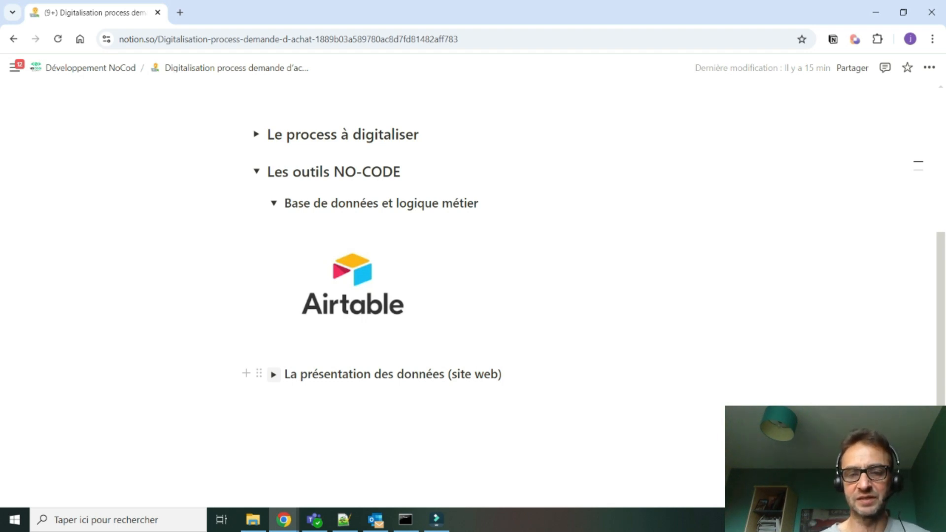
- Create a blank base named 'Demandes d'achats' with a bright yellow theme
click(274, 374)
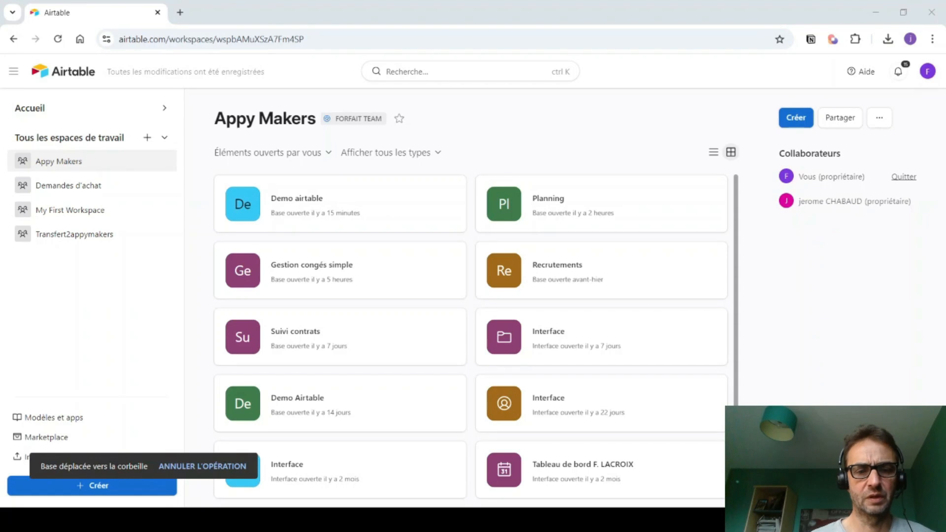
click(41, 489)
click(584, 306)
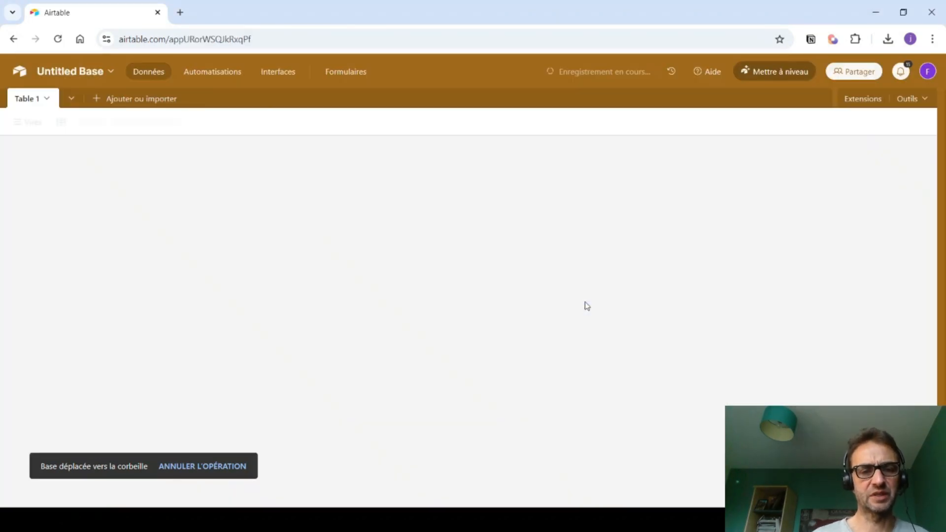
click(108, 75)
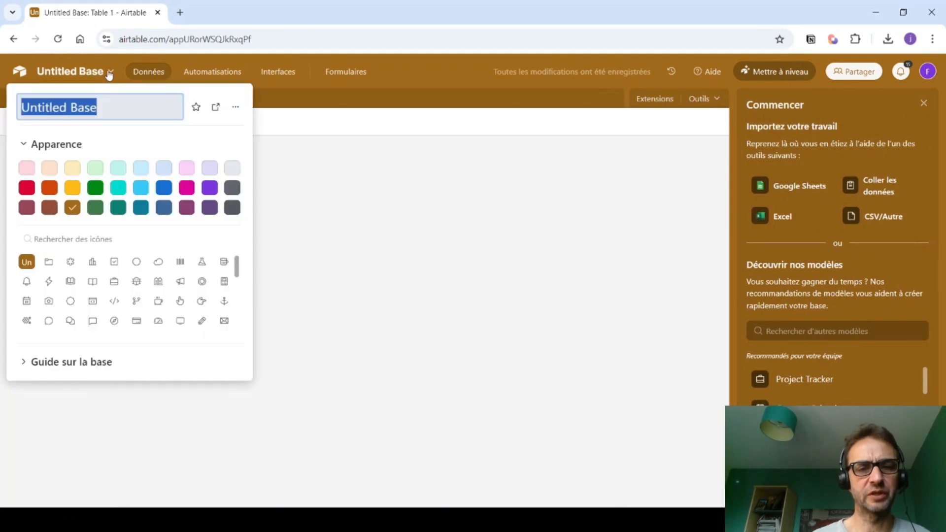
text(D)
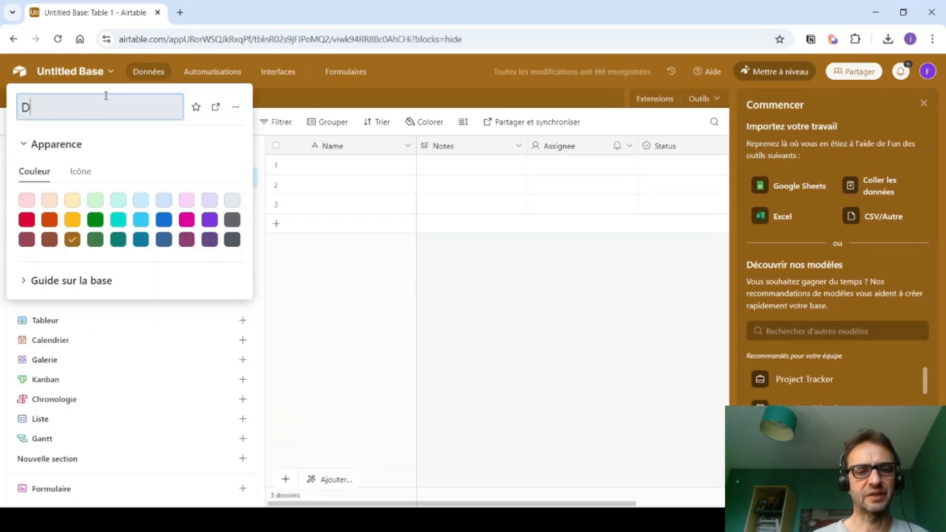
text(emandes d)
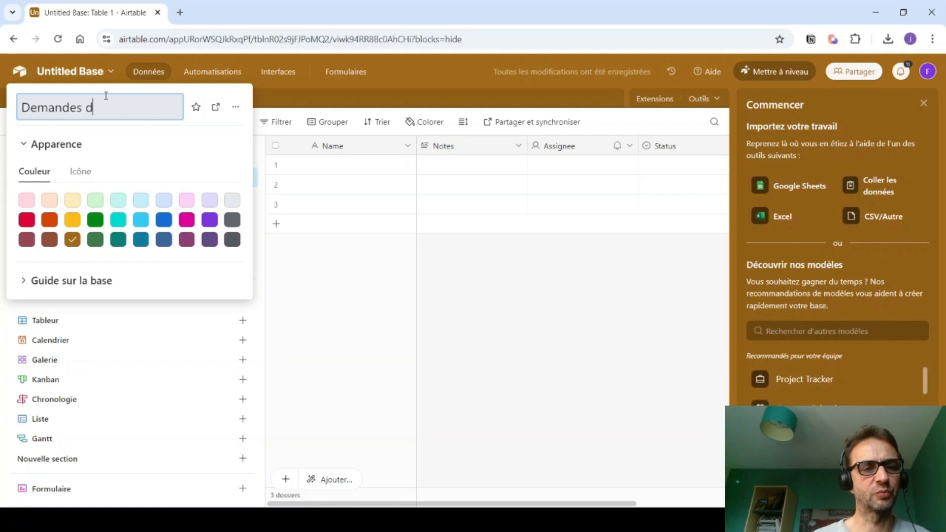
text('achats)
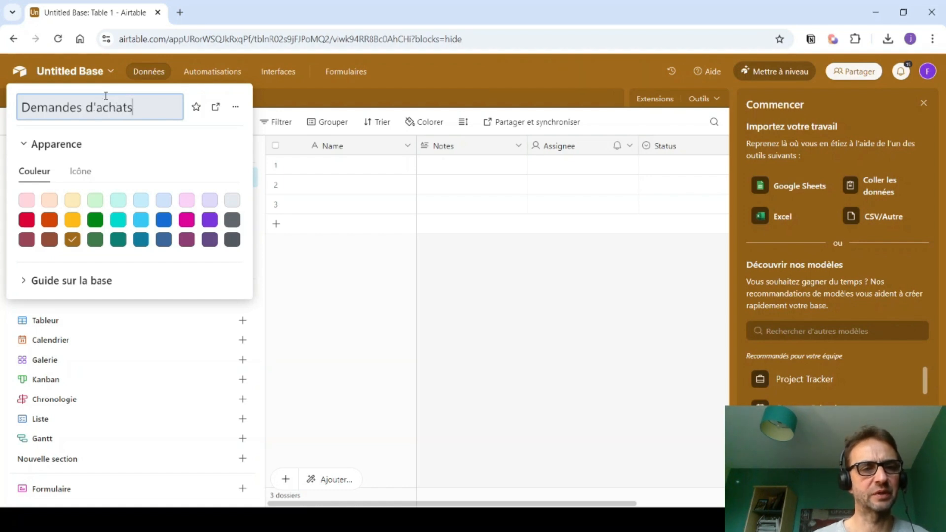
click(72, 219)
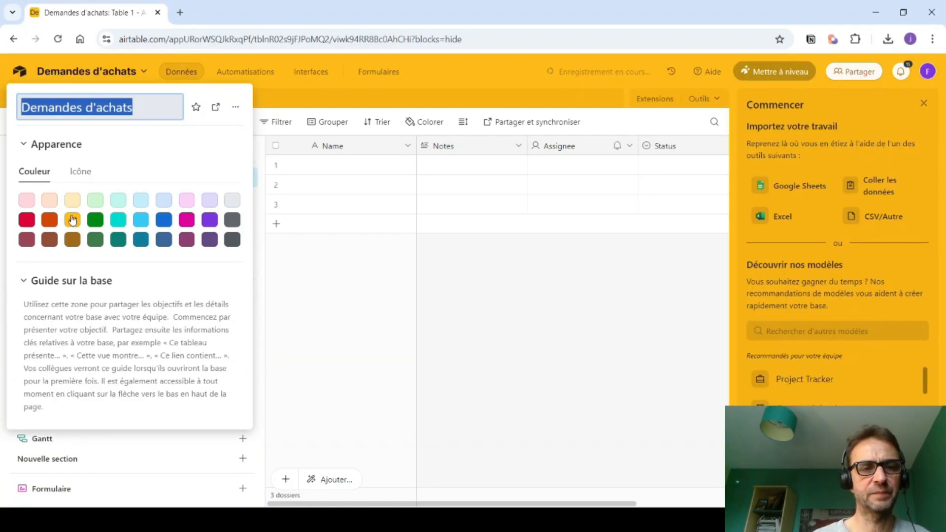
click(476, 288)
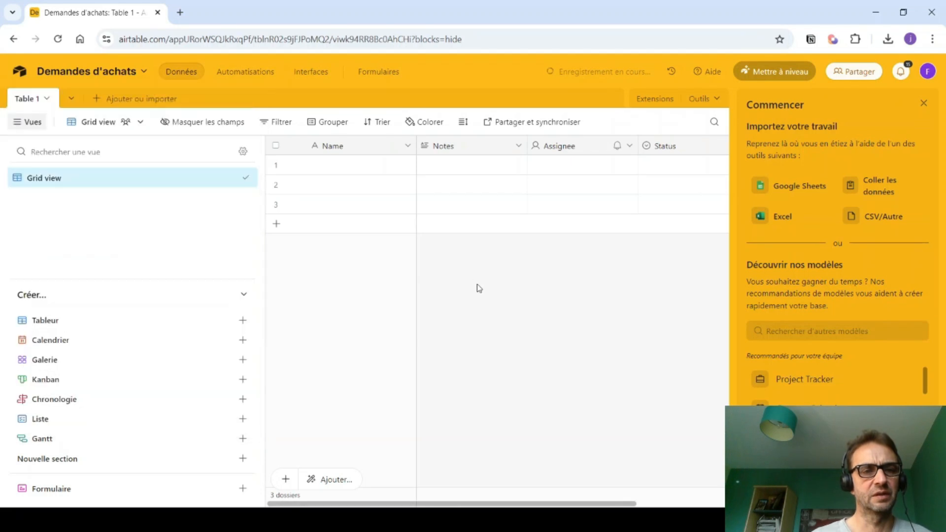
click(923, 104)
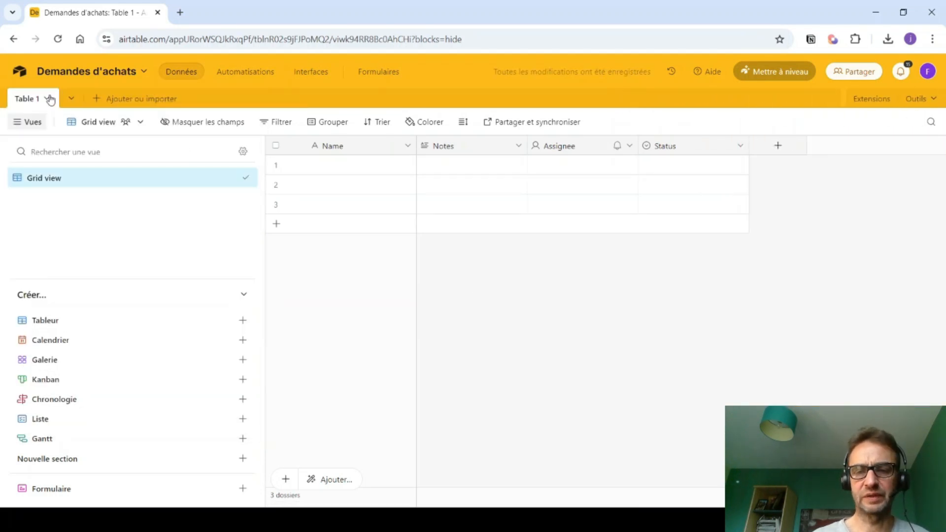
- Rename Table 1 to 'Collaborateurs'
click(49, 99)
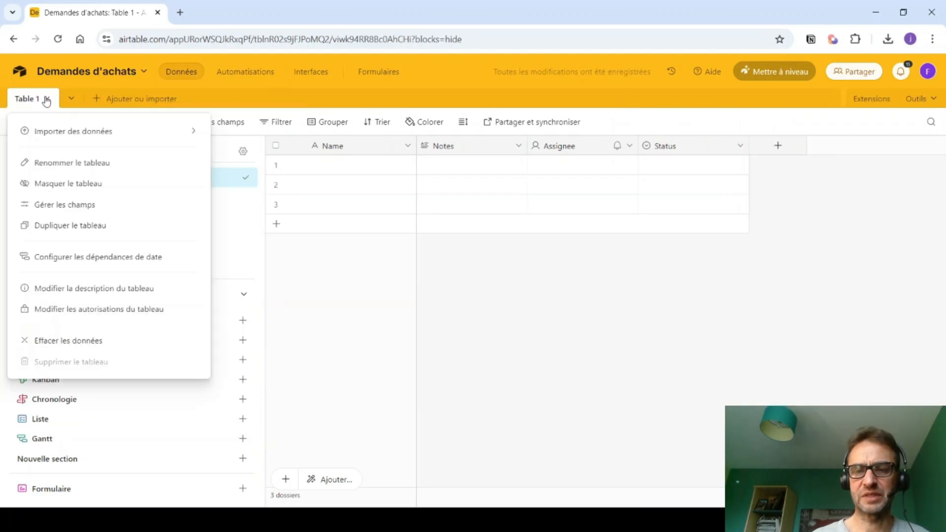
click(54, 165)
text(Collab)
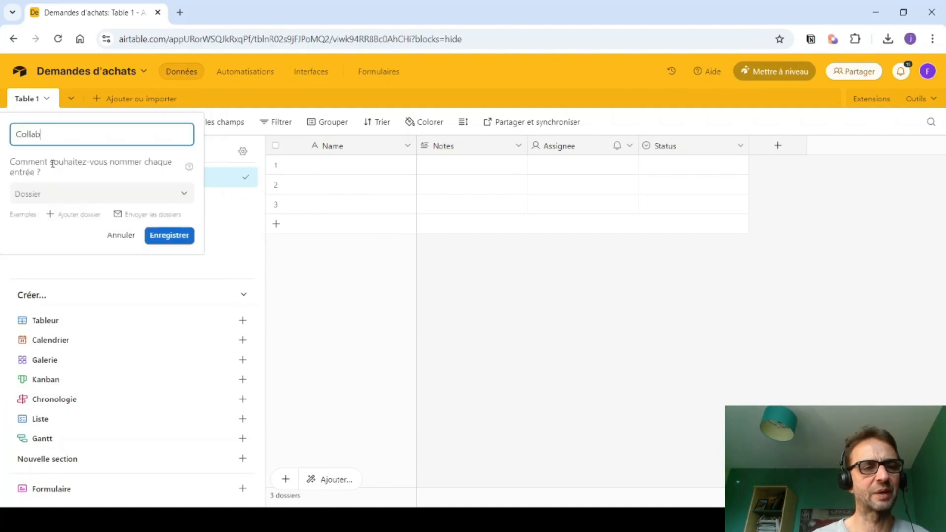
text(orateurs)
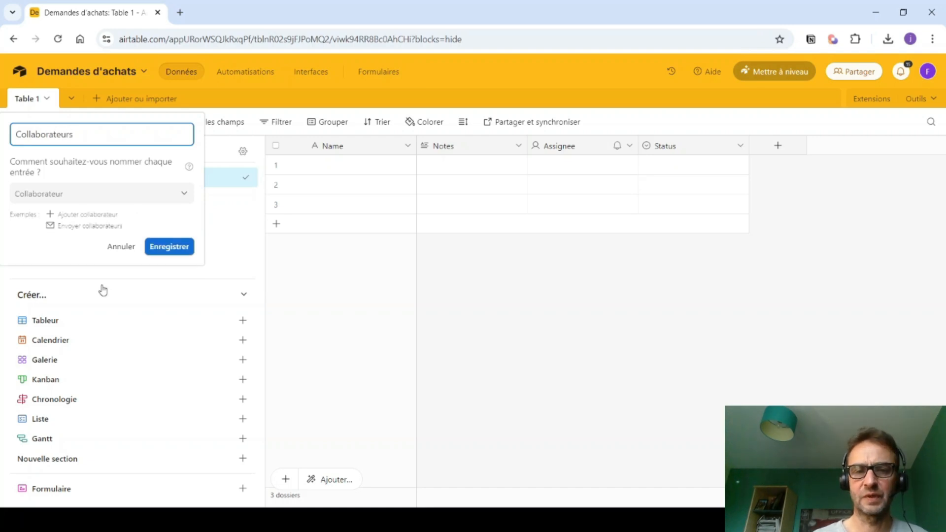
click(176, 251)
- Delete the Notes, Assignee and Status fields from the Collaborateurs table
click(519, 147)
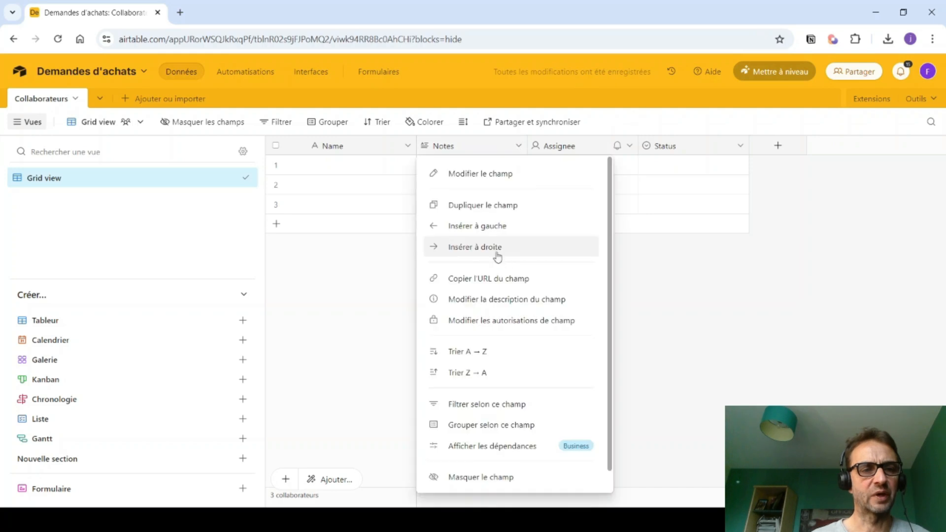
scroll(487, 315, down, 1)
click(463, 478)
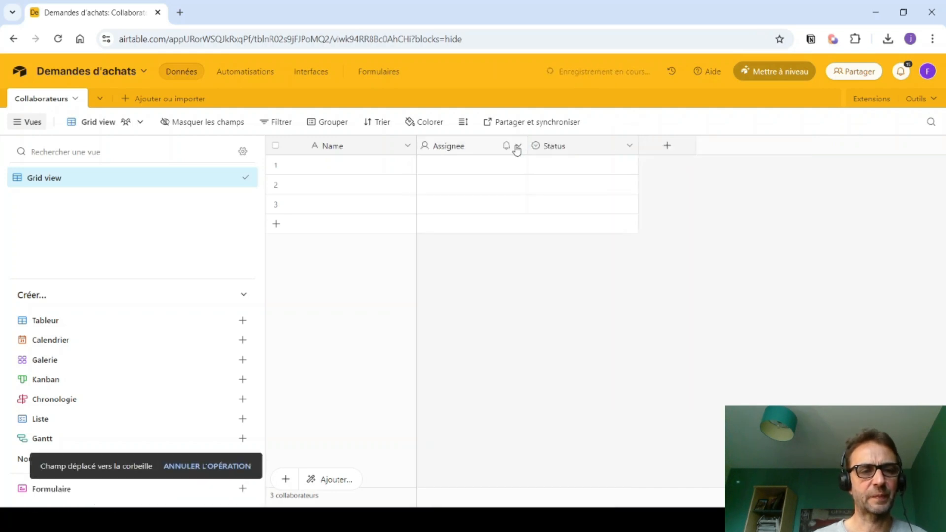
click(519, 146)
scroll(482, 394, down, 1)
click(466, 479)
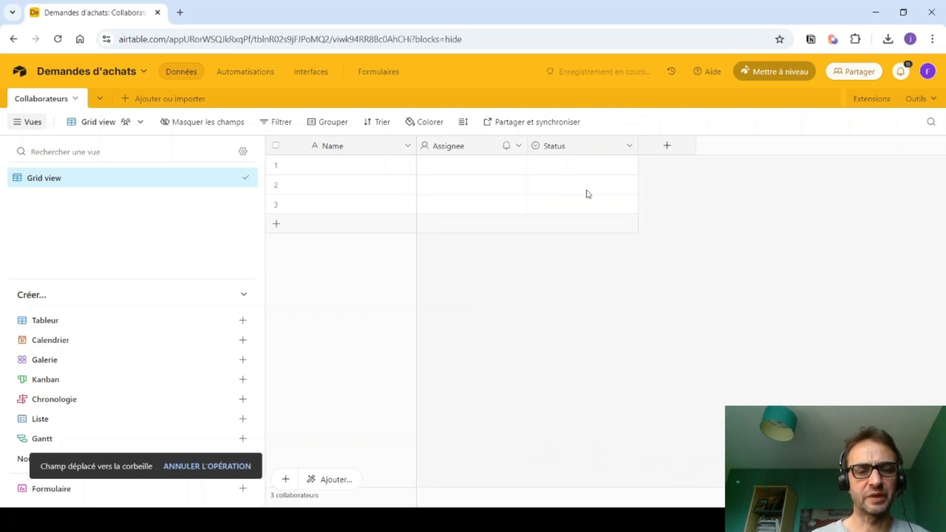
click(517, 146)
scroll(502, 271, down, 1)
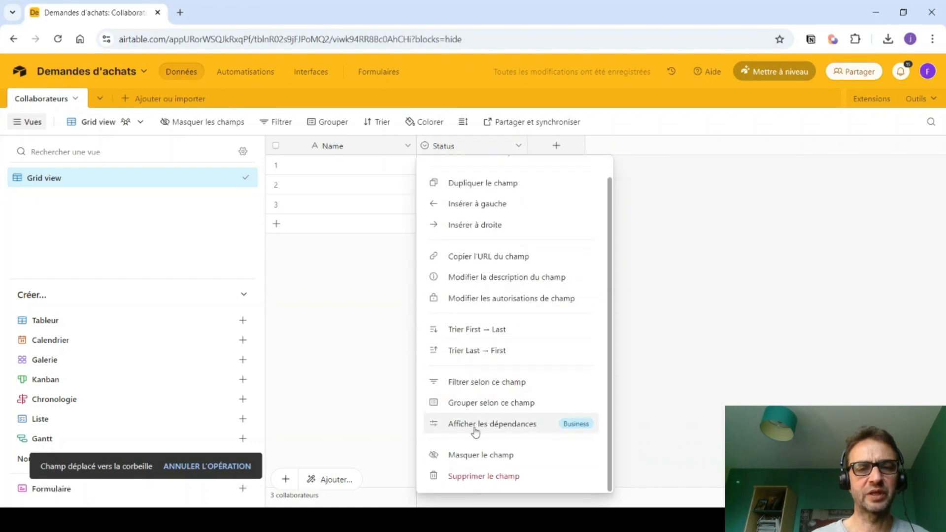
click(466, 477)
- Rename the Name primary field to 'Nom_complet'
click(408, 146)
click(390, 176)
key(BackSpace)
key(BackSpace)
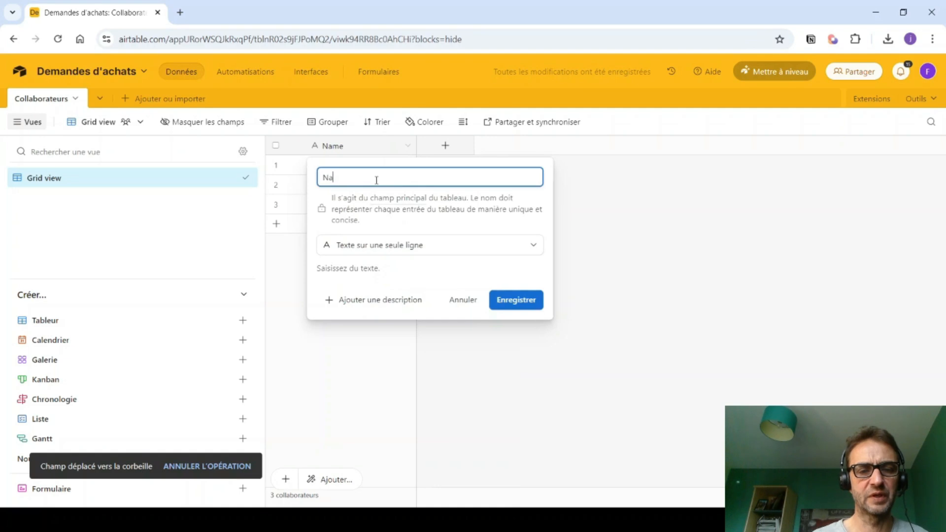
text(m_complet)
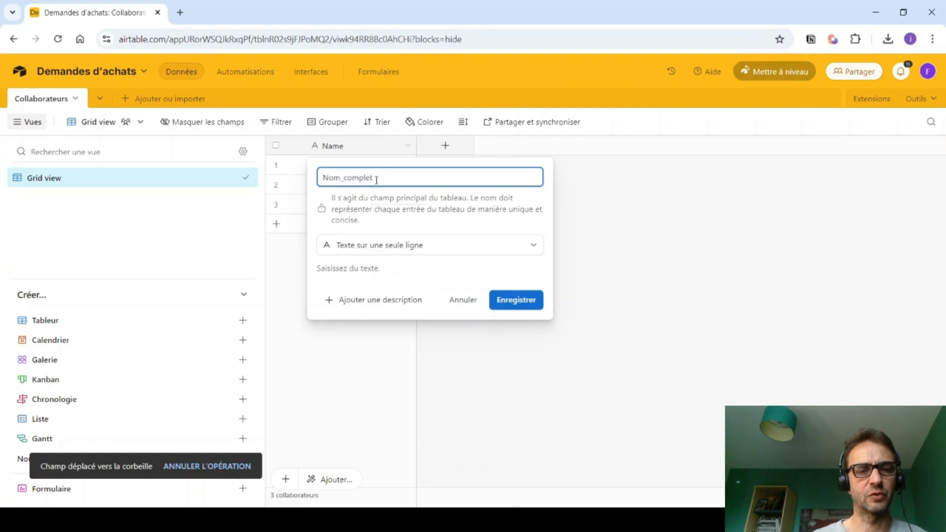
click(510, 305)
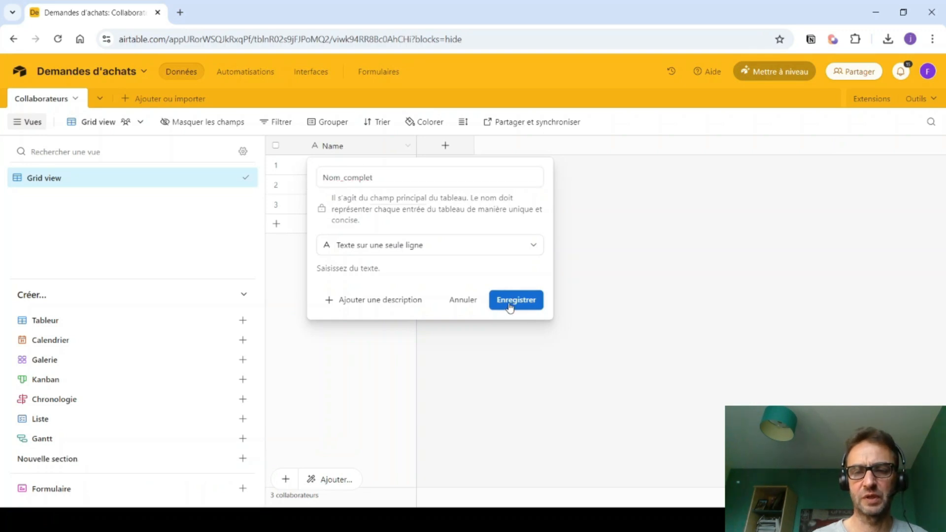
- Add an 'Email' field of type Adresse e-mail
click(446, 147)
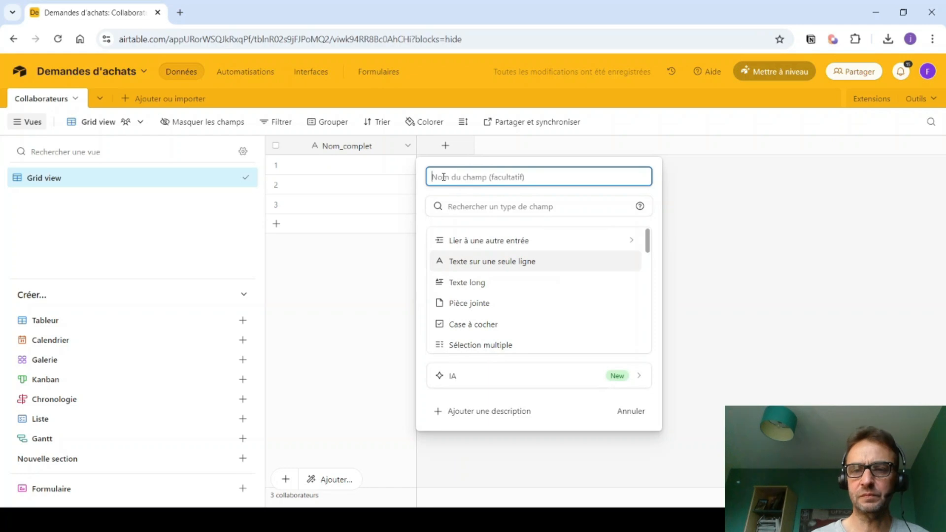
text(Email)
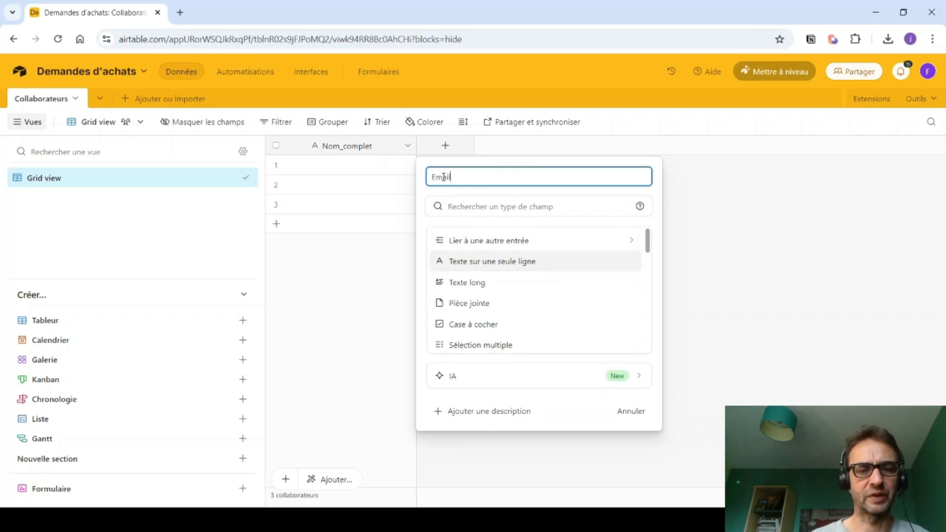
click(450, 206)
text(adr)
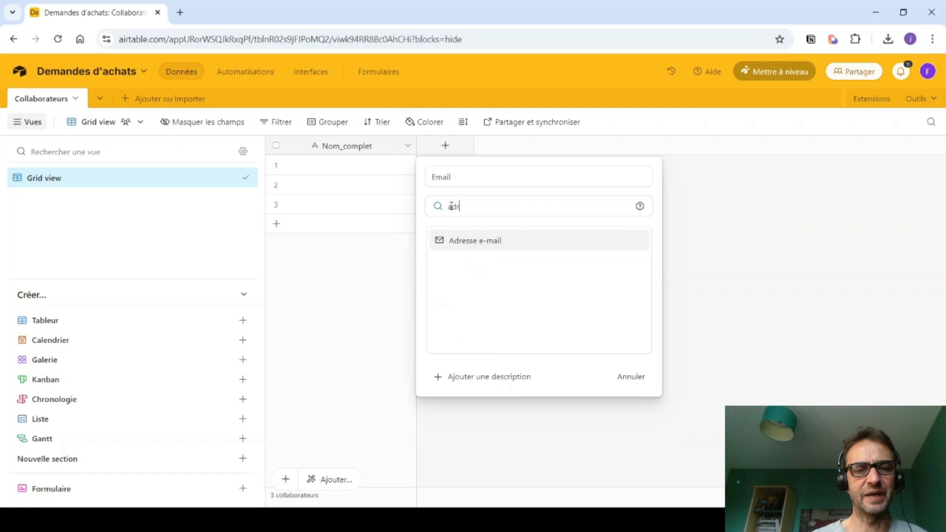
click(475, 240)
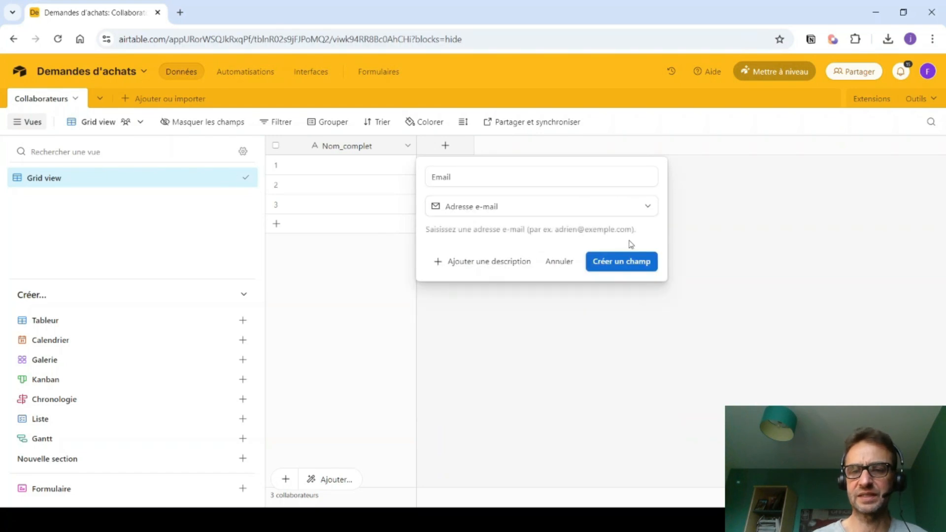
click(629, 270)
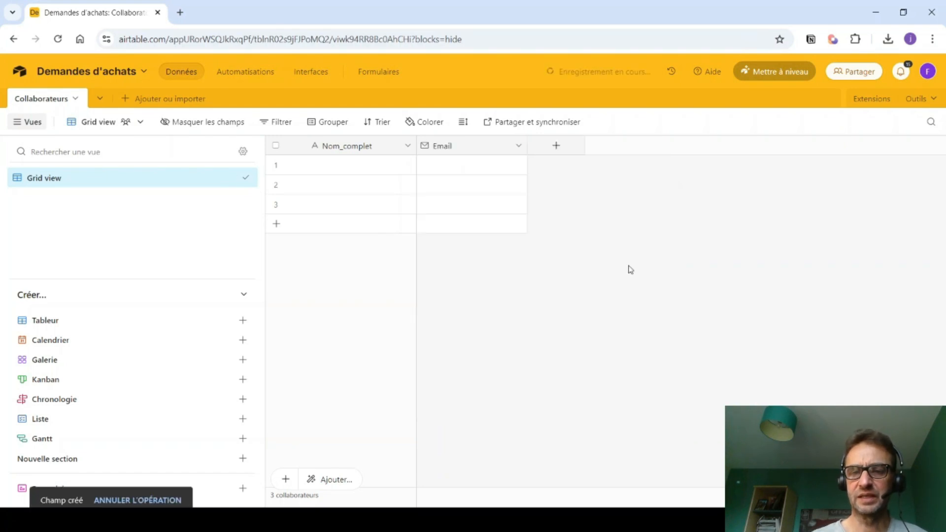
- Start a new single-select field named 'Fonction'
click(555, 146)
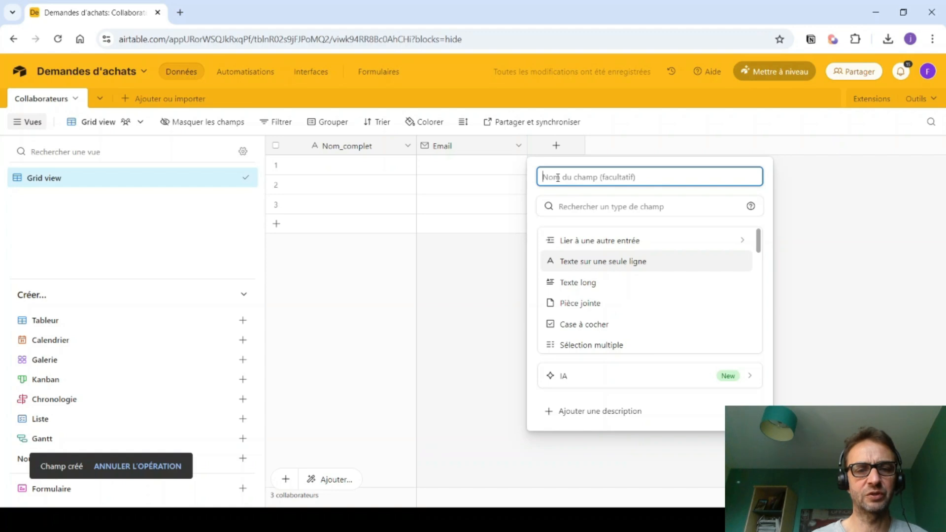
text(Fonc)
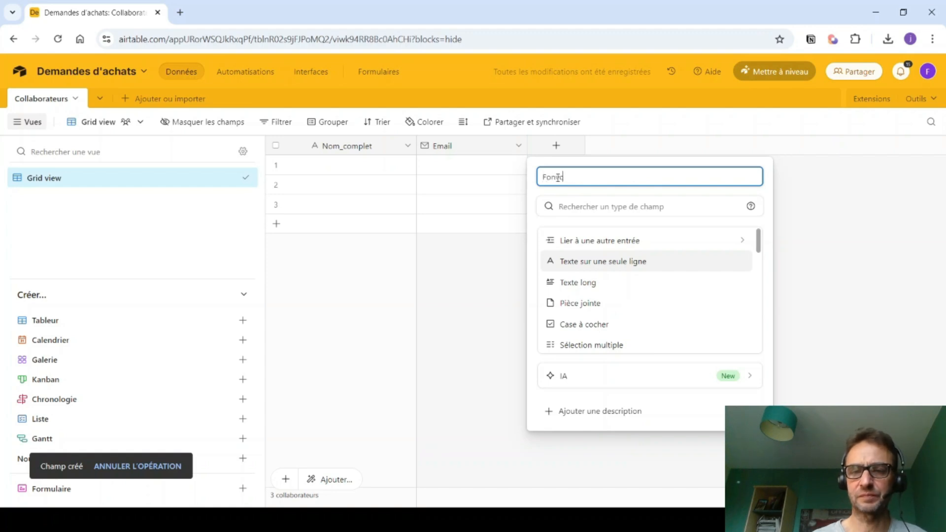
text(tion)
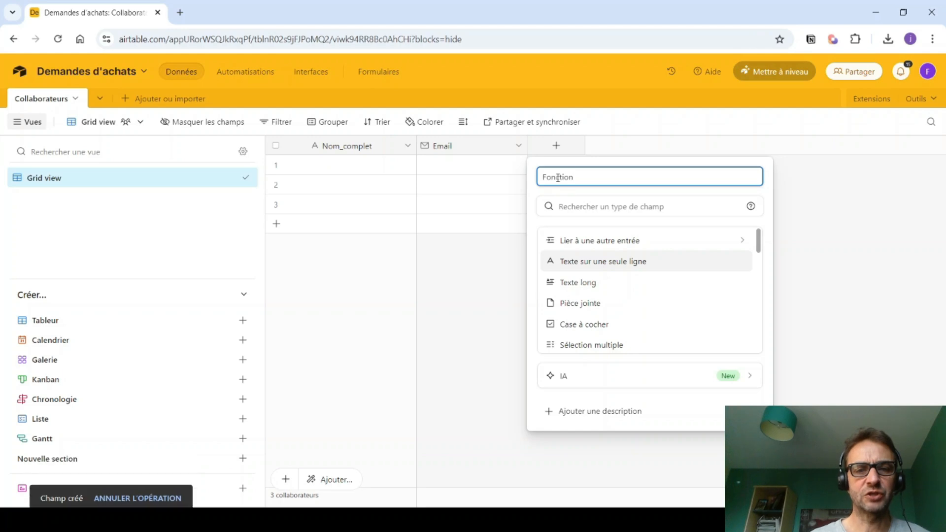
scroll(628, 323, down, 3)
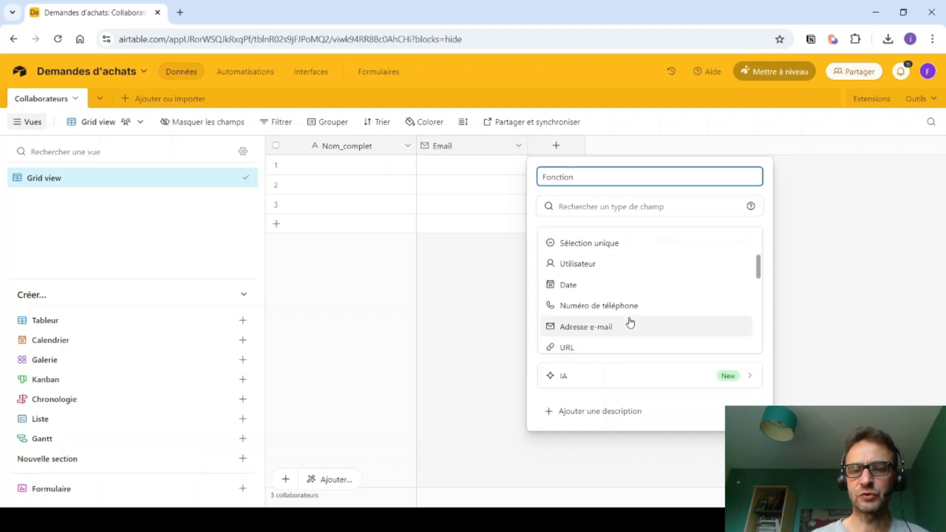
click(607, 246)
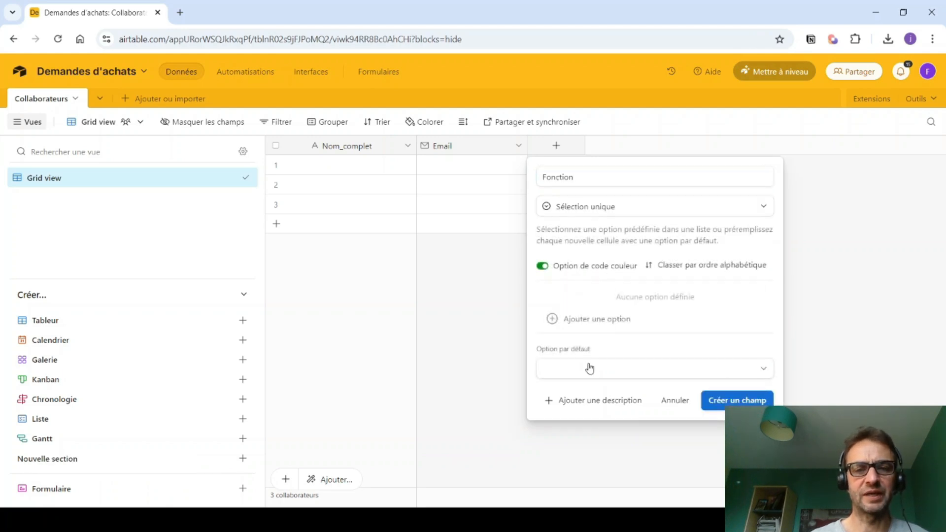
- Give Fonction the options Standard, D.G. and Comptable, with Standard as default
click(587, 320)
text(Standard)
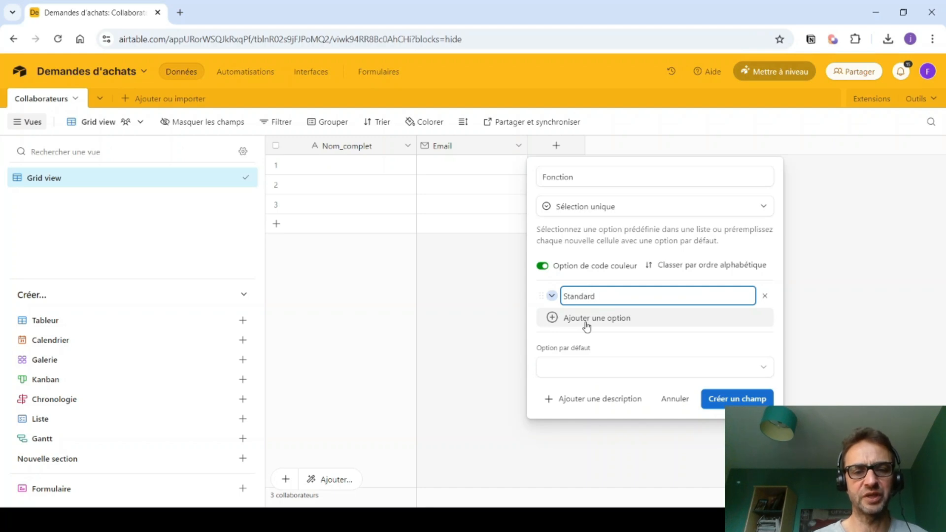
click(586, 320)
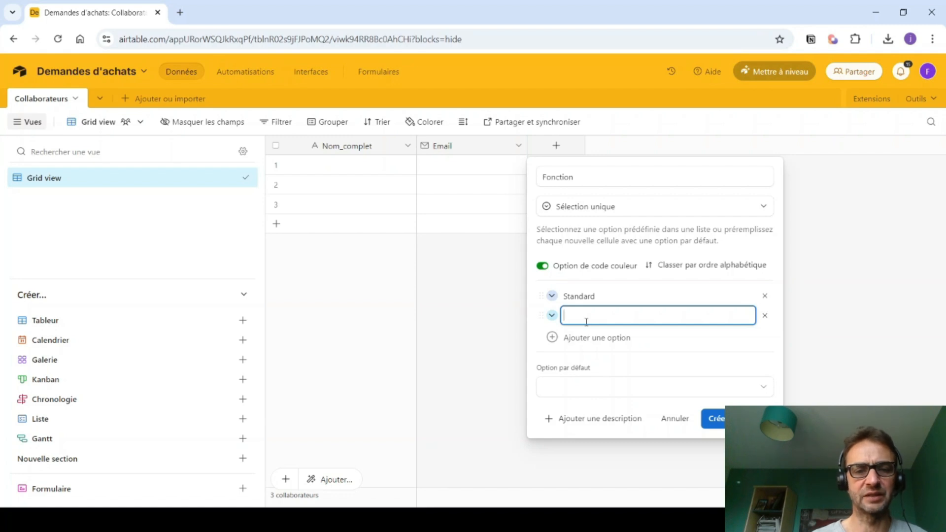
text(D.G.)
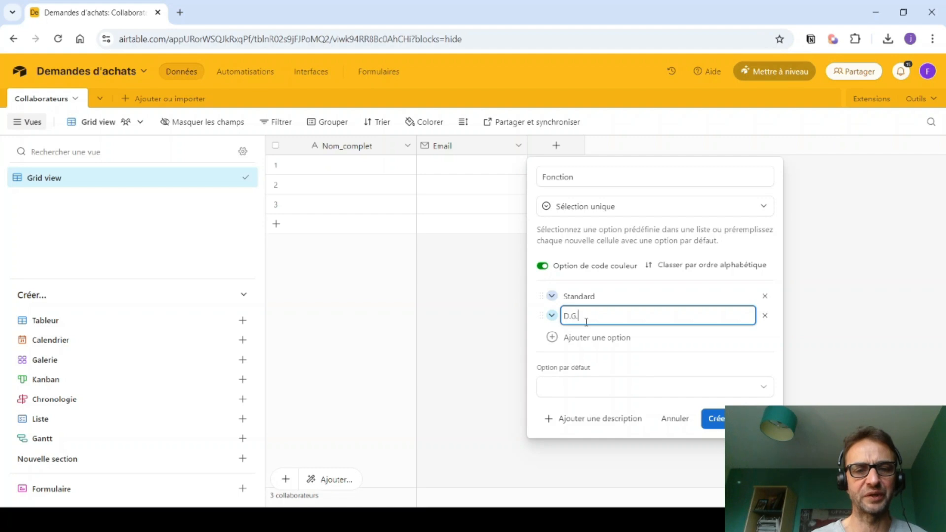
key(Return)
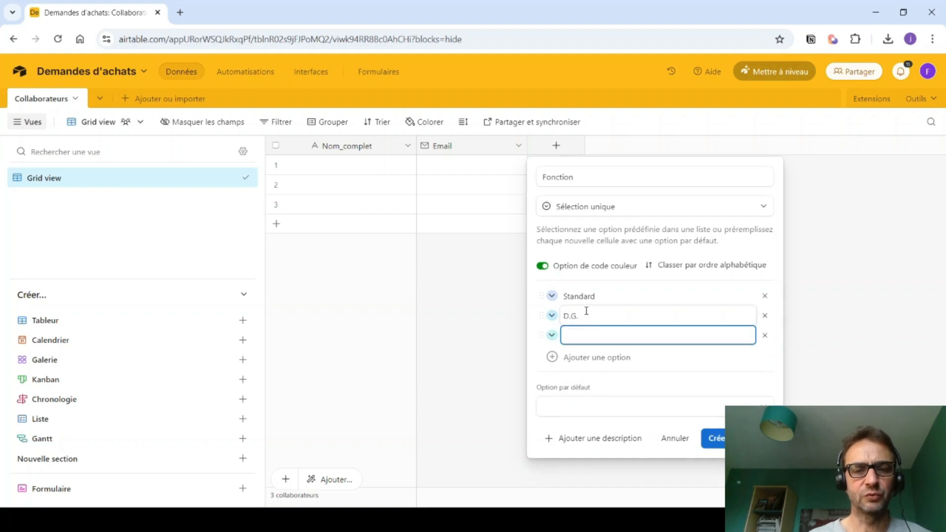
text(Comptable)
key(Return)
key(BackSpace)
click(577, 407)
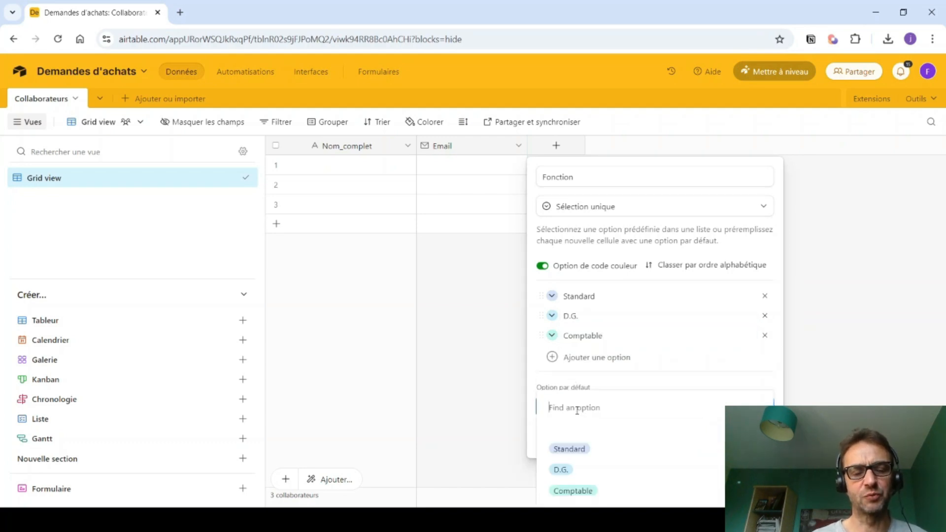
click(567, 449)
- Create Fonction, then add Supérieur_hiérarchique linking to a single Collaborateurs record
click(718, 440)
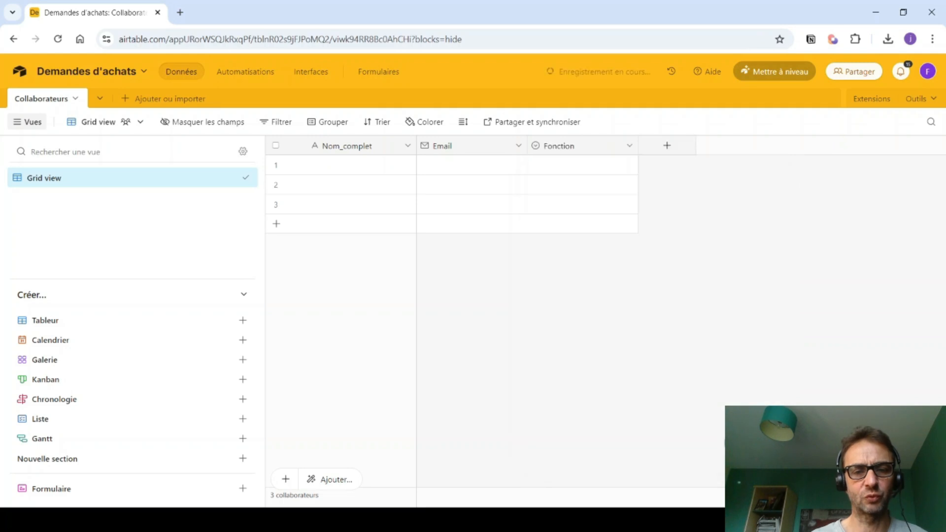
click(663, 148)
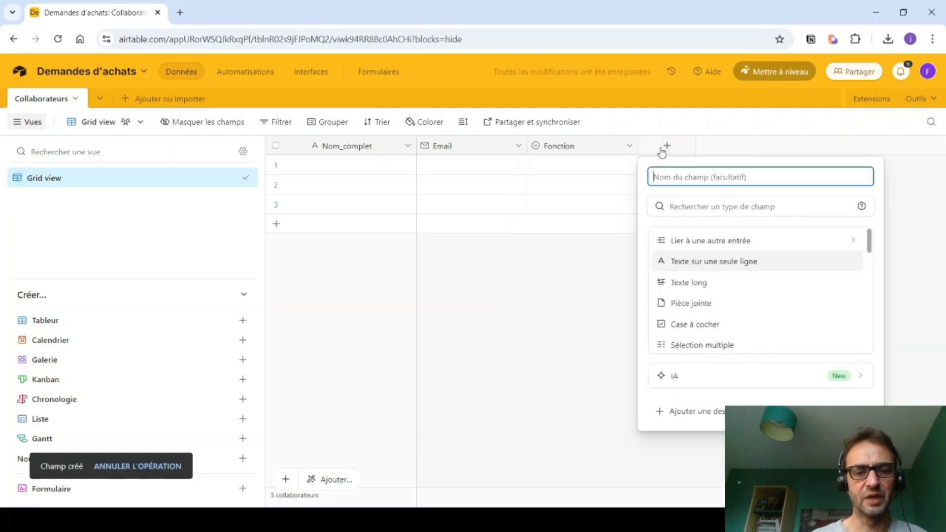
text(Supérieur_)
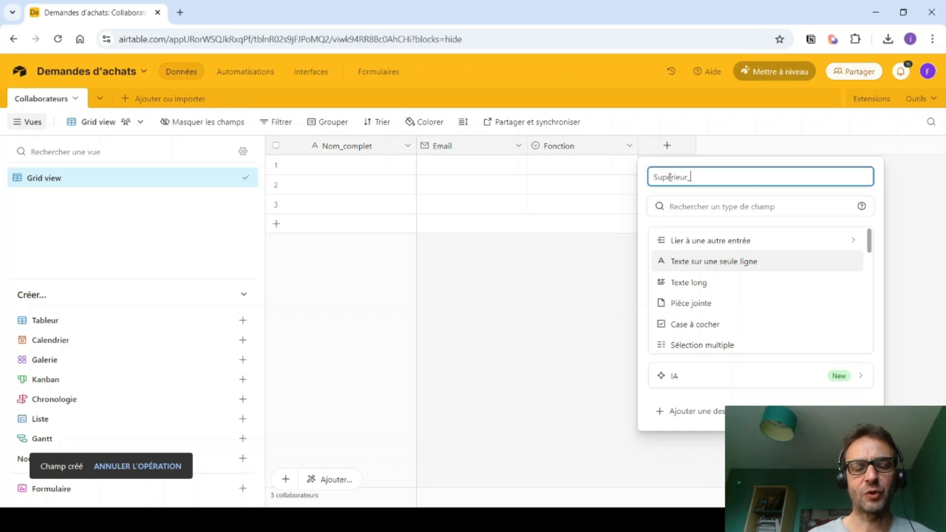
text(hiérarchique)
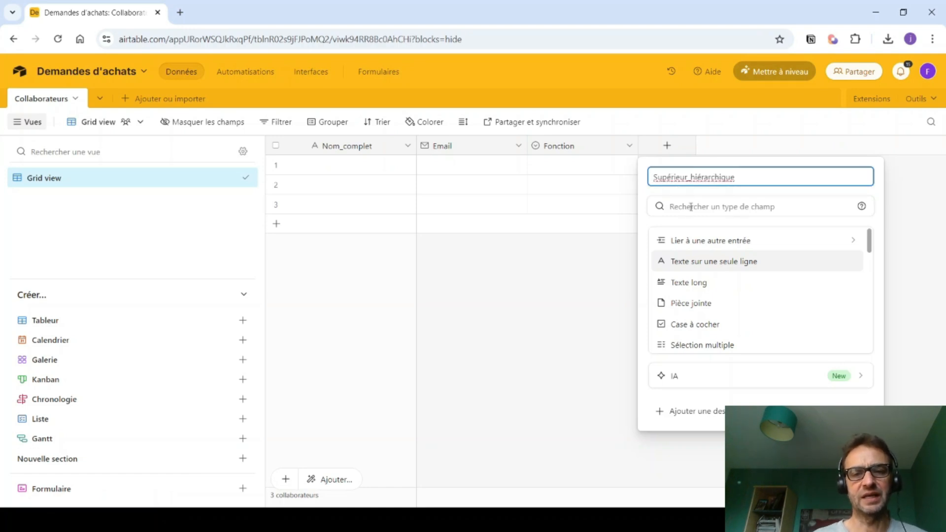
click(686, 241)
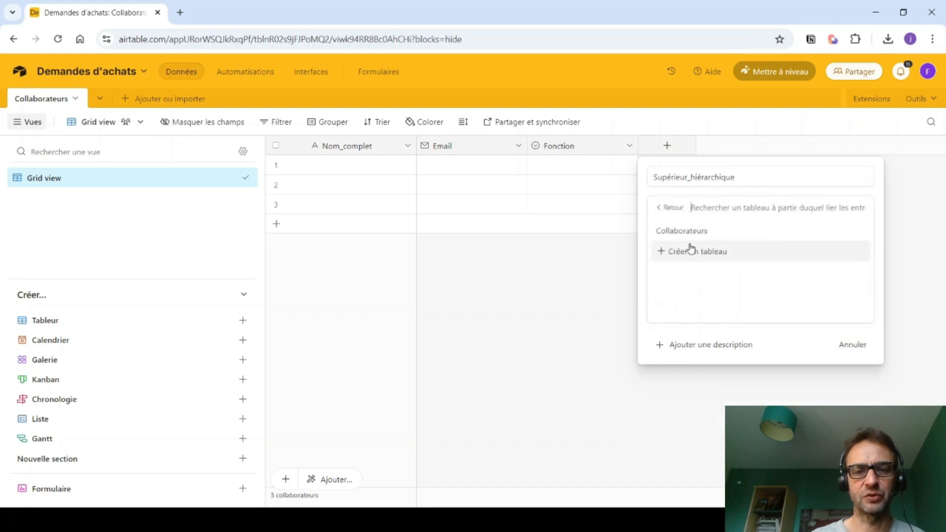
click(682, 238)
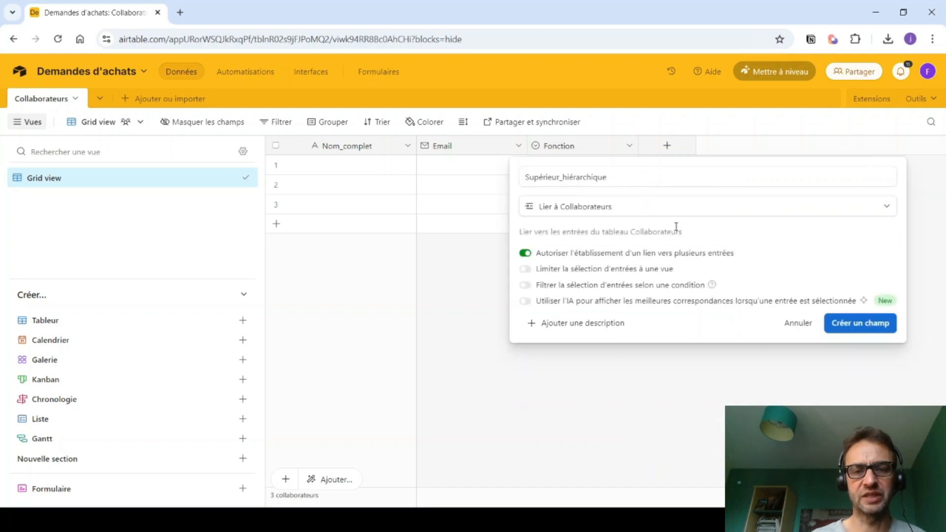
click(595, 256)
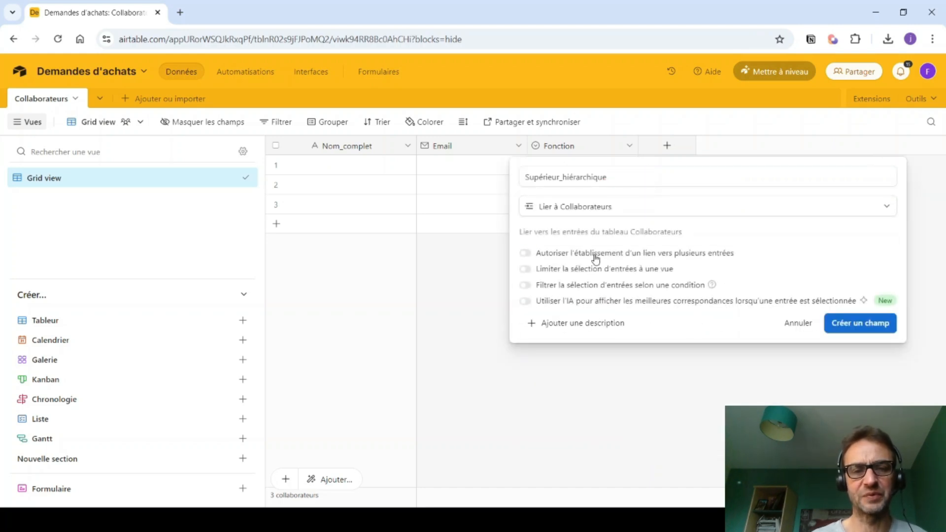
click(853, 326)
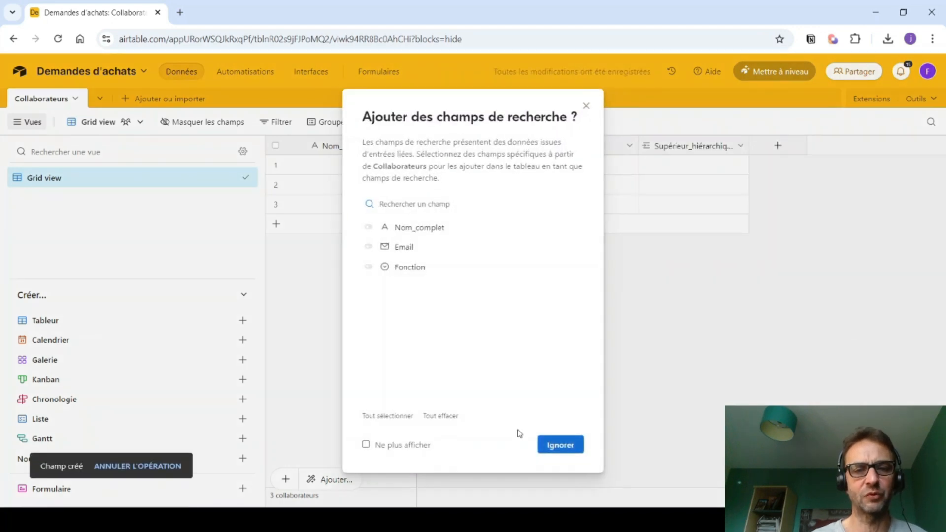
click(544, 442)
- Delete the three empty rows from the Collaborateurs table
click(276, 164)
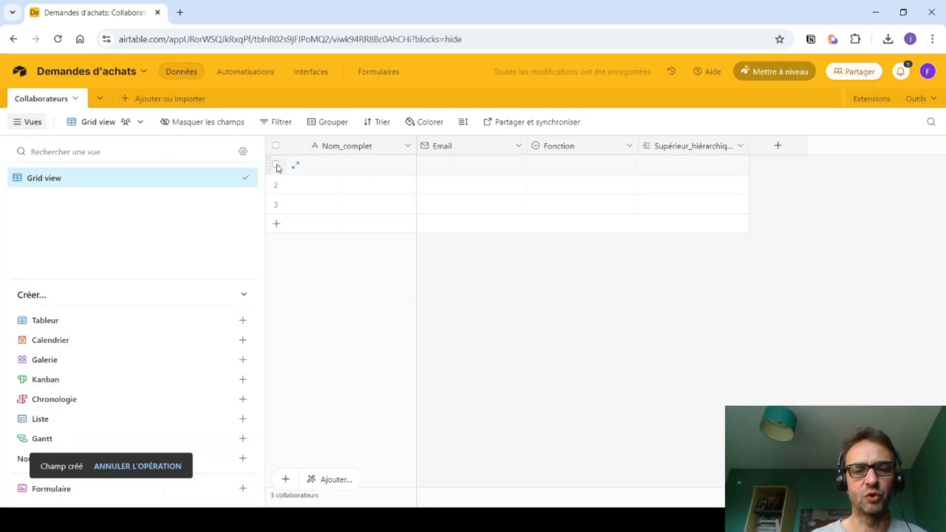
click(276, 184)
click(276, 204)
right_click(320, 209)
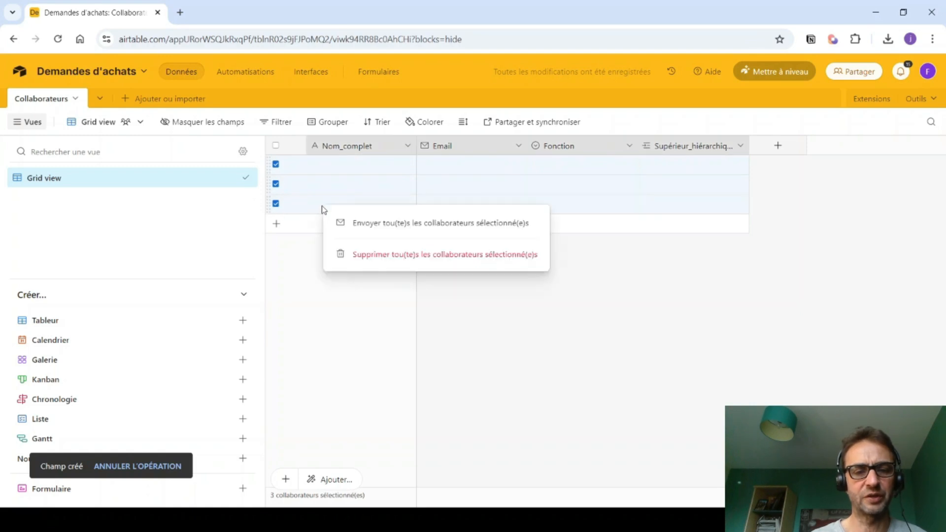
click(349, 255)
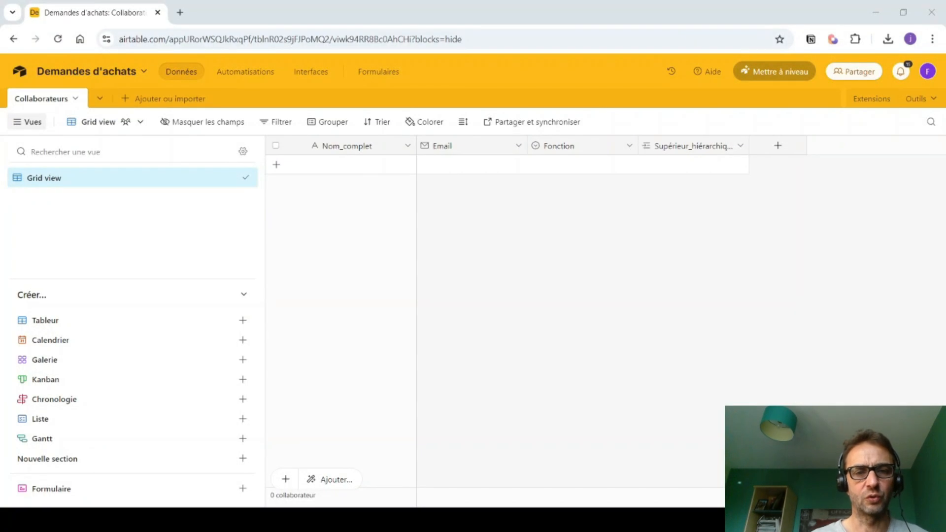
- Add two collaborator records, each with a full name and e-mail address
click(329, 167)
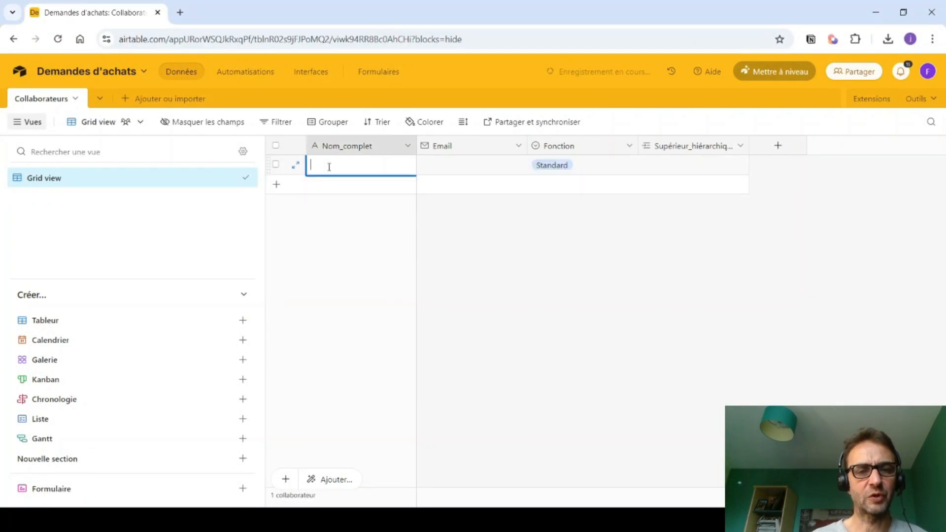
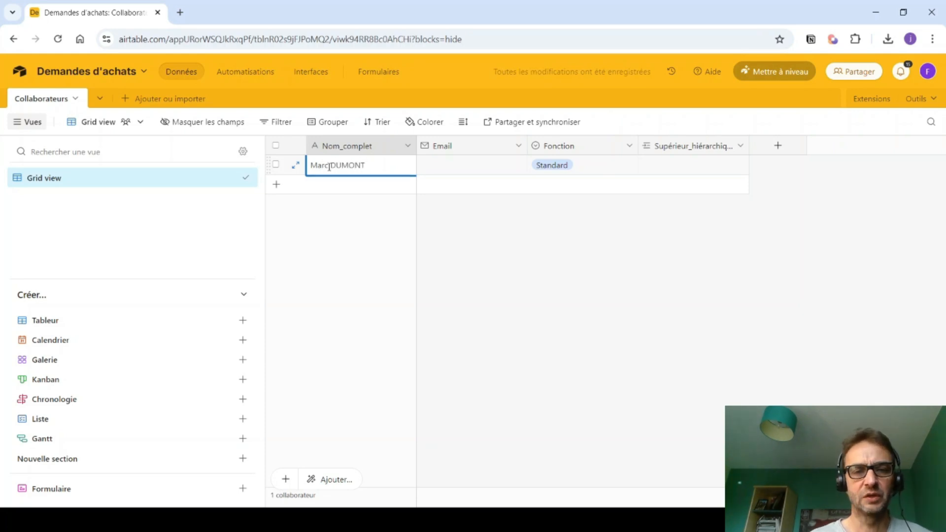
key(Tab)
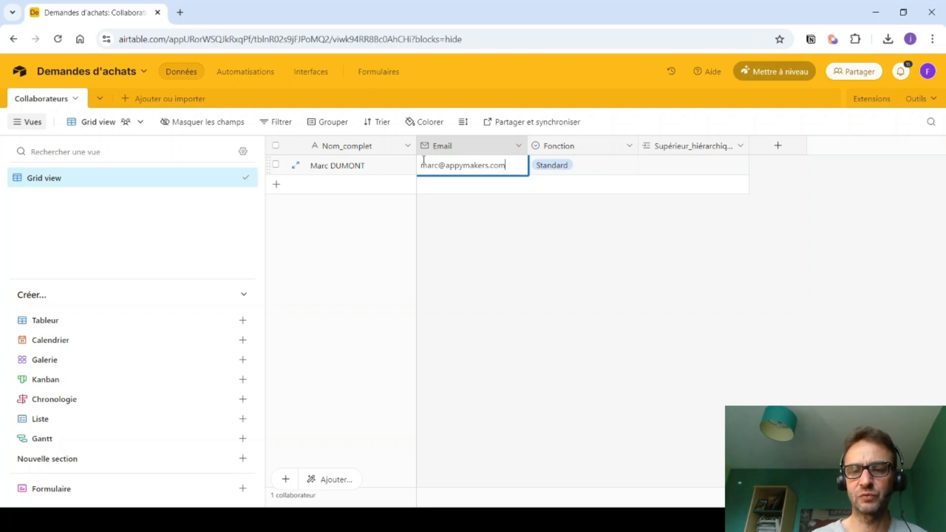
click(334, 185)
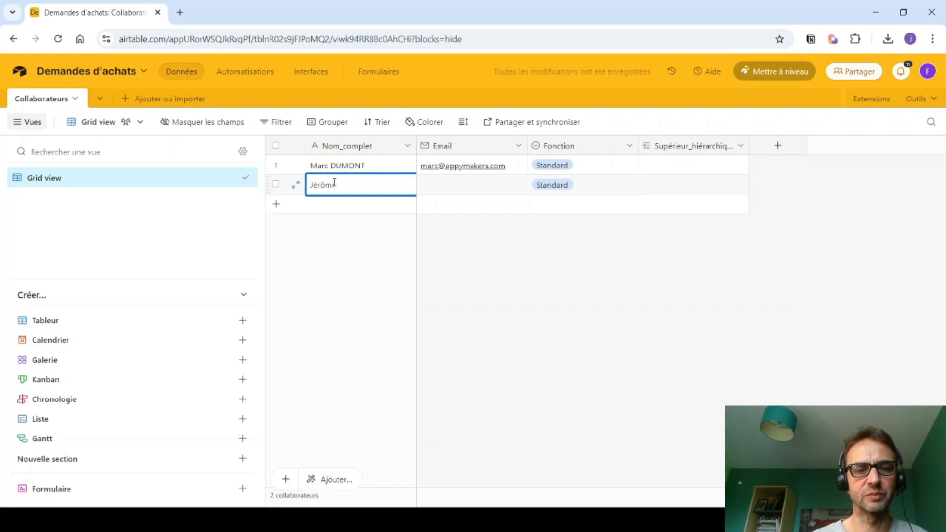
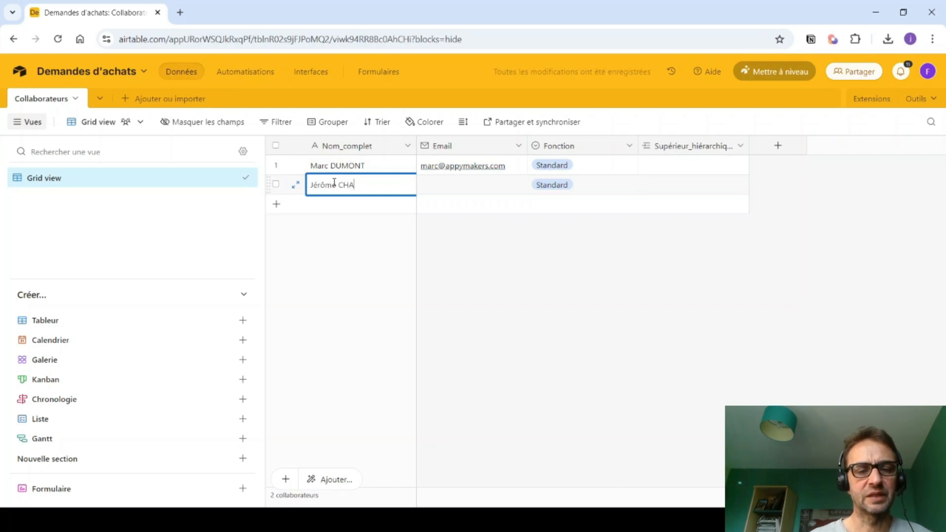
key(Tab)
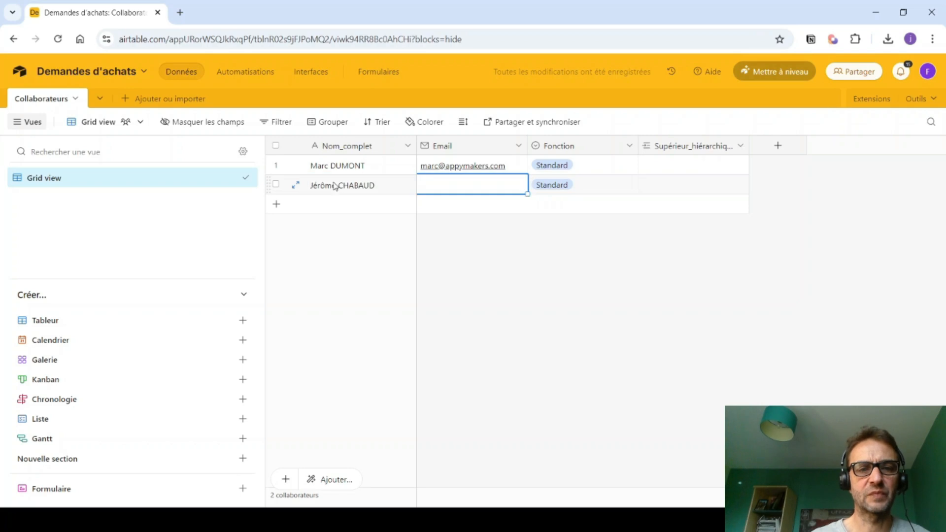
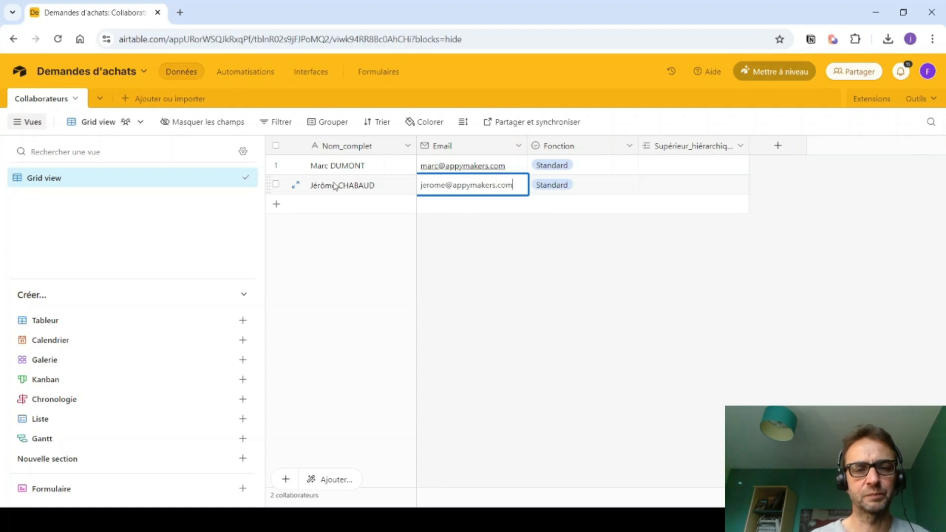
key(Tab)
key(Tab)
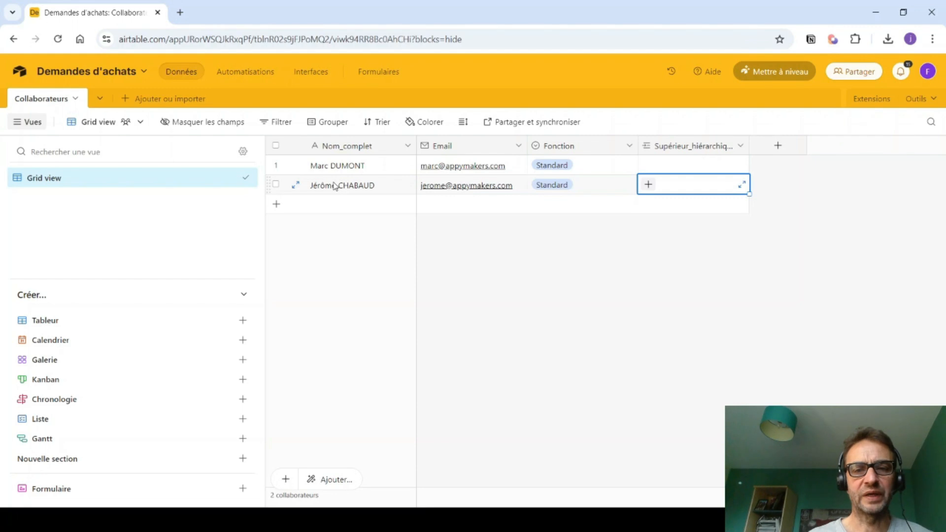
- Add a third collaborator with name and e-mail, and set their Fonction to Comptable
click(317, 207)
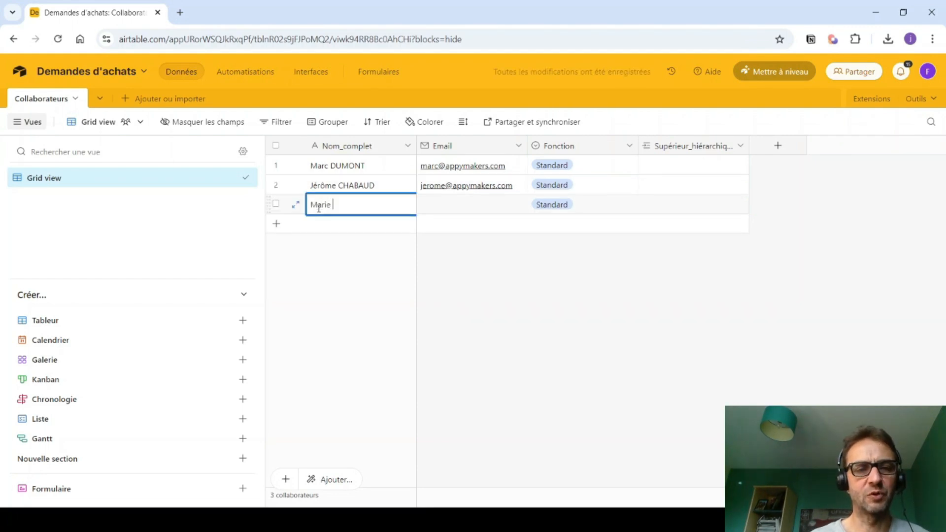
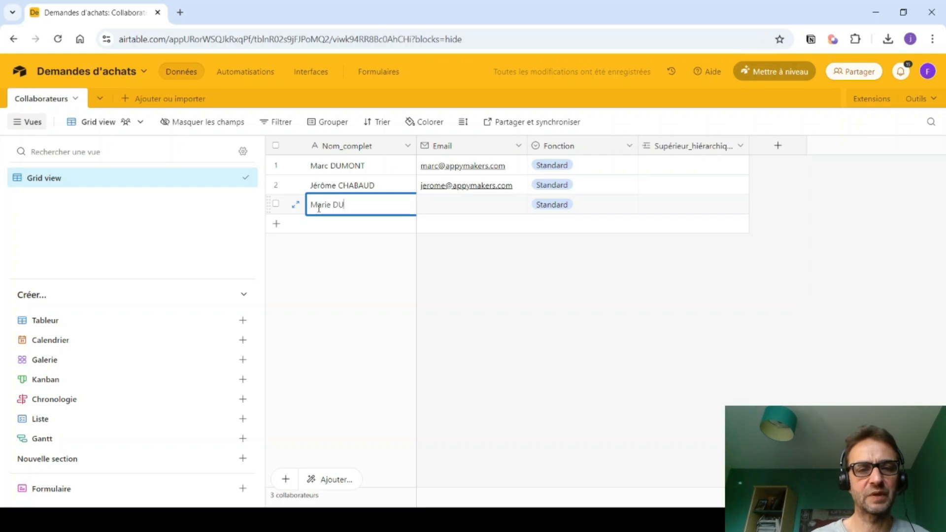
key(Tab)
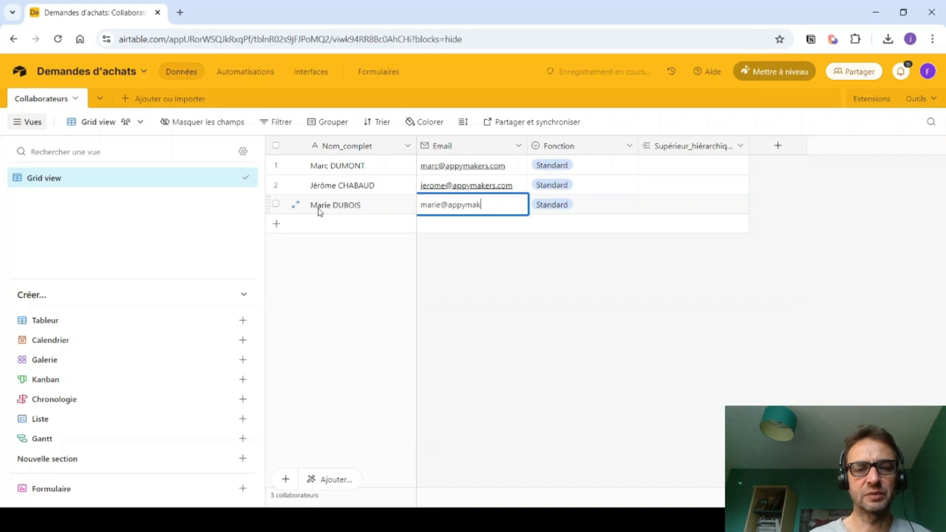
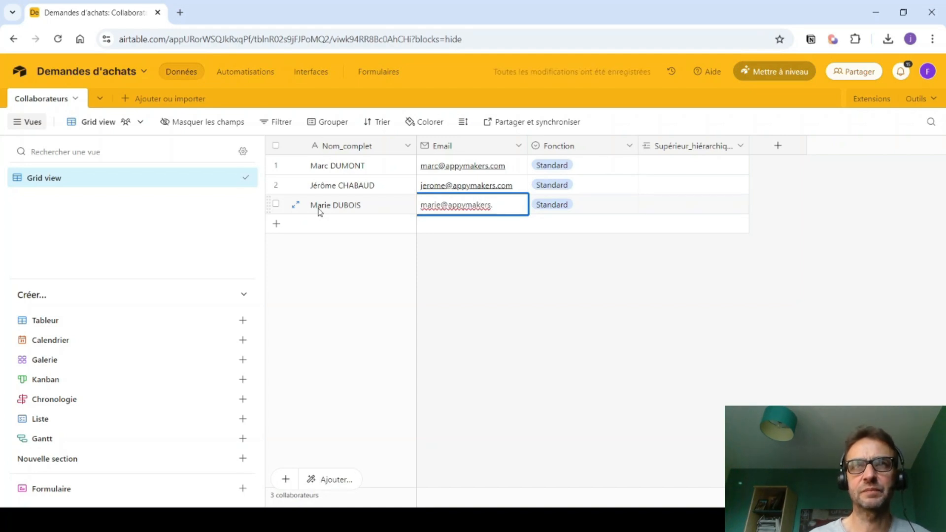
key(Return)
click(585, 207)
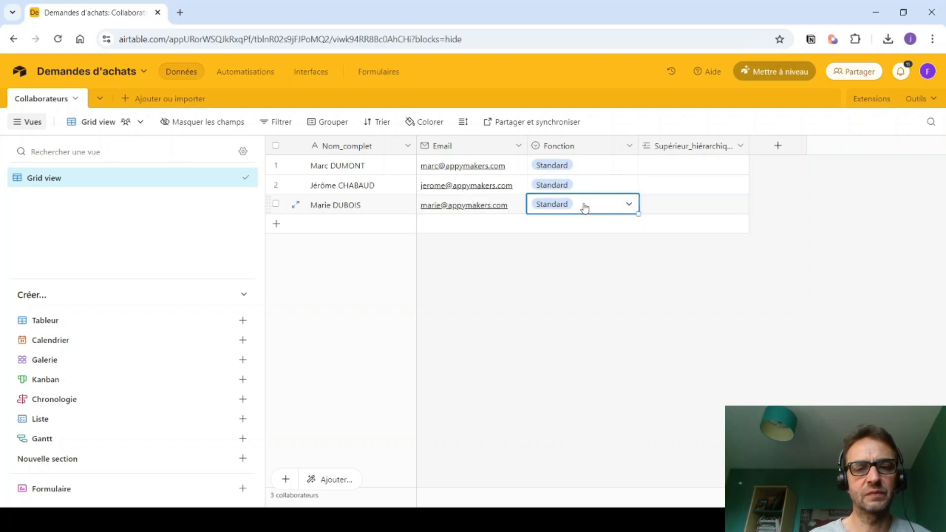
click(585, 207)
click(545, 315)
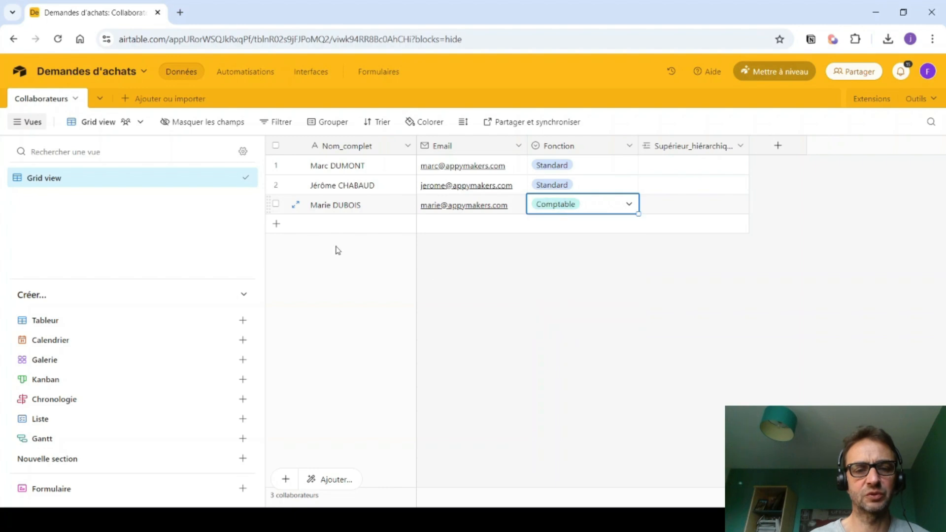
- Add a fourth collaborator with a full name and e-mail address
click(325, 224)
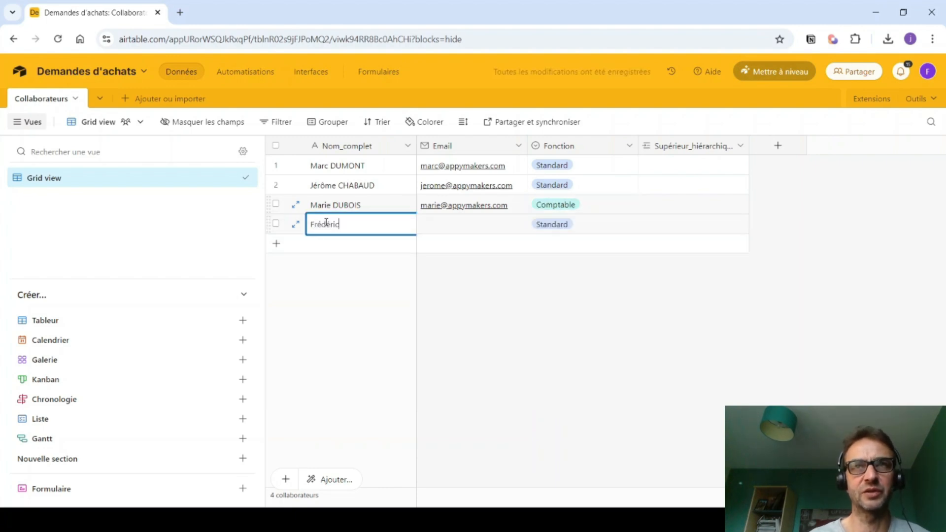
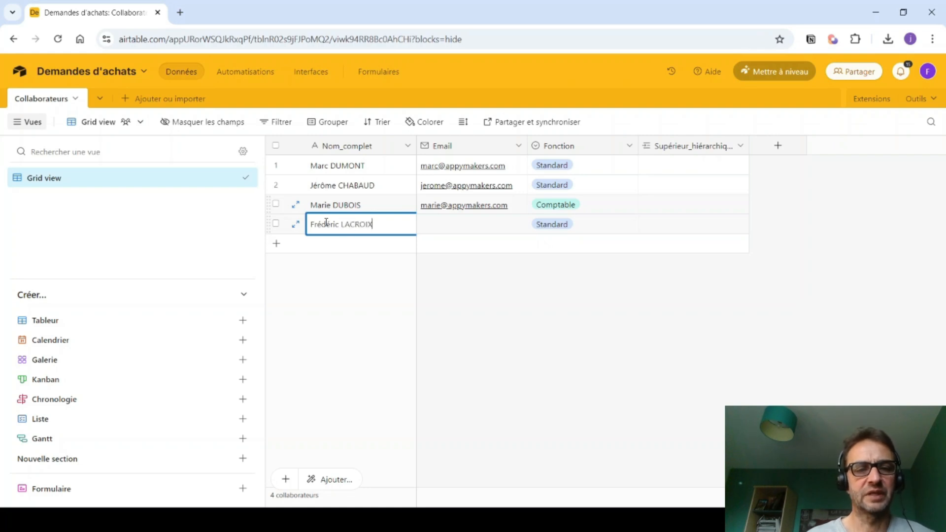
key(Tab)
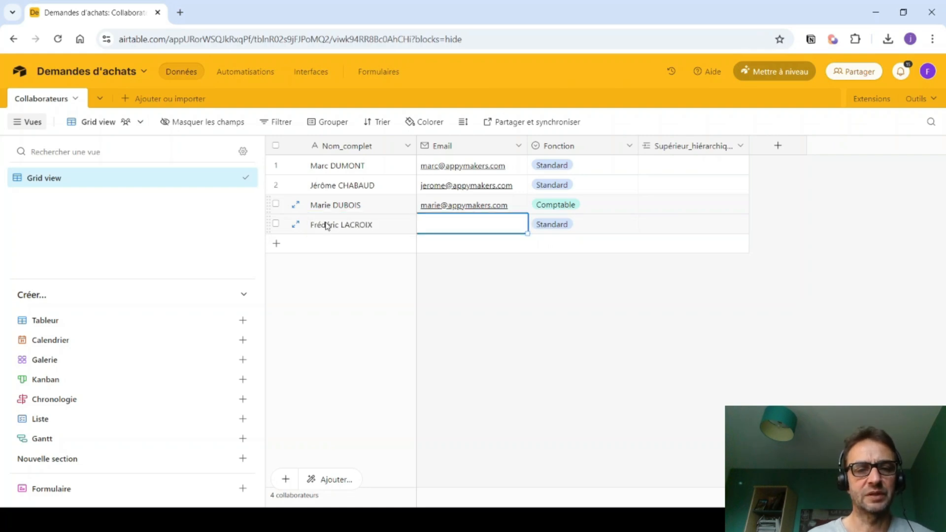
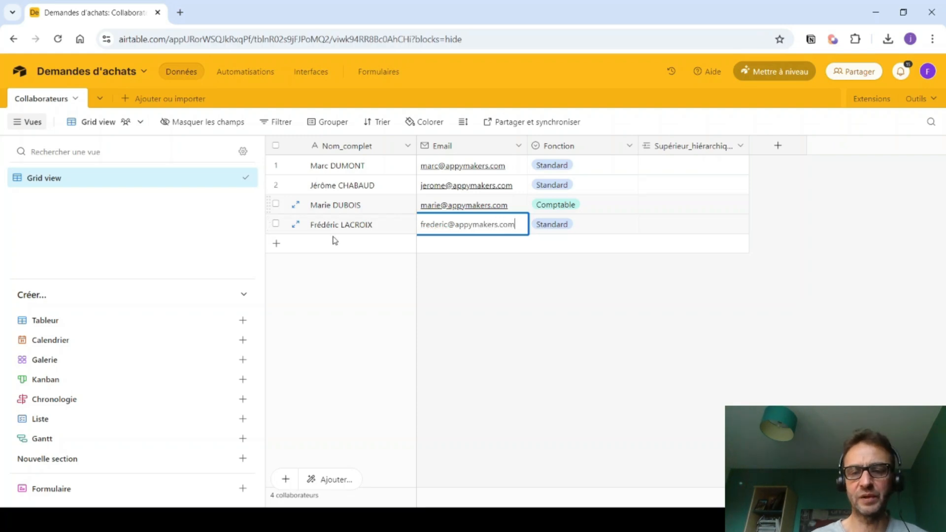
click(508, 353)
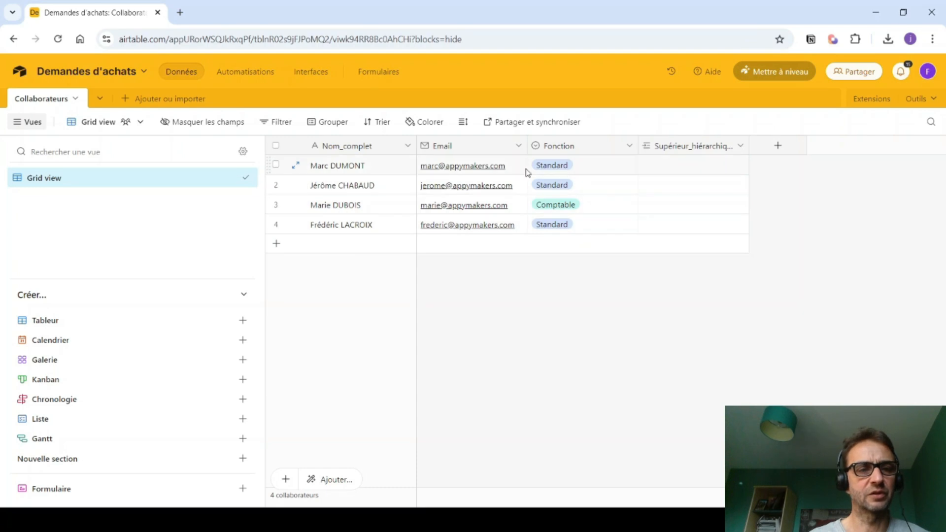
- Link the second collaborator as the first collaborator's Supérieur_hiérarchique
click(668, 165)
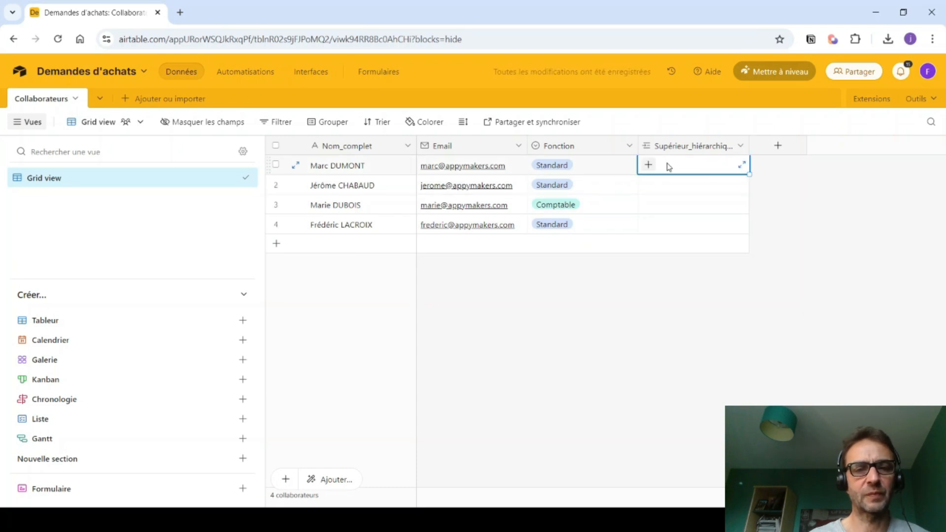
click(647, 167)
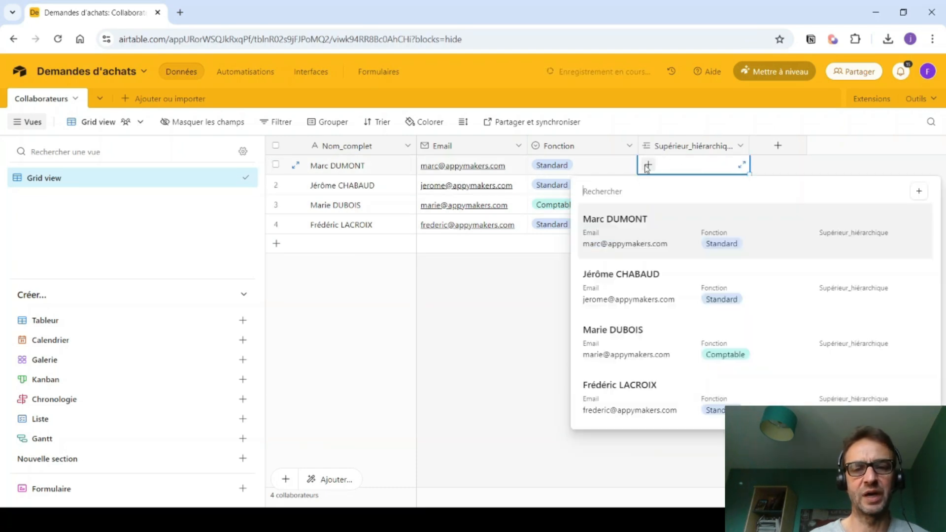
click(613, 297)
click(613, 300)
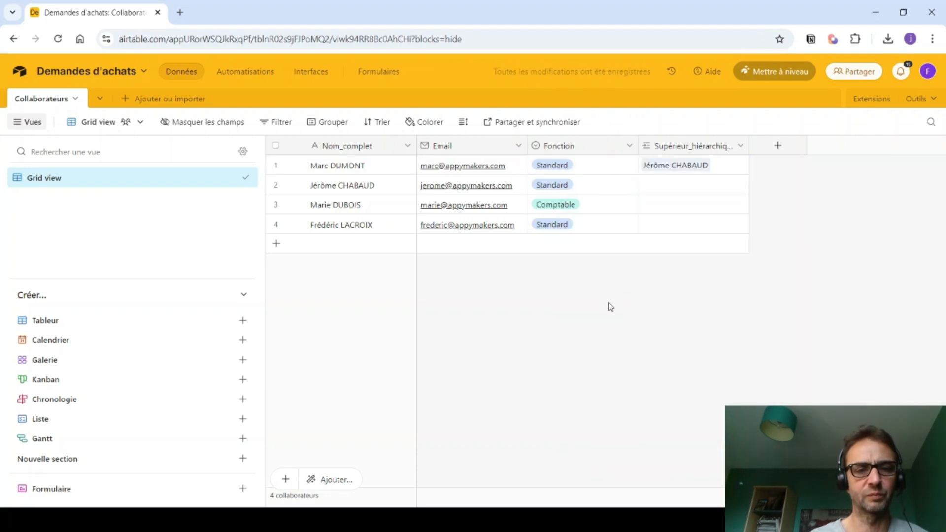
click(387, 520)
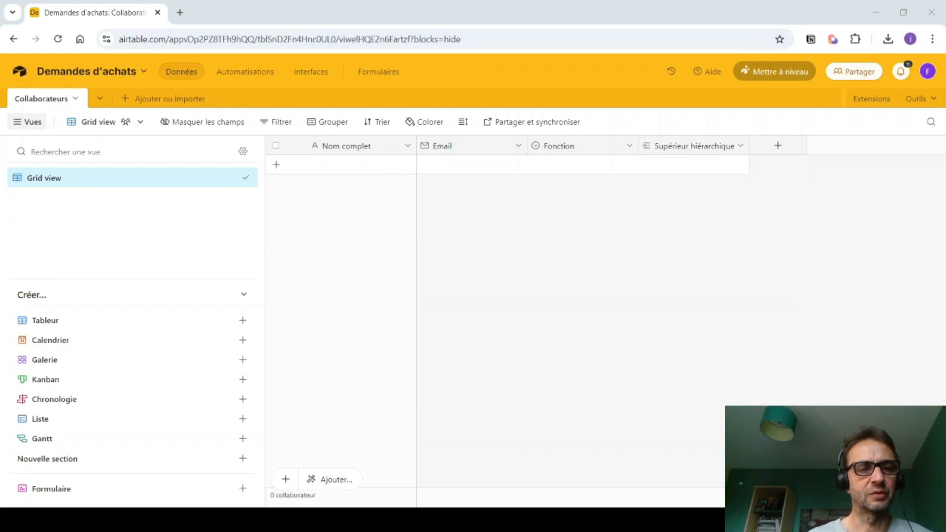
click(371, 520)
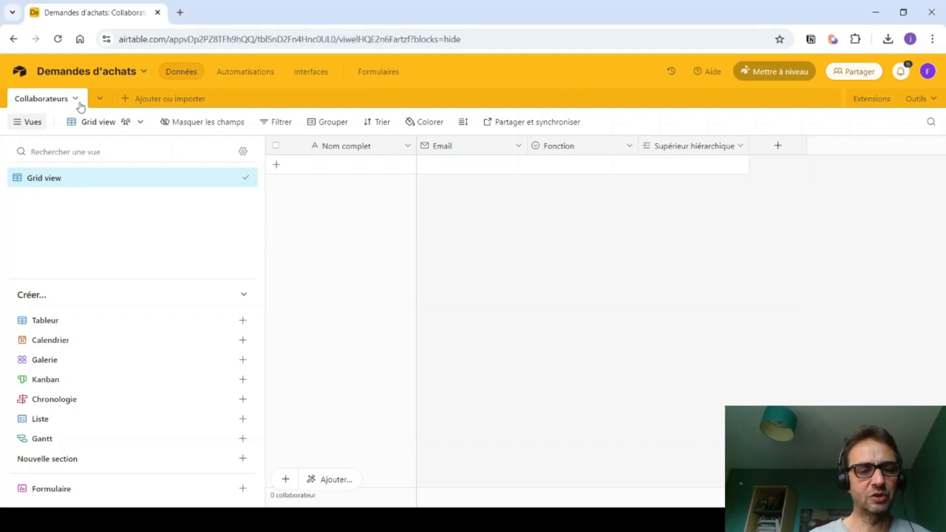
- Add a new blank table named 'Fournisseurs'
click(101, 99)
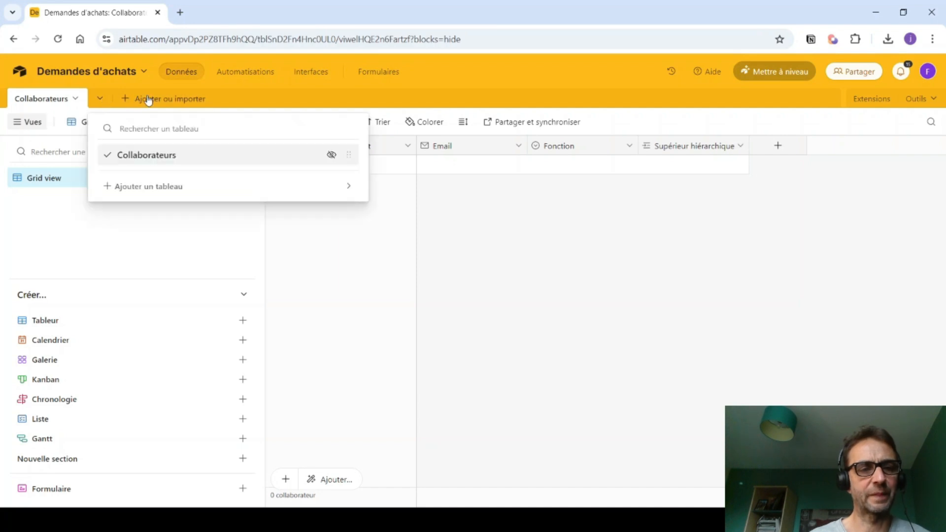
mouse_move(136, 190)
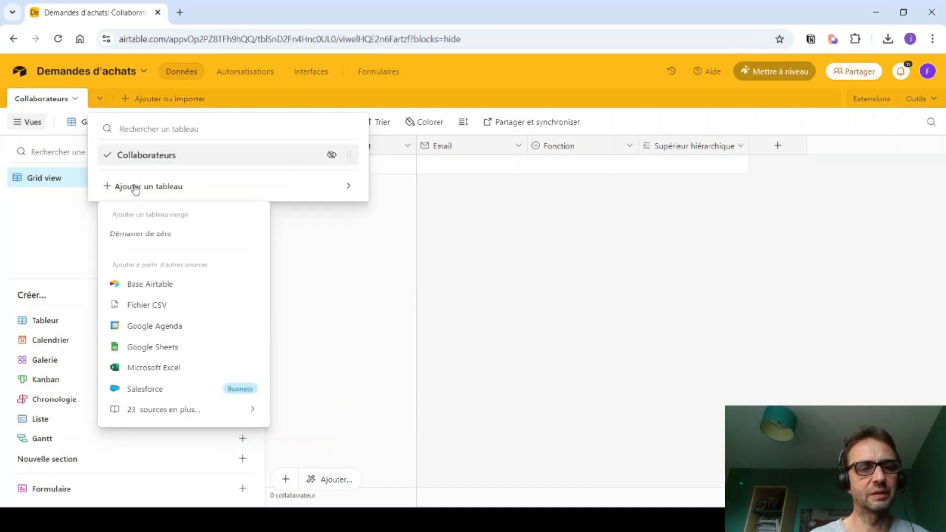
click(133, 233)
text(Fournisseurs)
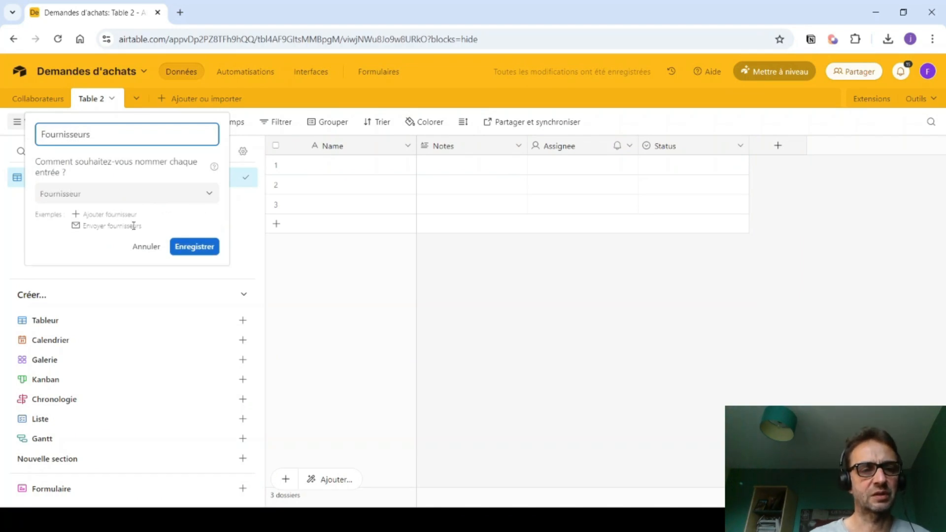
click(206, 247)
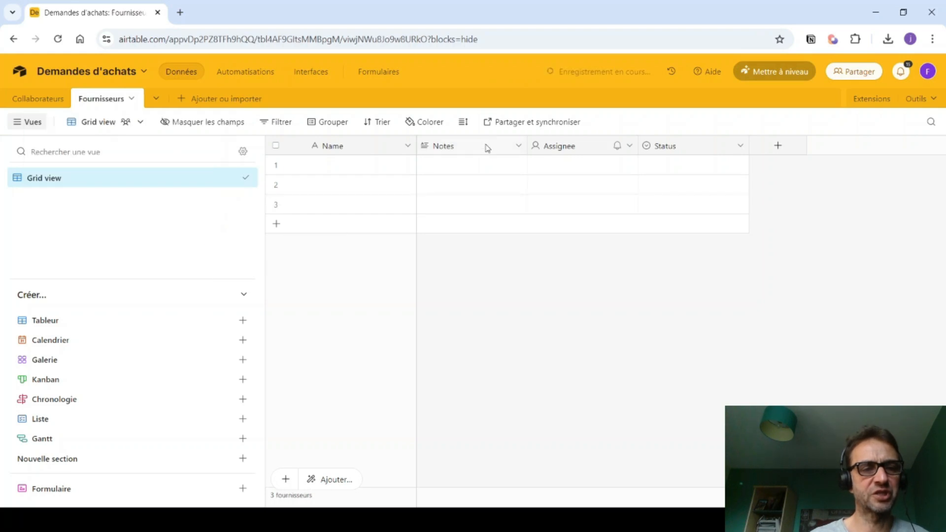
- Delete the Notes, Assignee and Status fields from Fournisseurs
click(518, 146)
scroll(453, 443, down, 1)
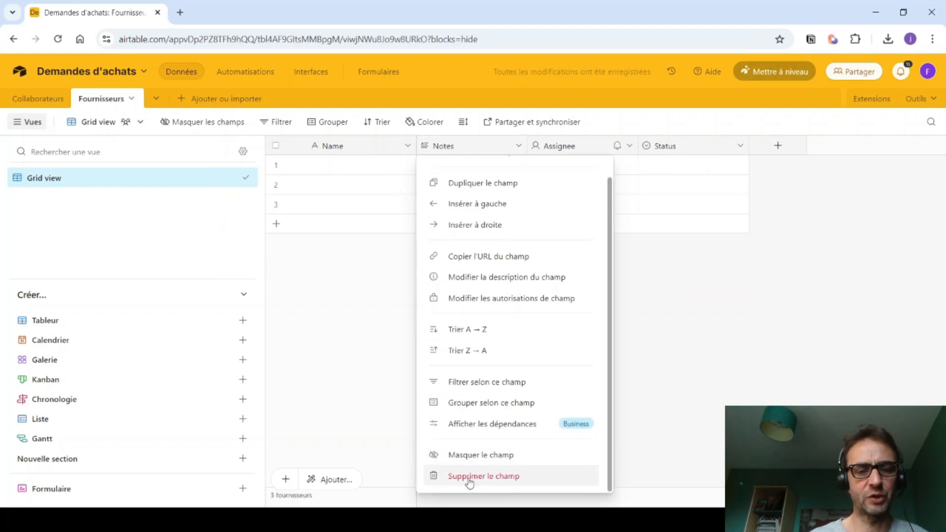
click(469, 478)
click(519, 145)
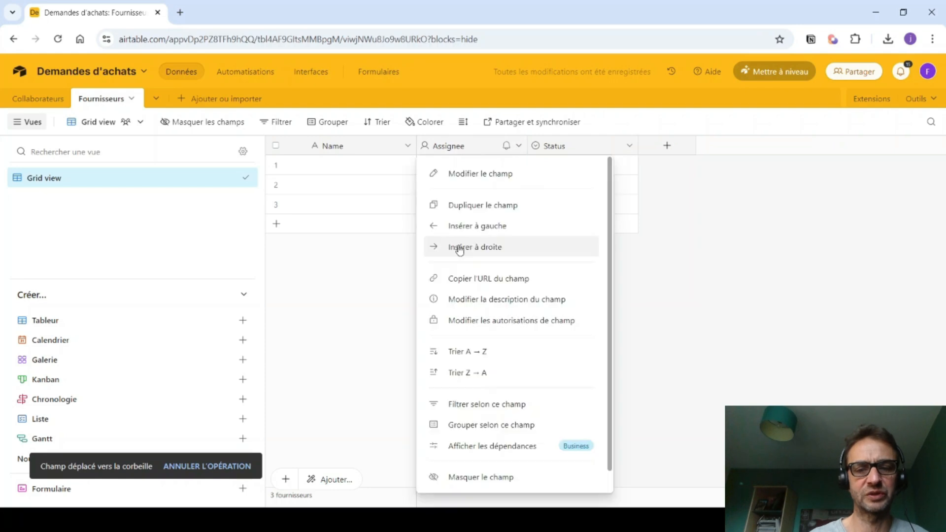
scroll(459, 250, down, 1)
click(460, 477)
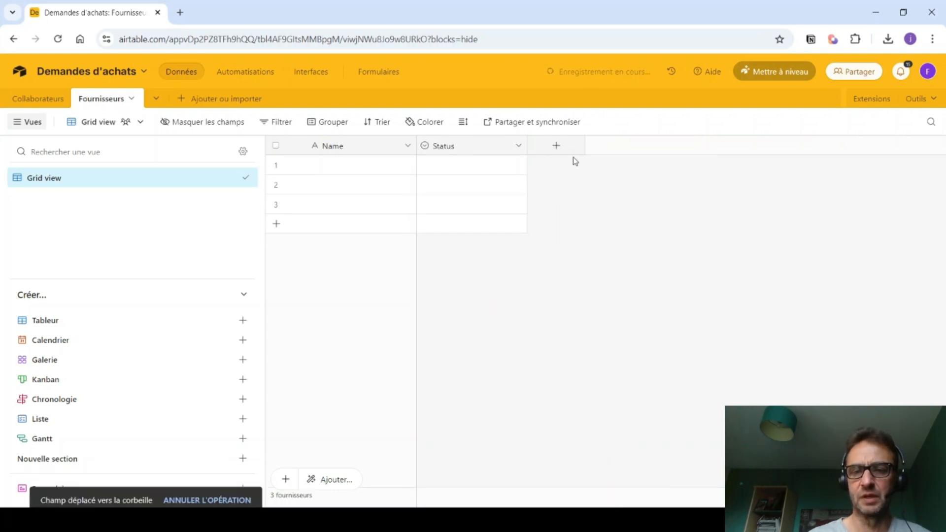
click(518, 146)
scroll(448, 404, down, 1)
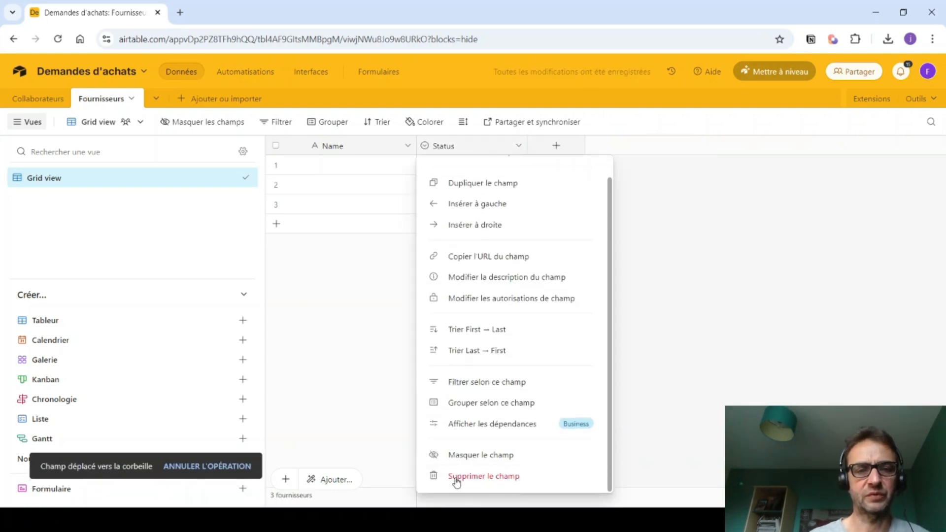
click(457, 477)
- Rename the Name primary field to 'Nom'
click(408, 146)
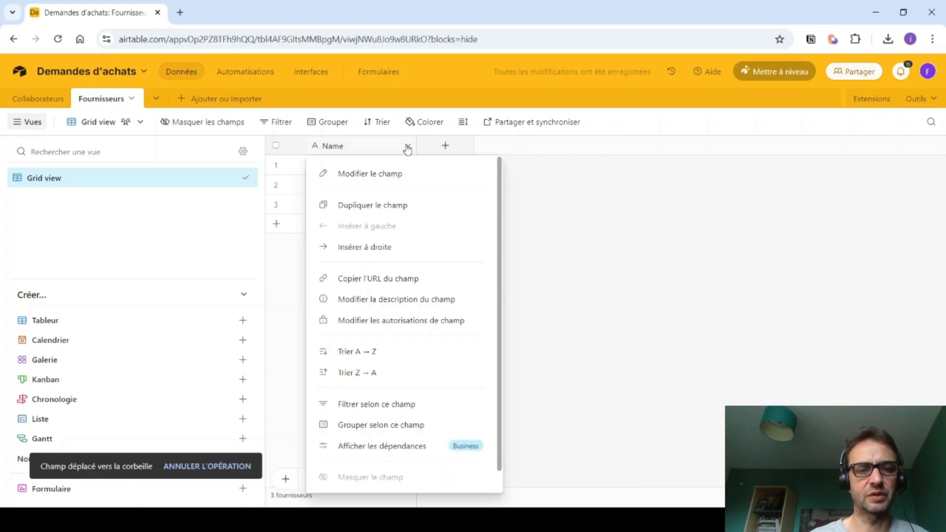
click(372, 174)
key(BackSpace)
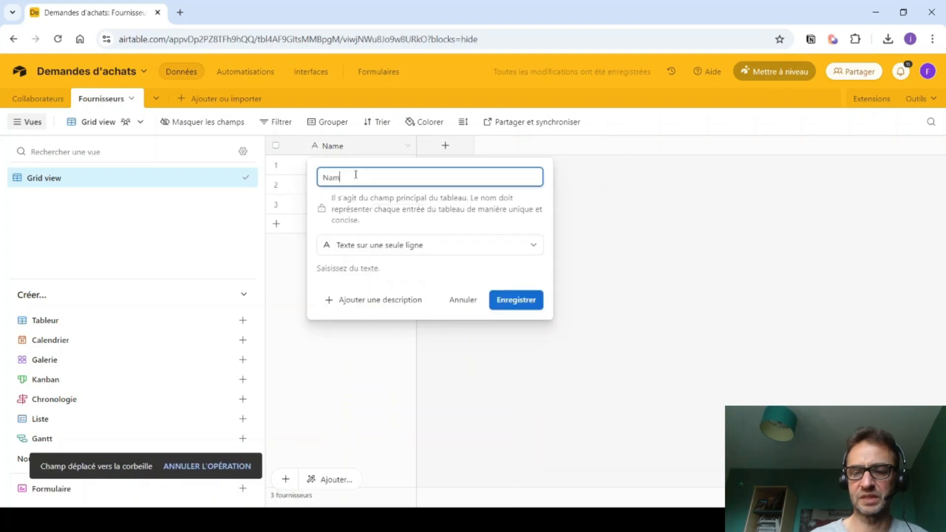
text(om)
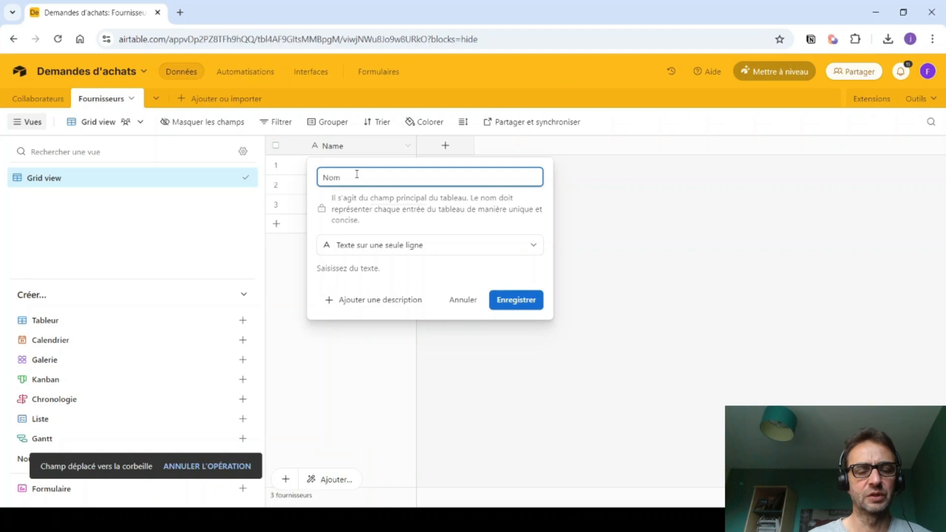
click(523, 302)
- Delete the three empty records from Fournisseurs
click(276, 164)
click(276, 184)
click(276, 203)
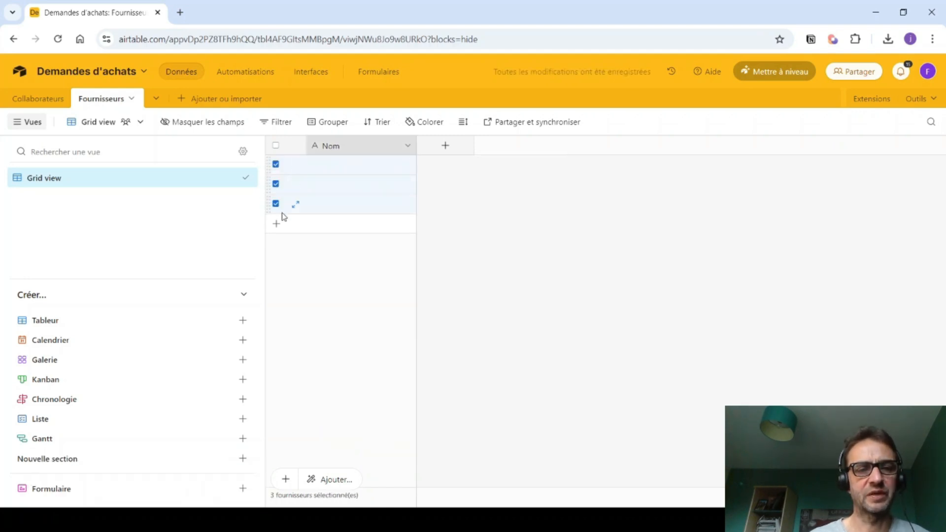
right_click(332, 206)
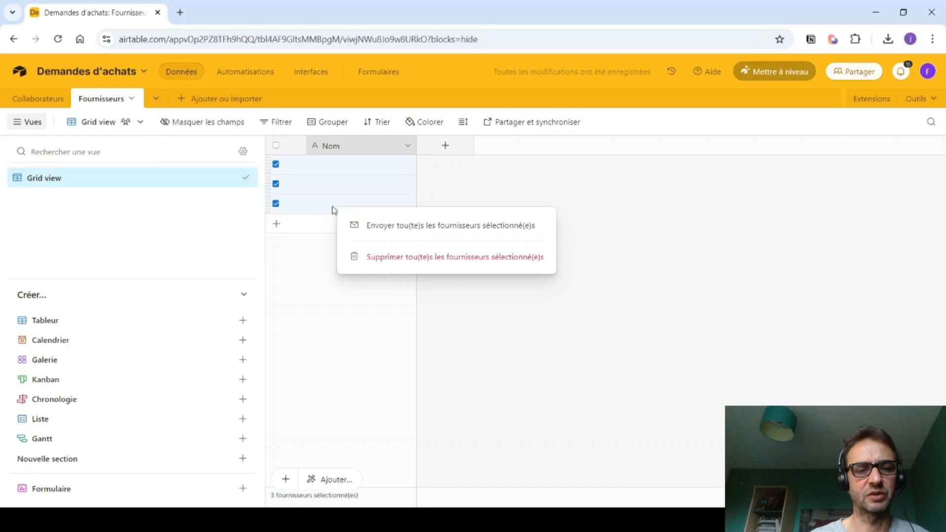
click(372, 262)
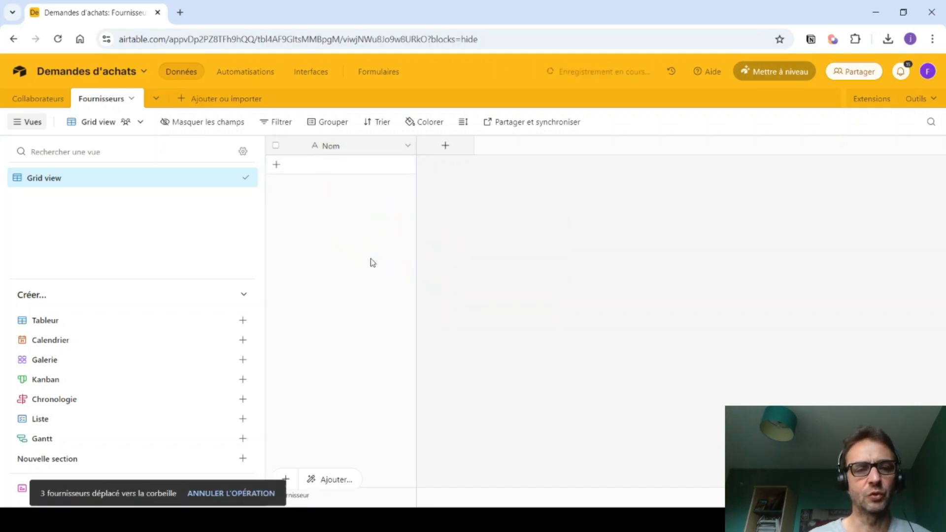
- Enter the suppliers LDLC, Bureau vallée and FNAC as three Fournisseurs records
click(334, 168)
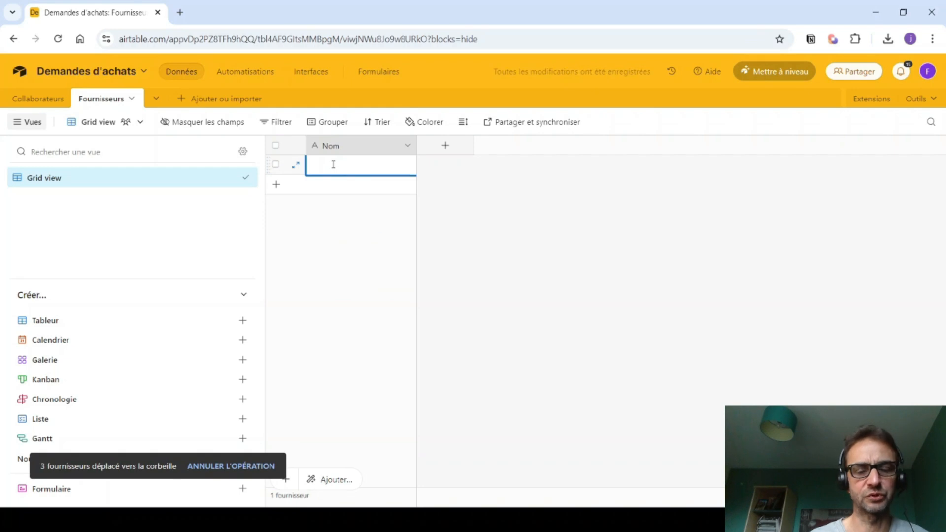
text(LDI)
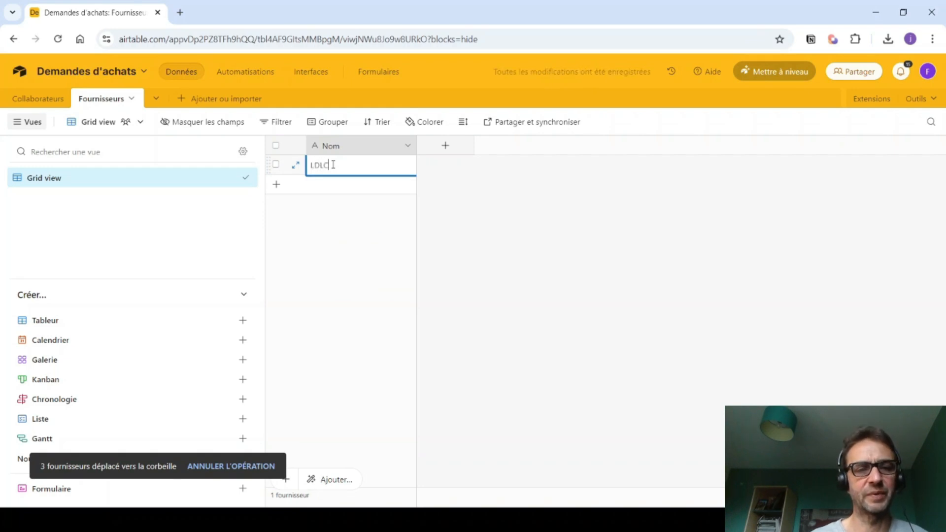
text(C)
click(326, 185)
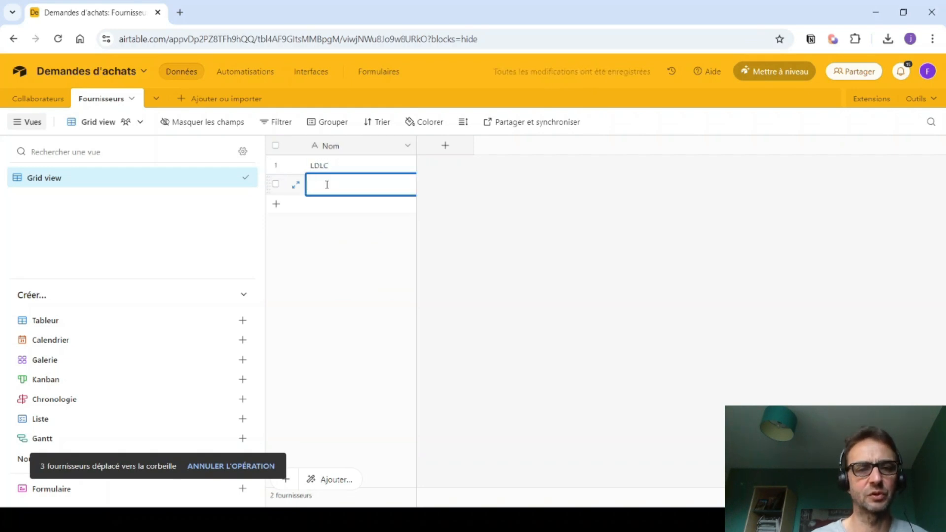
text(Bureau v)
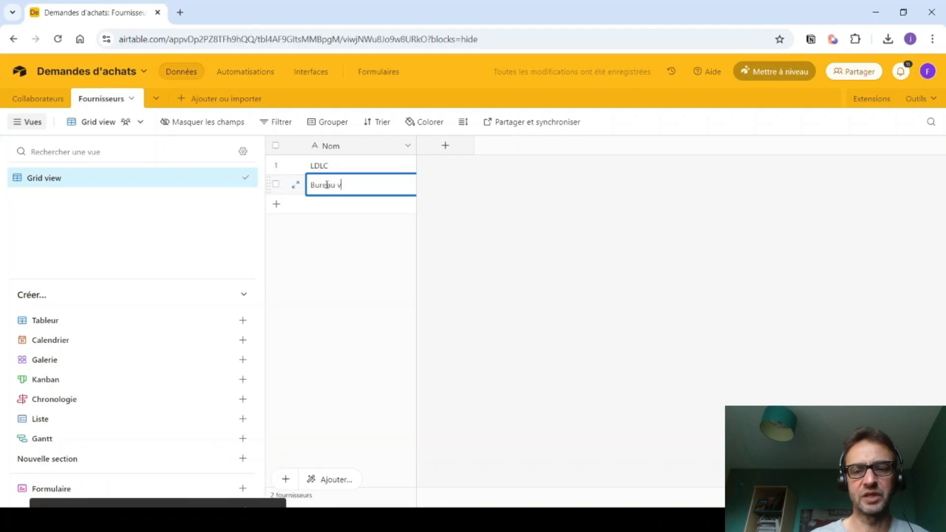
text(allée)
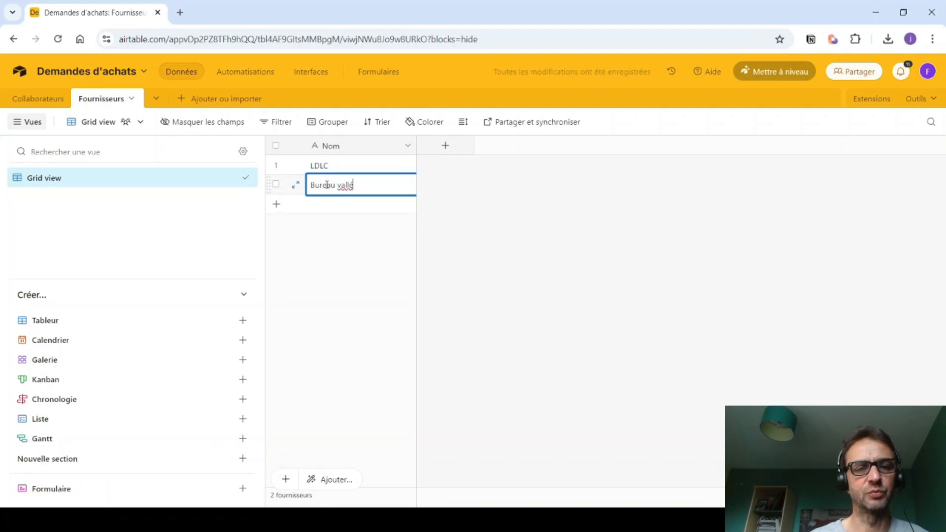
click(338, 208)
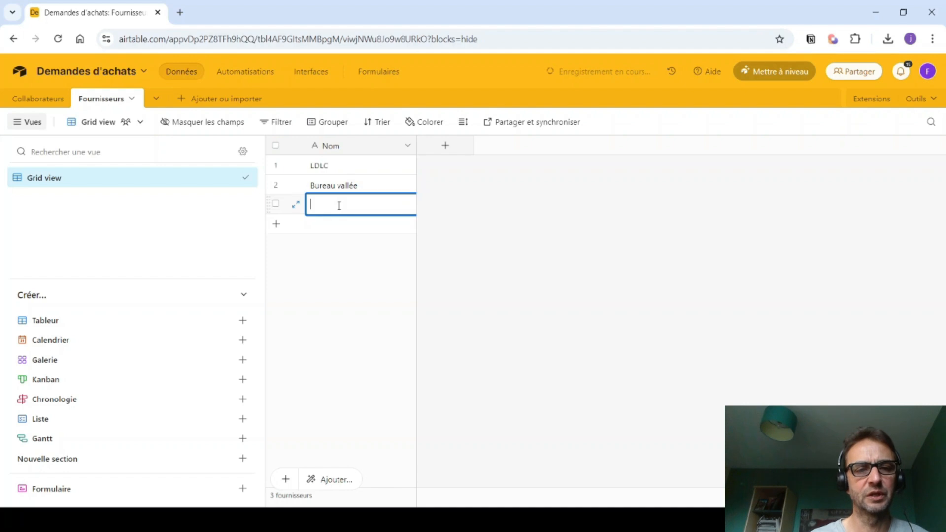
text(FNAC)
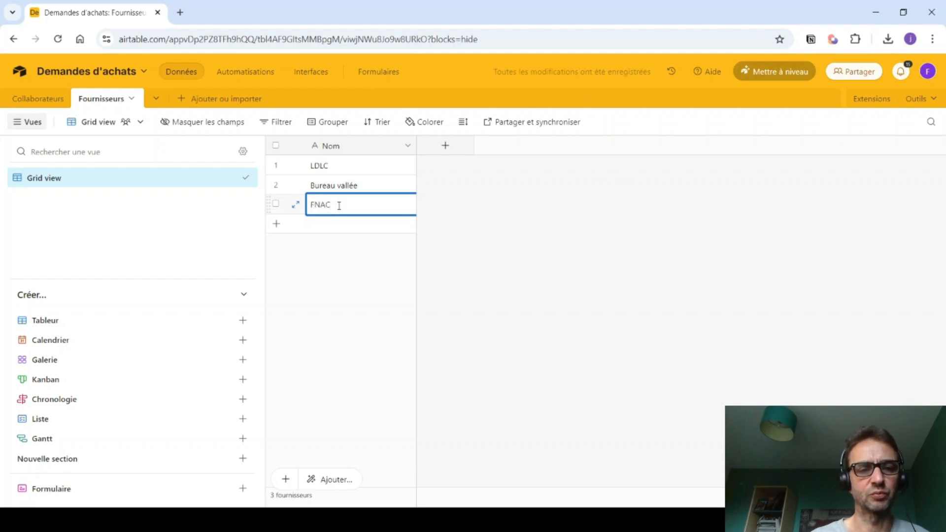
click(529, 250)
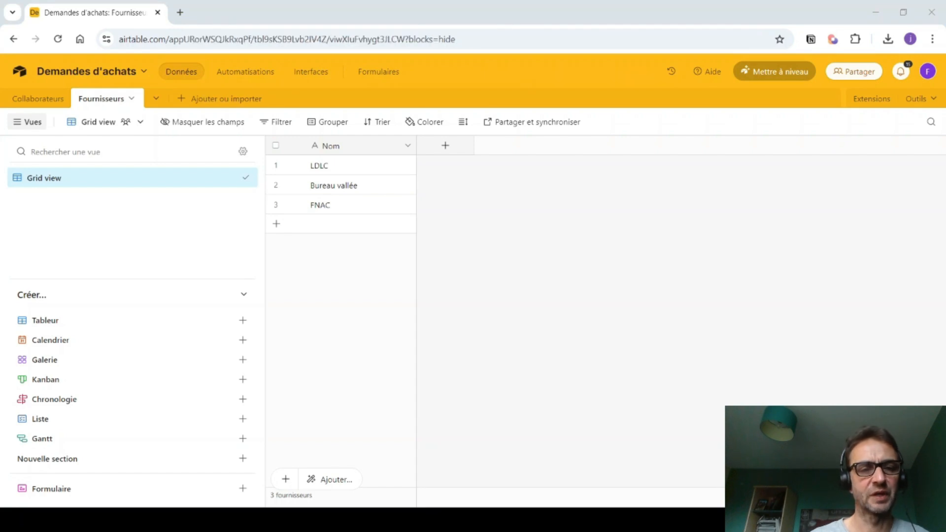
- Add a new blank table named 'Demandes'
click(198, 105)
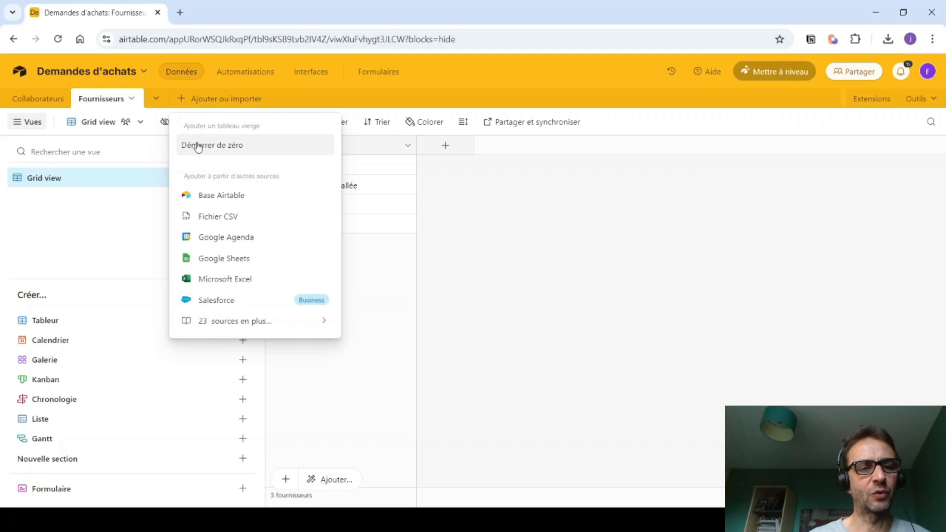
click(197, 143)
text(Demandes)
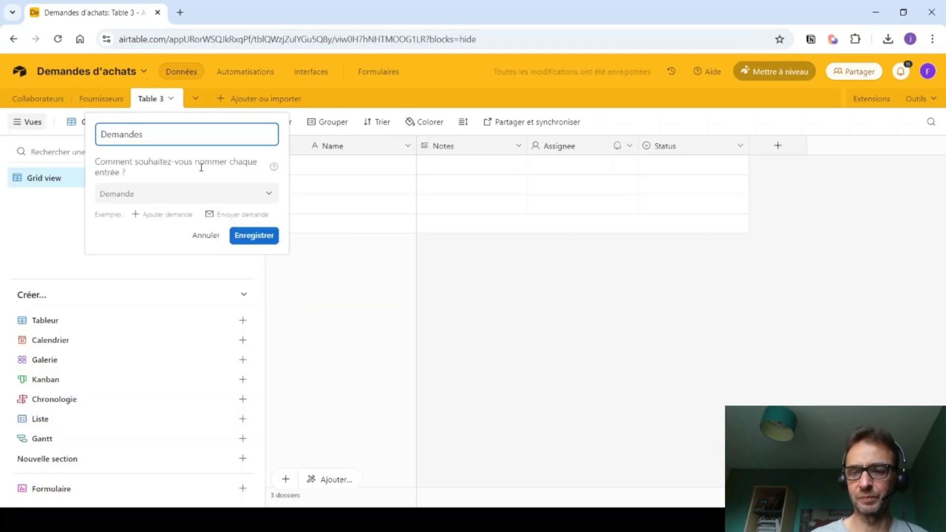
click(251, 237)
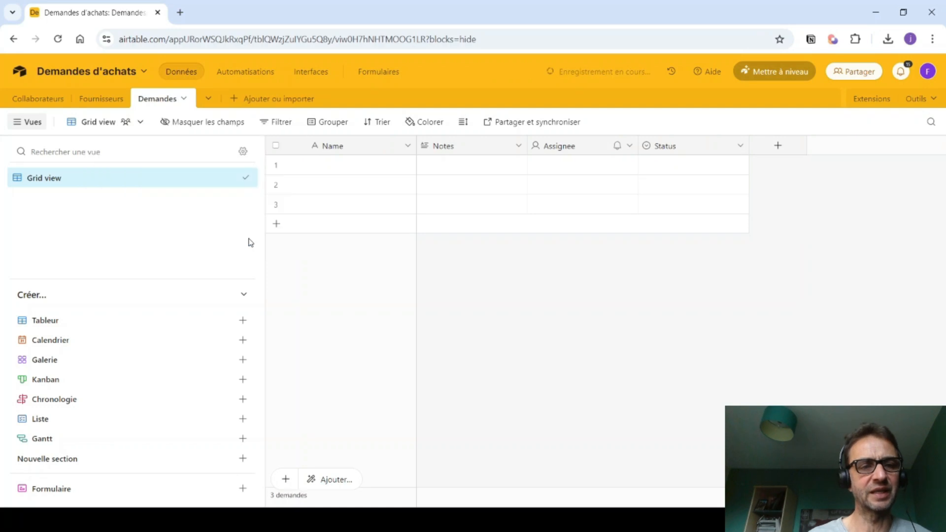
- Delete the Notes, Assignee and Status fields from Demandes
click(521, 146)
scroll(463, 395, down, 1)
click(456, 477)
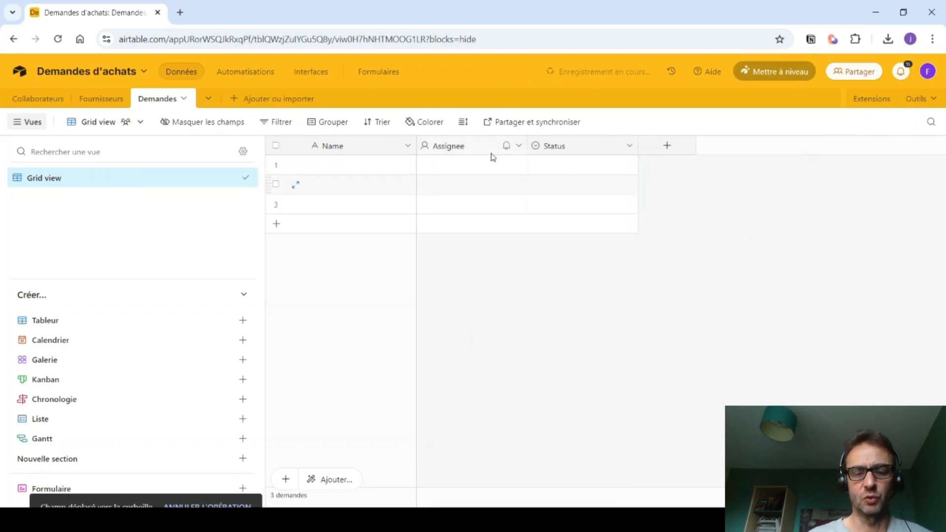
click(519, 145)
scroll(483, 302, down, 1)
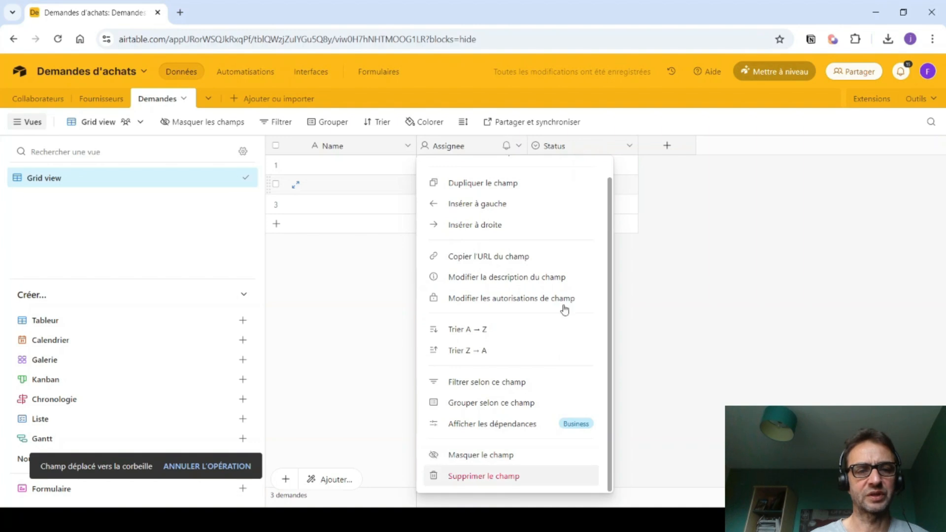
click(484, 476)
click(519, 146)
scroll(483, 456, down, 1)
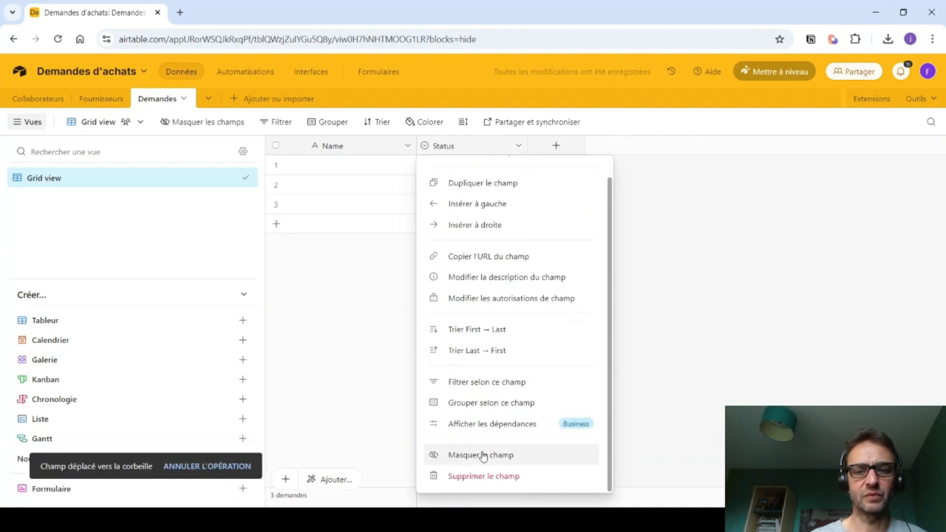
click(469, 477)
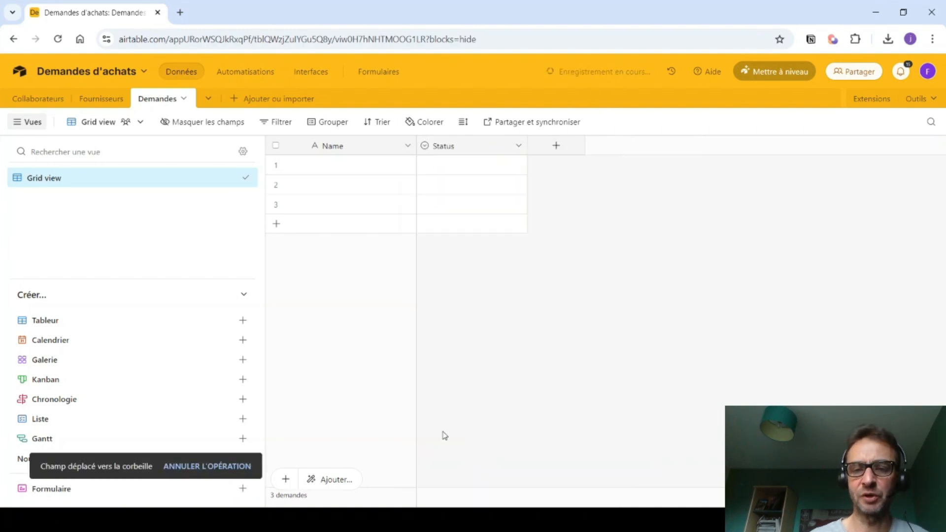
- Rename the Name primary field to 'Titre'
click(405, 146)
click(378, 175)
click(387, 173)
double_click(340, 177)
text(Titre)
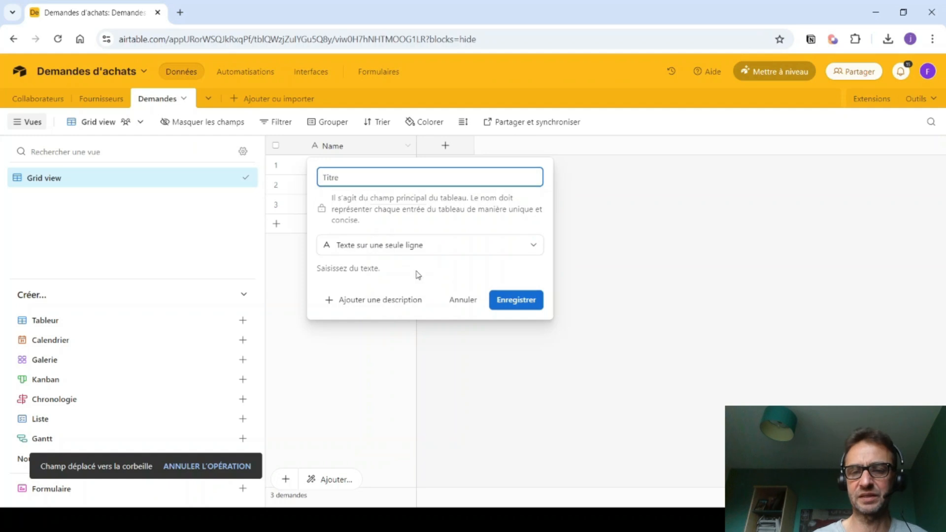
click(518, 305)
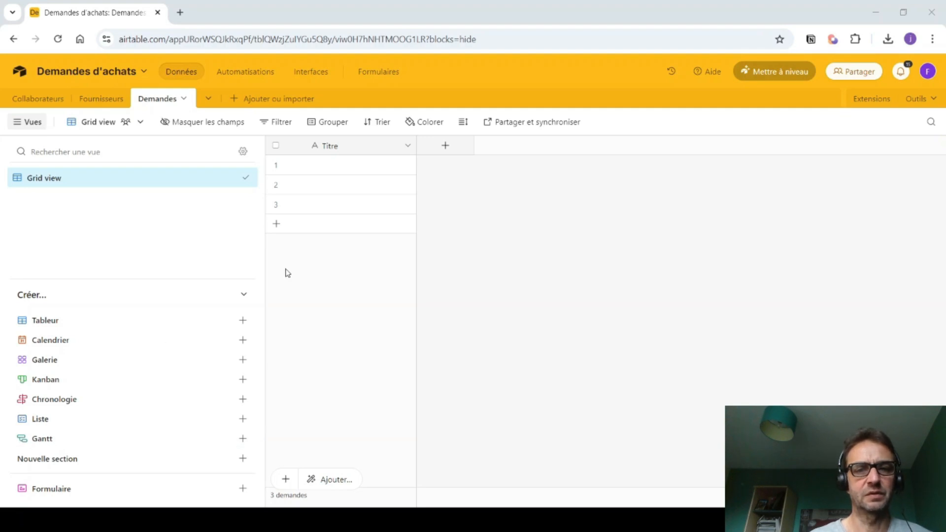
- Add a long-text field named Description to the Demandes table
click(448, 146)
text(Description)
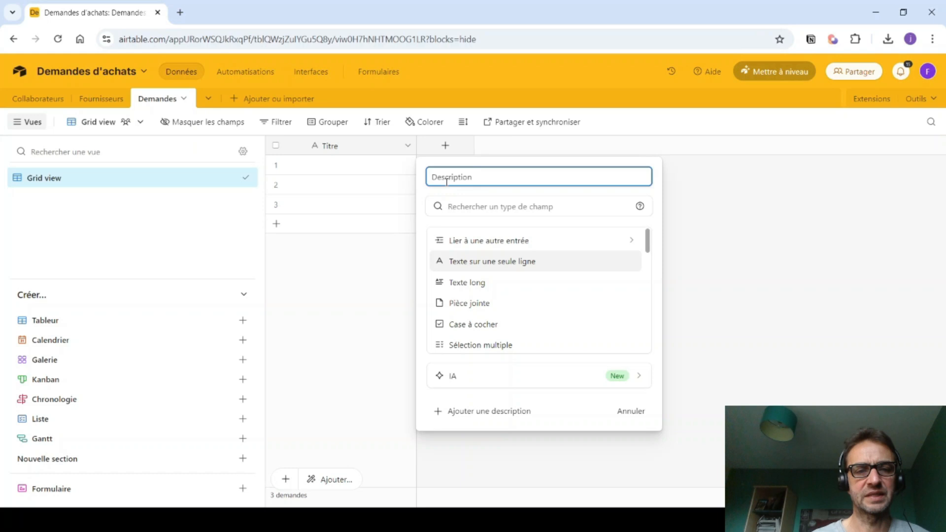
click(461, 284)
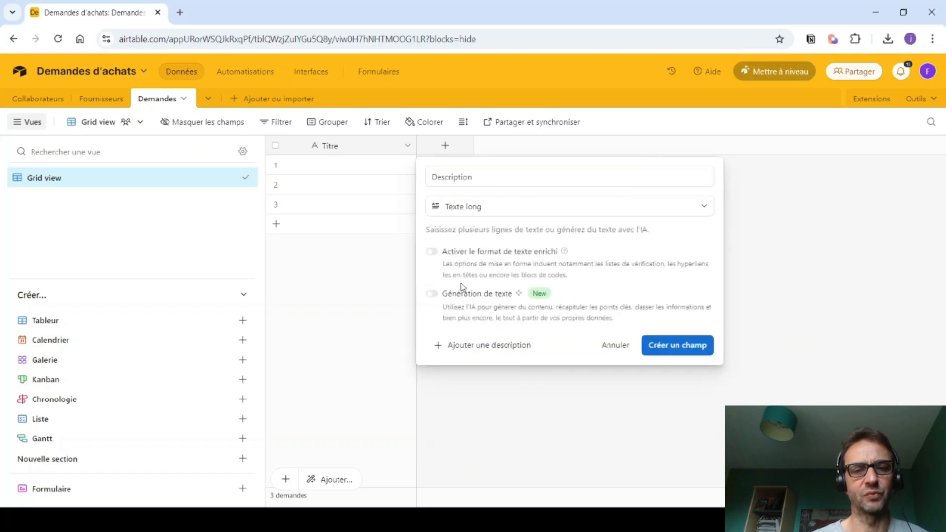
click(686, 347)
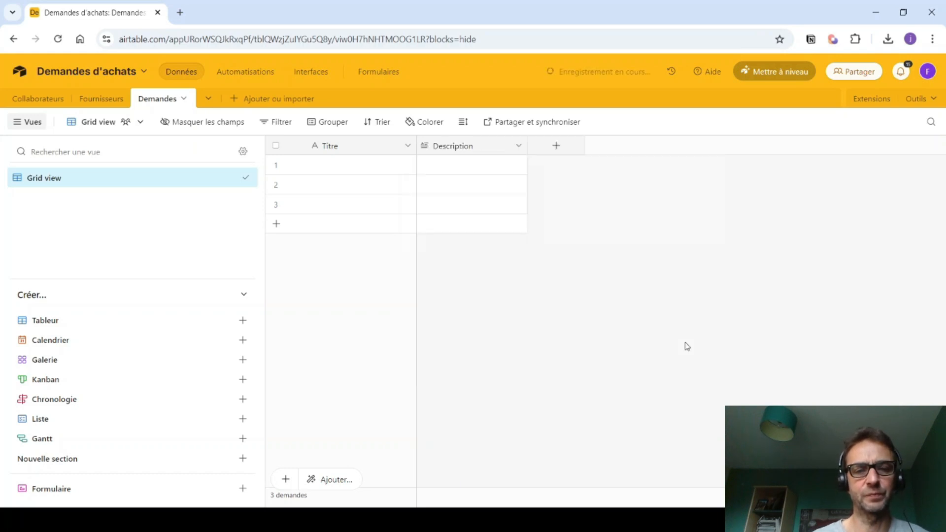
- Add a URL field named Lien
click(556, 145)
text(Lien)
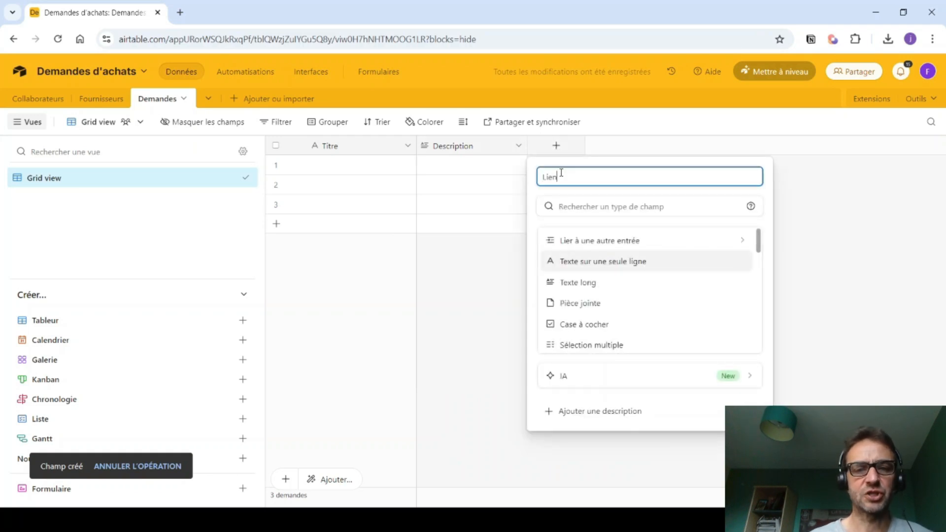
click(565, 205)
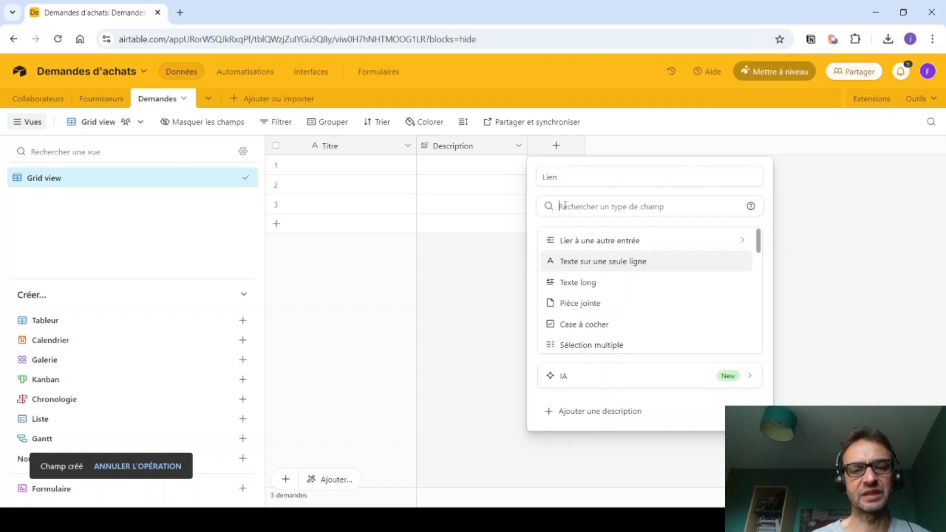
text(ur)
click(574, 241)
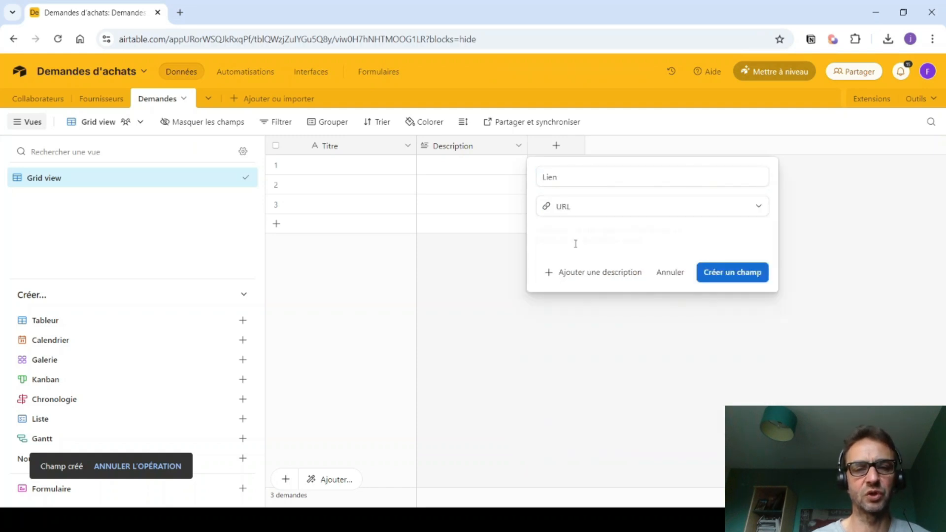
click(733, 274)
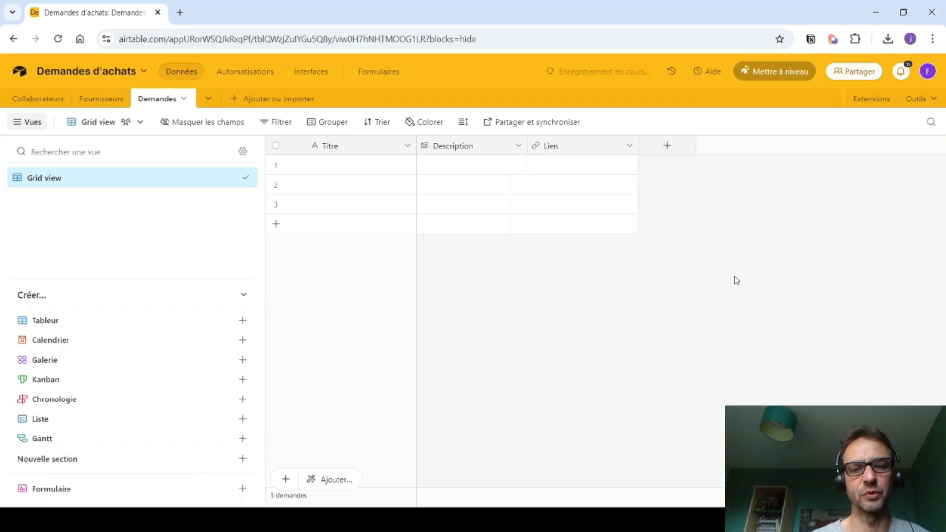
- Add a Demandeur field linking to the Collaborateurs table, skipping lookup fields
click(668, 147)
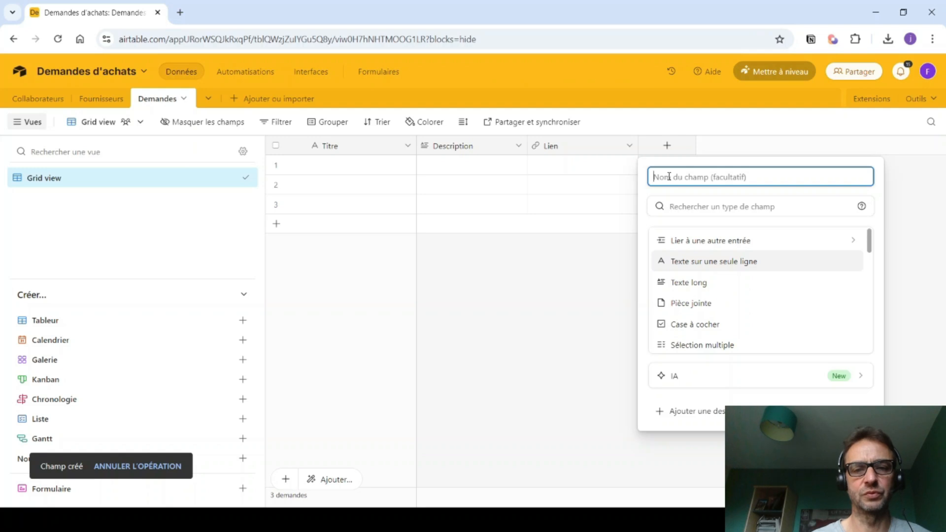
text(Demand)
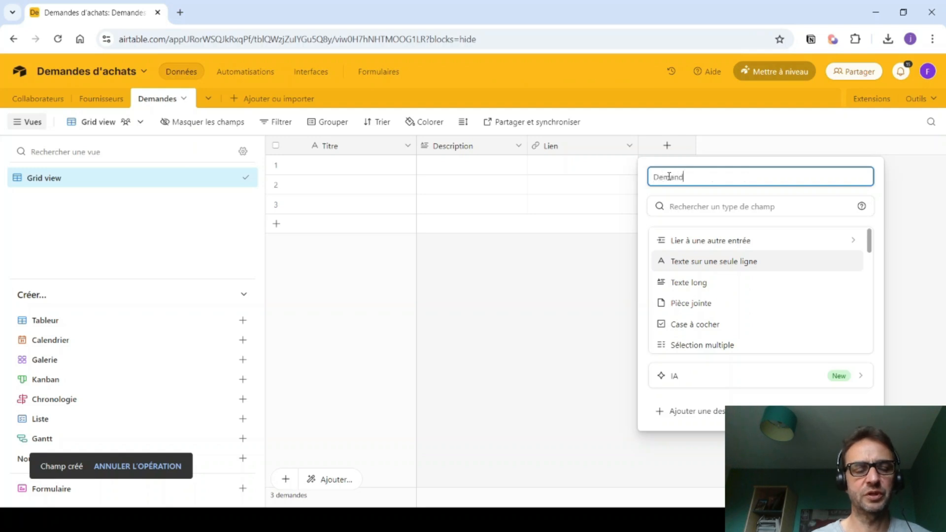
text(eur)
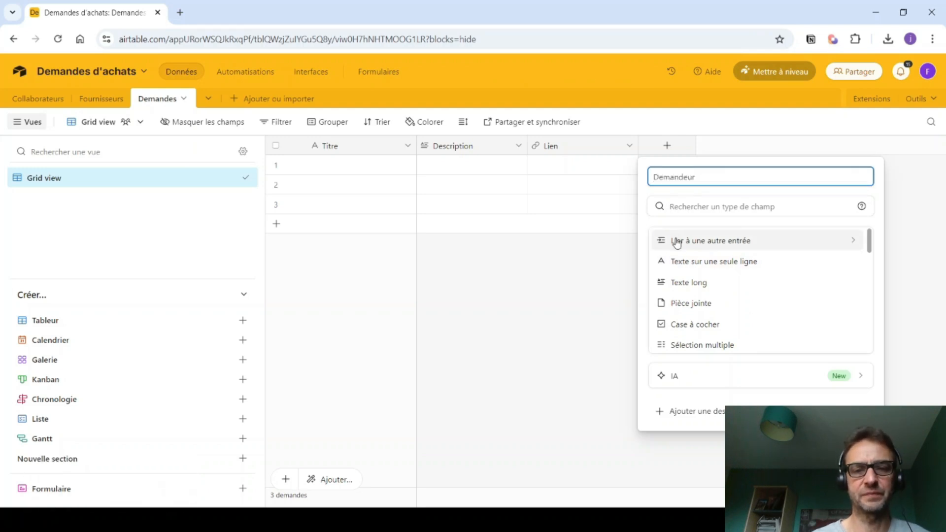
click(678, 243)
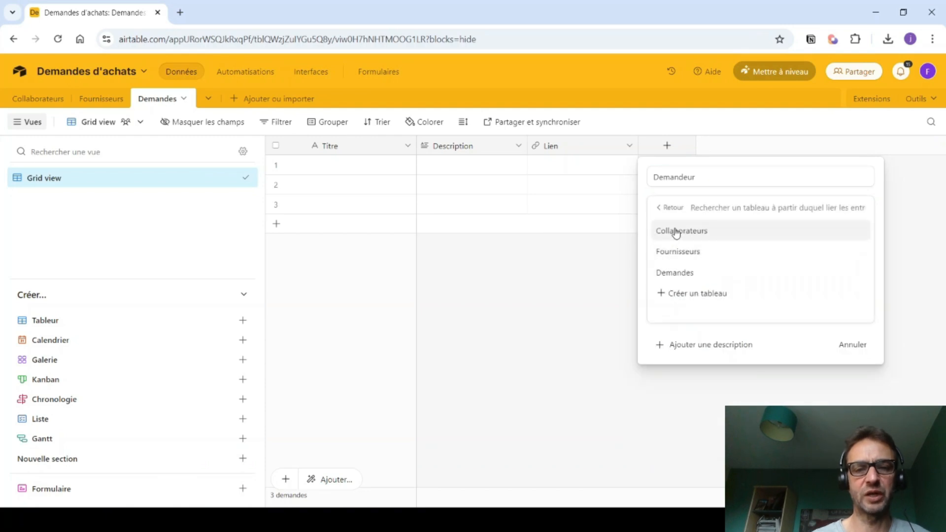
click(674, 232)
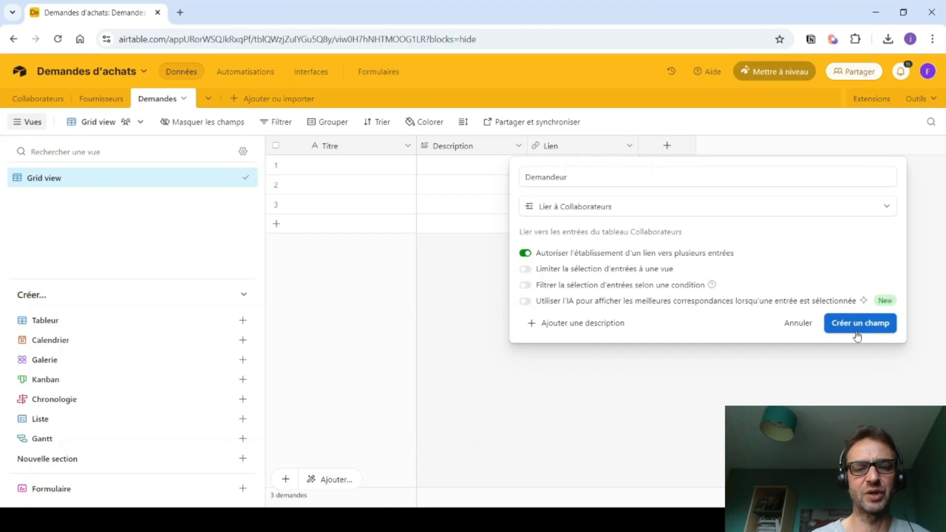
click(857, 332)
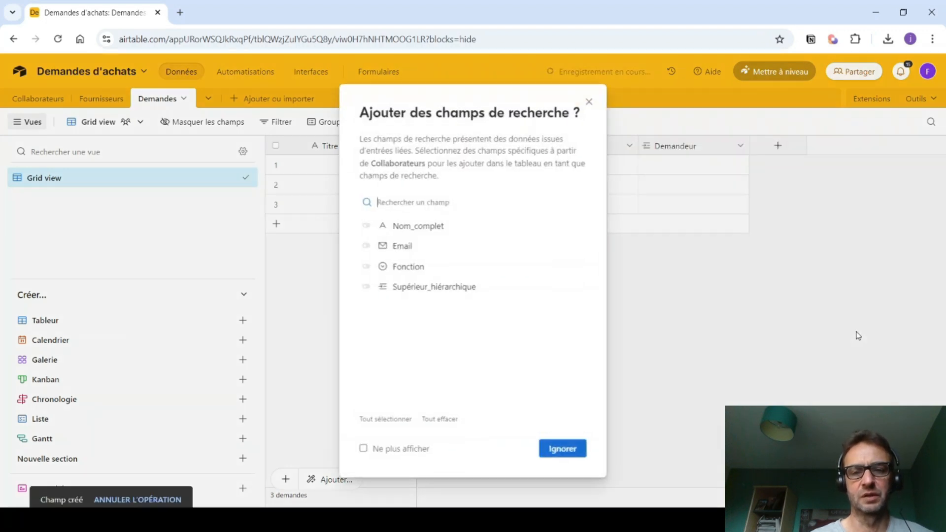
click(556, 449)
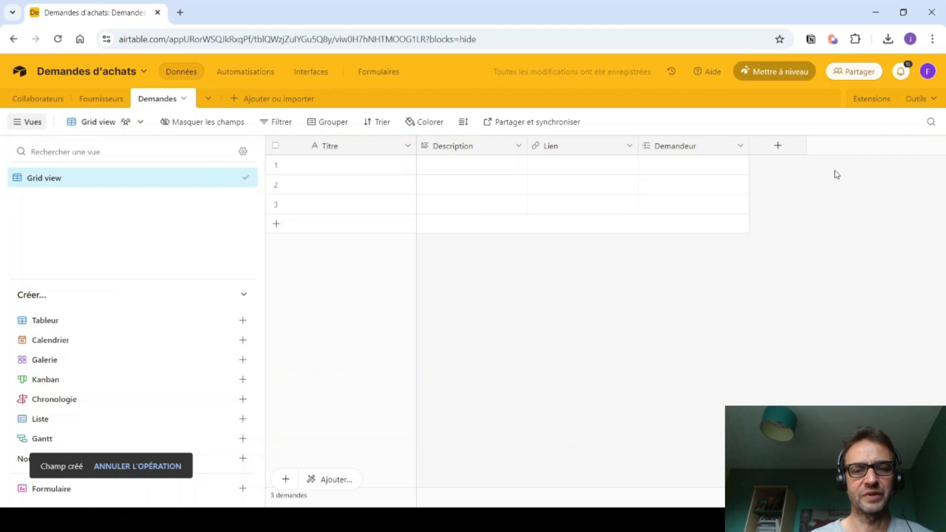
- Add a single-record Fournisseur link to the Fournisseurs table, skipping lookup fields
click(778, 146)
text(Fou)
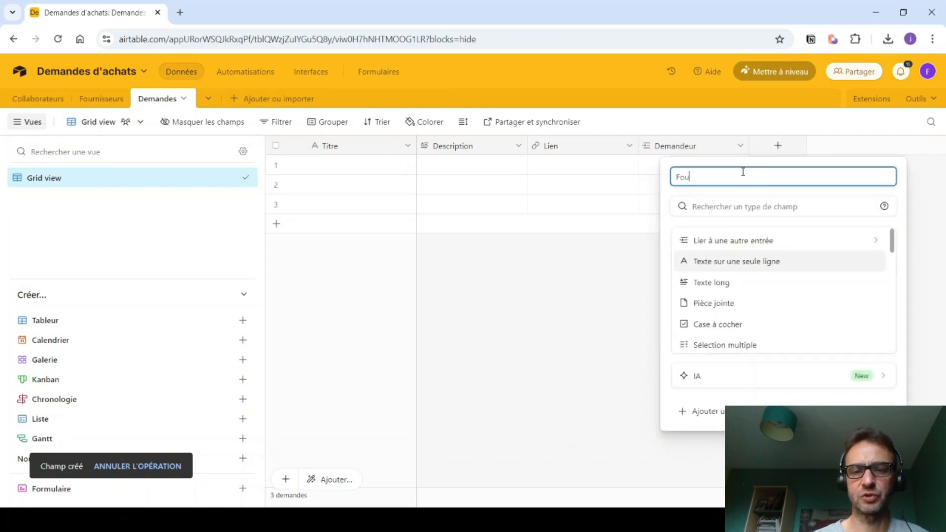
text(rnisseur)
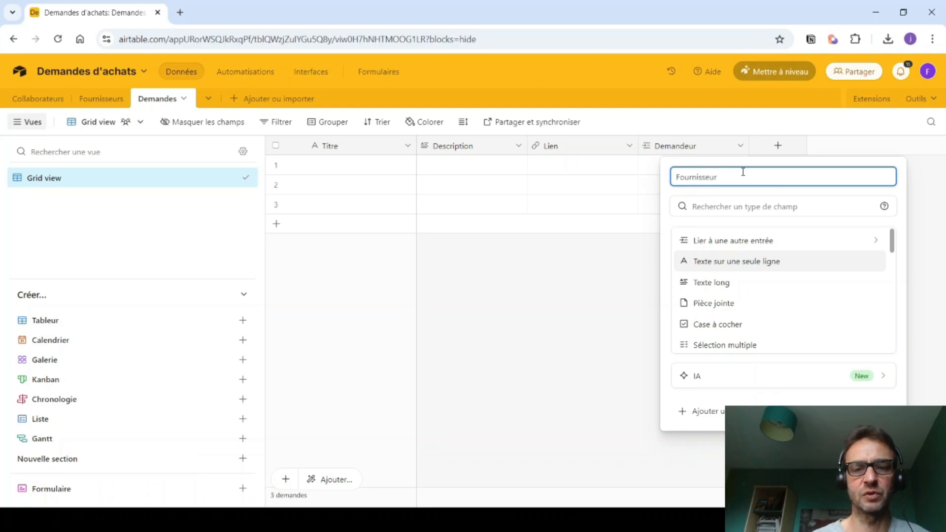
click(735, 240)
click(704, 259)
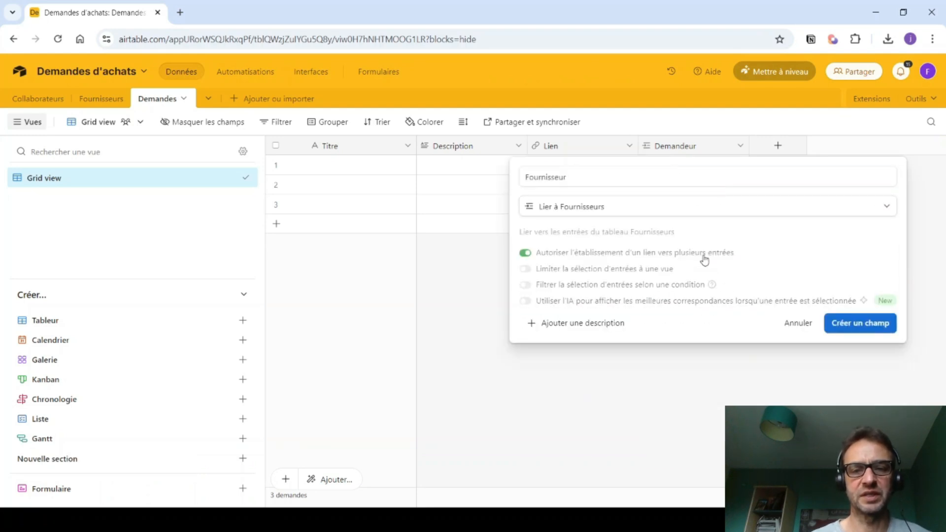
click(591, 253)
click(861, 326)
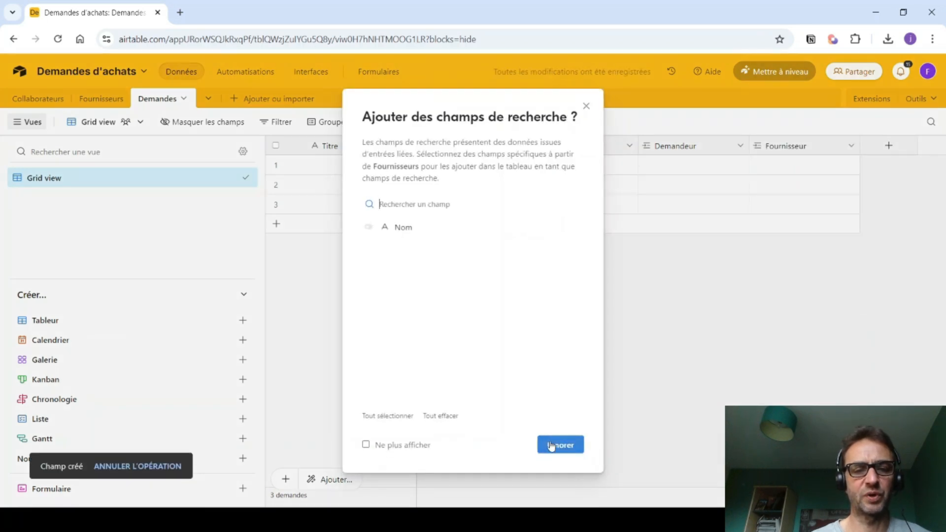
click(551, 445)
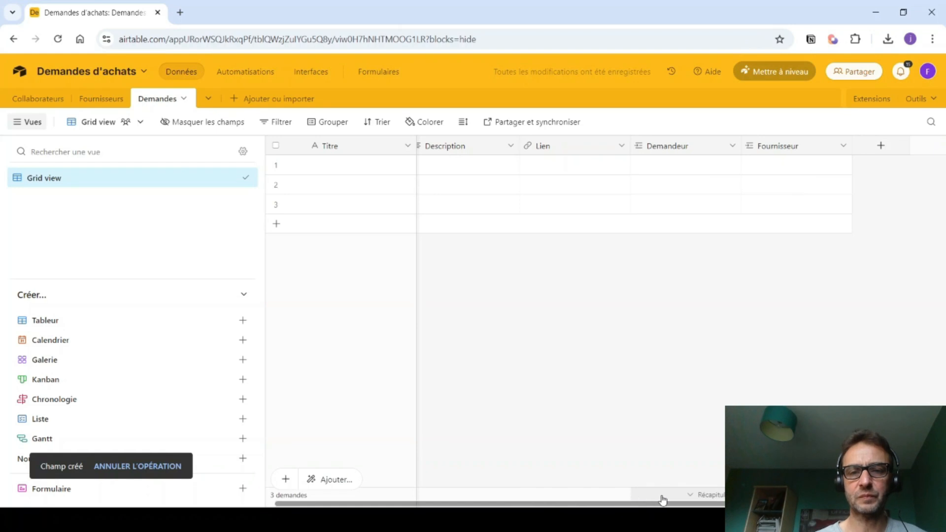
- Add a Quantité number field with 1 decimal, space thousands and comma decimal separators
click(881, 145)
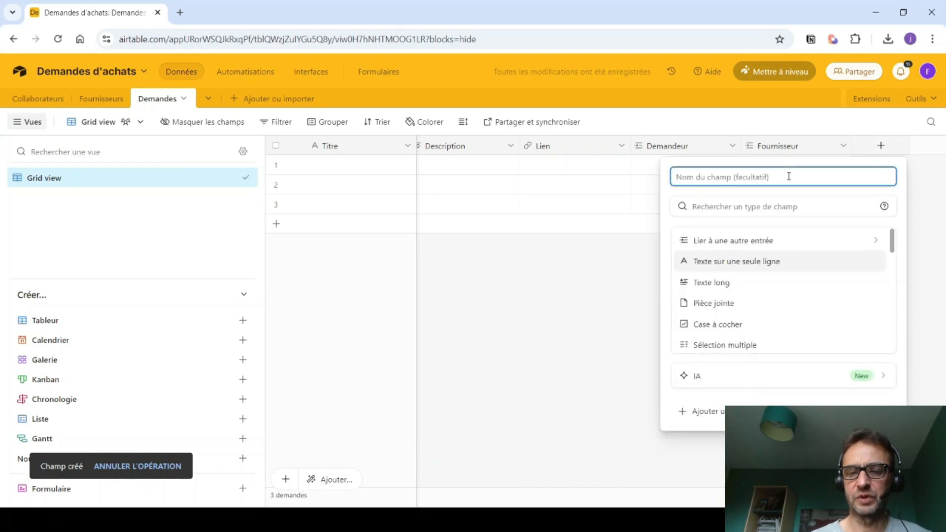
text(Quantité)
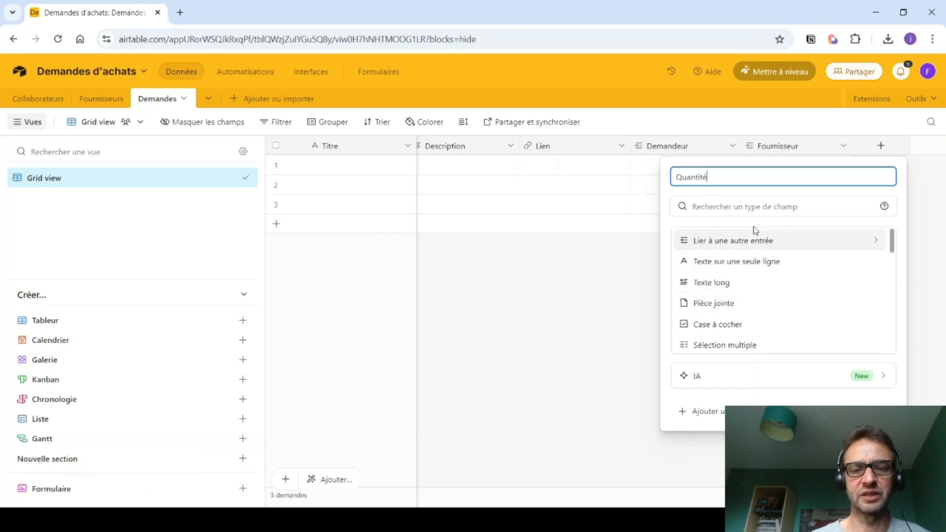
scroll(762, 271, down, 1)
scroll(763, 271, down, 5)
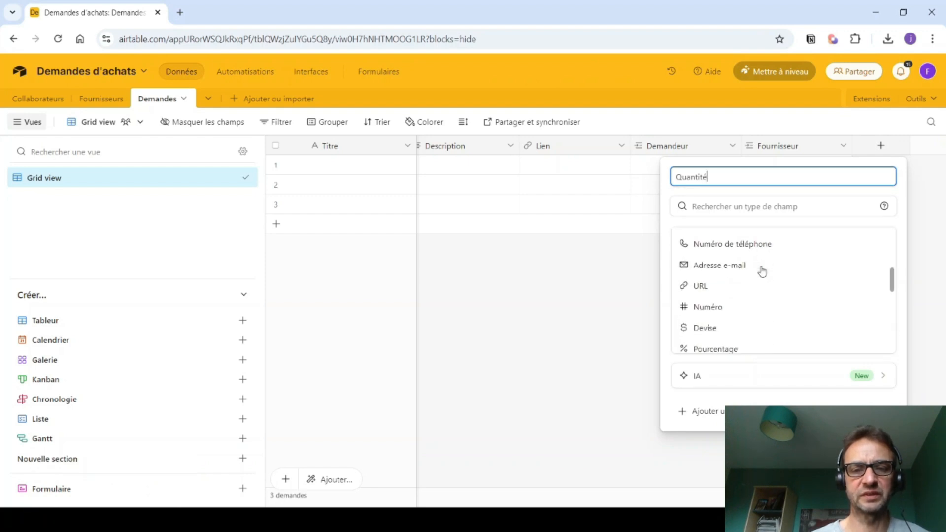
click(713, 246)
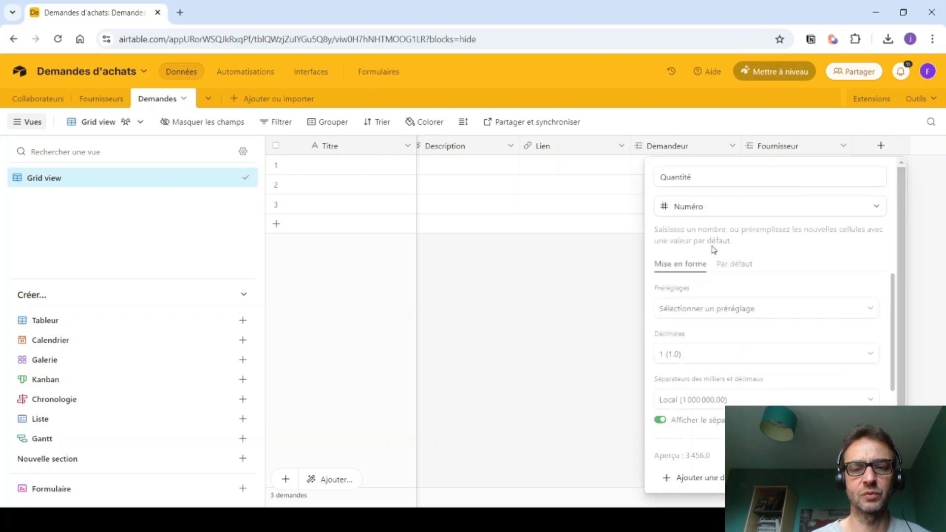
click(700, 358)
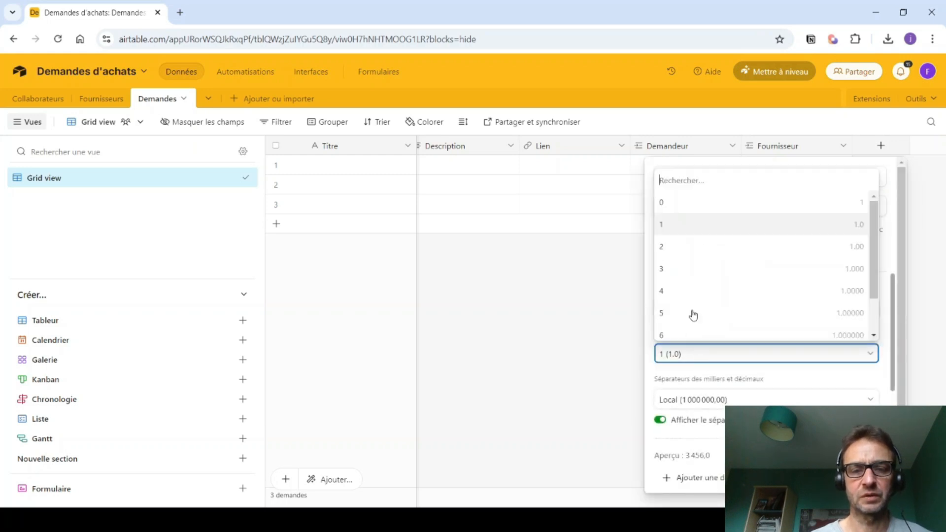
click(685, 226)
click(695, 397)
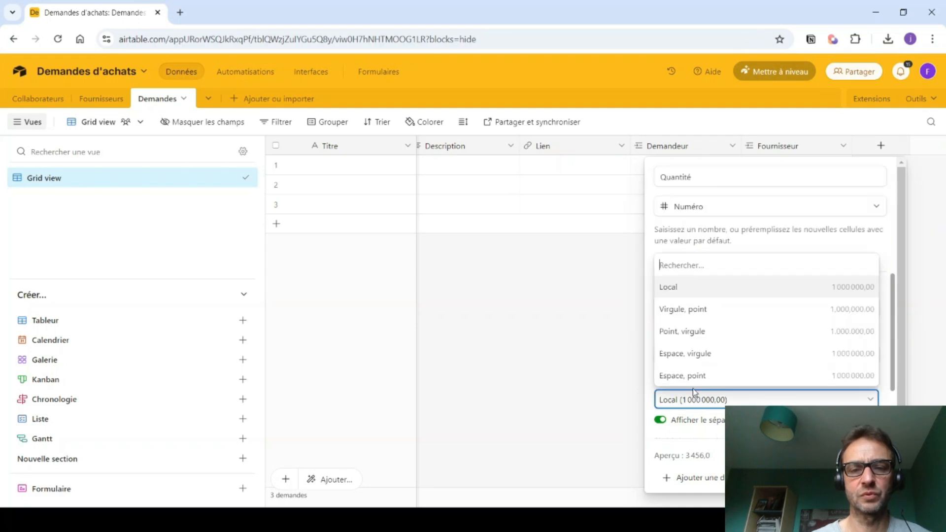
click(694, 355)
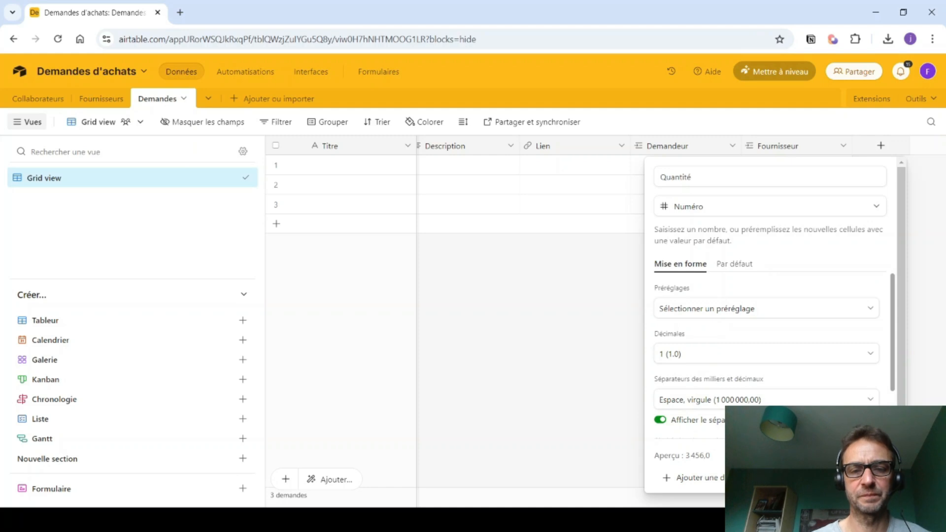
click(854, 478)
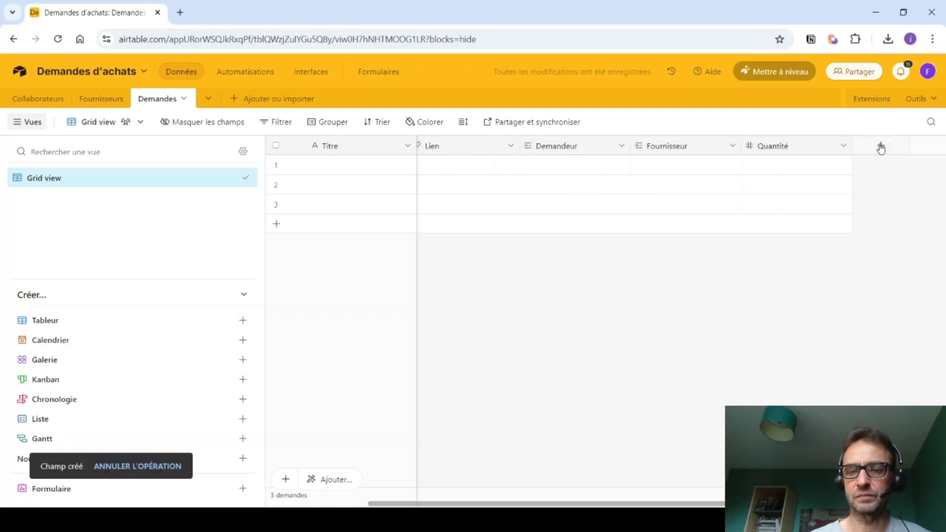
- Add a P.U. currency field with the € symbol and 2 decimal places
click(881, 147)
text(P.U.)
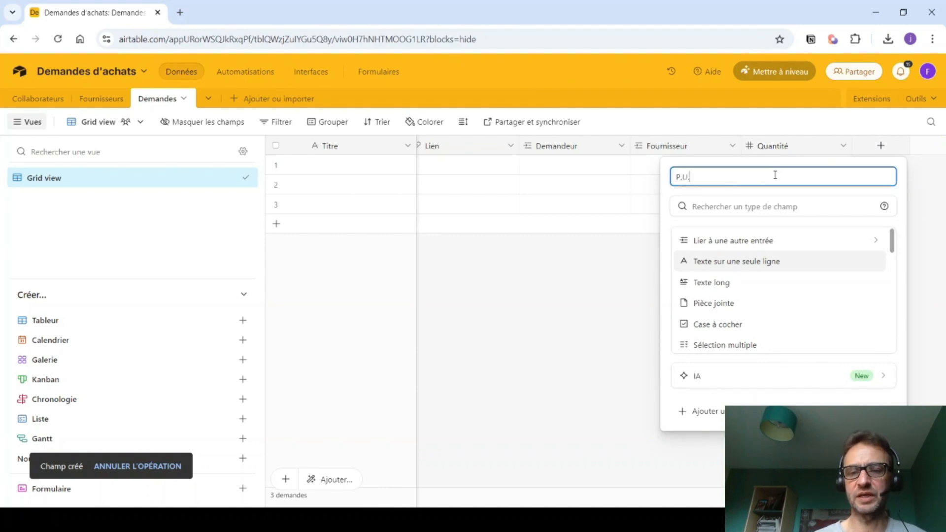
scroll(838, 321, down, 3)
scroll(834, 315, down, 2)
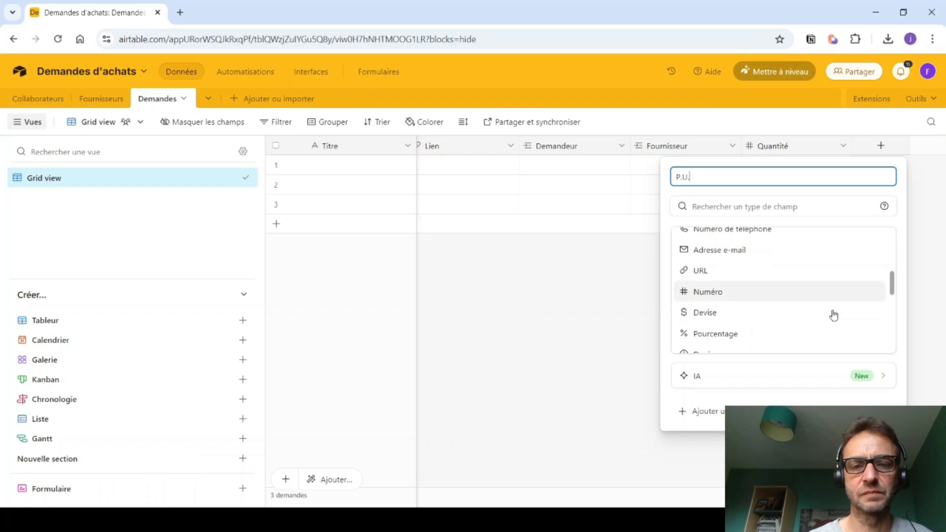
click(778, 272)
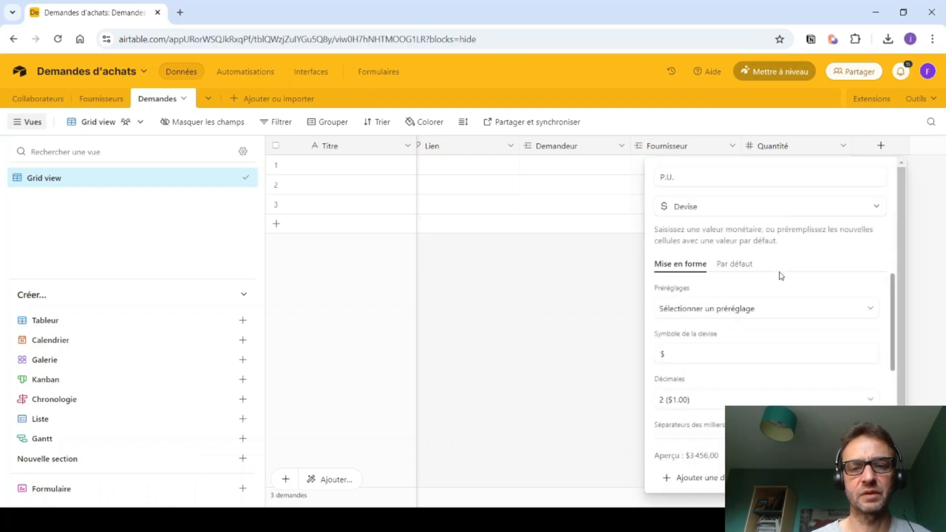
click(694, 347)
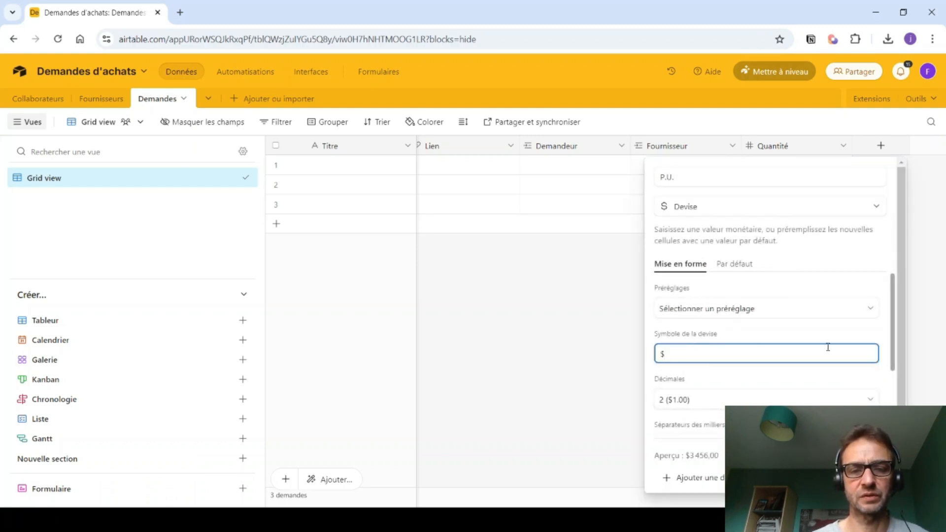
click(732, 400)
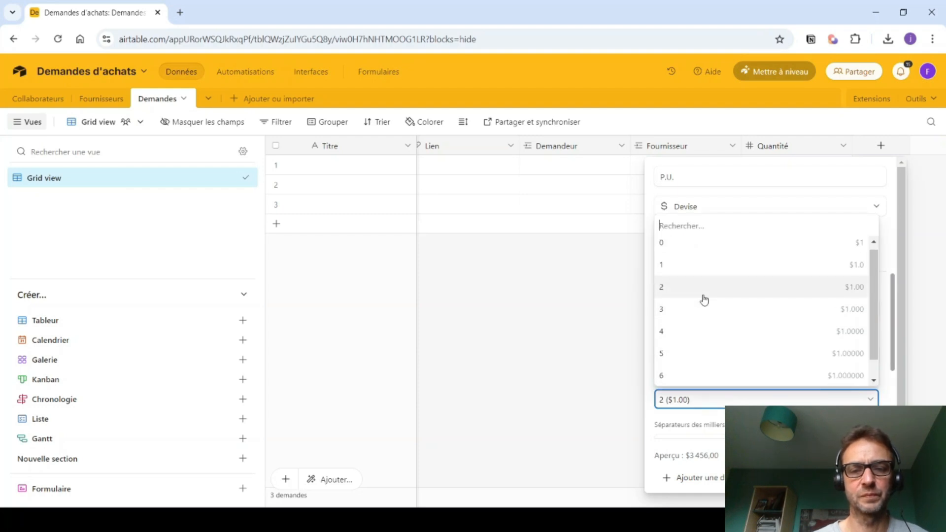
click(704, 300)
click(702, 354)
key(BackSpace)
text(€)
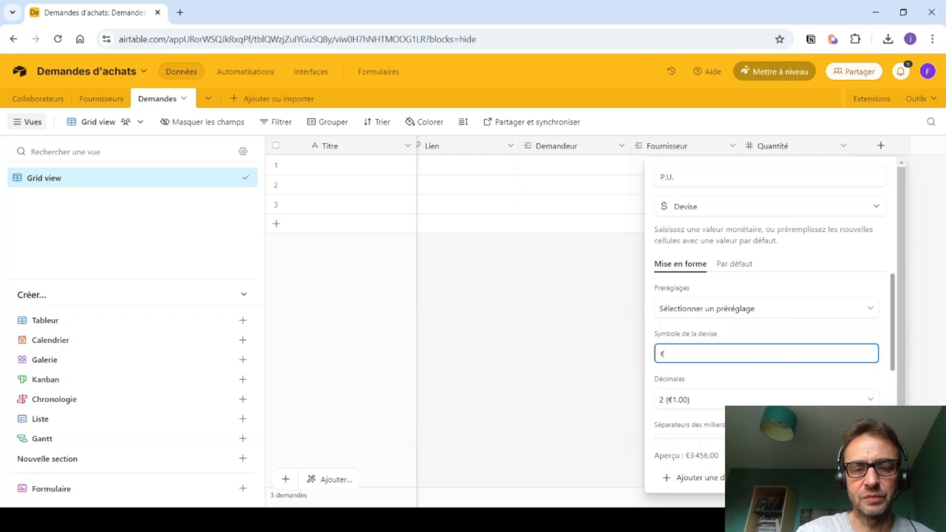
key(Return)
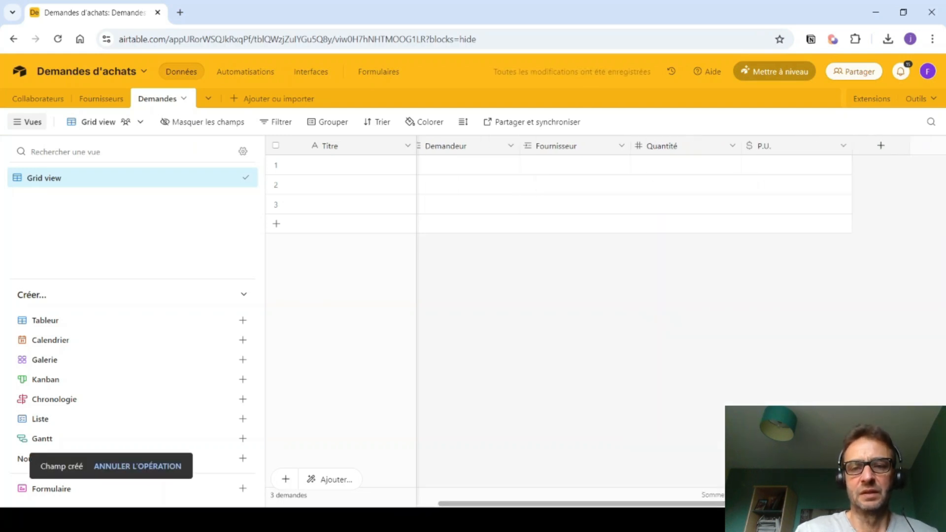
- Create a Montant ligne formula field computing {Quantité}*{P.U.}
click(878, 149)
text(Mo)
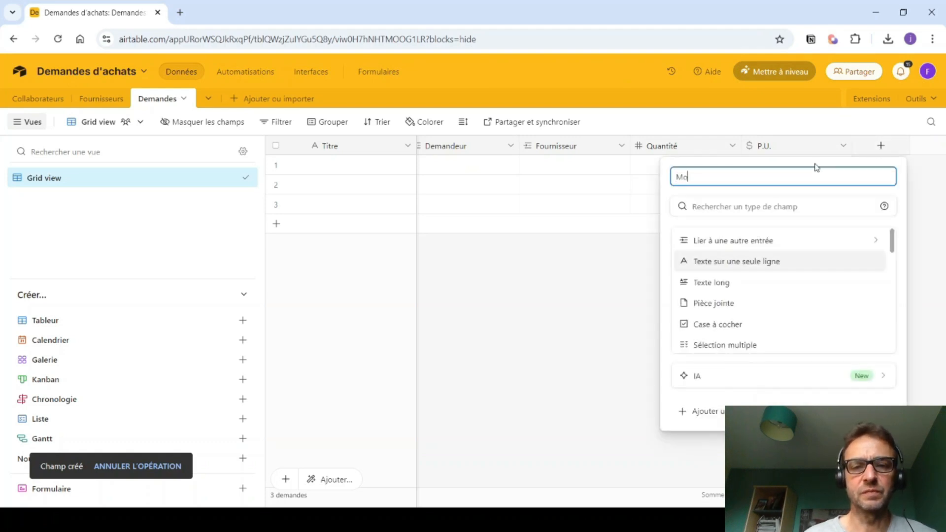
text(nta)
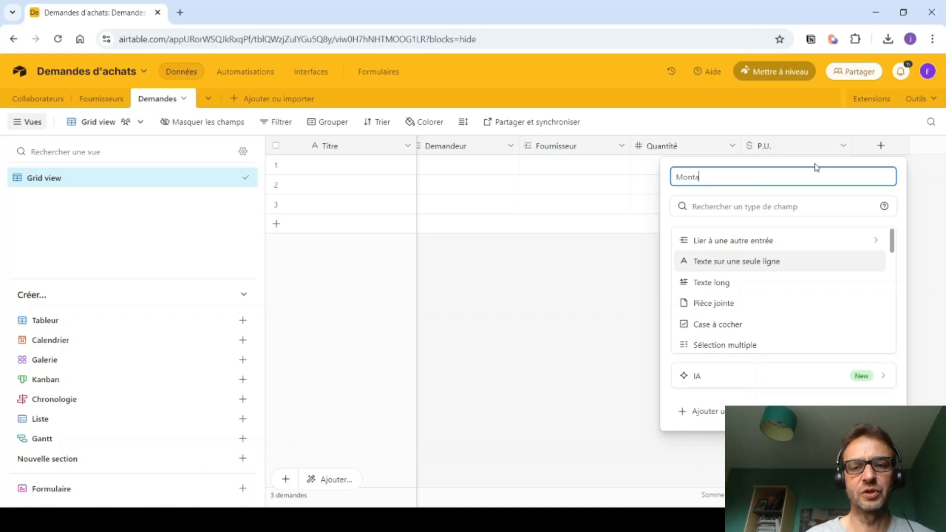
text(nt ligne)
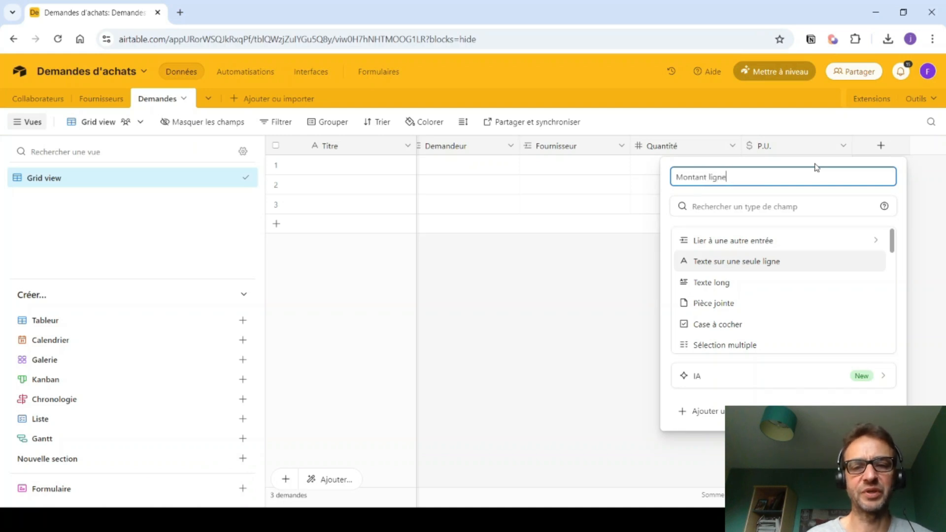
click(758, 207)
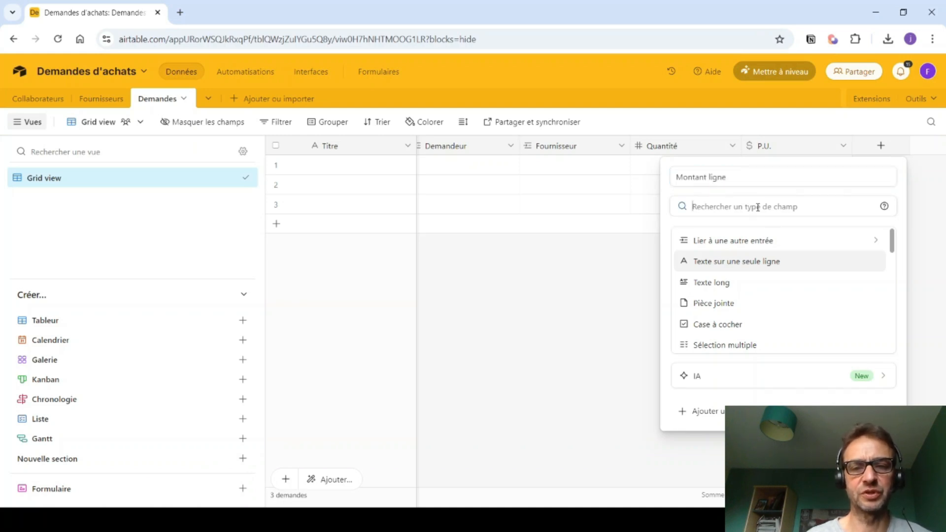
text(for)
click(738, 240)
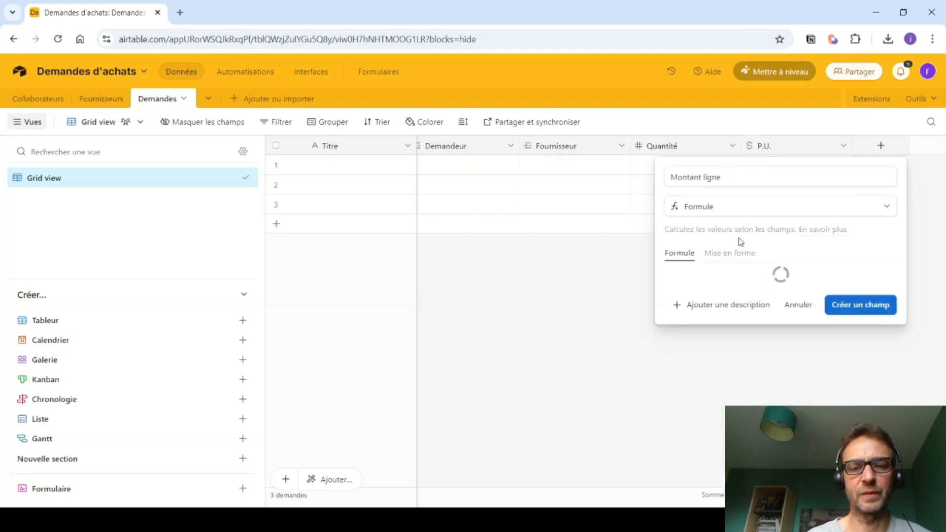
click(715, 275)
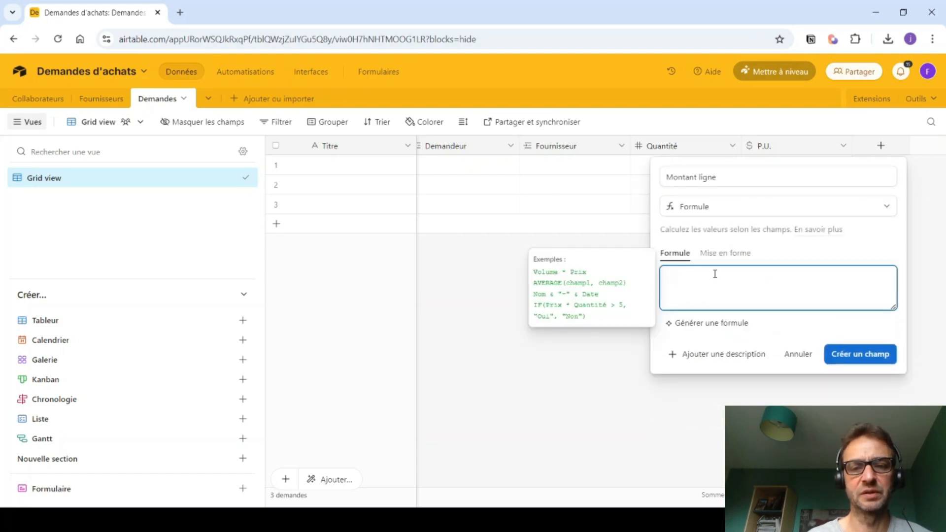
text(Qu)
click(706, 335)
text(*P)
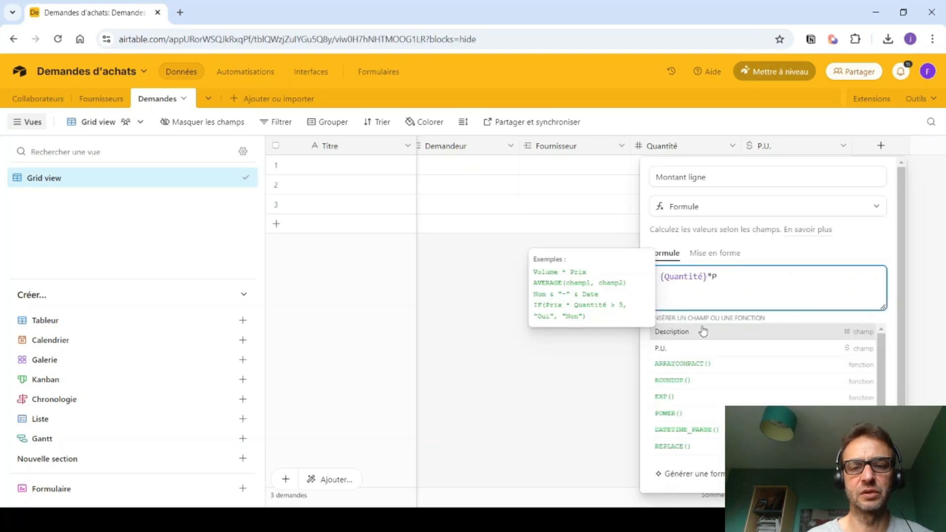
click(719, 349)
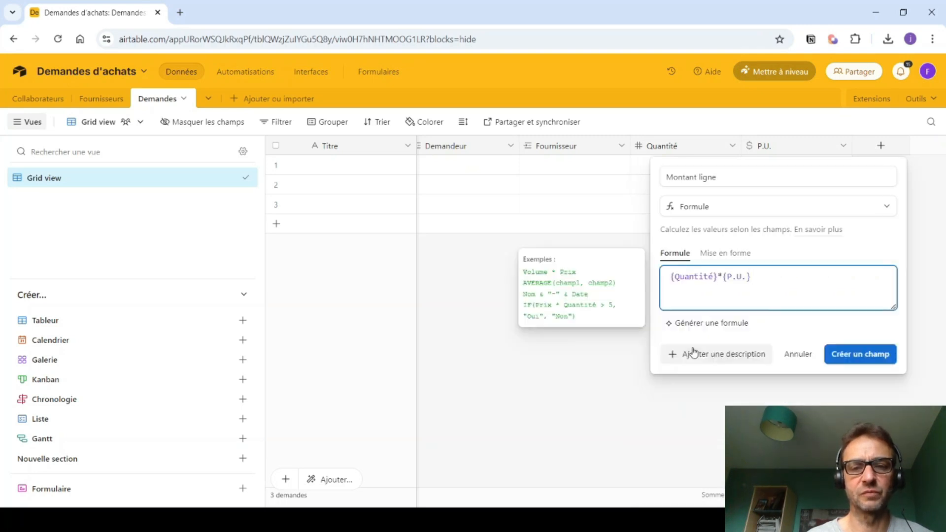
click(851, 356)
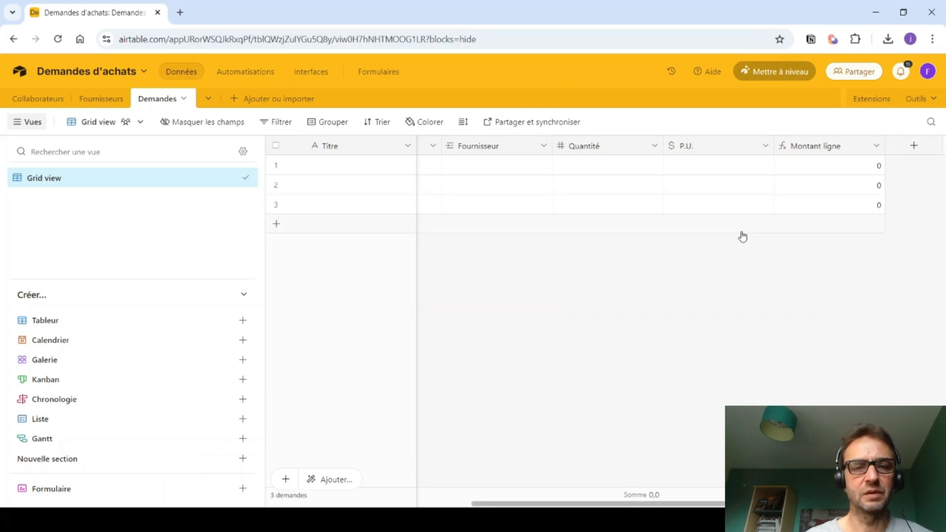
- Create a Valideur1 lookup field pulling Supérieur_hiérarchique through the Demandeur link
click(914, 145)
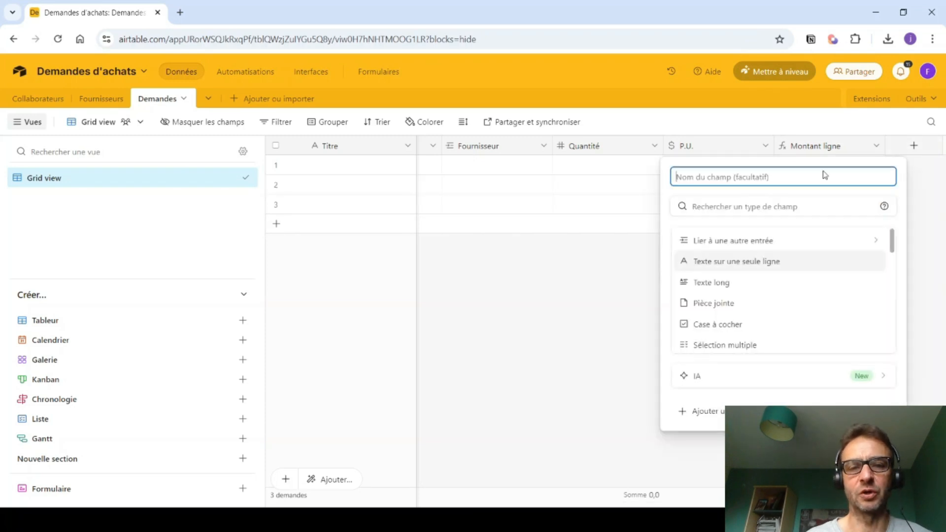
text(Valideur1)
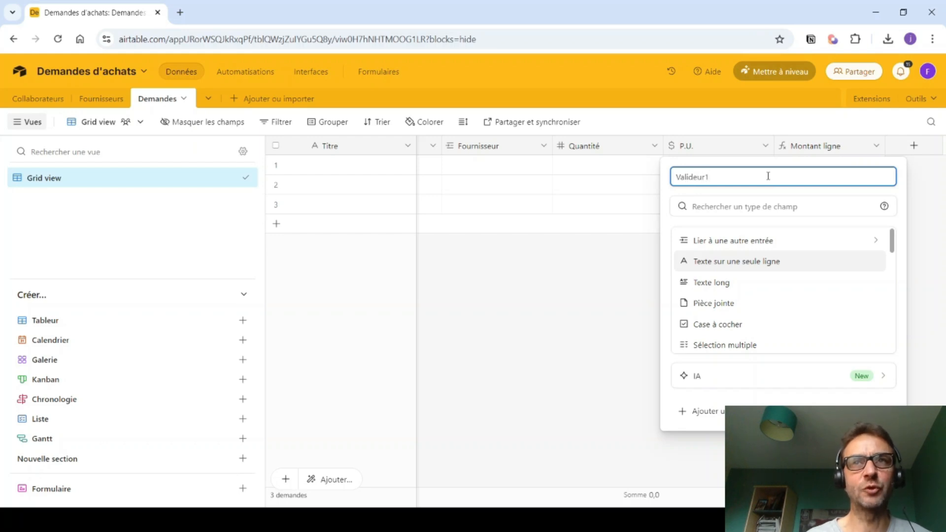
click(729, 206)
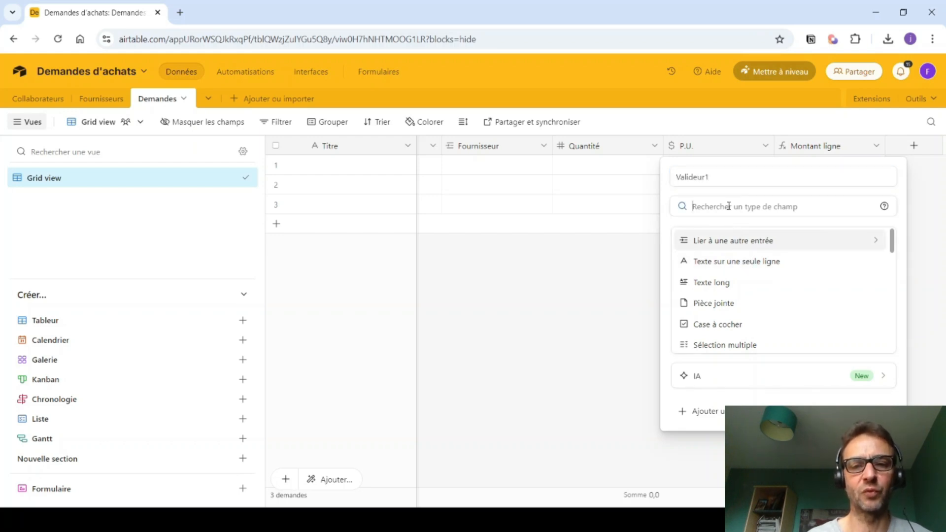
text(rec)
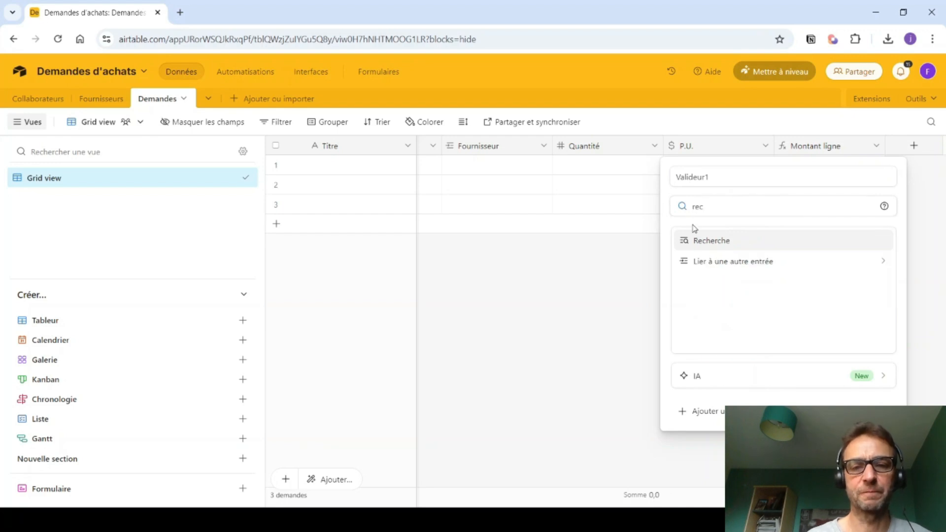
click(695, 242)
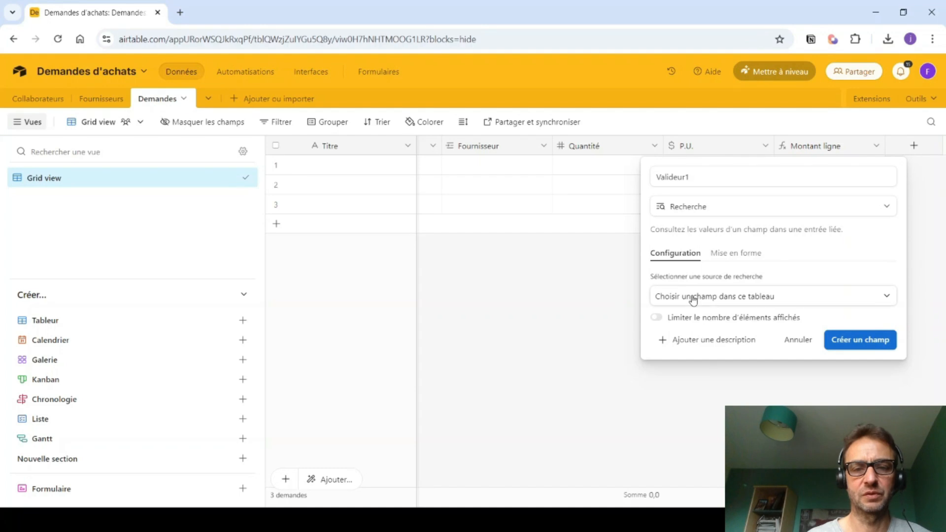
click(693, 297)
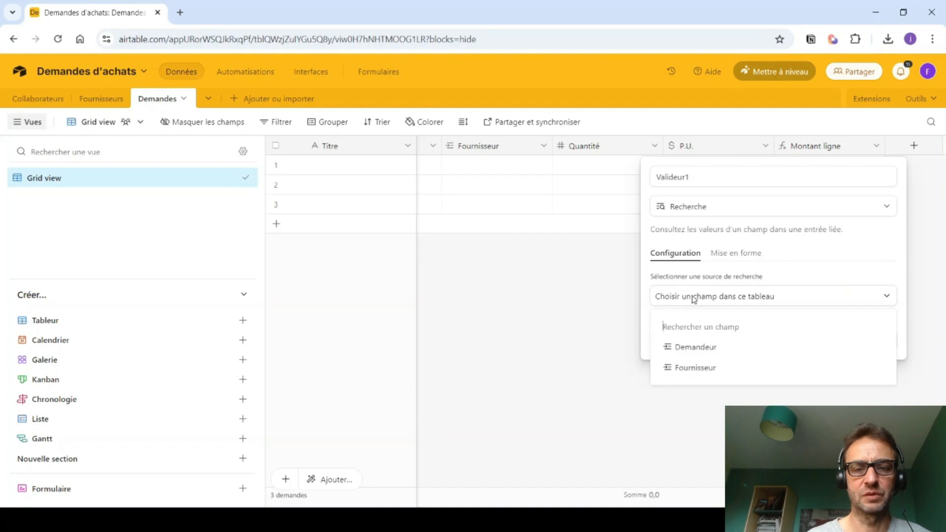
click(688, 349)
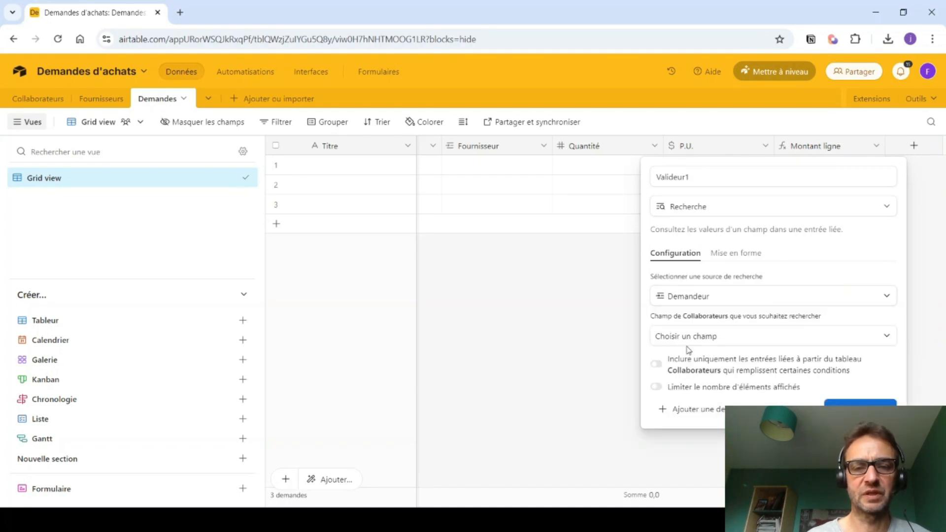
click(676, 339)
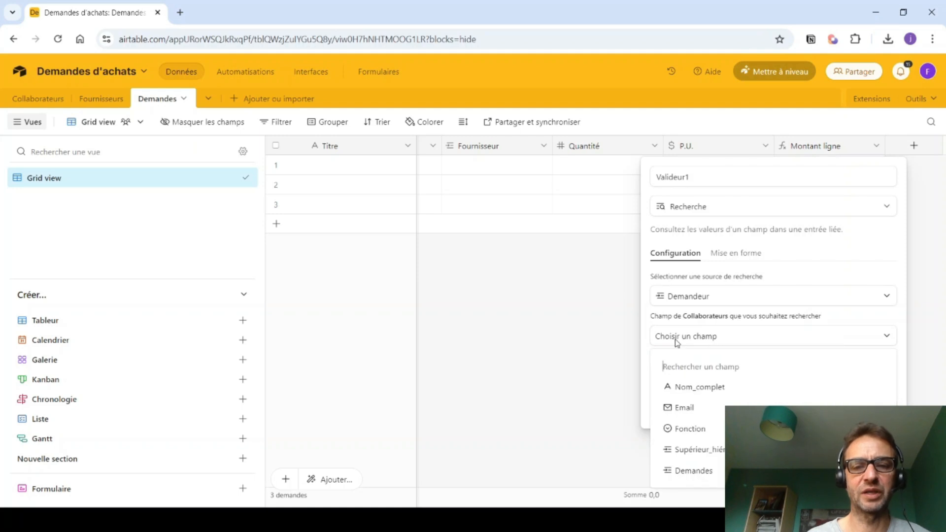
click(696, 450)
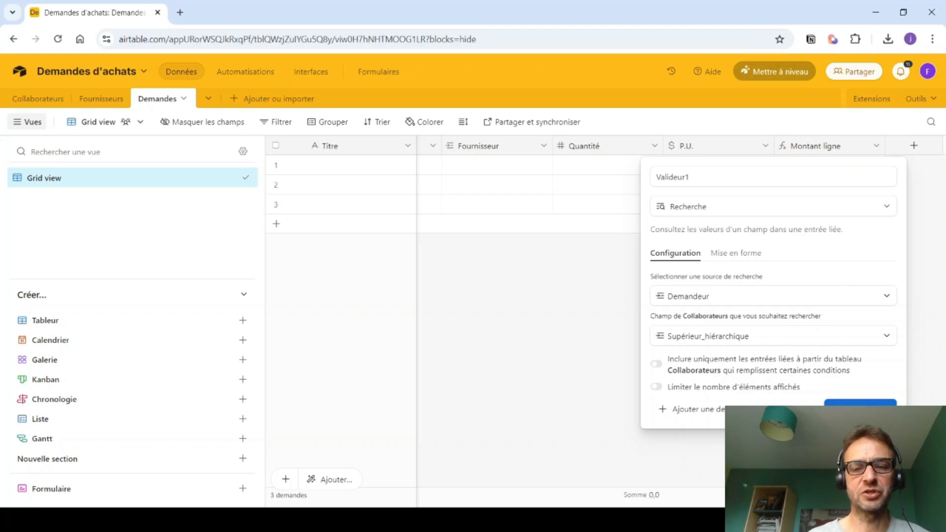
click(861, 405)
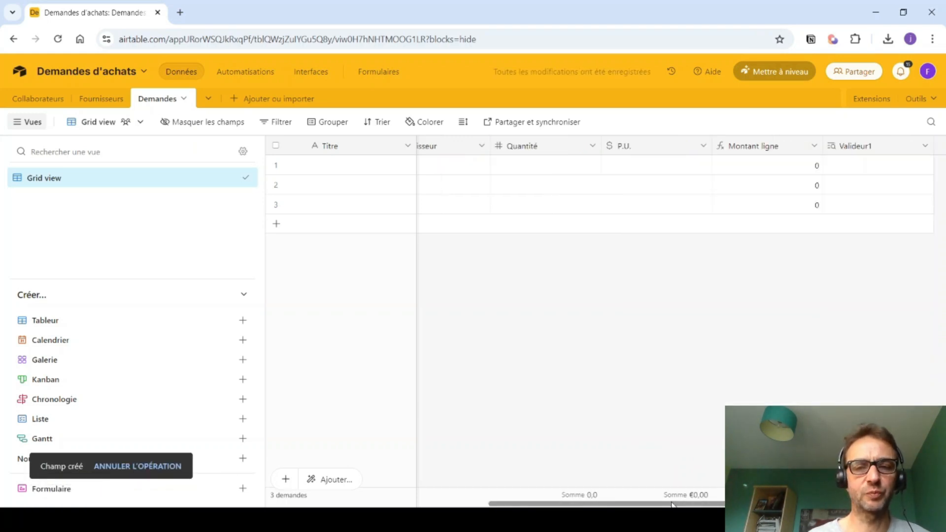
drag(674, 505, 727, 505)
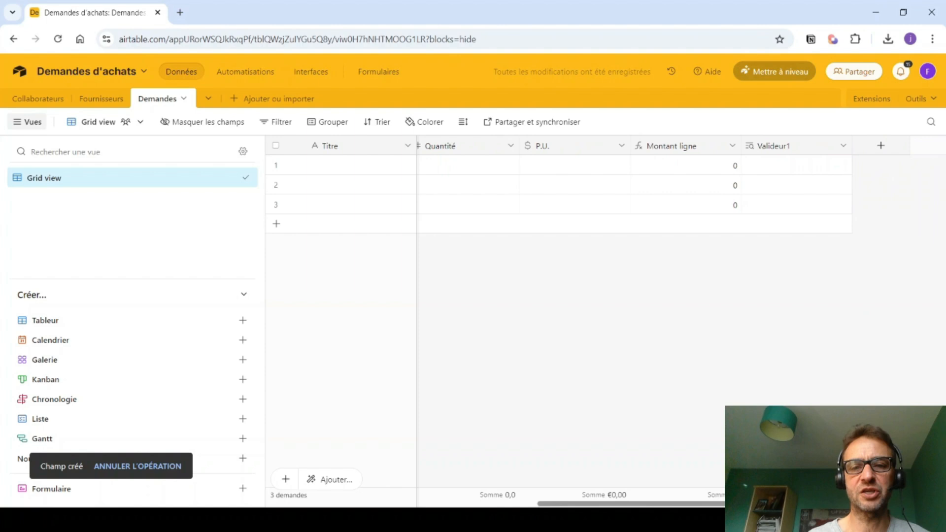
click(882, 146)
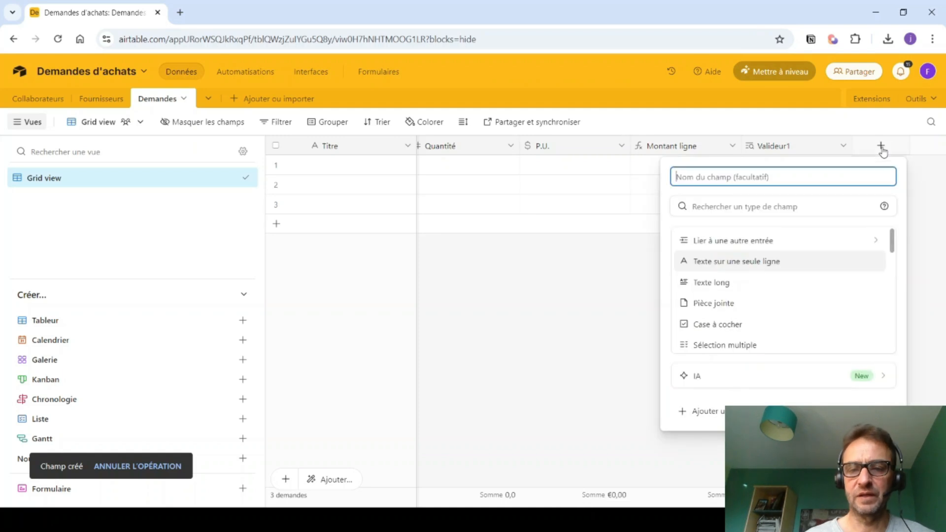
text(Ema)
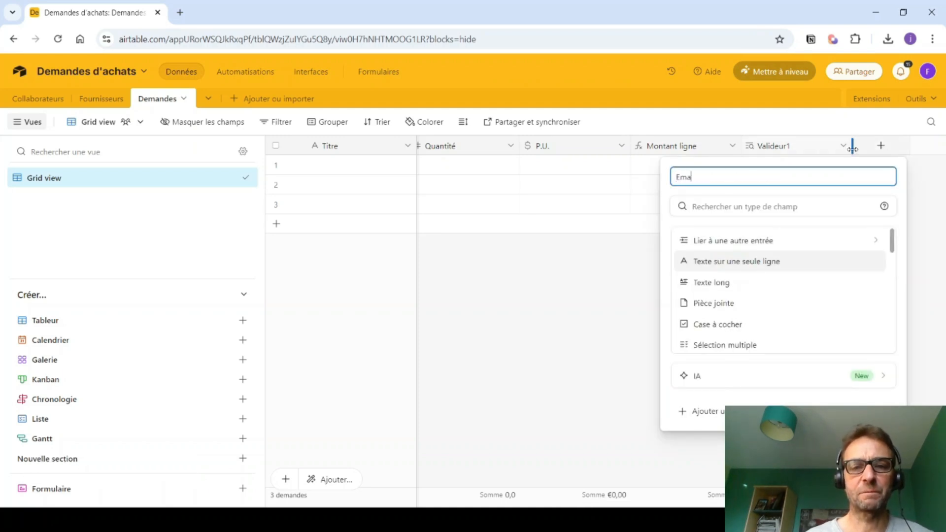
text(ul_s)
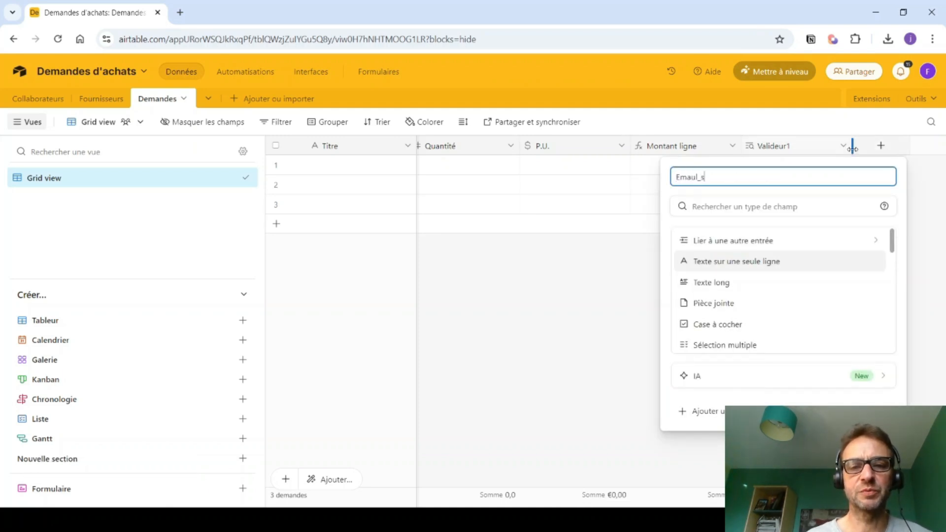
text(upérieur_hierarchique)
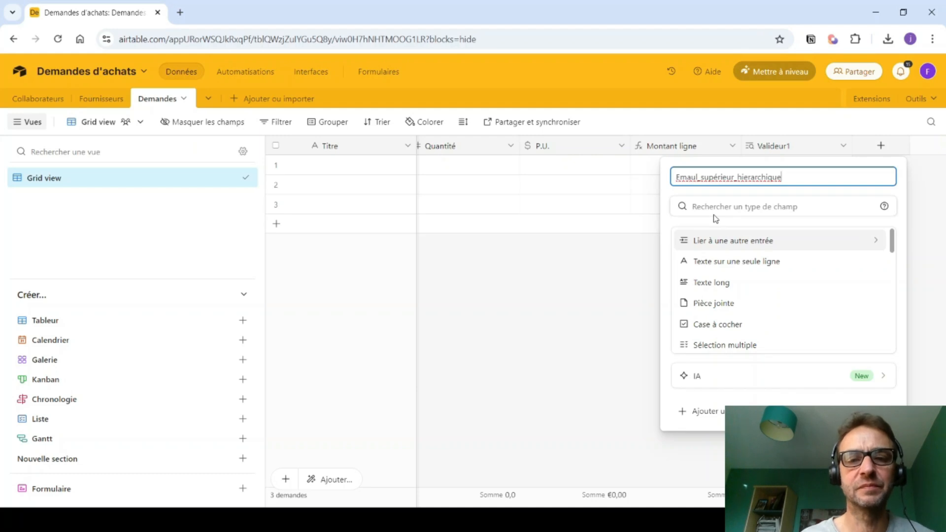
click(696, 176)
key(BackSpace)
text(i)
scroll(699, 261, down, 3)
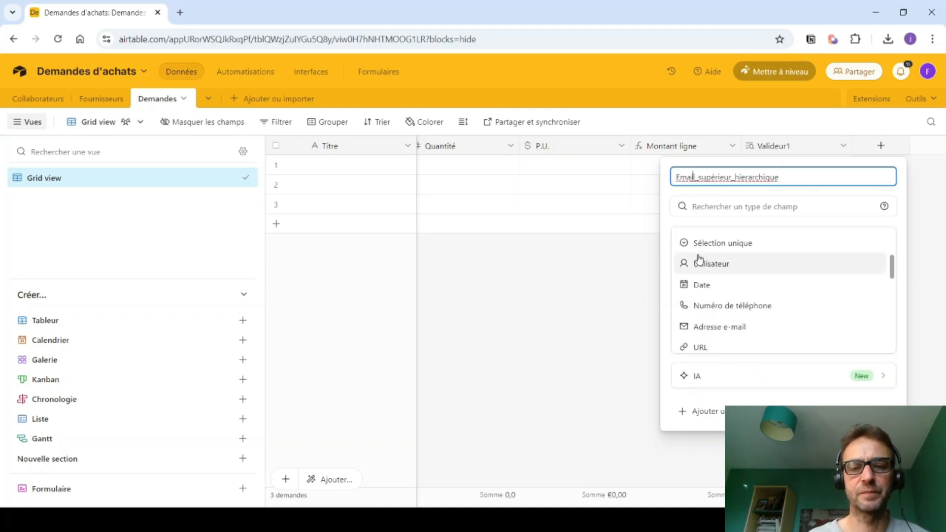
click(705, 209)
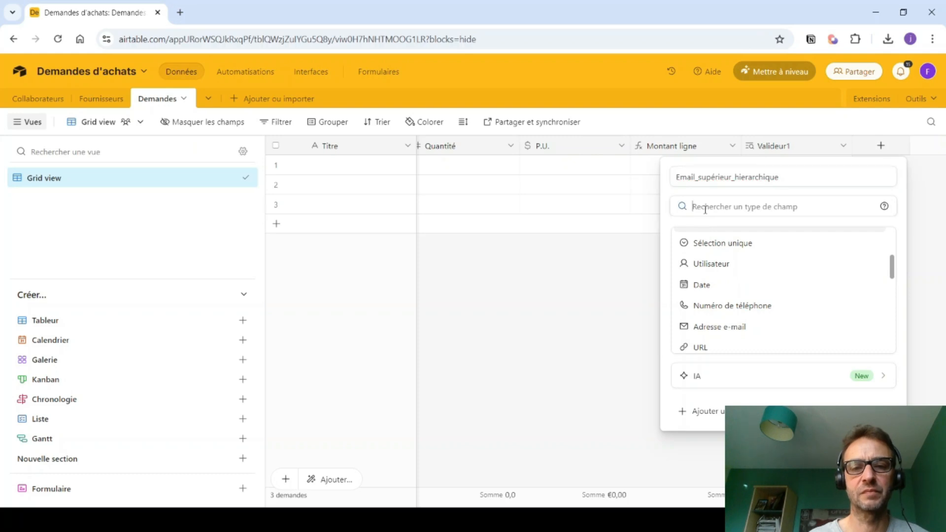
text(rech)
key(BackSpace)
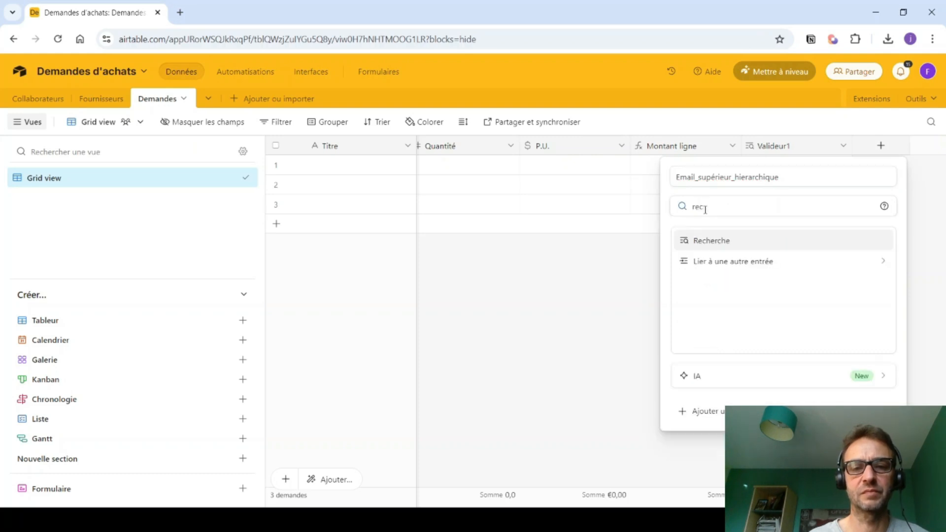
click(715, 241)
click(700, 306)
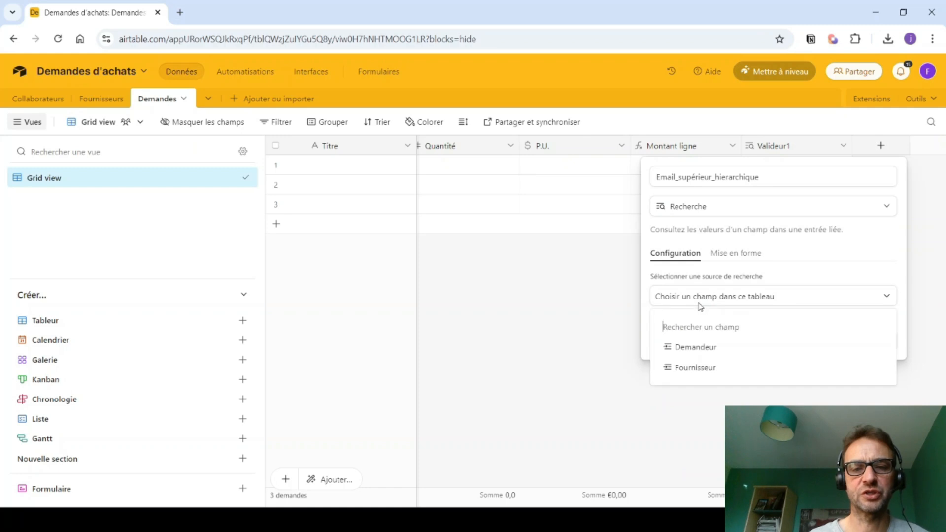
click(691, 348)
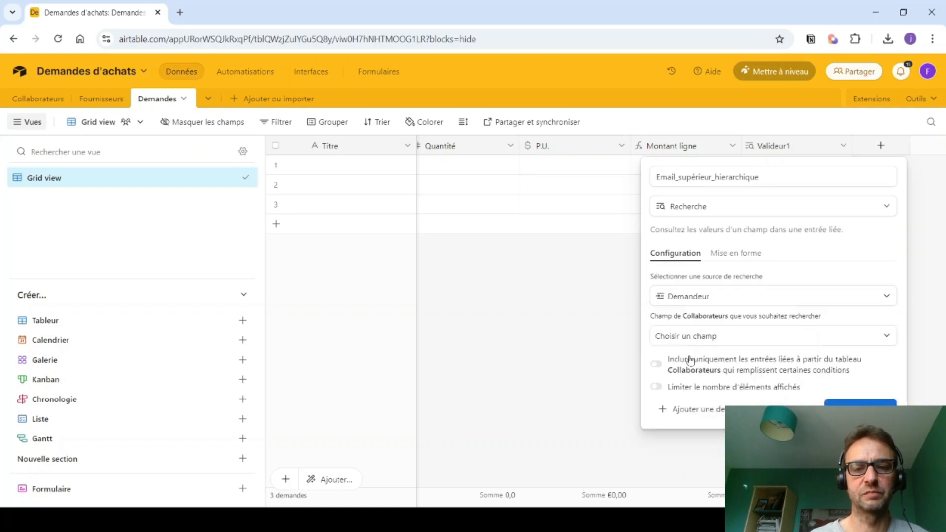
click(688, 340)
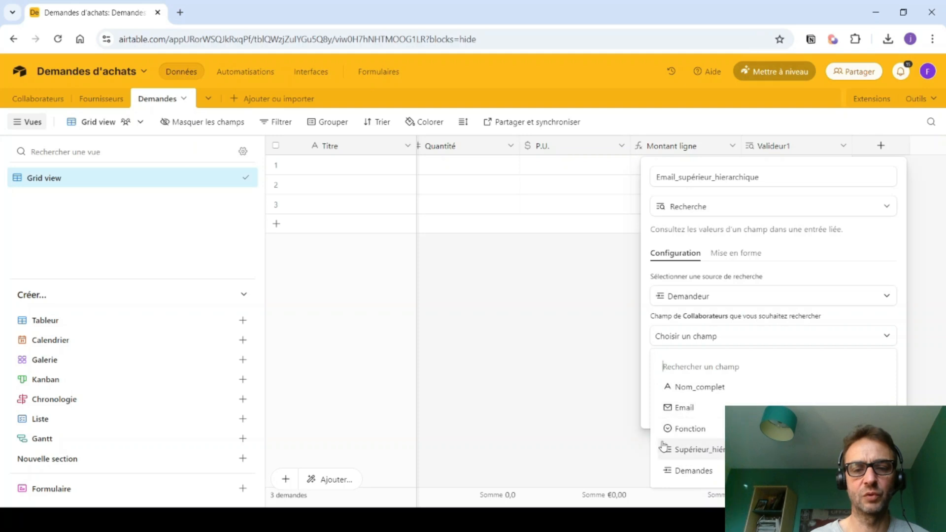
click(588, 442)
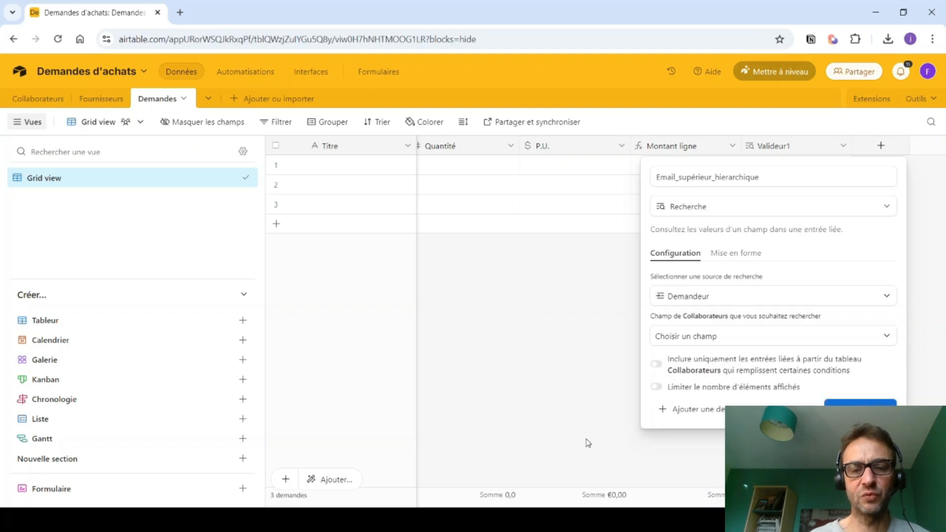
click(588, 443)
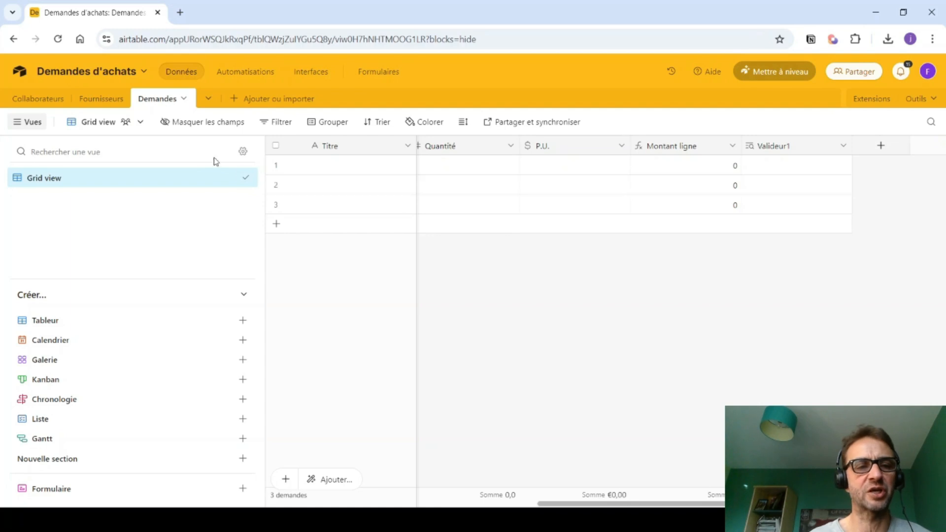
- In Collaborateurs, add an Email_spérieur_hierarchique lookup showing the Supérieur_hiérarchique's Email
click(43, 100)
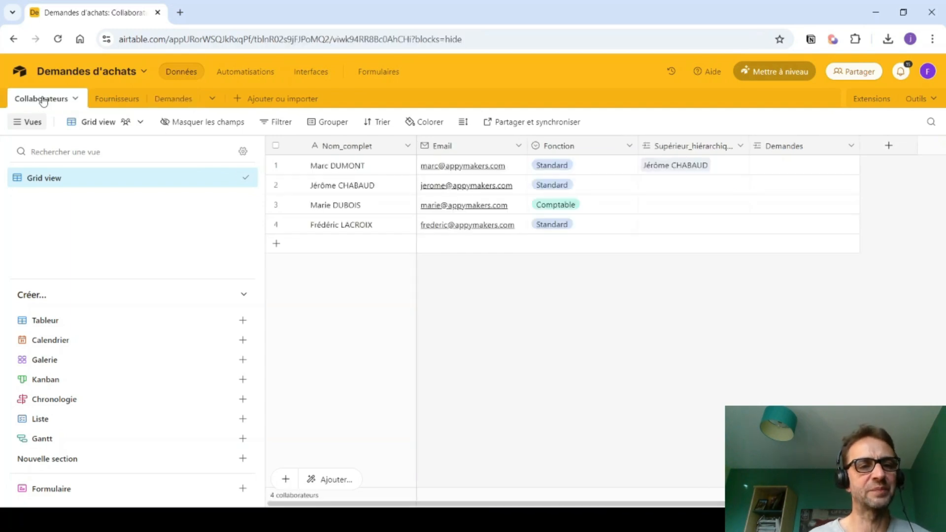
click(889, 145)
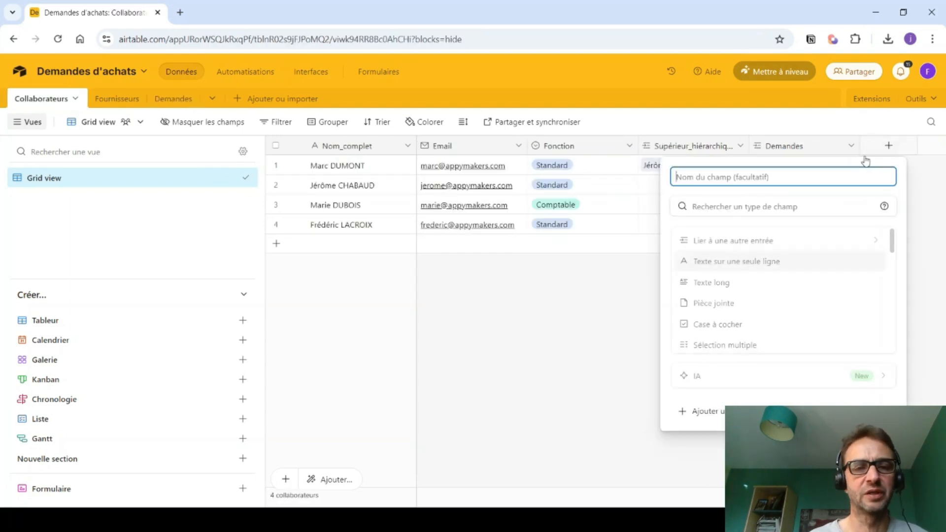
text(Ema)
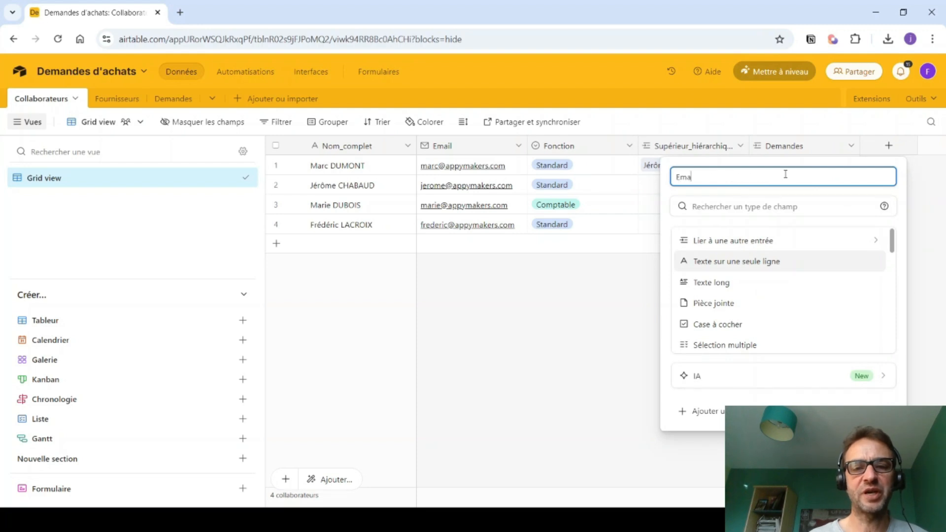
text(il_spérieur_hierarchique)
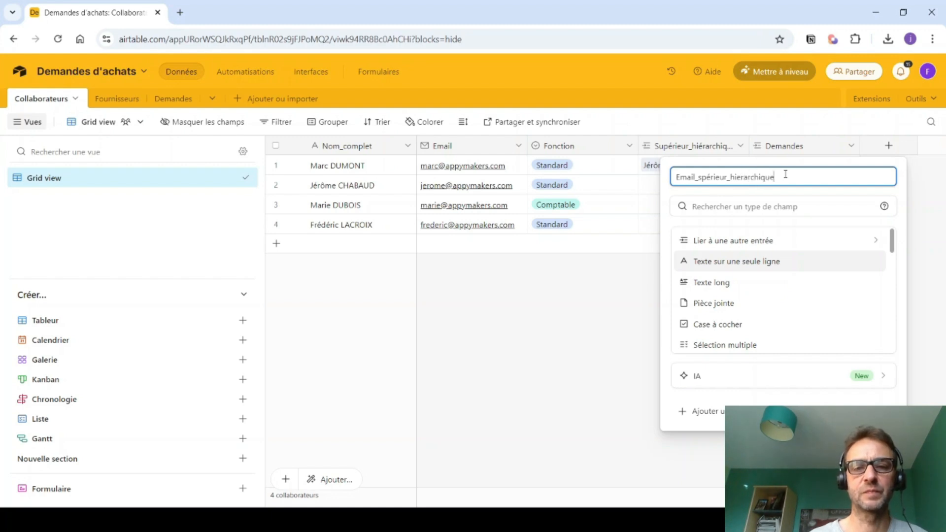
click(761, 206)
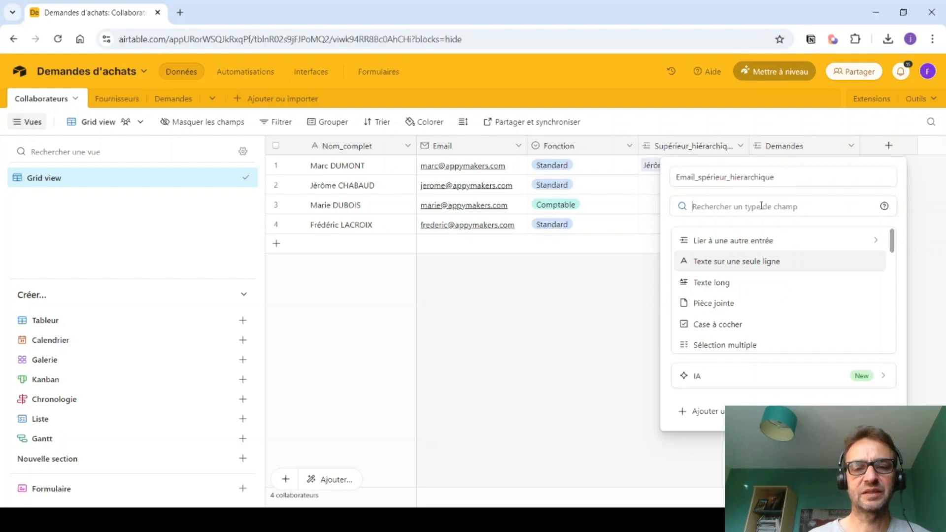
text(rech)
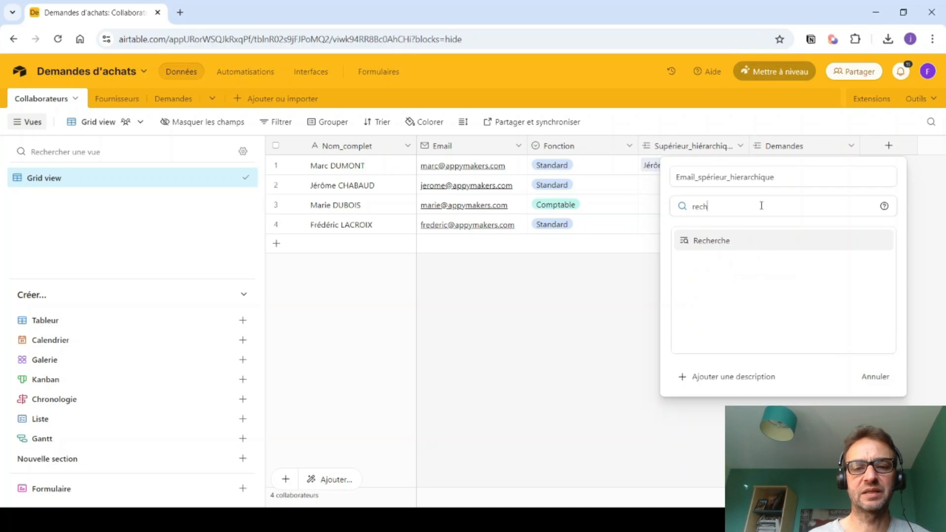
click(718, 244)
click(715, 302)
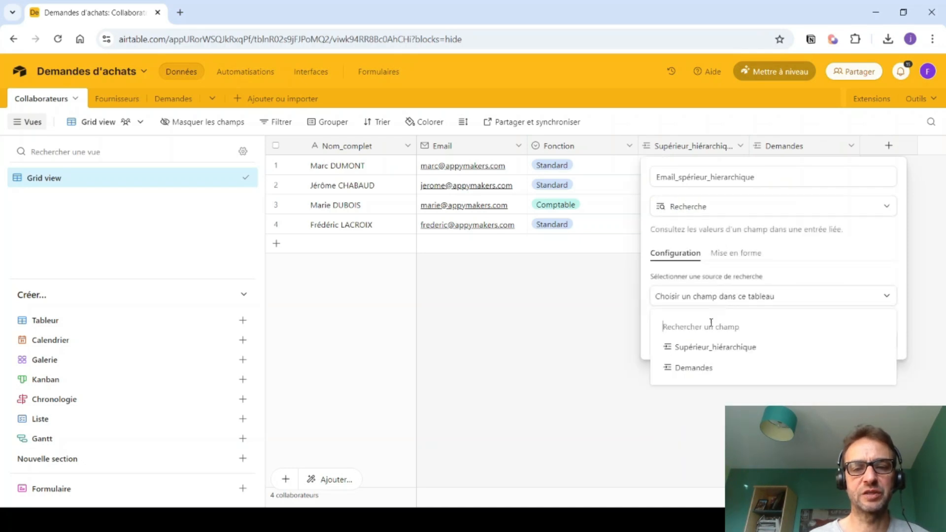
click(705, 348)
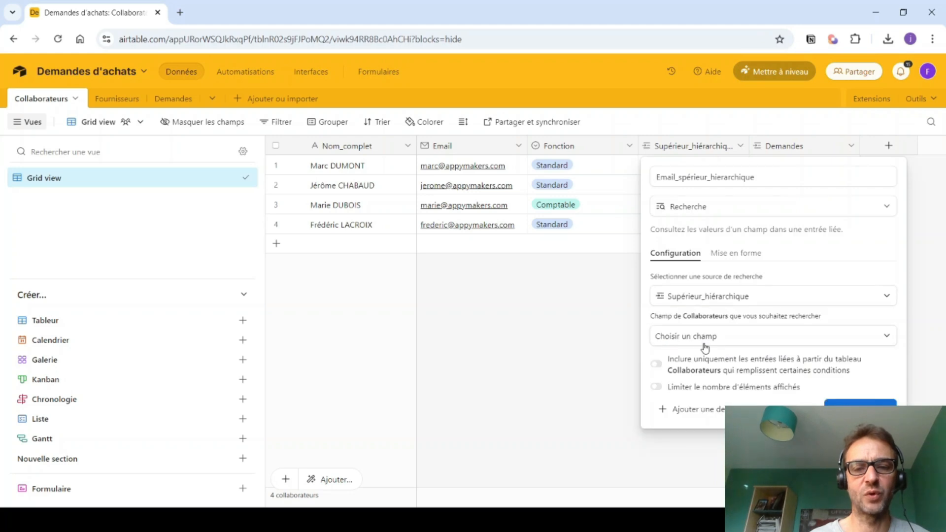
click(705, 339)
click(698, 412)
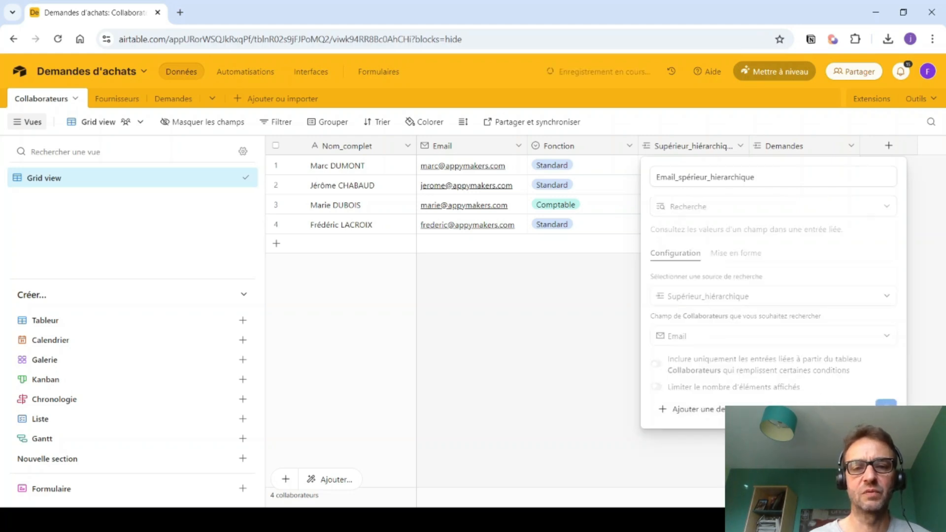
click(860, 403)
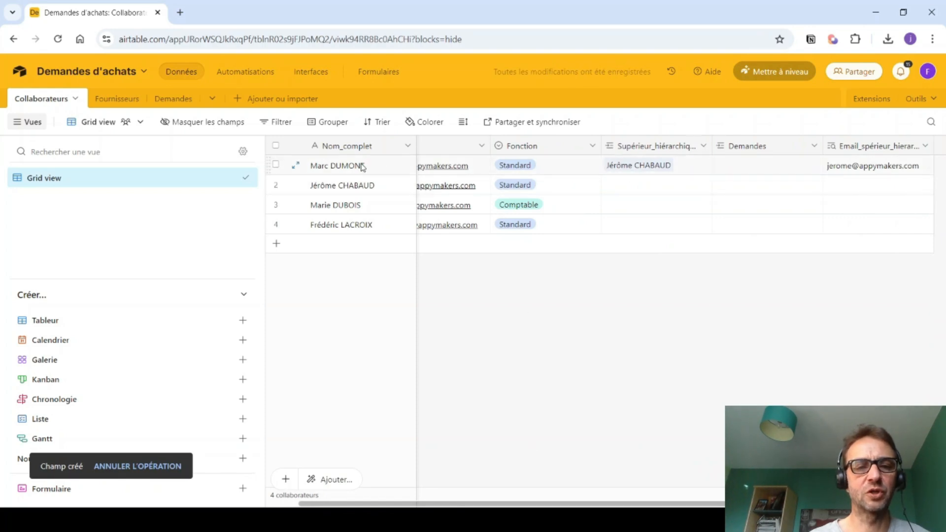
drag(413, 503, 338, 498)
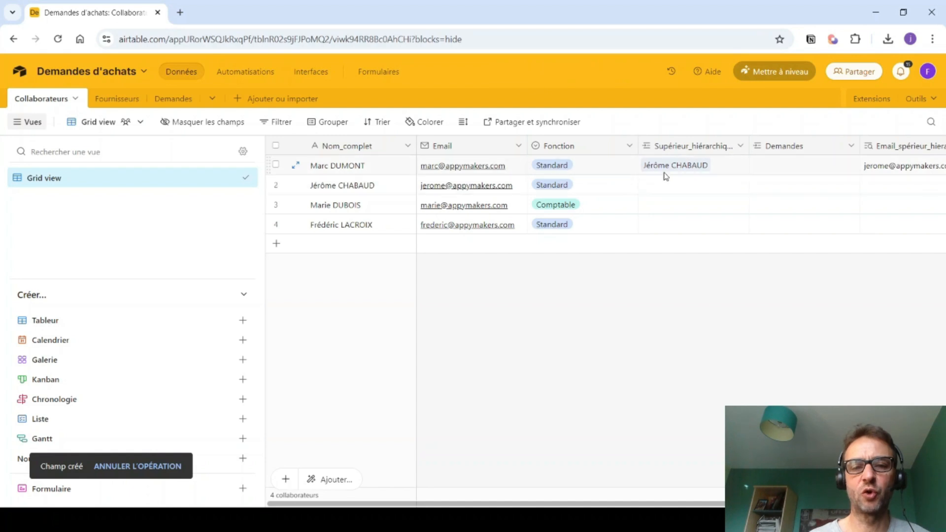
drag(488, 503, 589, 504)
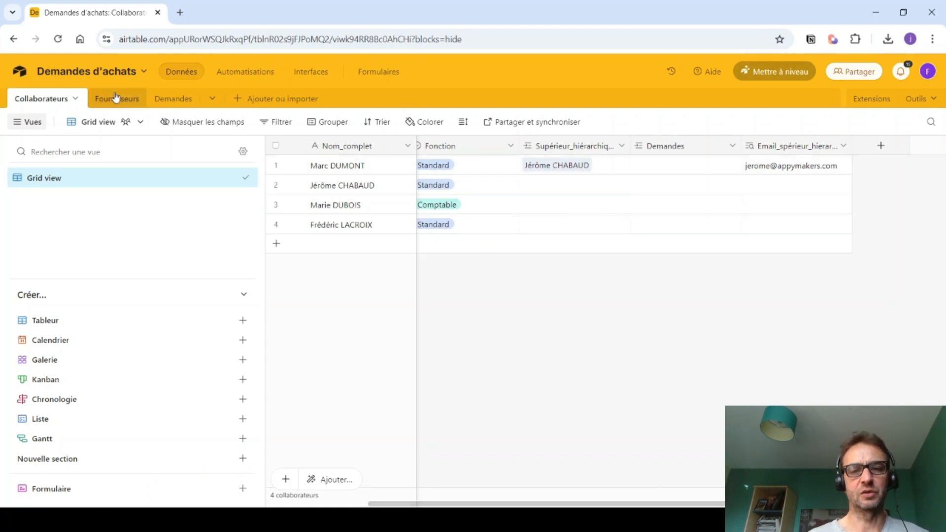
- In Demandes, create lookup Email_valideur1 pulling Email_spérieur_hierarchique via Demandeur
click(168, 99)
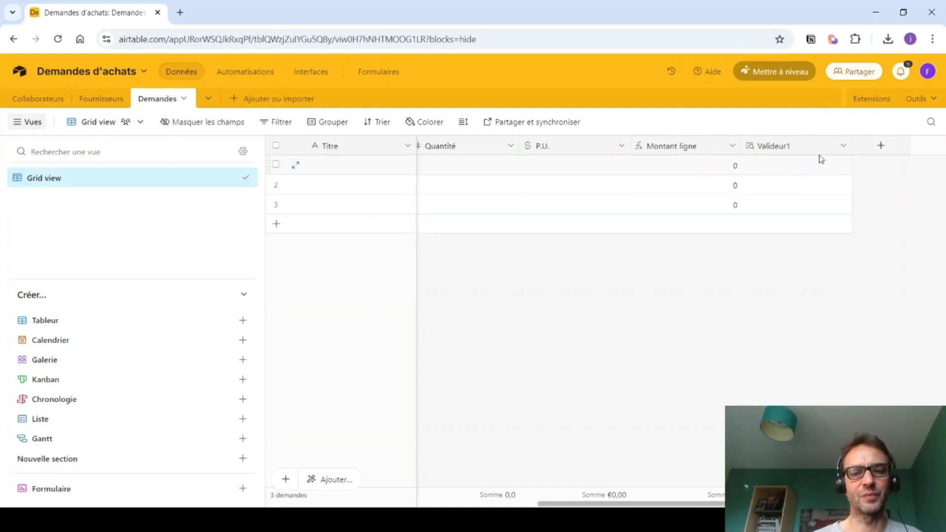
click(881, 146)
text(Em)
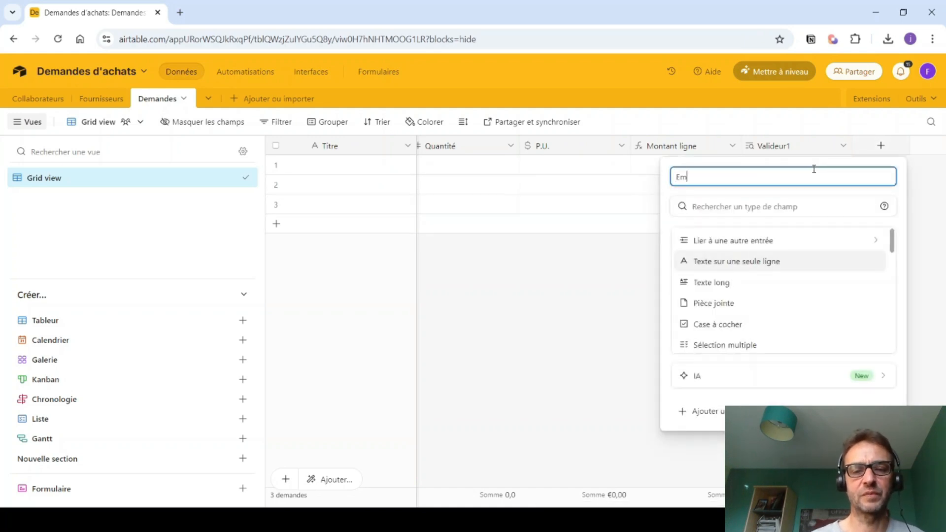
text(ail_valideur1)
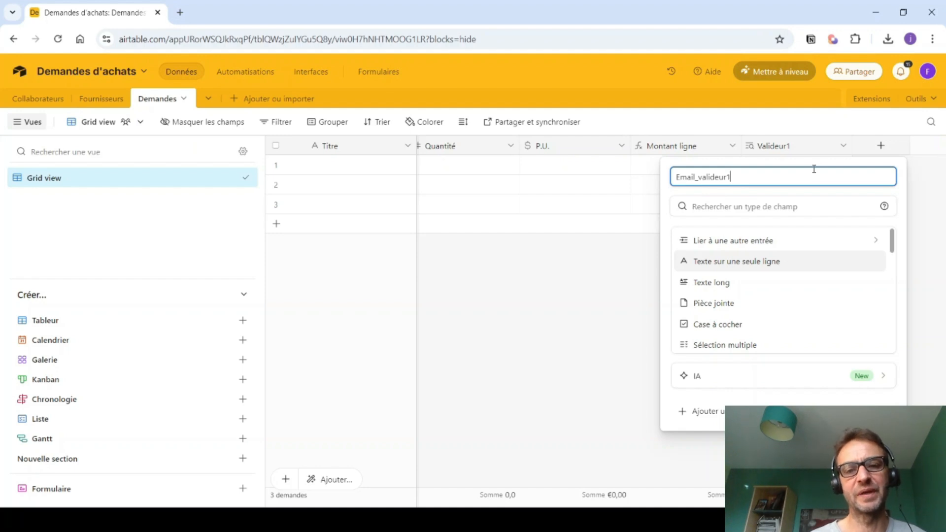
click(771, 206)
text(rec)
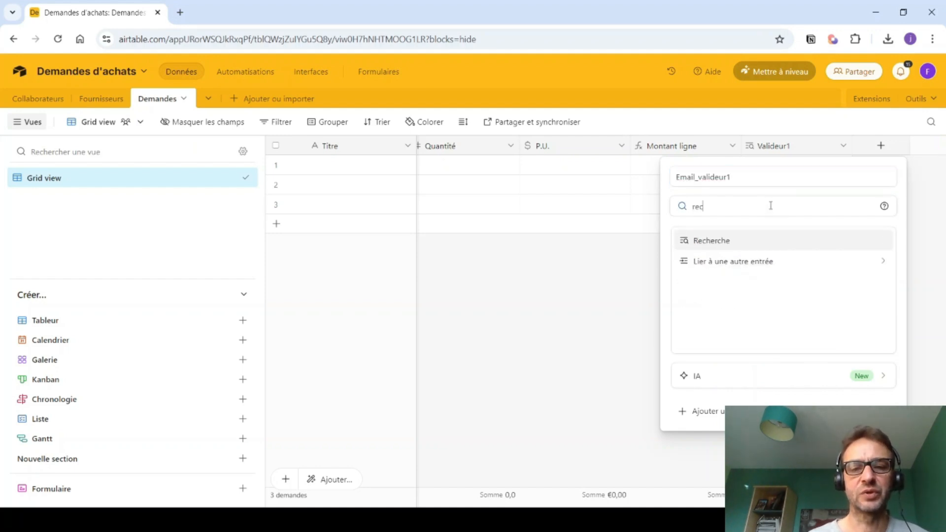
click(702, 241)
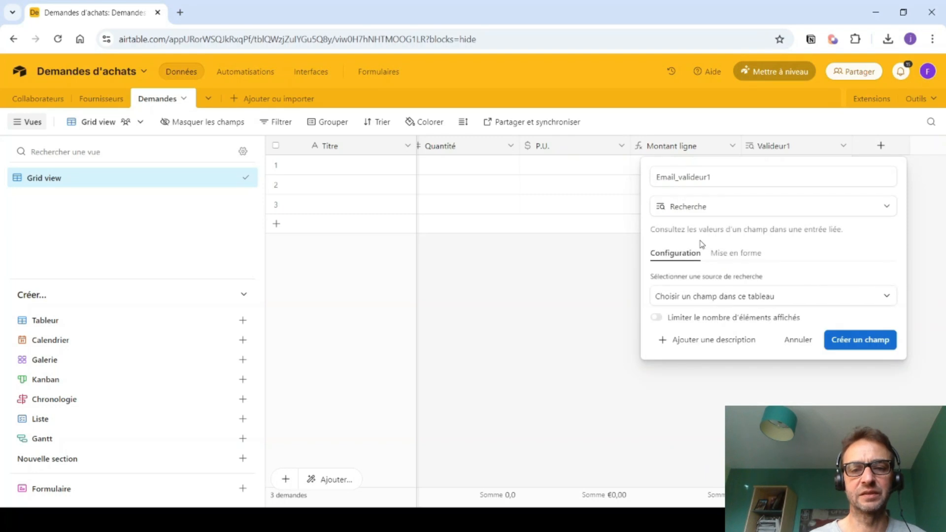
click(697, 298)
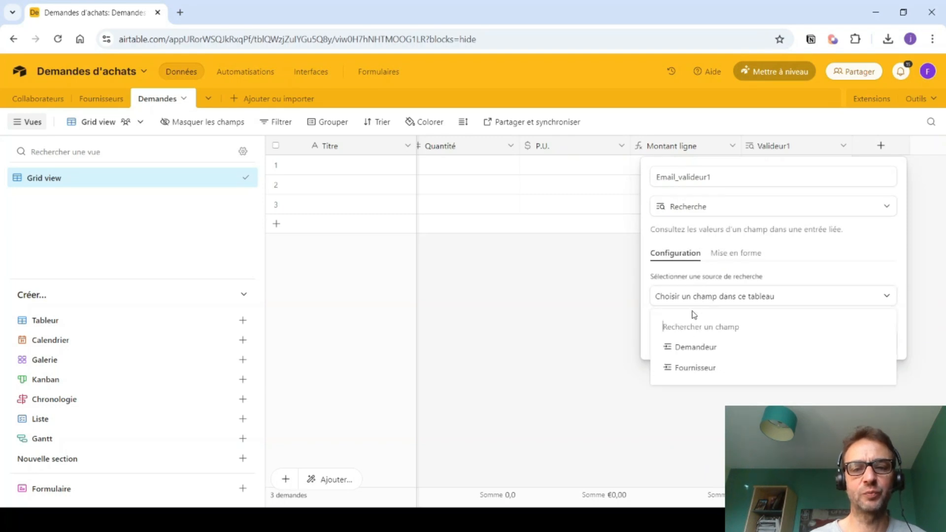
click(690, 350)
click(692, 337)
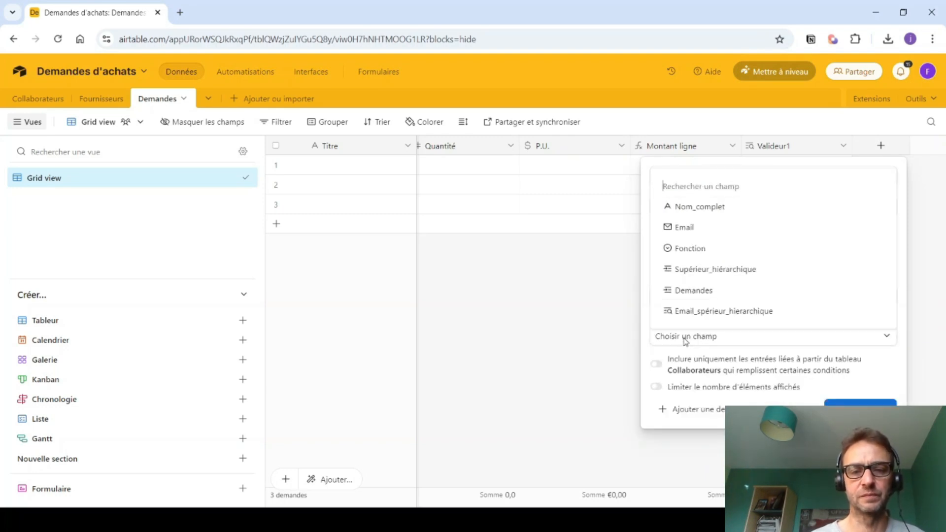
click(694, 311)
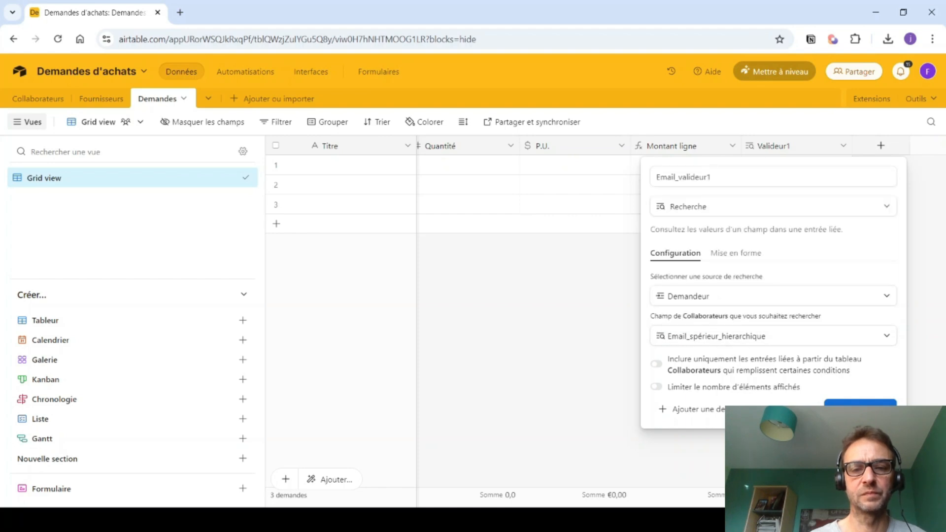
click(860, 404)
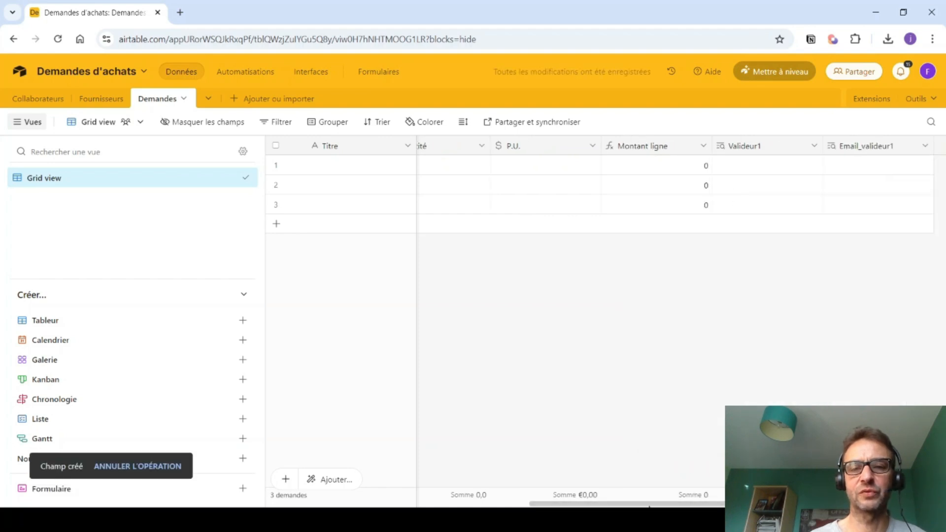
drag(648, 505, 714, 505)
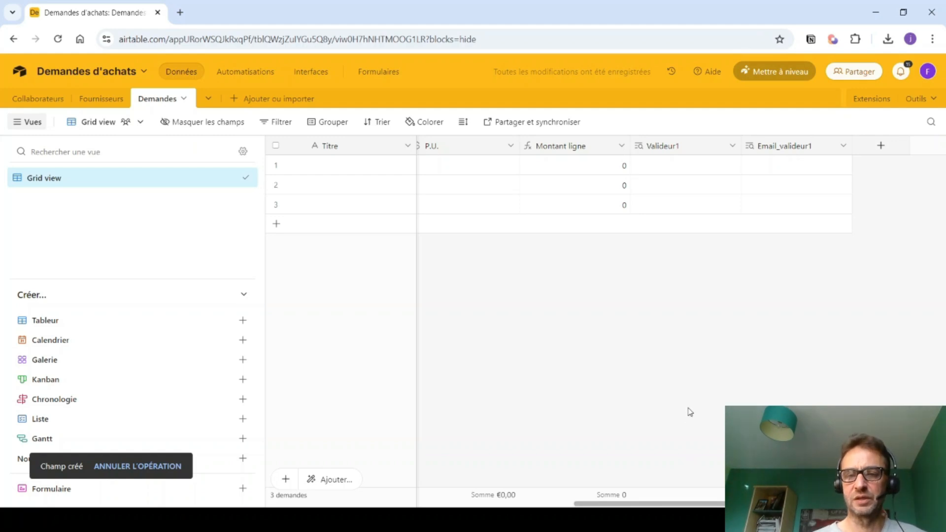
- Create lookup field Email_demandeur showing the Email of each Demandeur
click(882, 147)
text(E)
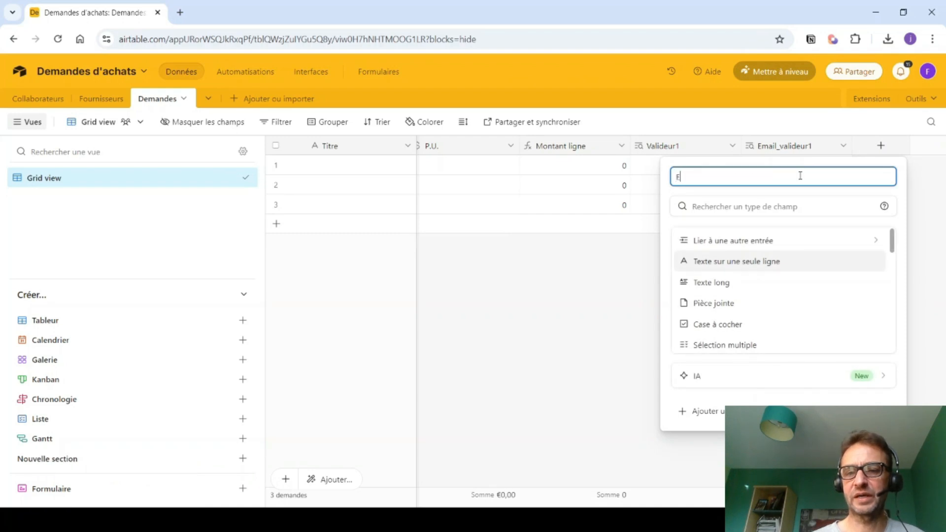
text(mail_demandeur)
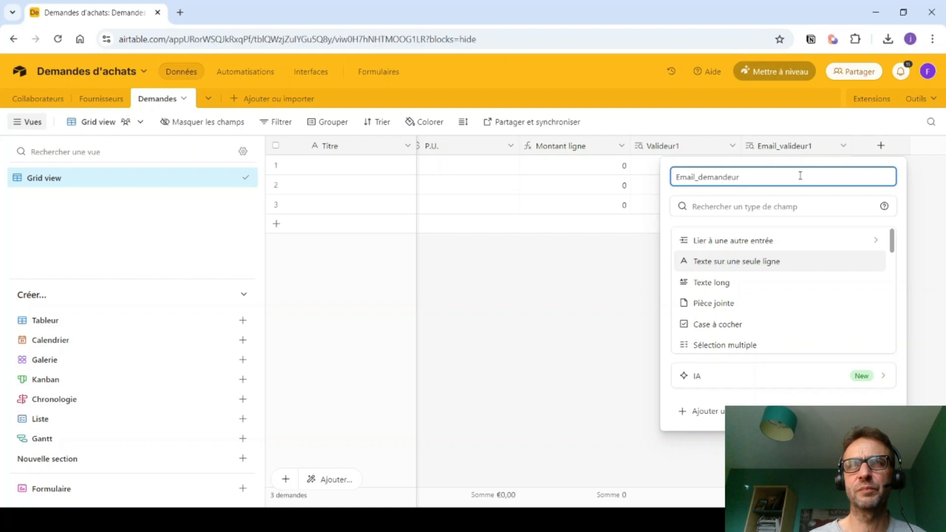
click(785, 204)
text(rec)
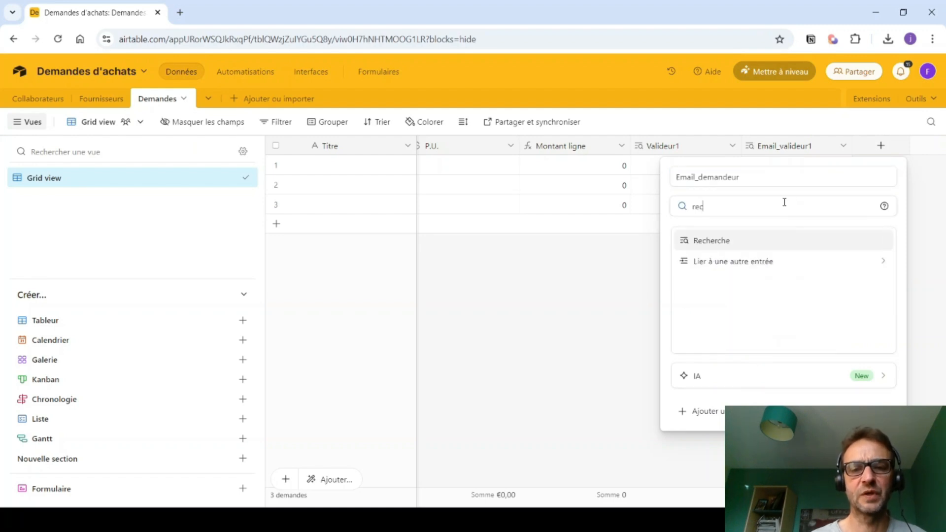
click(730, 244)
click(689, 301)
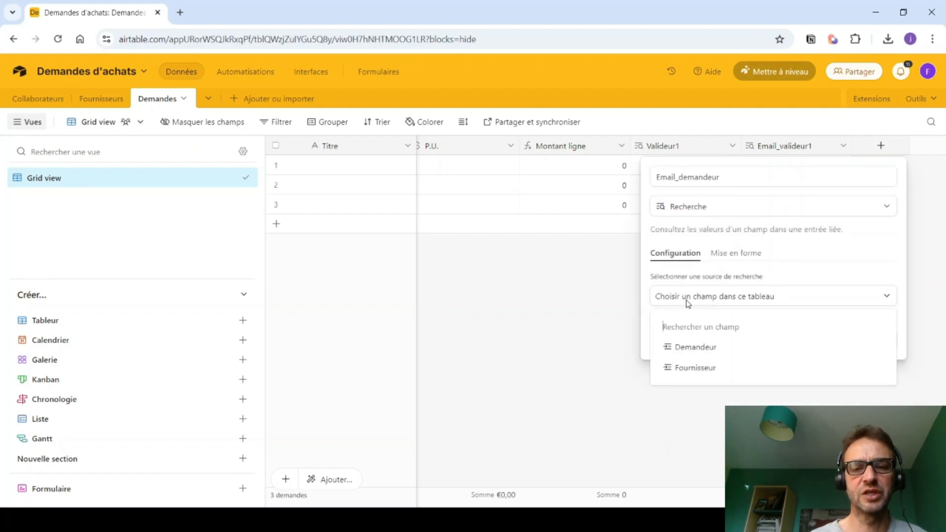
click(687, 351)
click(688, 338)
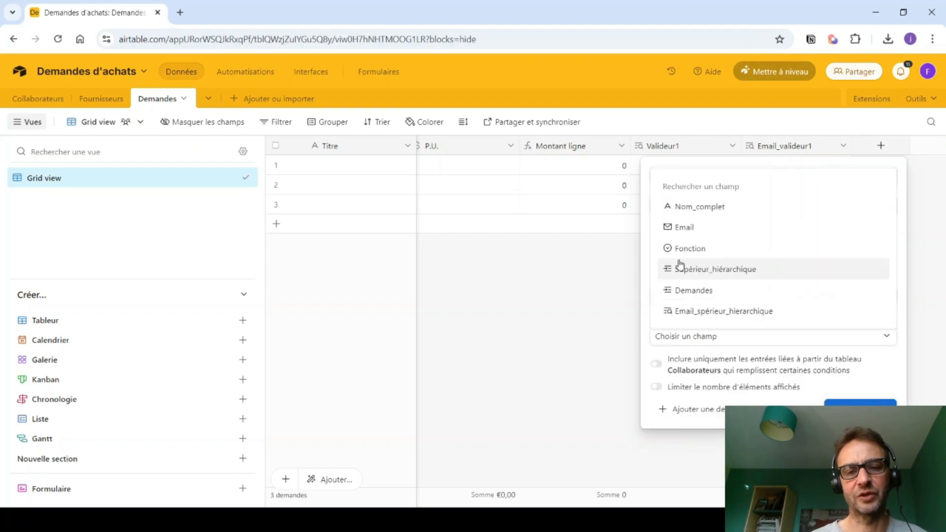
click(677, 229)
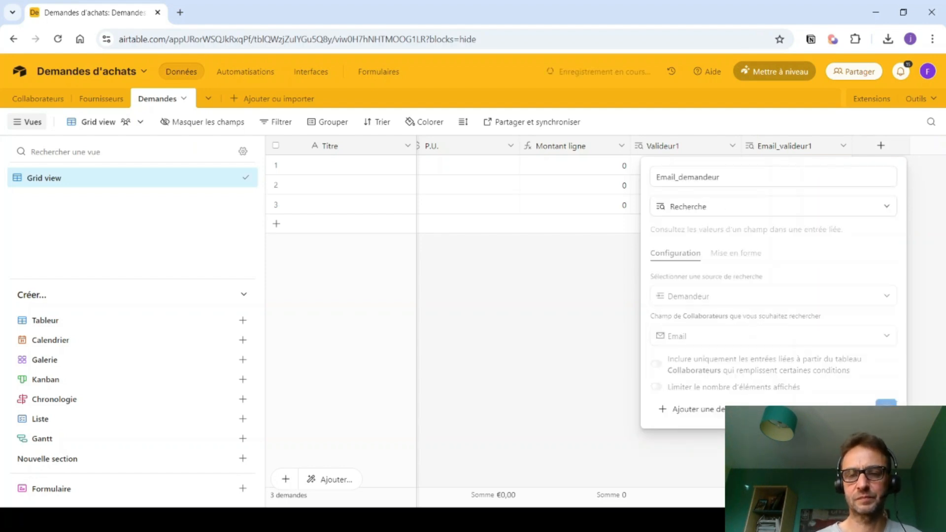
click(861, 410)
drag(663, 504, 704, 505)
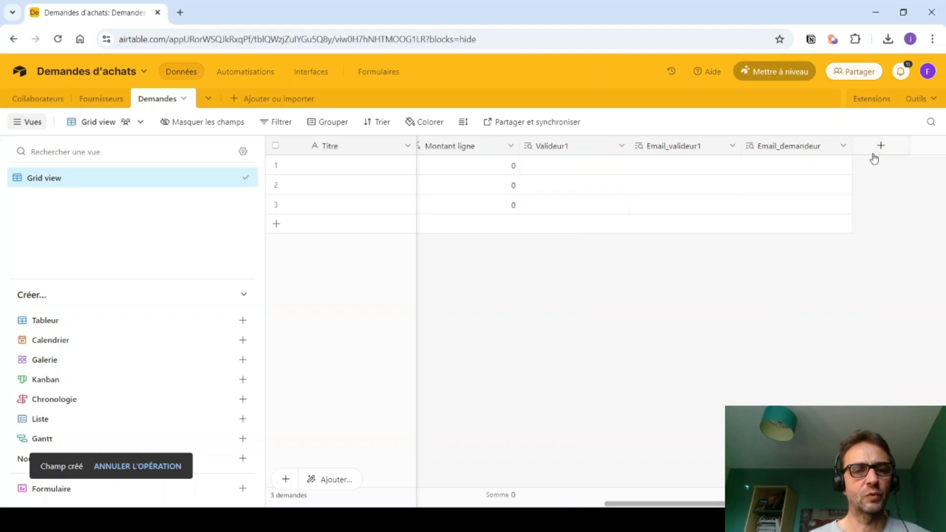
- Create a single-record Valideur2 link to Collaborateurs, skipping lookup fields
click(881, 148)
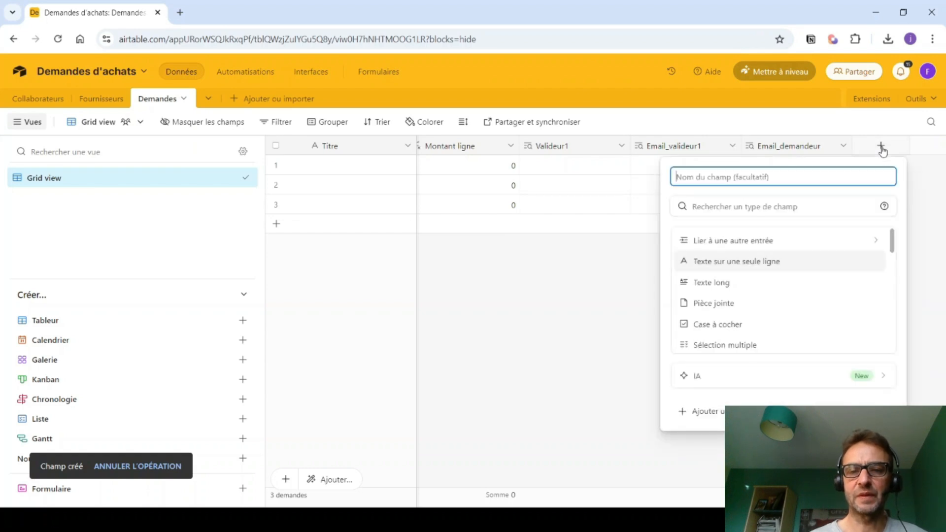
text(Valideur2)
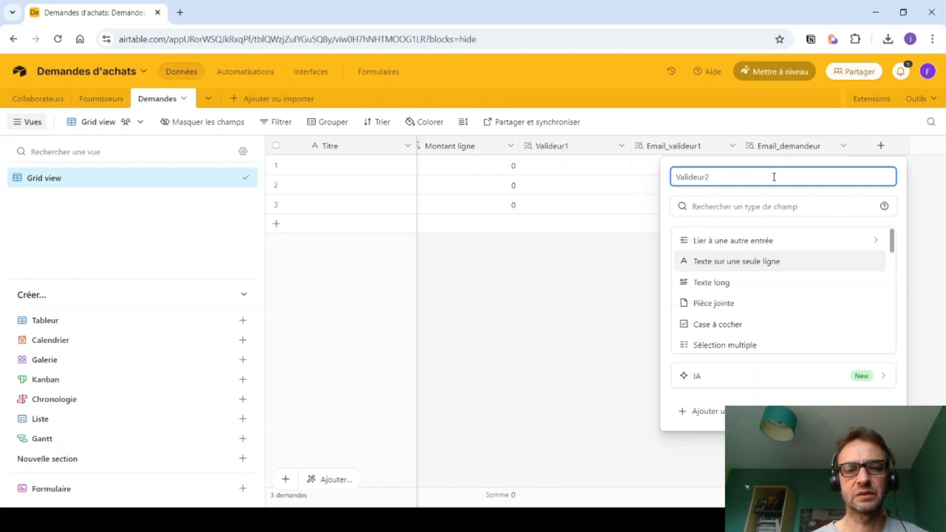
click(746, 242)
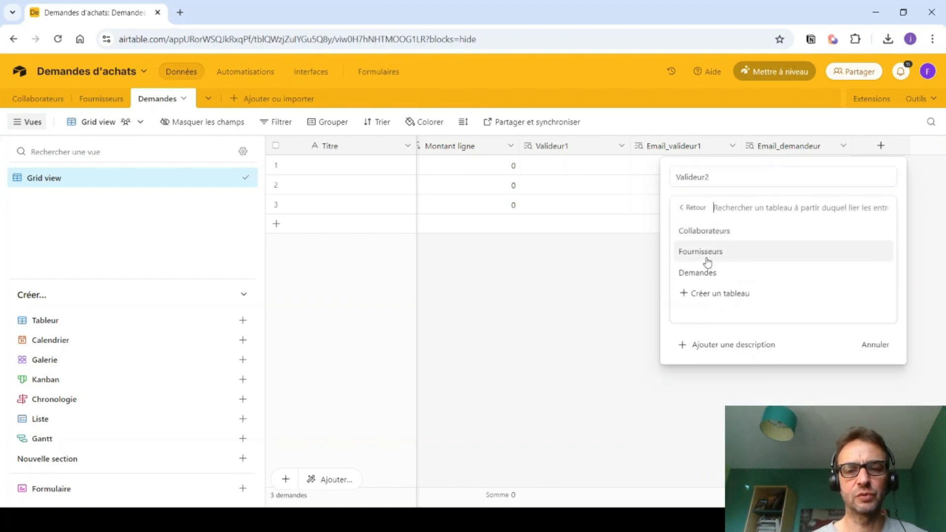
click(703, 231)
click(552, 257)
click(836, 324)
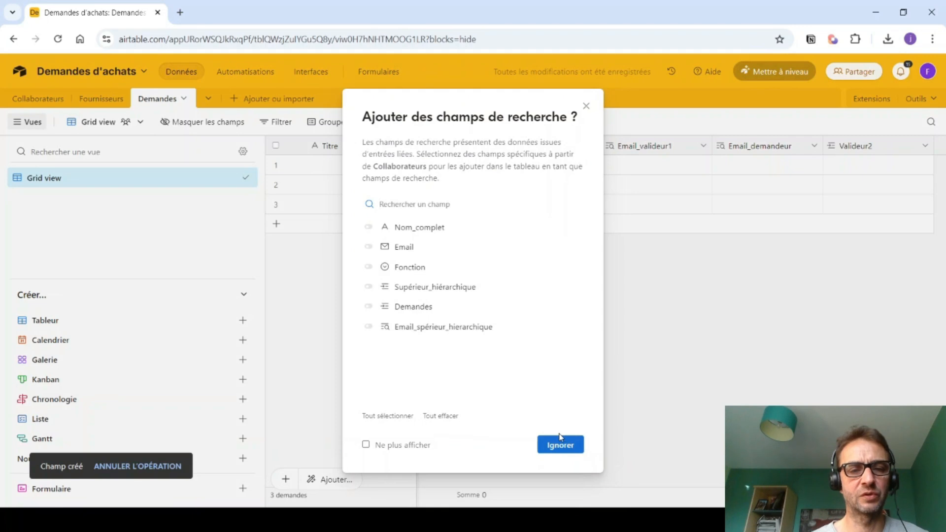
click(551, 445)
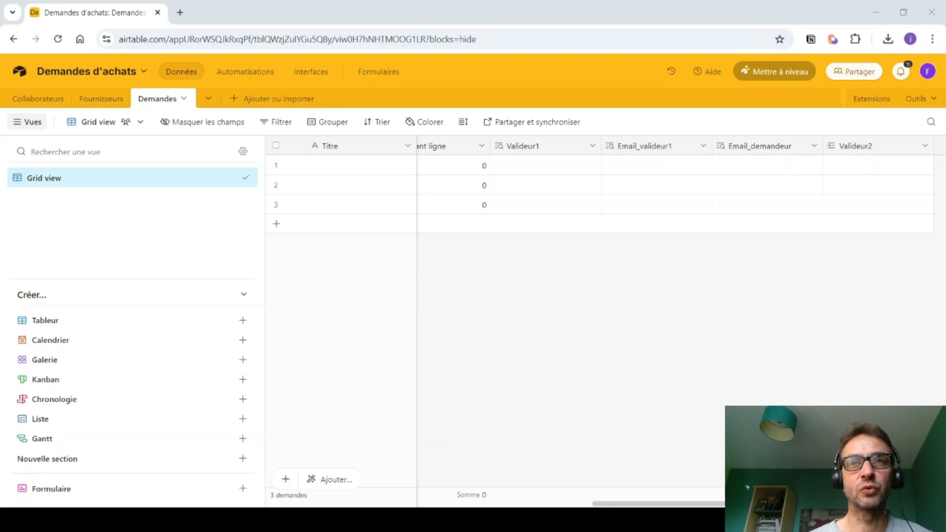
- Start a Statut single-select field with options Créée and Partiellement validée
scroll(591, 197, right, 2)
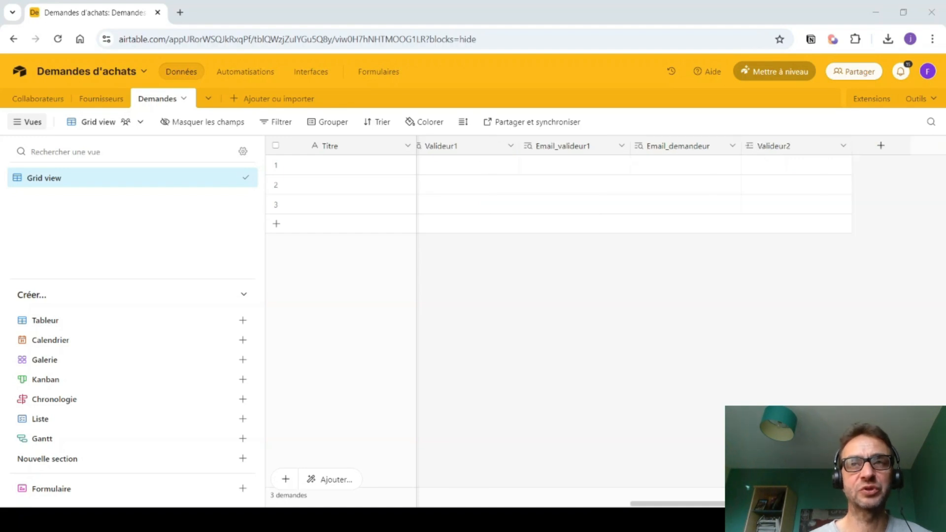
click(881, 146)
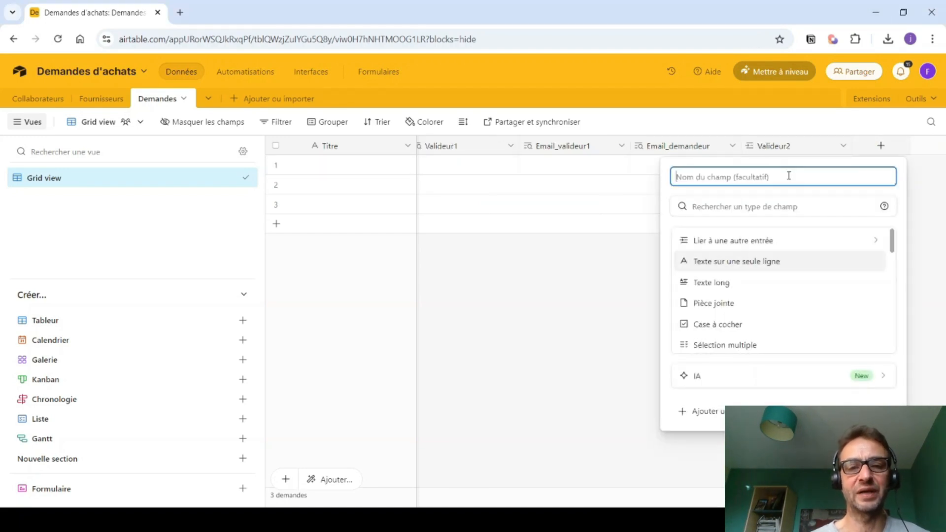
text(Statut)
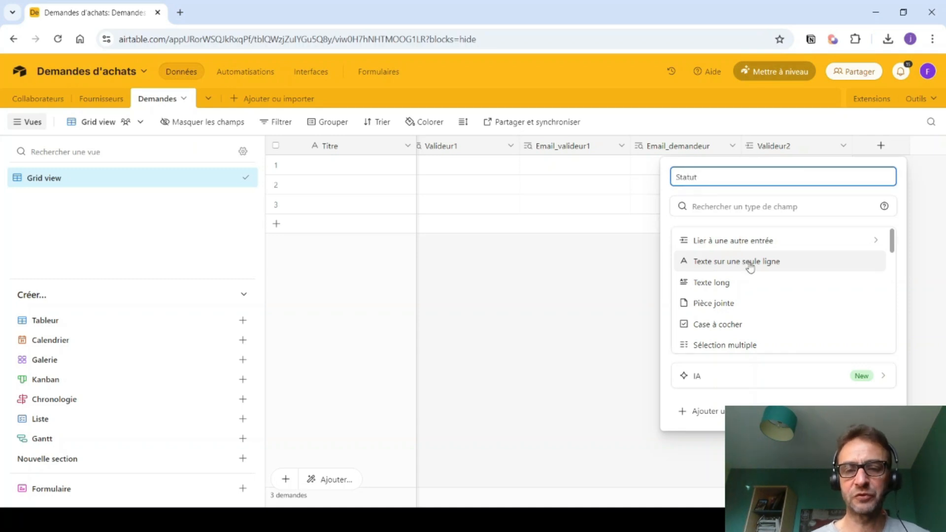
scroll(745, 289, down, 1)
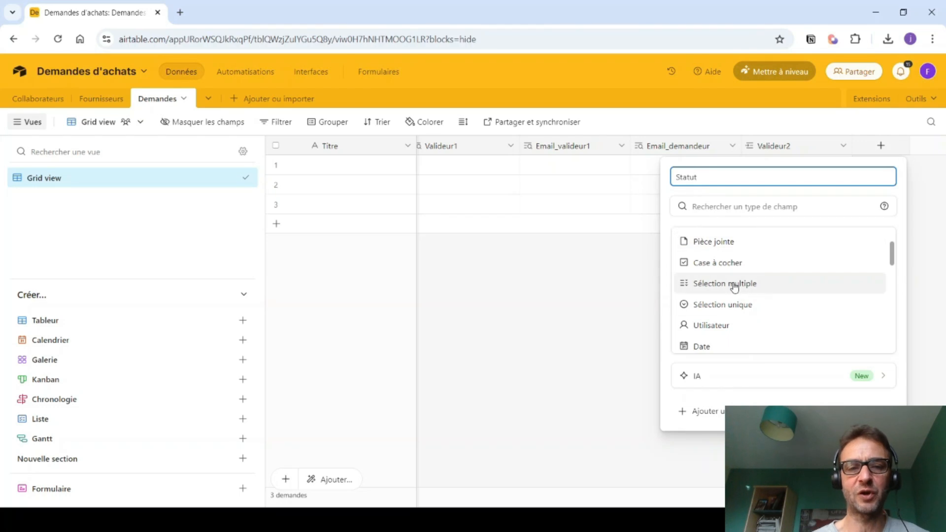
click(725, 305)
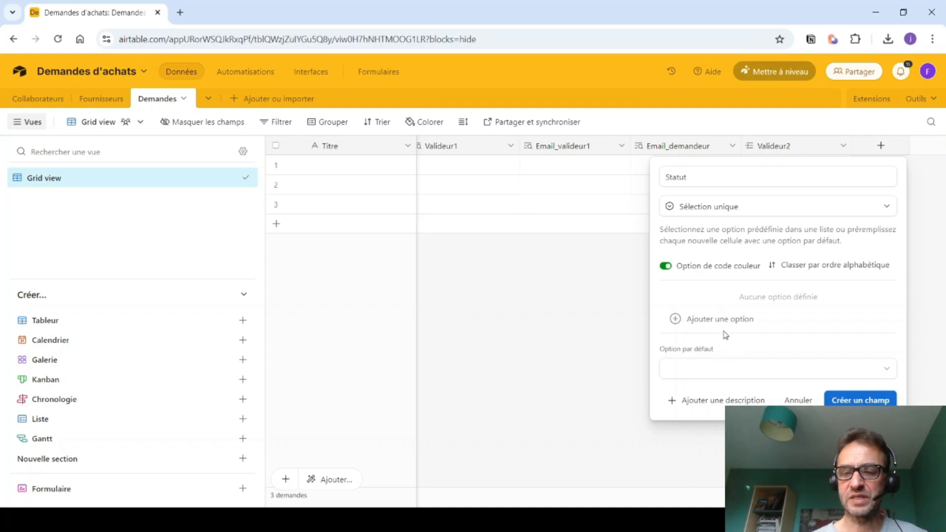
click(720, 321)
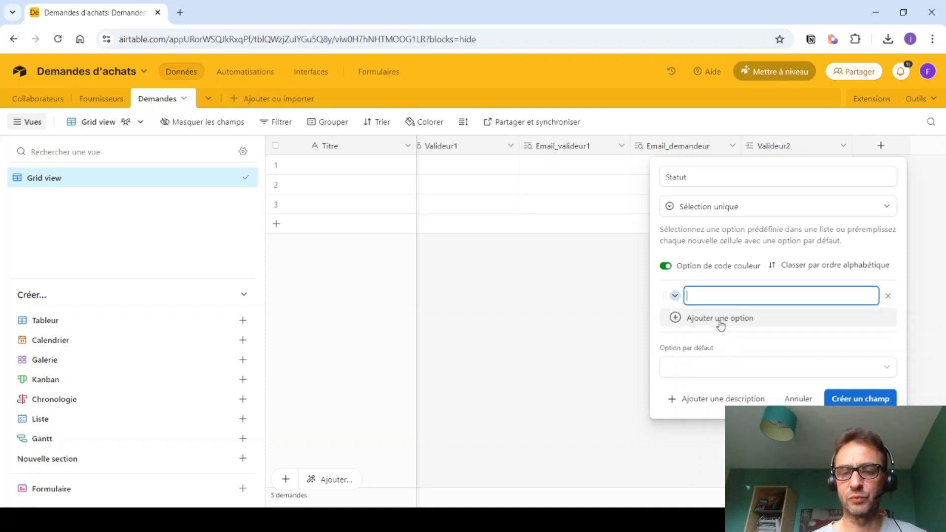
text(Créée)
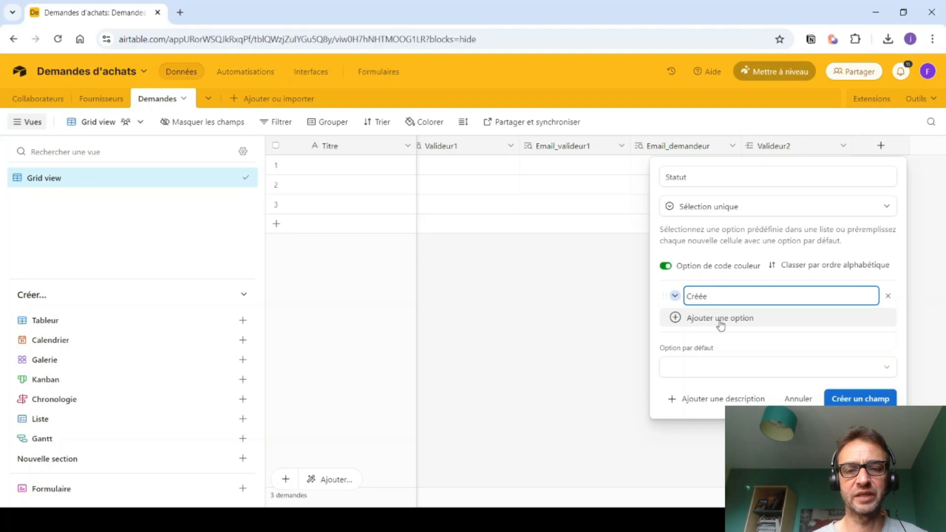
click(721, 322)
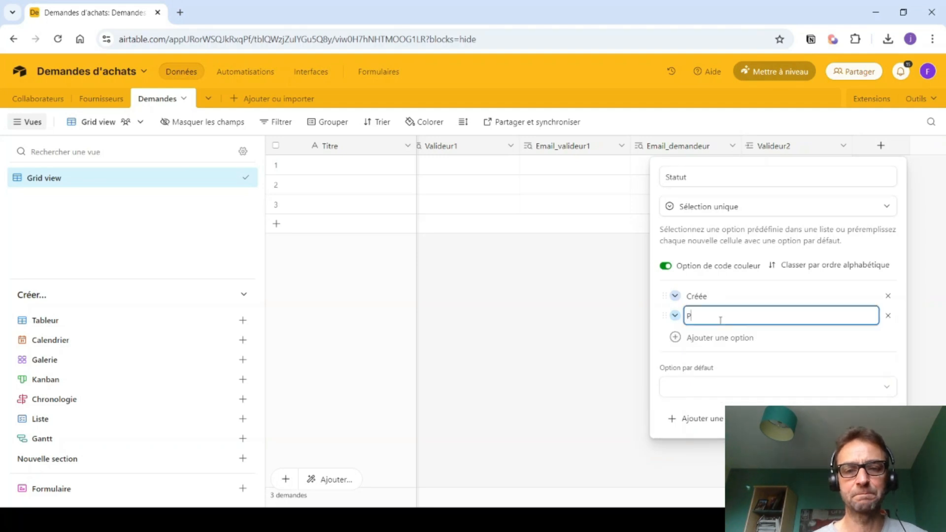
text(Partiellement valid)
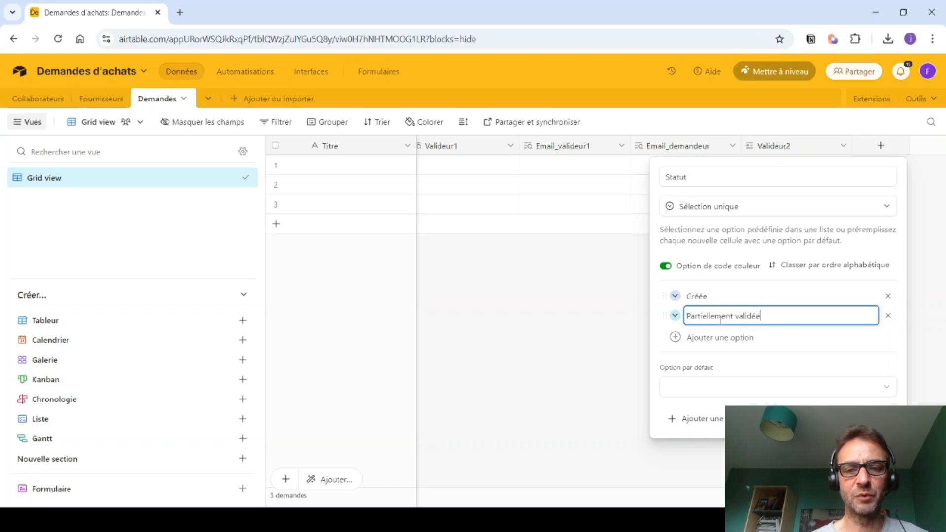
text(ée)
- Add Totalement validée, Commandée, Reçue / Bon à payer, Comptabilisée options; default to Créée
click(701, 337)
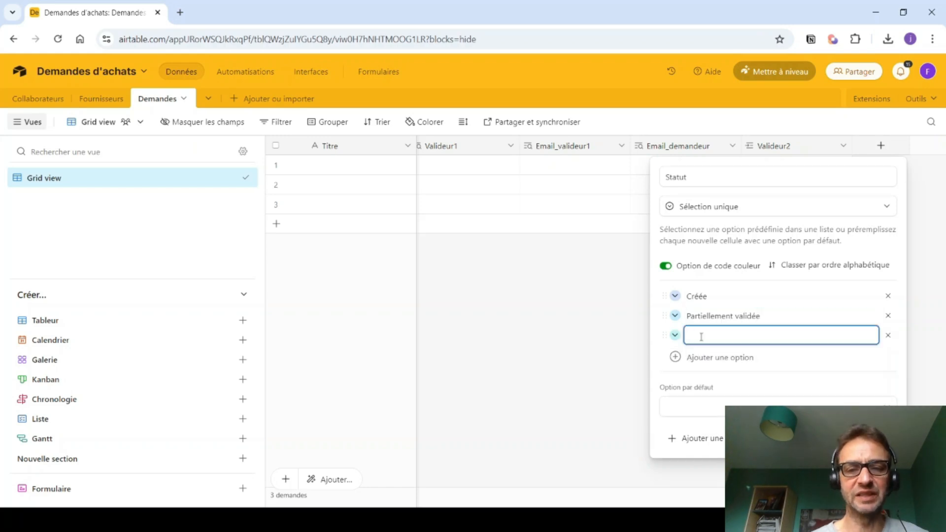
text(Totalement validée)
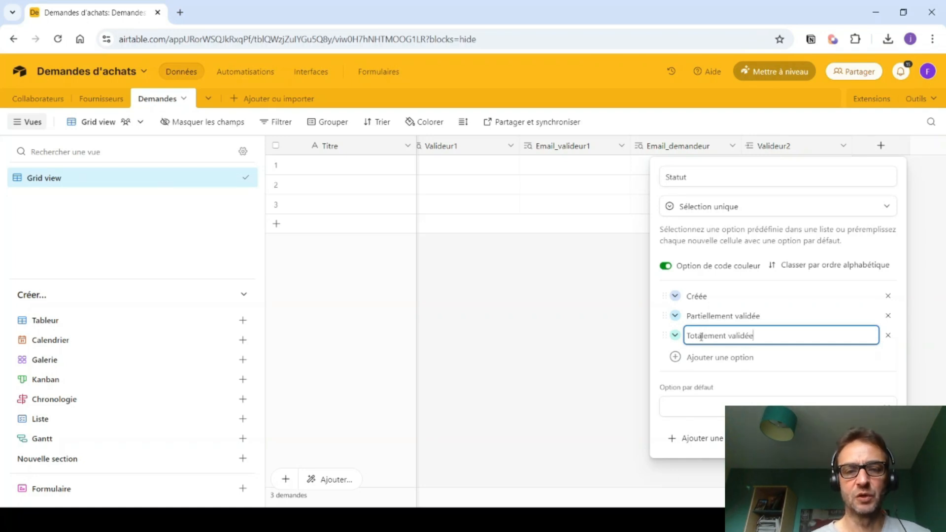
key(Return)
text(Command)
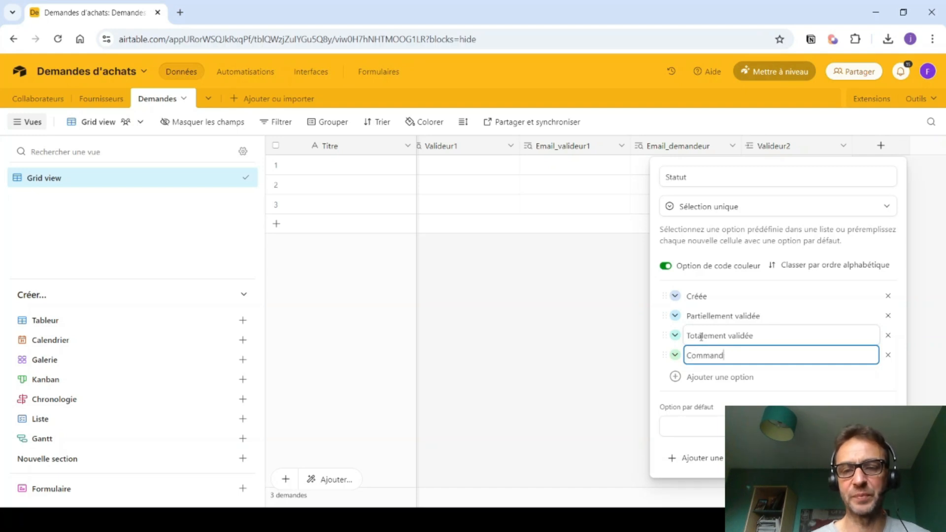
text(eée)
key(Return)
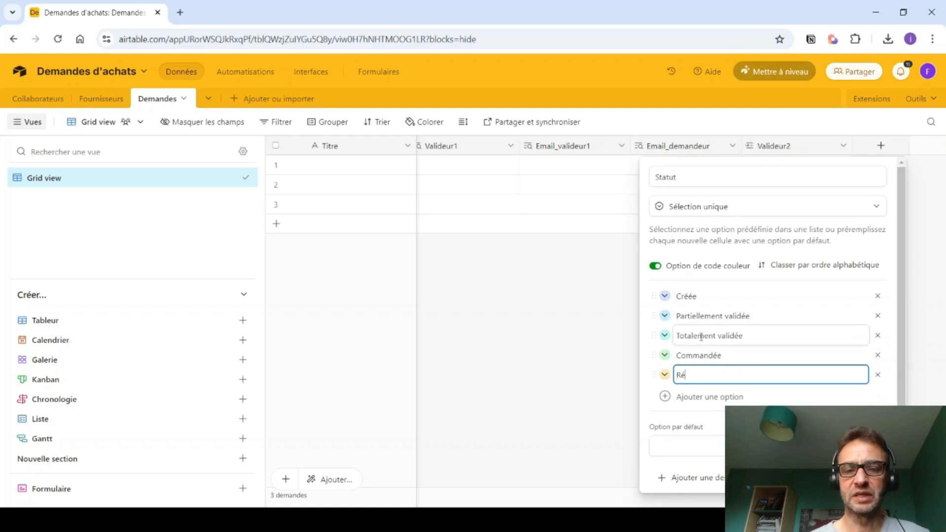
text(Reçue / Bon à payer)
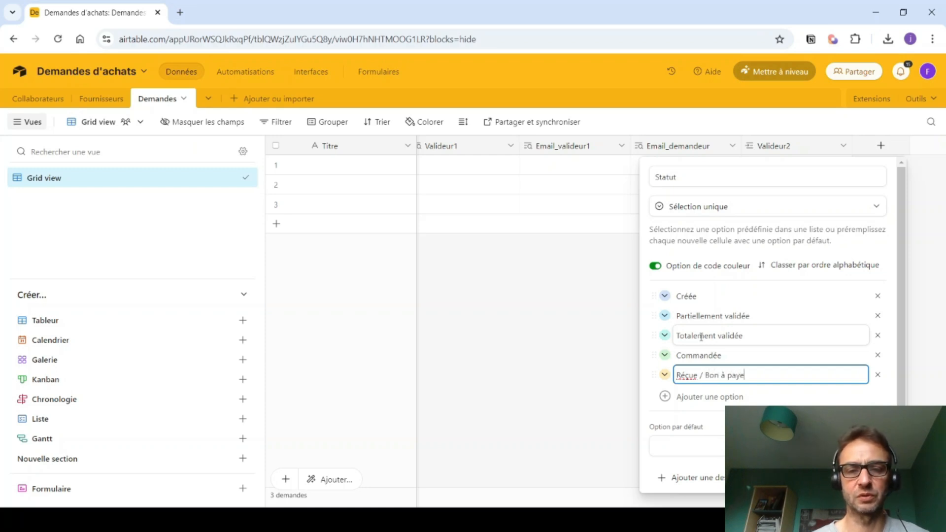
click(686, 377)
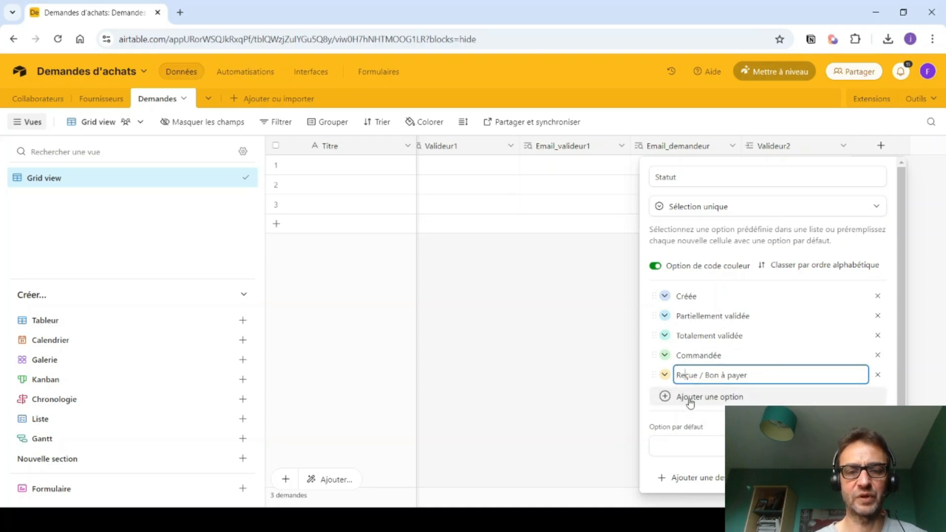
click(690, 400)
text(Comptabilisée)
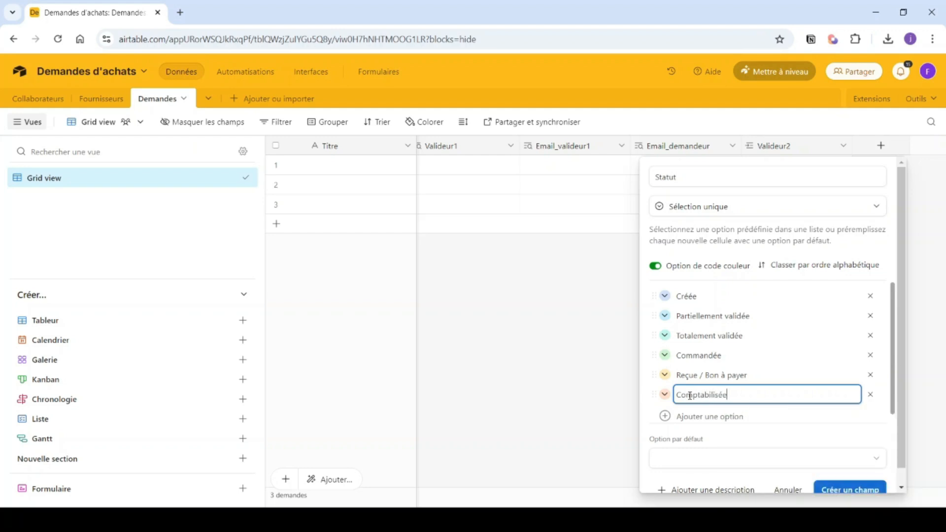
click(669, 456)
click(673, 396)
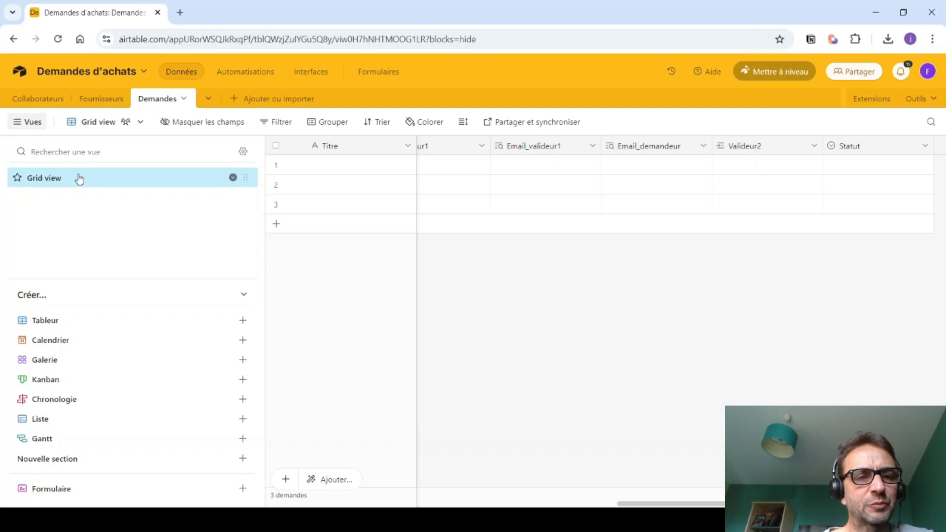
- Rename the Demandes table's Grid view to 'Toutes les demandes'
click(233, 178)
click(256, 238)
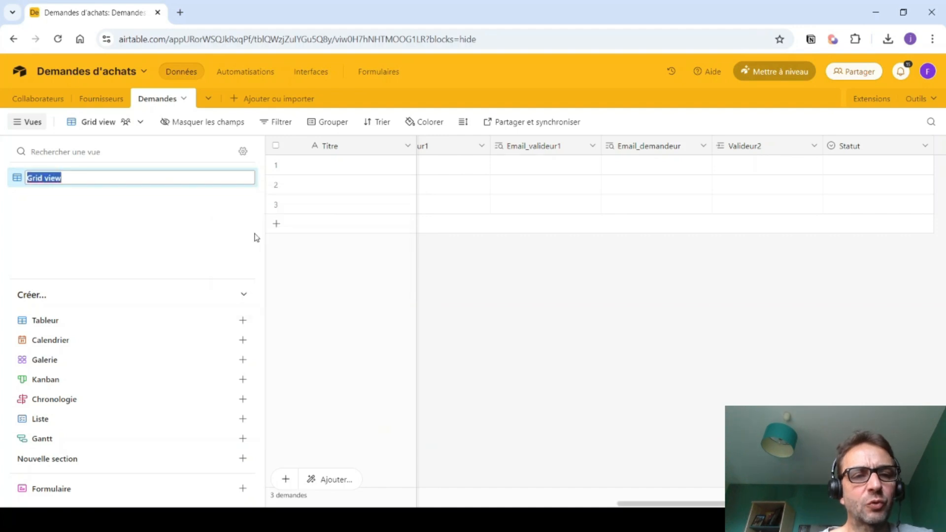
text(Toutes les de)
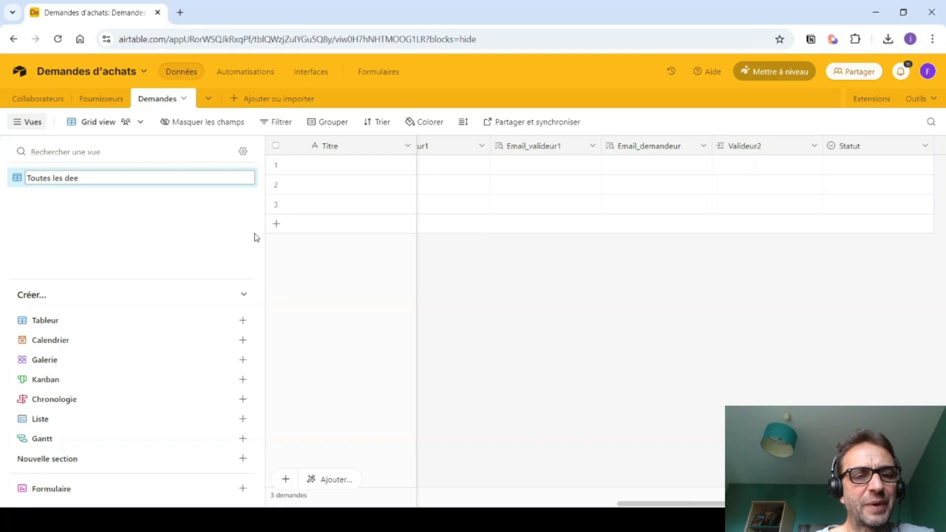
text(mandes)
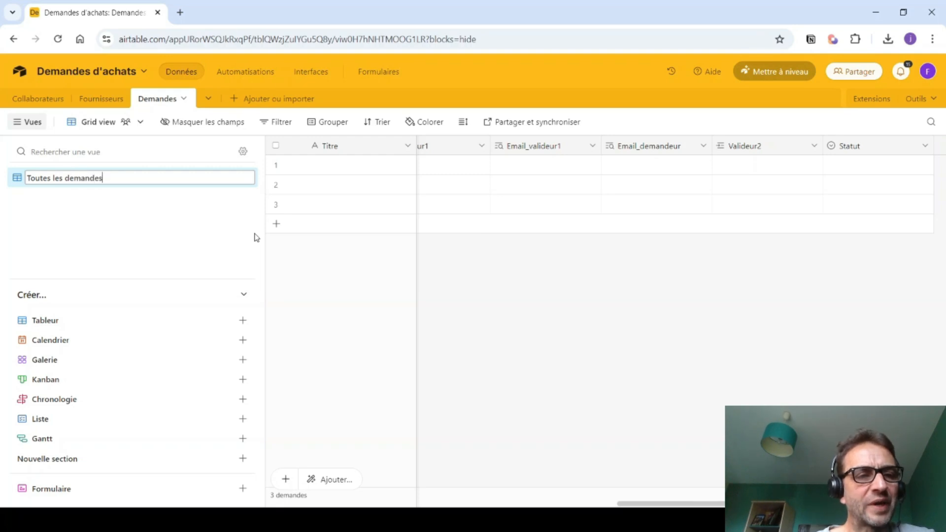
key(Return)
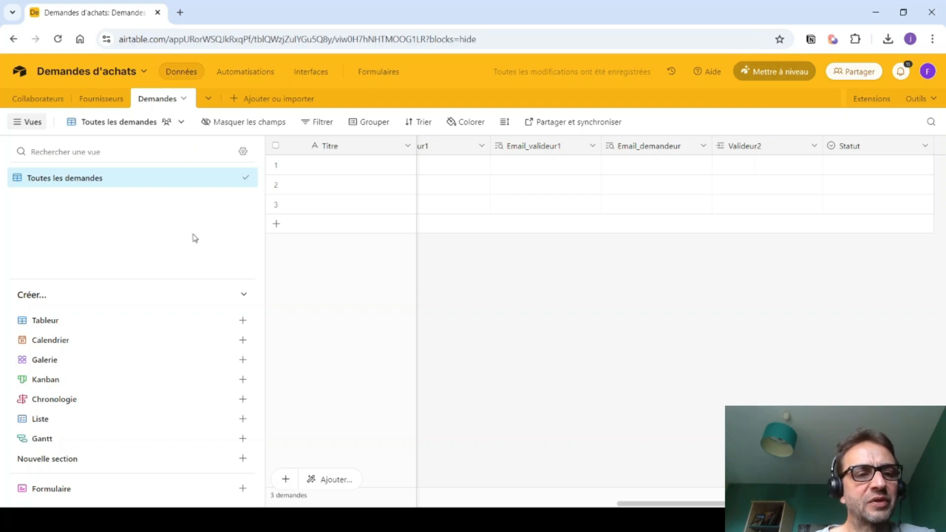
- Create a new grid view named 'Créées'
click(49, 323)
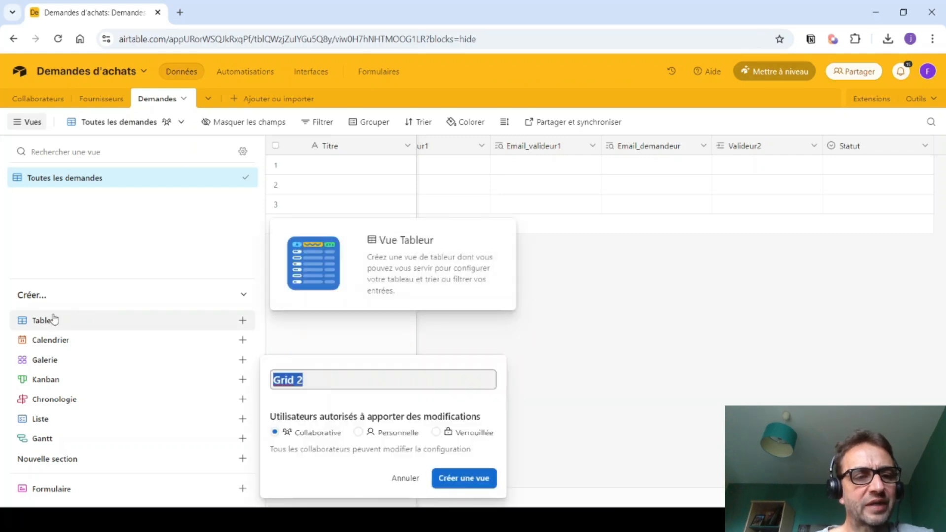
text(Créées)
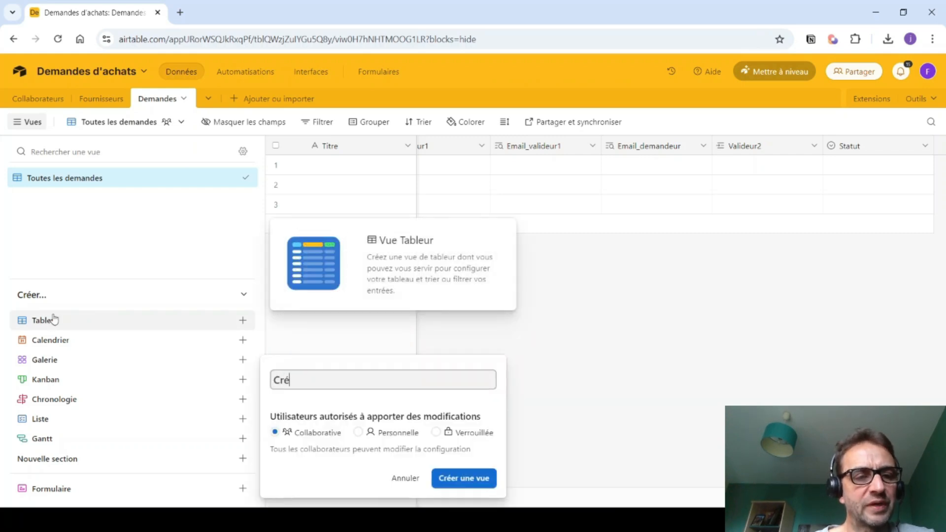
click(449, 485)
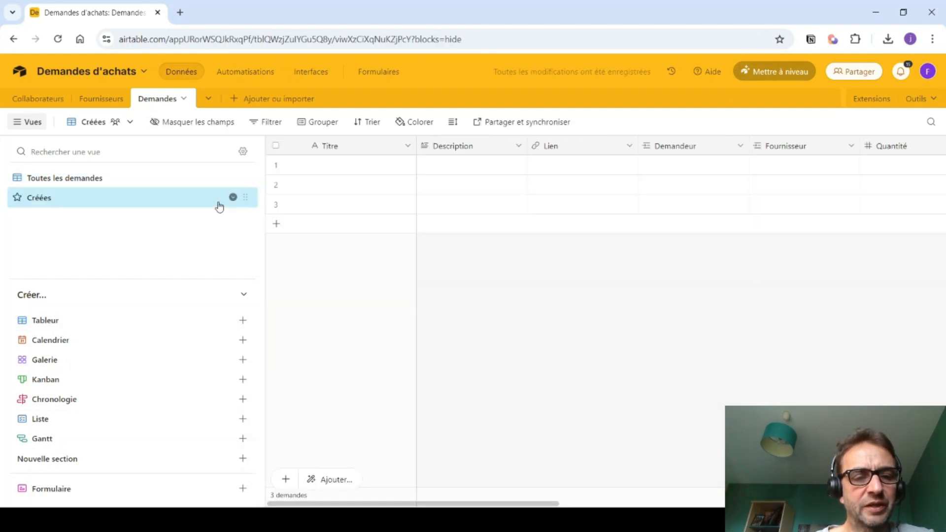
- Filter the Créées view to requests where Statut is Créée
click(266, 122)
click(327, 169)
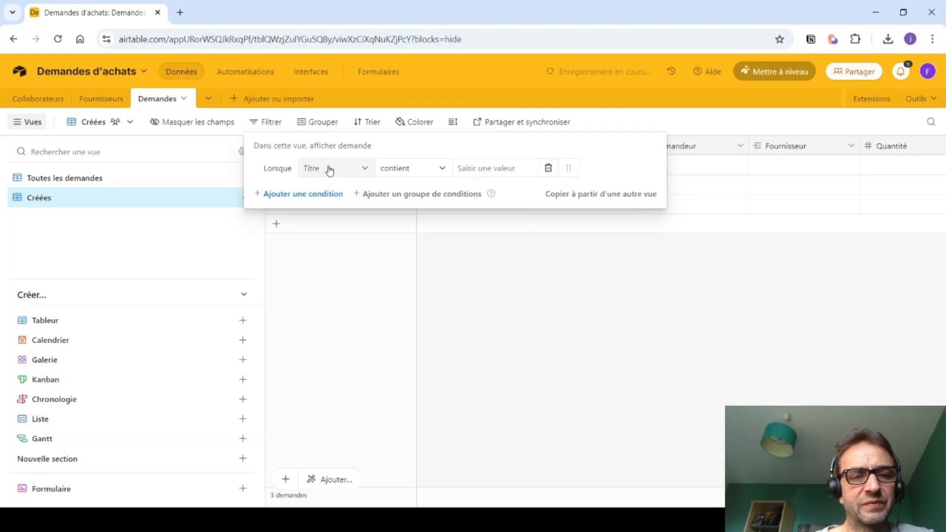
click(351, 171)
scroll(326, 303, down, 3)
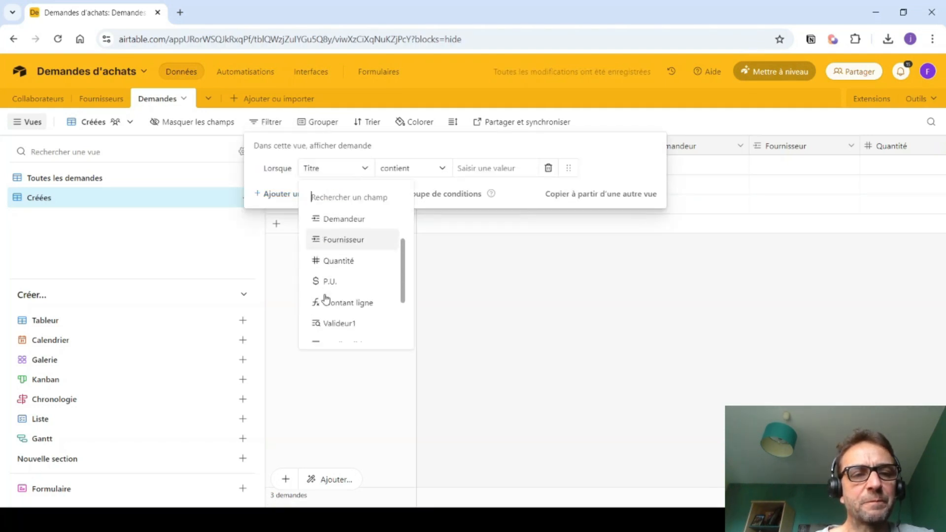
scroll(326, 310, down, 2)
click(327, 332)
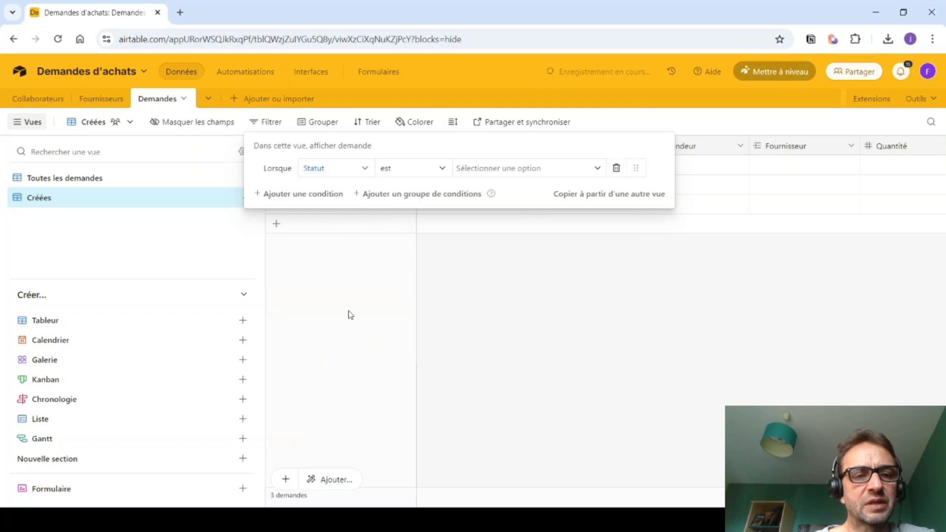
click(478, 169)
click(481, 219)
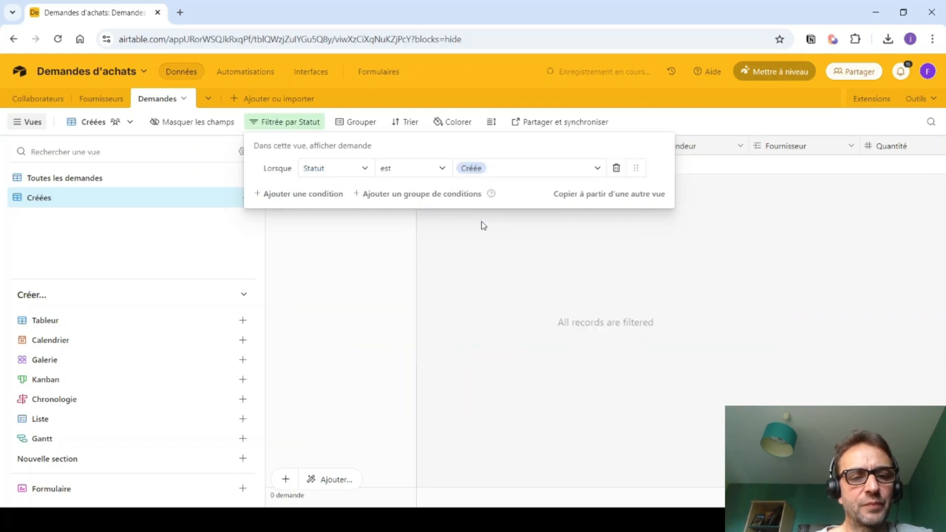
click(473, 266)
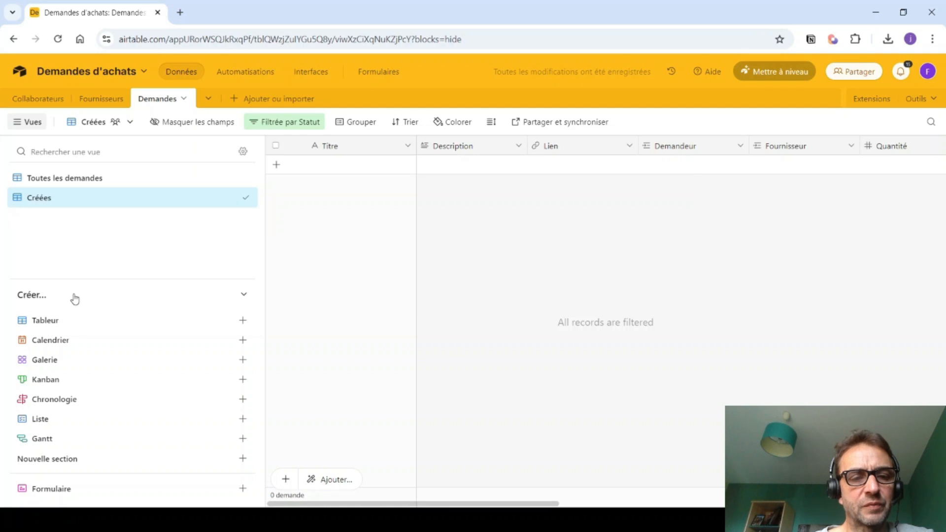
- Create a new grid view named 'Partiellement validées'
click(42, 321)
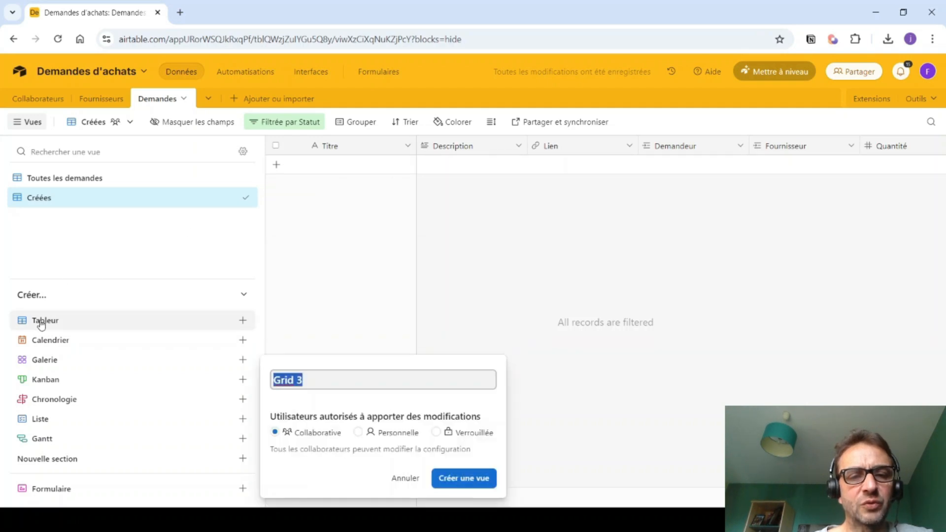
text(Par)
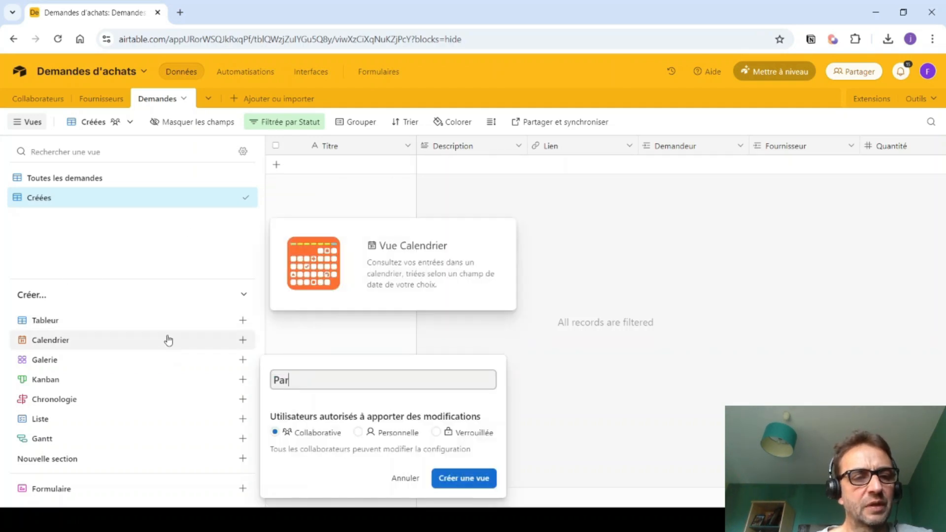
text(tiellement validée)
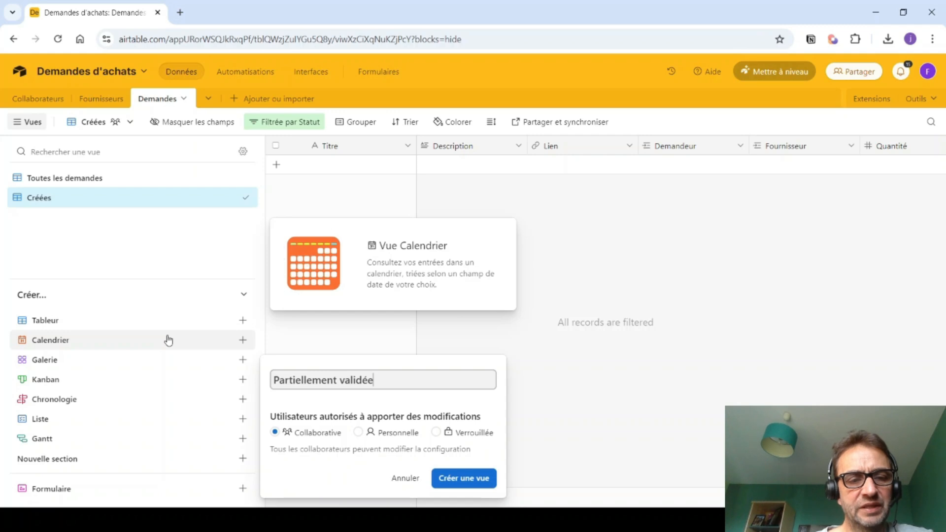
click(464, 478)
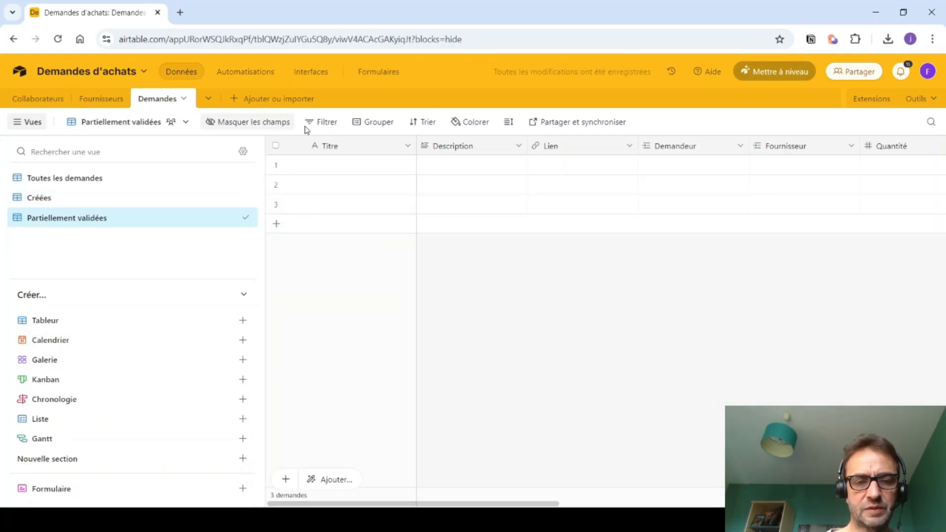
- Filter the Partiellement validées view to requests where Statut is Partiellement validée
click(324, 122)
click(374, 169)
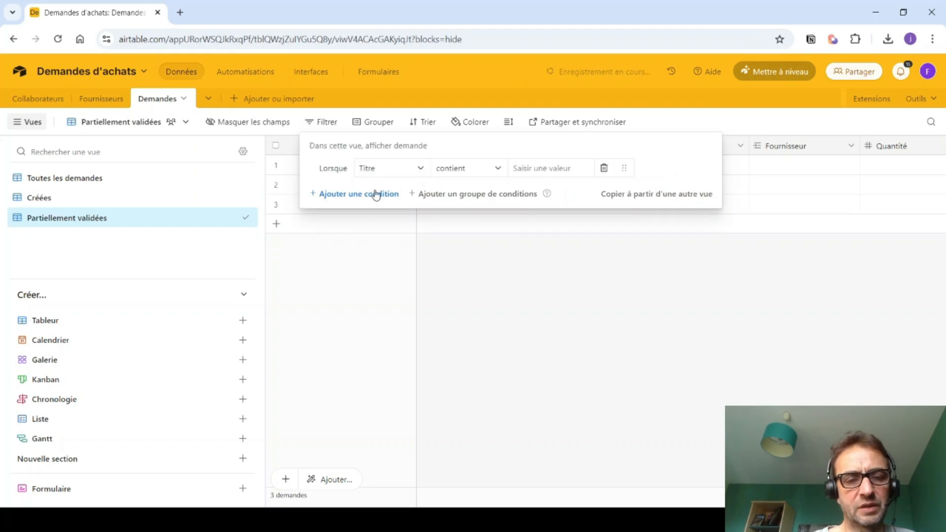
click(376, 168)
scroll(395, 280, down, 5)
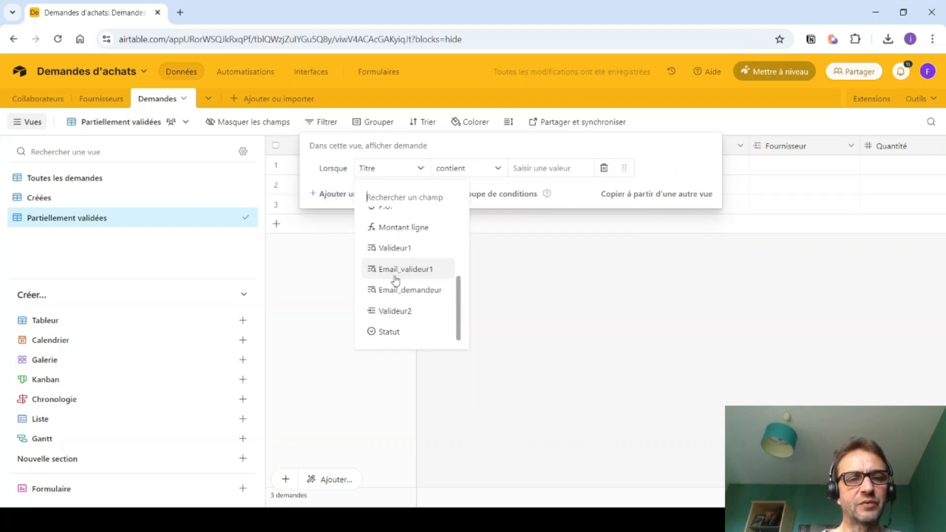
click(377, 331)
click(556, 167)
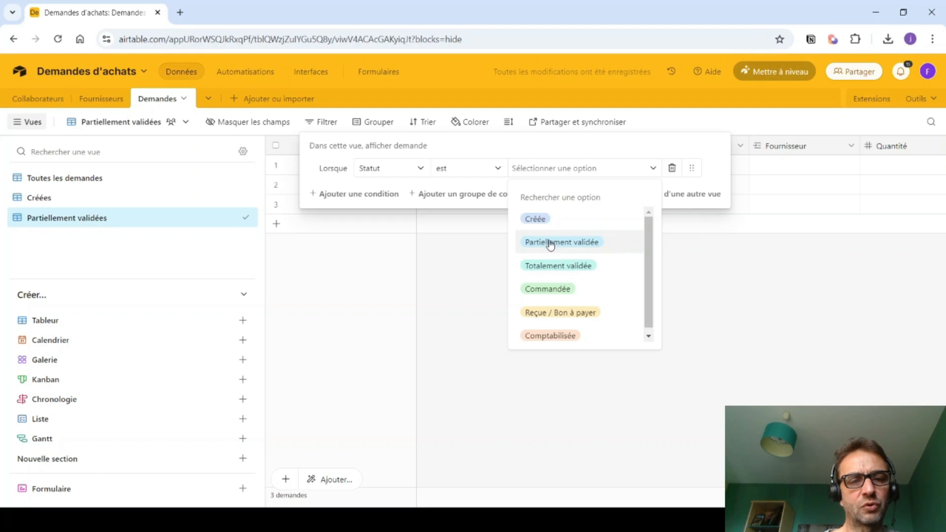
click(552, 242)
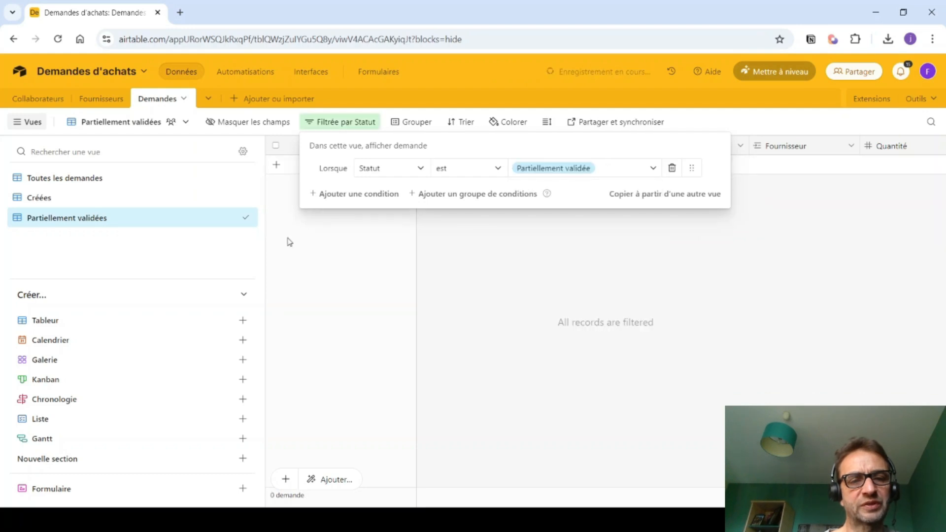
- Create a 'Totalement validées' grid view filtered to Statut is Totalement validée
click(49, 321)
text(Totalement)
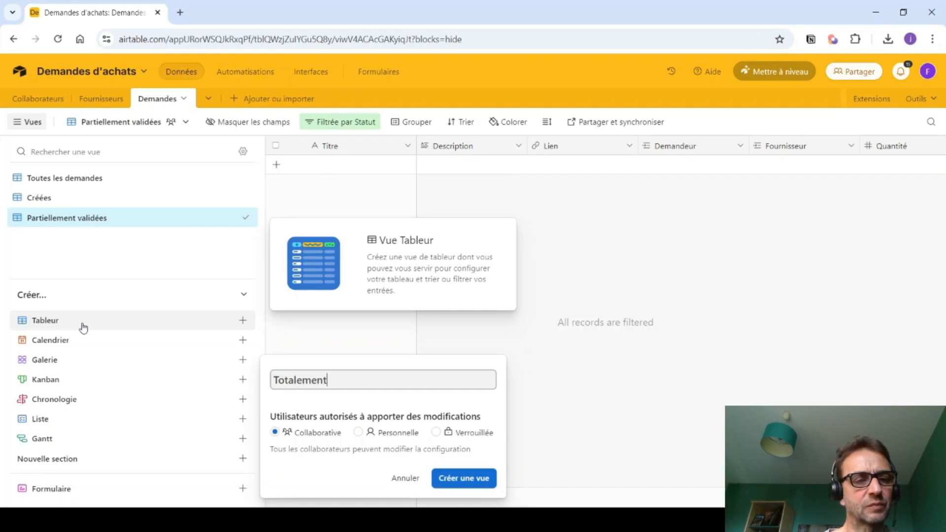
text( validées)
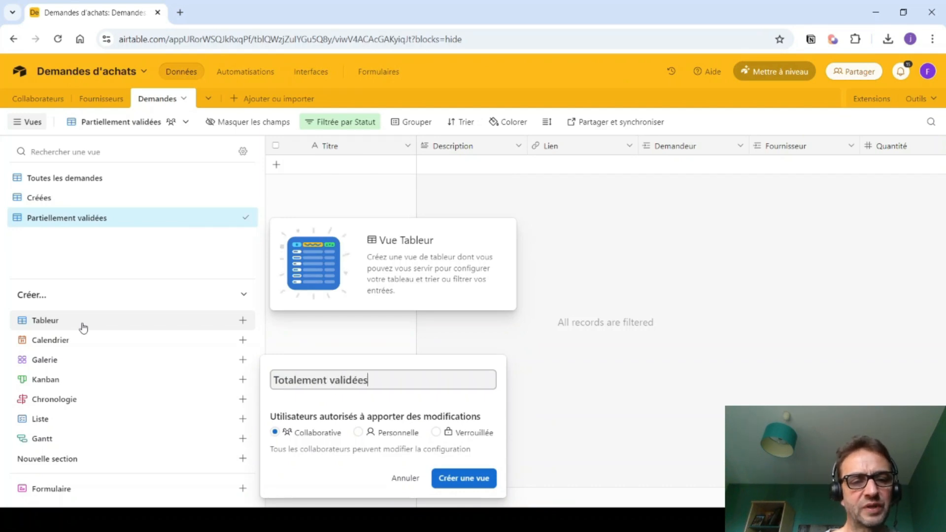
click(459, 480)
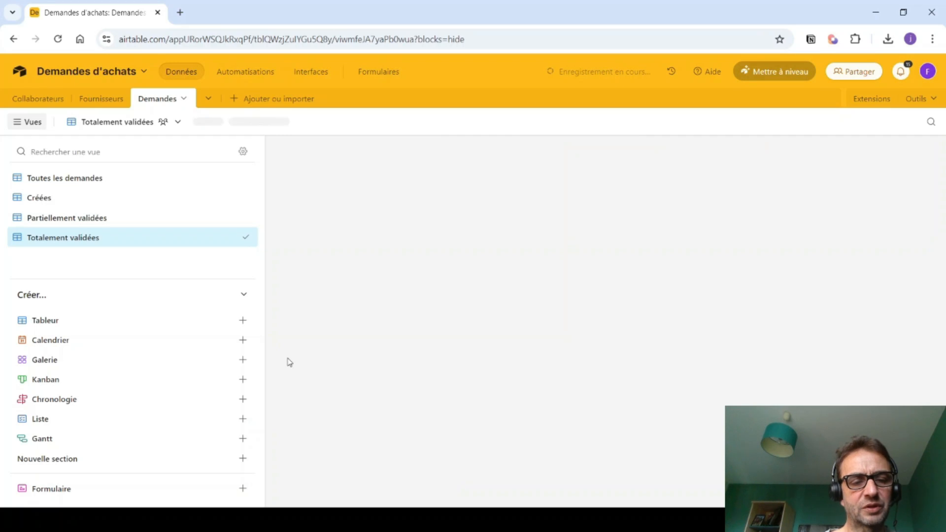
click(317, 122)
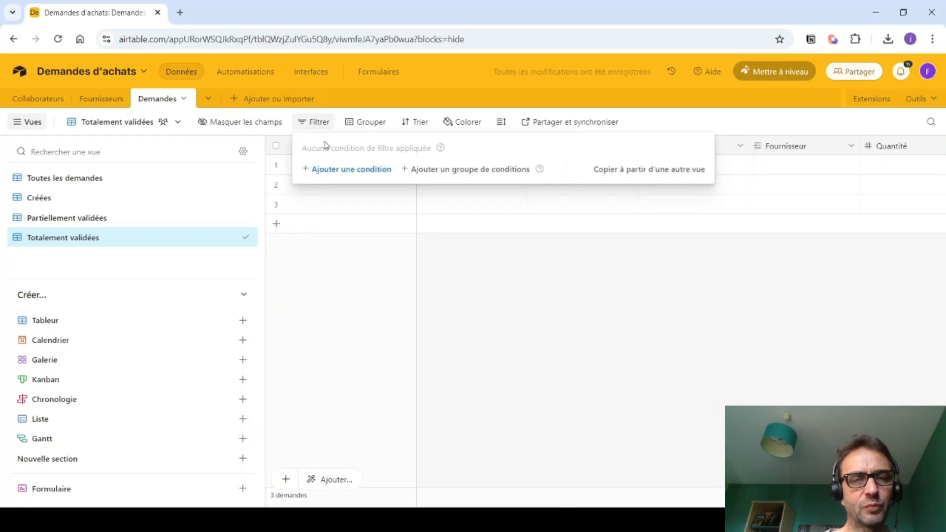
click(360, 170)
click(381, 170)
scroll(402, 315, down, 5)
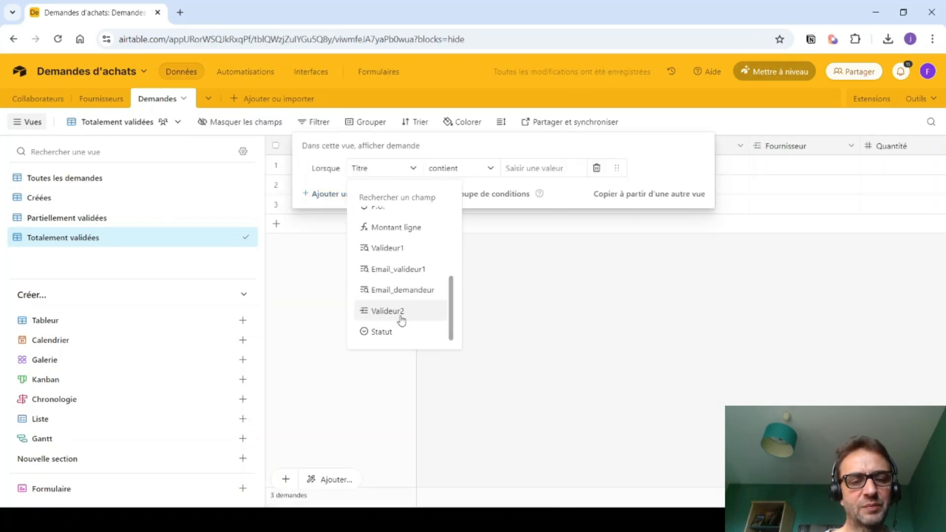
click(391, 331)
click(521, 170)
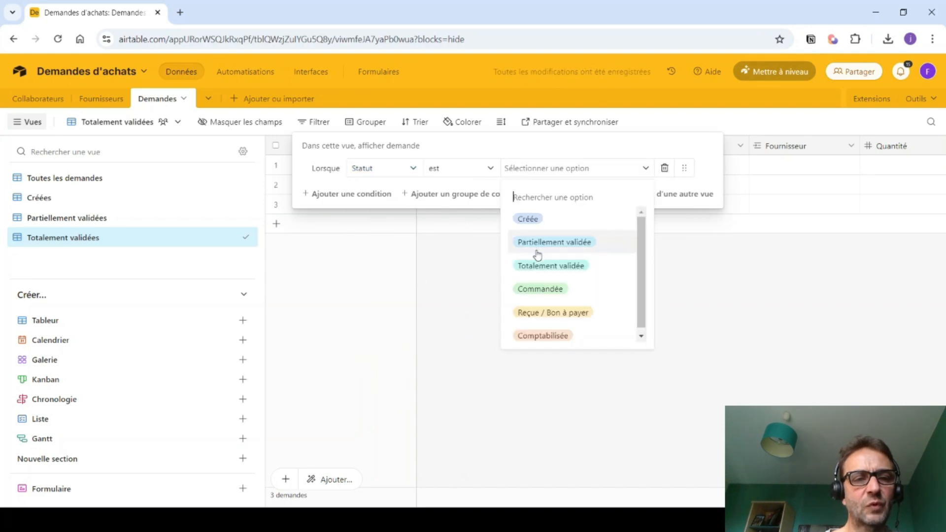
click(531, 268)
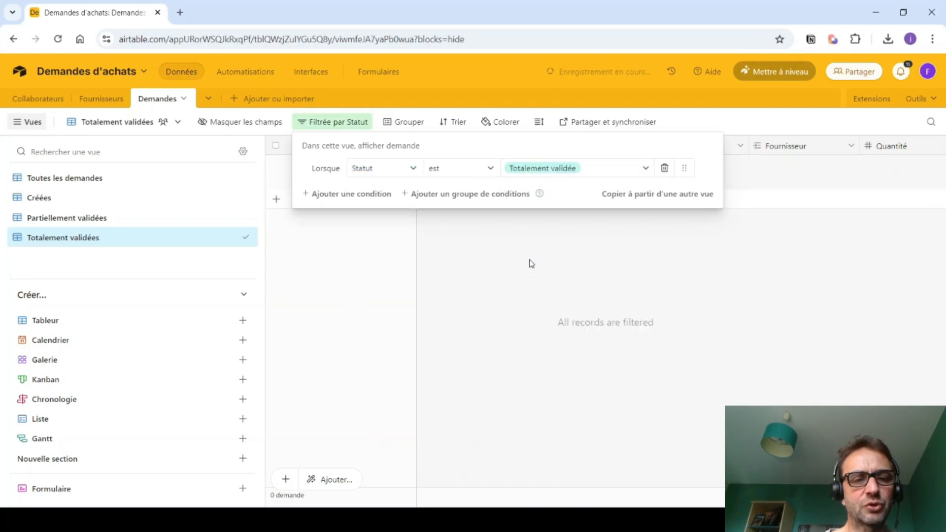
- Create a 'Commandées' grid view filtered to Statut is Commandée
click(96, 321)
text(Commandées)
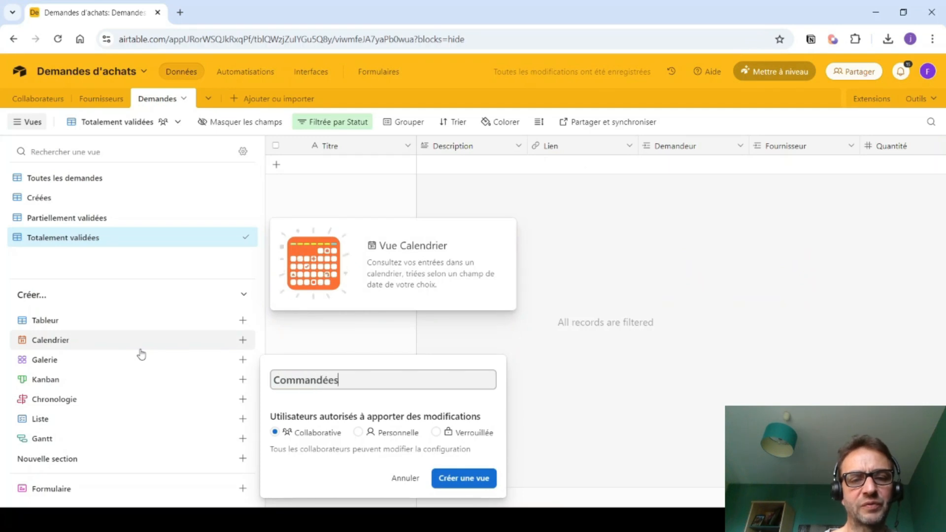
click(452, 479)
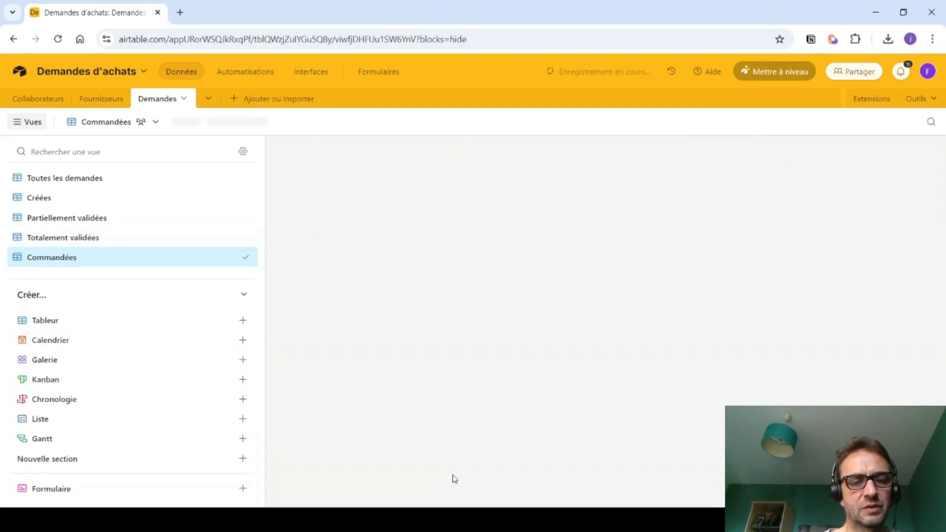
click(295, 122)
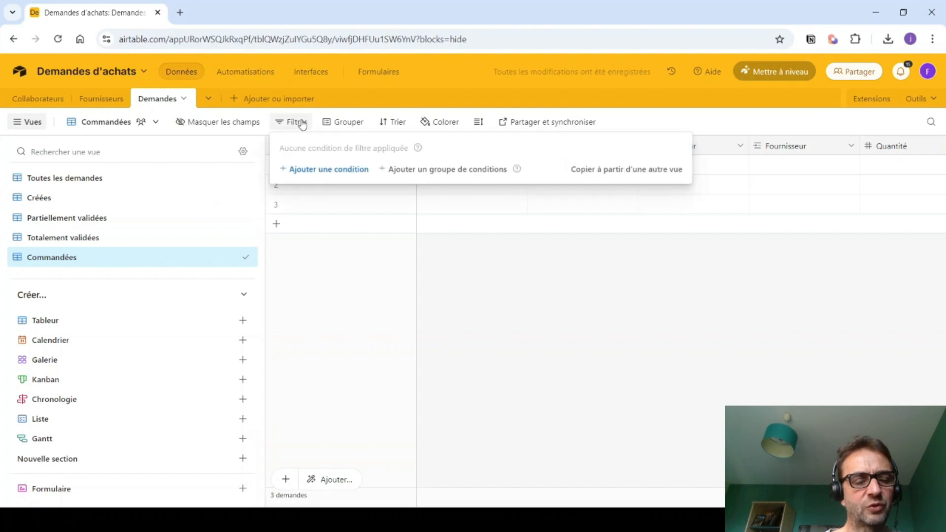
click(349, 168)
click(355, 169)
scroll(370, 276, down, 2)
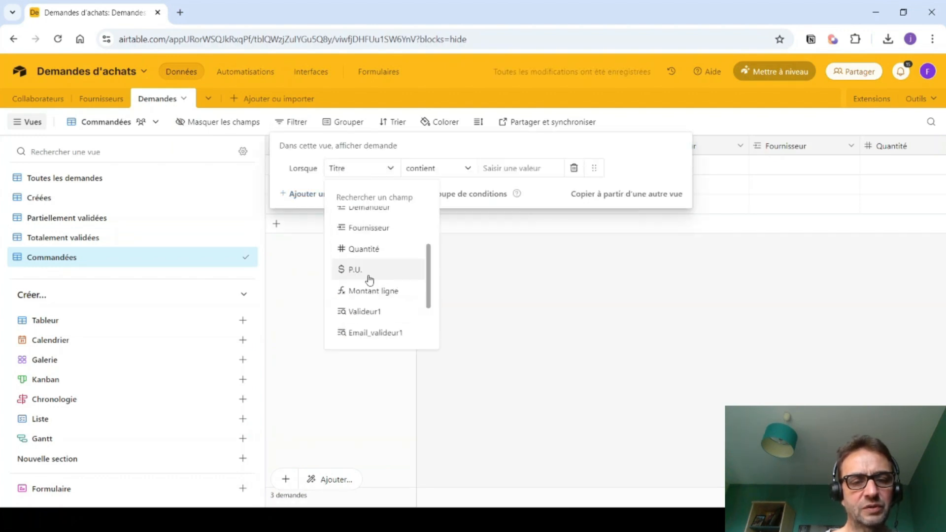
scroll(369, 280, down, 3)
click(369, 331)
click(508, 163)
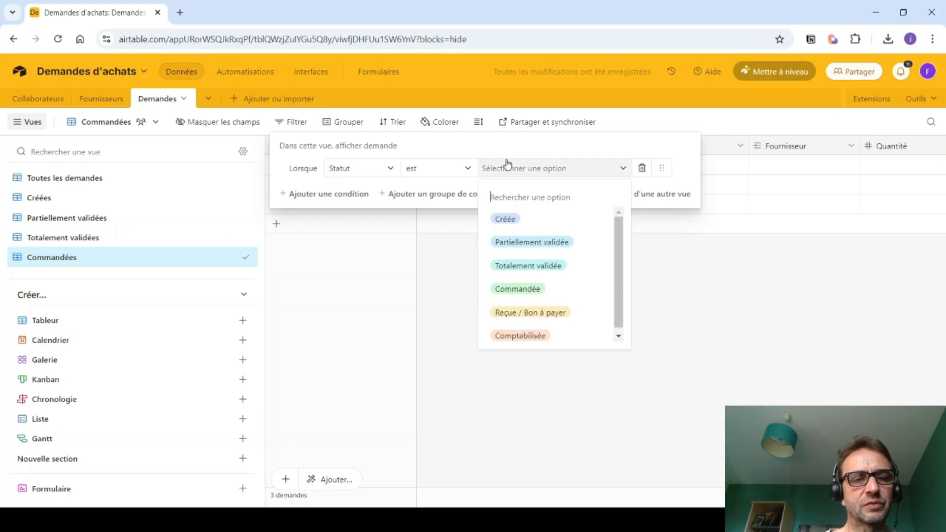
click(509, 290)
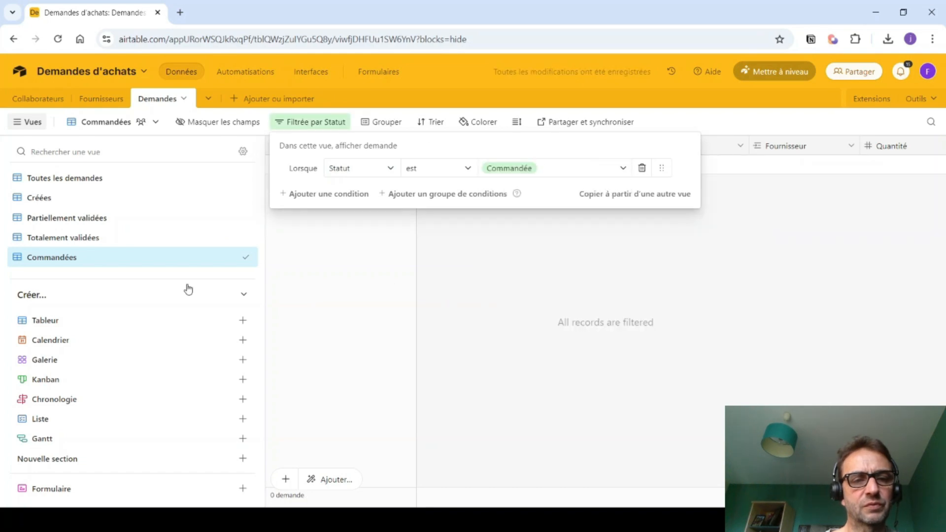
click(36, 323)
- Create a grid view named 'Réçues / Bon à payer', fixing typos in the name
text(Réc)
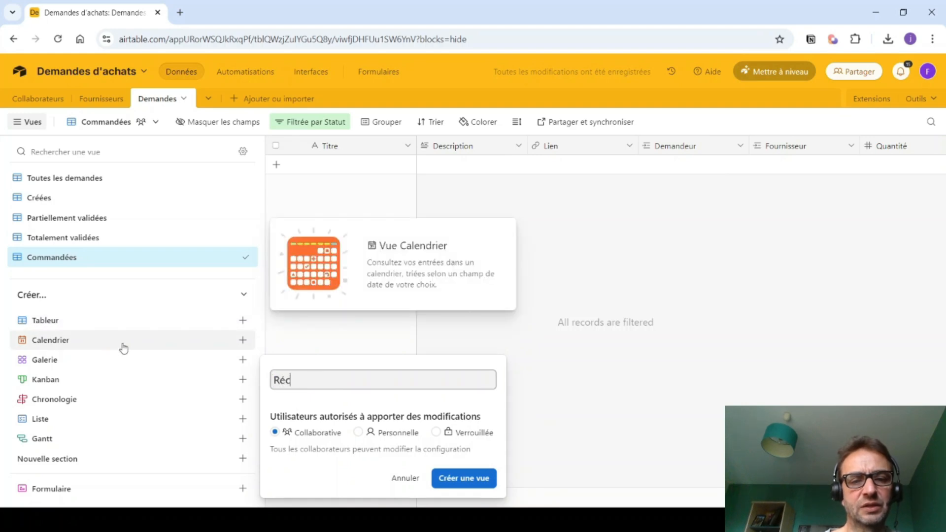
key(BackSpace)
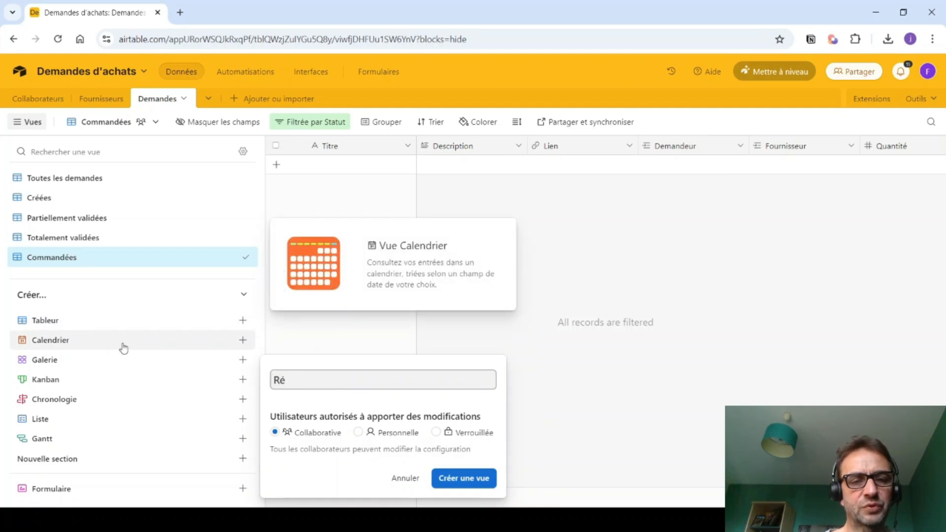
text(cues / Bon)
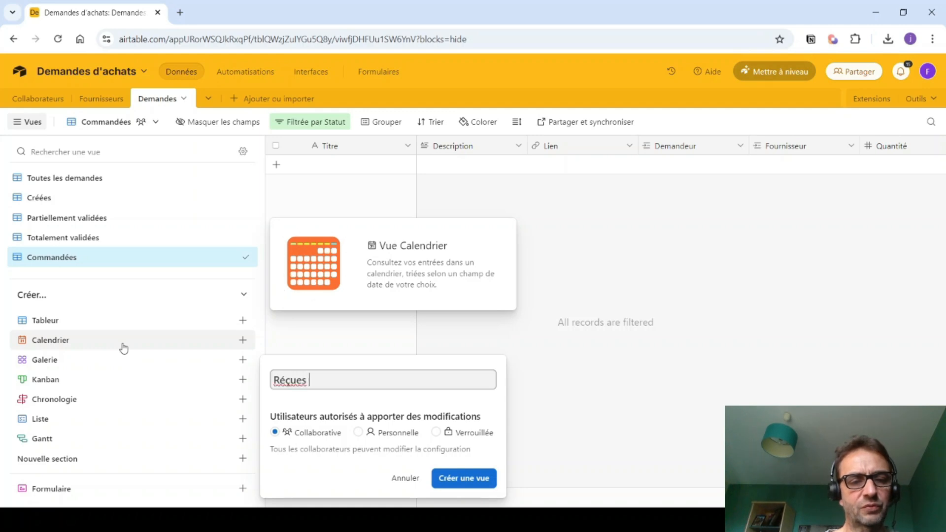
text( ) payer)
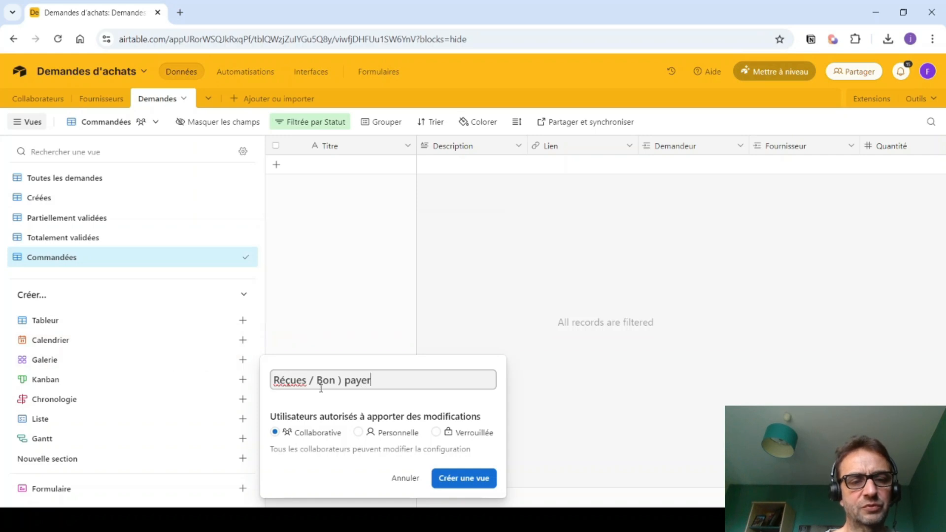
drag(339, 383, 343, 383)
key(BackSpace)
text(à)
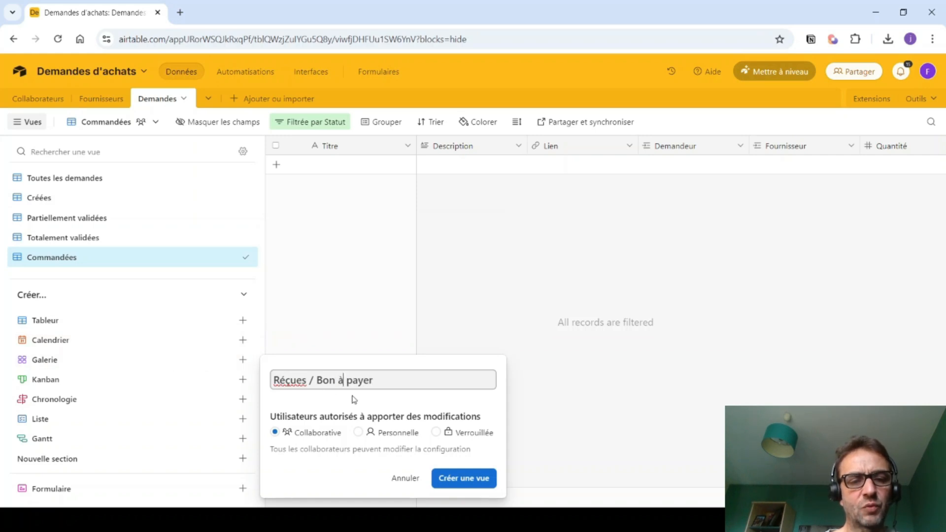
click(460, 479)
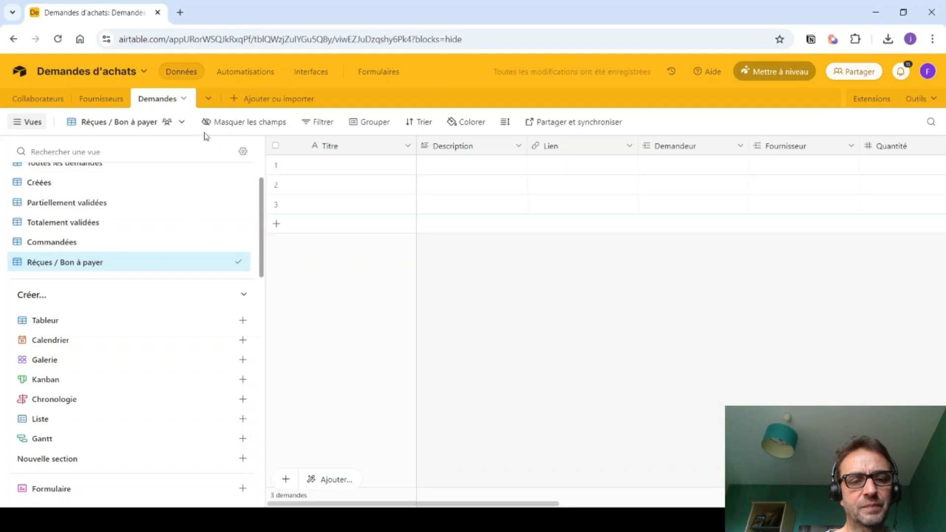
- Filter the new view to requests where Statut is Reçue / Bon à payer
click(318, 121)
click(332, 169)
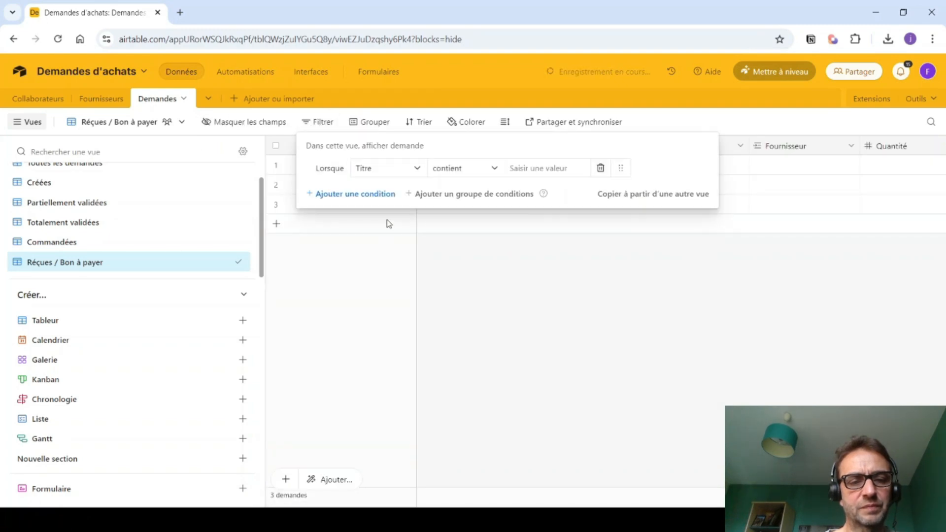
click(367, 173)
scroll(372, 296, down, 5)
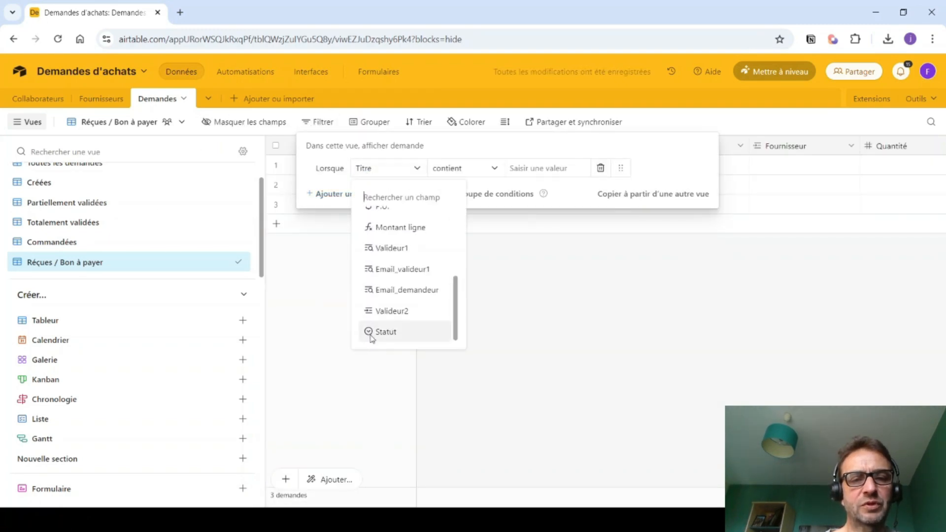
click(374, 331)
click(513, 170)
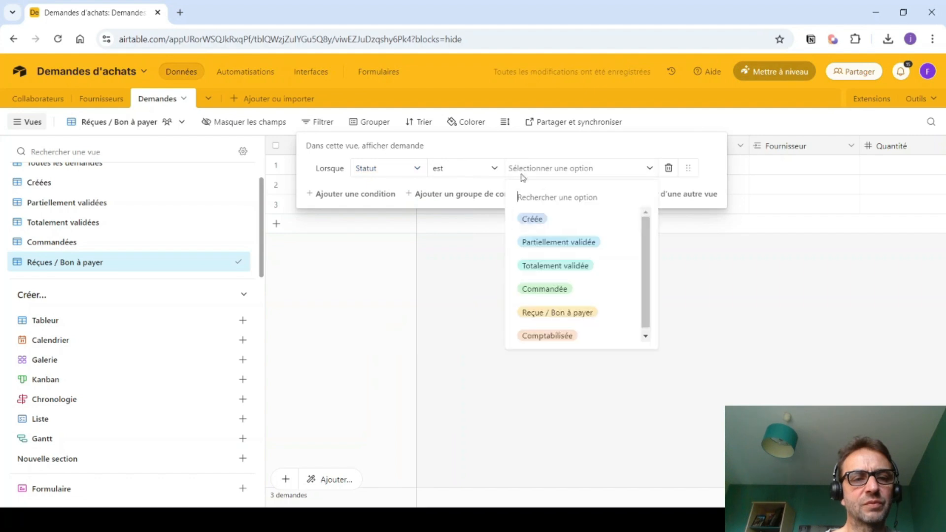
click(538, 306)
click(65, 323)
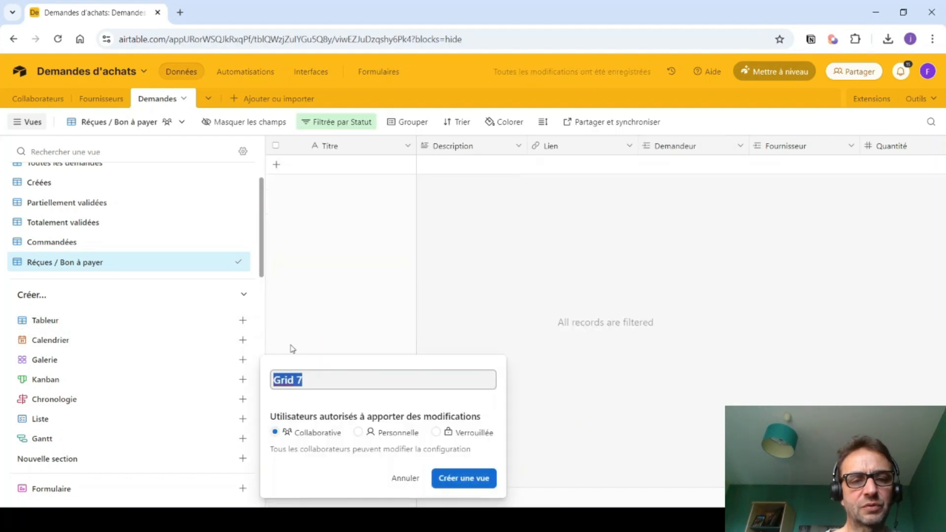
- Create a 'Comptabilisées' grid view filtered to Statut is Comptabilisée
text(Compt)
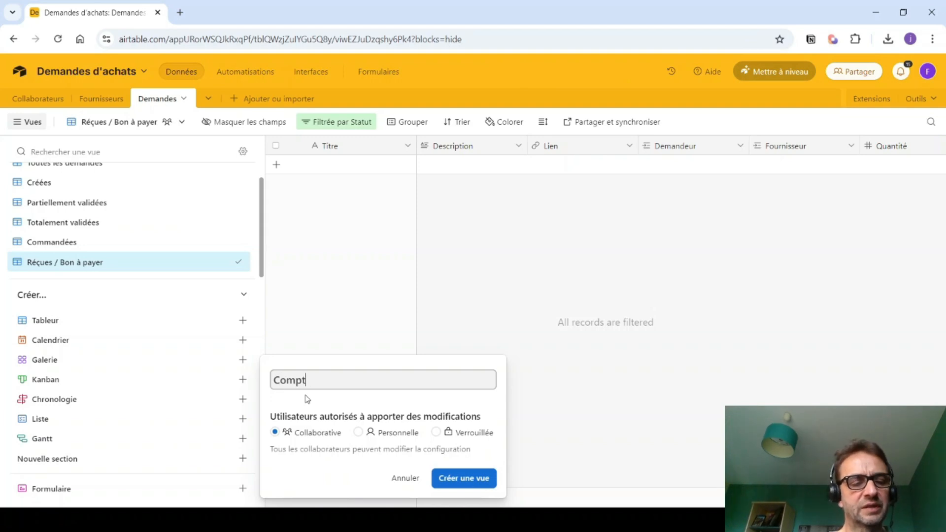
text(abilisées)
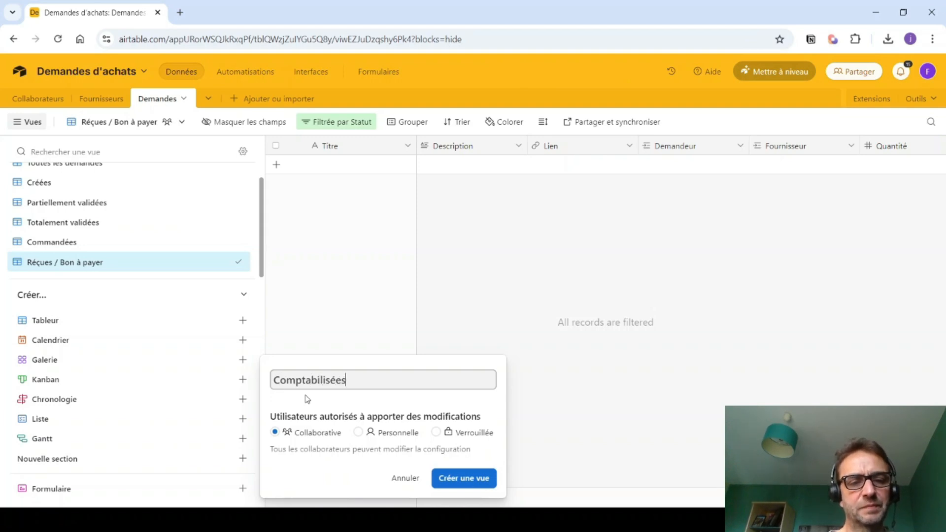
click(450, 480)
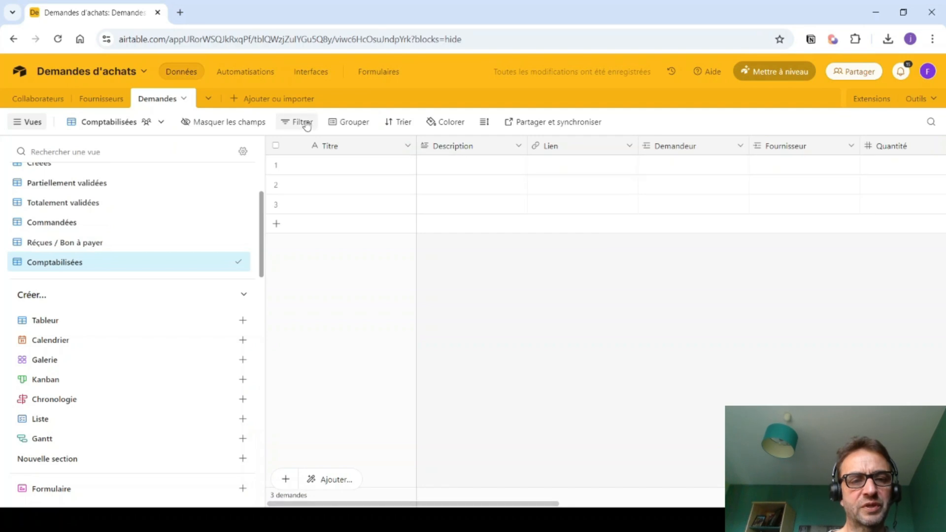
click(301, 122)
click(341, 170)
click(365, 168)
scroll(372, 305, down, 3)
click(366, 332)
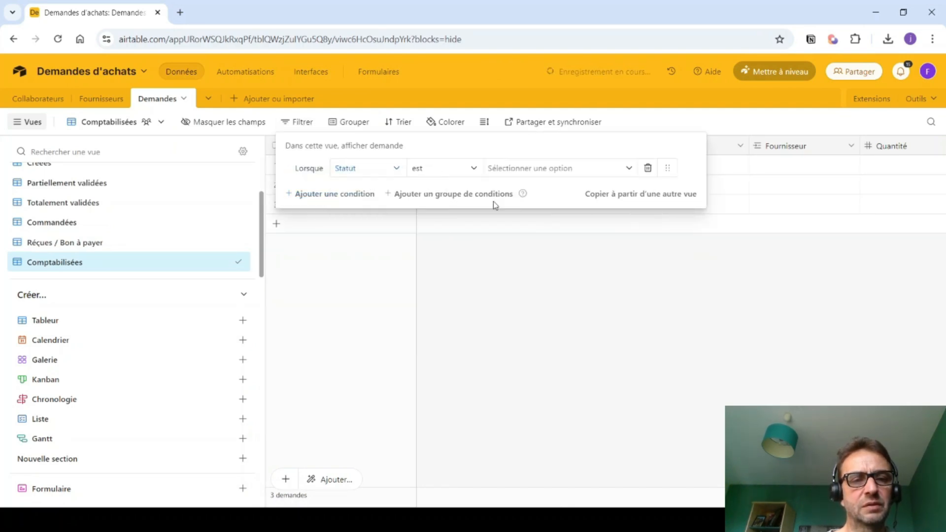
click(506, 167)
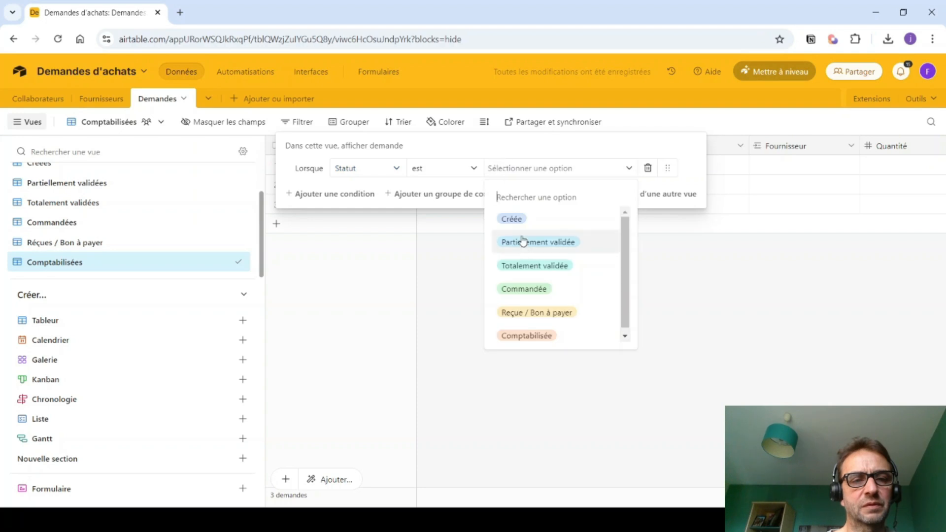
click(506, 332)
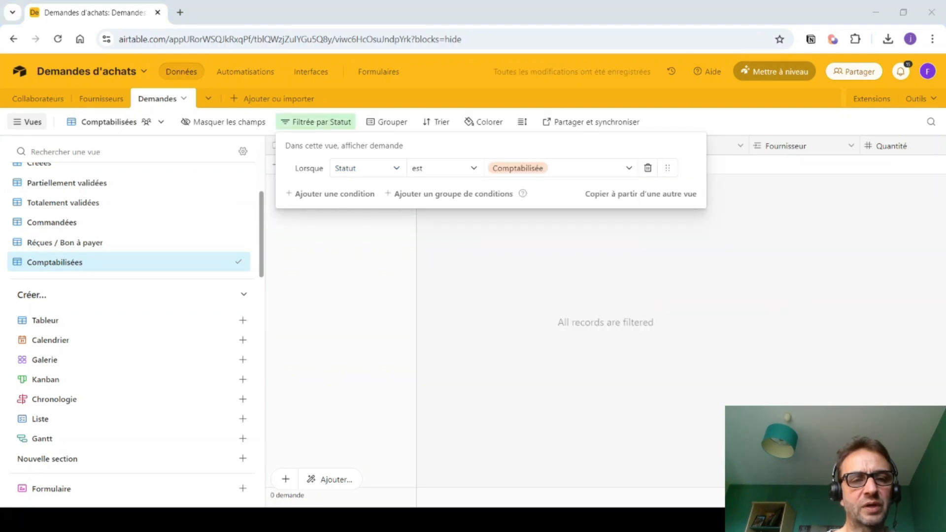
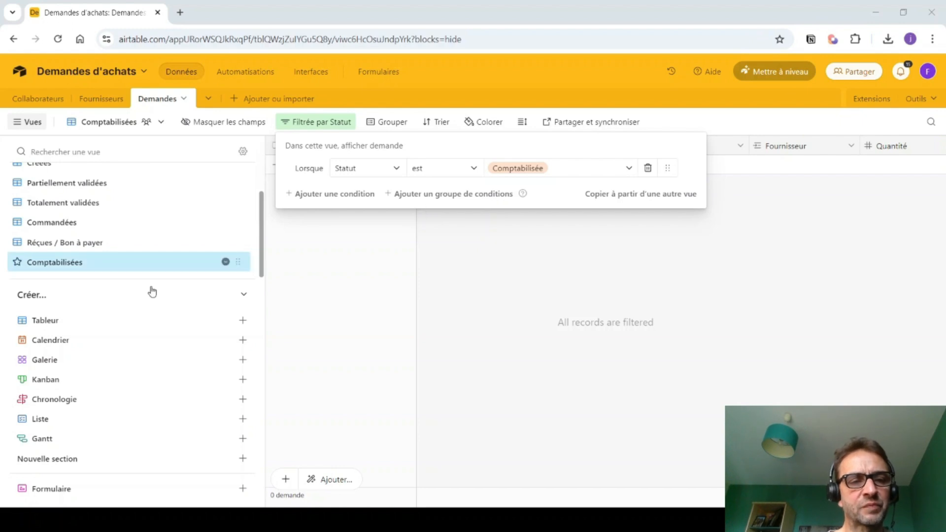
- Create a grid view named 'A valider par valideur1'
click(41, 322)
text(A)
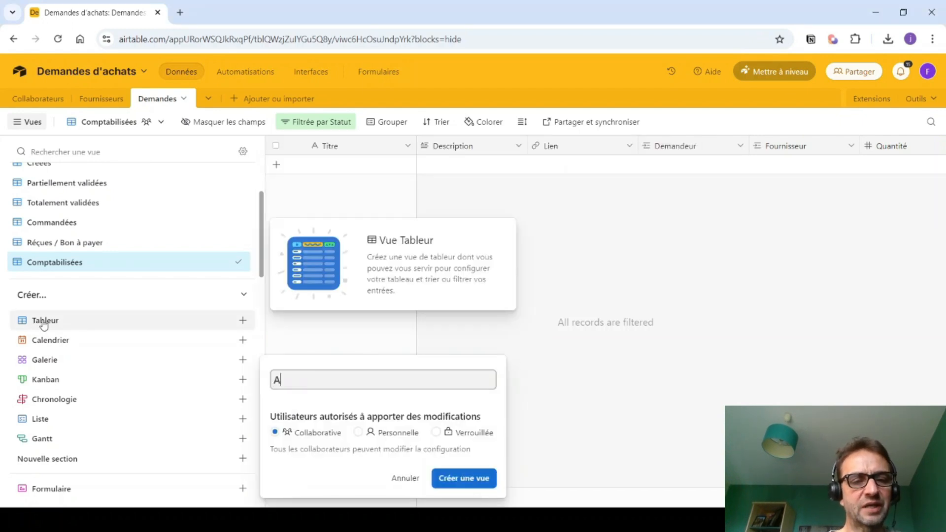
text( valider valideur1)
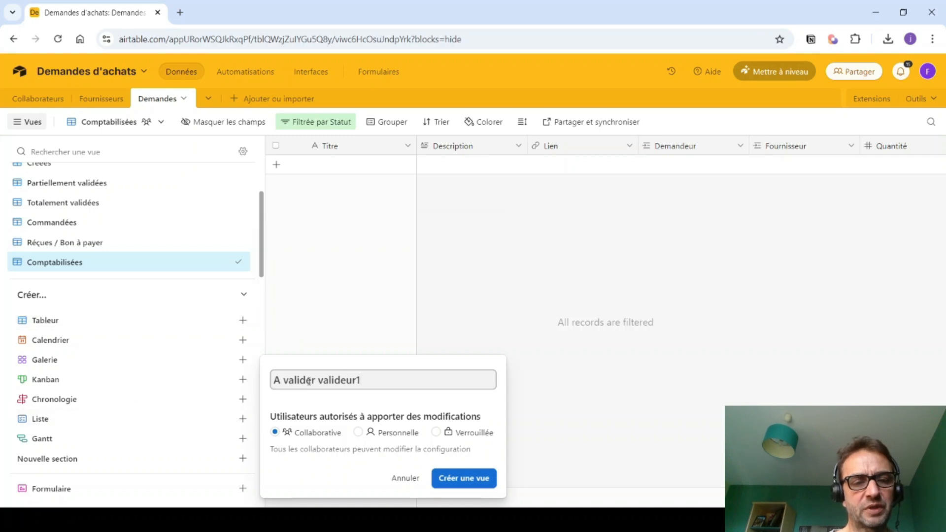
text(par)
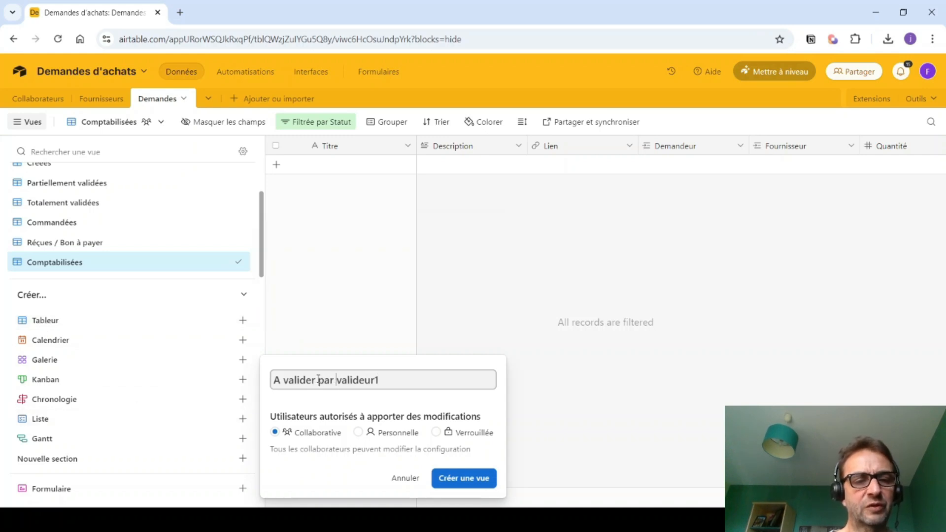
click(455, 482)
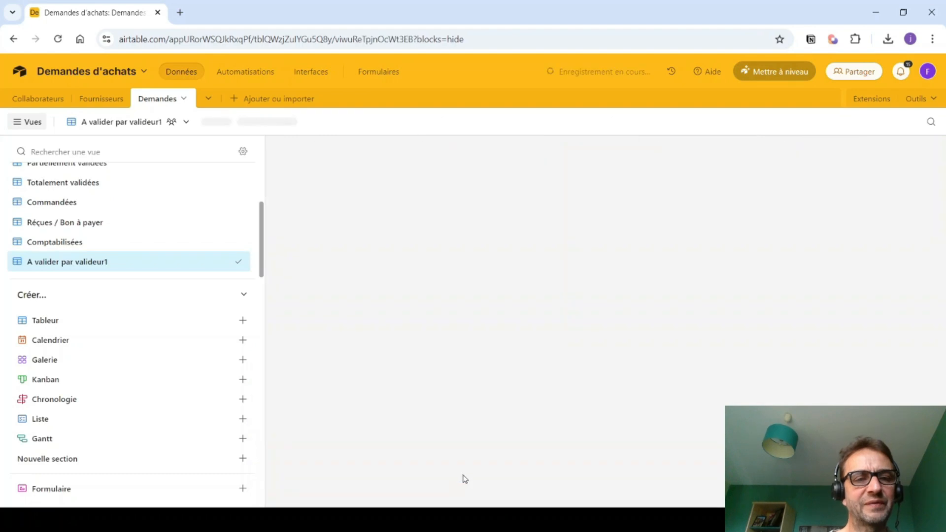
- Filter the view to demandes whose Statut is Créée
click(322, 127)
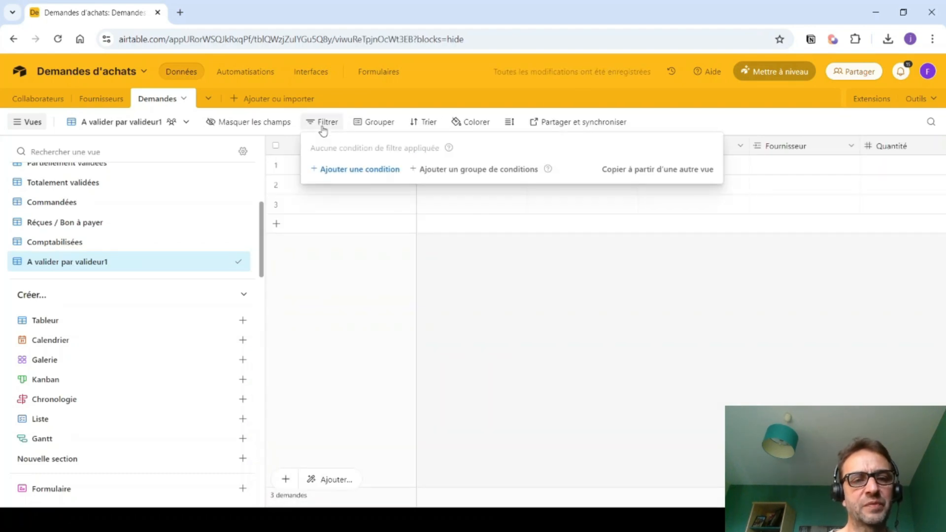
click(326, 170)
click(366, 176)
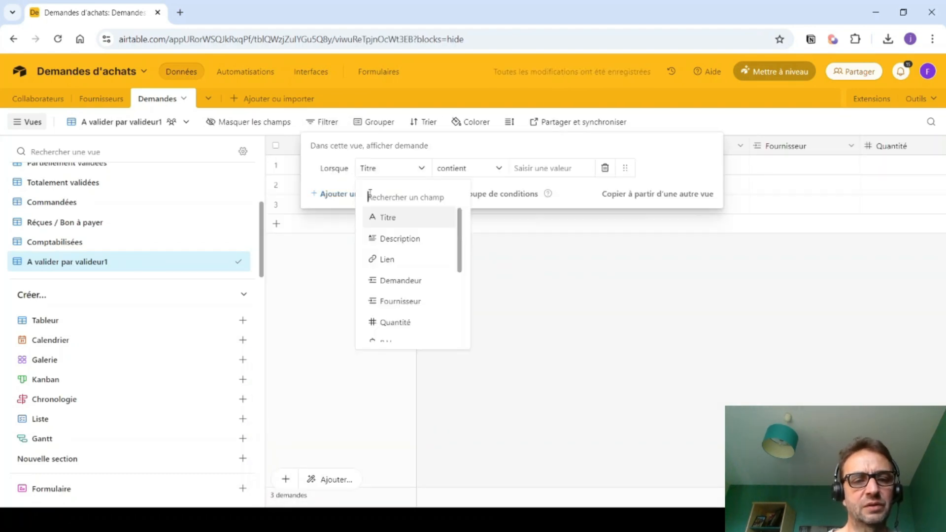
scroll(386, 272, down, 3)
click(390, 333)
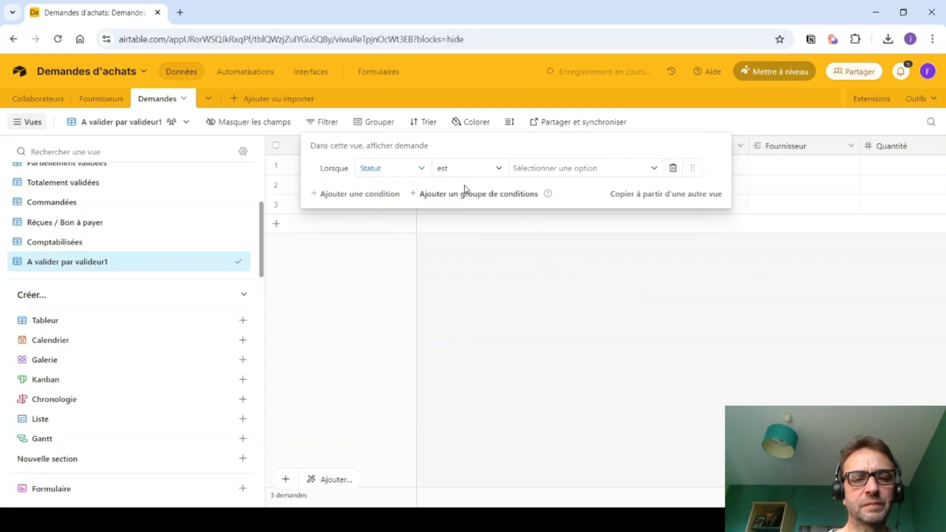
click(534, 168)
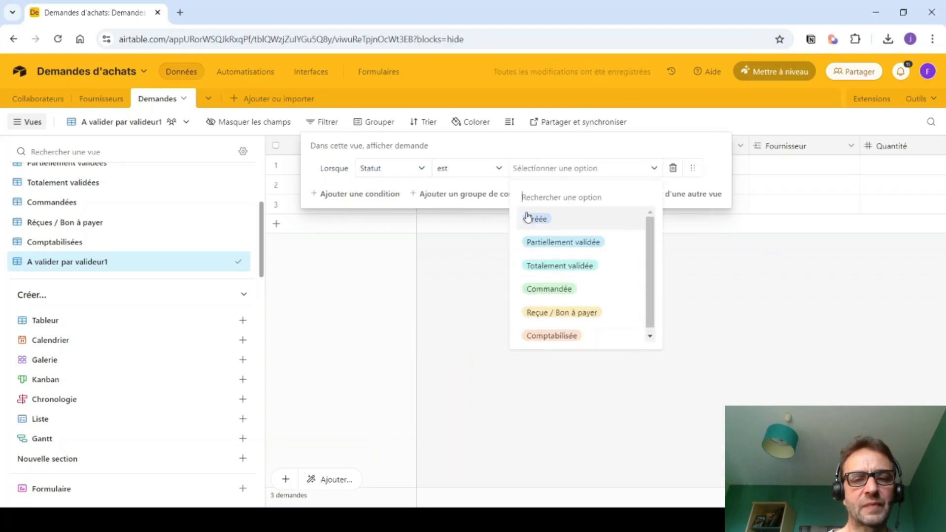
click(535, 215)
- Add a second filter requiring Valideur1 to be not empty
click(376, 195)
click(376, 197)
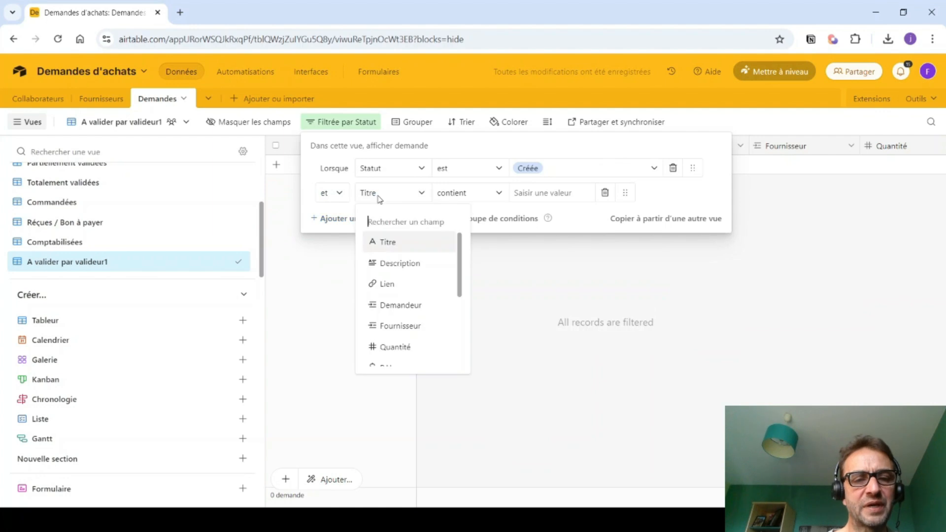
scroll(383, 251, down, 3)
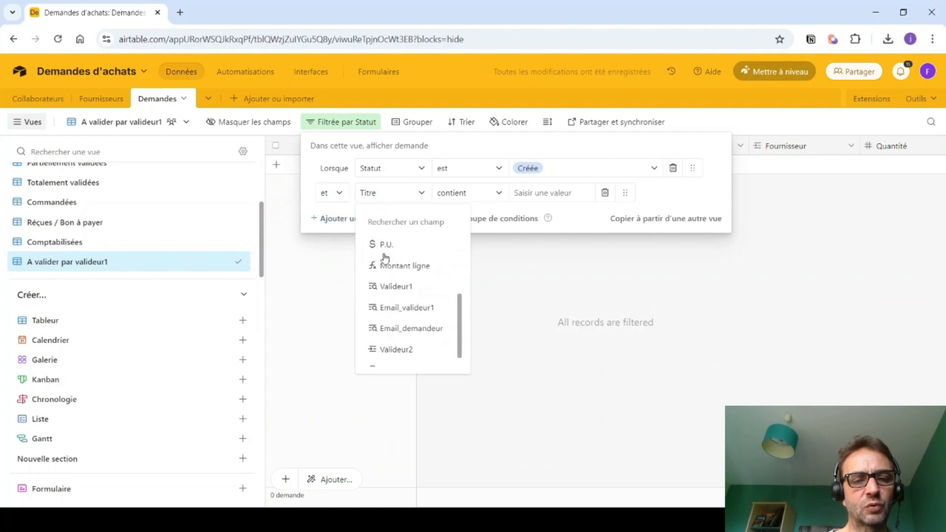
click(384, 286)
click(483, 196)
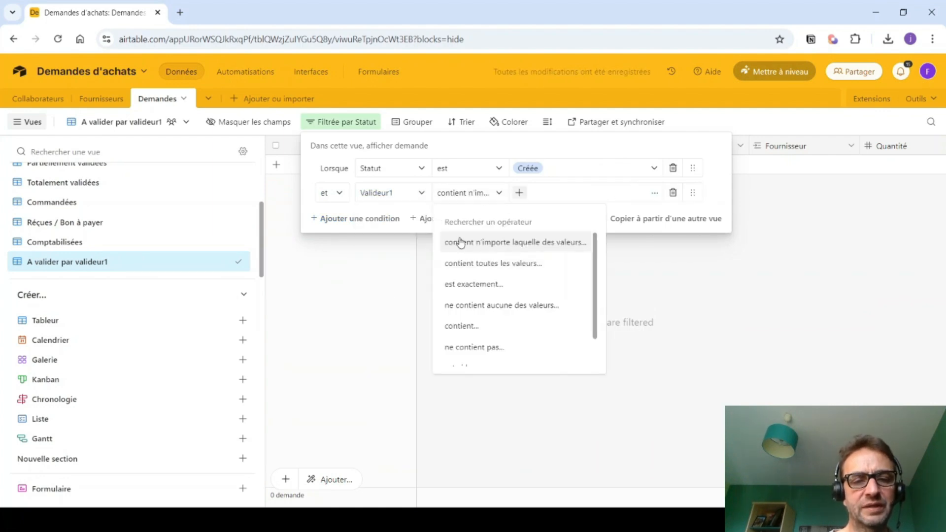
scroll(456, 247, down, 1)
click(451, 358)
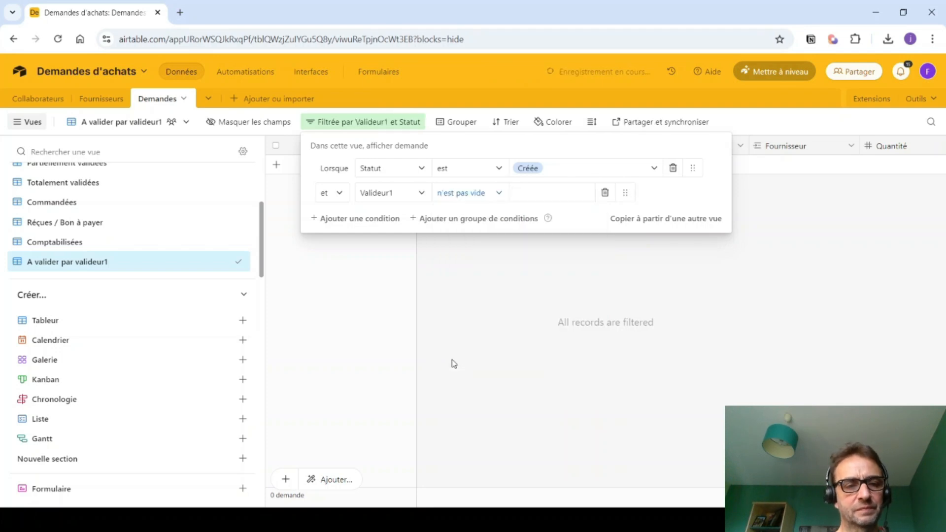
click(453, 389)
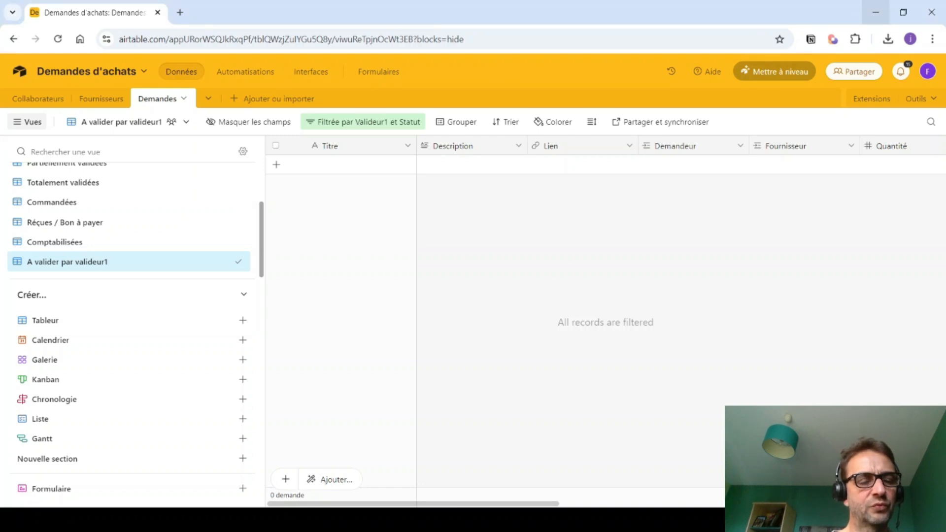
- In Automations, rename Automation 1 to 'Notification demande de validation'
click(237, 73)
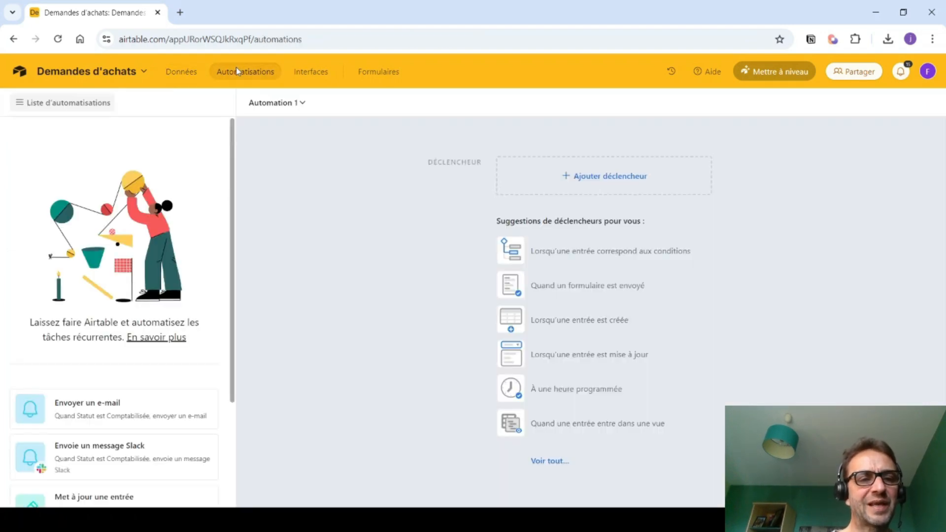
click(302, 103)
click(299, 133)
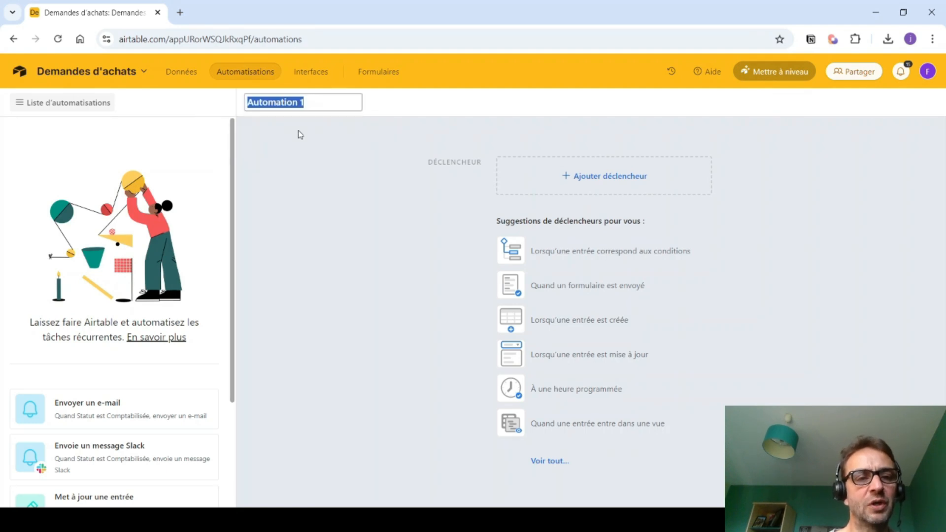
text(Notifi)
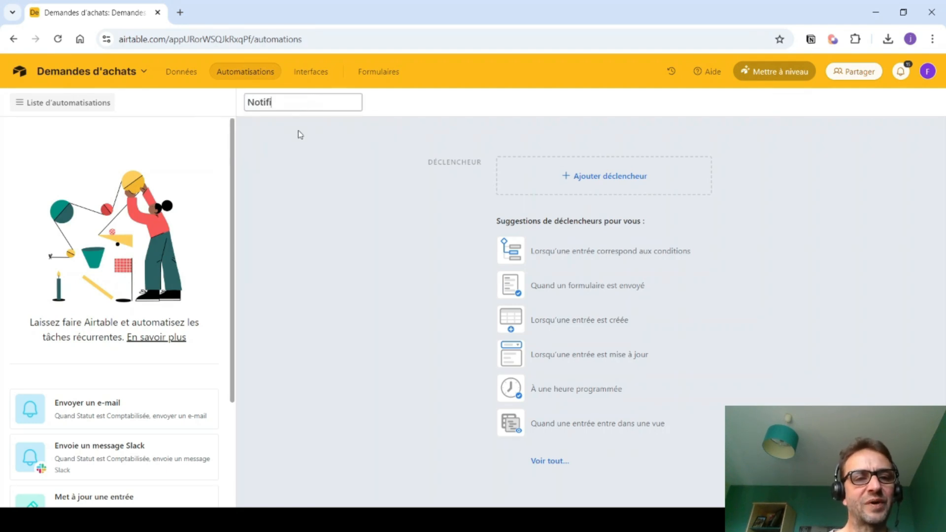
text(cation dema)
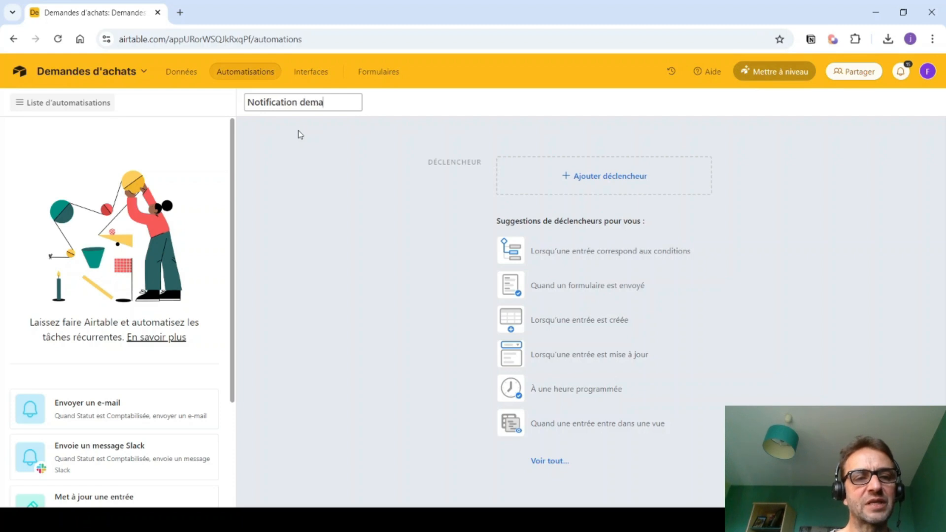
text(nde de validation)
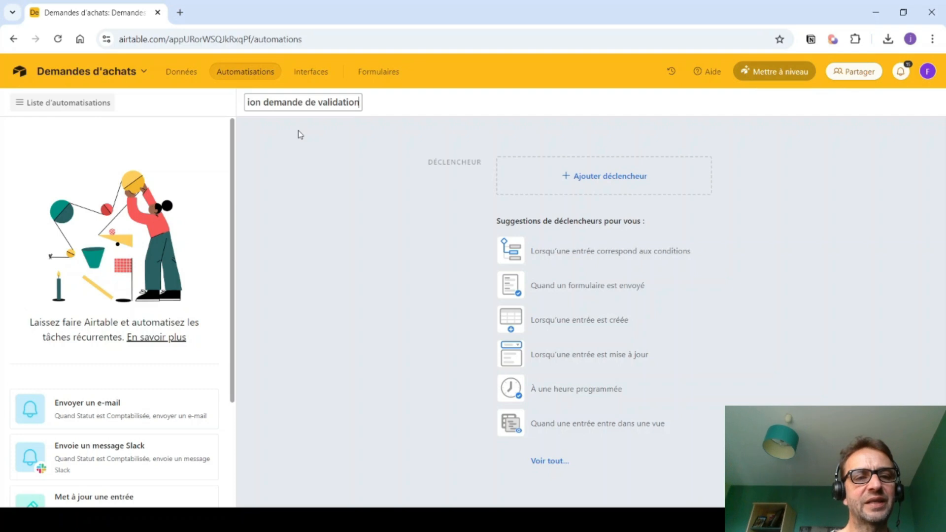
click(323, 192)
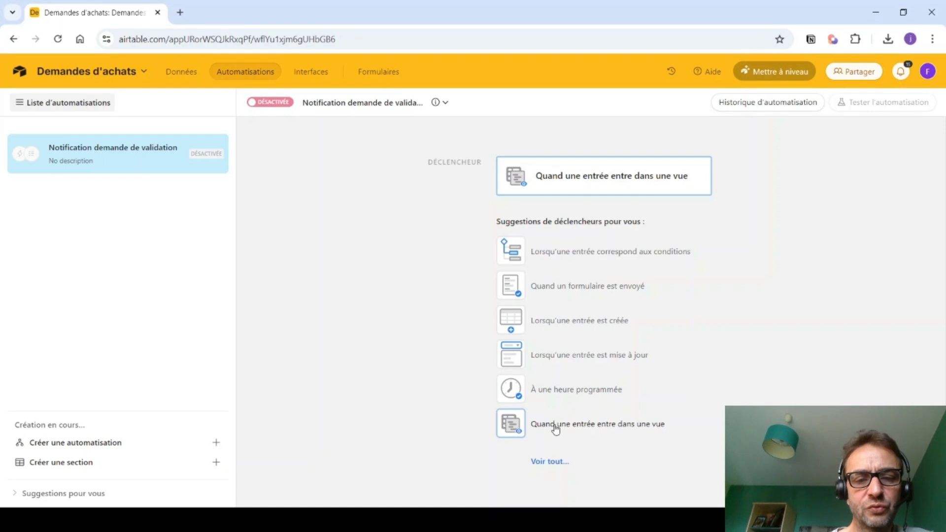
- Trigger the automation when a Demandes record enters the 'A valider par valideur1' view
click(609, 426)
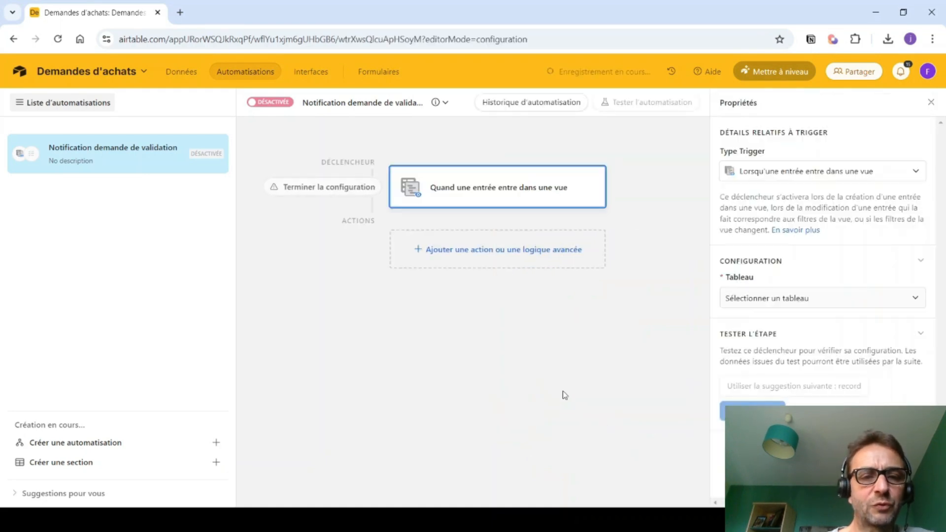
click(757, 299)
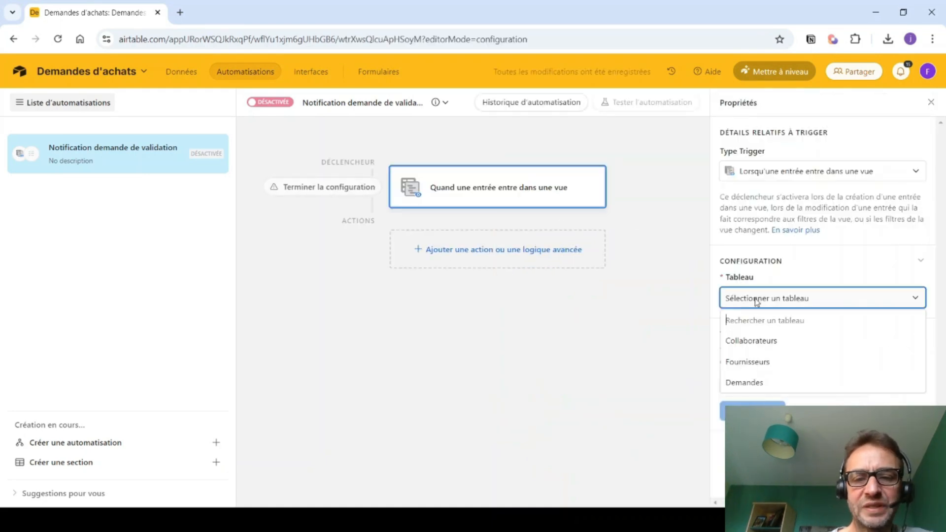
click(747, 382)
click(743, 351)
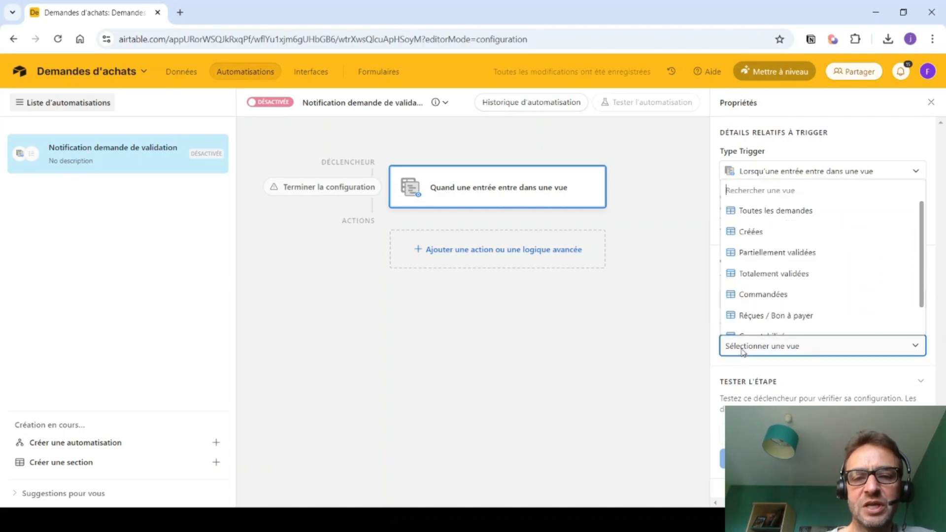
scroll(751, 329, down, 3)
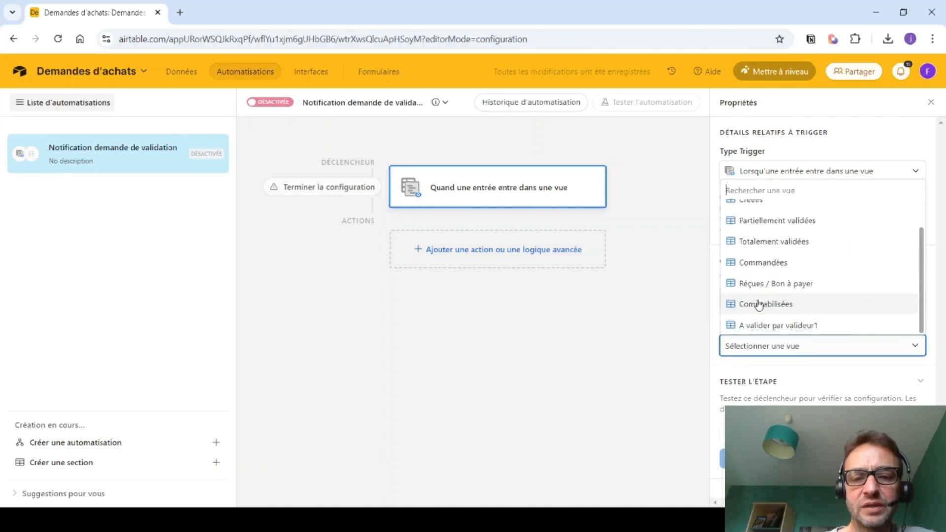
click(754, 327)
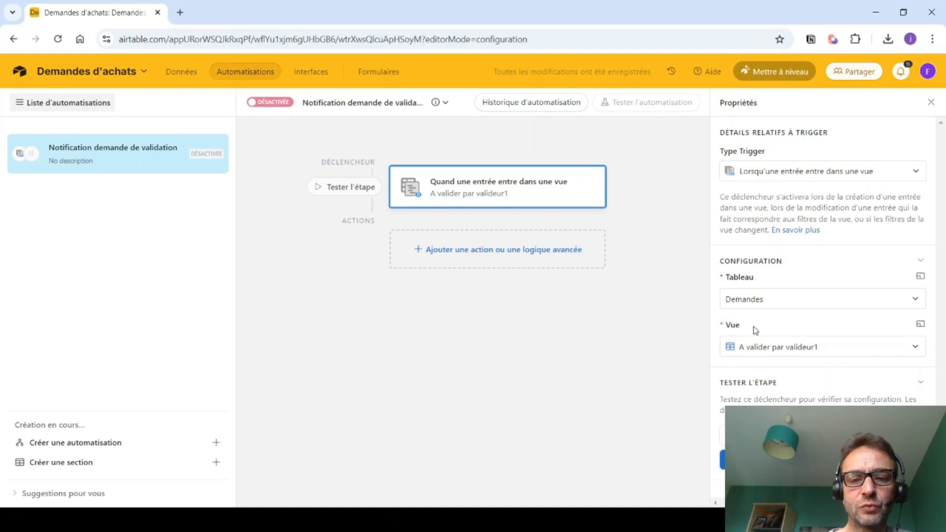
click(496, 252)
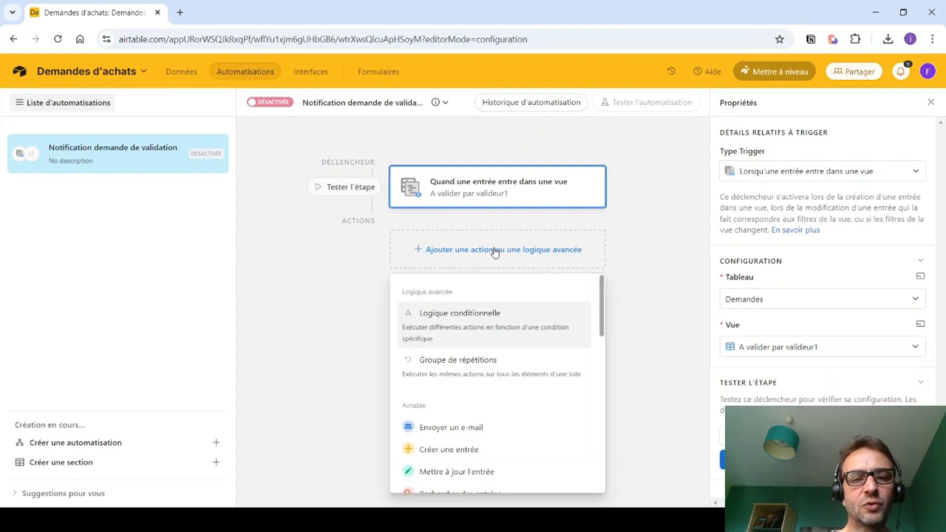
- Add a send-email action described 'Notif. demande à valider'
click(465, 432)
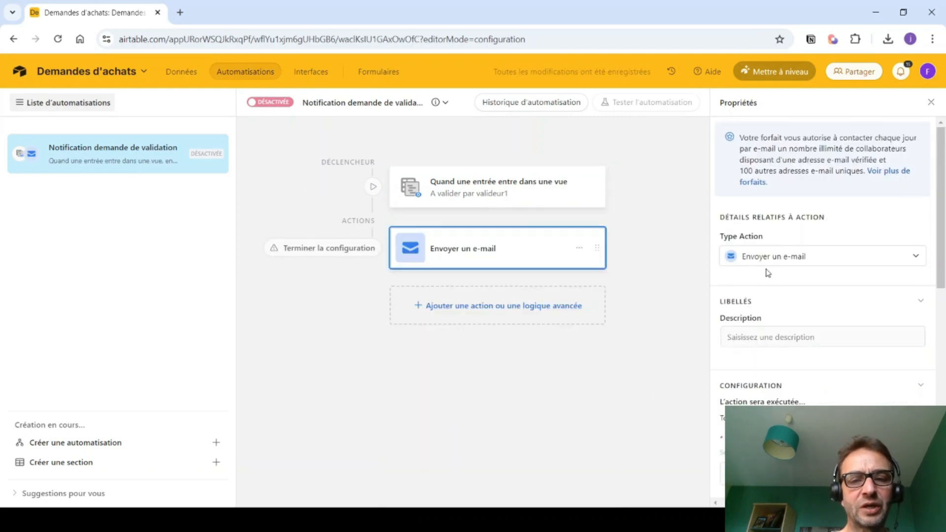
click(755, 338)
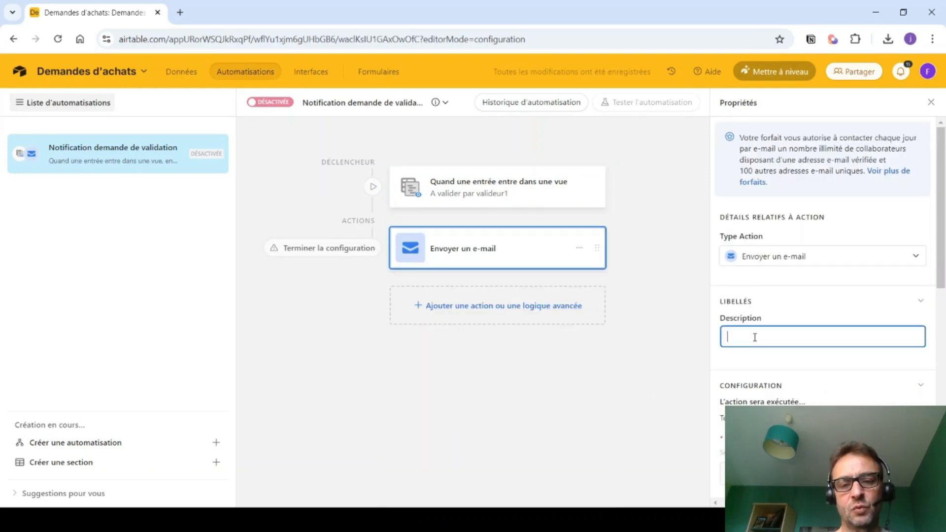
text(Noti)
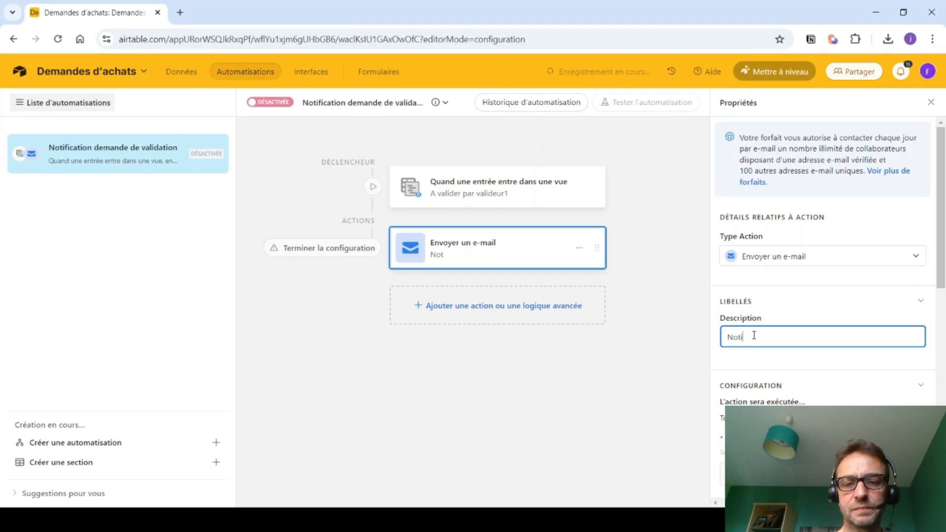
text(f. demand)
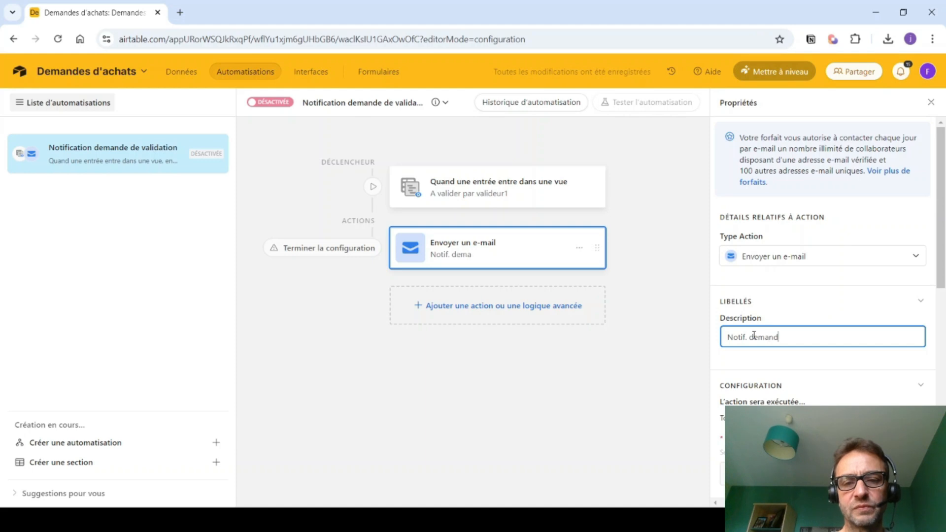
text(e à valider)
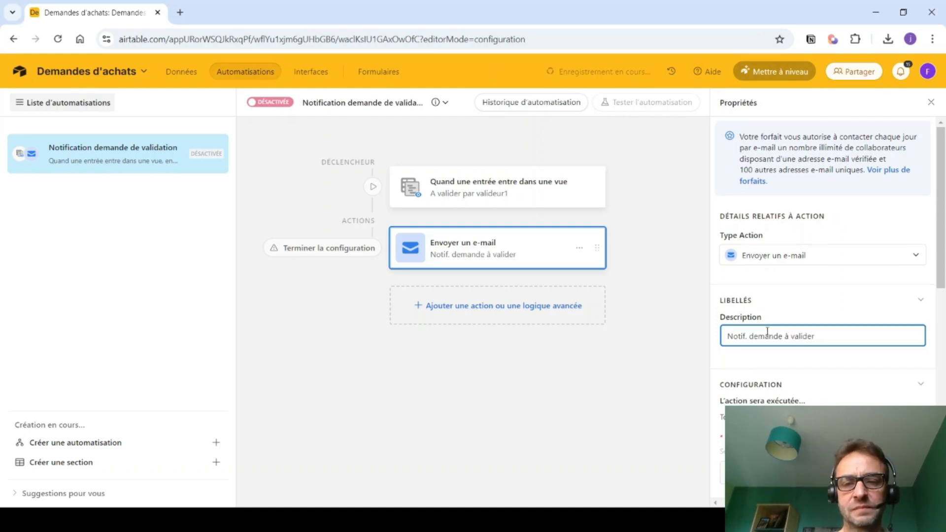
- Set the e-mail recipient to the triggering record's Email_valideur1 value
scroll(833, 321, down, 3)
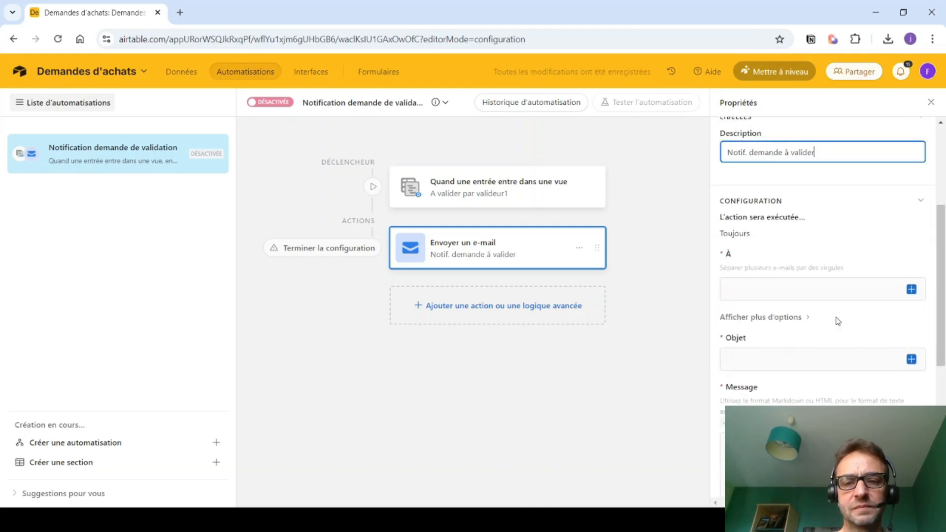
click(911, 290)
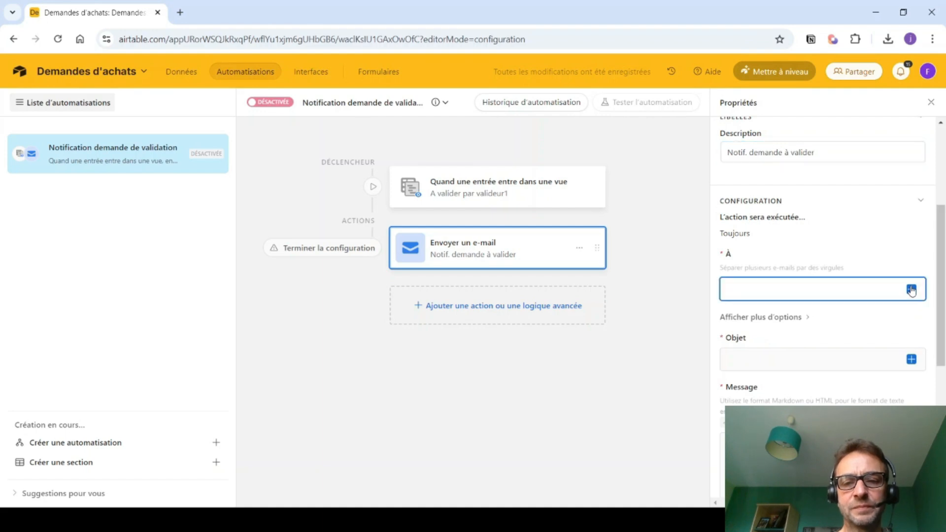
scroll(788, 406, down, 5)
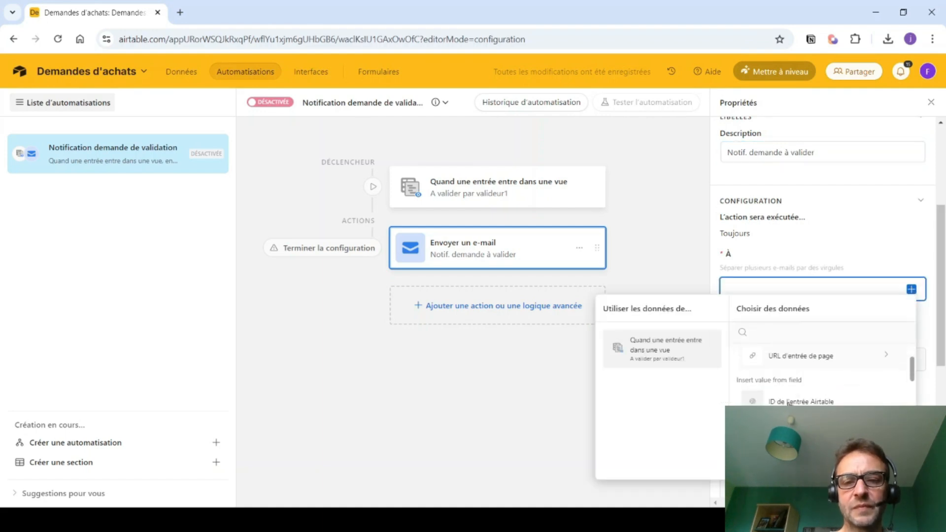
scroll(818, 375, down, 3)
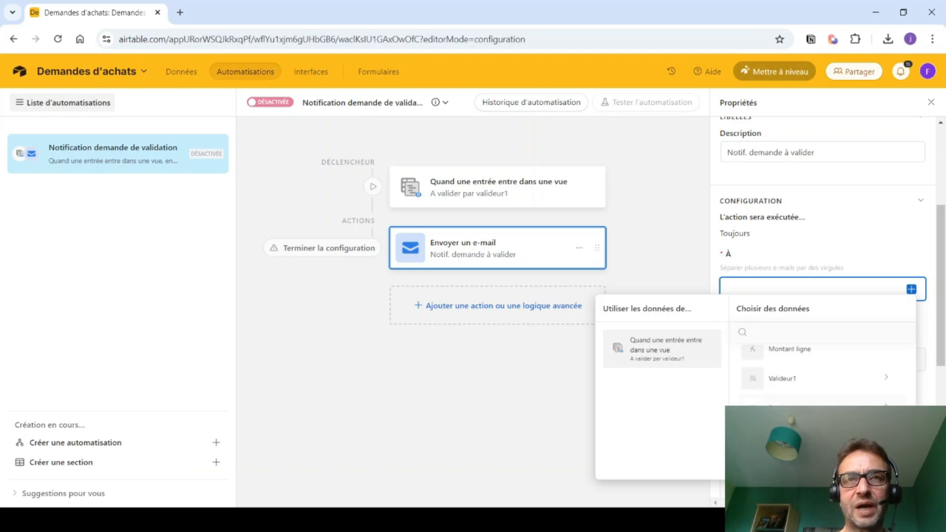
click(818, 410)
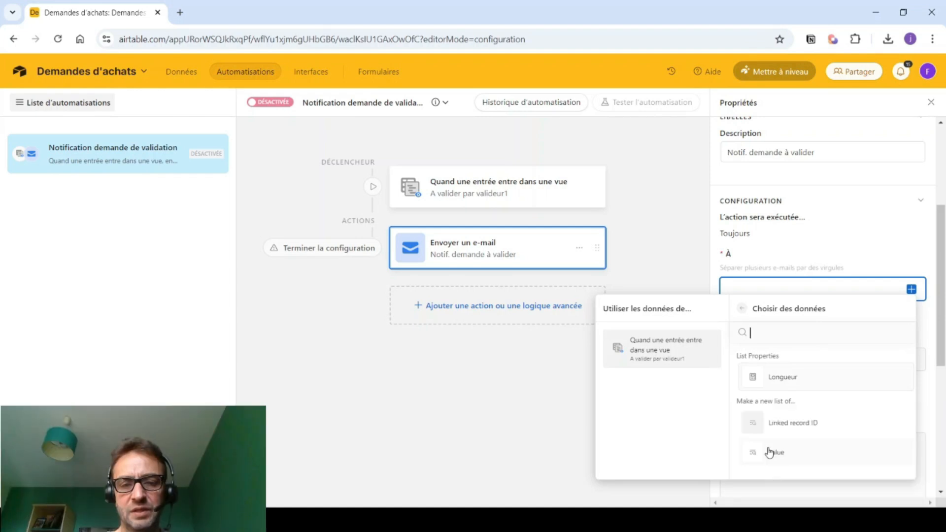
click(770, 453)
click(734, 351)
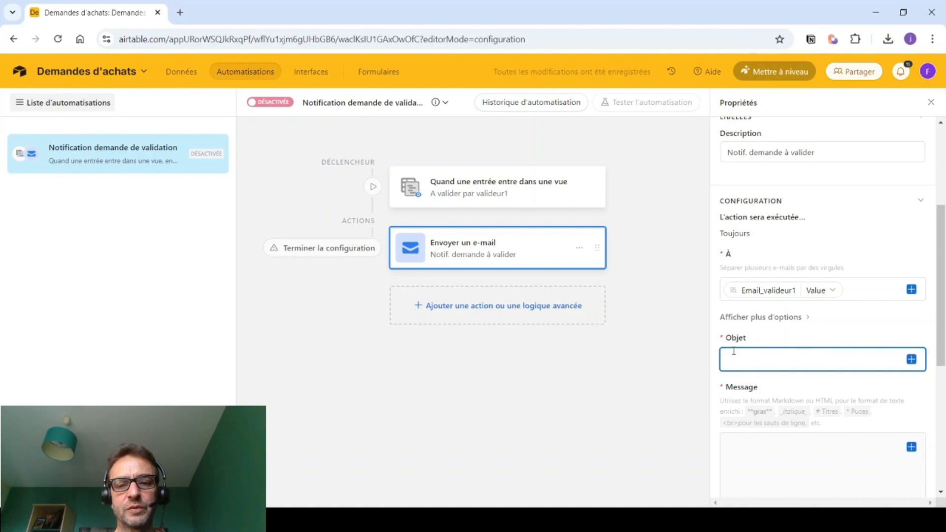
- Set subject 'Demande d'achat à valider' and start the message with 'Bonjour, Vous avez une demande d'achat à valider.'
text(Dem)
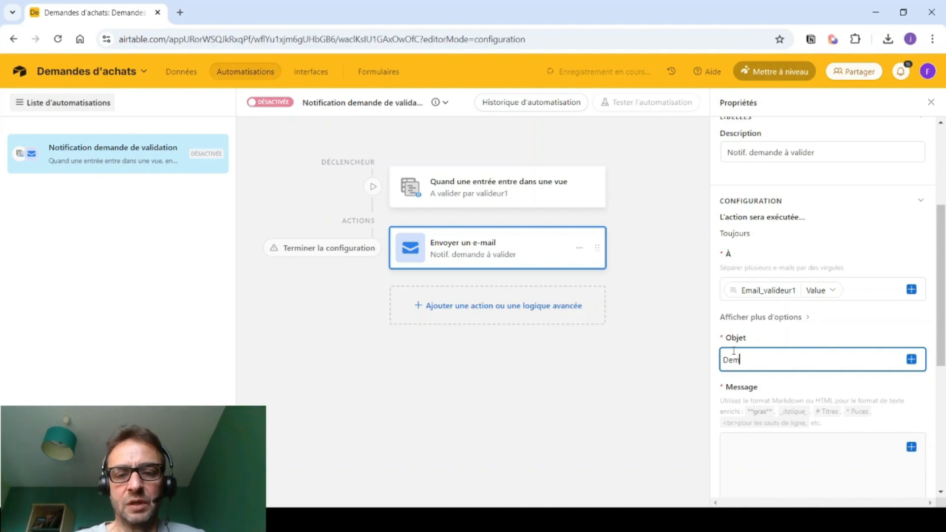
text(ande d'ac)
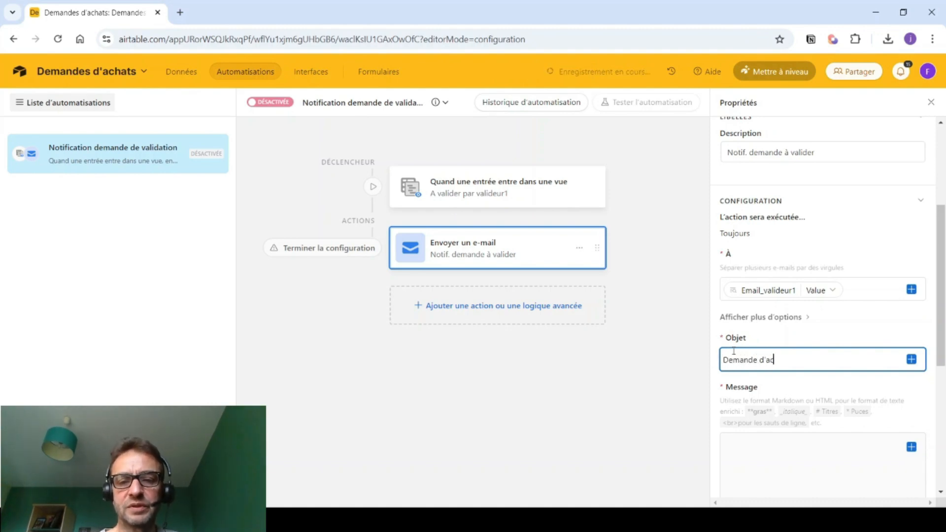
text(hat à valider)
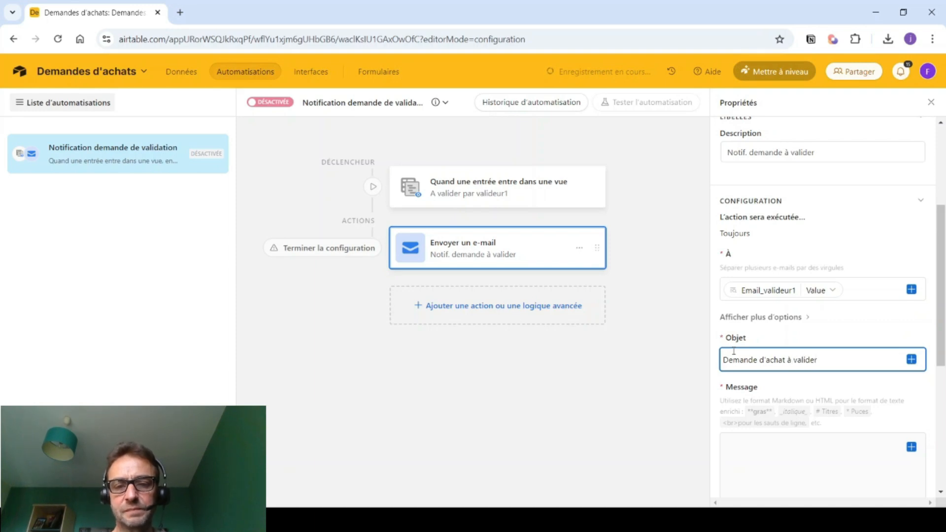
click(732, 446)
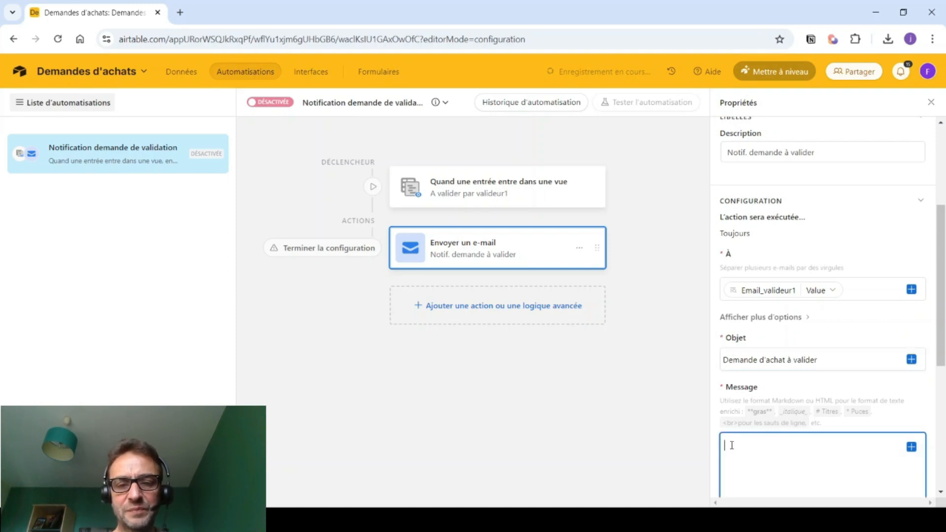
text(Bonjou)
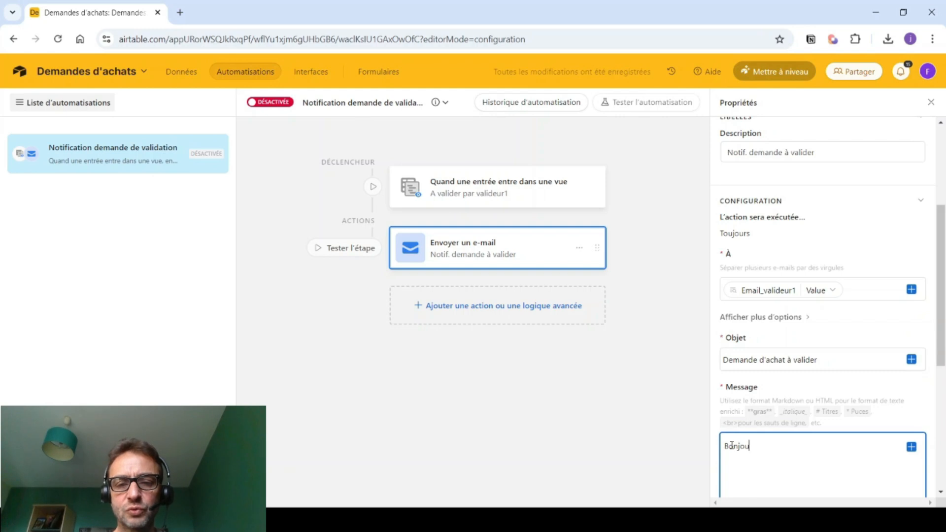
text(r,)
key(Return)
text(Bonjour, )
text(Vo)
text(us avez une demande d'acha)
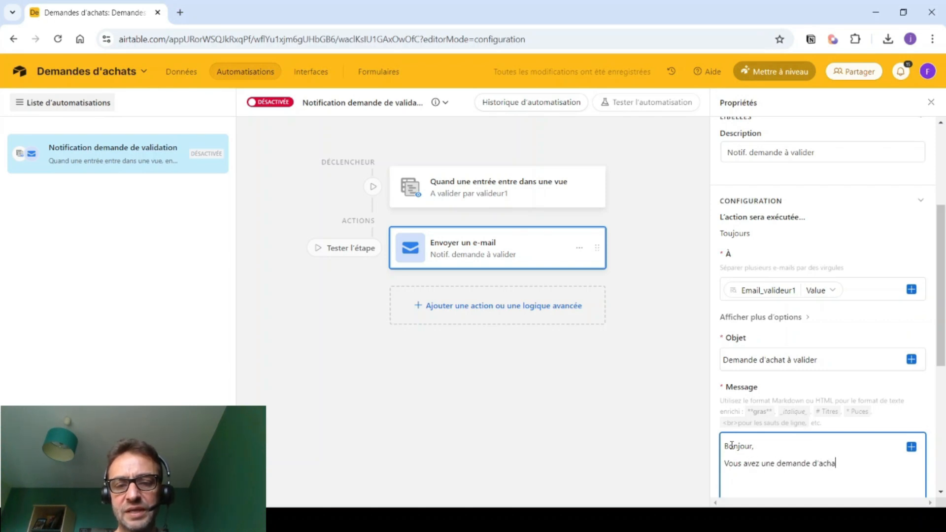
text(t à valider. Comte)
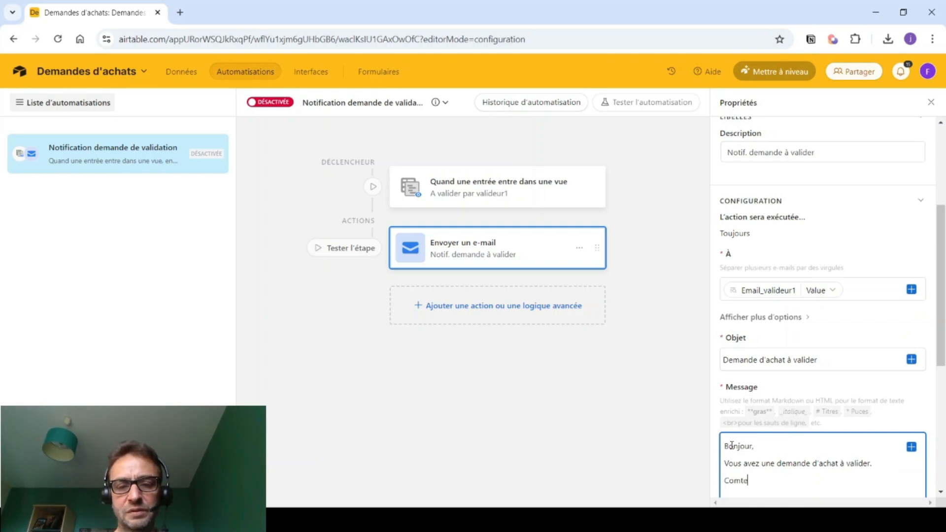
text(nu)
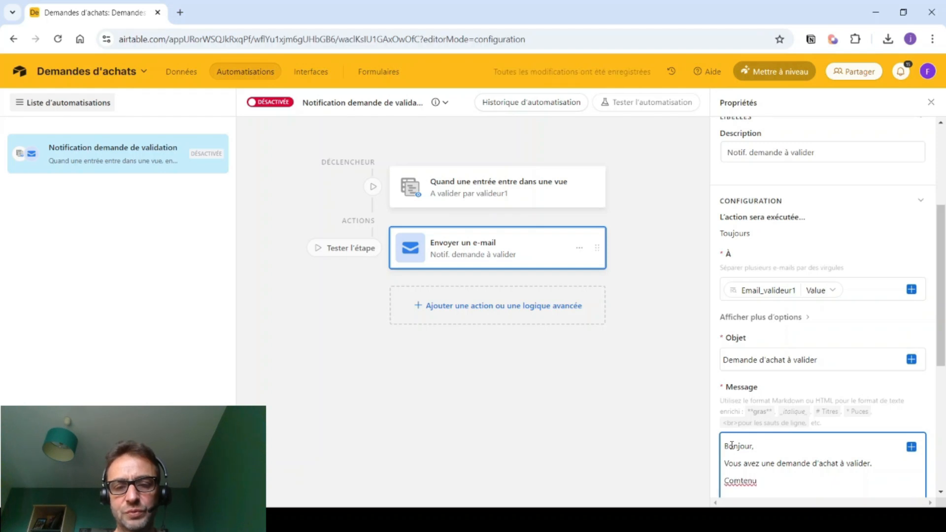
key(BackSpace)
key(BackSpace)
key(BackSpace)
key(BackSpace)
key(BackSpace)
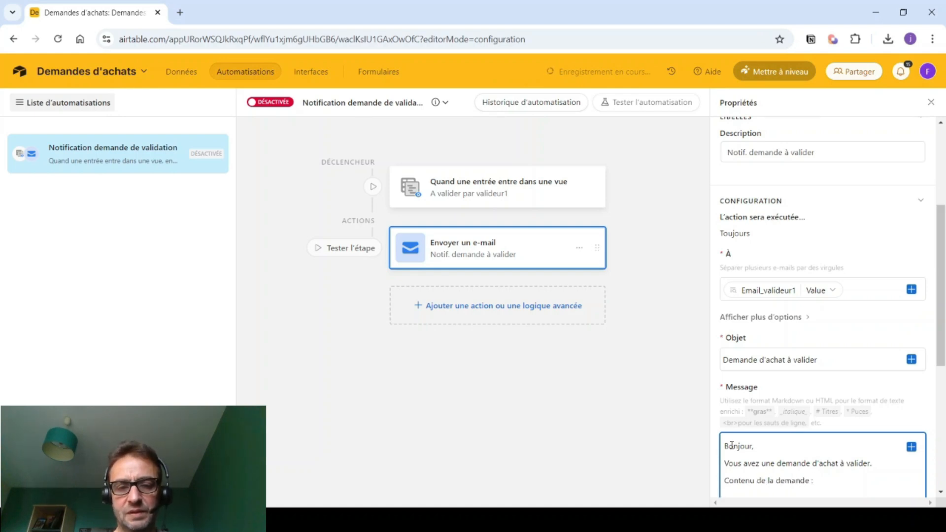
scroll(737, 434, down, 3)
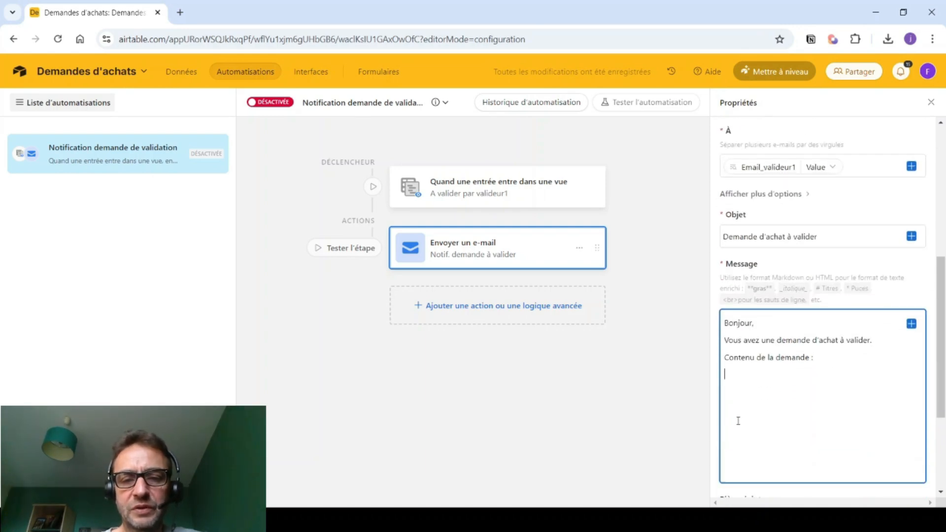
- Insert the Titre field into the message, wrapped in ** for bold
click(911, 324)
scroll(804, 281, down, 2)
click(772, 298)
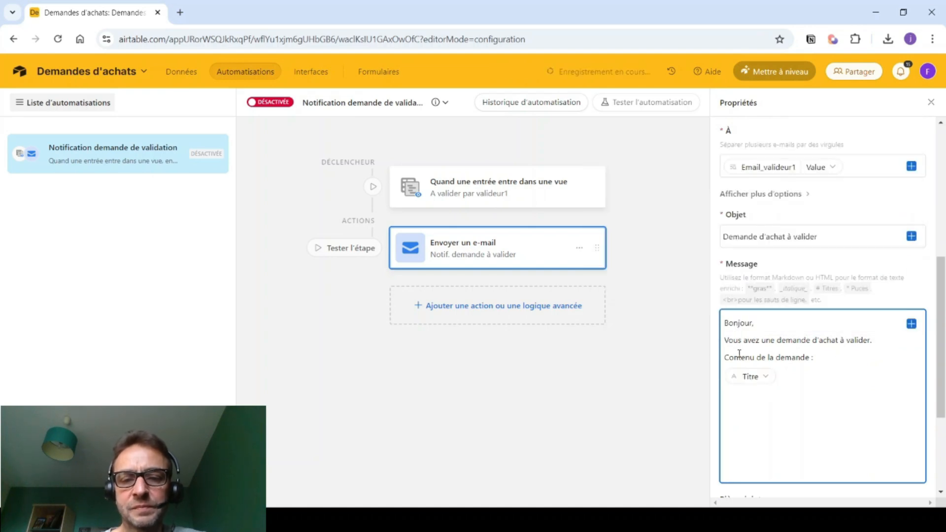
click(723, 375)
text(**)
click(787, 376)
text(**)
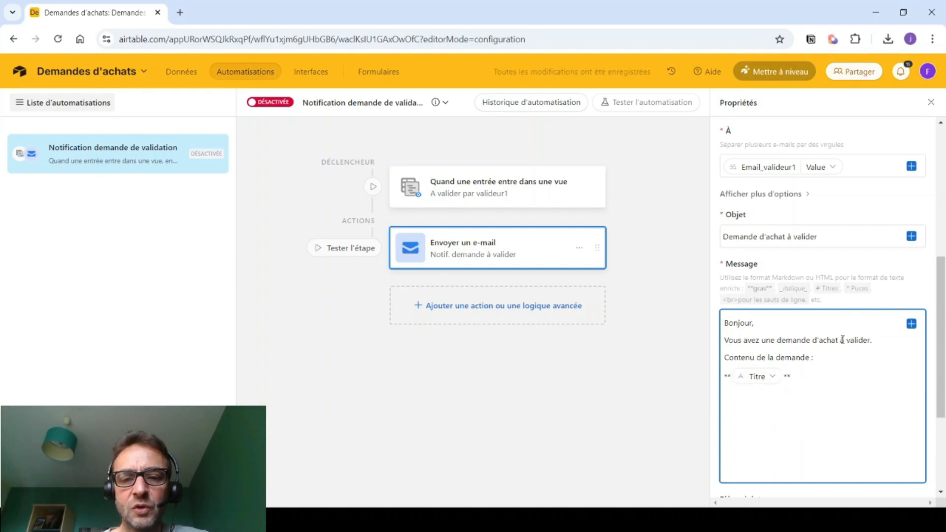
- Insert the Description and Demandeur fields into the message
click(911, 324)
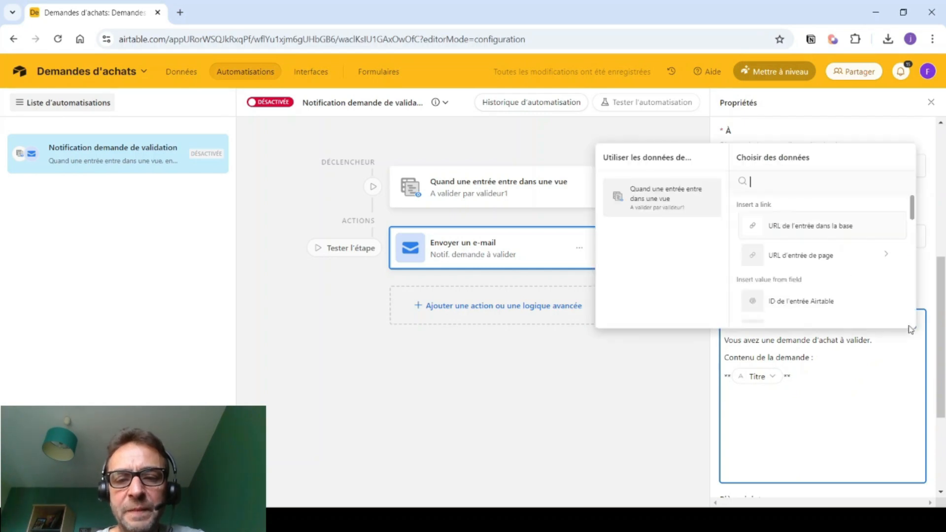
scroll(815, 283, down, 3)
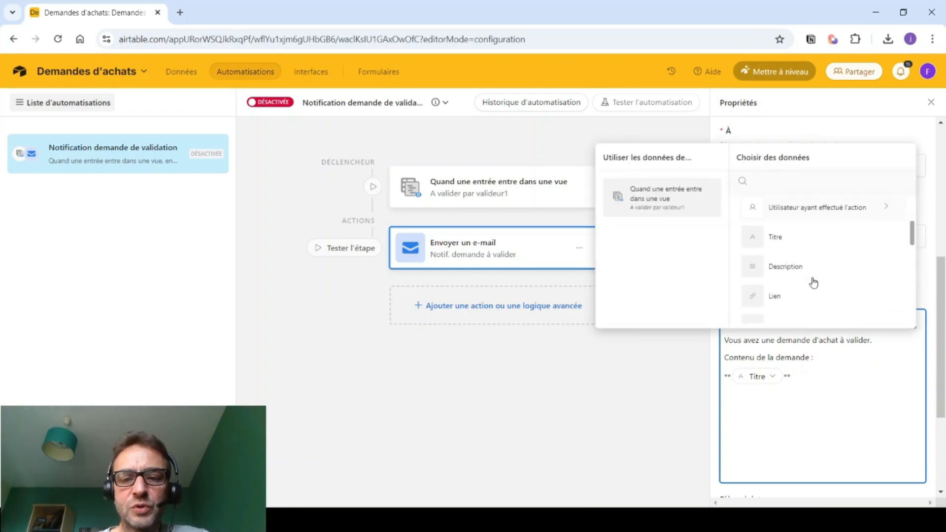
click(787, 267)
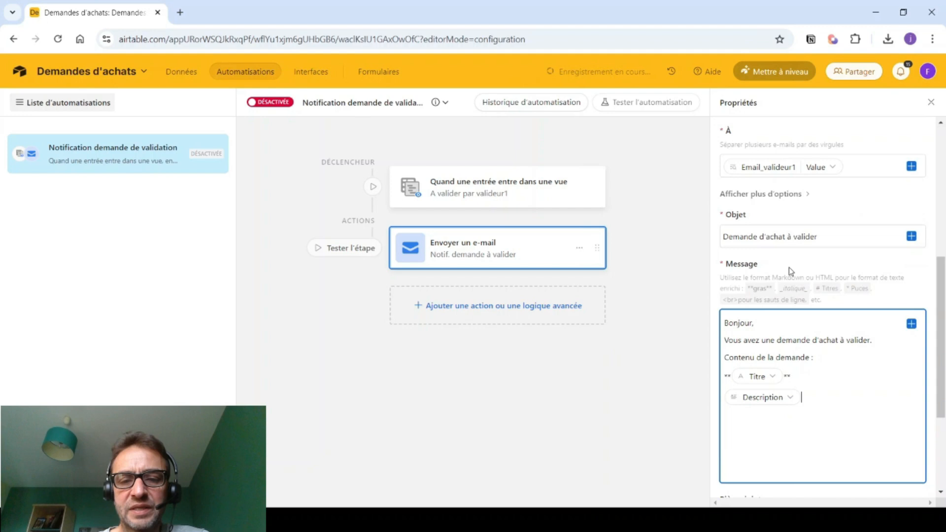
click(911, 324)
scroll(818, 288, down, 3)
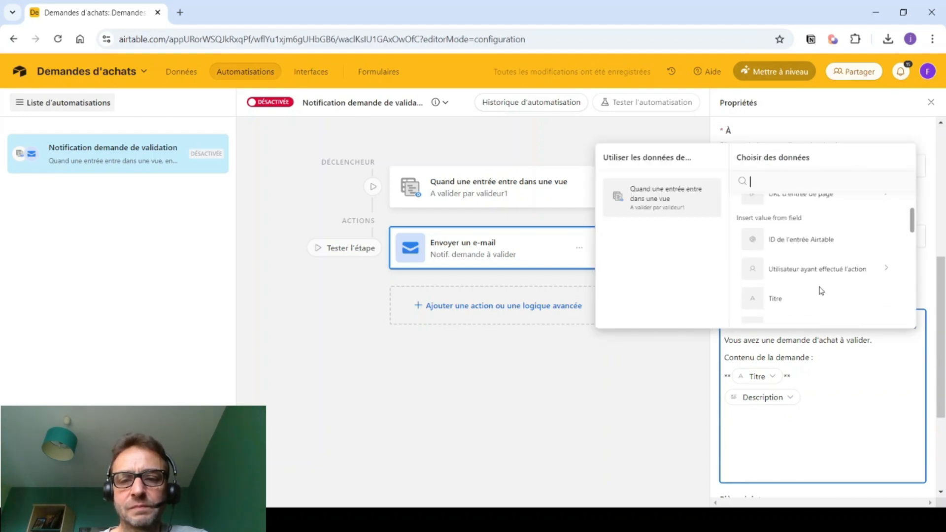
scroll(807, 288, down, 2)
scroll(801, 283, down, 3)
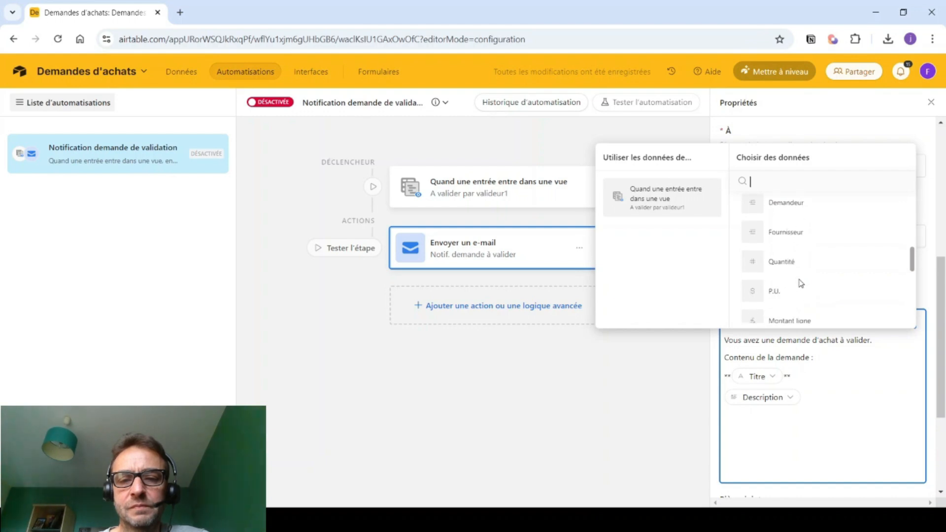
click(769, 206)
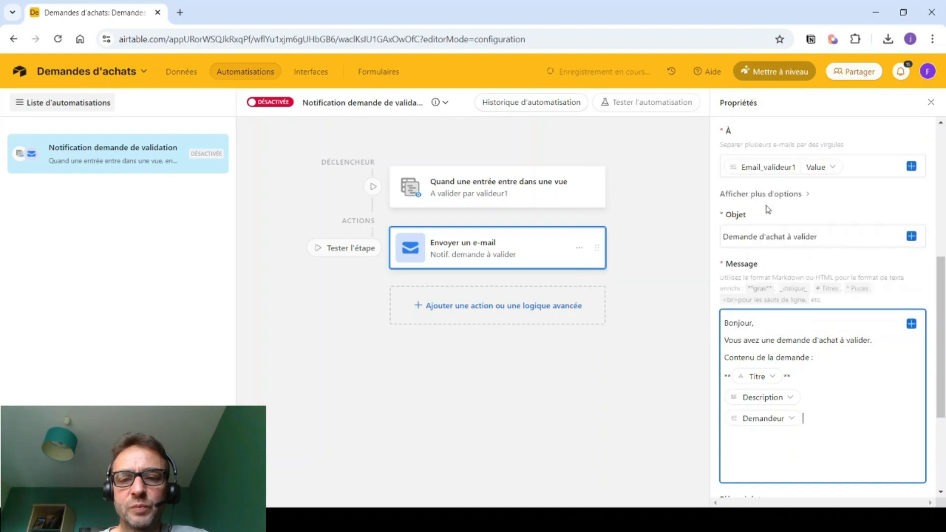
- Add a Demandeur field on a new line under 'Contenu de la demande :'
click(744, 421)
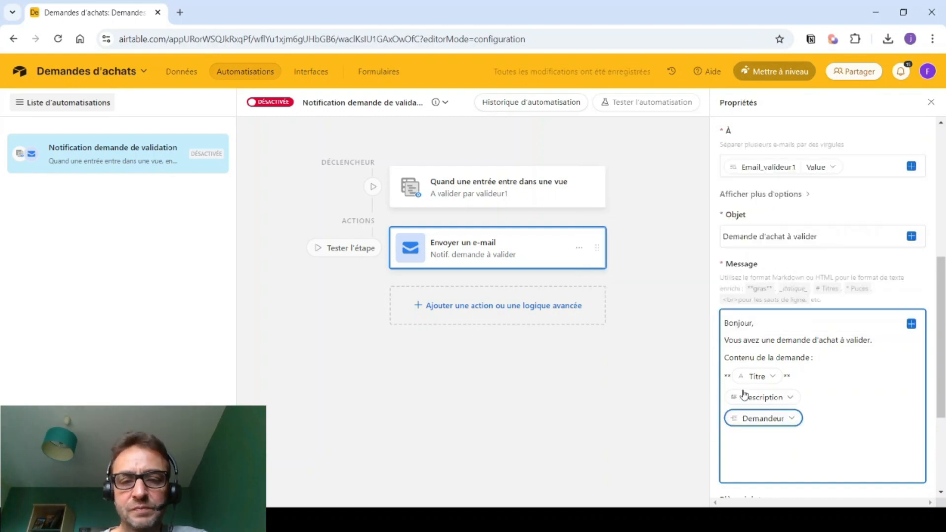
click(819, 418)
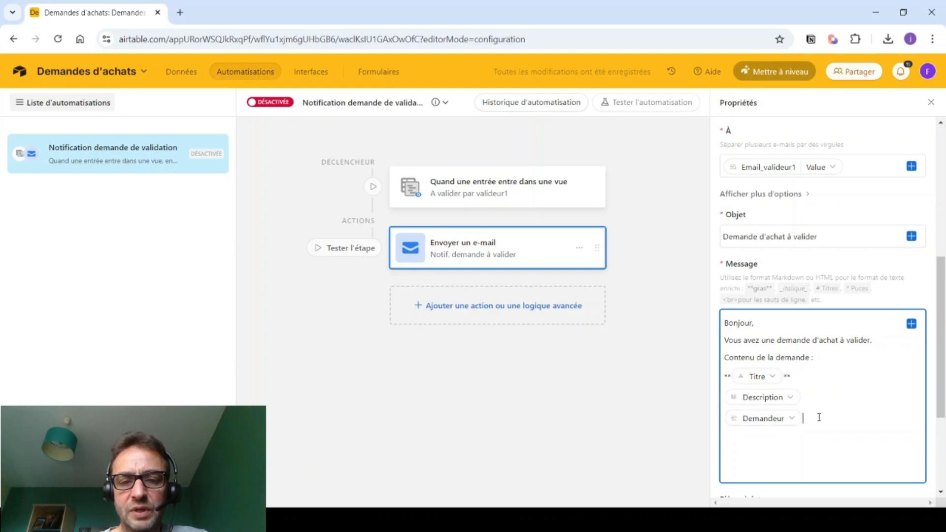
click(734, 421)
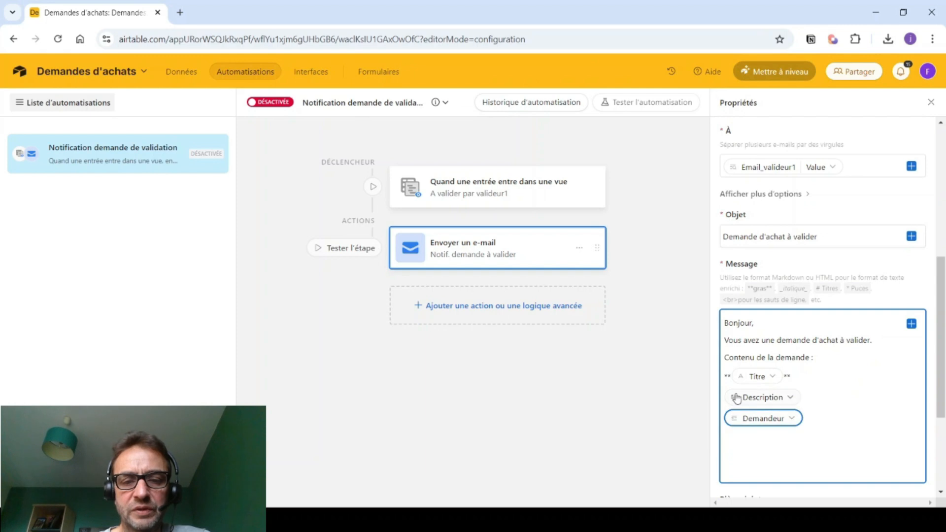
double_click(792, 423)
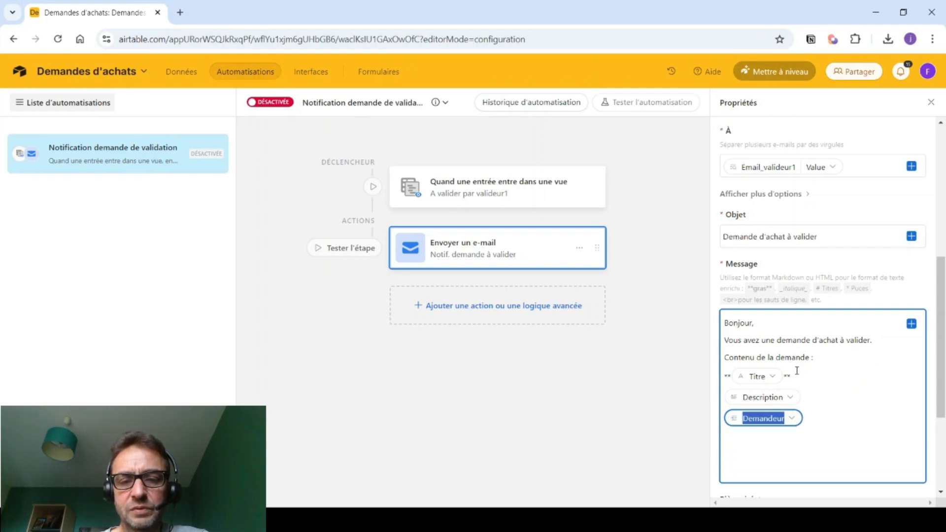
click(831, 360)
key(Return)
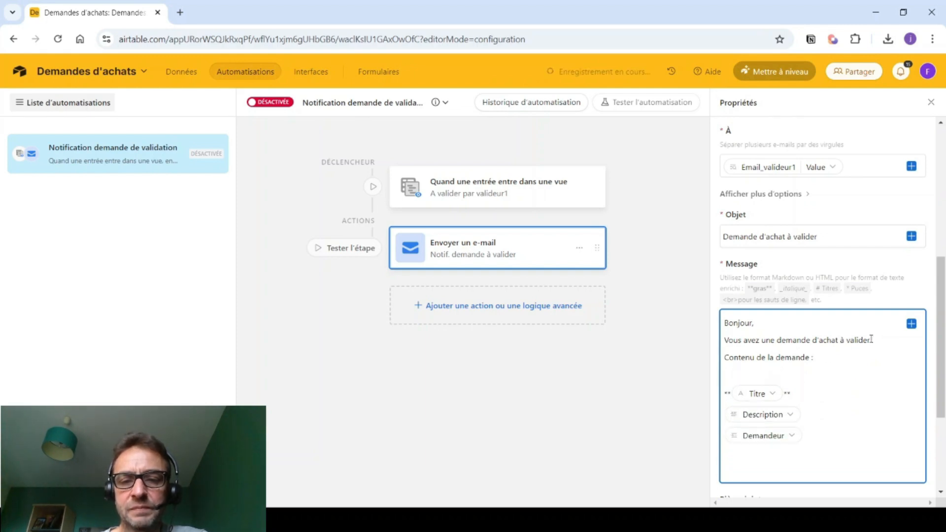
click(912, 325)
scroll(784, 273, down, 5)
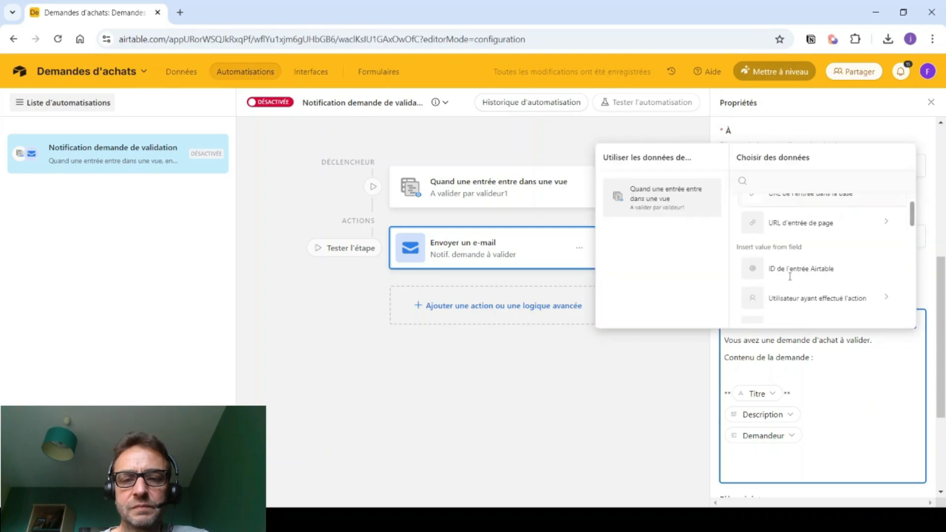
click(769, 278)
click(802, 438)
key(BackSpace)
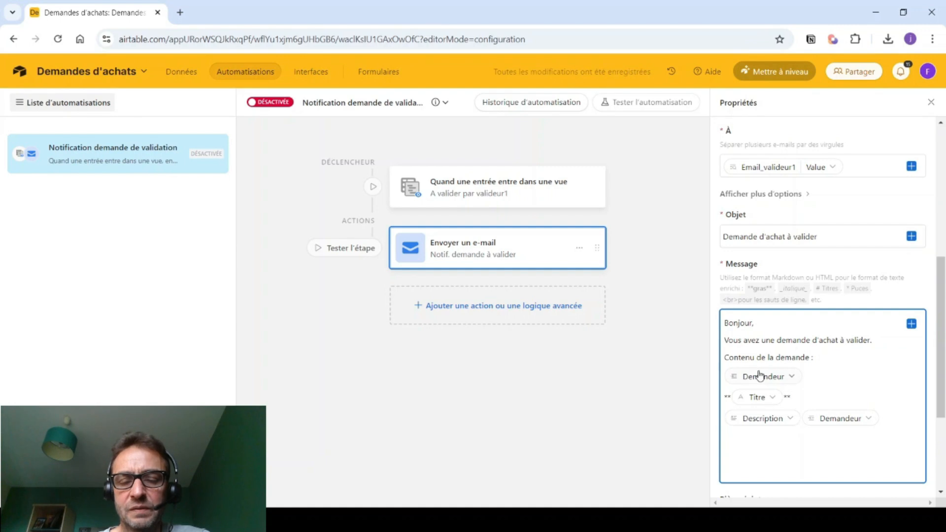
- Make the intro end with 'à valider pour' followed by the Demandeur field
click(875, 340)
key(BackSpace)
text(pour)
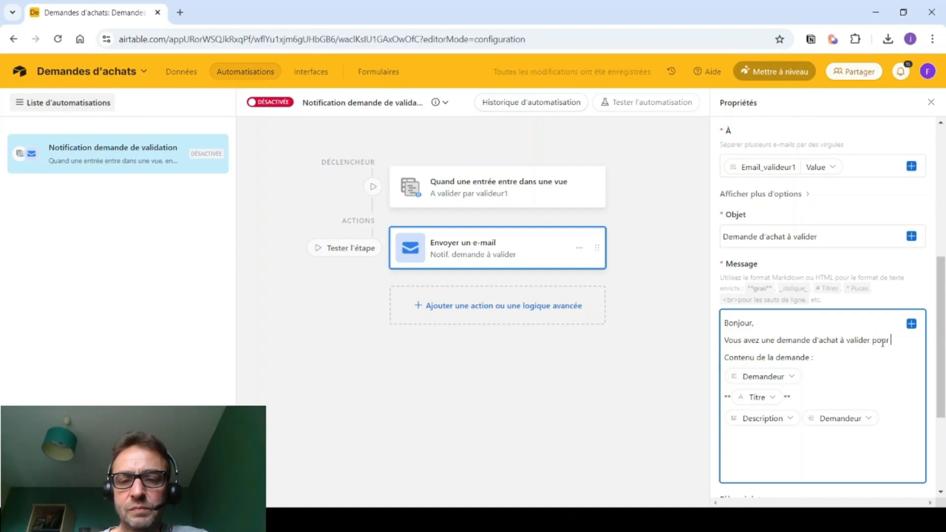
click(911, 325)
scroll(803, 289, down, 3)
scroll(794, 278, down, 2)
click(785, 266)
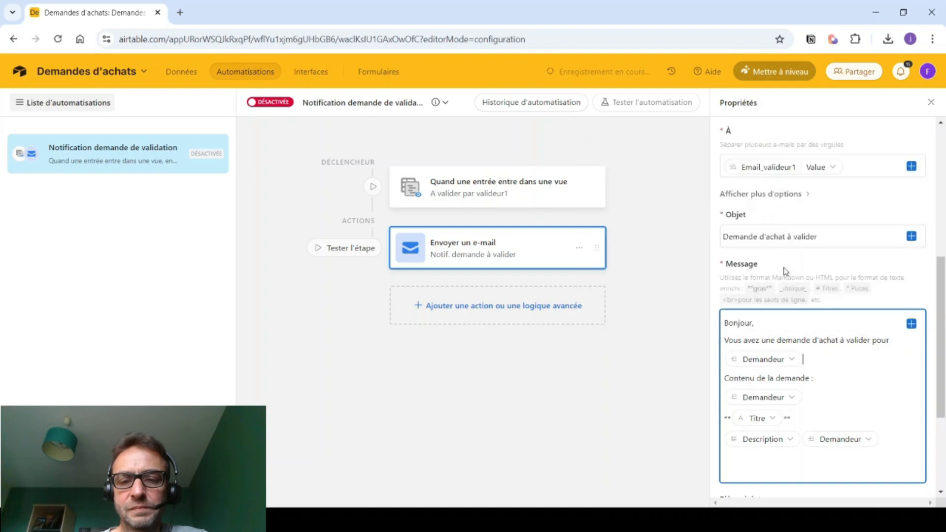
- Delete the duplicate Demandeur fields from the message
click(806, 398)
key(BackSpace)
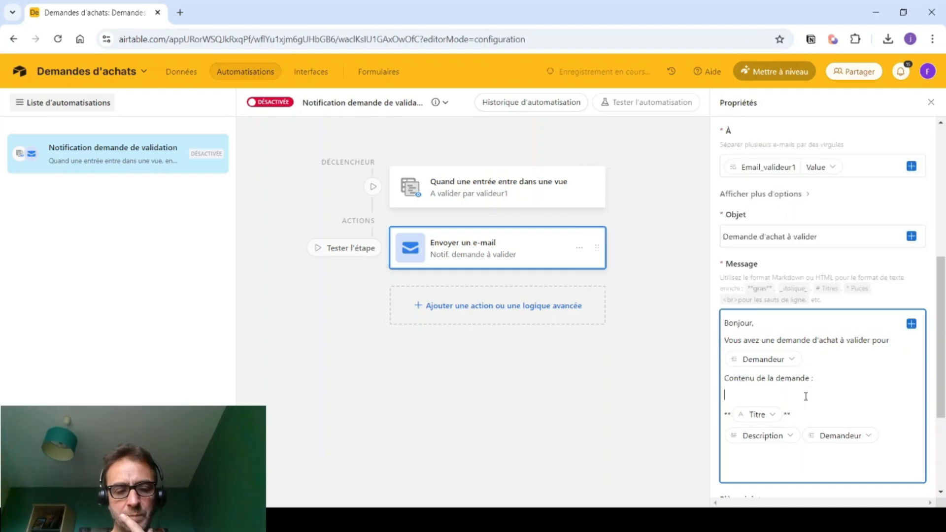
click(897, 436)
key(BackSpace)
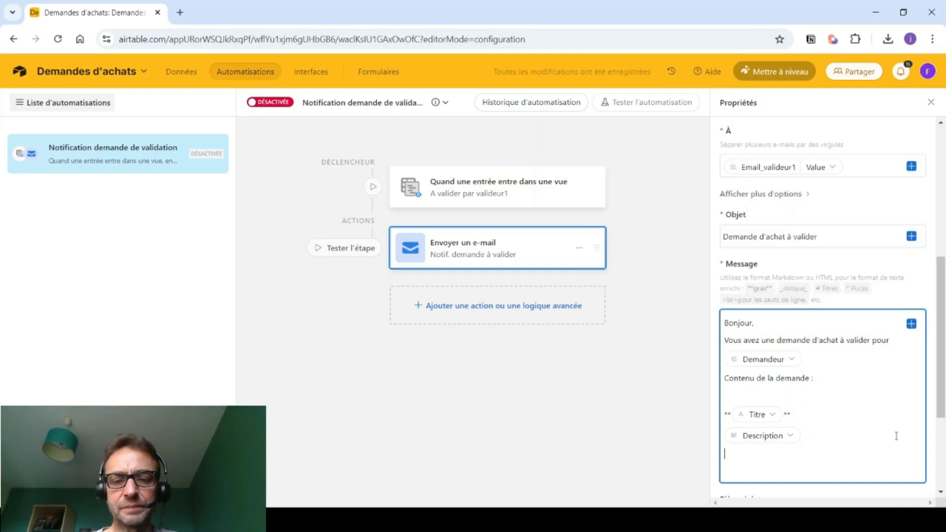
- Add a line with Quantité * P.U. soit Montant ligne fields
click(911, 325)
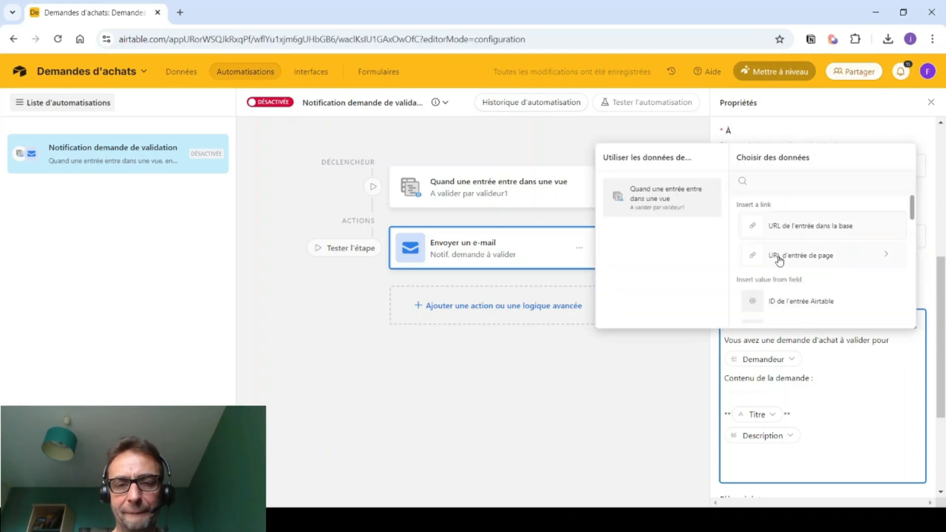
scroll(781, 261, down, 2)
scroll(780, 261, down, 4)
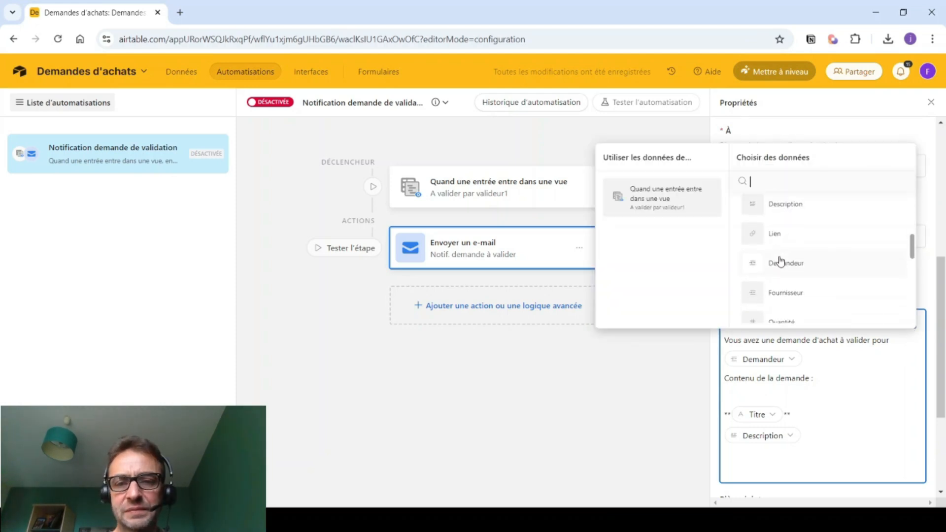
click(781, 261)
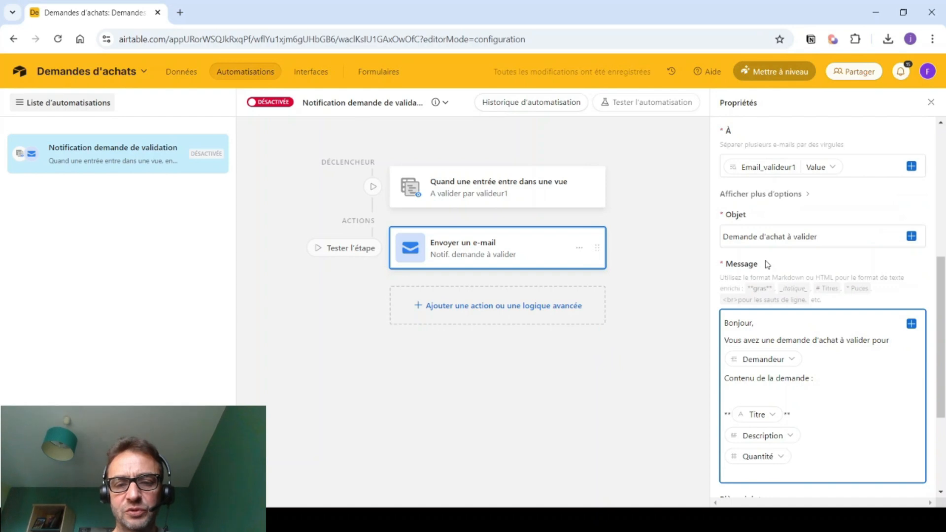
text(*)
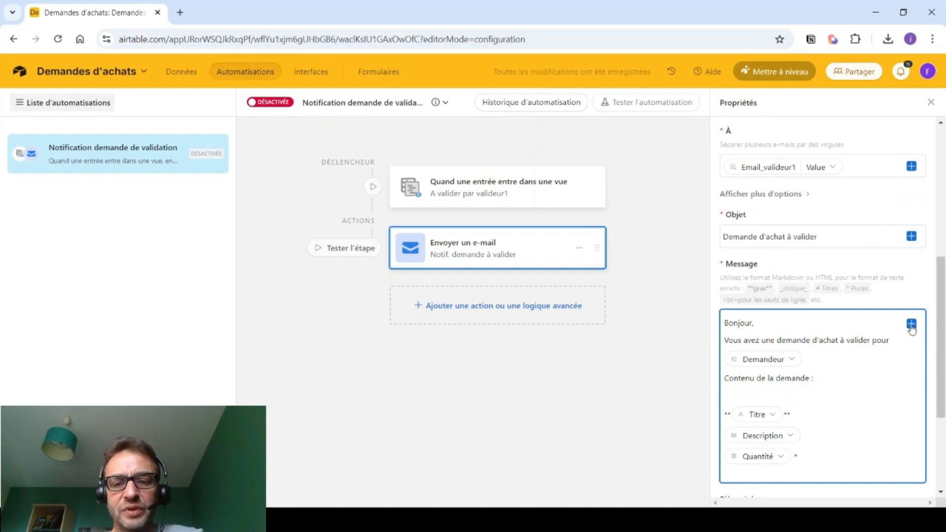
click(912, 326)
scroll(808, 279, down, 5)
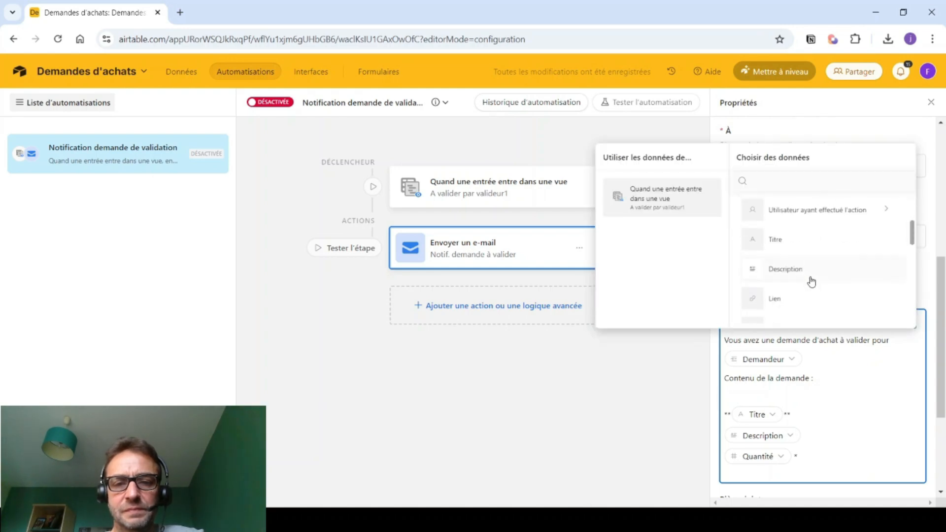
click(773, 291)
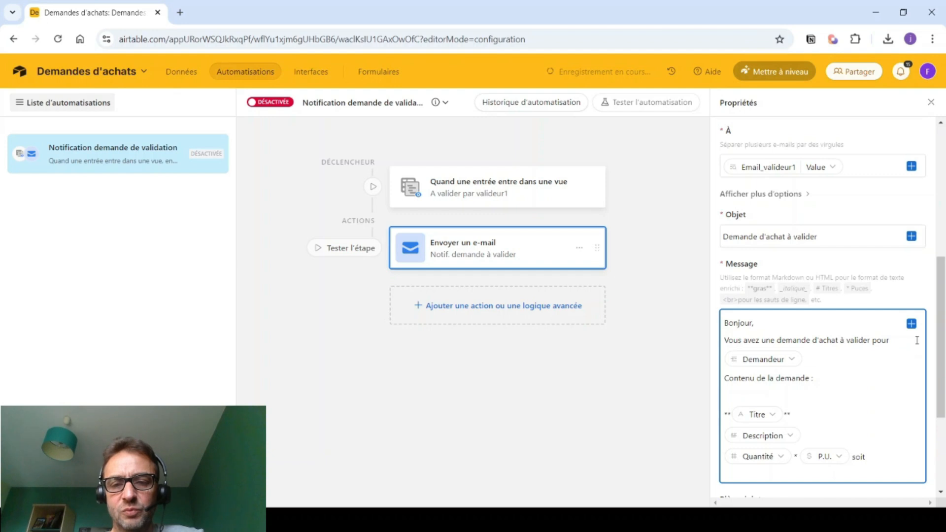
click(912, 324)
scroll(807, 291, down, 6)
scroll(805, 290, down, 4)
scroll(803, 289, up, 2)
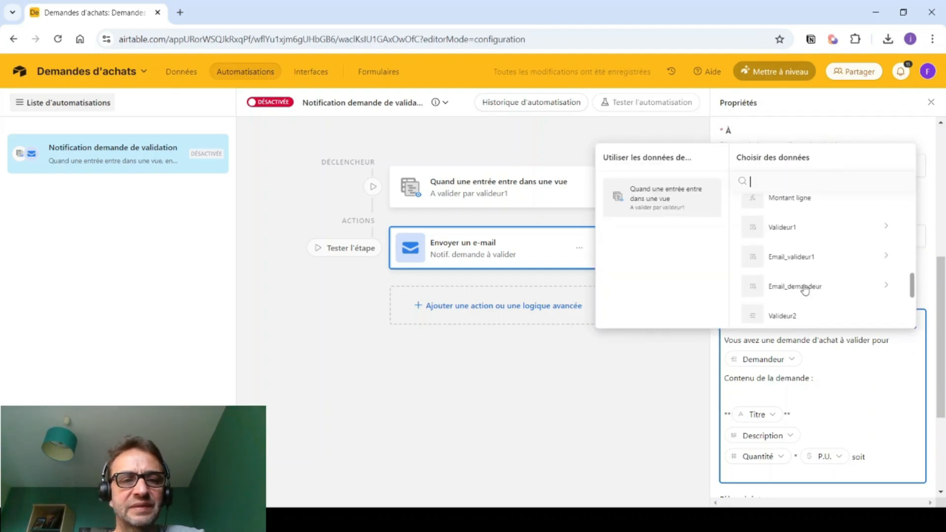
click(771, 199)
scroll(776, 357, up, 3)
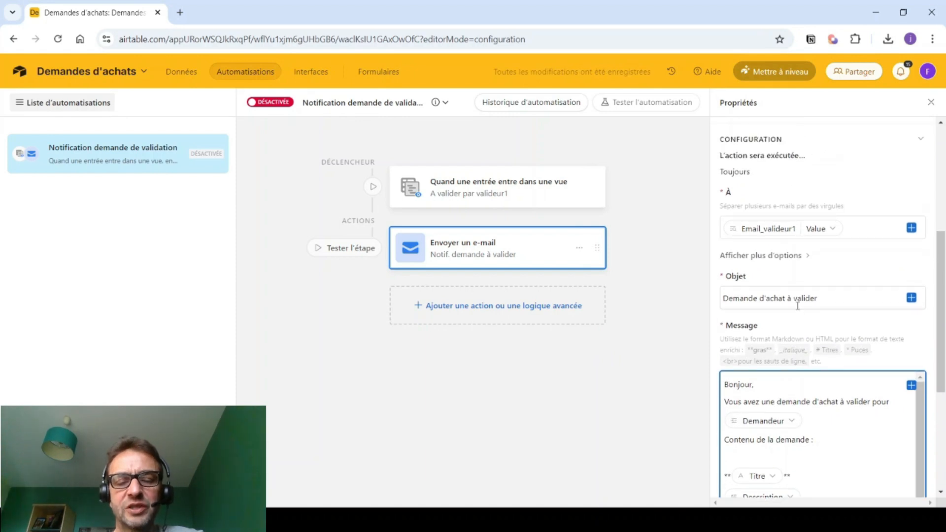
- Replace the Email_valideur1 recipient with a fixed test e-mail address
click(870, 229)
key(BackSpace)
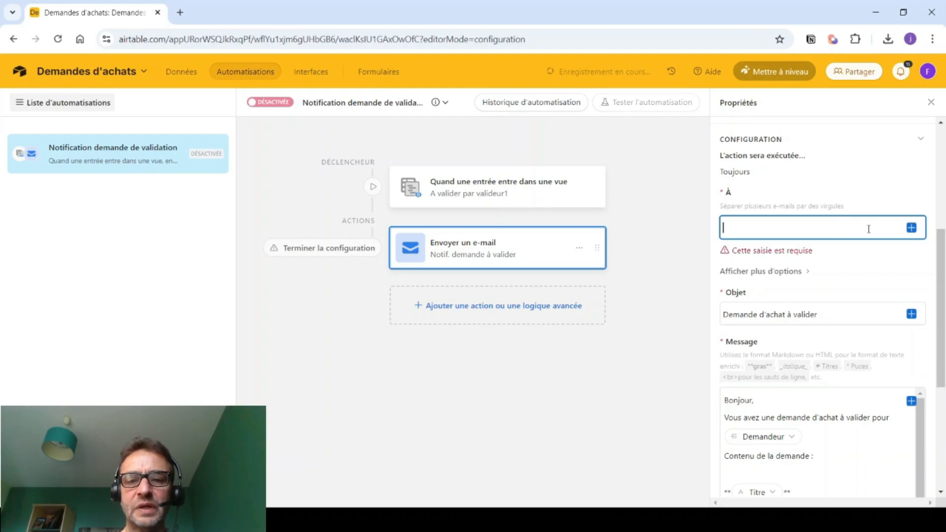
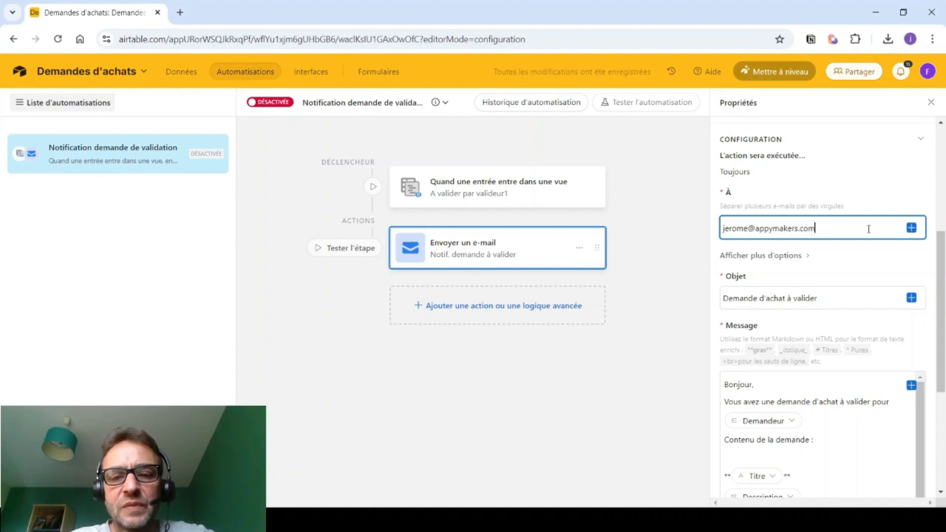
- Add 'En production cet email sera envoyé à' under Bonjour, and activate the automation
scroll(753, 397, down, 1)
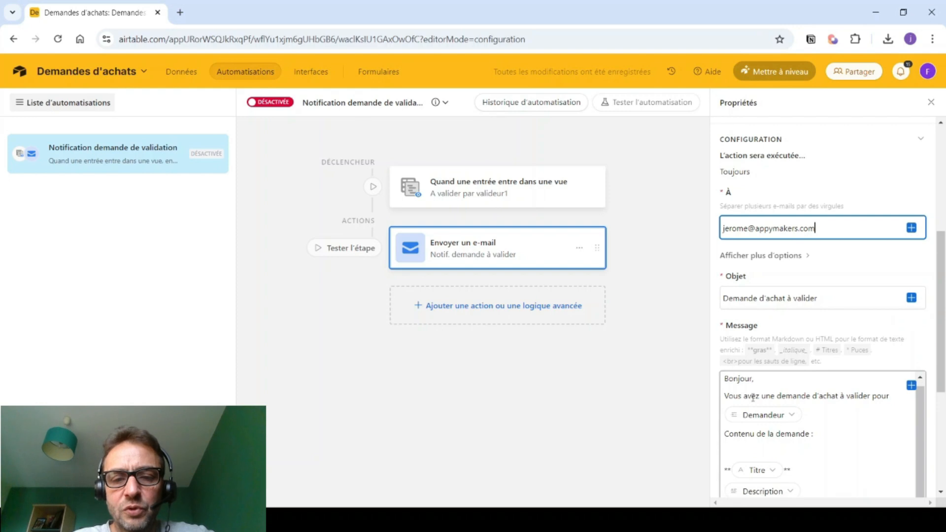
click(725, 394)
key(Return)
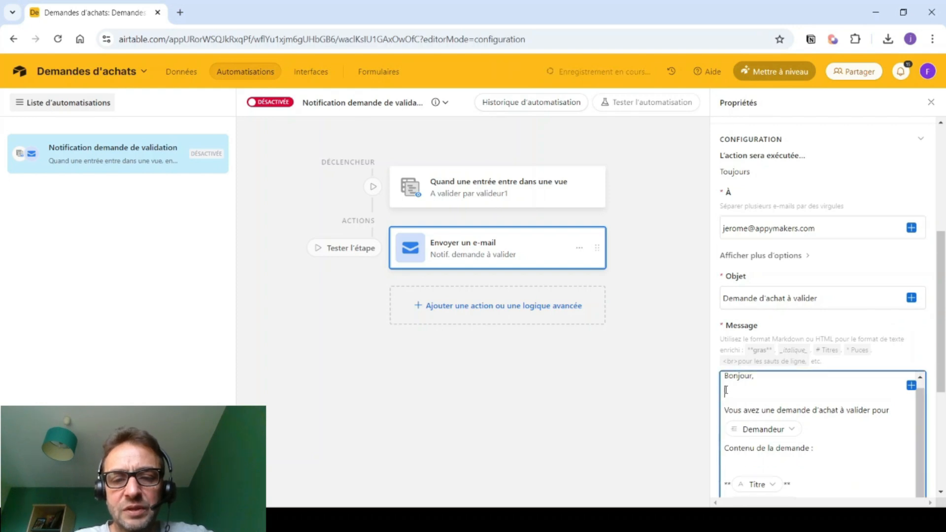
text(En produ)
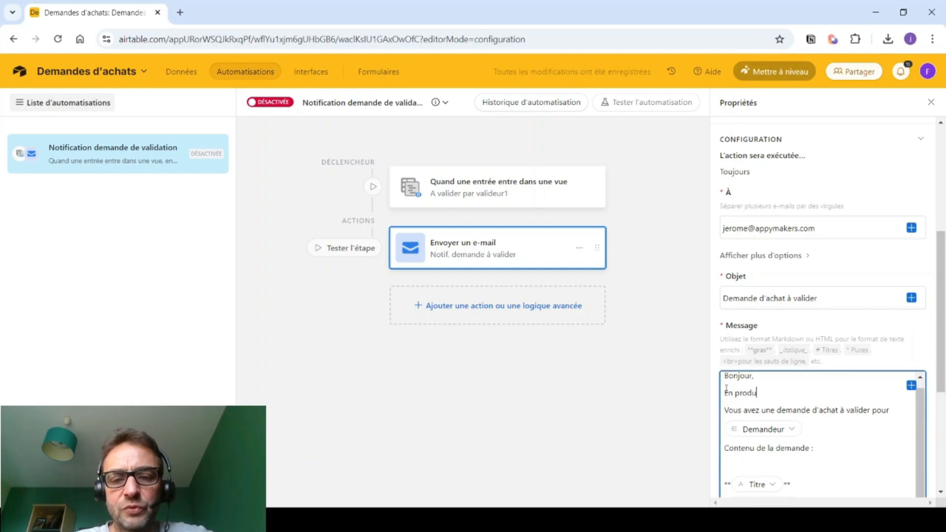
text(ction cet email sera envoyé à)
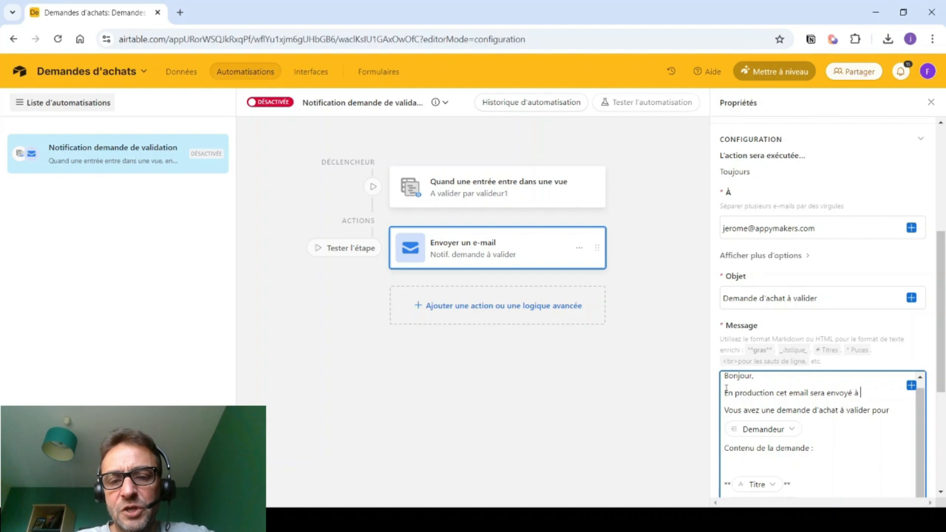
click(912, 386)
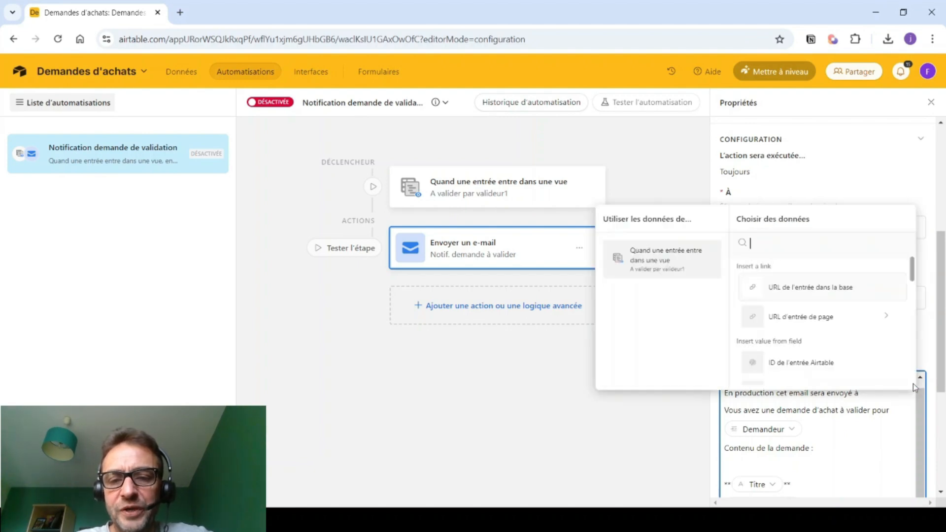
scroll(793, 324, down, 2)
scroll(792, 325, down, 5)
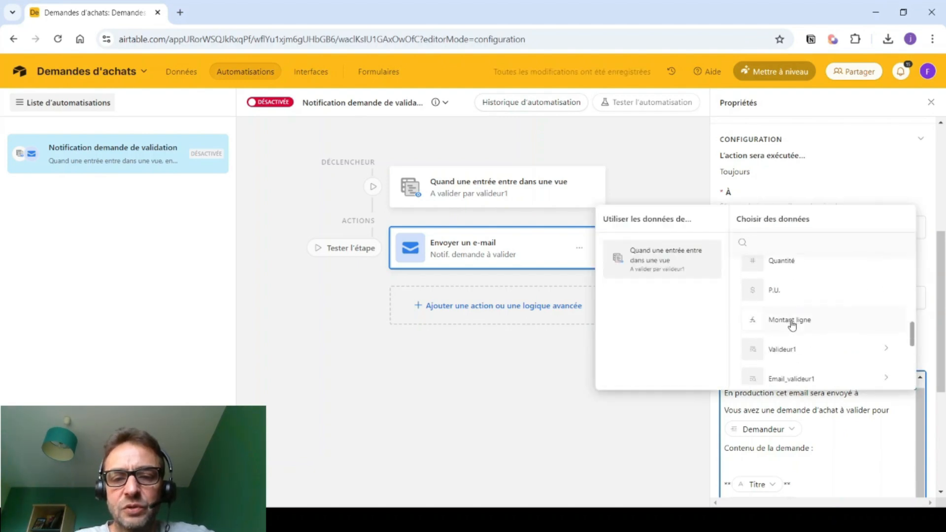
click(792, 319)
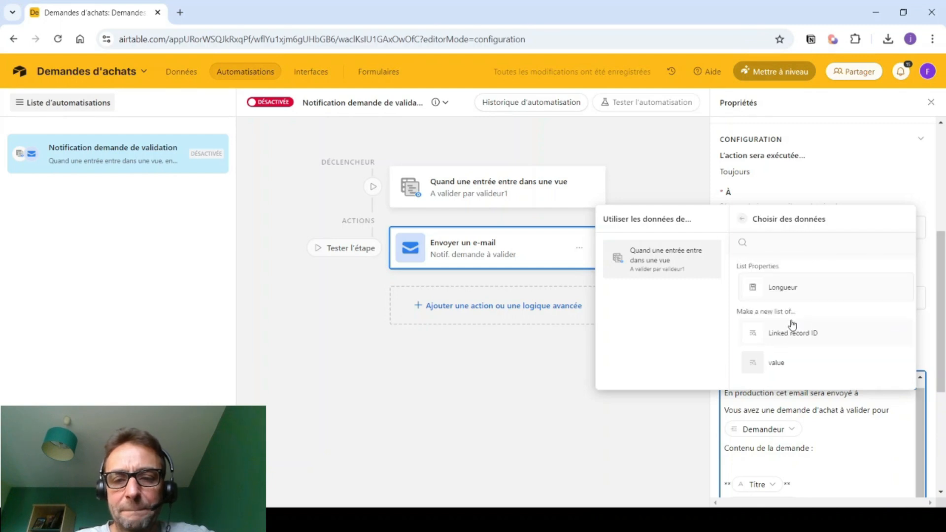
click(844, 477)
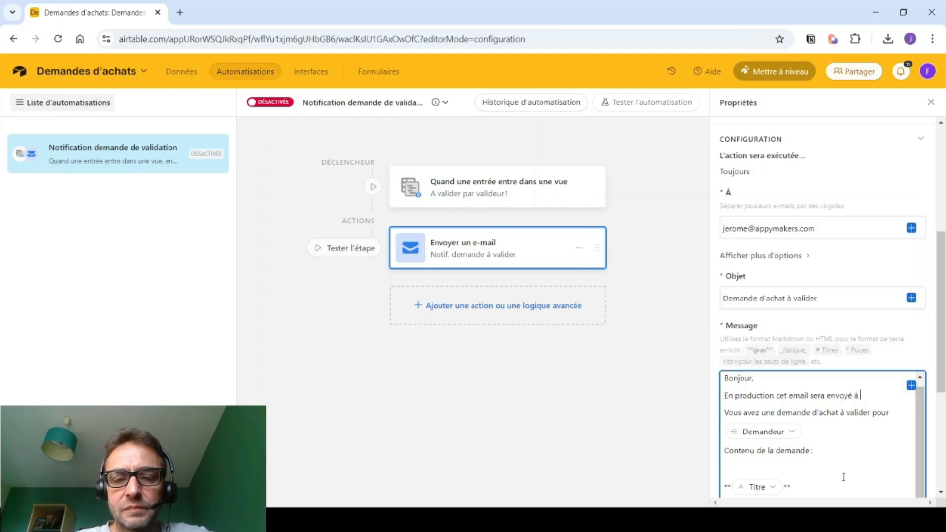
scroll(838, 424, down, 1)
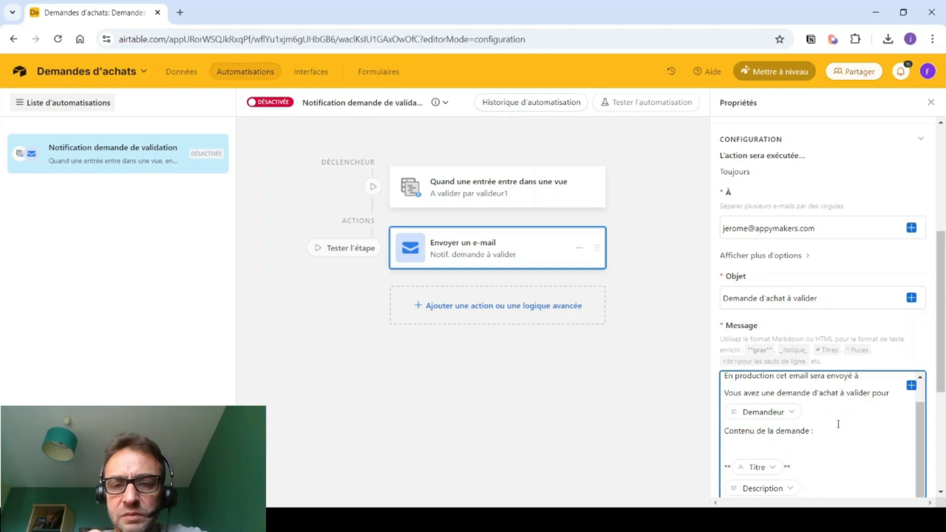
click(264, 104)
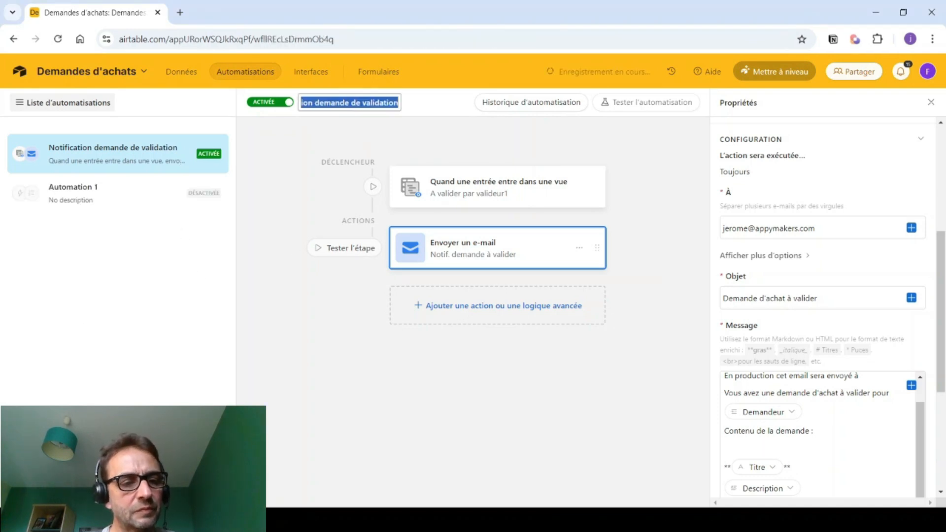
- Name the automation 'Notification changement de statut' and trigger on Demandes updates in Toutes les demandes
text(Noti)
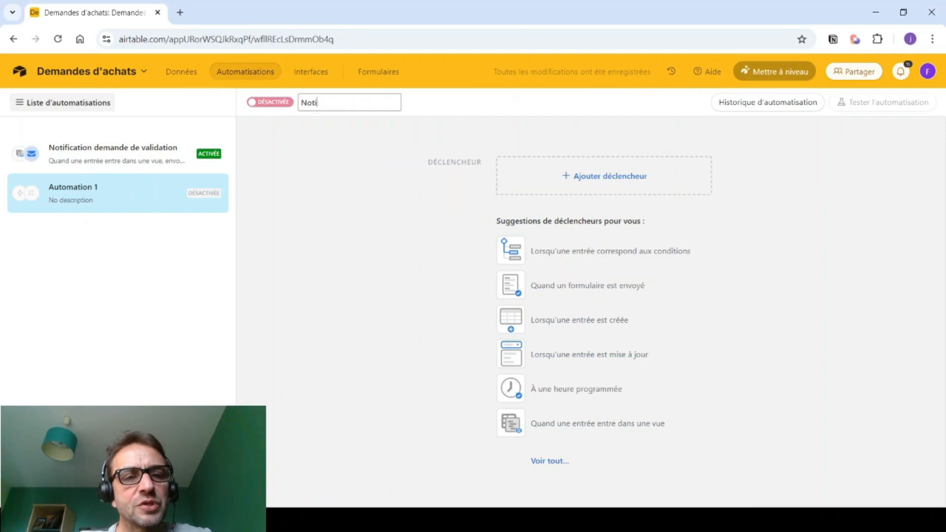
text(fication changement)
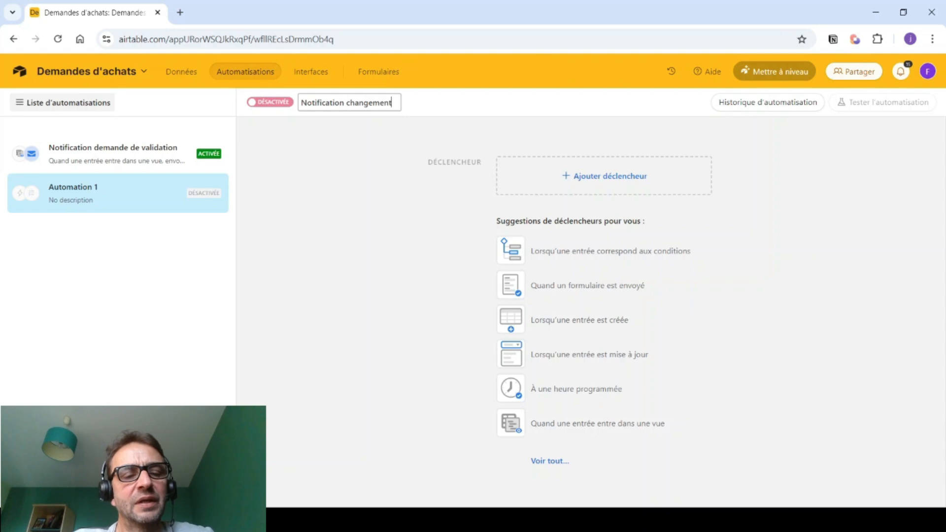
text( de sta)
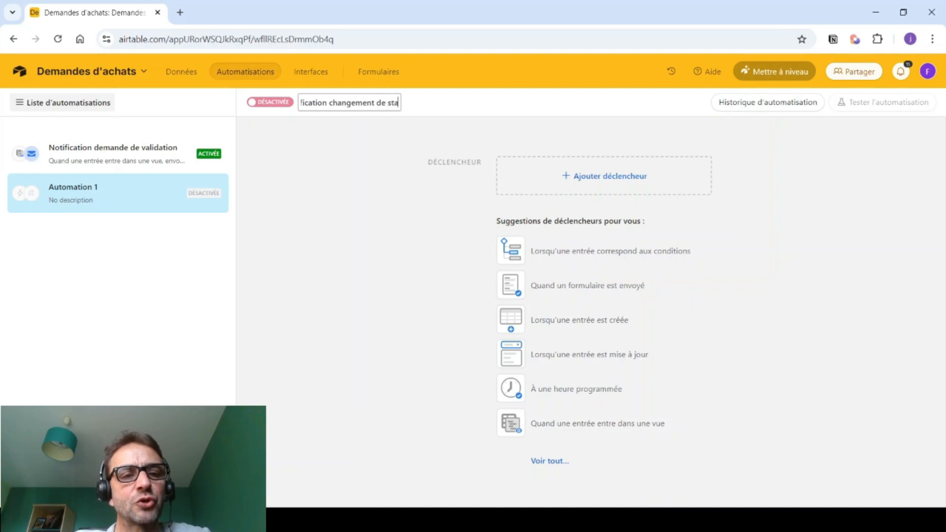
text(tut)
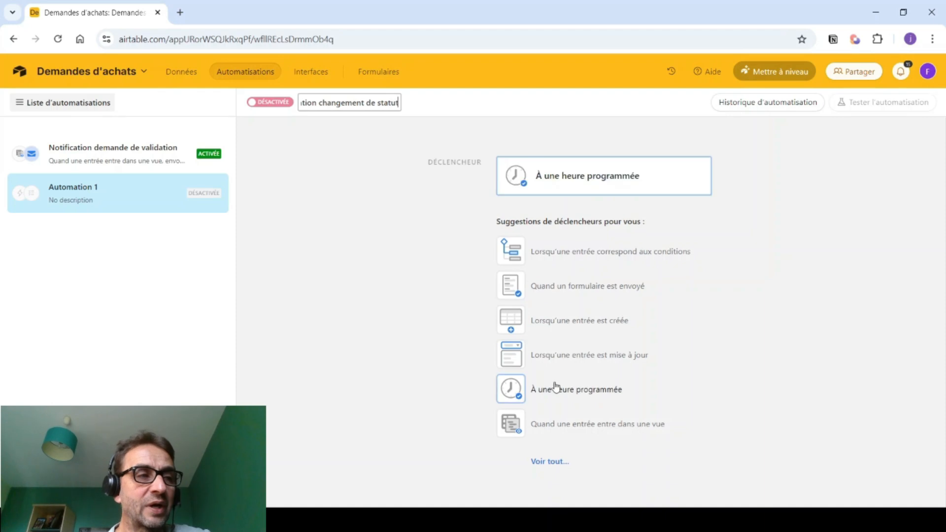
click(569, 355)
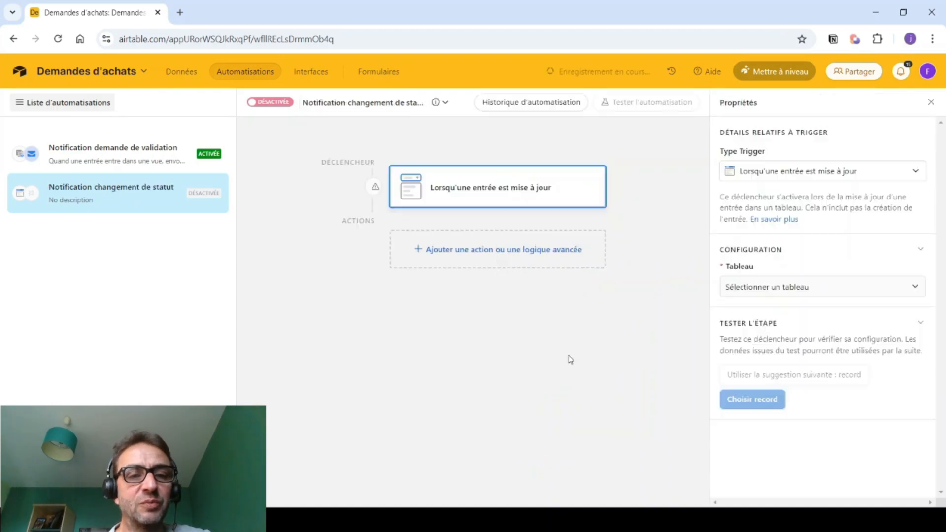
click(750, 288)
click(742, 371)
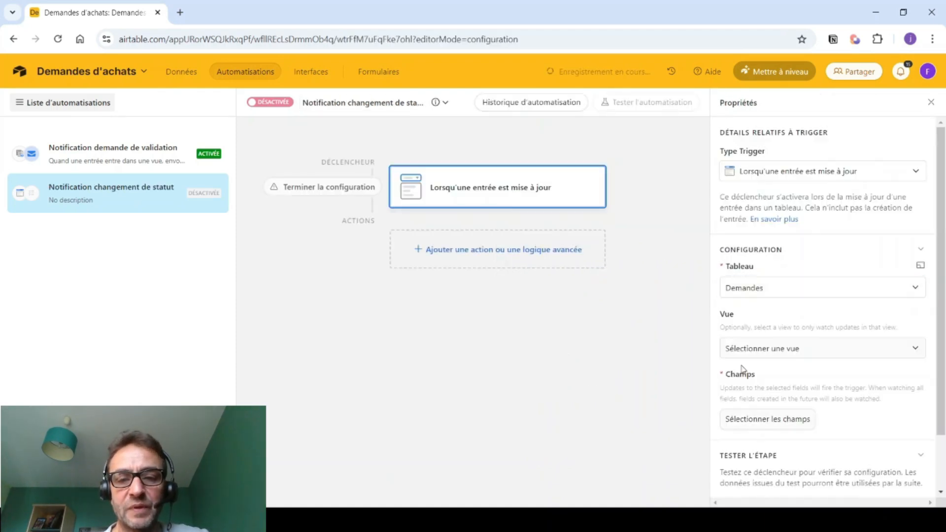
click(744, 350)
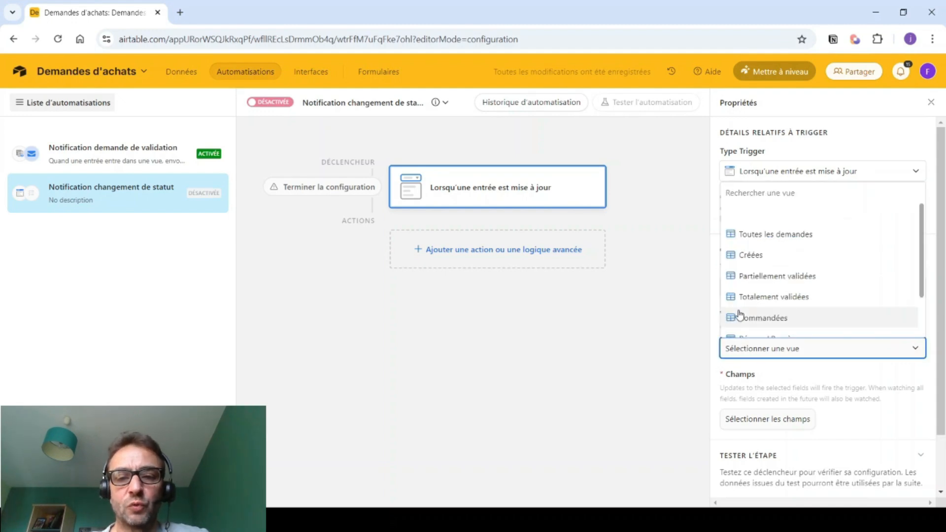
click(747, 240)
- Limit the trigger to changes of the Statut field
scroll(745, 355, down, 2)
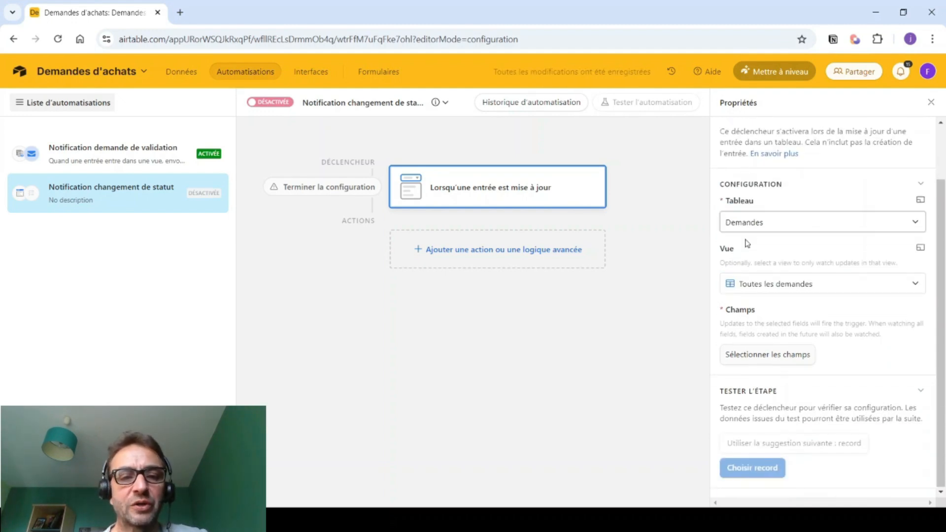
click(743, 355)
scroll(761, 340, down, 1)
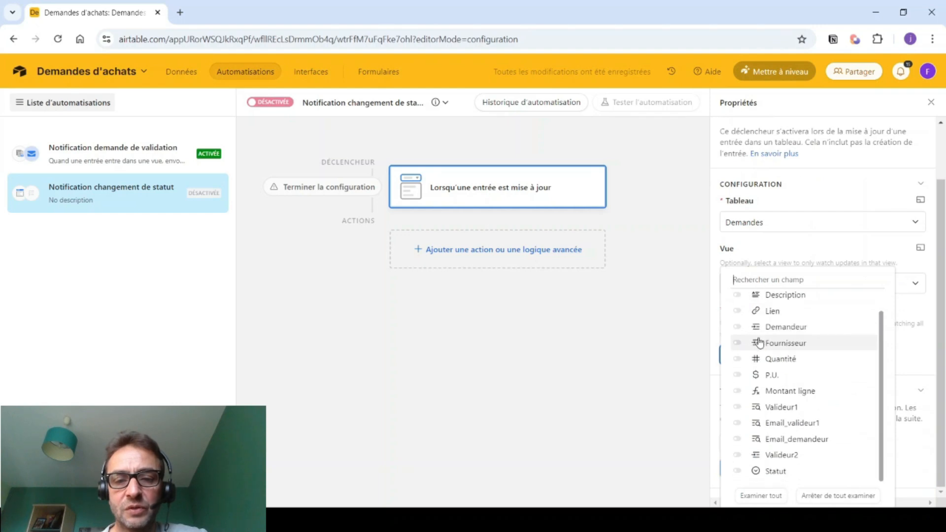
click(782, 474)
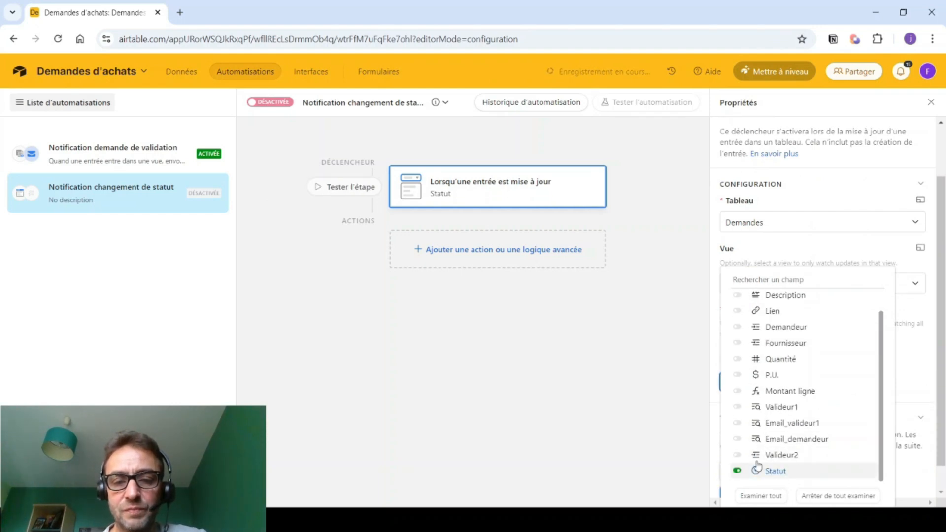
click(667, 467)
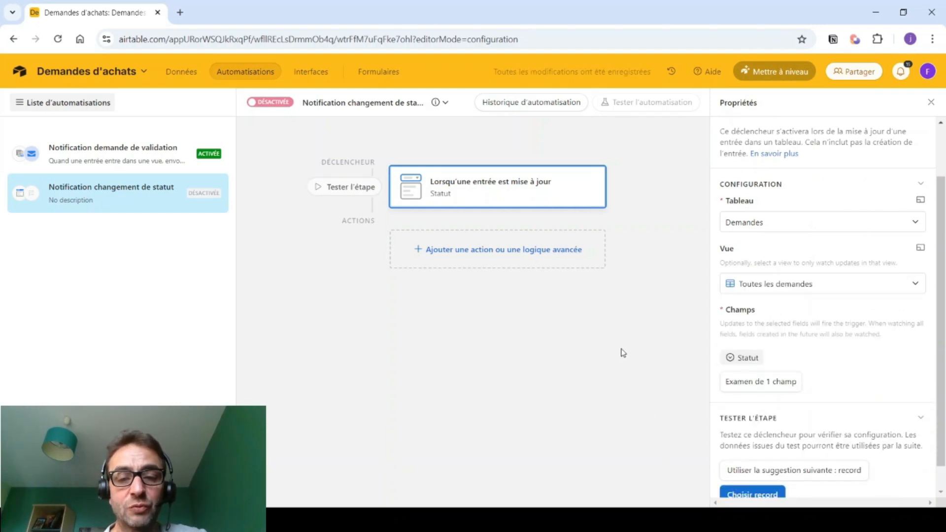
- Add a Send e-mail action addressed to the requester's Email_demandeur value
click(536, 259)
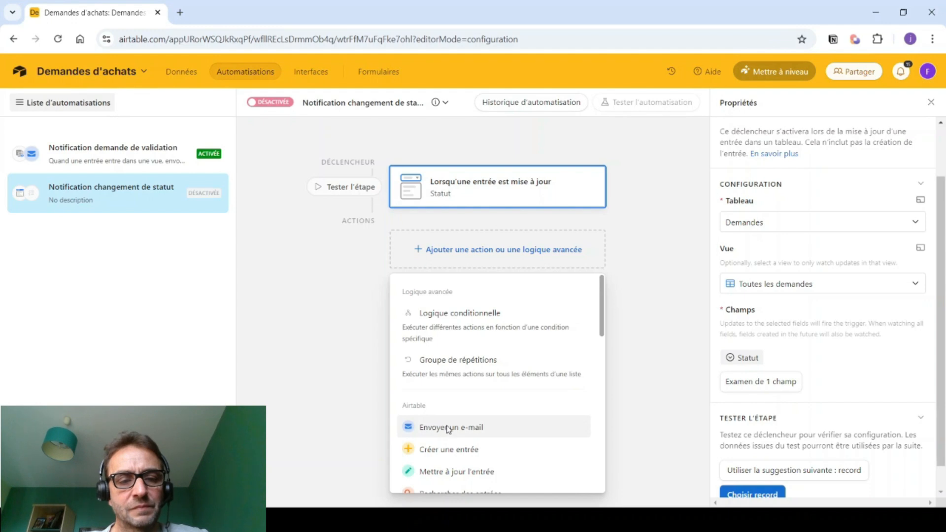
click(449, 428)
click(734, 329)
click(739, 328)
click(911, 324)
scroll(805, 285, down, 3)
scroll(805, 286, down, 5)
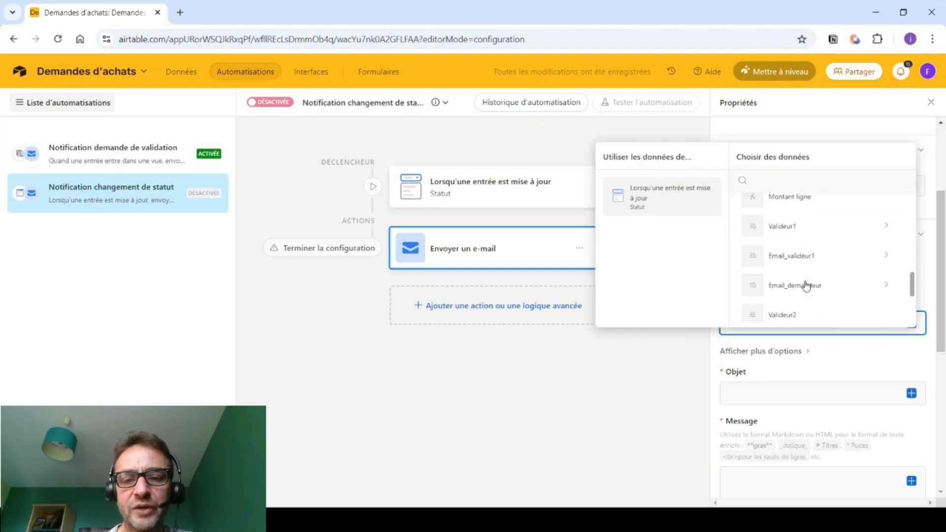
click(792, 289)
click(748, 396)
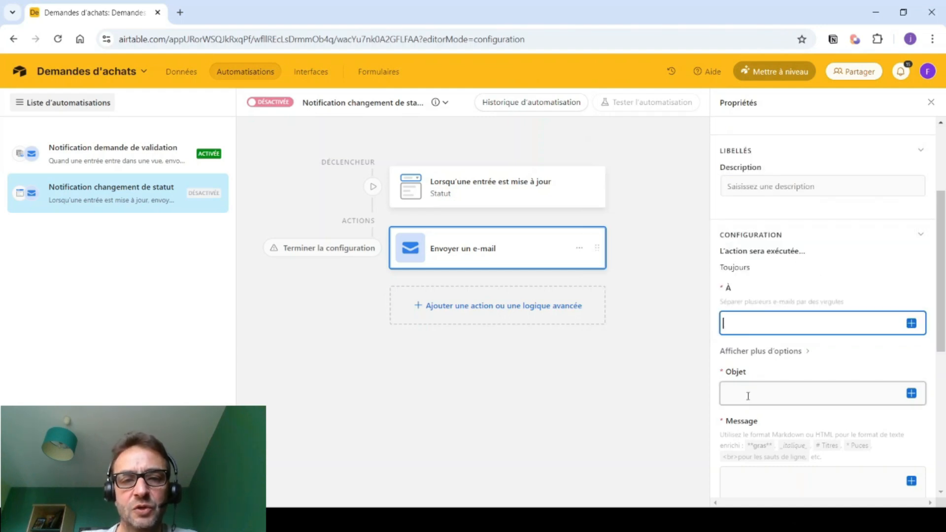
click(912, 323)
scroll(815, 296, down, 2)
scroll(813, 290, down, 4)
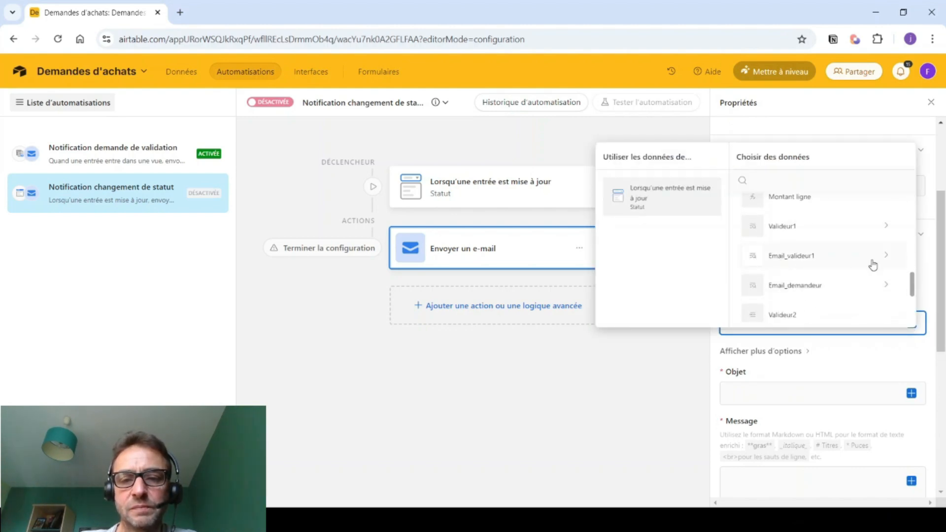
click(882, 288)
click(813, 301)
- Set the e-mail subject to 'Votre demande [Titre] a changé de statut'
click(752, 390)
text(V)
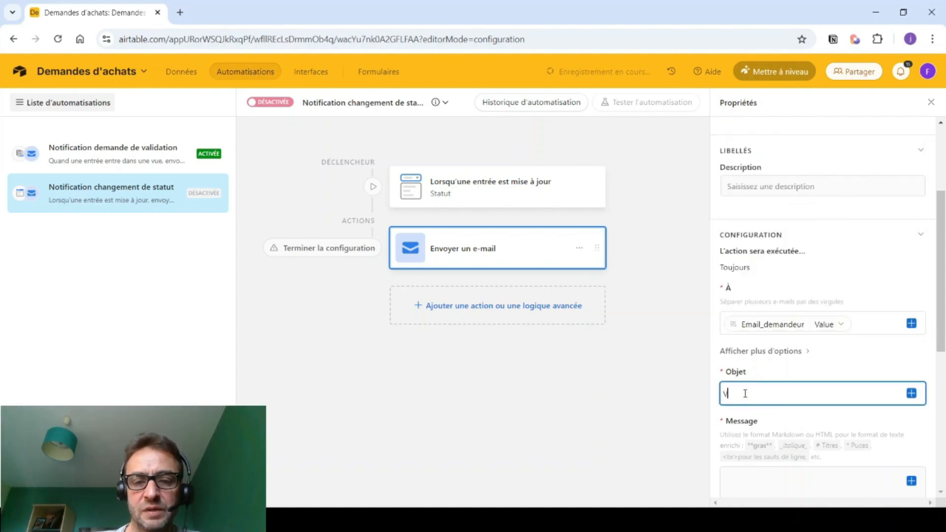
text(otre demande)
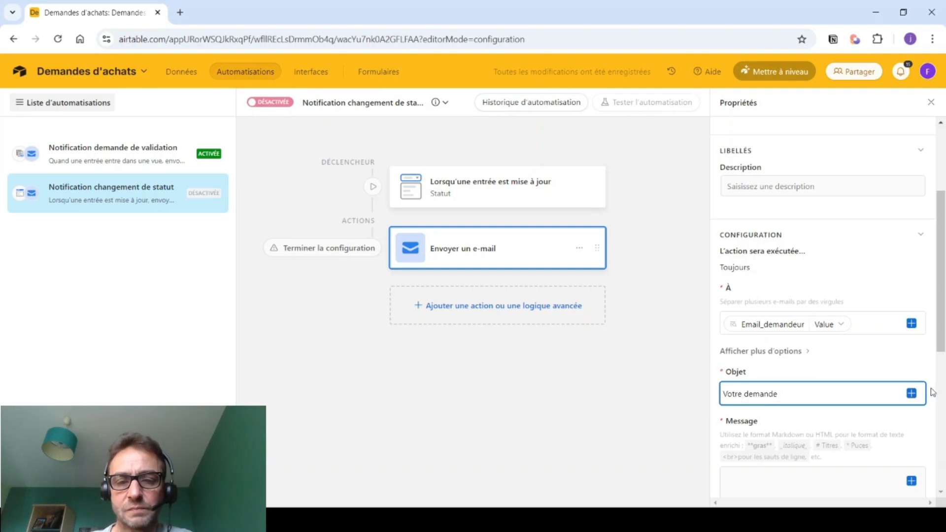
click(911, 393)
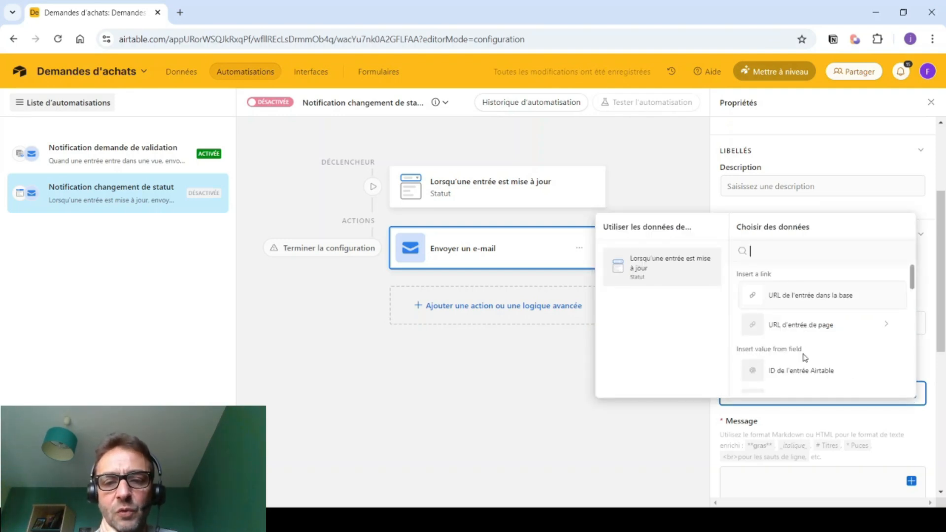
scroll(789, 340, down, 3)
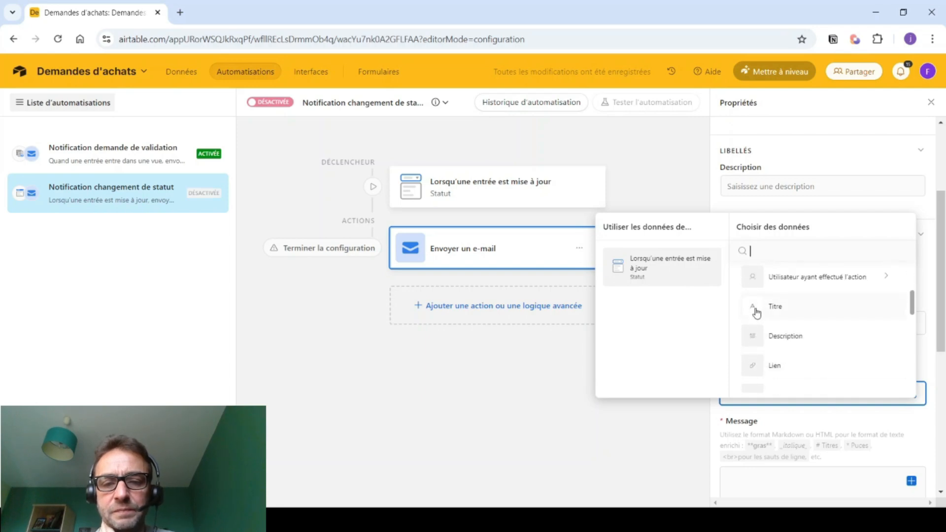
click(763, 312)
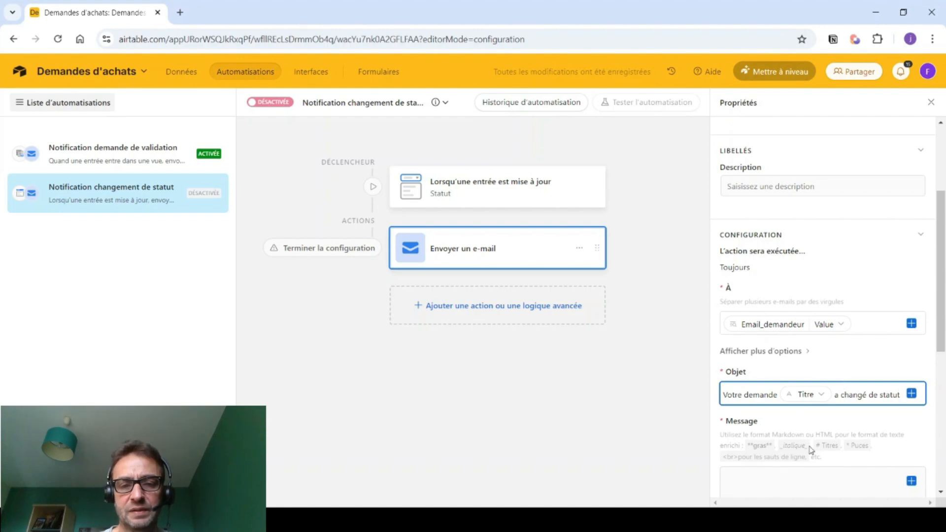
scroll(783, 434, down, 2)
click(737, 354)
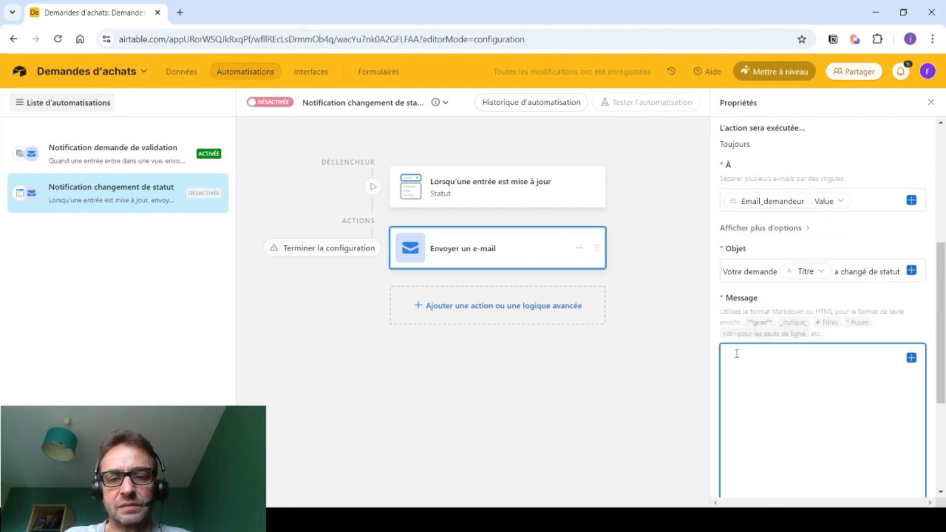
- Start the message with 'Bonjour' followed by the Demandeur name and a comma
text(Bonjour)
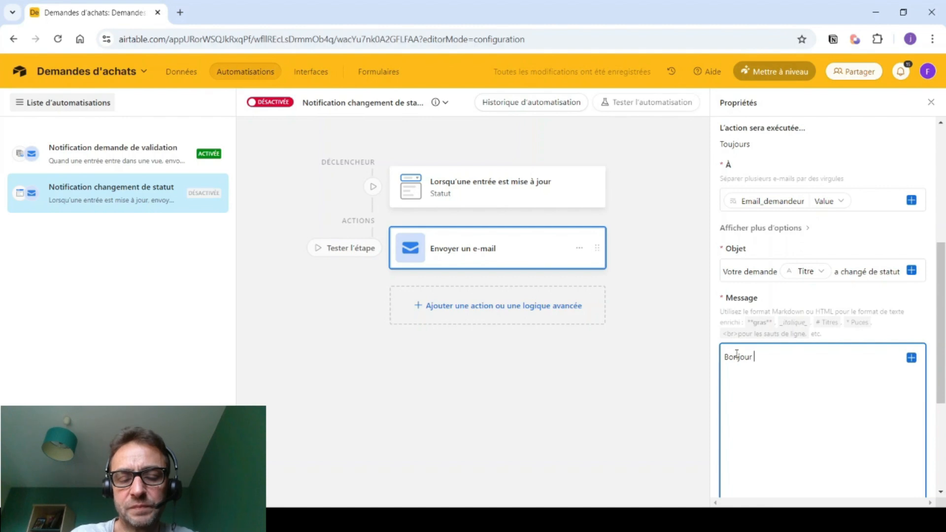
click(912, 357)
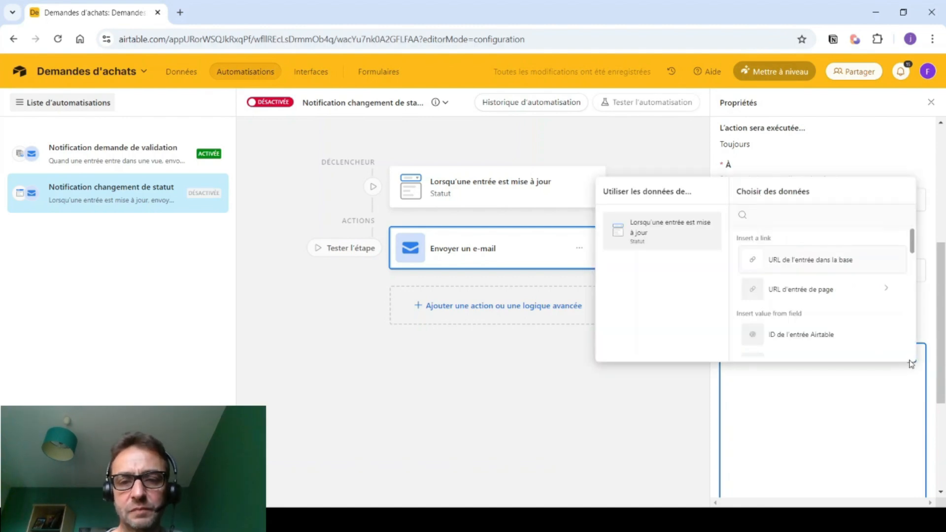
scroll(788, 296, down, 4)
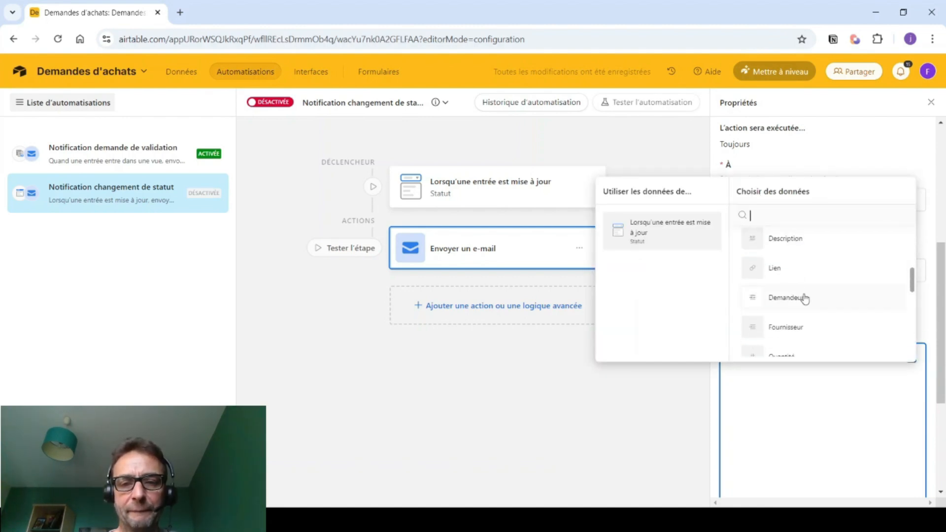
click(882, 299)
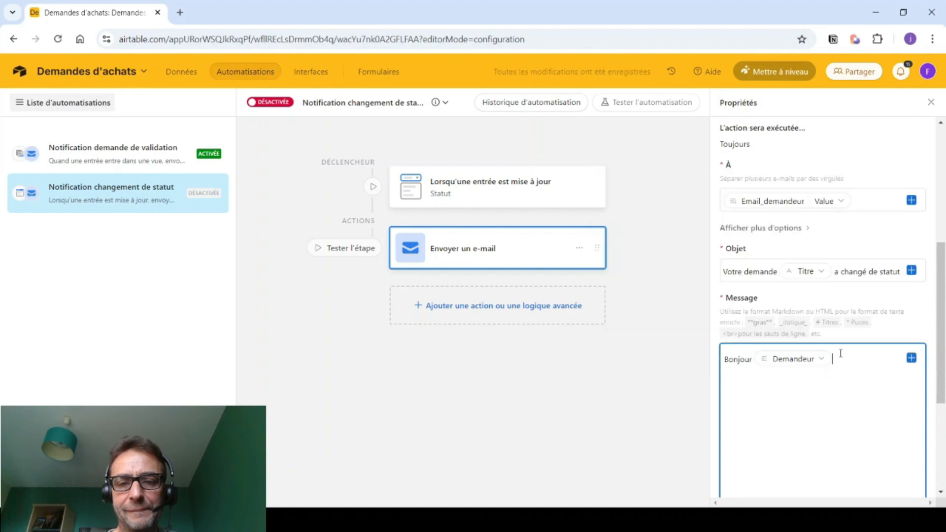
click(821, 360)
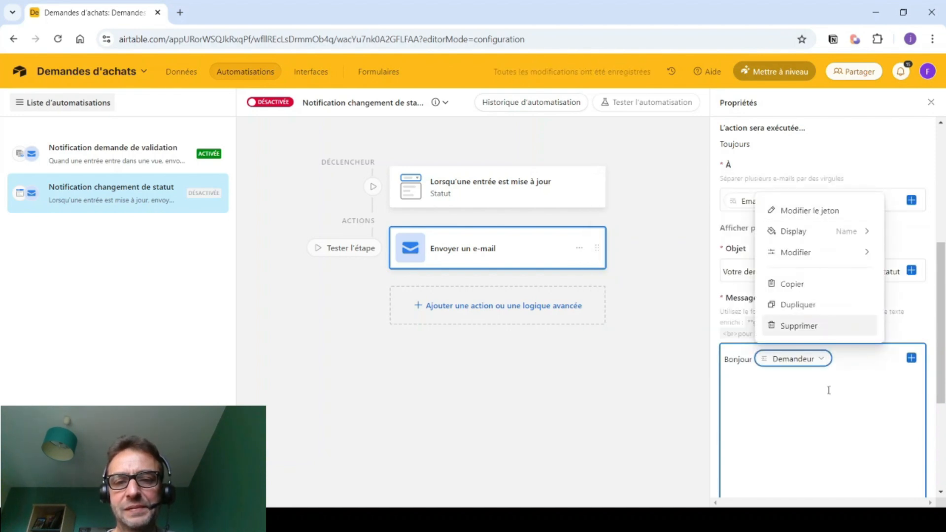
mouse_move(863, 237)
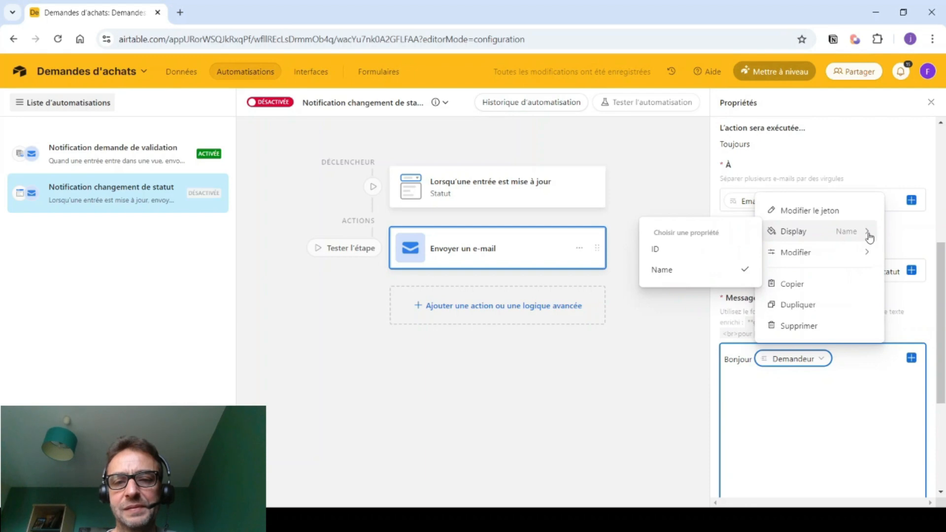
click(850, 355)
text(,)
key(Return)
- Add the line 'Votre demande d'achat **Titre** est maintenant au statut **Statut**'
text(Votre d)
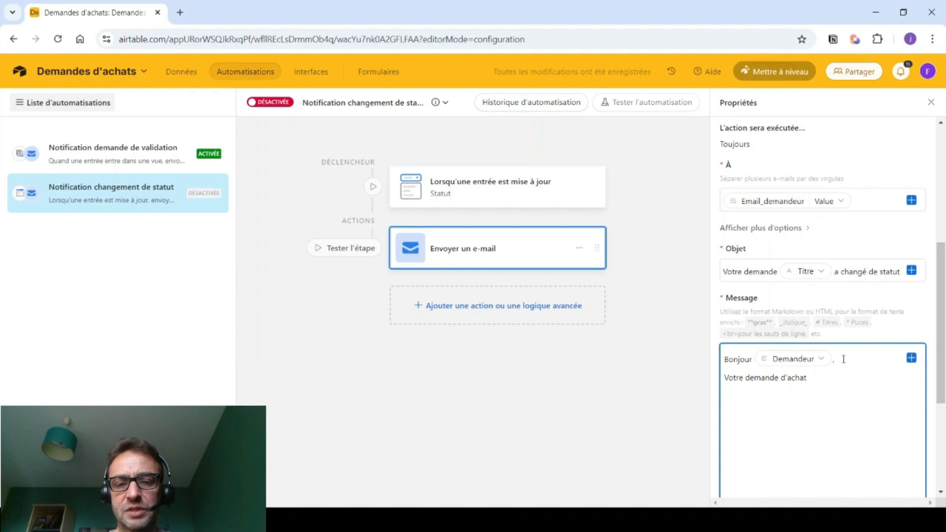
text(emande d'achat **)
click(912, 358)
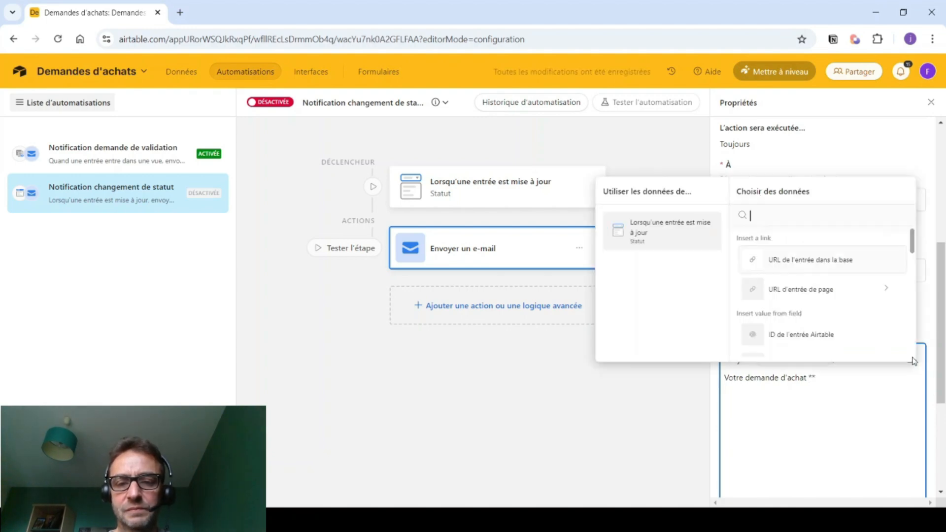
scroll(762, 306, down, 5)
scroll(767, 260, up, 2)
click(764, 270)
text(** est m)
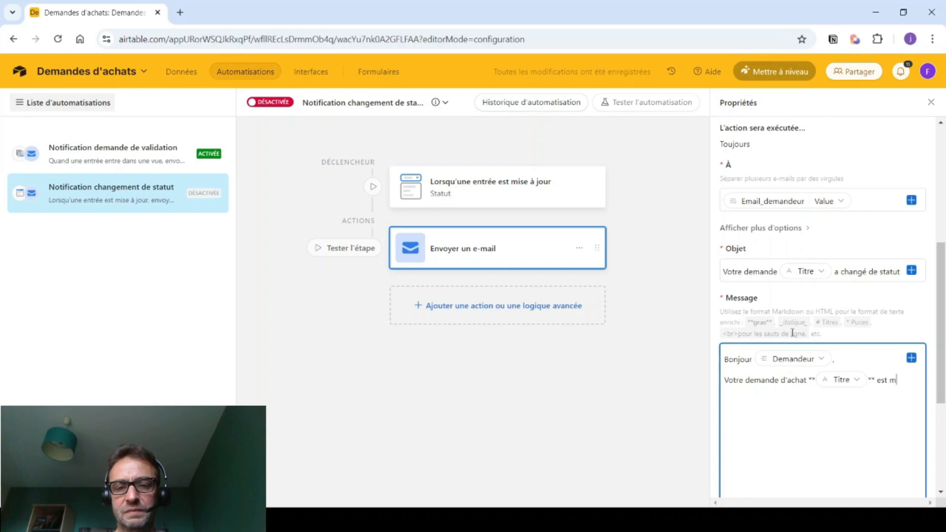
text(aintenant)
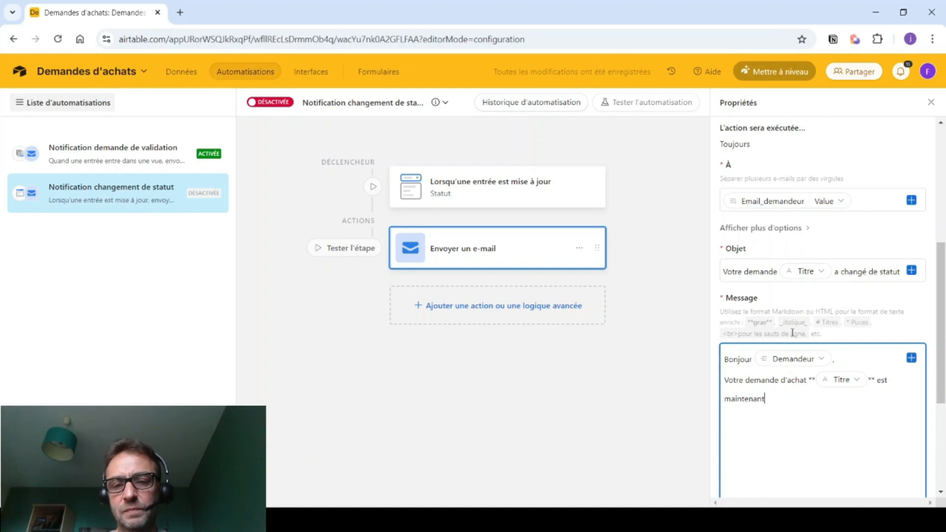
text( au statut **)
click(910, 360)
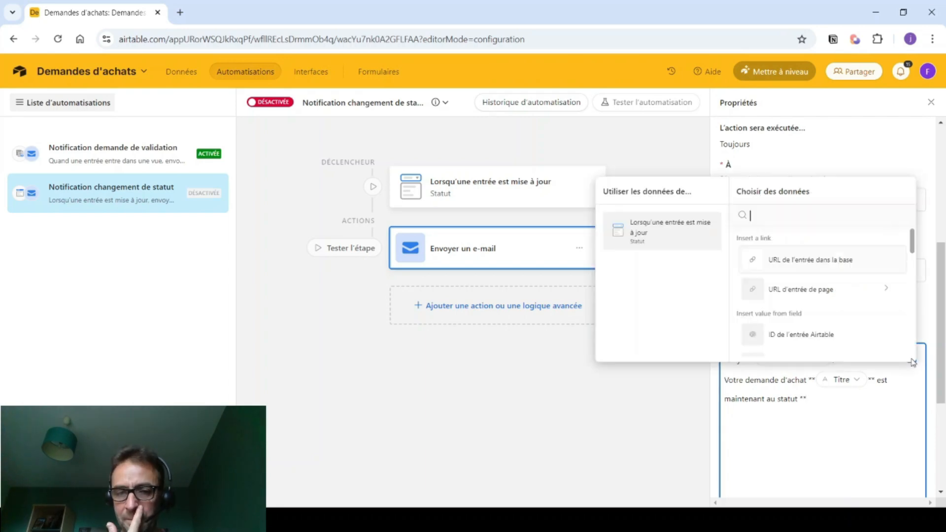
scroll(821, 317, down, 6)
scroll(820, 318, down, 2)
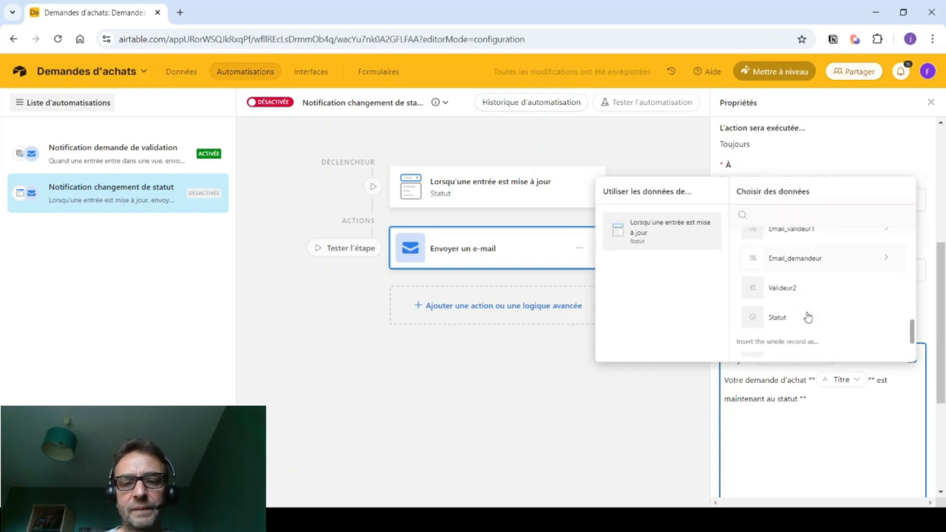
click(774, 318)
text(**)
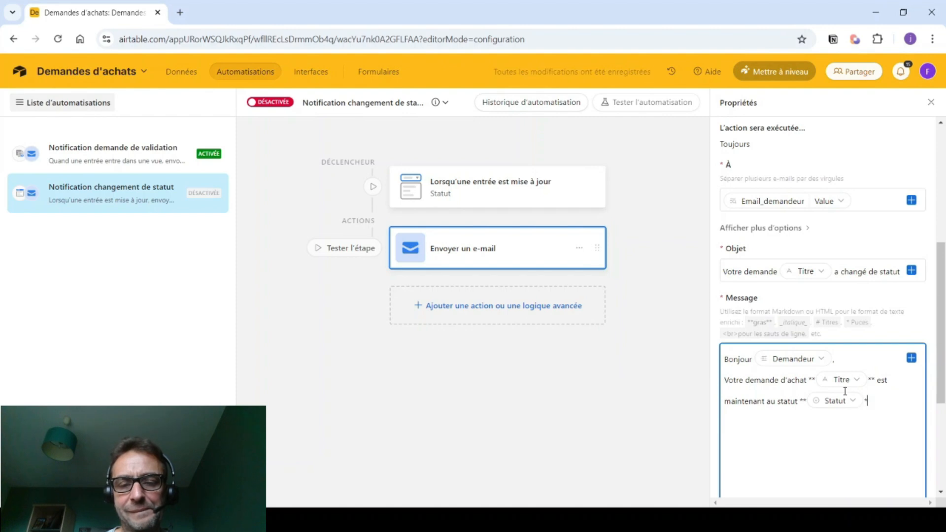
- Replace the Email_demandeur recipient with a fixed test e-mail address
click(854, 201)
key(BackSpace)
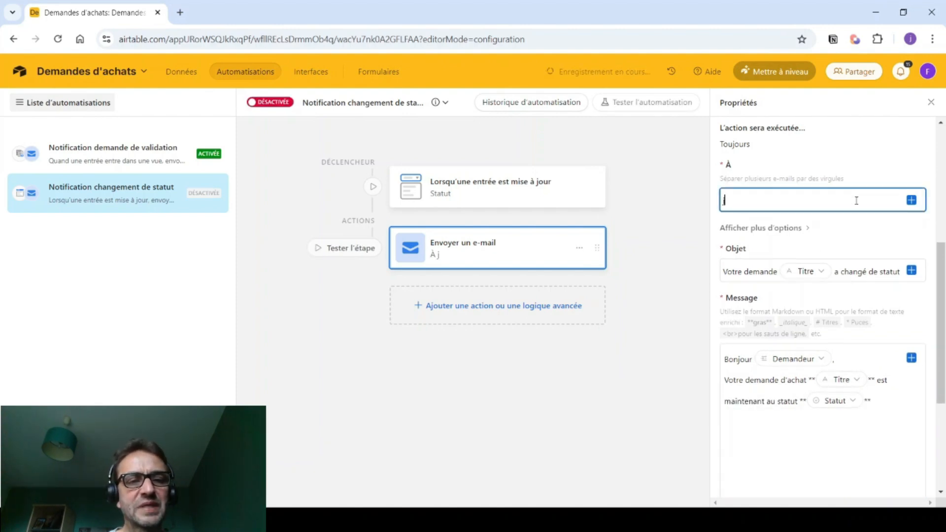
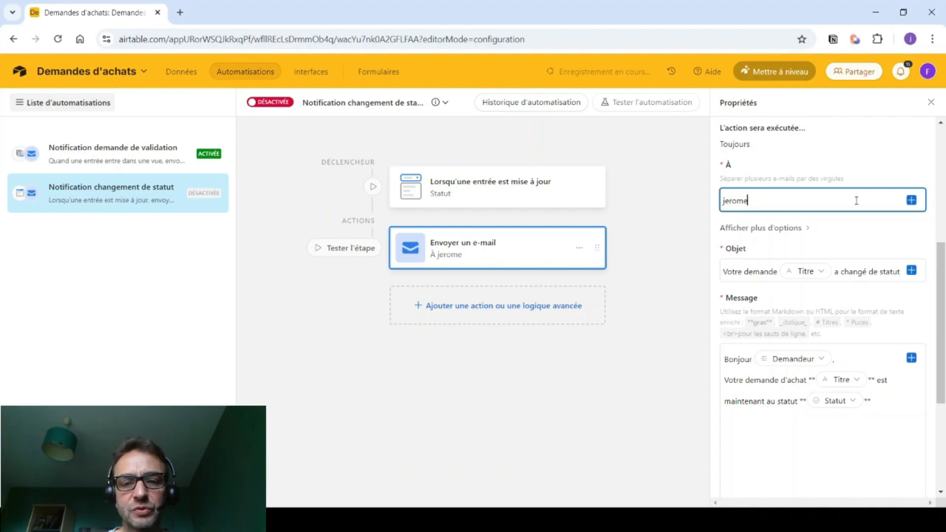
- Add the message line 'En production cet email sera' followed by the Email_demandeur value
click(775, 387)
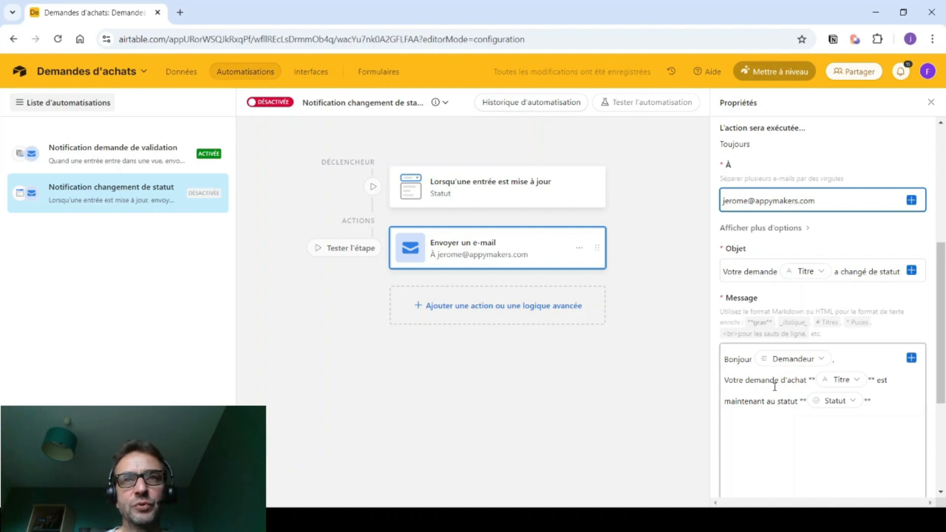
click(843, 359)
key(Return)
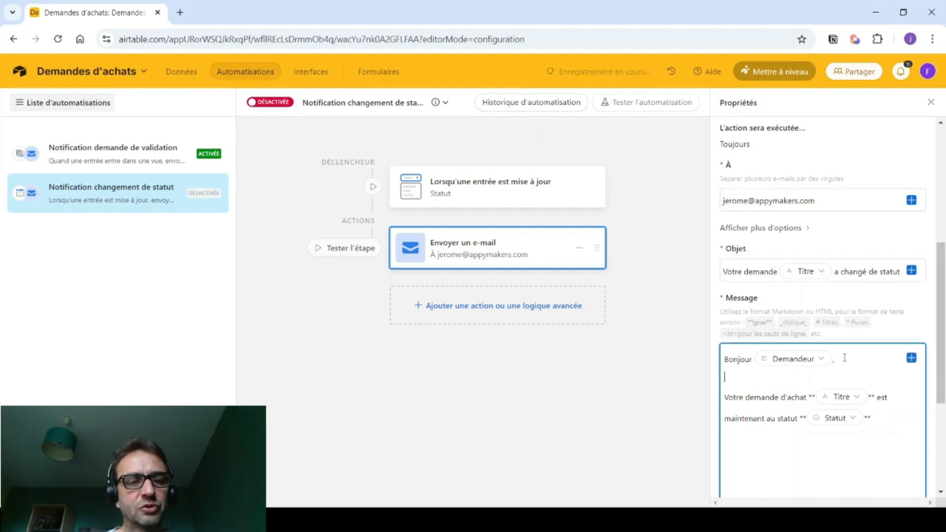
text(En production c)
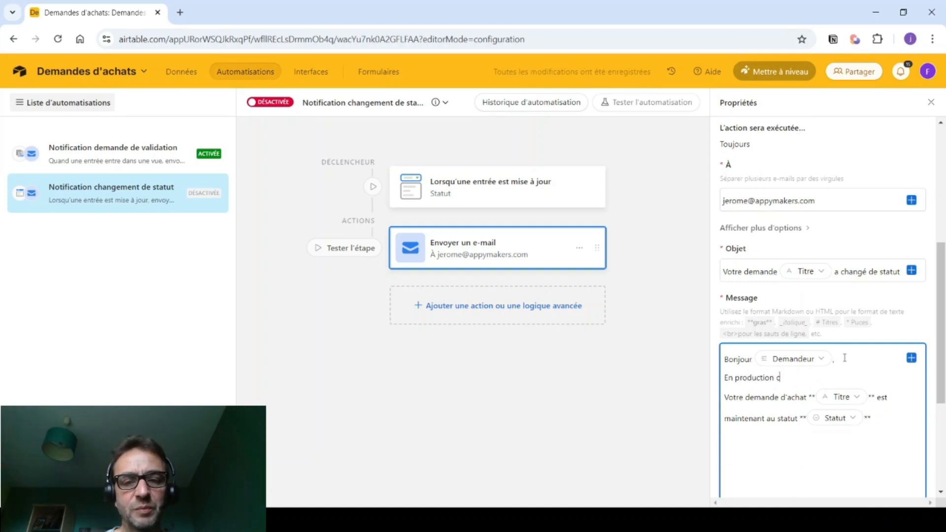
text(et emai)
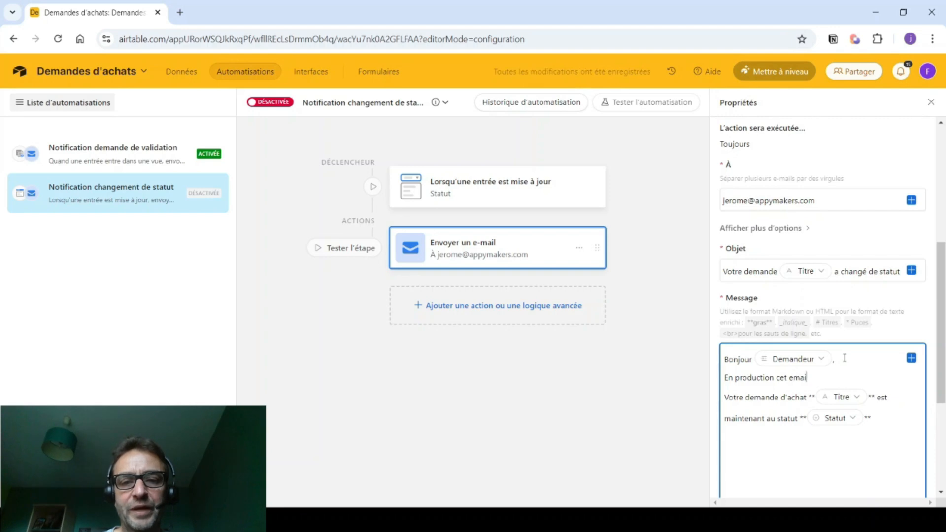
text(l sera envoyé à)
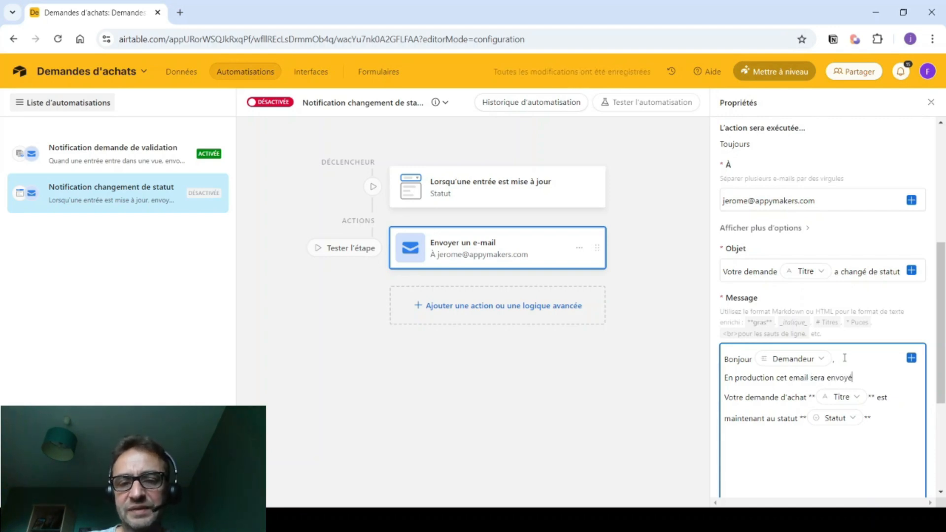
click(910, 360)
scroll(831, 314, down, 5)
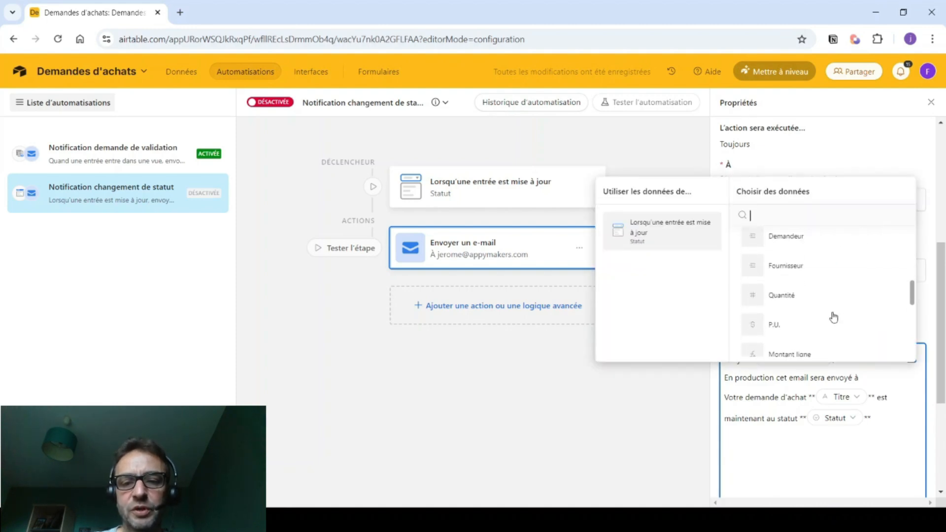
scroll(833, 318, down, 2)
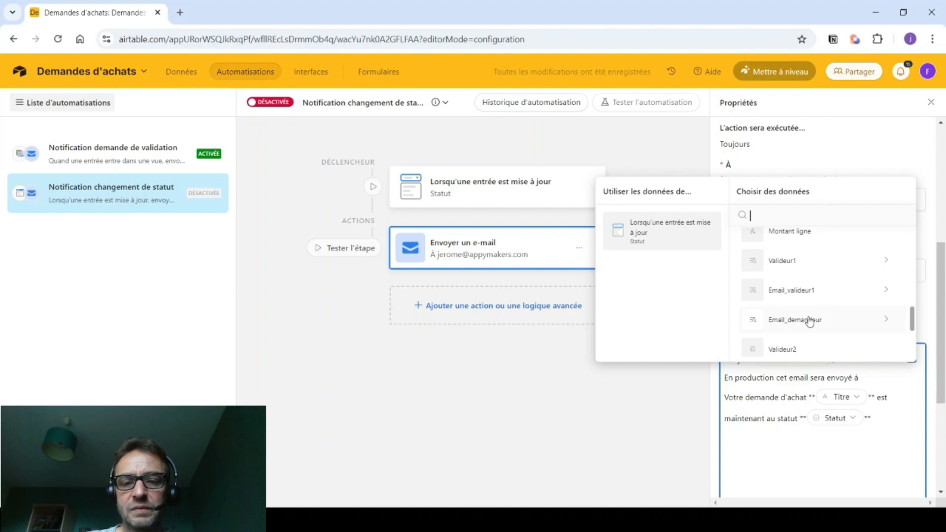
click(883, 320)
click(795, 336)
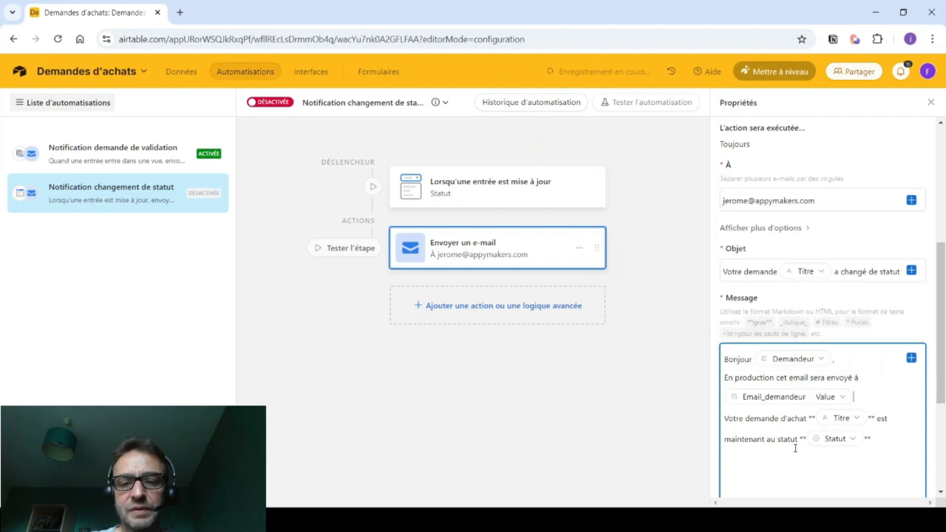
key(Return)
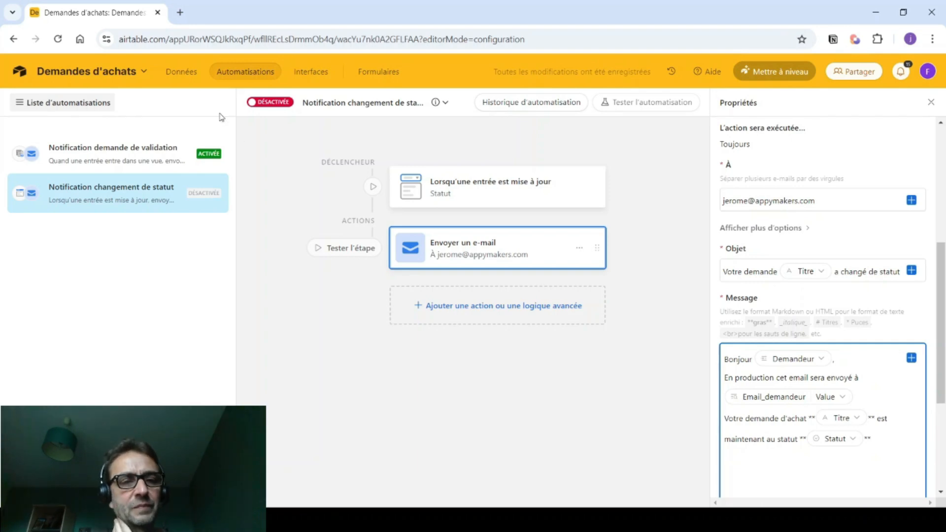
- Switch the status-change automation on and start a new automation
click(251, 105)
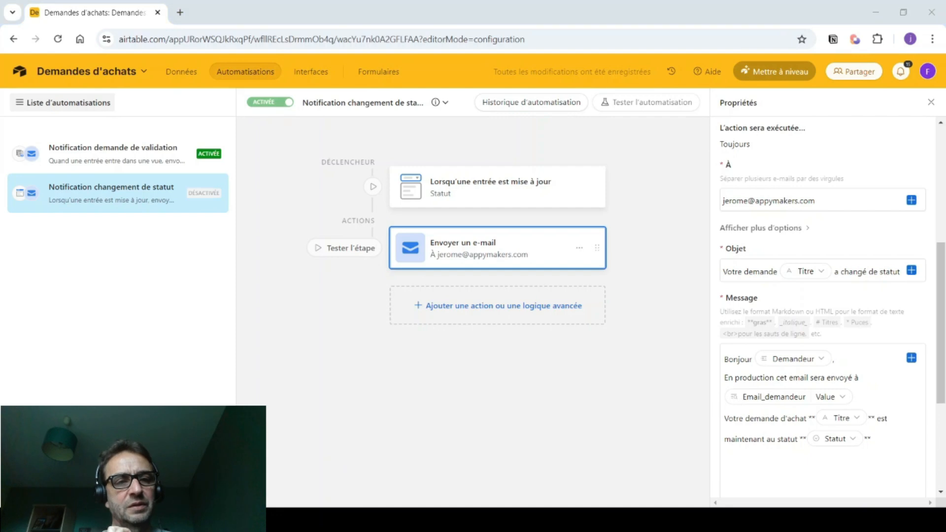
click(117, 153)
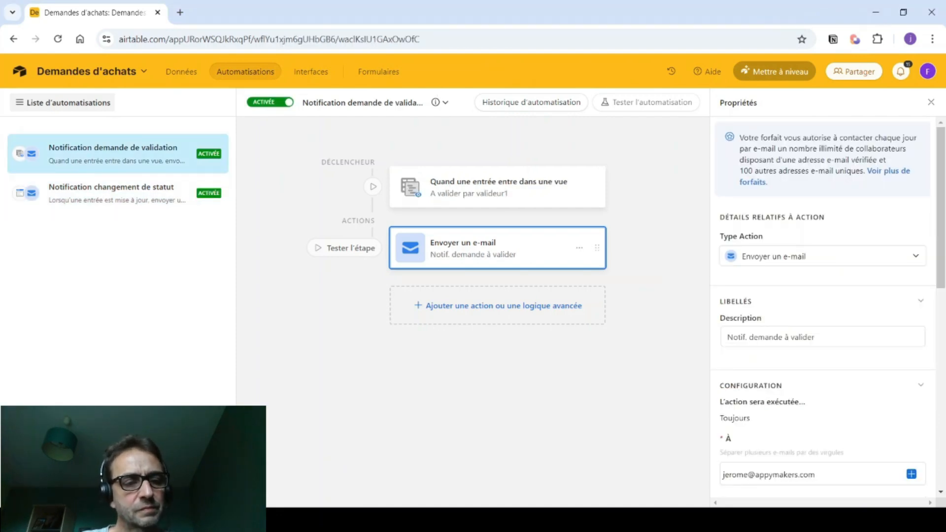
click(118, 473)
- Name it 'Validation partielle' with a record-enters-view trigger on Demandes, view Partiellement validées
text(Validation partielle)
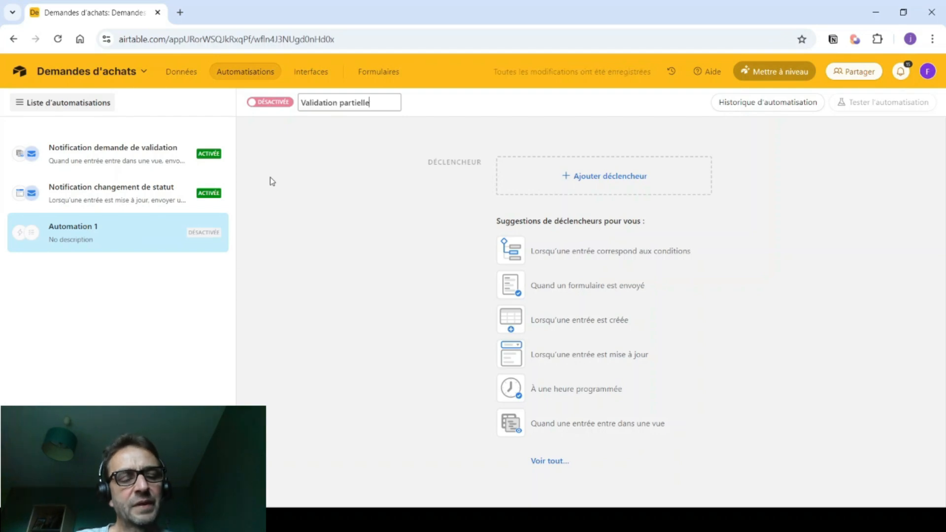
click(289, 209)
click(540, 285)
click(559, 388)
click(555, 424)
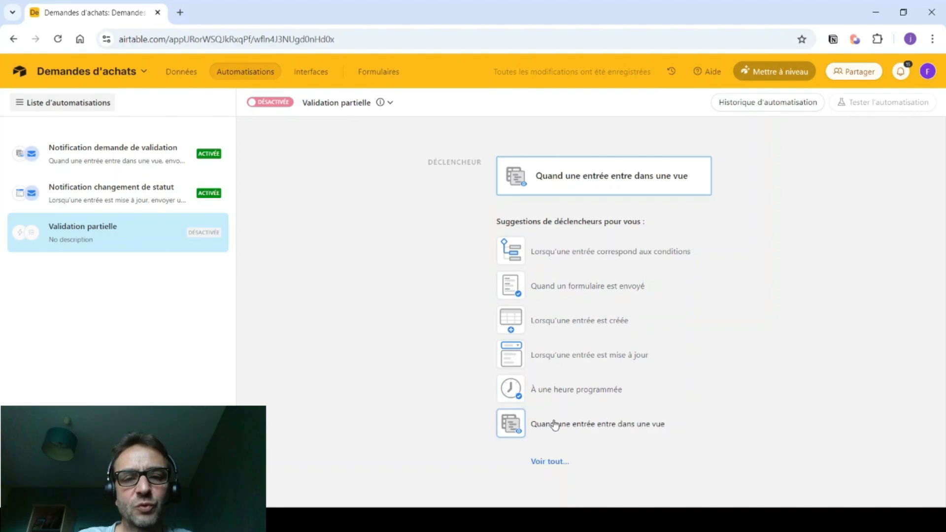
click(750, 297)
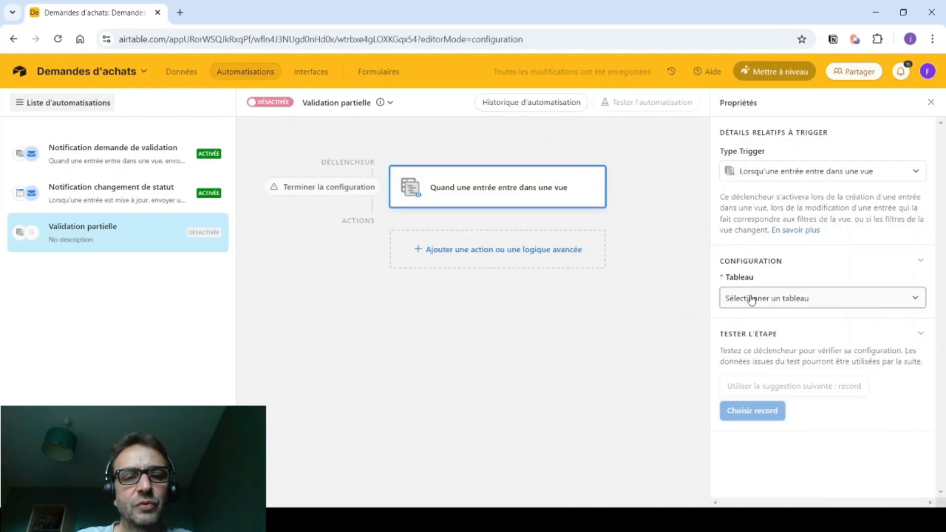
click(743, 382)
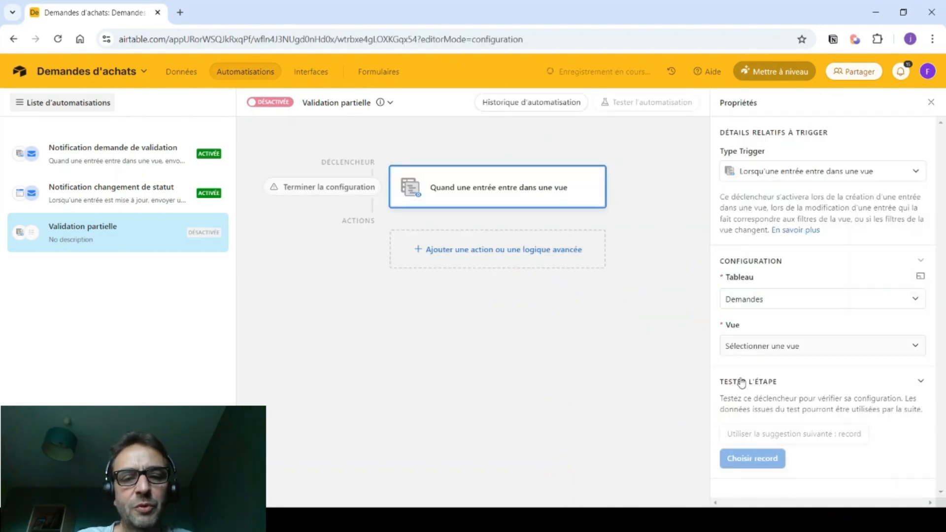
click(744, 346)
click(752, 252)
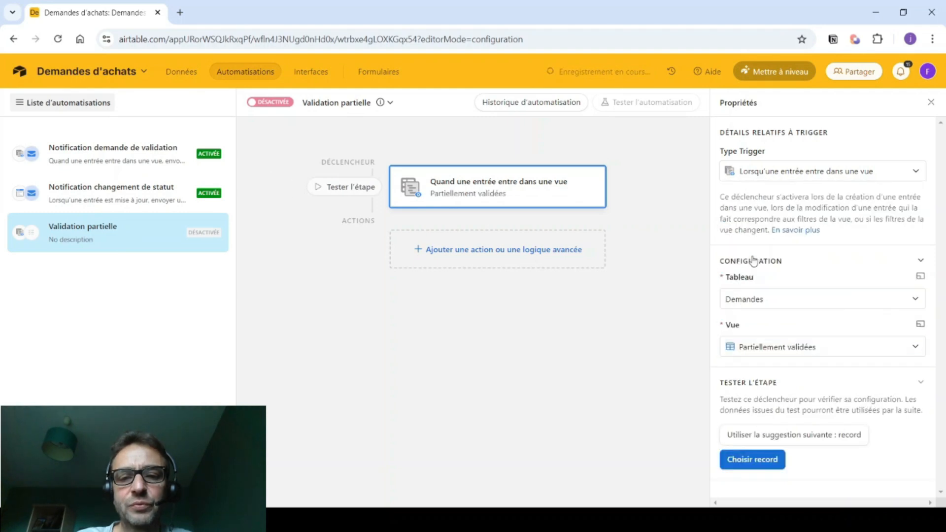
click(513, 253)
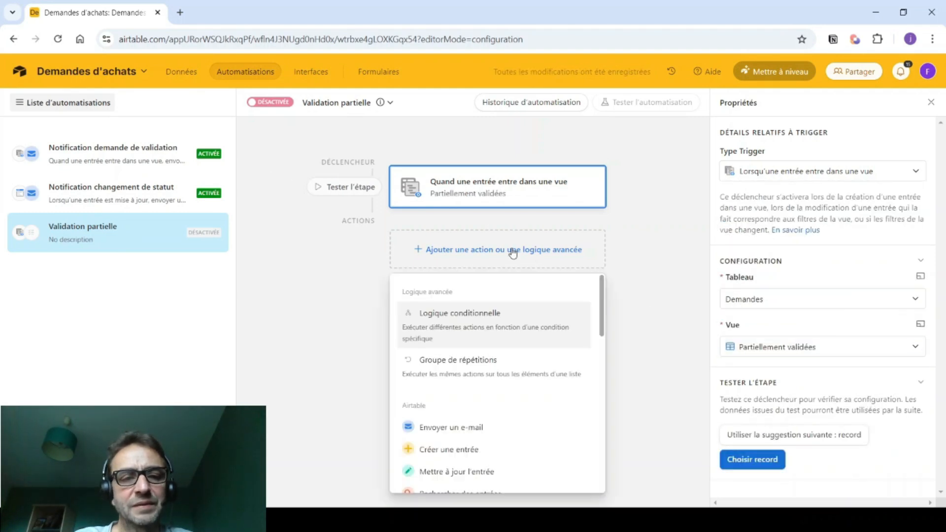
- Add a conditional branch that runs when Montant ligne is ≤ 1000
click(478, 324)
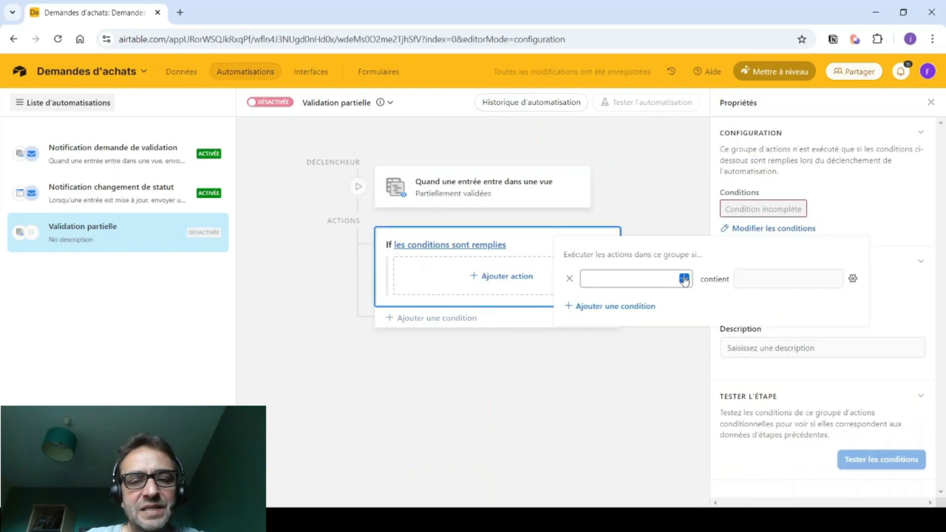
click(684, 278)
scroll(566, 387, down, 5)
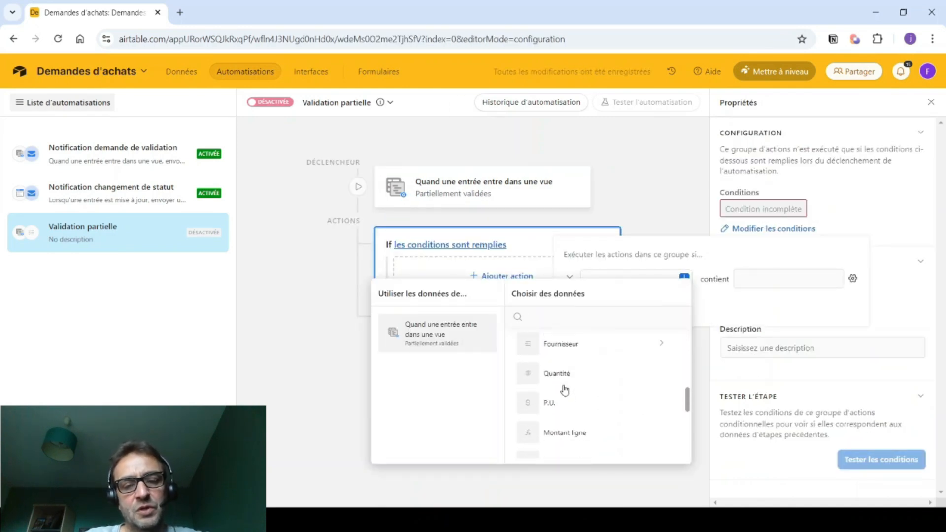
scroll(565, 391, down, 1)
click(561, 393)
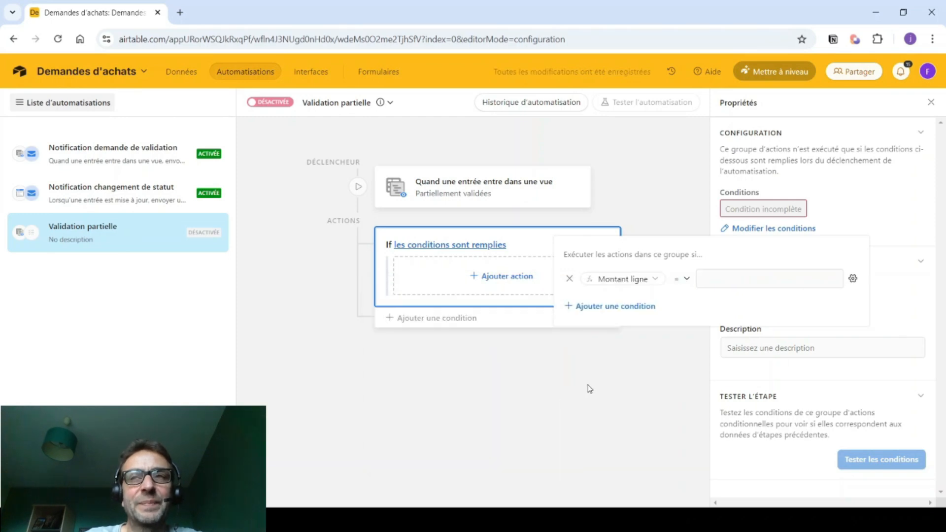
click(686, 279)
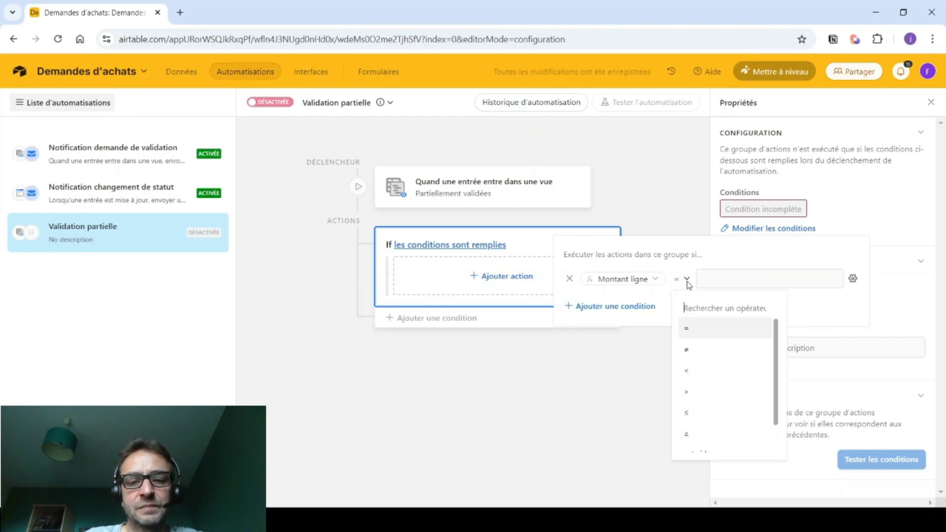
click(698, 411)
click(725, 282)
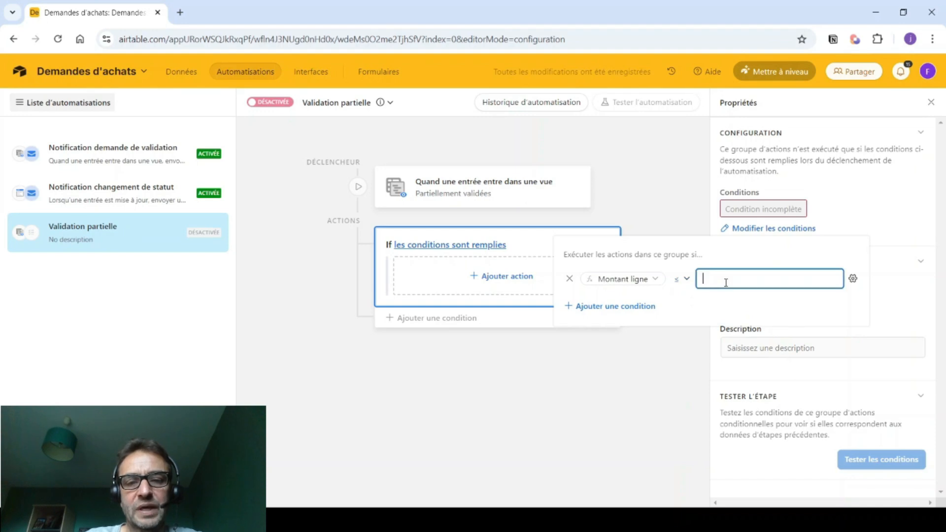
text(1000)
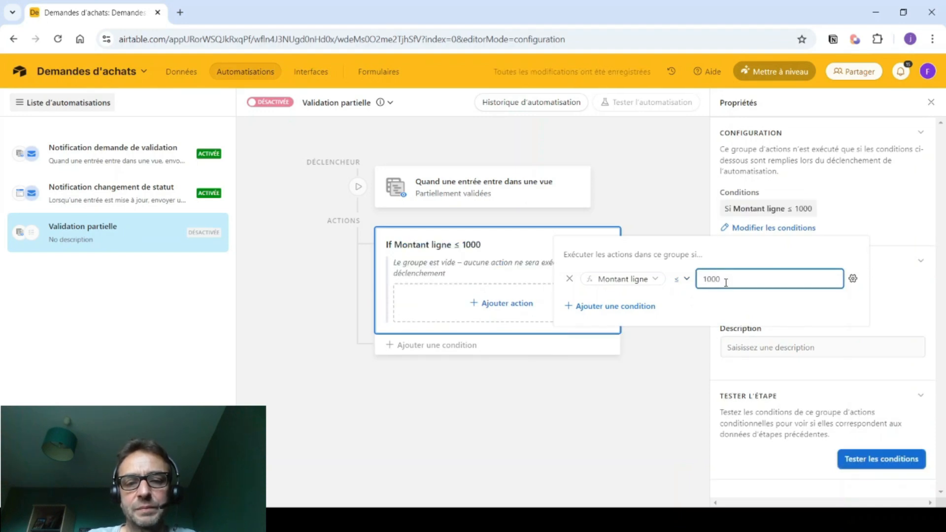
click(625, 403)
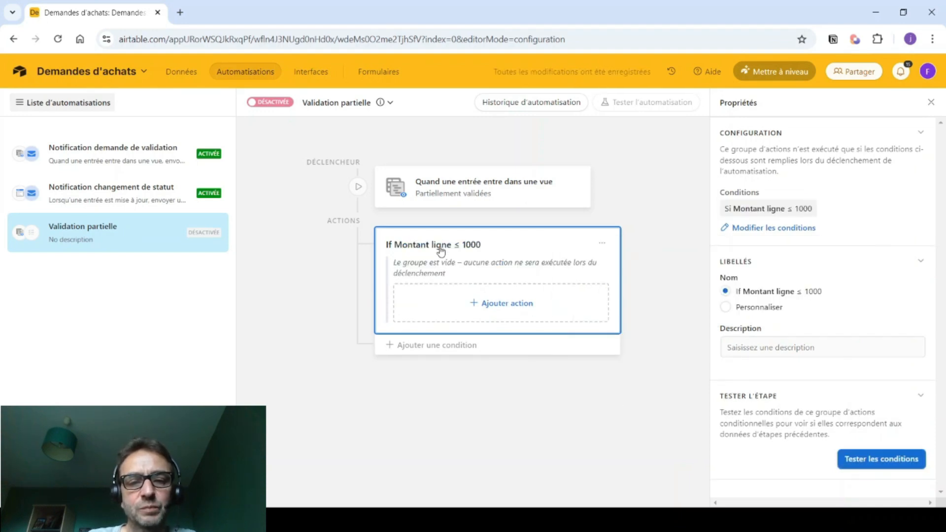
- In that branch, update the triggering Demandes record's Statut to Totalement validée
click(488, 305)
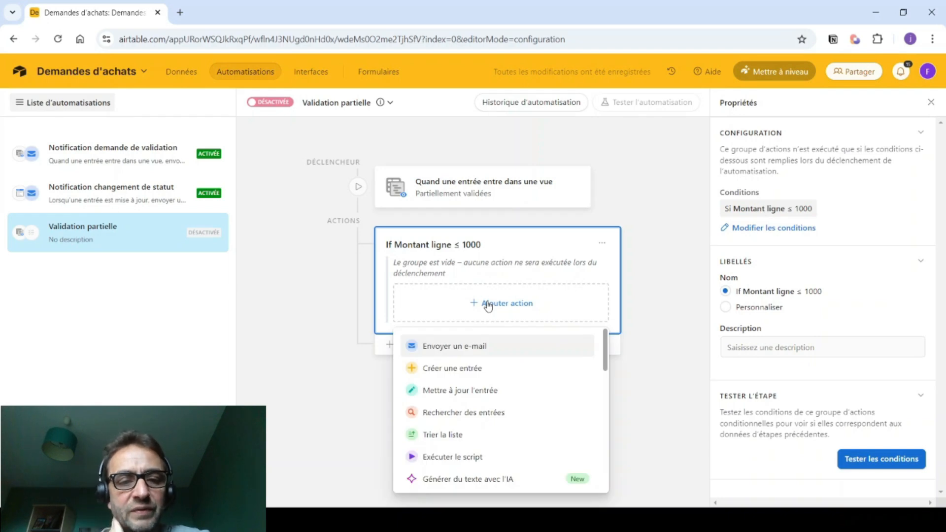
click(454, 392)
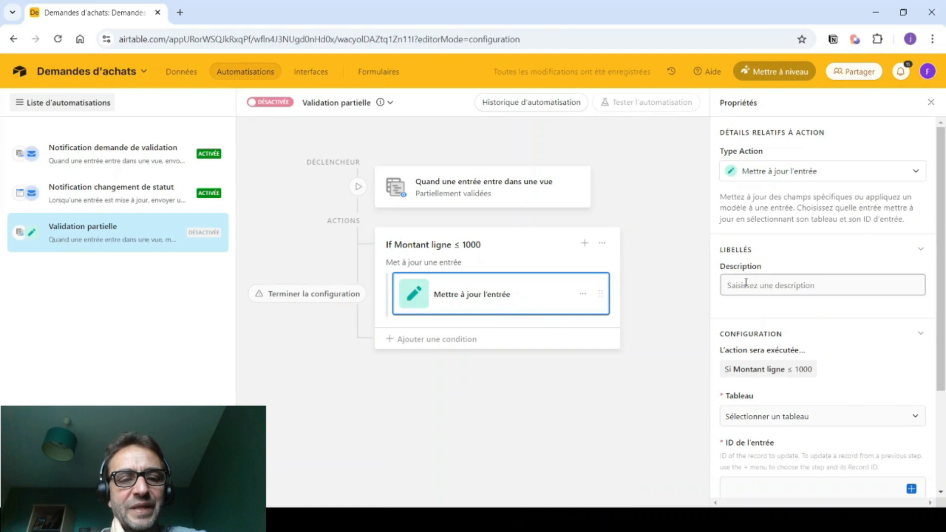
scroll(743, 345, down, 1)
click(739, 352)
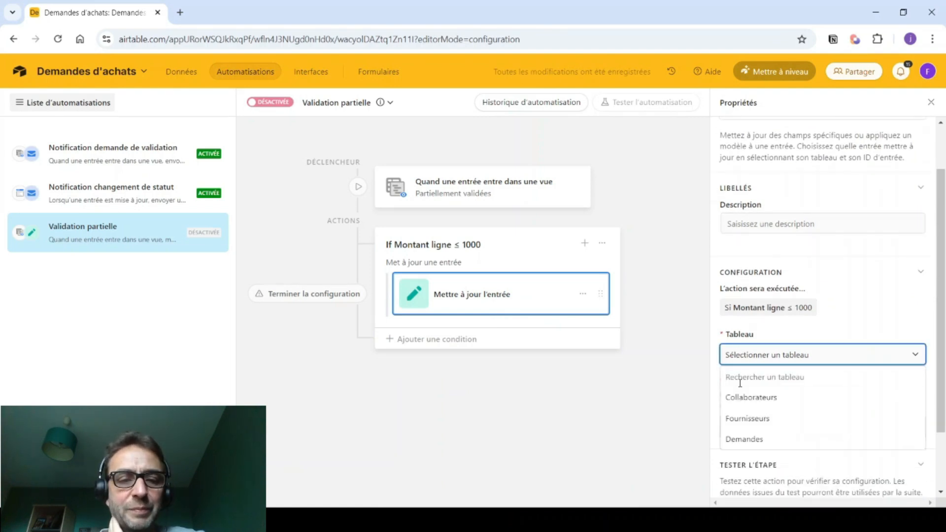
click(745, 439)
scroll(788, 345, down, 2)
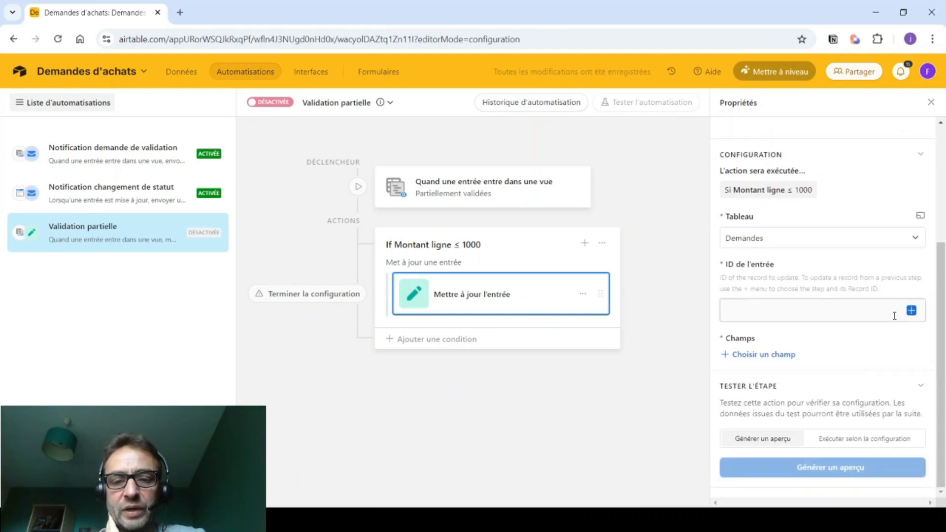
click(912, 311)
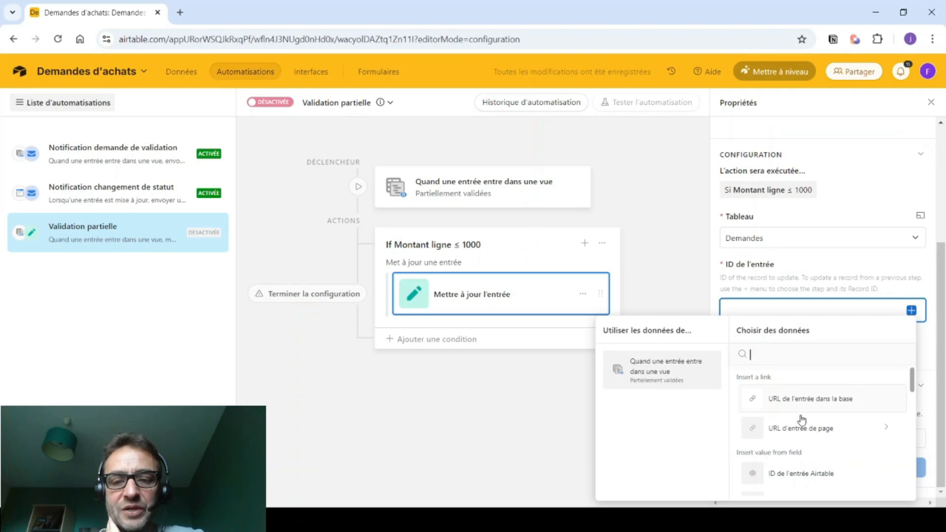
click(777, 477)
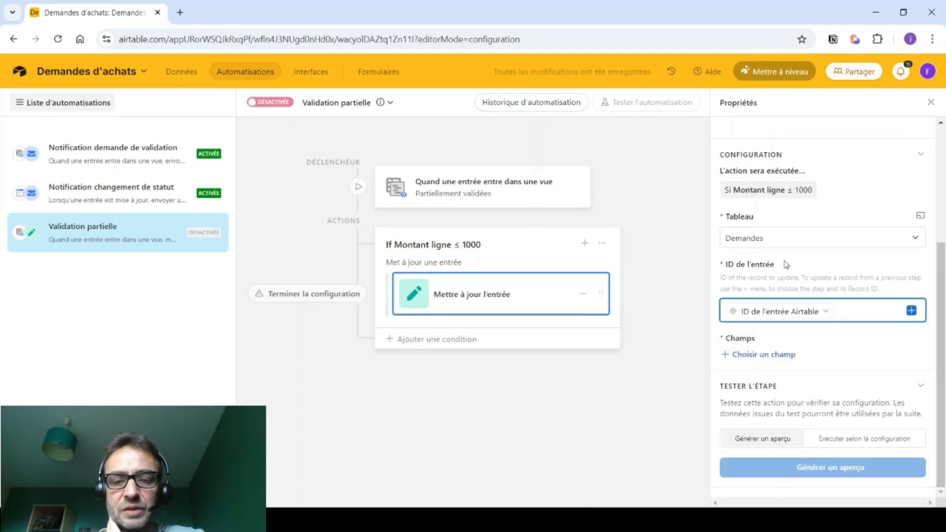
click(755, 355)
scroll(774, 284, down, 4)
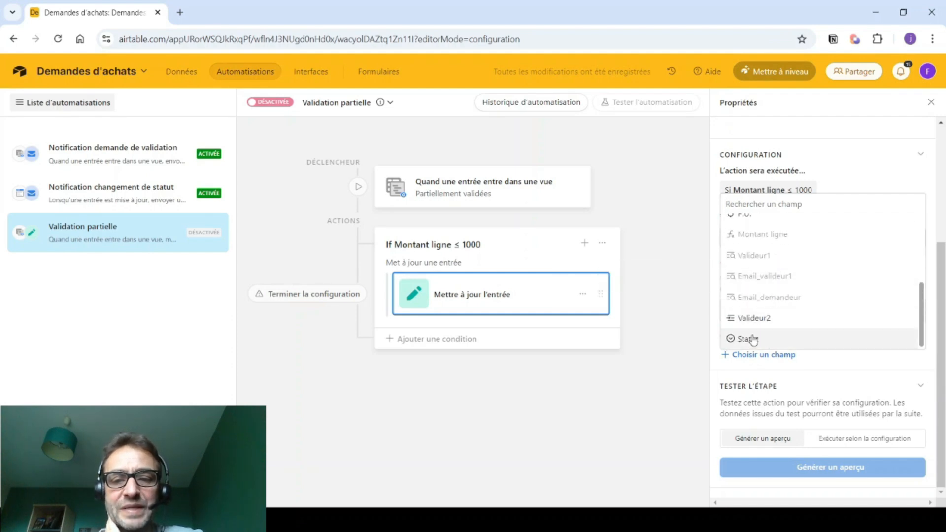
click(753, 338)
click(744, 382)
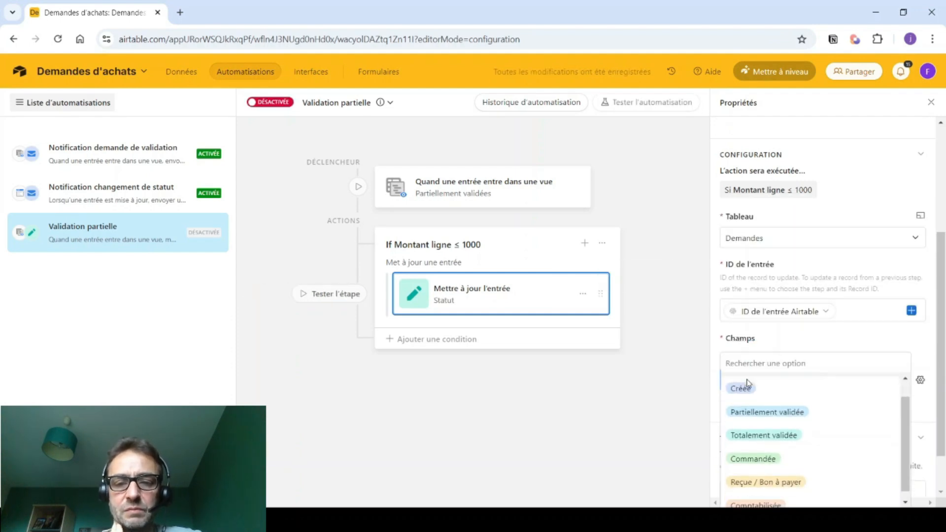
click(746, 434)
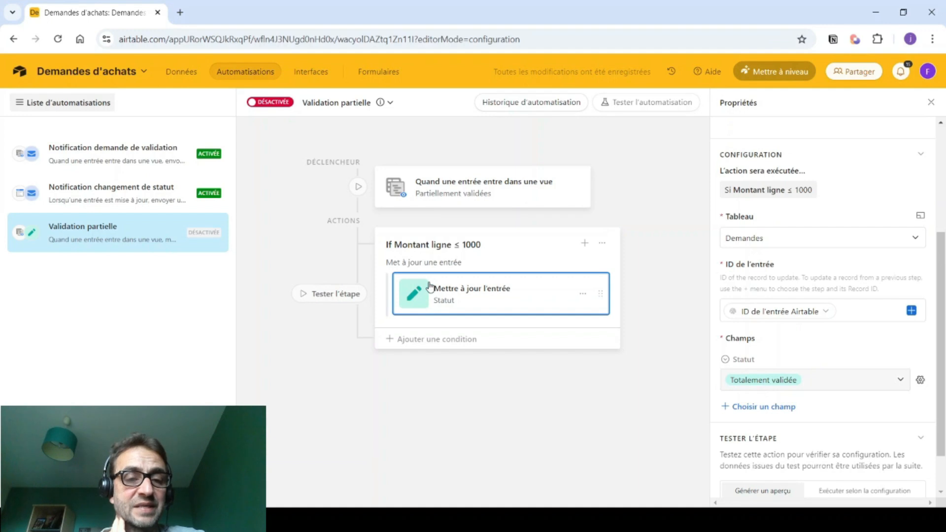
- Add an Otherwise-if condition for Montant ligne > 1000
click(418, 339)
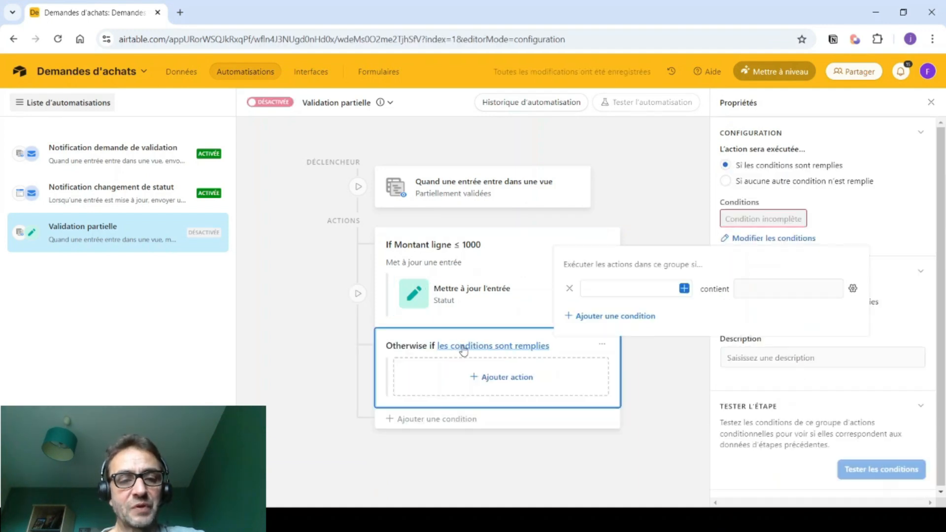
click(685, 289)
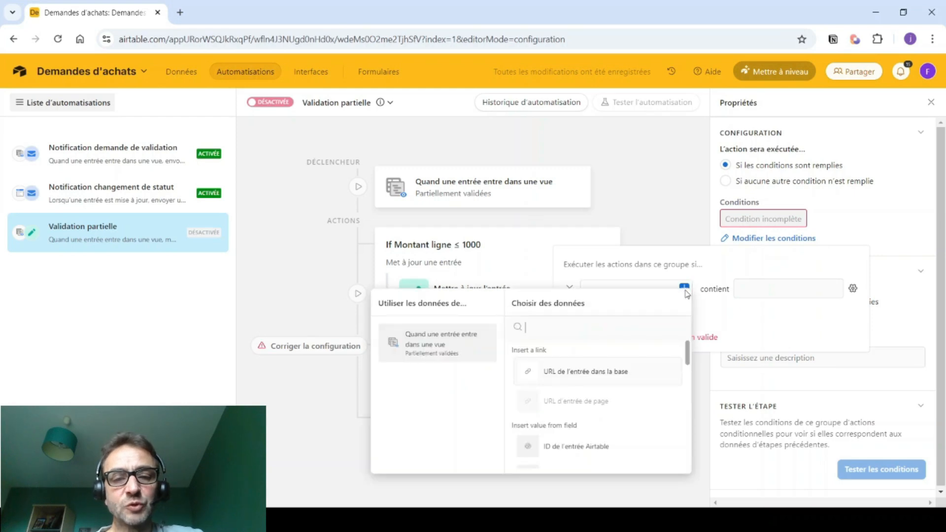
scroll(572, 408, down, 1)
scroll(571, 408, down, 5)
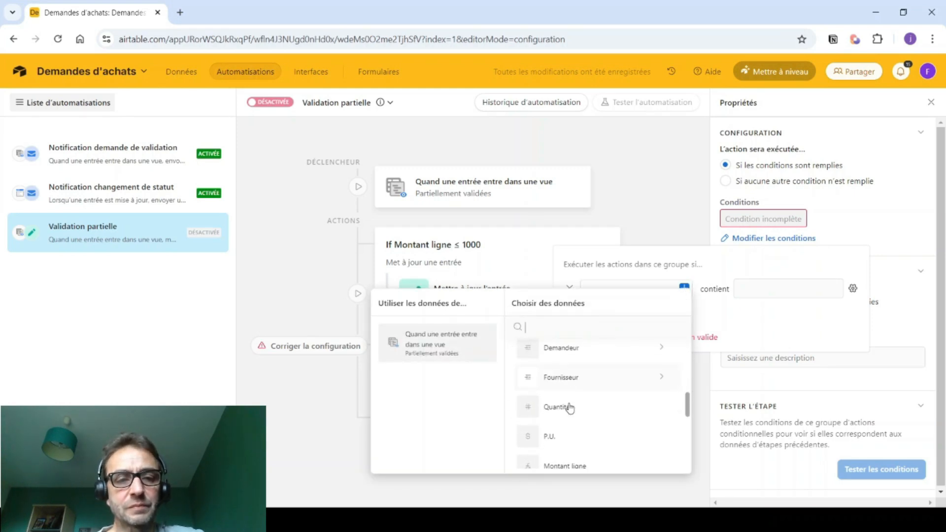
click(567, 345)
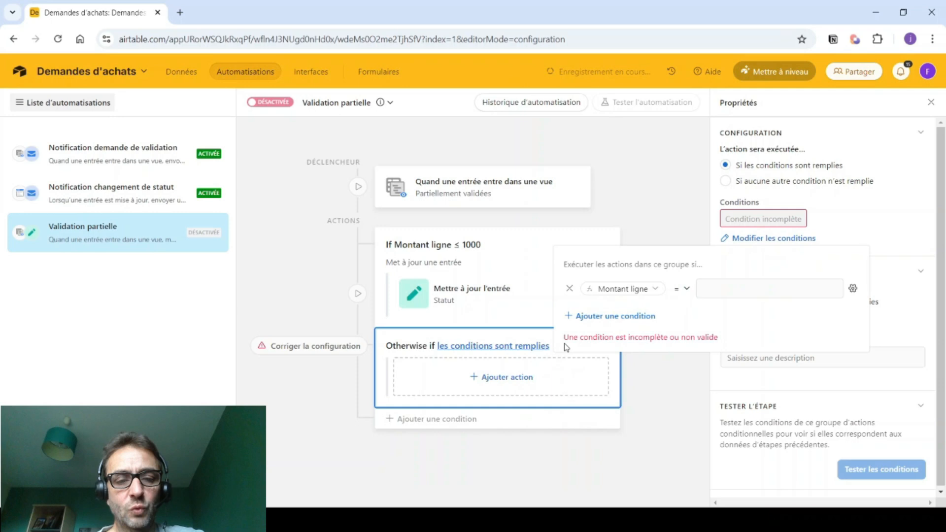
click(685, 289)
click(691, 402)
click(721, 287)
text(1000)
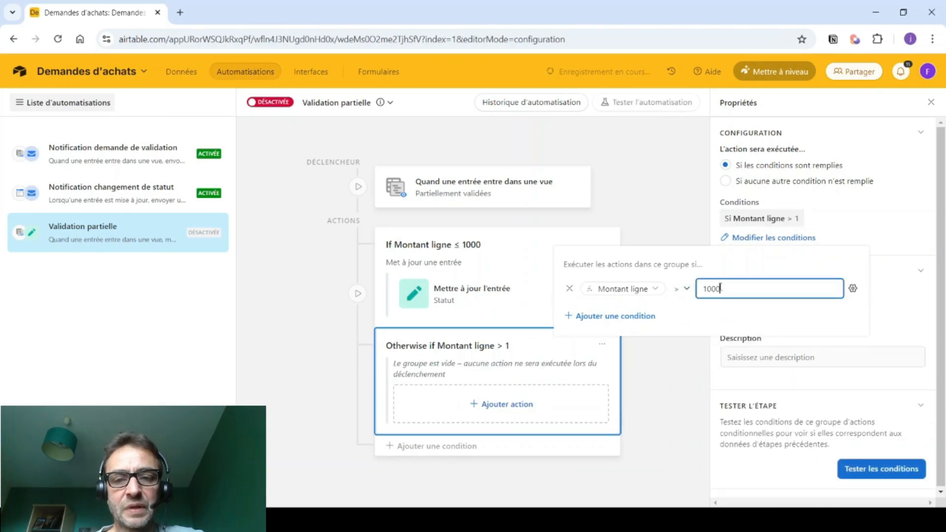
click(674, 366)
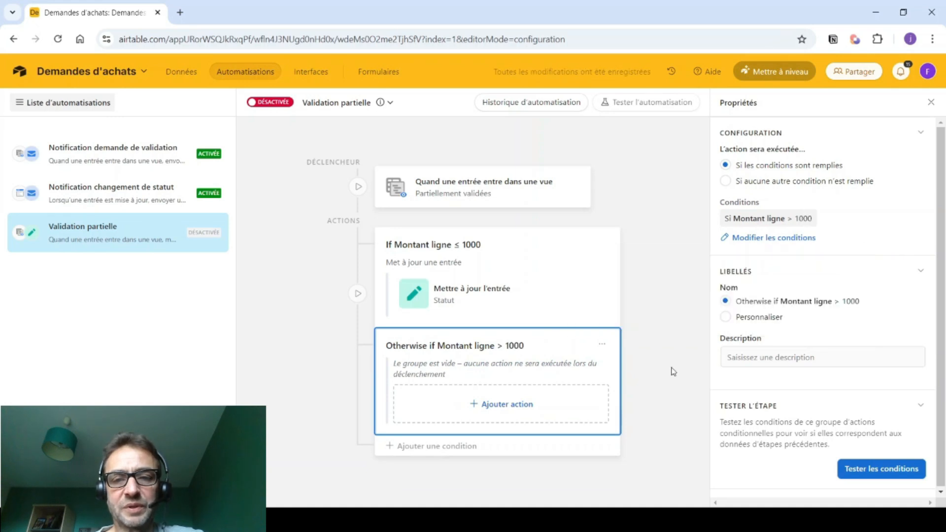
- In that branch, update the triggering Demandes record, adding Valideur2 as the field to change
click(506, 409)
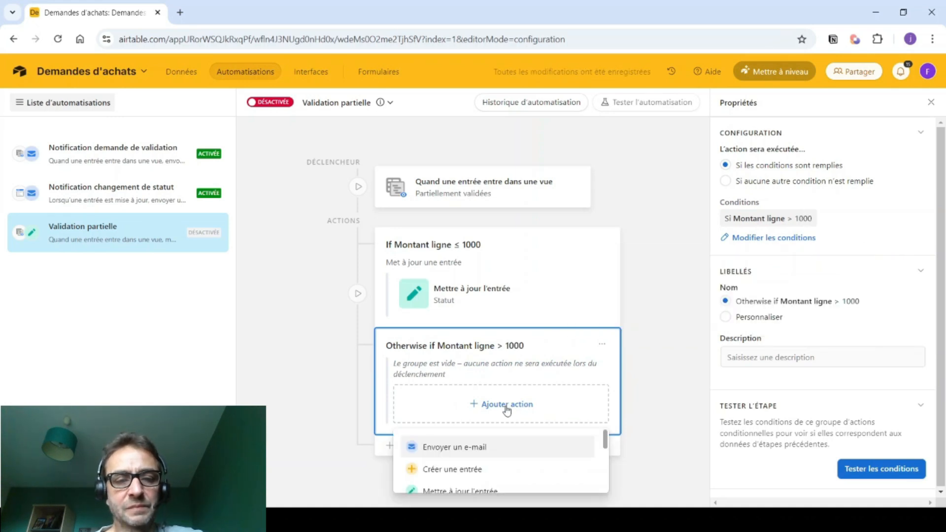
click(461, 484)
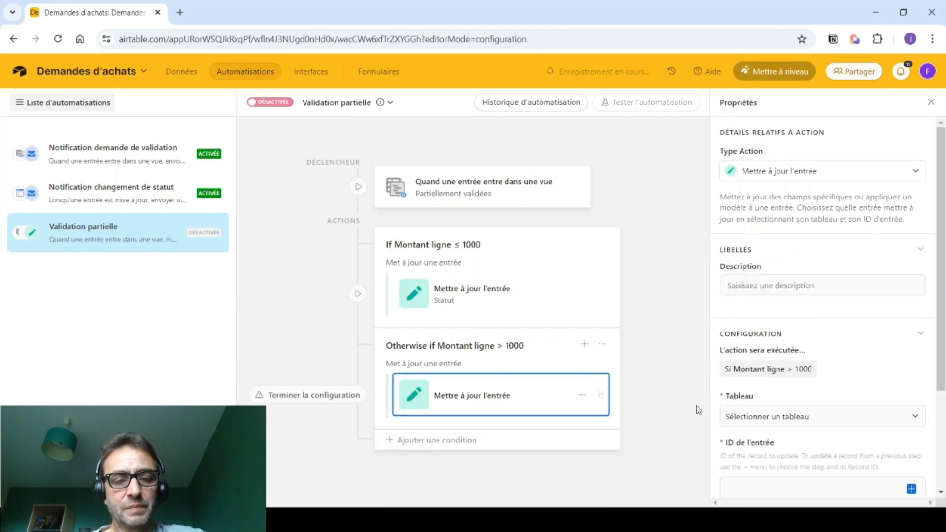
click(737, 416)
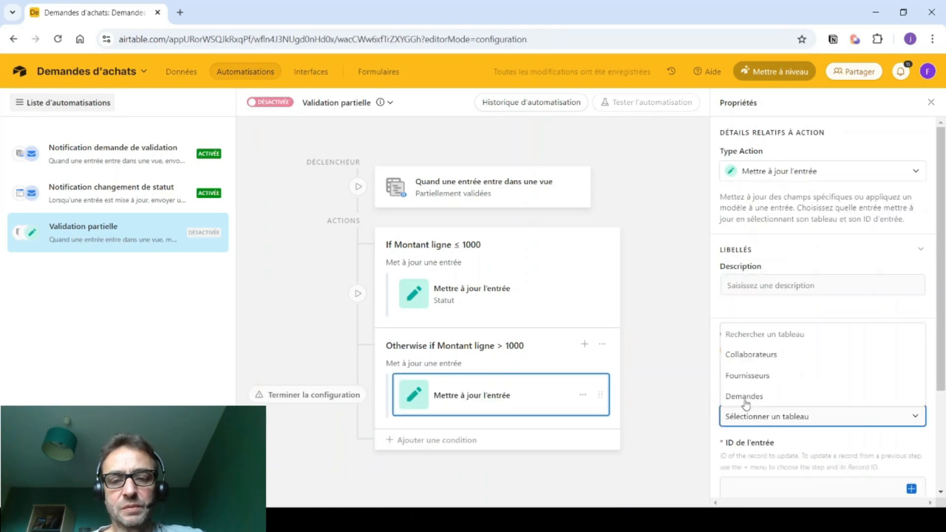
click(745, 397)
scroll(750, 381, down, 3)
click(749, 369)
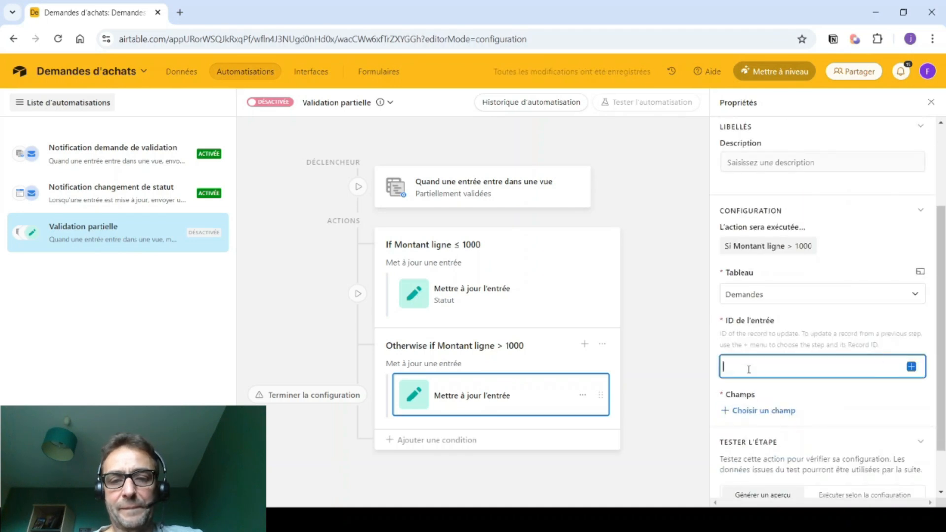
click(912, 366)
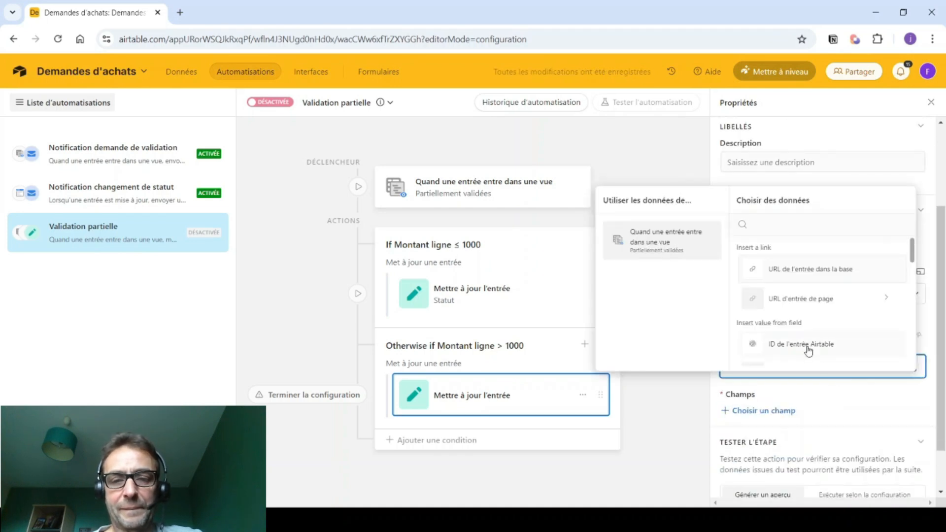
click(809, 344)
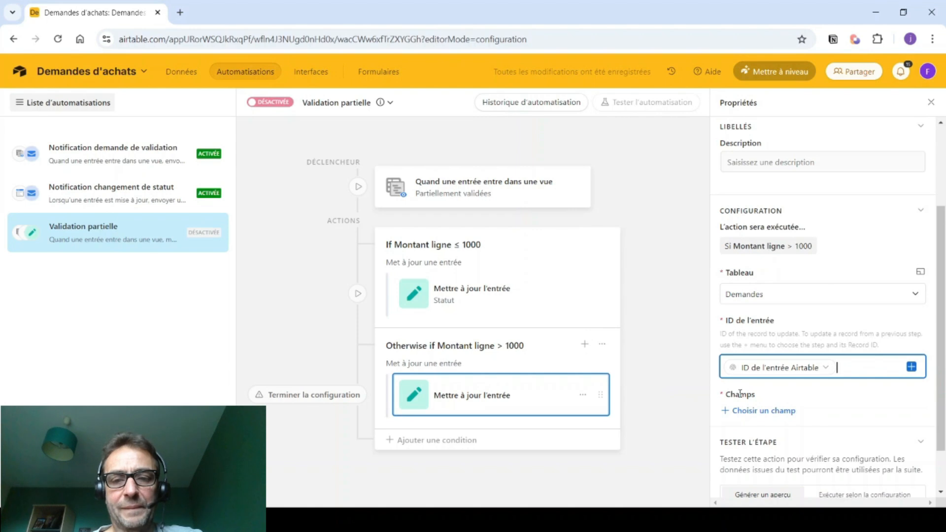
click(752, 412)
scroll(777, 353, down, 5)
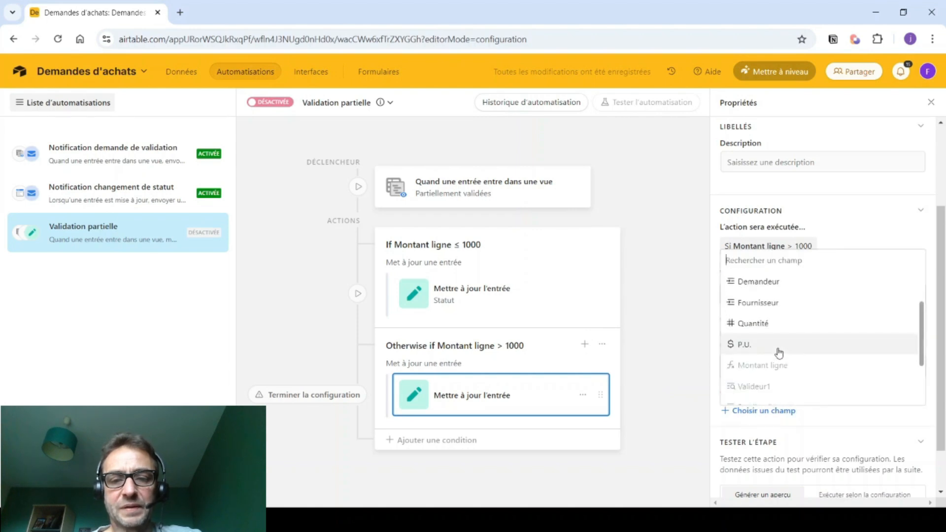
scroll(779, 351, down, 1)
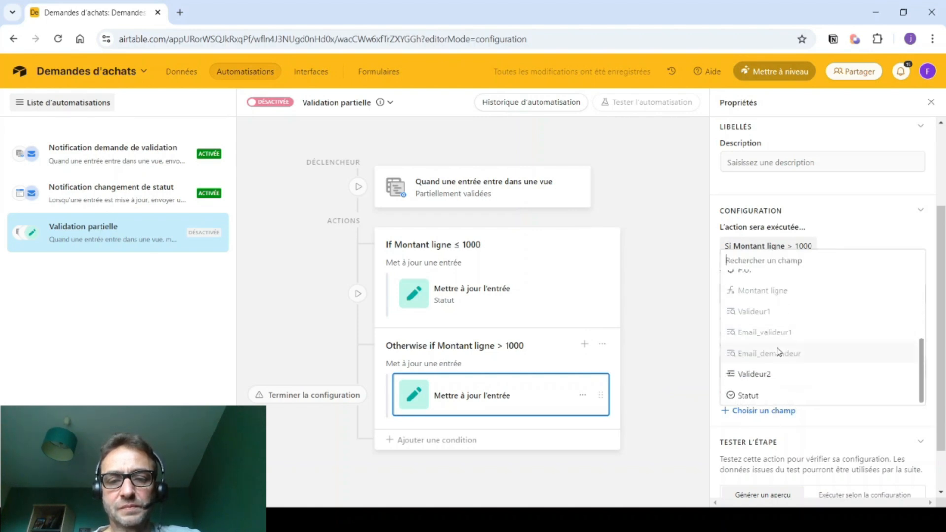
click(750, 375)
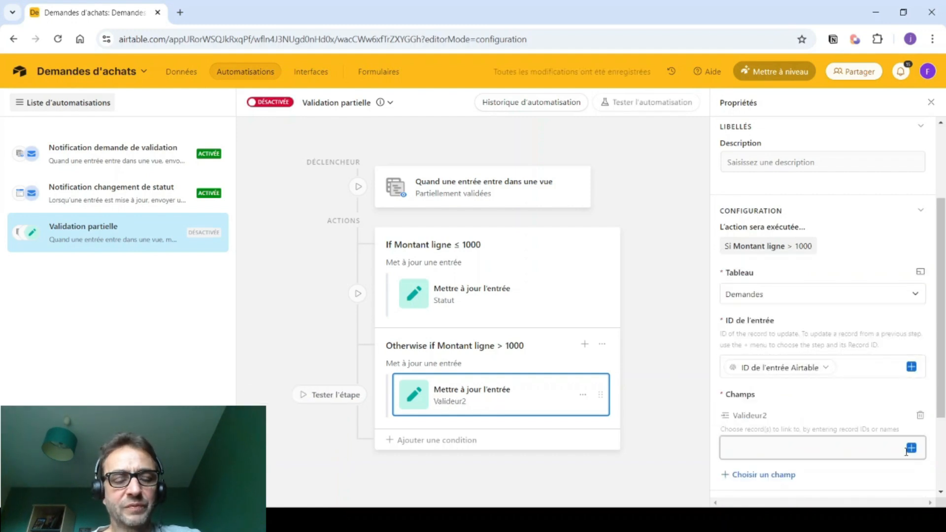
click(911, 449)
scroll(833, 399, down, 6)
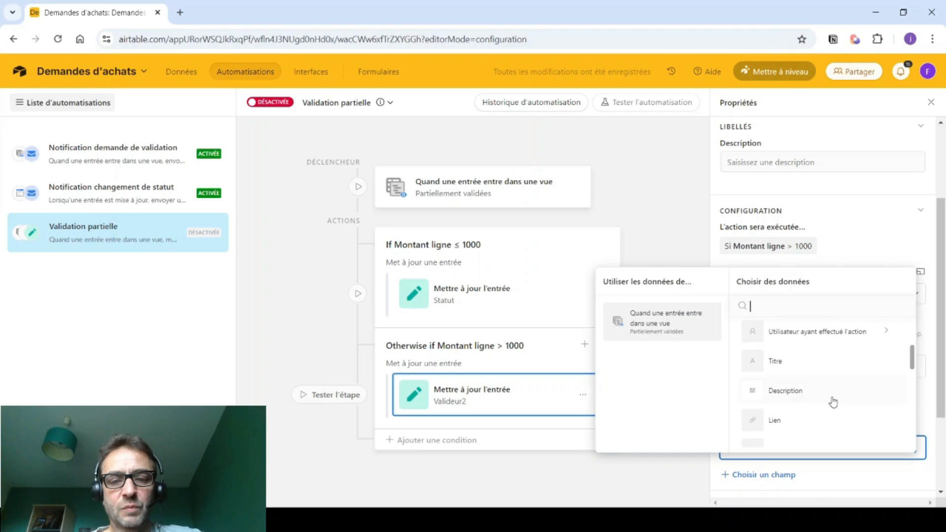
scroll(832, 401, down, 2)
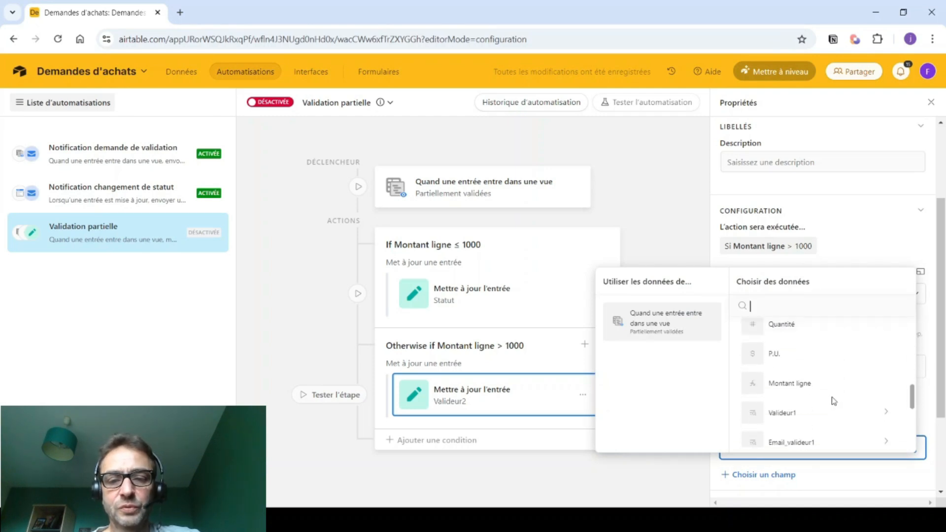
click(661, 489)
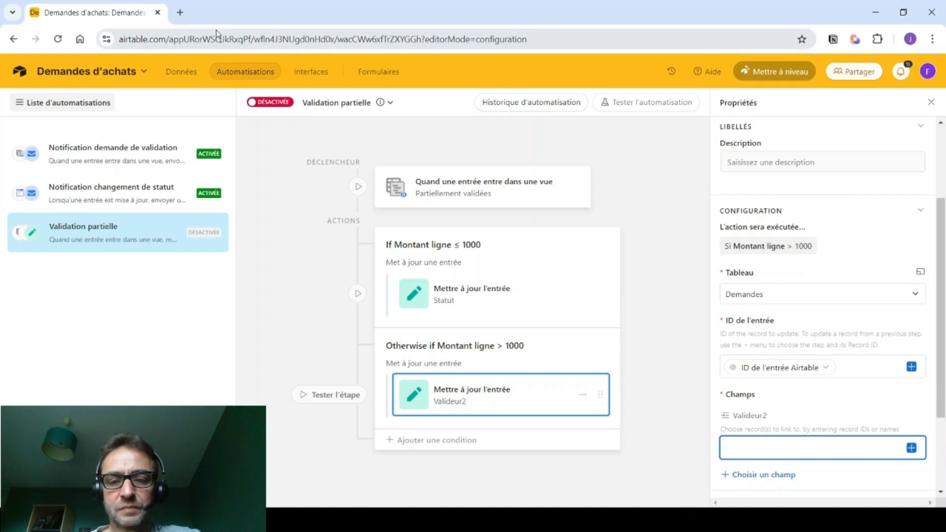
click(179, 72)
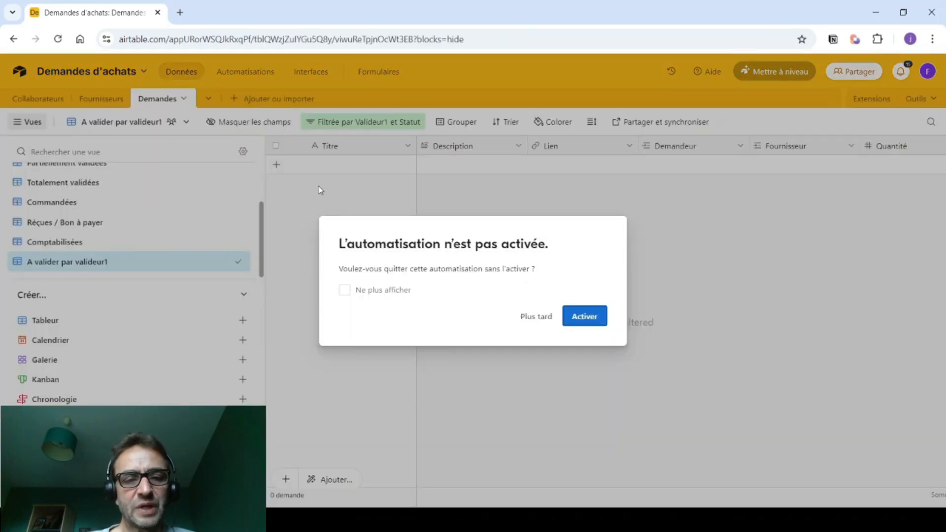
- Defer activation and change the fourth collaborator's Fonction to D.G. in Collaborateurs
click(531, 321)
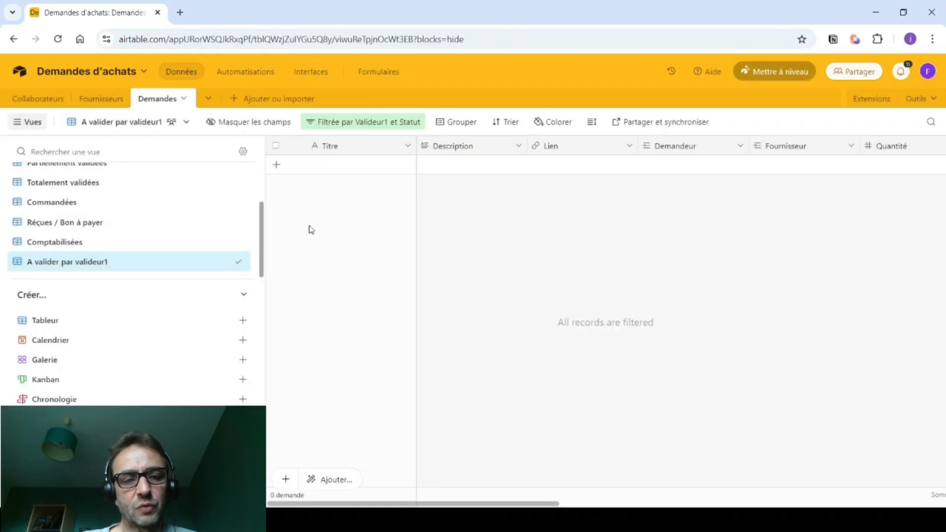
click(42, 100)
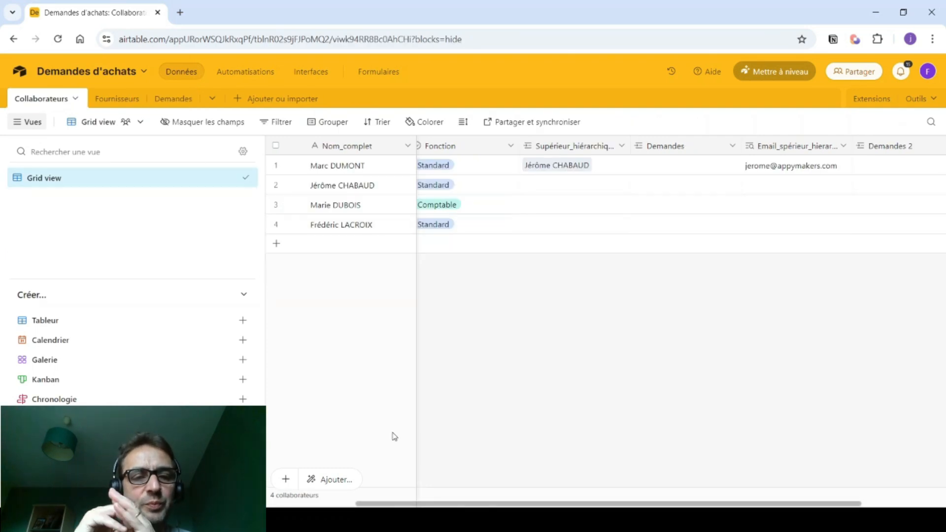
scroll(418, 467, left, 3)
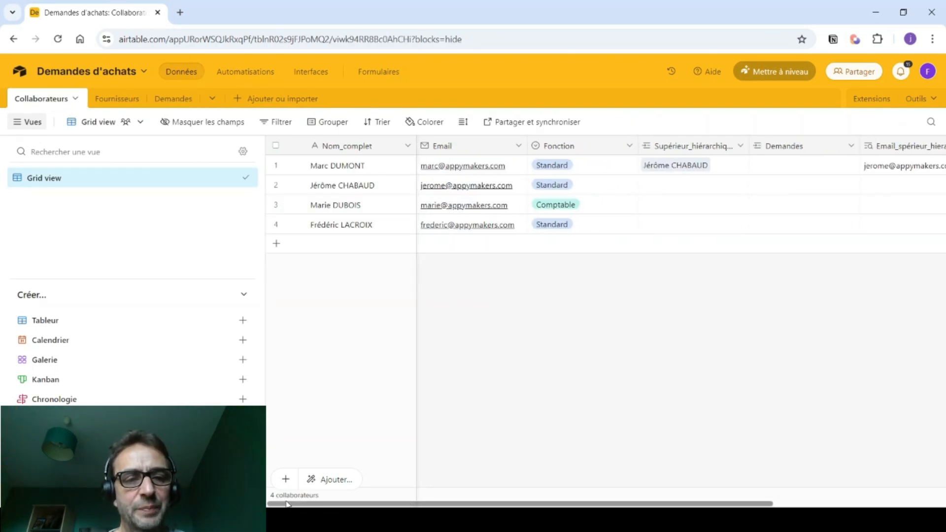
click(572, 227)
click(626, 225)
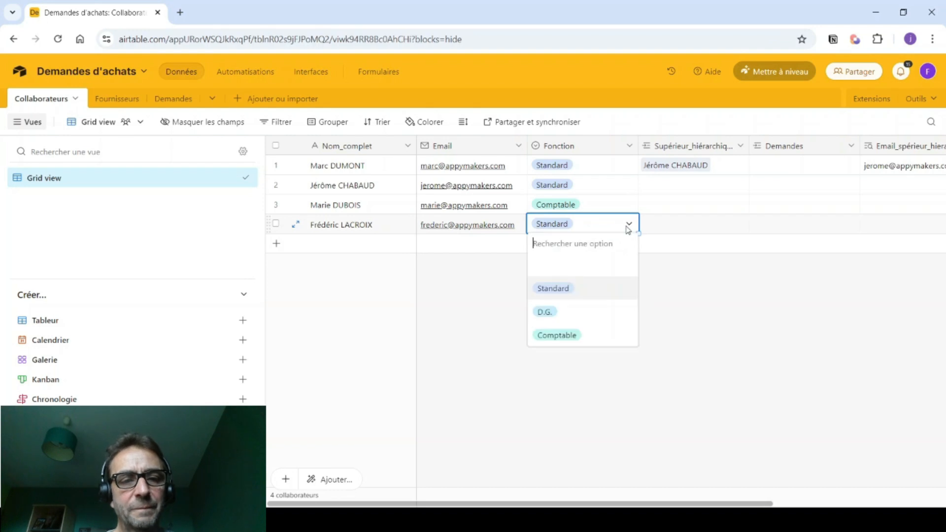
click(551, 314)
click(446, 285)
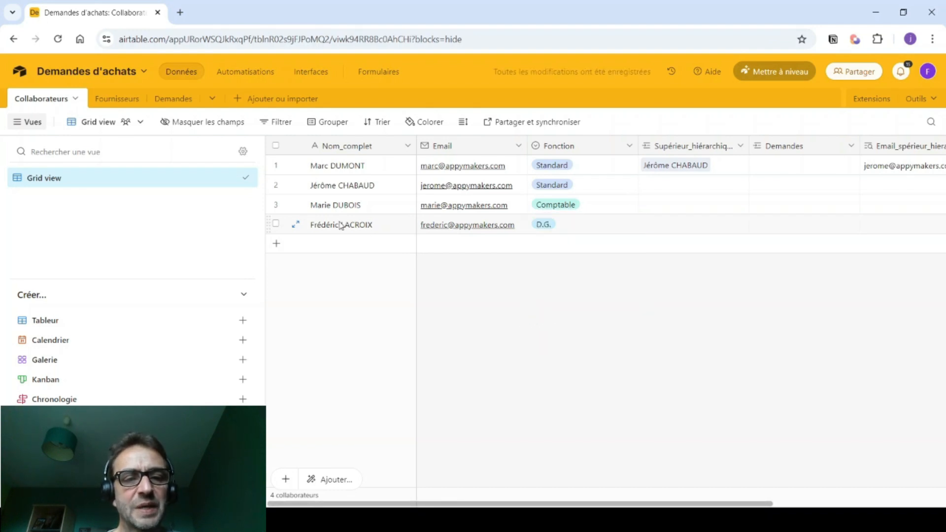
drag(341, 505, 743, 460)
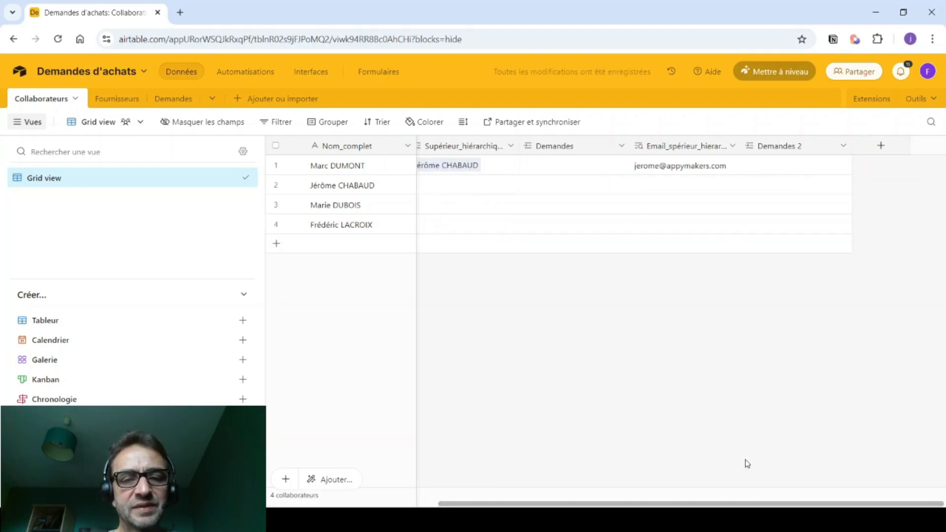
- Add a formula field named ID with the formula RECORD_ID()
click(880, 146)
text(ID)
click(820, 202)
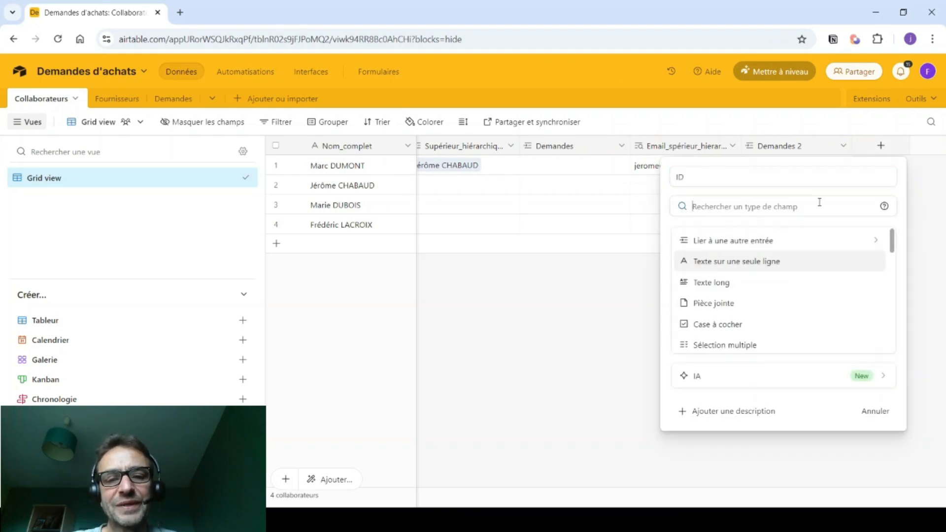
text(ID)
key(BackSpace)
key(BackSpace)
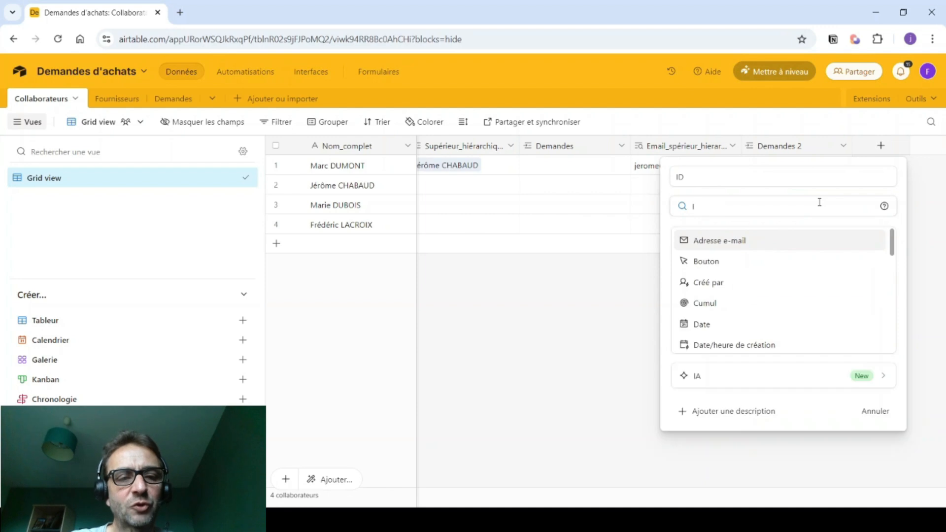
text(fo)
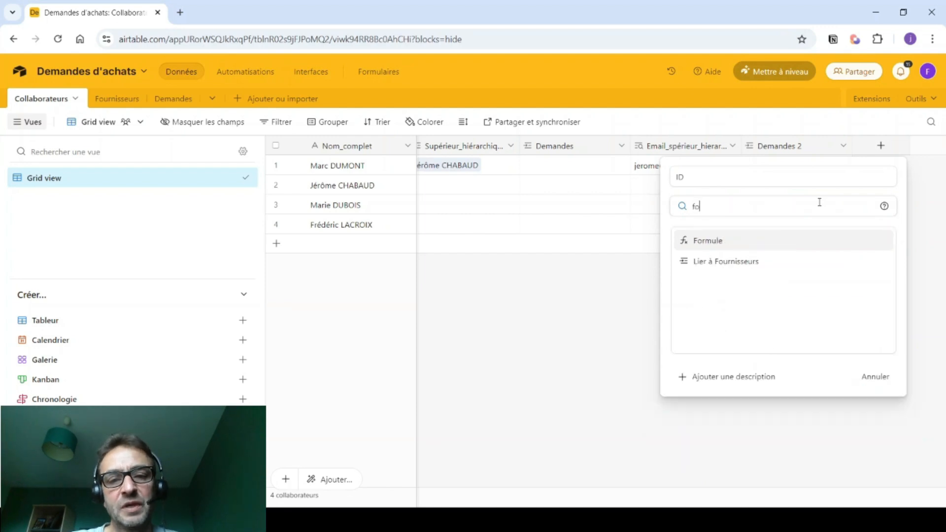
click(767, 242)
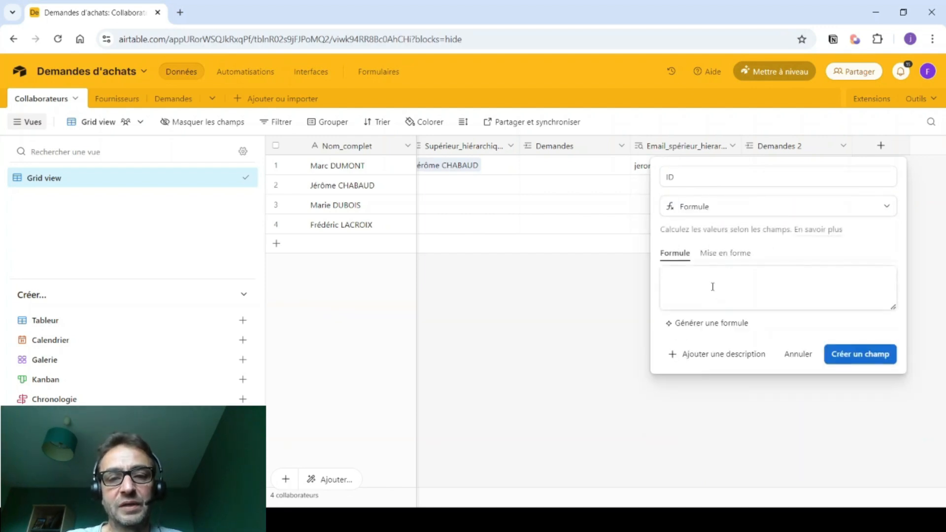
click(712, 287)
text(REC)
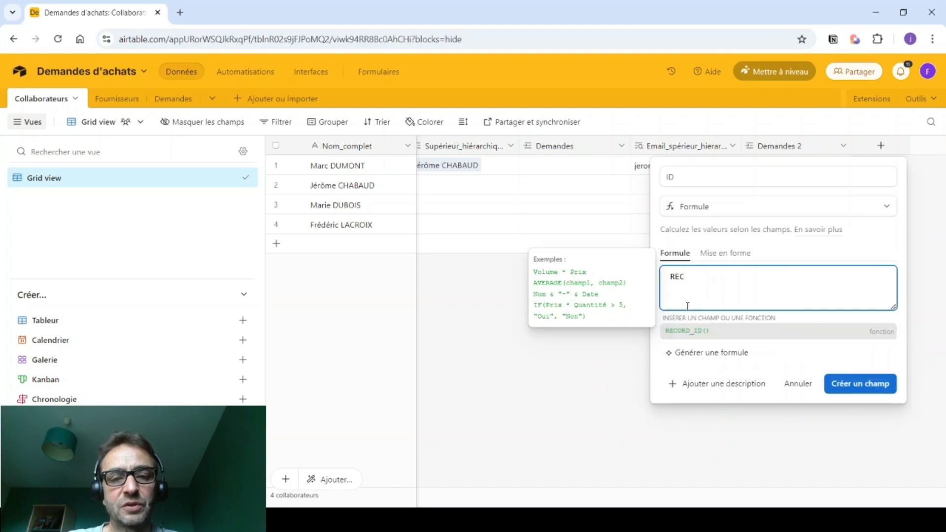
click(685, 330)
text())
click(854, 377)
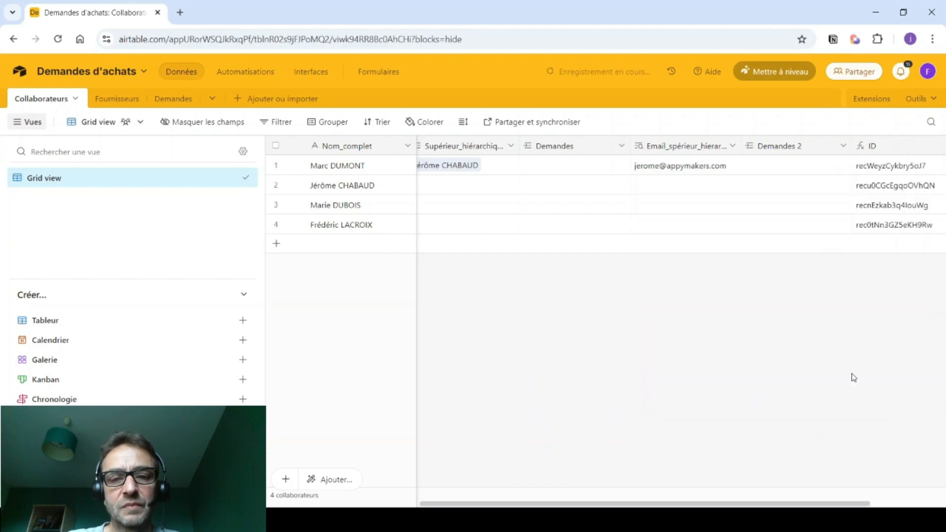
- Expand row 4's ID value, select its record ID, then return to the automations
click(846, 228)
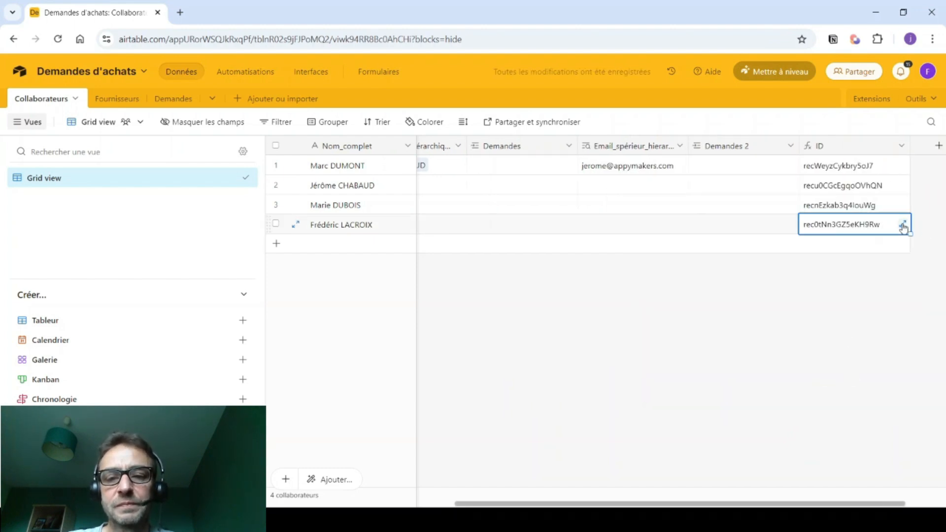
click(903, 224)
drag(623, 174, 495, 171)
key(ctrl+c)
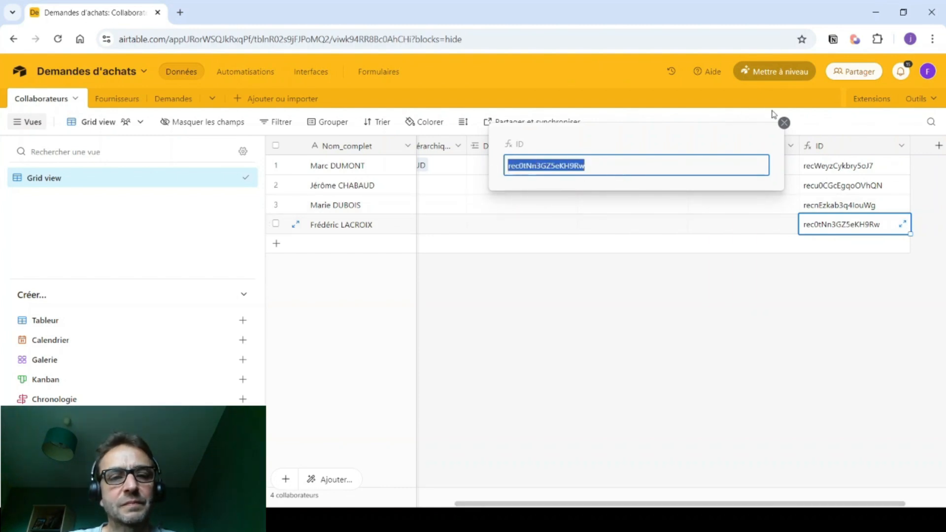
click(784, 123)
click(245, 72)
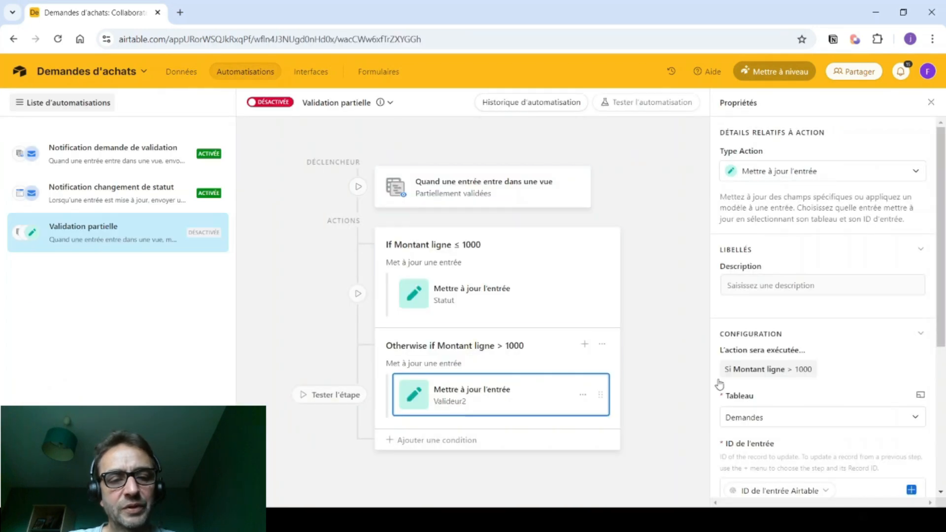
- Paste the collaborator's record ID into the over-1000 branch's Valideur2 field
scroll(764, 383, down, 5)
click(739, 327)
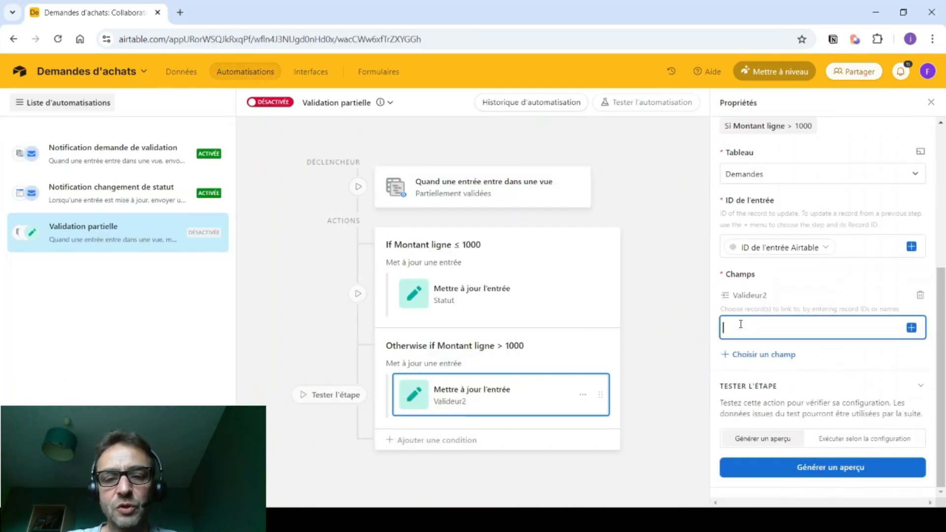
key(ctrl+v)
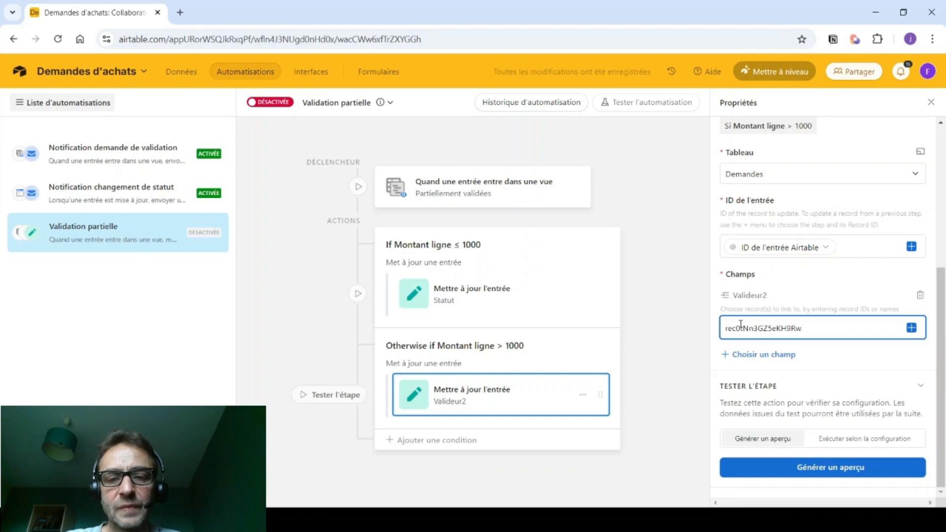
click(670, 331)
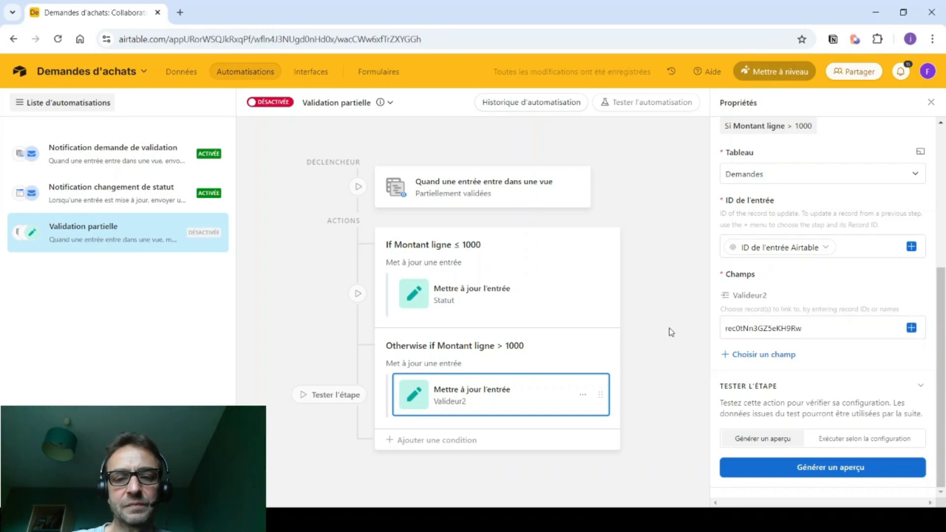
- Switch the Validation partielle automation on and open the Demandes table
click(266, 105)
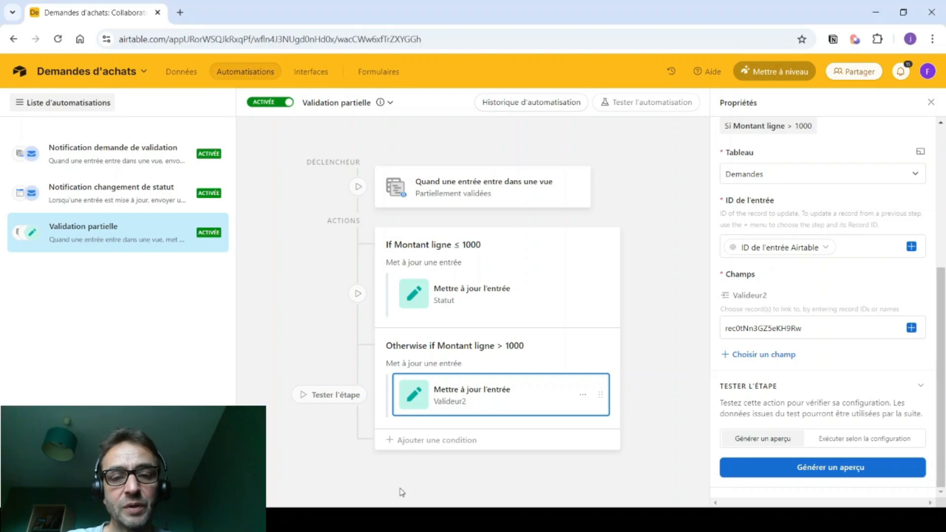
click(179, 73)
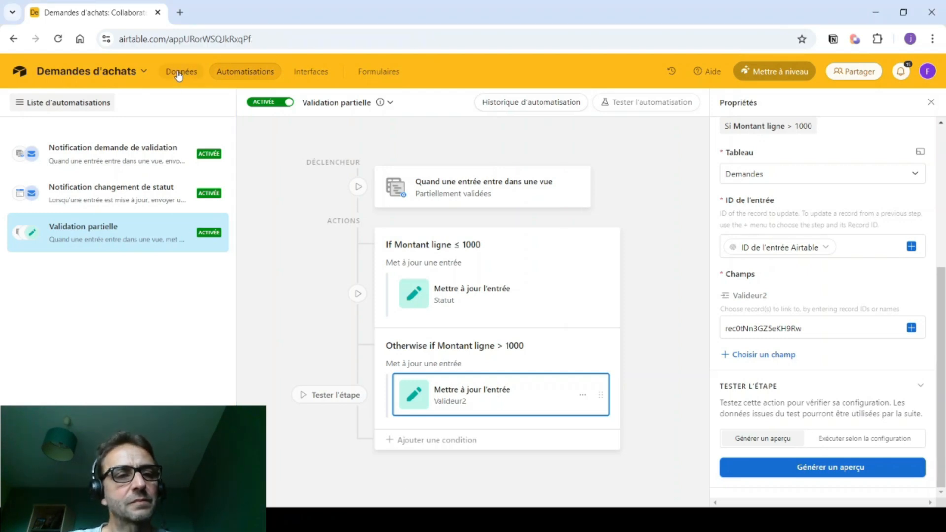
click(173, 99)
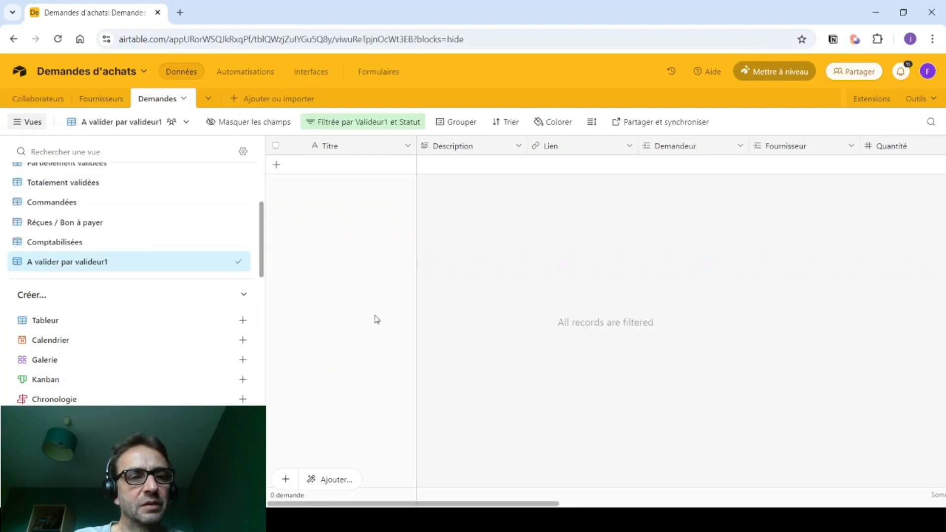
- Add a new request titled 'Demande test1'
click(324, 164)
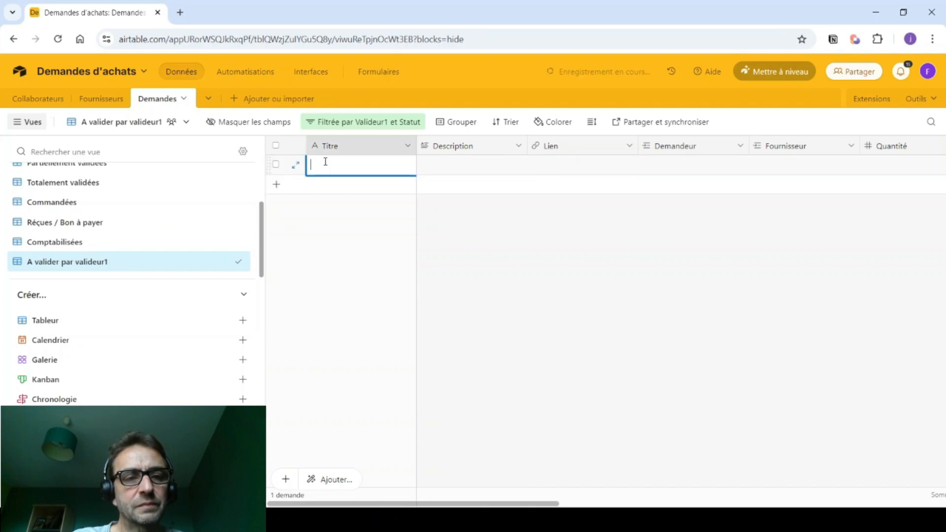
text(Demande test1)
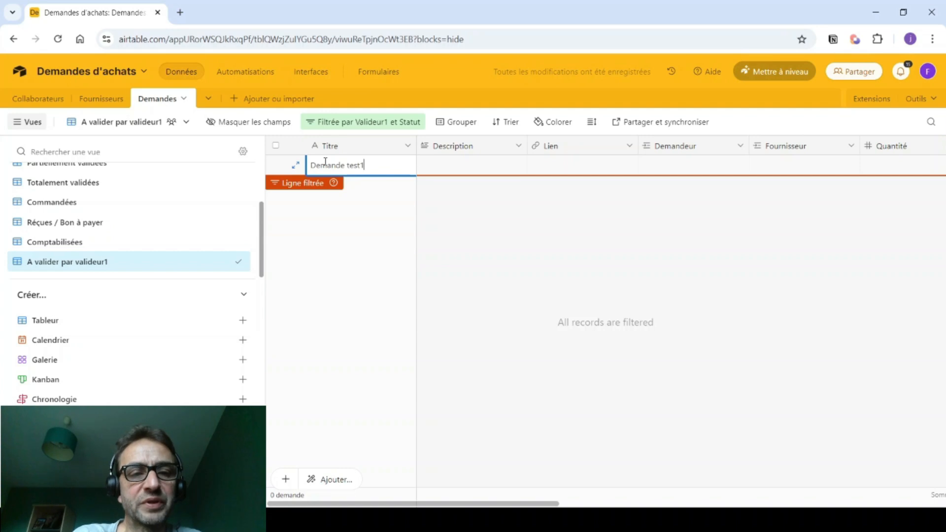
scroll(69, 207, up, 3)
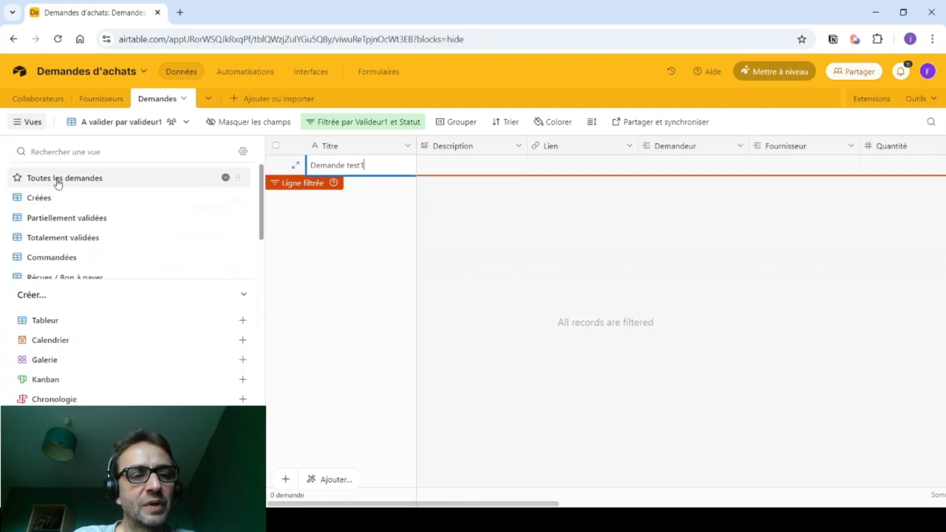
- In Toutes les demandes, delete the four other requests, leaving only Demande test1
click(136, 180)
click(368, 247)
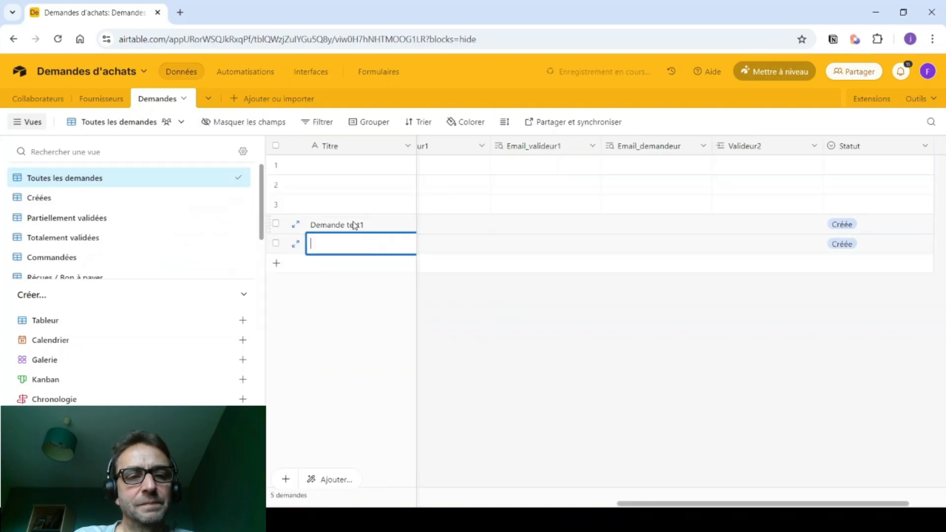
click(276, 164)
click(276, 184)
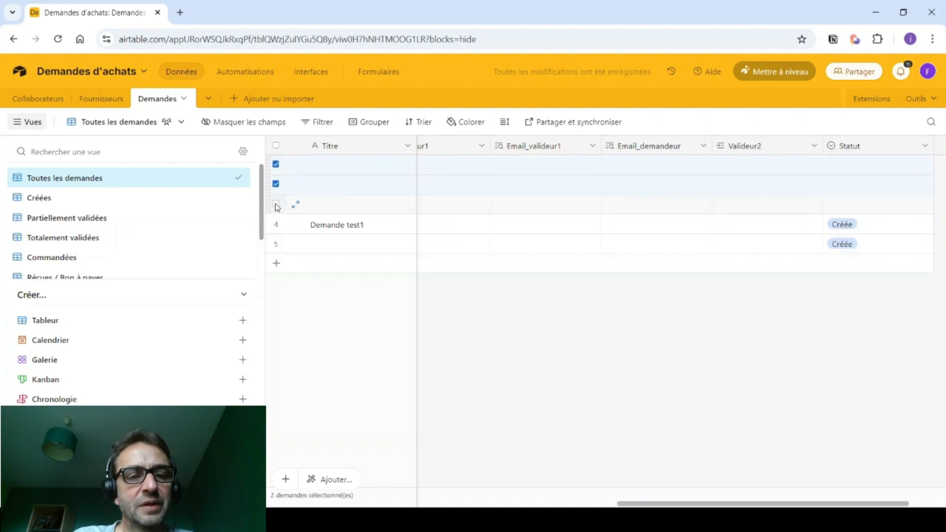
click(276, 243)
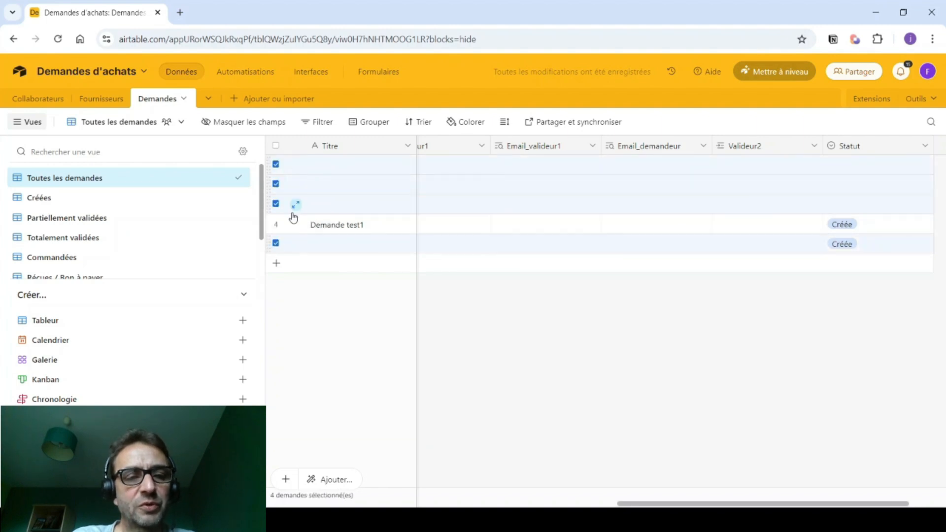
right_click(296, 205)
click(331, 258)
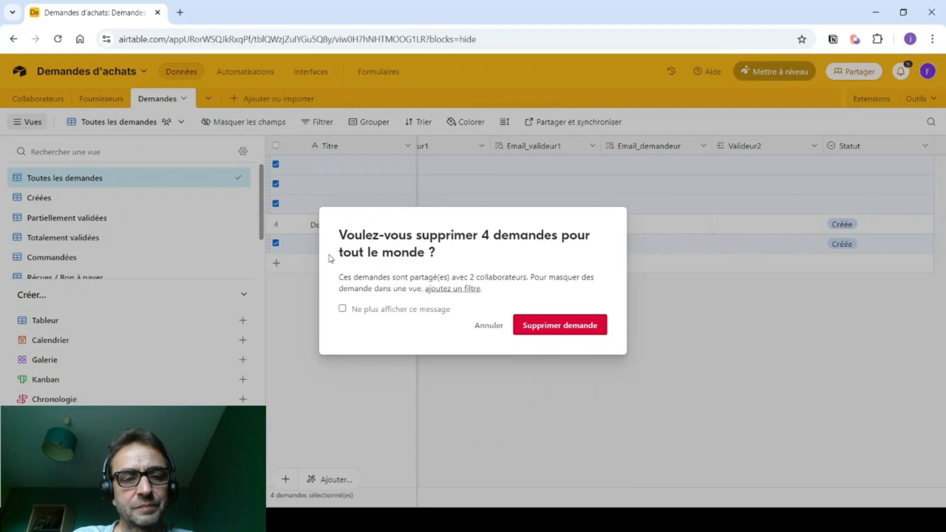
click(542, 326)
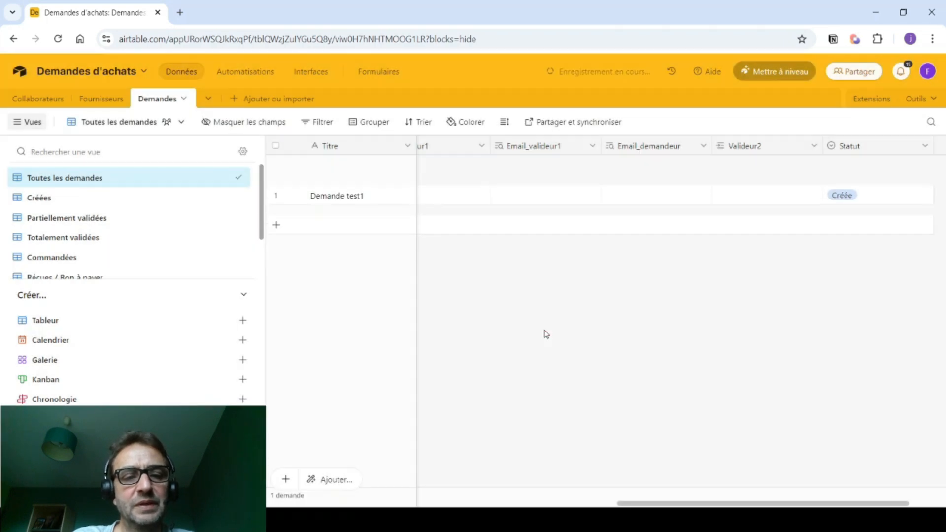
drag(650, 504, 301, 504)
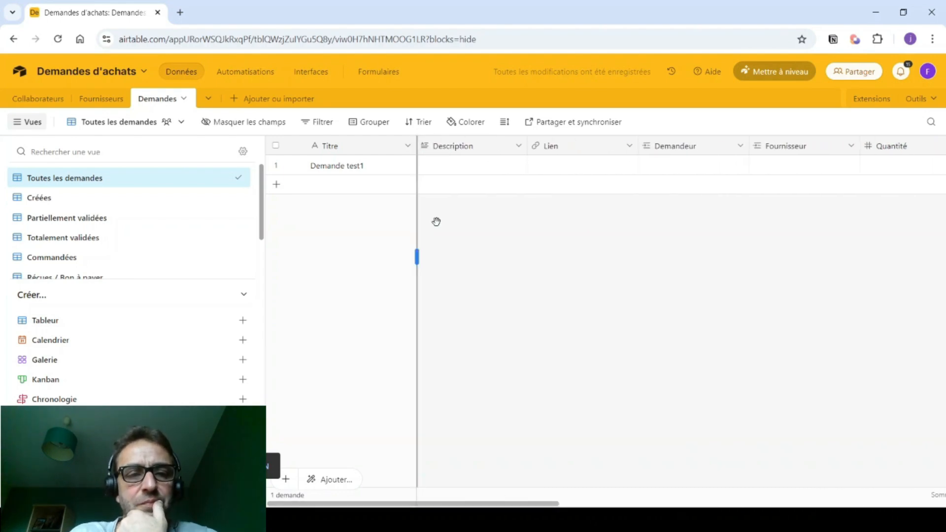
- Give Demande test1 supplier LDLC, quantity 2 and unit price €300, totalling 600
click(805, 168)
click(758, 165)
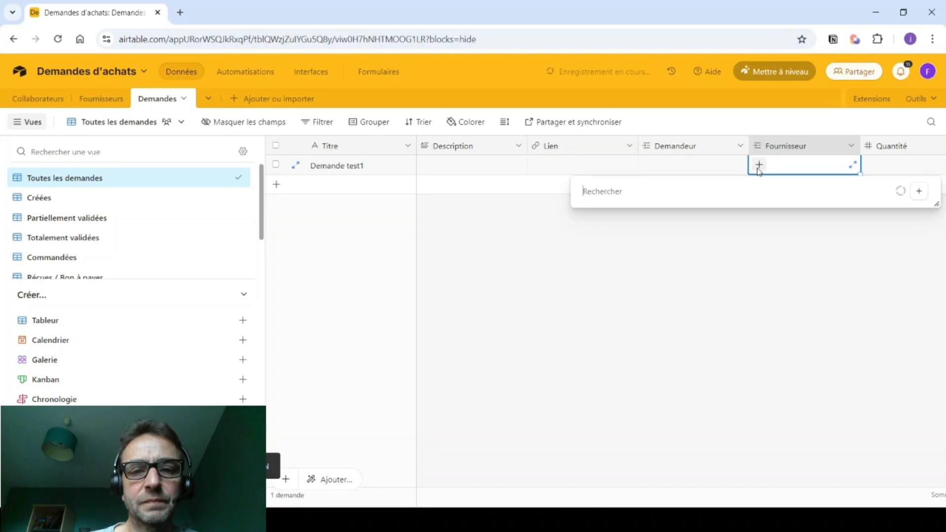
click(610, 236)
drag(465, 503, 527, 495)
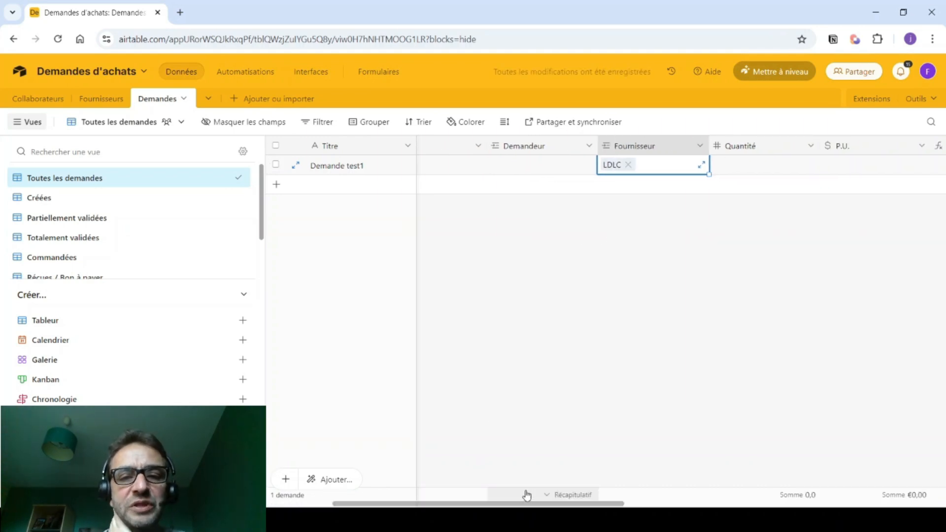
double_click(747, 166)
text(2)
key(Tab)
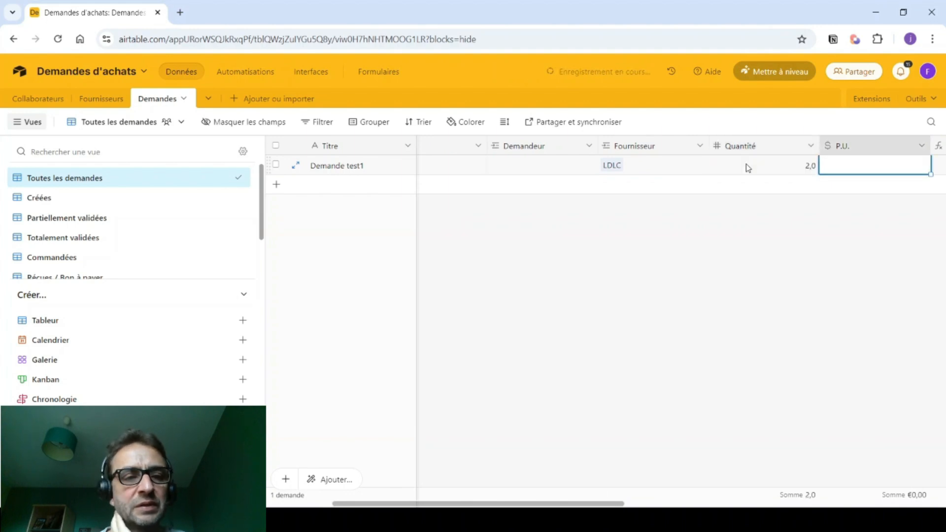
text(300)
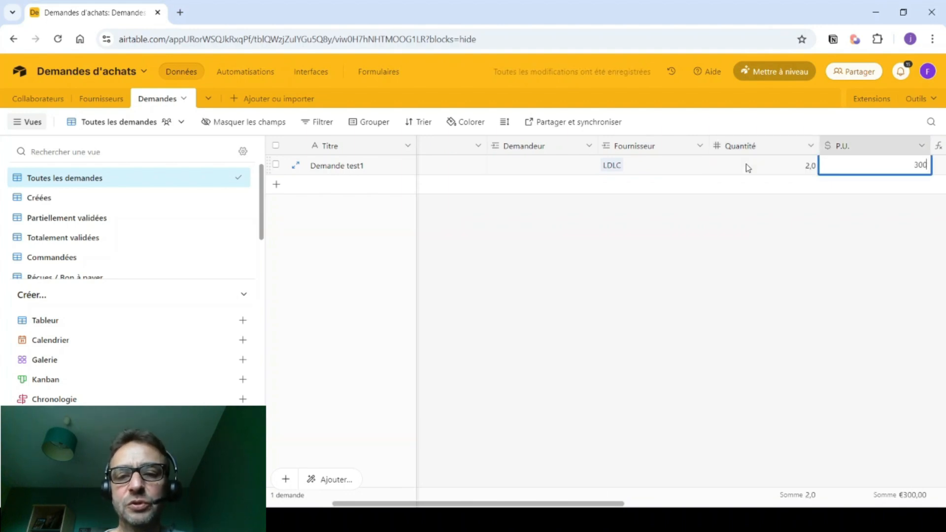
key(Tab)
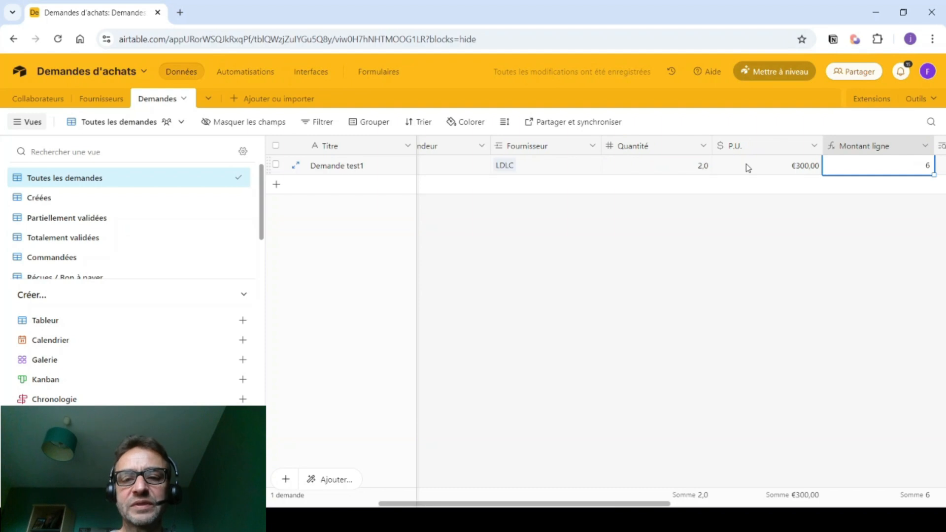
key(Tab)
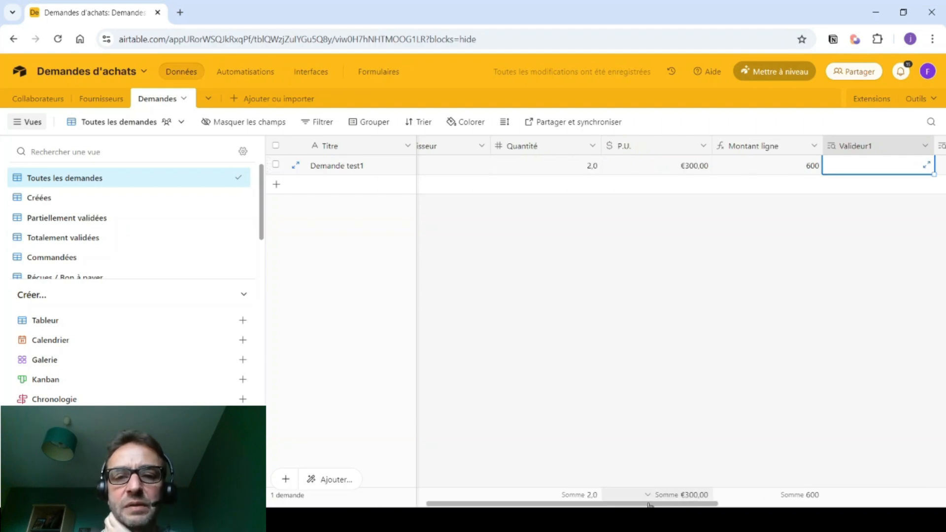
drag(637, 505, 877, 469)
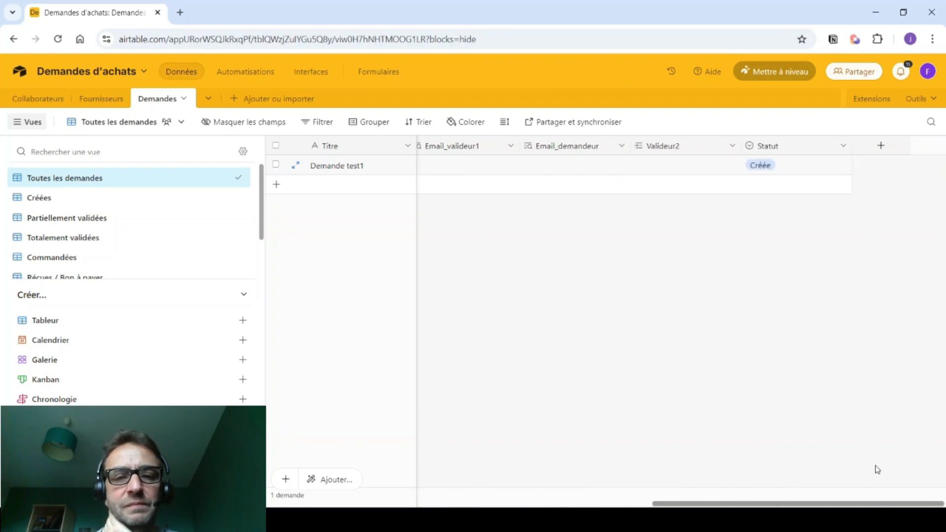
- Check the Créées and Partiellement validées views, then return to all requests
click(43, 200)
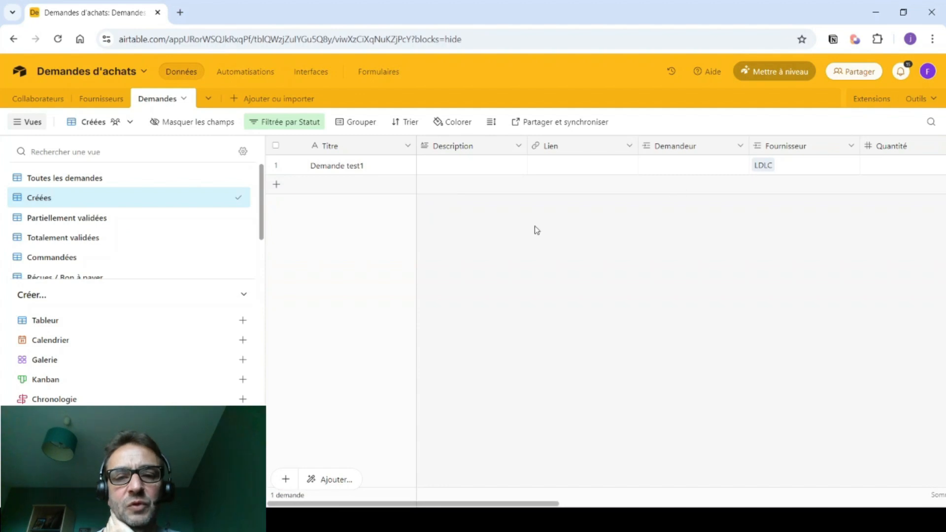
click(64, 217)
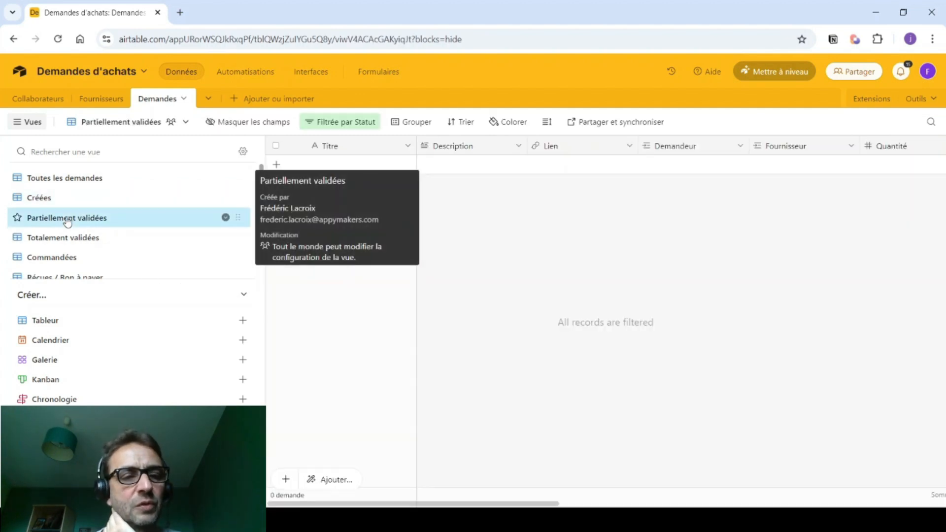
click(40, 181)
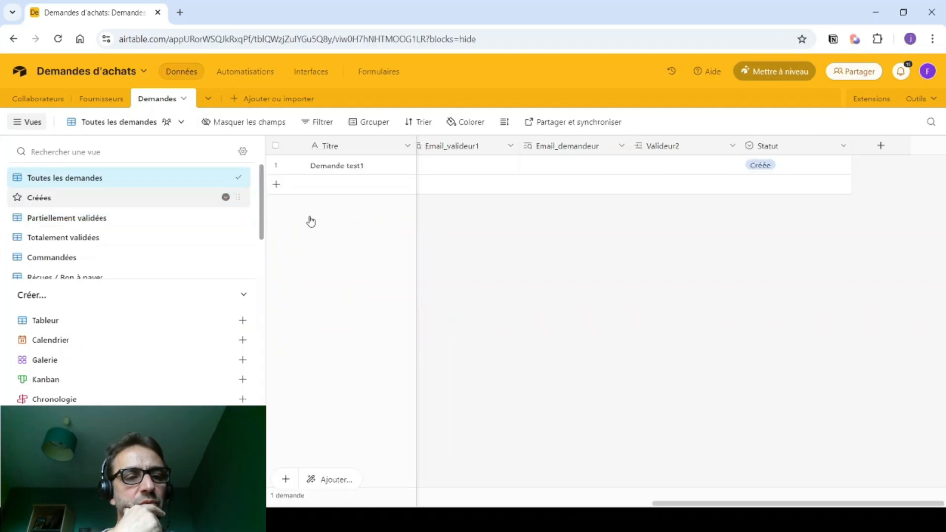
- Link the first collaborator as Demandeur of Demande test1
drag(660, 504, 284, 502)
click(670, 164)
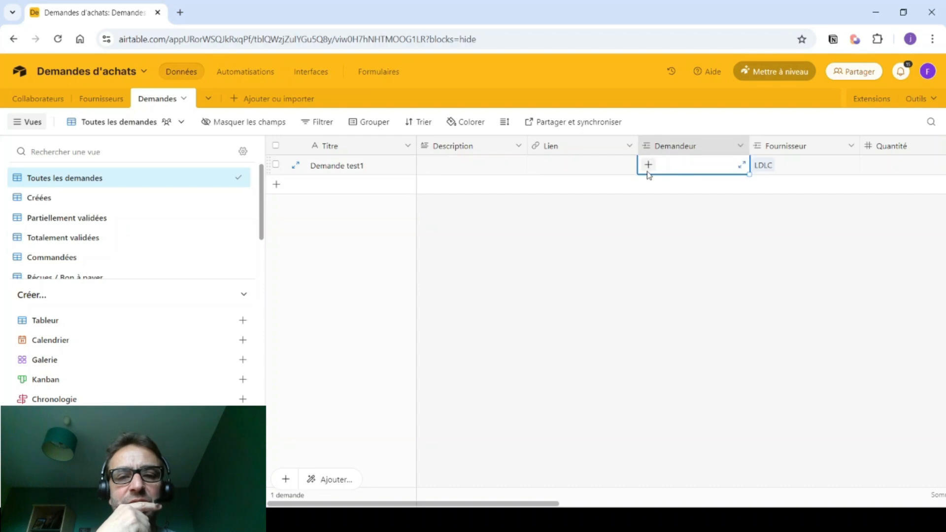
click(649, 166)
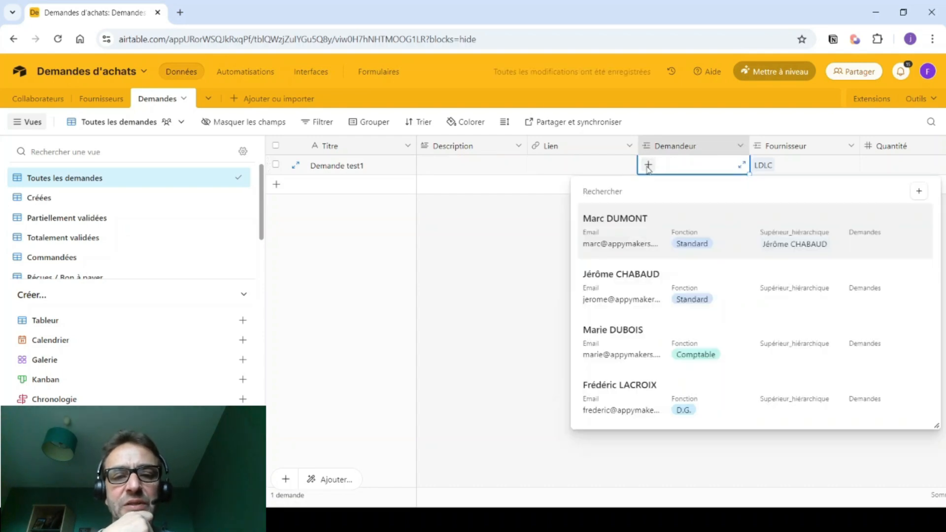
click(615, 245)
click(616, 246)
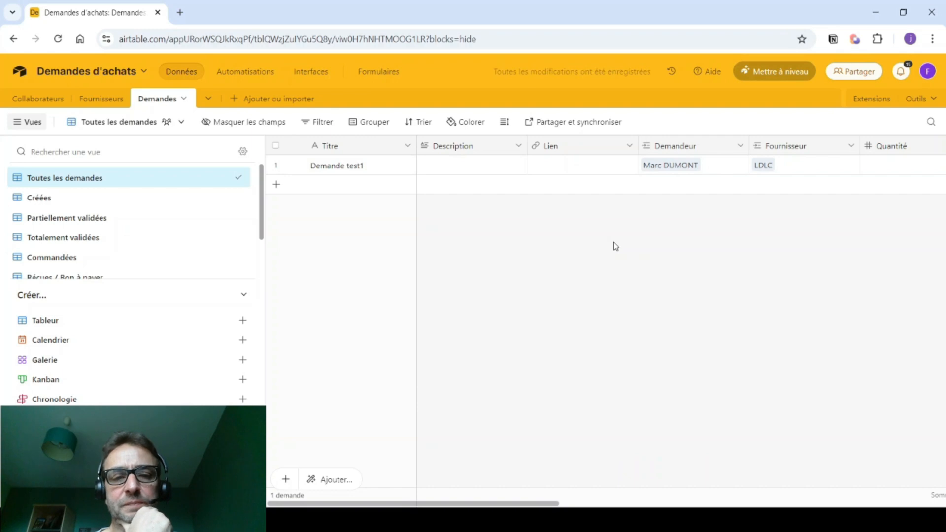
- In the A valider par valideur1 view, set Demande test1's Statut to Partiellement validée
click(32, 202)
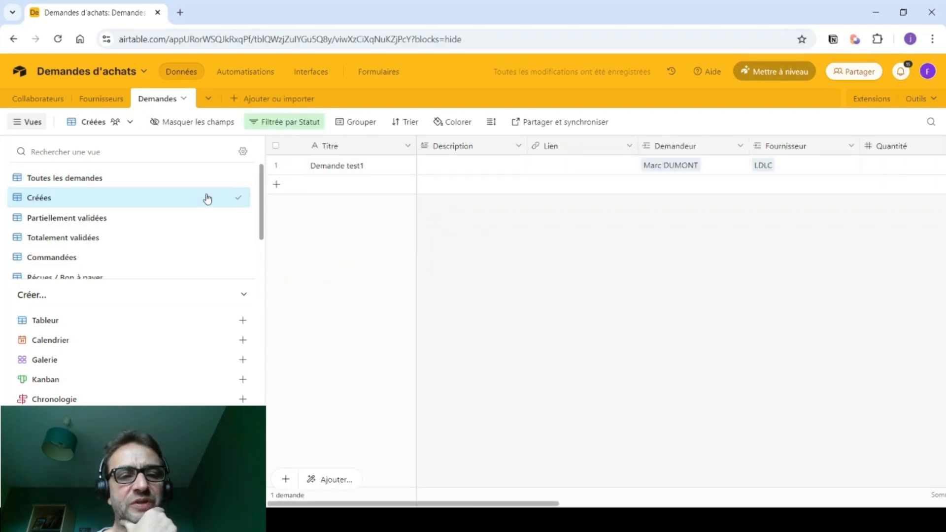
scroll(51, 259, down, 1)
scroll(51, 259, down, 1)
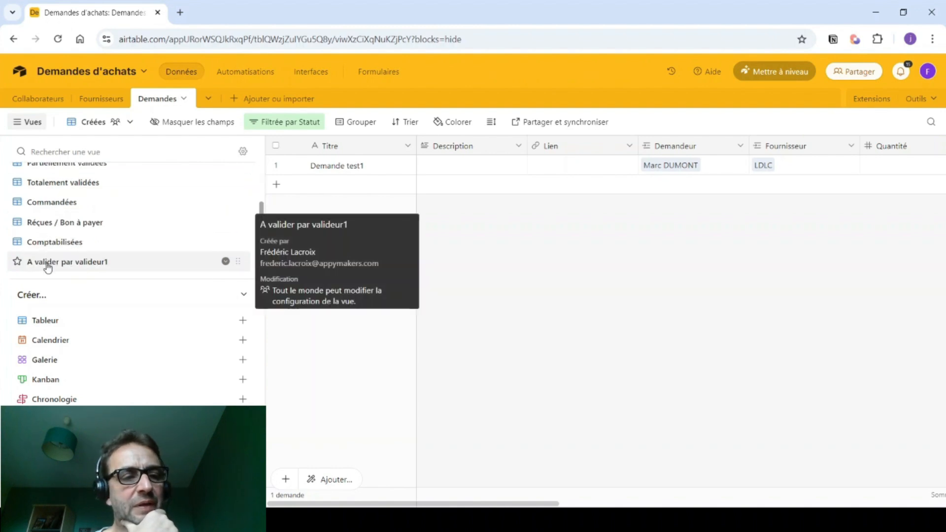
click(48, 266)
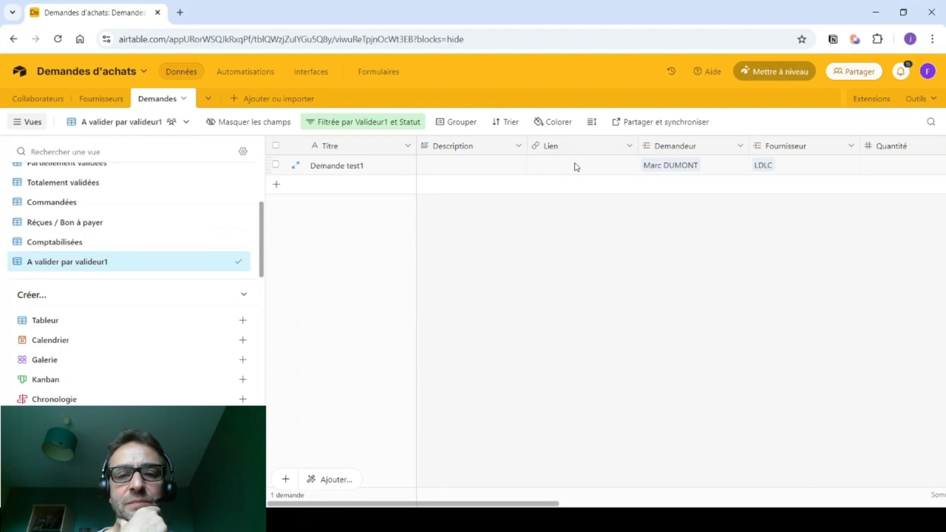
drag(504, 504, 878, 448)
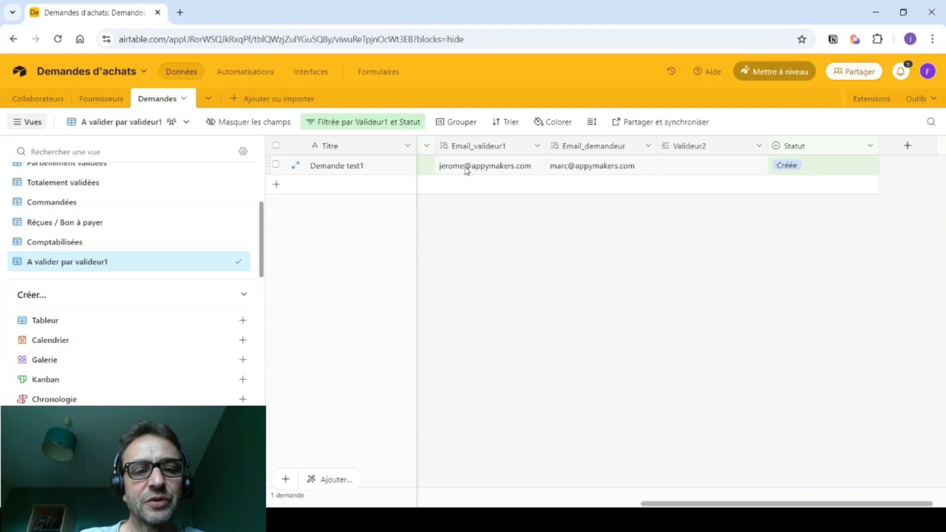
click(790, 168)
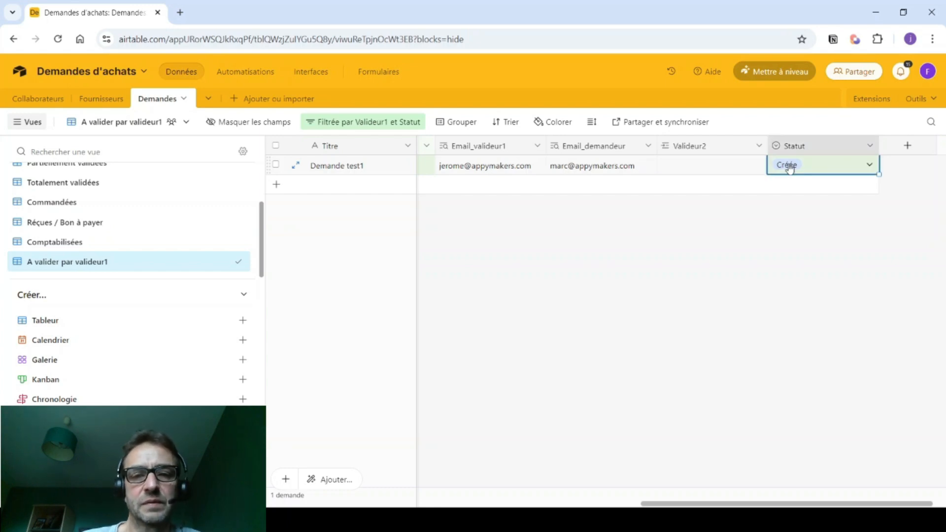
click(871, 167)
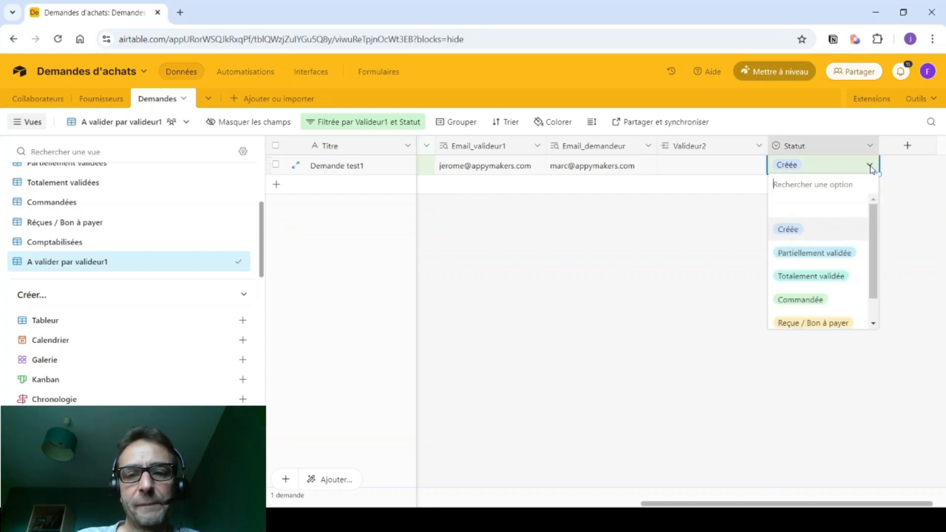
click(813, 254)
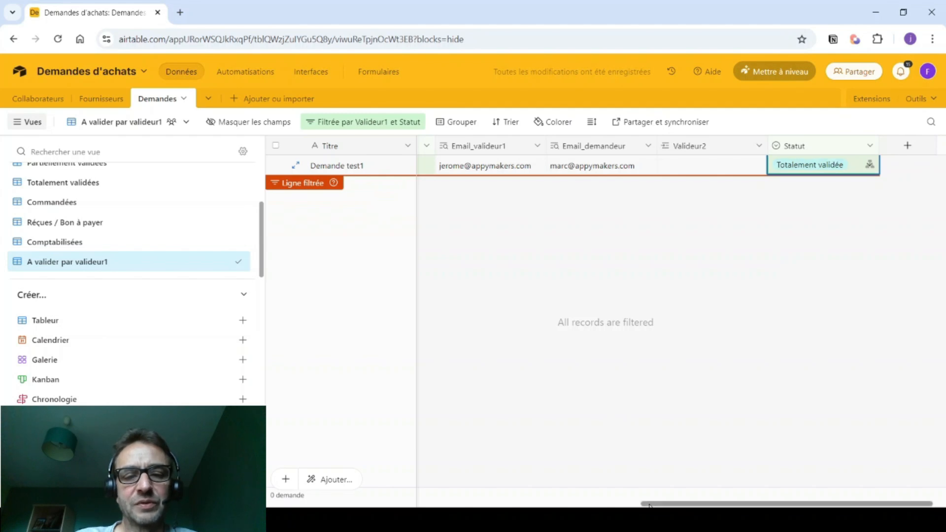
drag(663, 504, 269, 504)
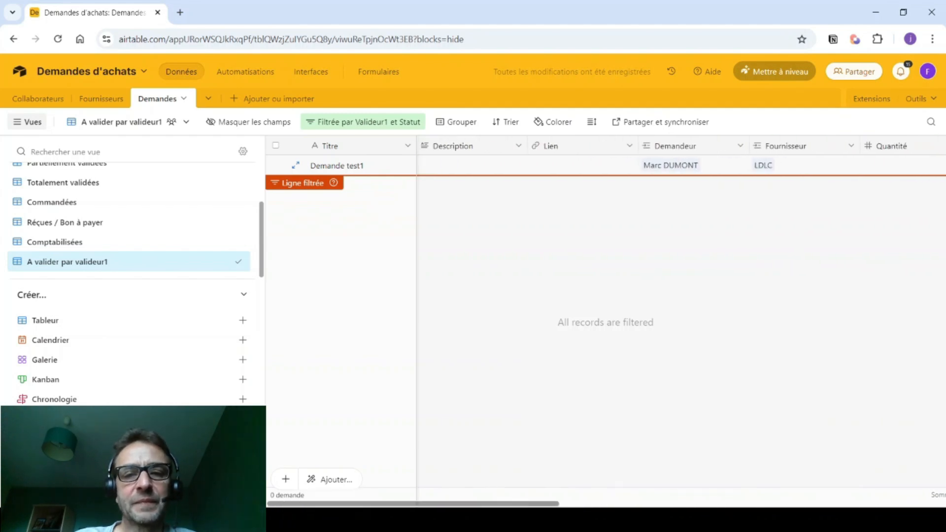
scroll(38, 194, up, 1)
- Verify in Toutes les demandes that Demande test1 (600) is Totalement validée, then go to Automatisations
click(40, 178)
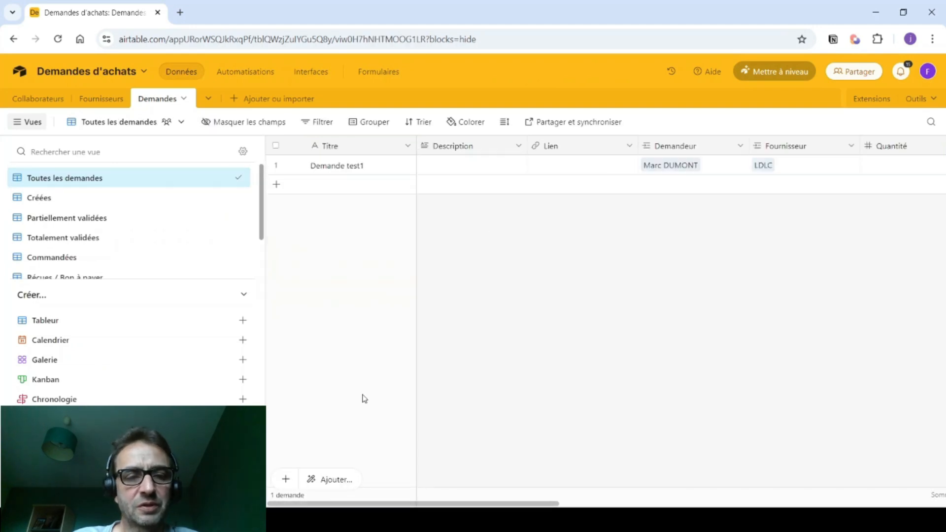
drag(348, 504, 733, 504)
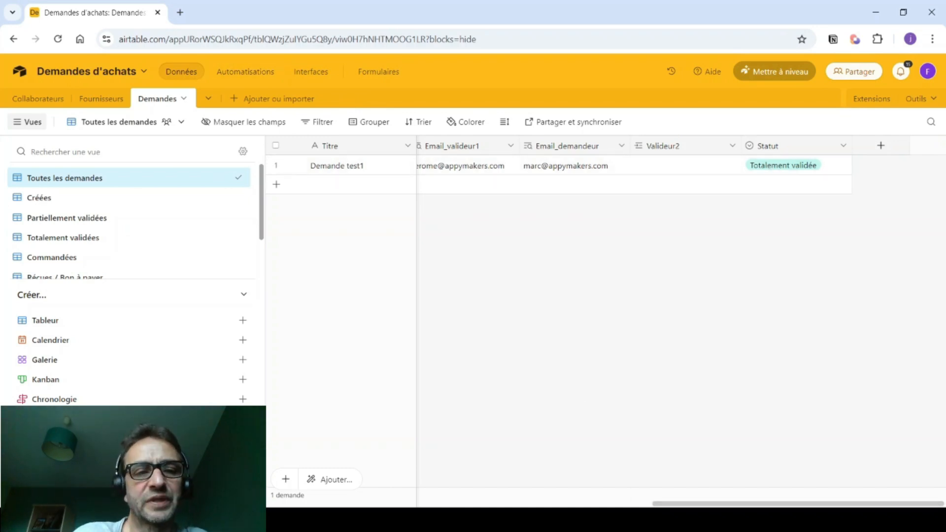
drag(652, 502, 523, 500)
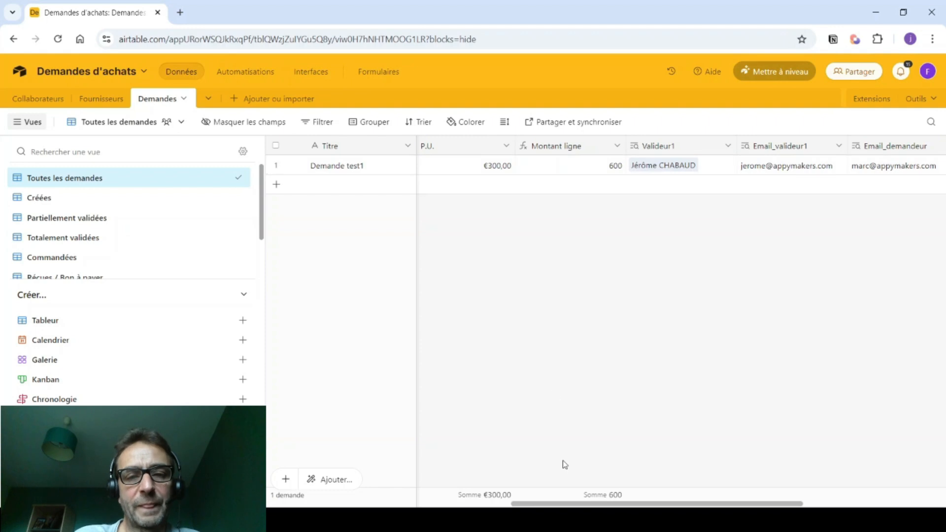
drag(567, 503, 700, 503)
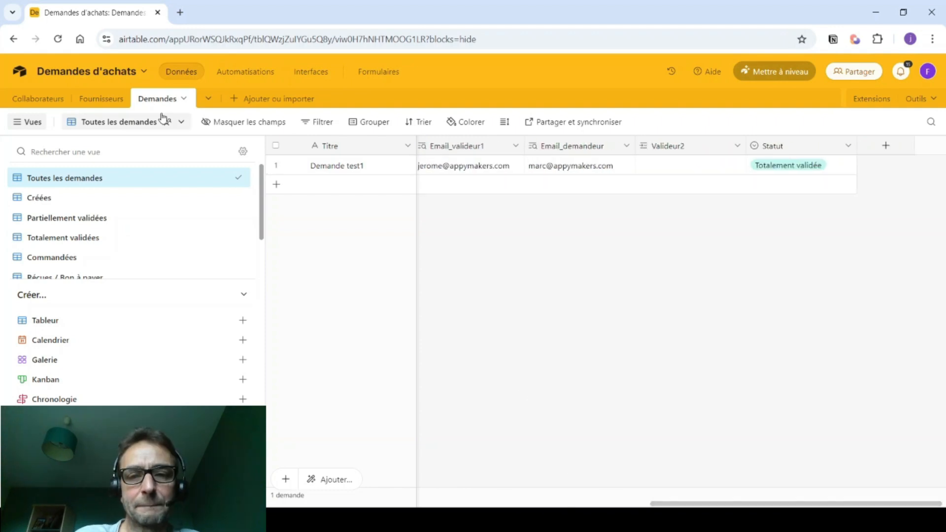
click(246, 71)
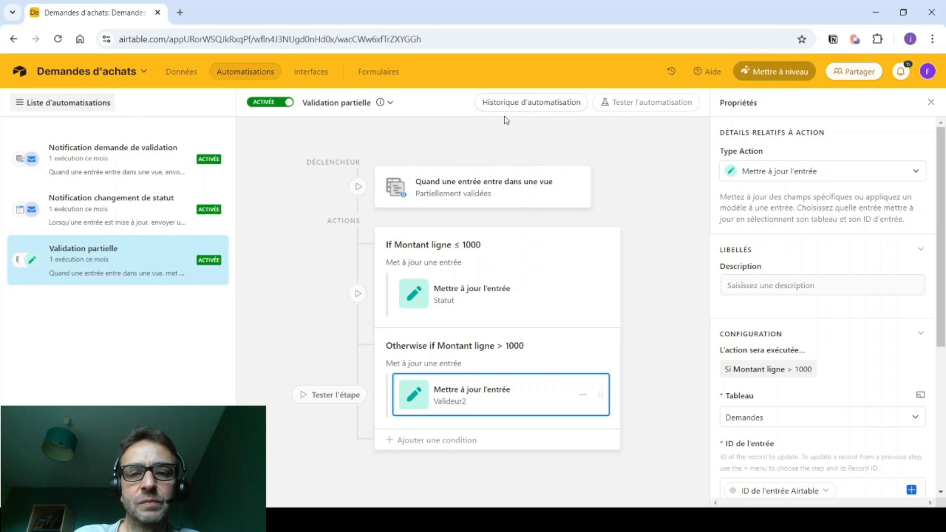
- Inspect the latest run in the automation history, confirming the ≤ 1000 update step, then return to Données
click(531, 102)
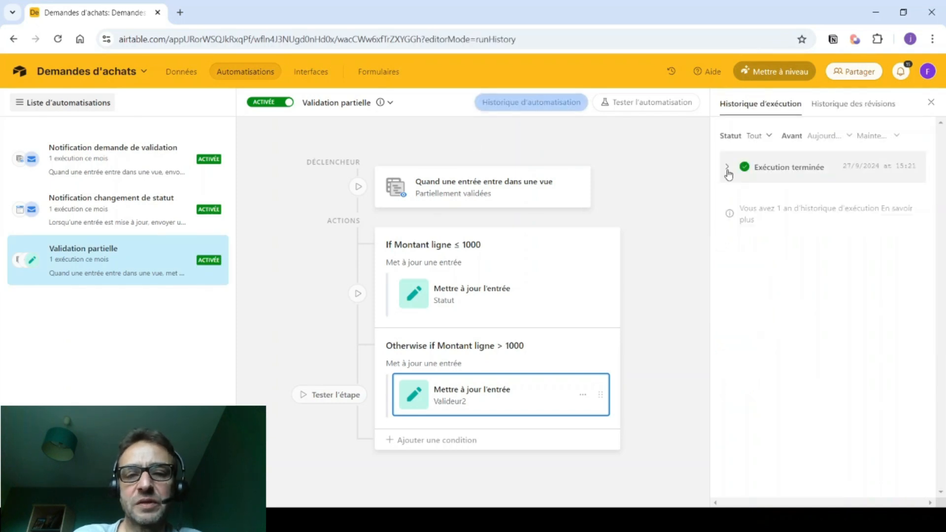
click(727, 168)
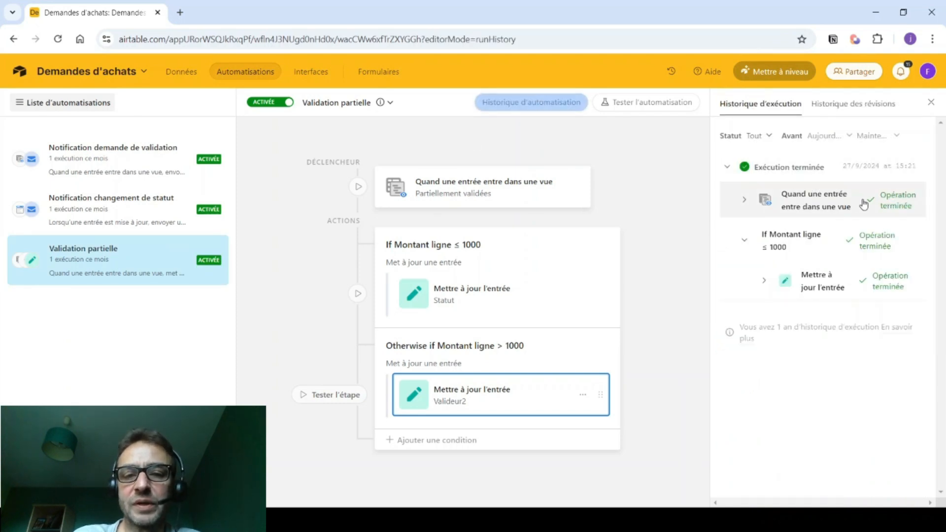
click(764, 280)
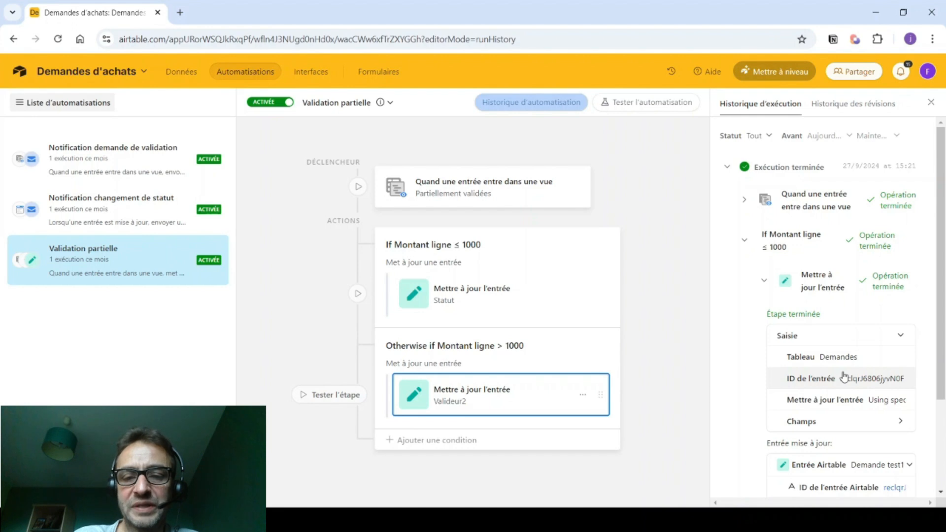
click(727, 168)
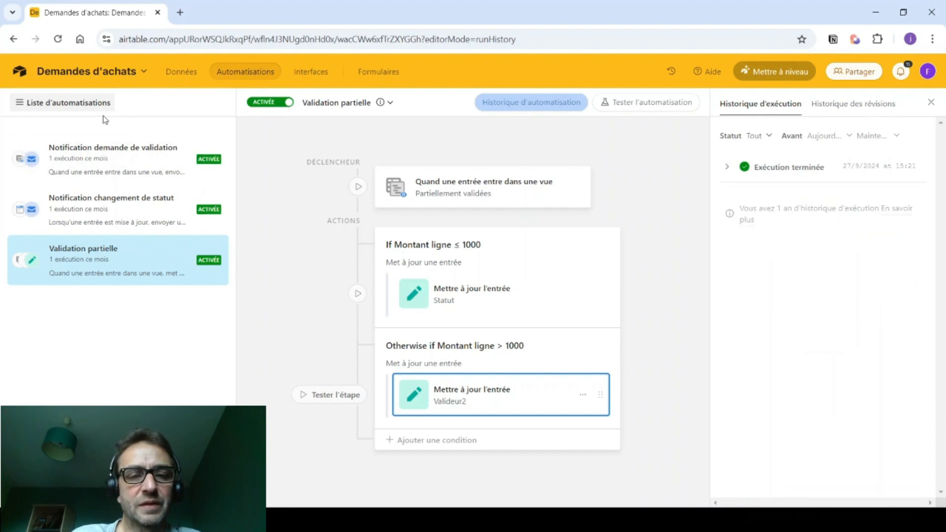
click(174, 73)
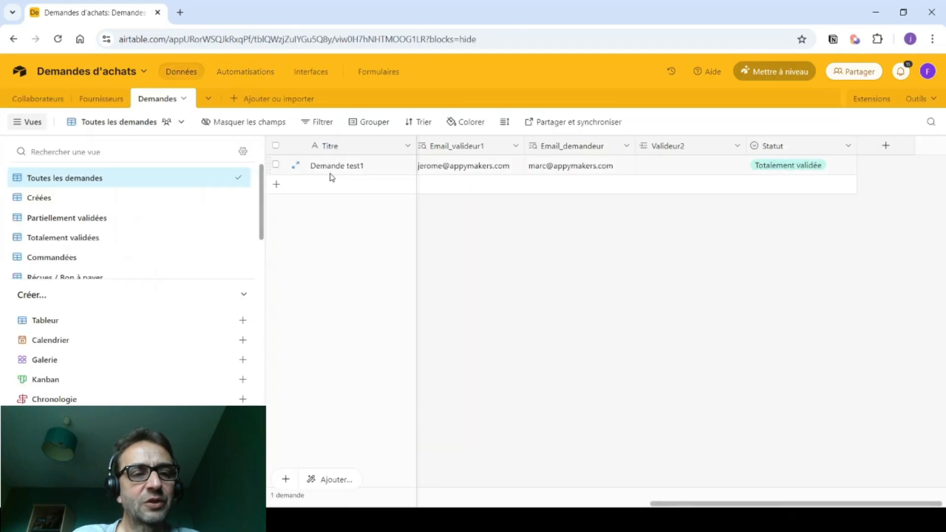
- Add request 'Demande 200 € test' with the same Demandeur as Demande test1
click(340, 191)
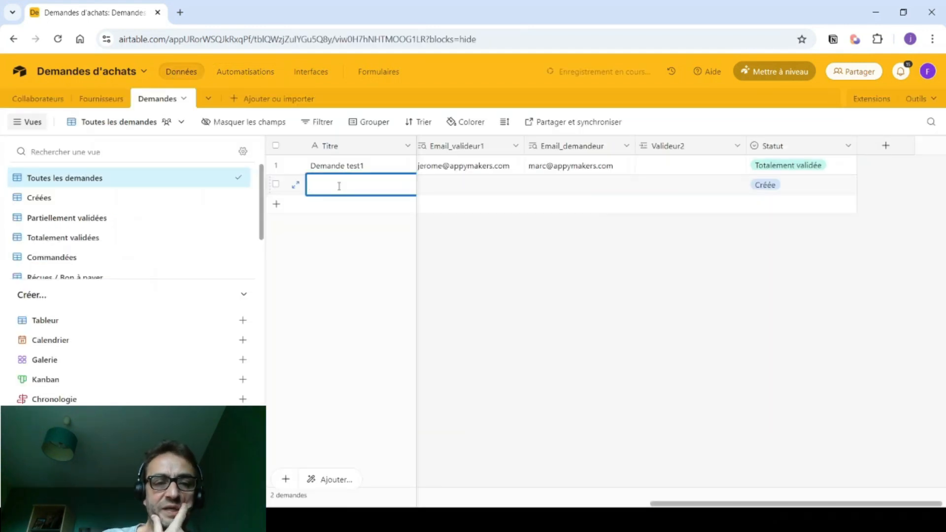
text(Demande 200 € test)
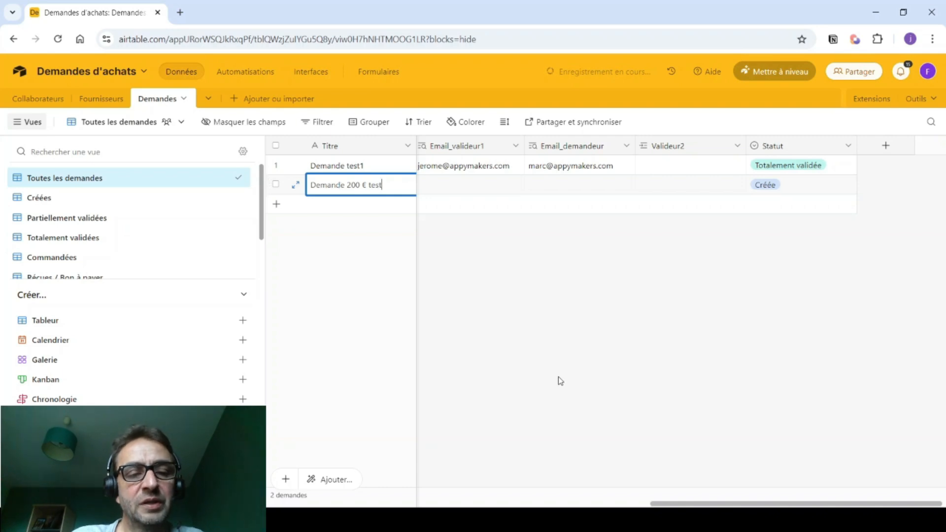
key(Tab)
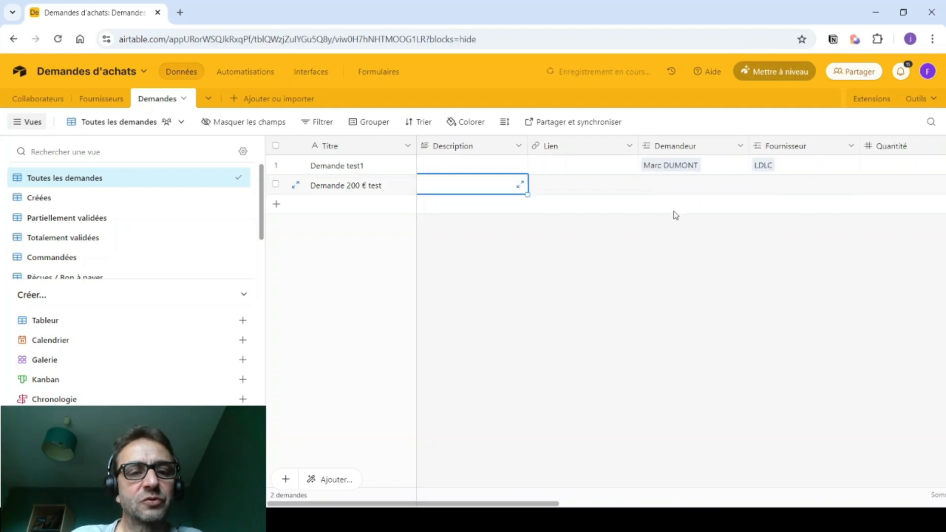
click(671, 192)
click(648, 184)
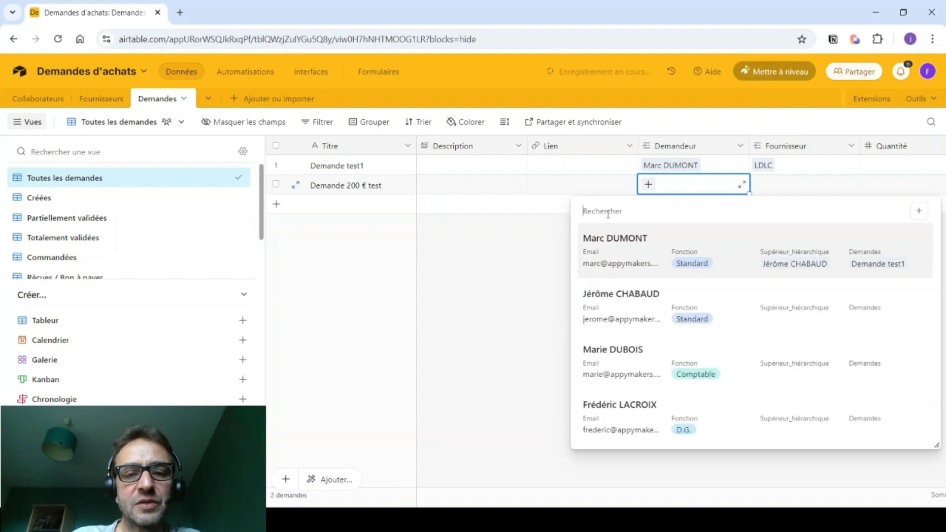
click(602, 250)
drag(544, 504, 624, 504)
- Set its supplier to FNAC, quantity 4 and unit price €500, totalling 2000
click(627, 188)
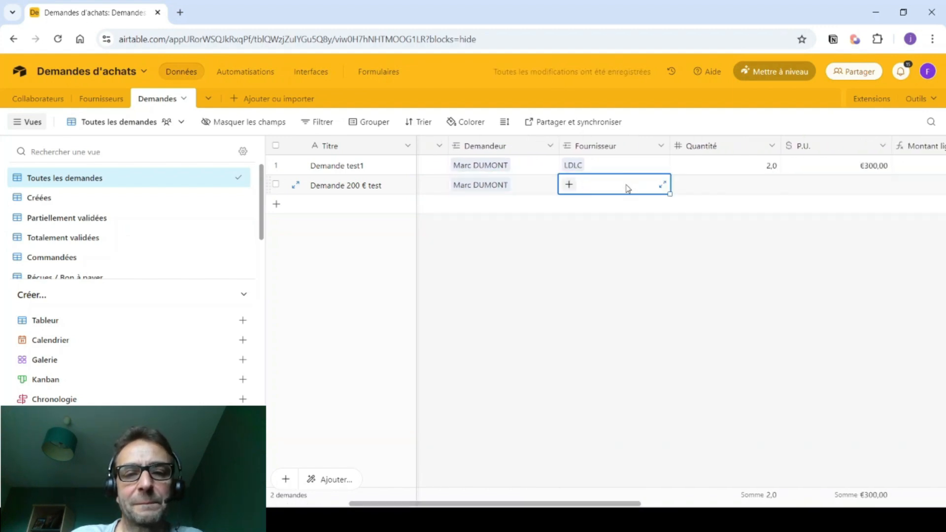
click(569, 186)
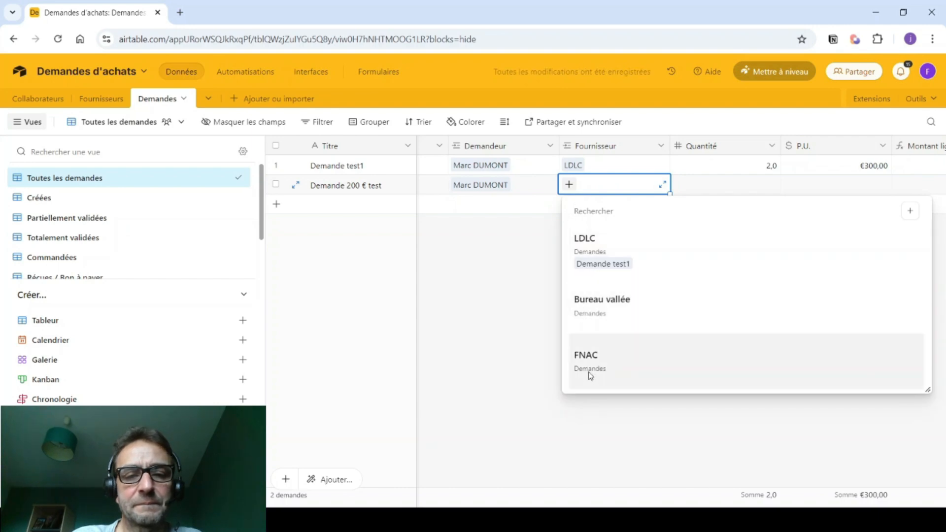
click(590, 375)
drag(545, 503, 601, 504)
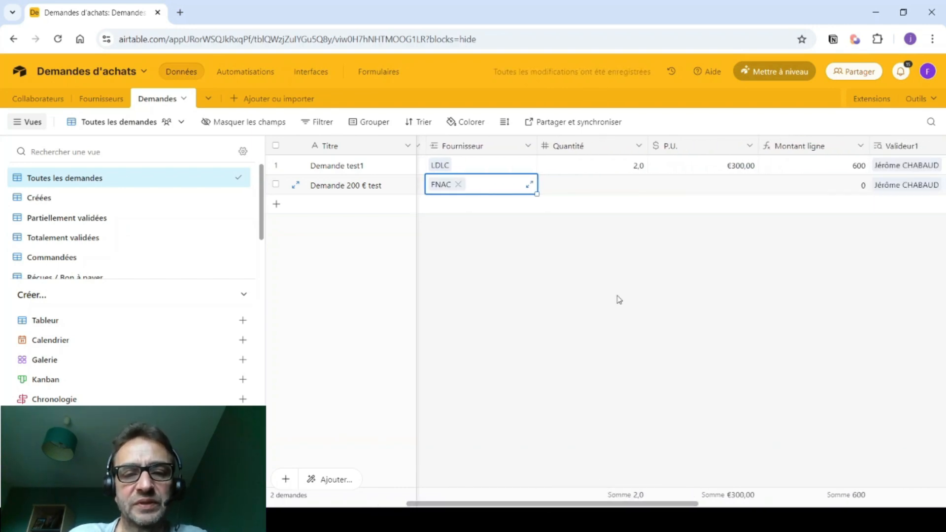
click(611, 186)
click(611, 187)
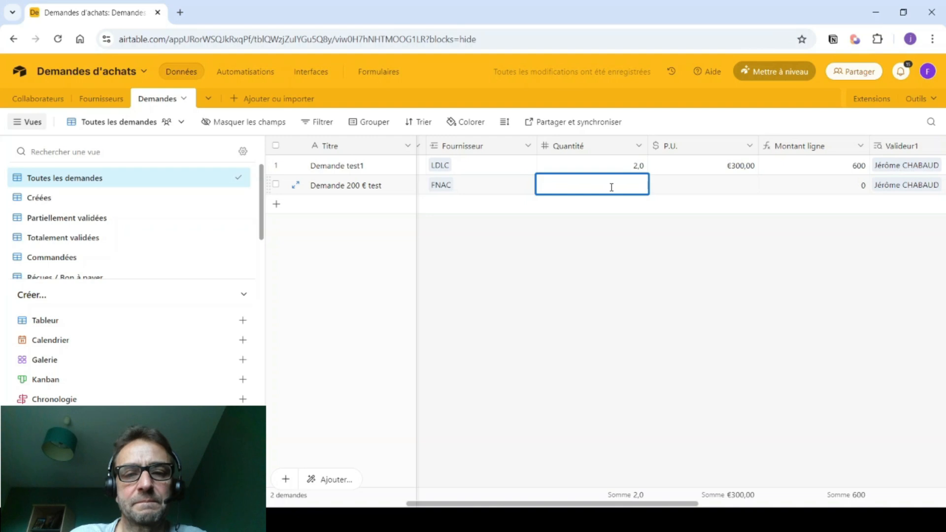
key(Tab)
text(5)
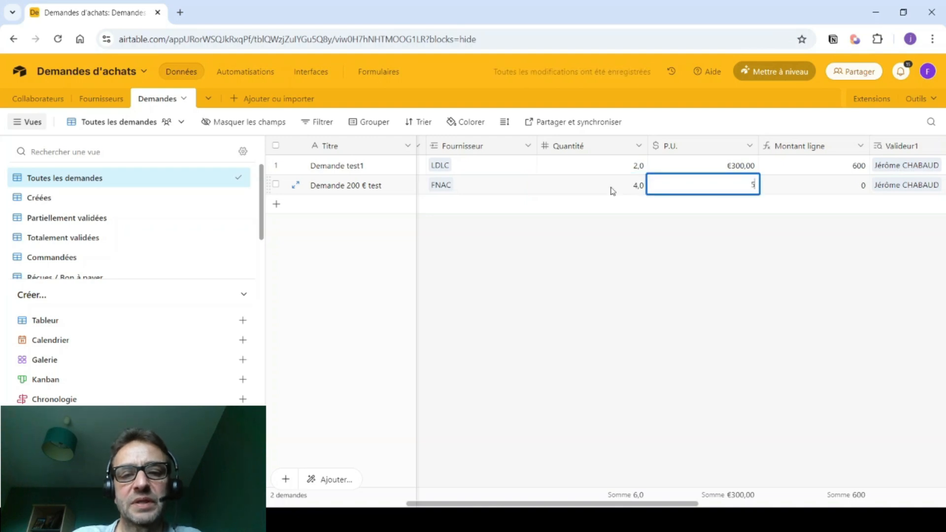
text(00)
key(Tab)
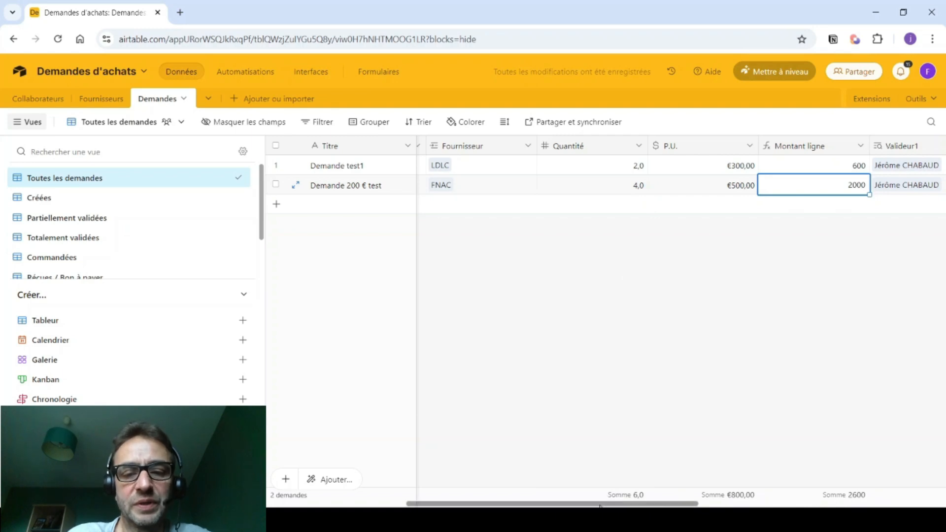
drag(599, 505, 833, 469)
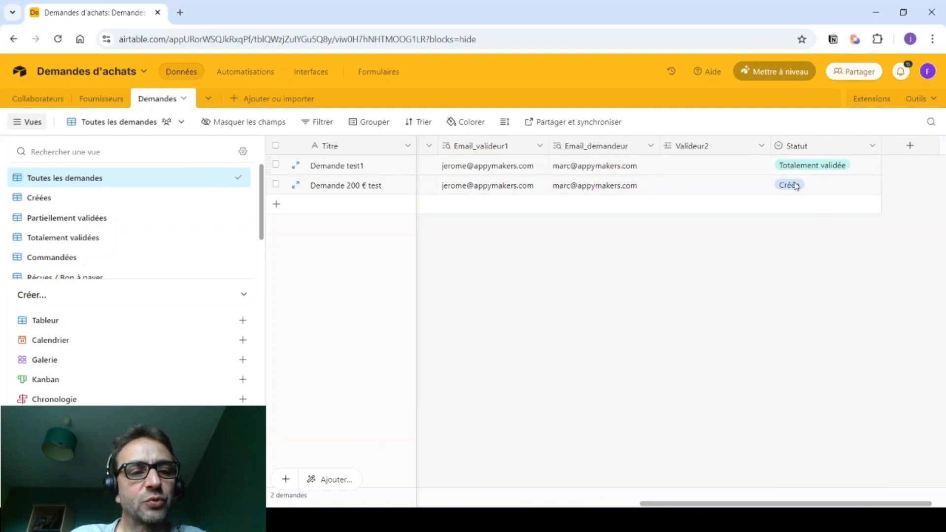
- Set Demande 200 € test's Statut to Partiellement validée, then return to Toutes les demandes
scroll(159, 238, down, 2)
click(65, 261)
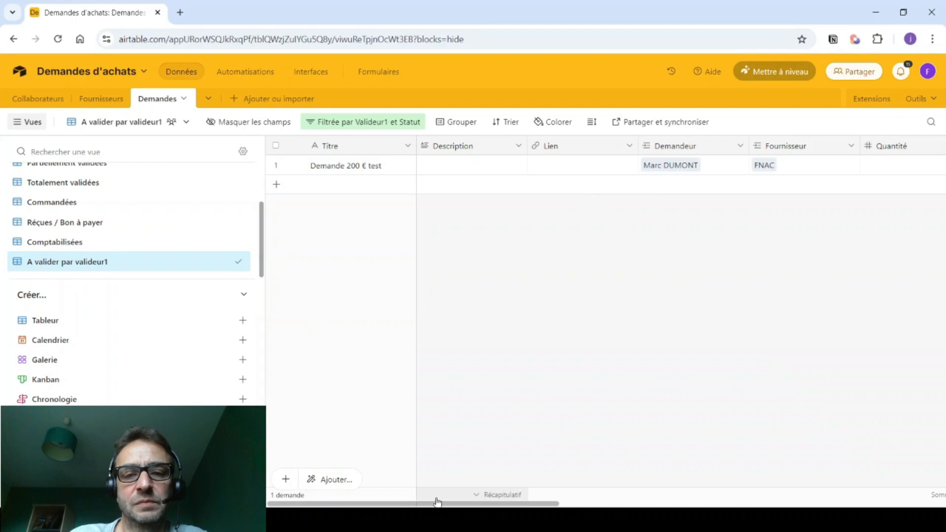
drag(435, 504, 790, 475)
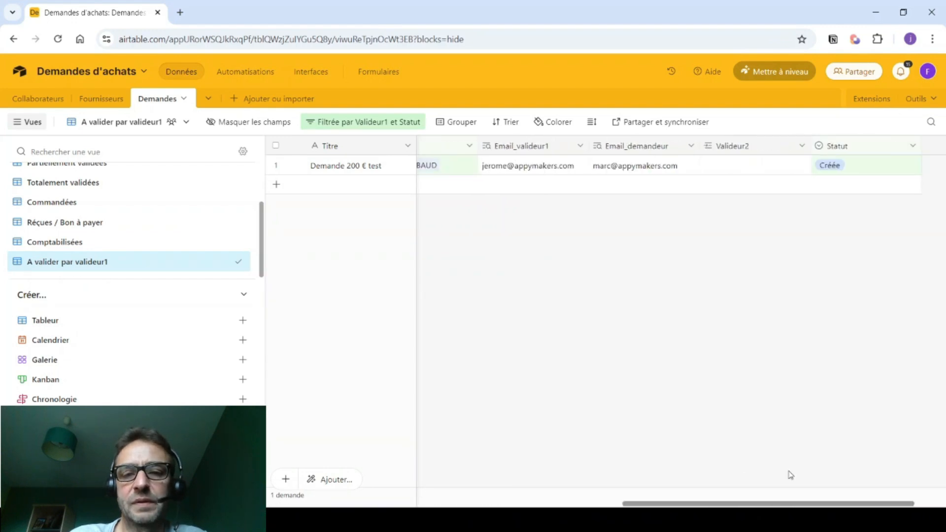
click(875, 174)
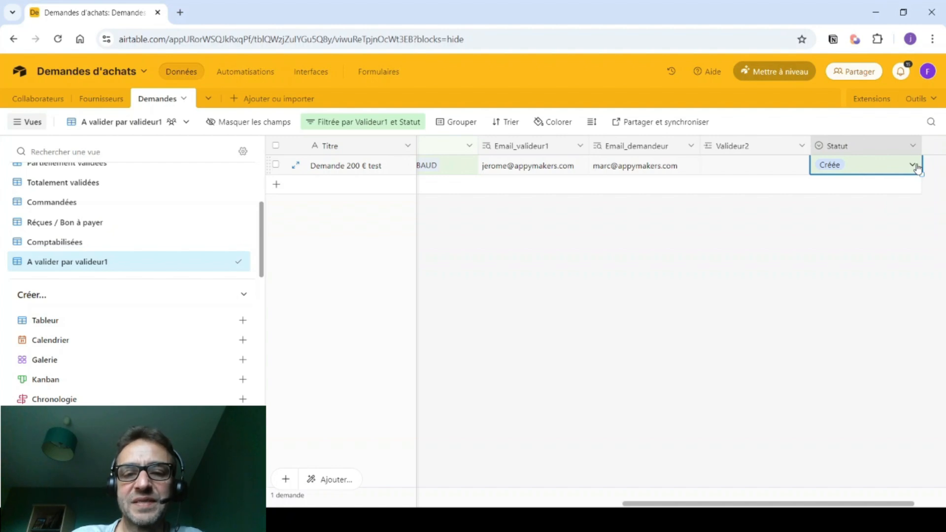
click(916, 166)
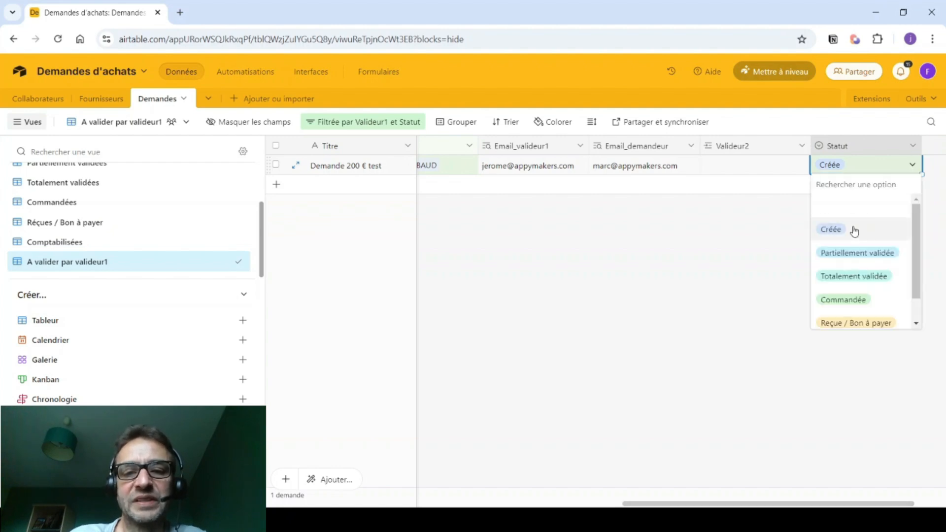
click(840, 254)
scroll(89, 203, up, 1)
scroll(89, 202, up, 1)
click(64, 180)
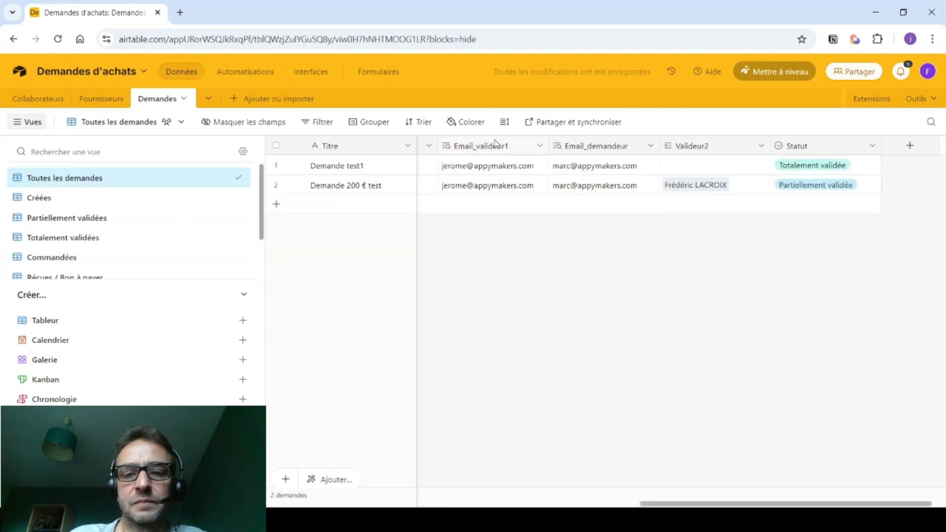
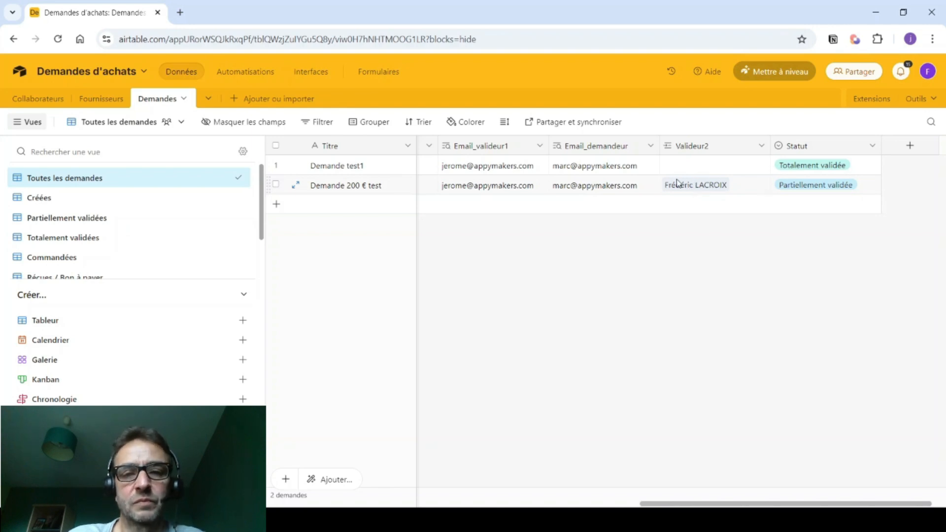
- Go to the base's automations and open the Notification changement de statut automation
click(234, 78)
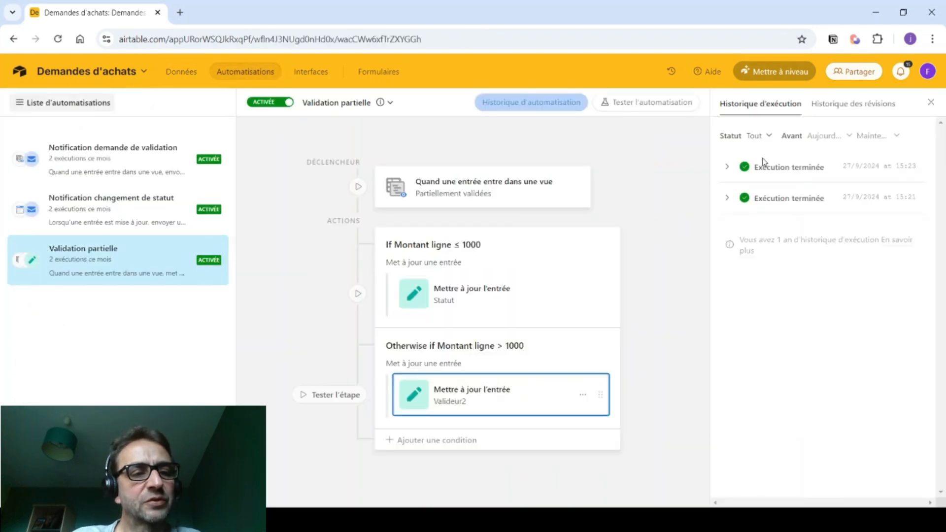
click(728, 167)
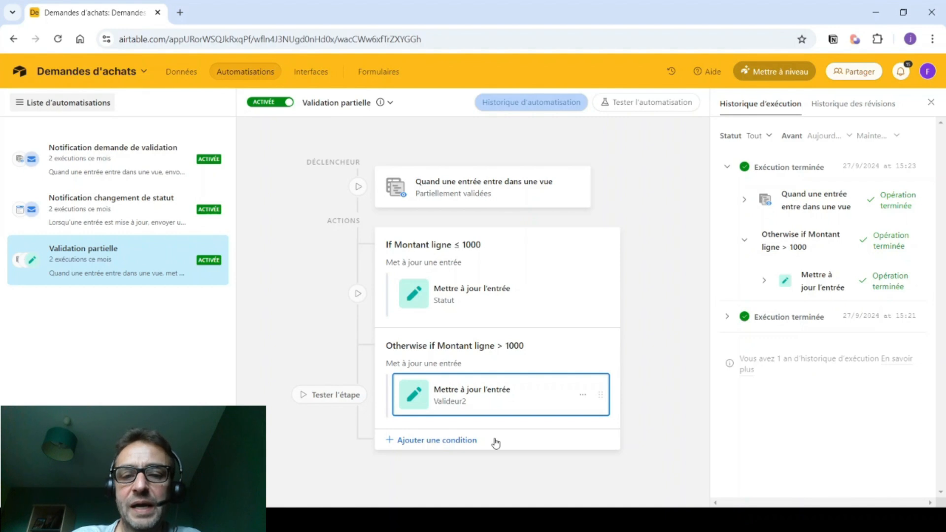
click(97, 213)
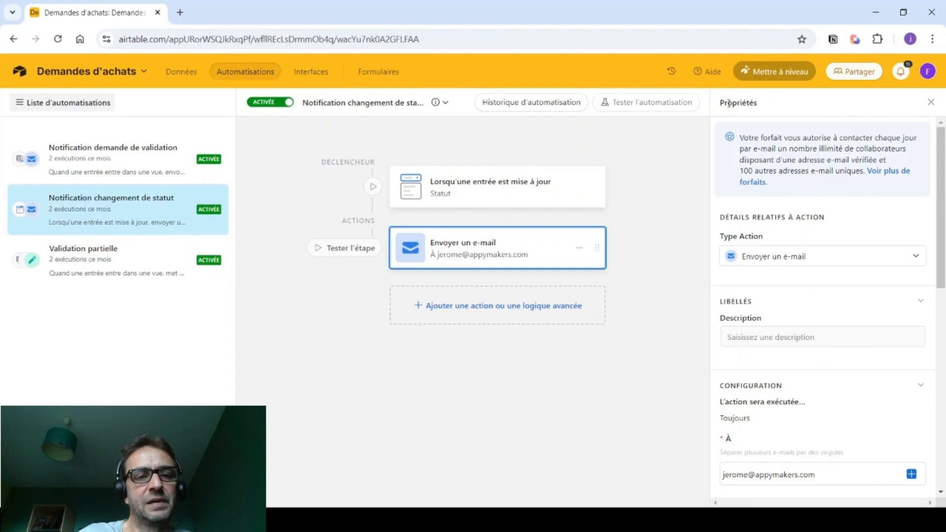
- Inspect Notification changement de statut's 15:23 run and the details of its sent e-mail
click(511, 109)
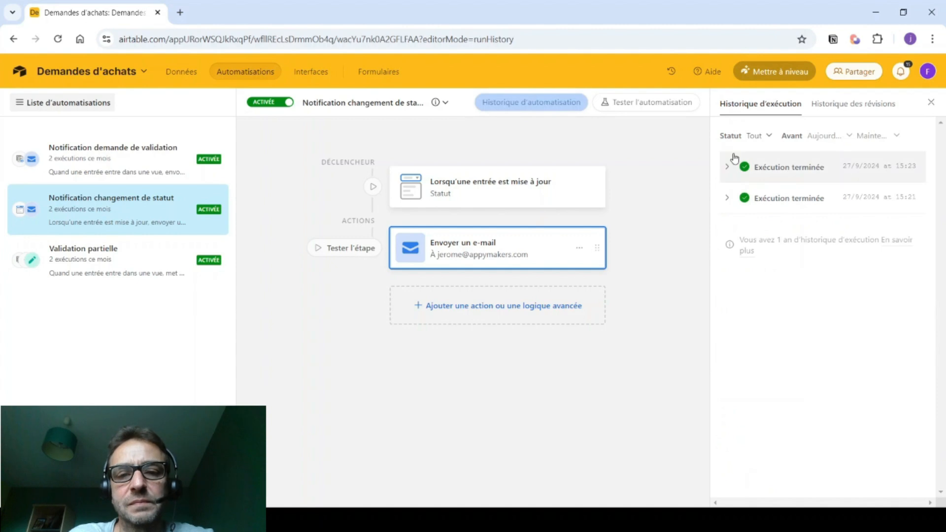
click(727, 166)
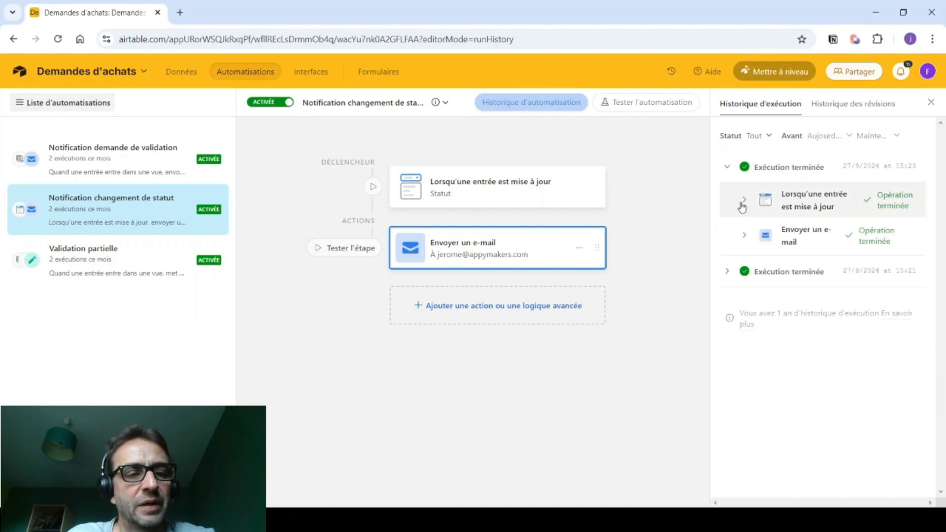
click(744, 236)
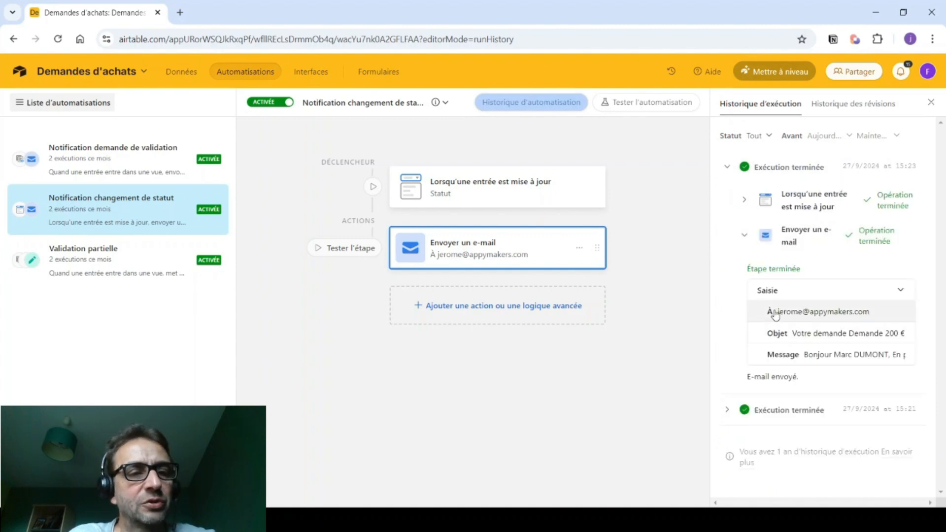
click(902, 290)
click(903, 292)
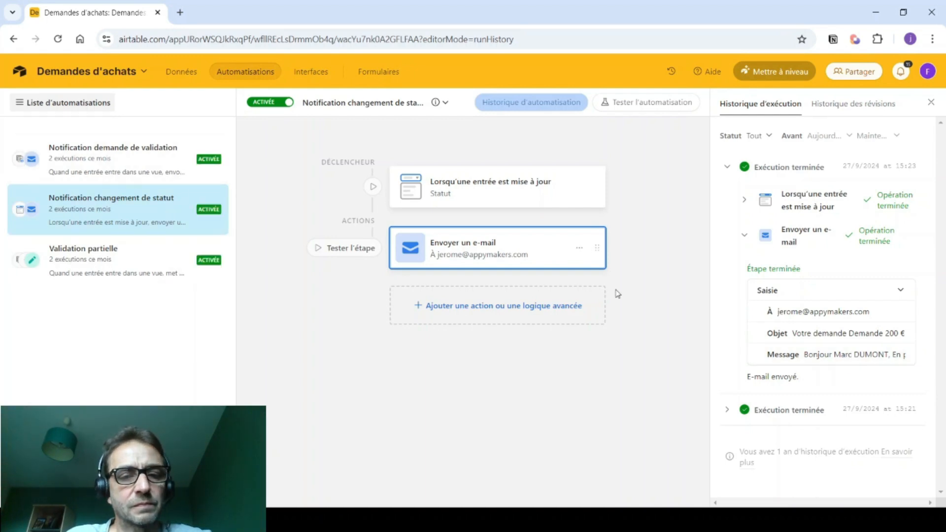
- Check Notification demande de validation's earlier run, then go back to Validation partielle
click(118, 162)
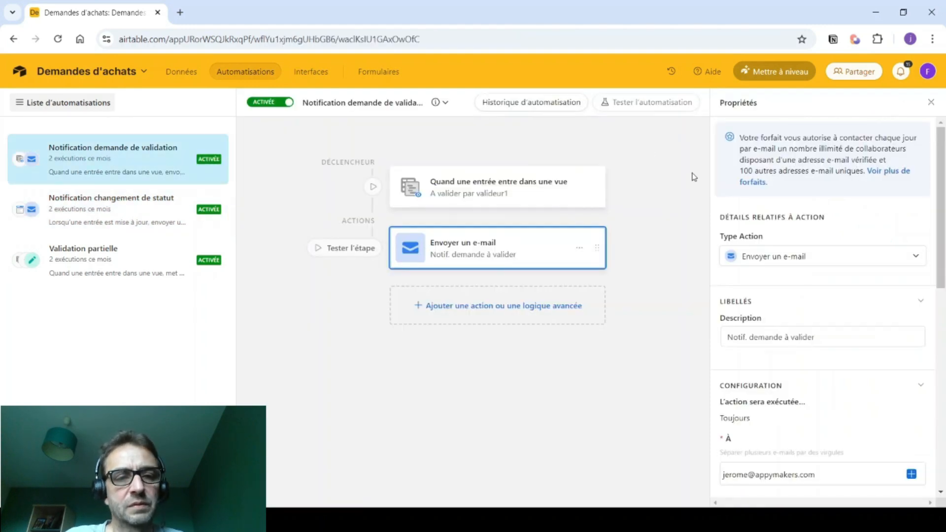
click(526, 102)
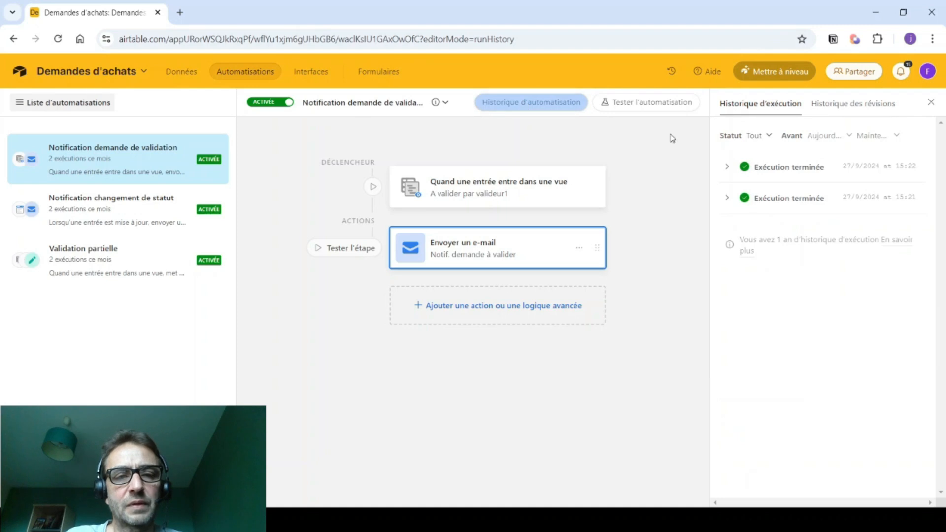
click(726, 199)
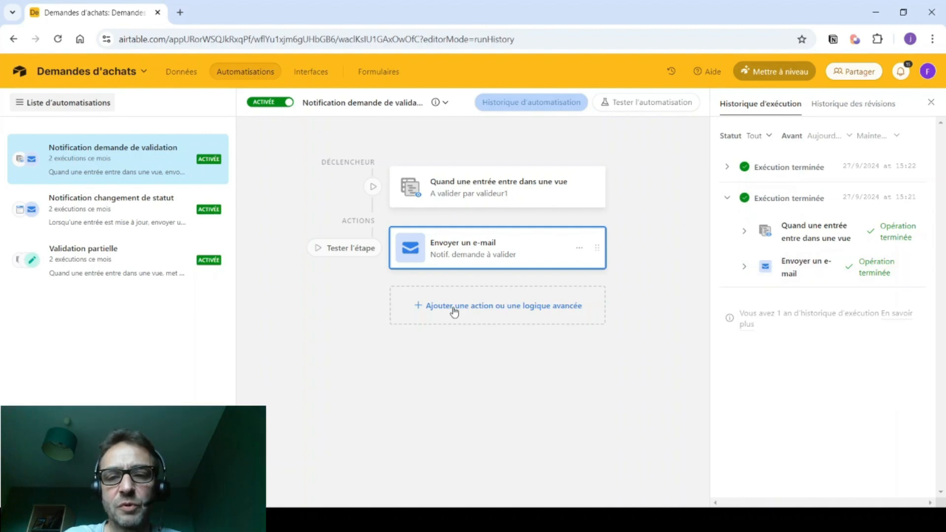
click(94, 258)
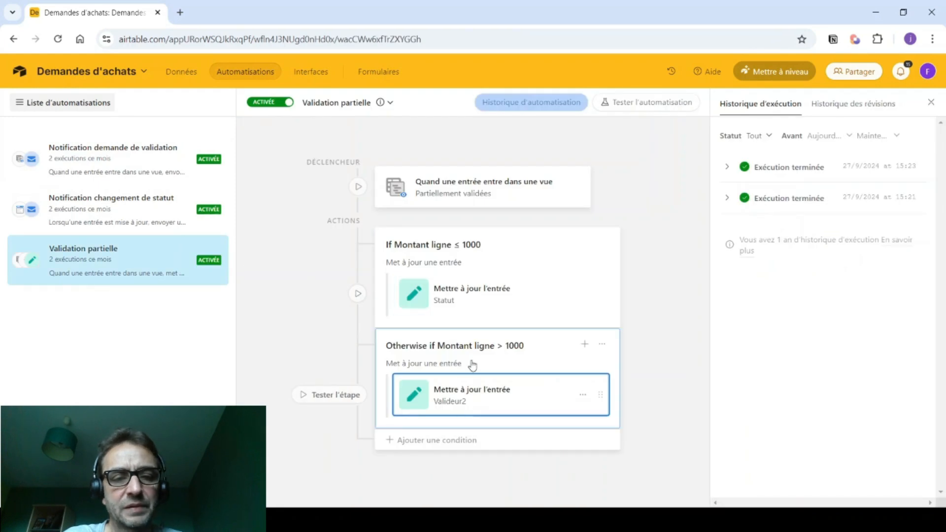
- Add an Envoyer un e-mail action after the Valideur2 update in the Otherwise branch
mouse_move(490, 417)
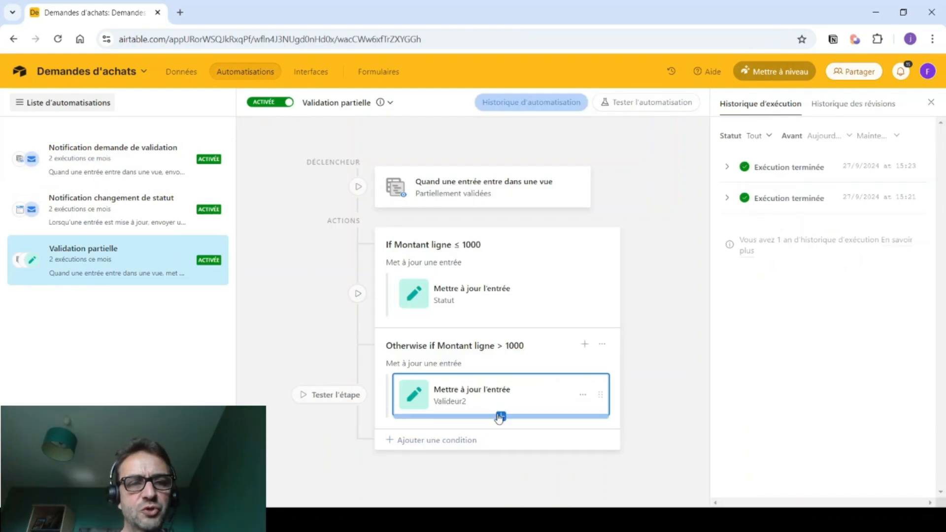
click(501, 417)
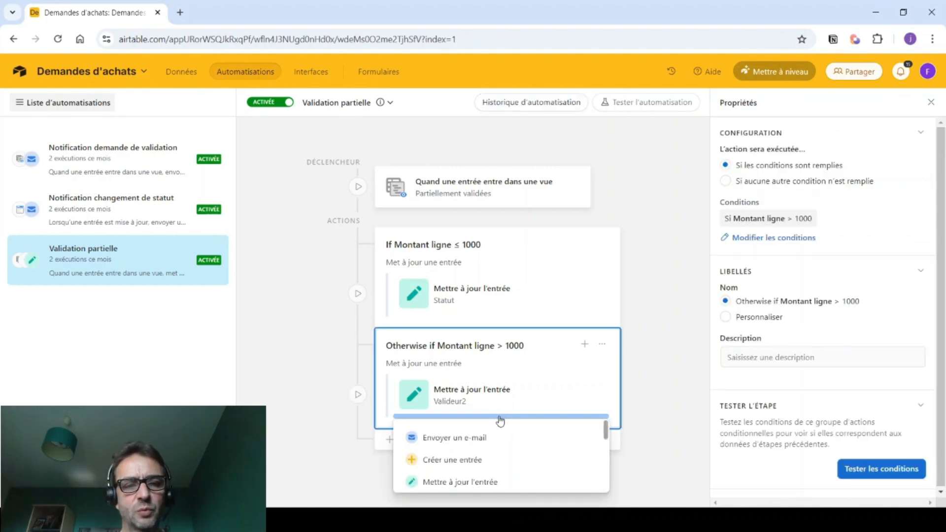
click(476, 437)
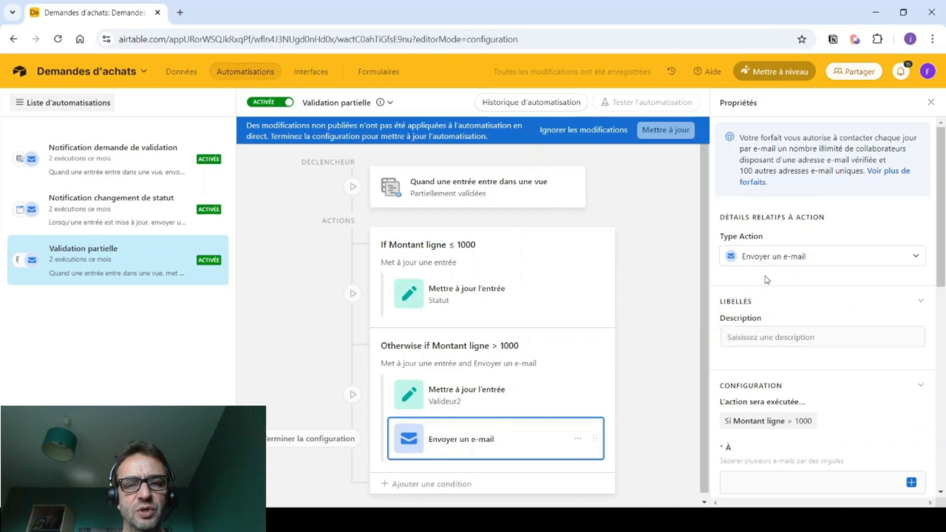
scroll(766, 276, down, 3)
- Enter the recipient's e-mail address in the e-mail's À field
click(738, 356)
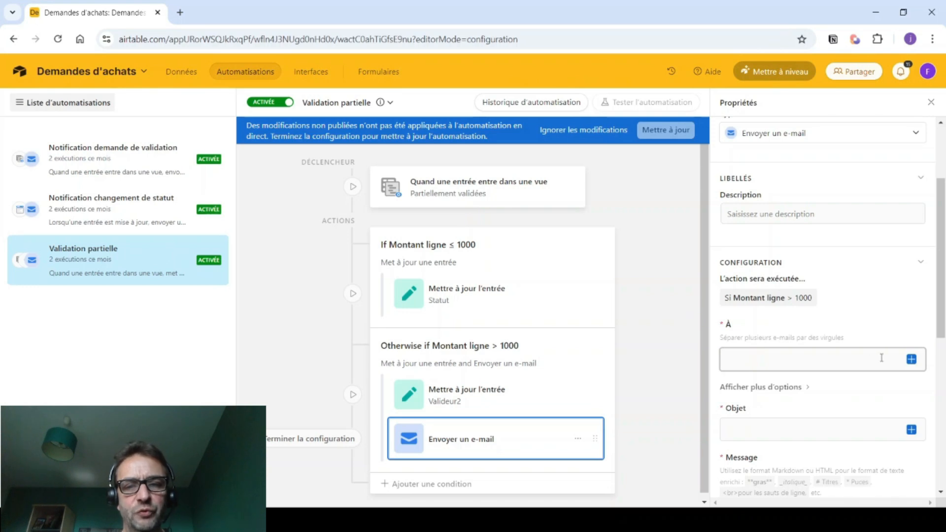
click(912, 359)
scroll(818, 311, down, 5)
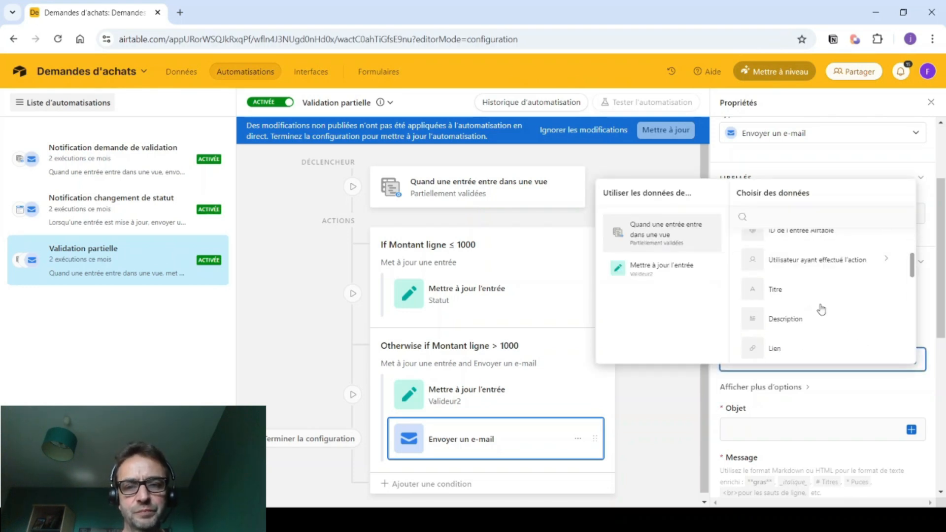
scroll(818, 314, down, 2)
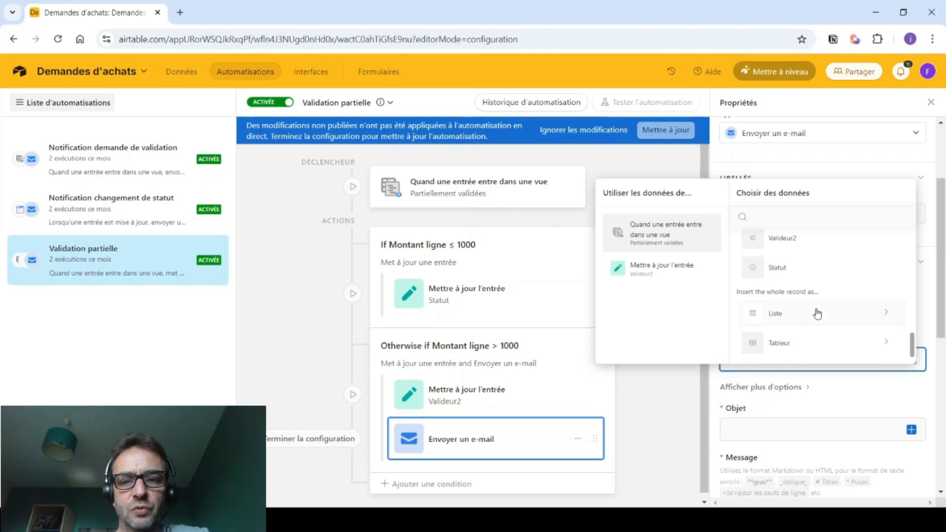
scroll(816, 315, up, 3)
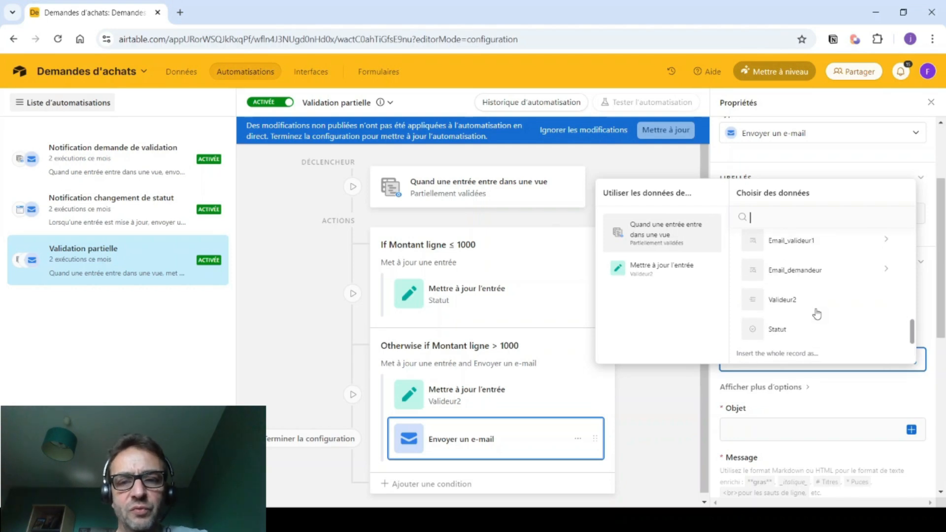
click(775, 407)
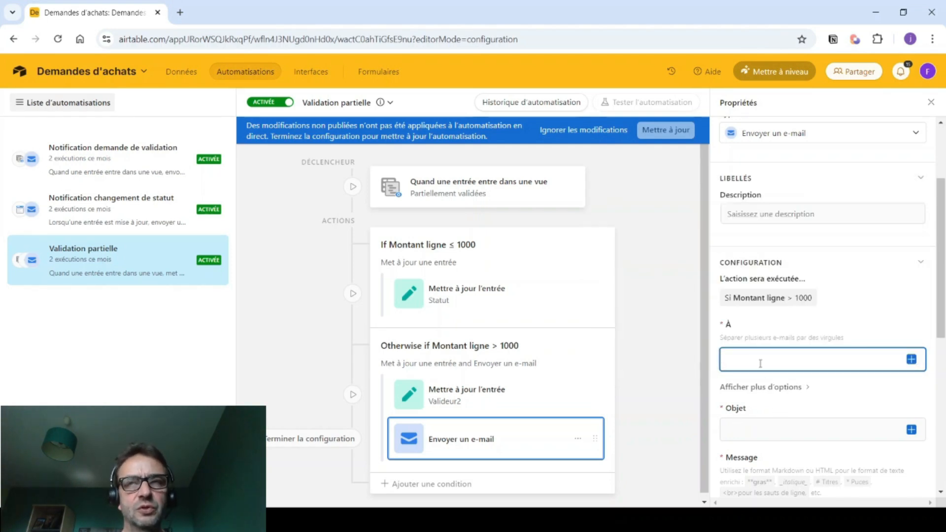
- Set the e-mail subject to 'Vous avez une demande d'achat à valider'
click(740, 424)
text(Vous avez unez d)
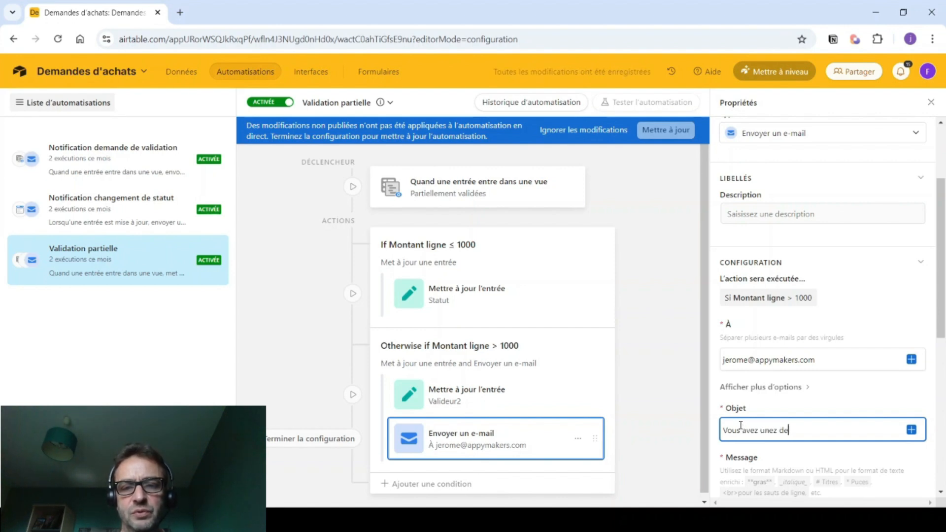
key(BackSpace)
text(e demande d'ac)
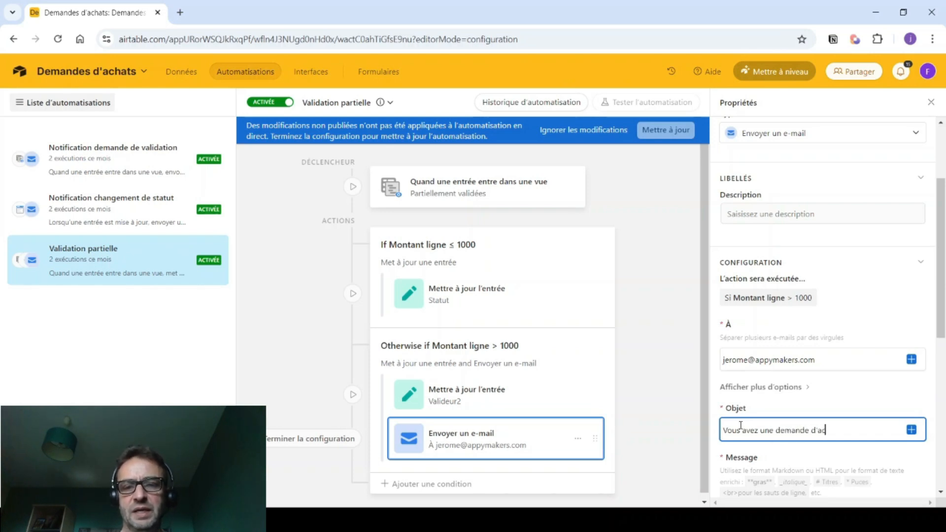
text(hat à valider)
scroll(739, 416, down, 3)
- Type 'Bonjour,' into the message, then a new line starting 'La demande'
click(737, 406)
text(Bon)
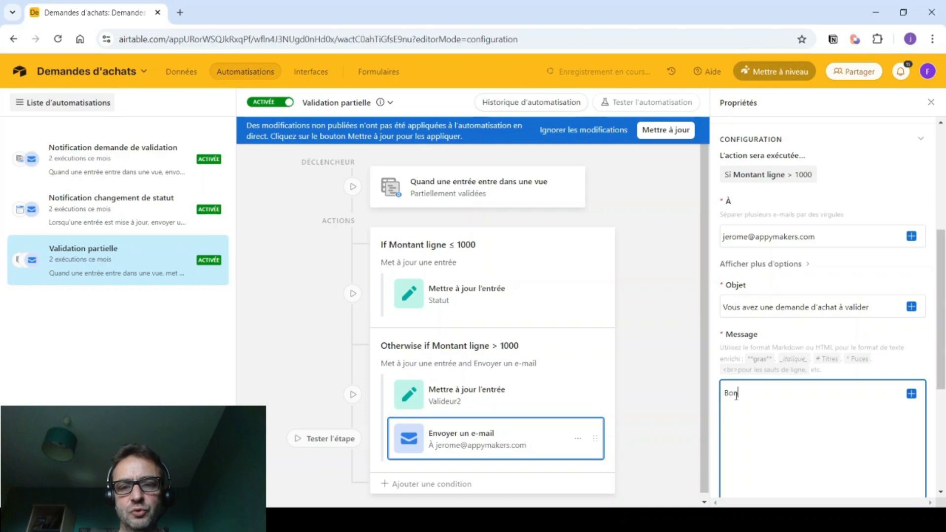
text(jour,)
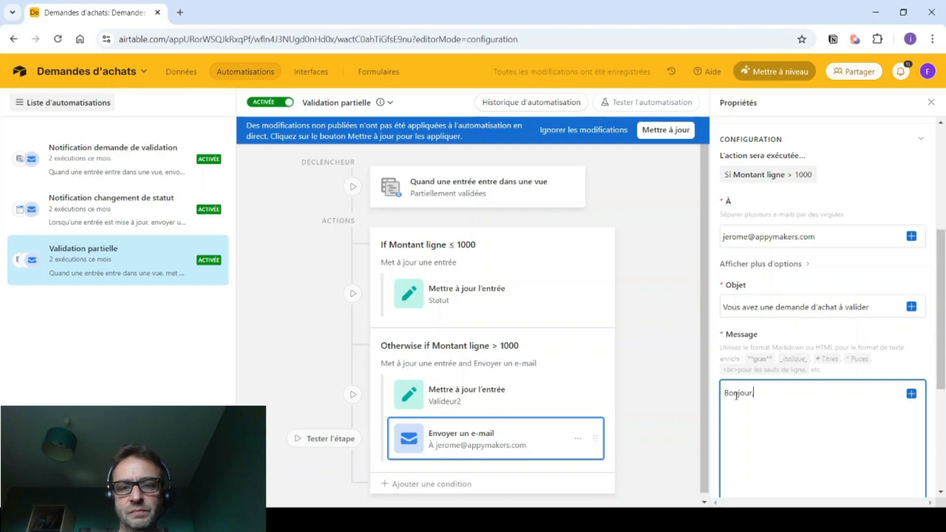
key(Return)
text(V)
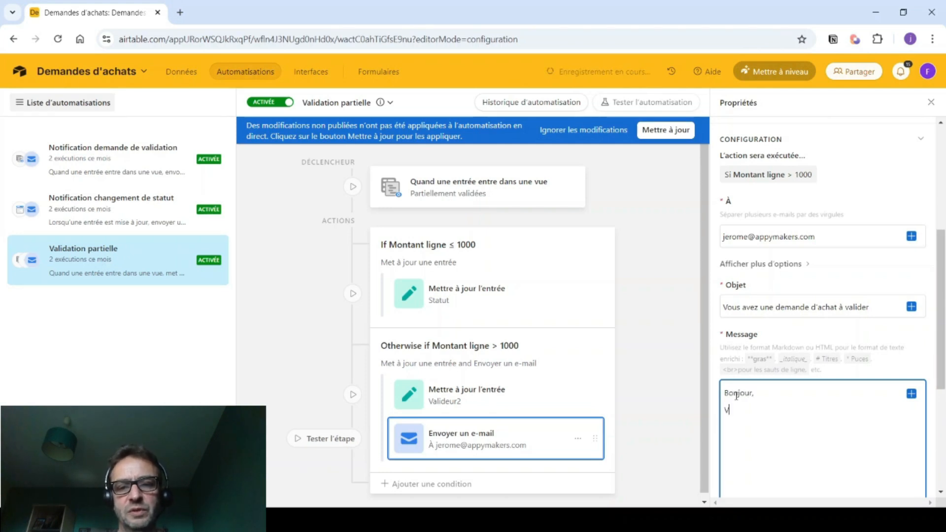
key(BackSpace)
key(BackSpace)
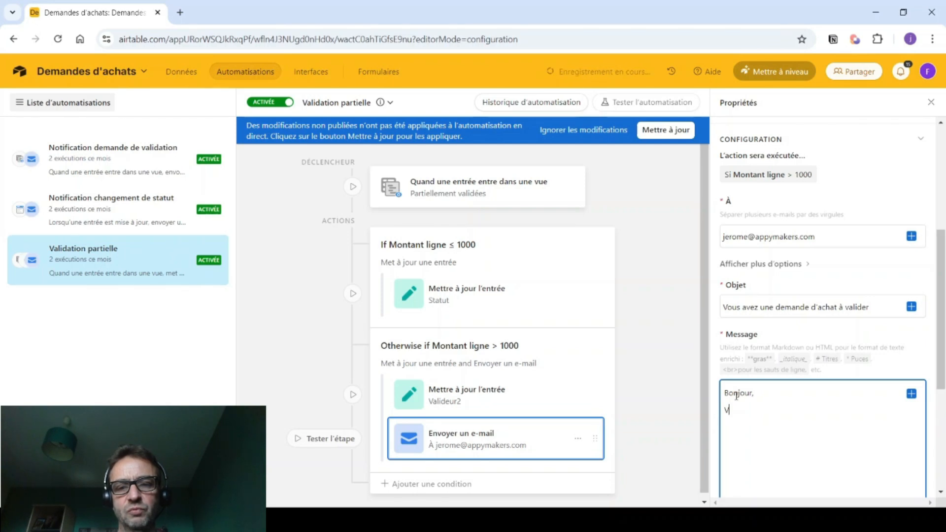
text(a dema)
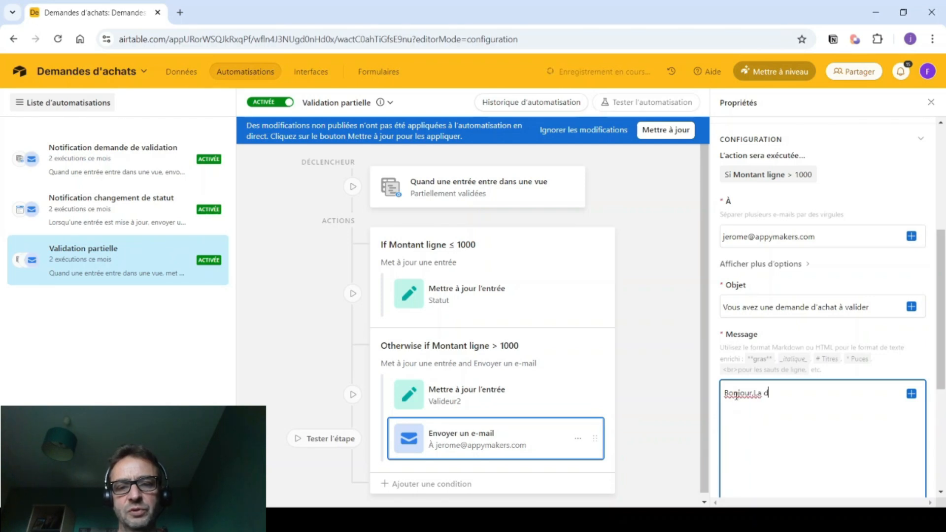
key(BackSpace)
key(BackSpace)
key(BackSpace)
key(BackSpace)
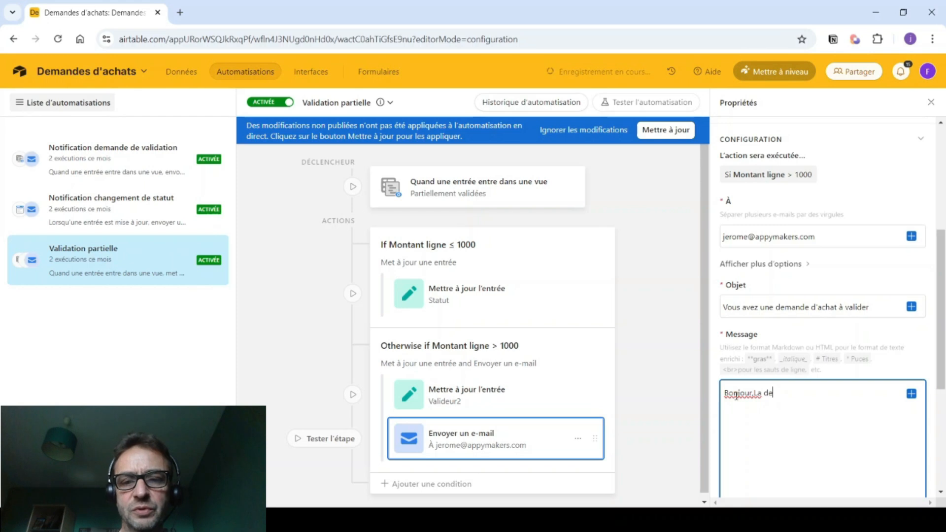
text(,)
key(Return)
text(La demande d'achat)
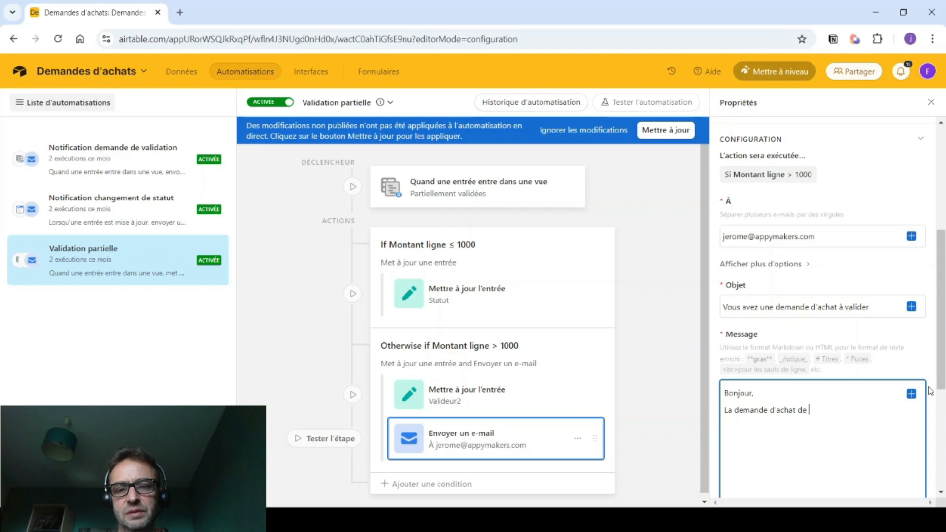
- Insert the Demandeur token in bold (**) followed by 'nécessite votre validation.'
click(912, 393)
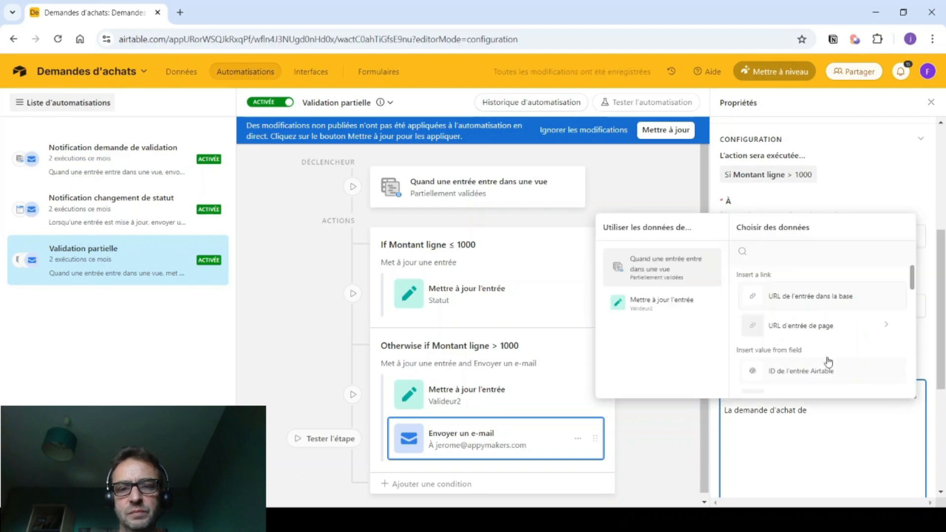
scroll(813, 345, down, 5)
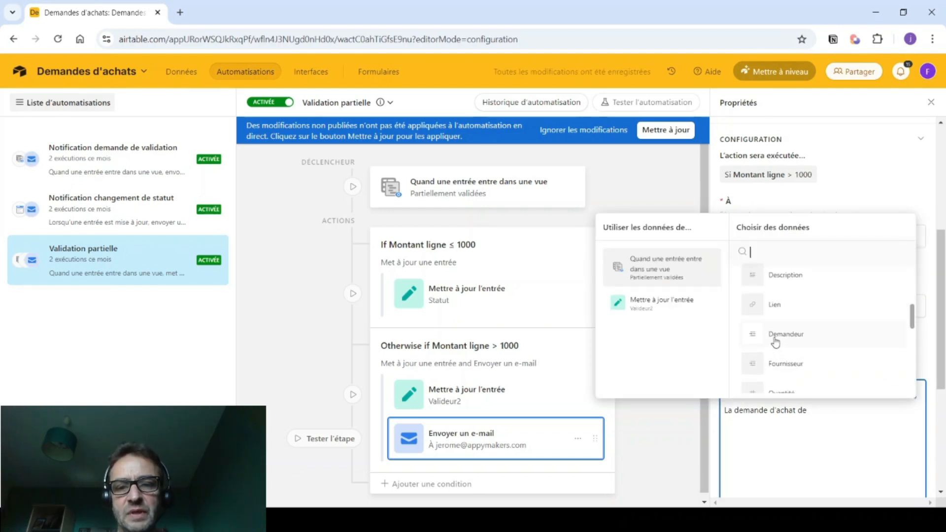
click(775, 335)
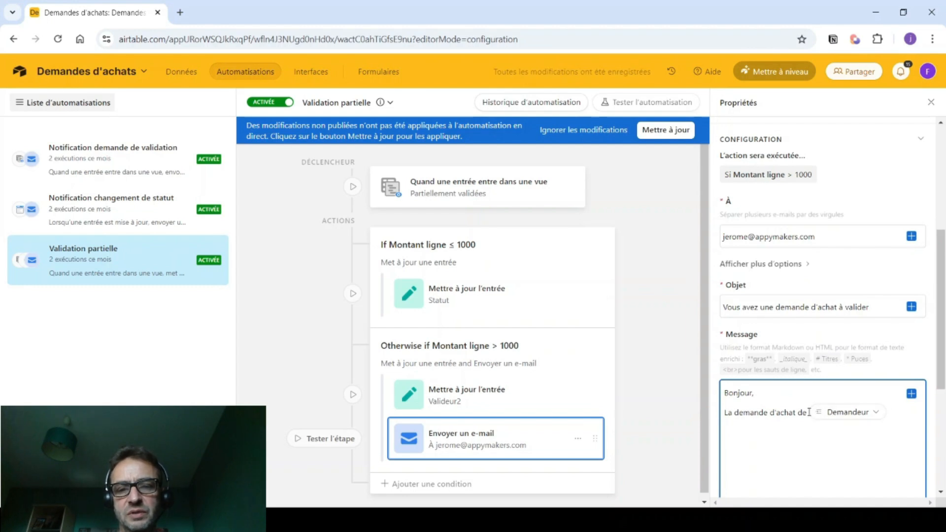
click(808, 412)
text(**)
click(894, 411)
text(**)
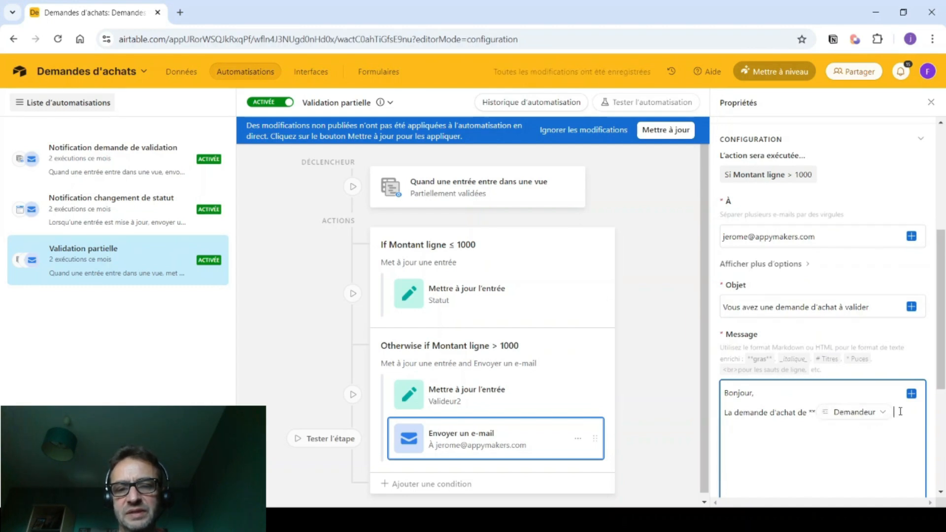
key(Return)
text(n)
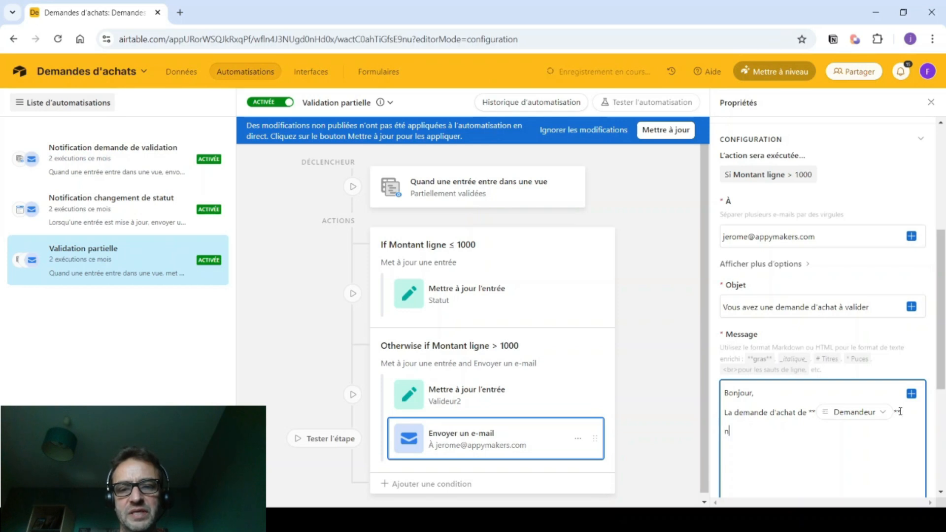
text(écessite votre val)
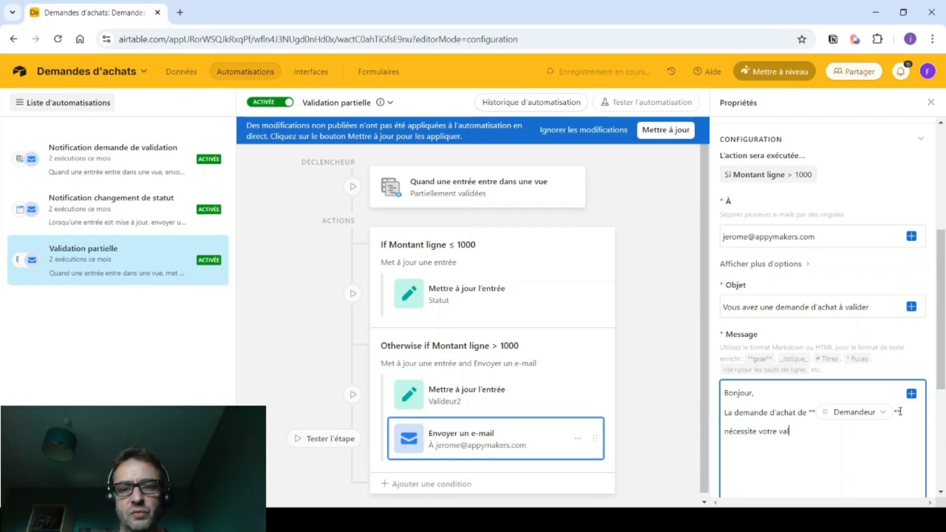
text(idation.)
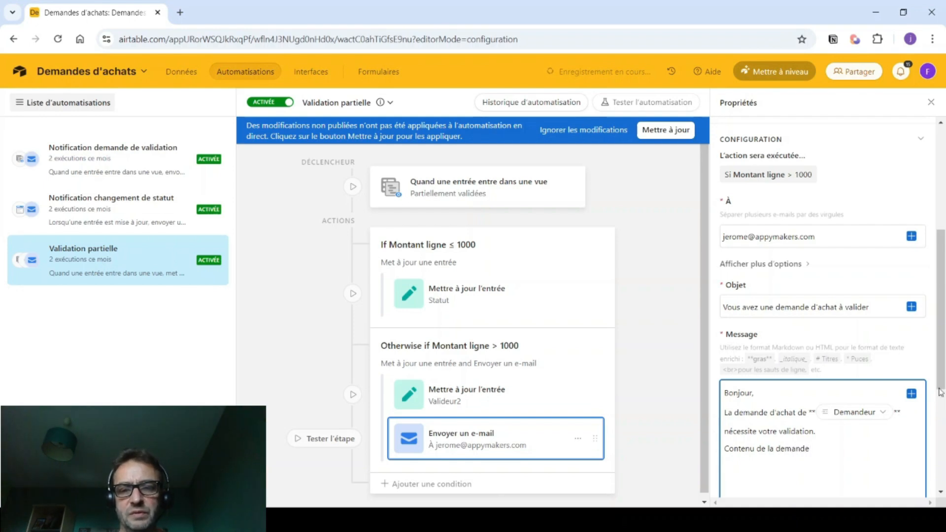
- Insert the Titre and Fournisseur field tokens into the message
click(911, 393)
scroll(814, 376, down, 3)
scroll(788, 335, up, 2)
click(767, 309)
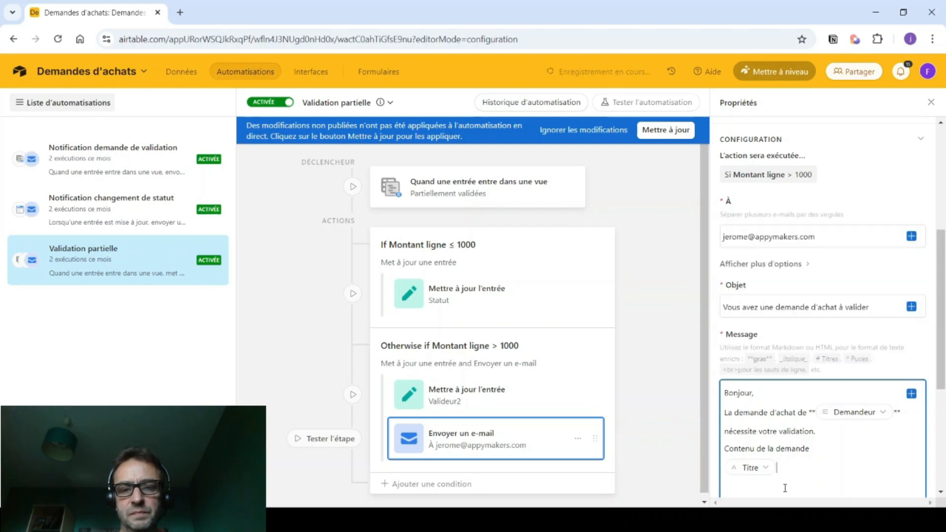
click(911, 393)
scroll(809, 360, down, 2)
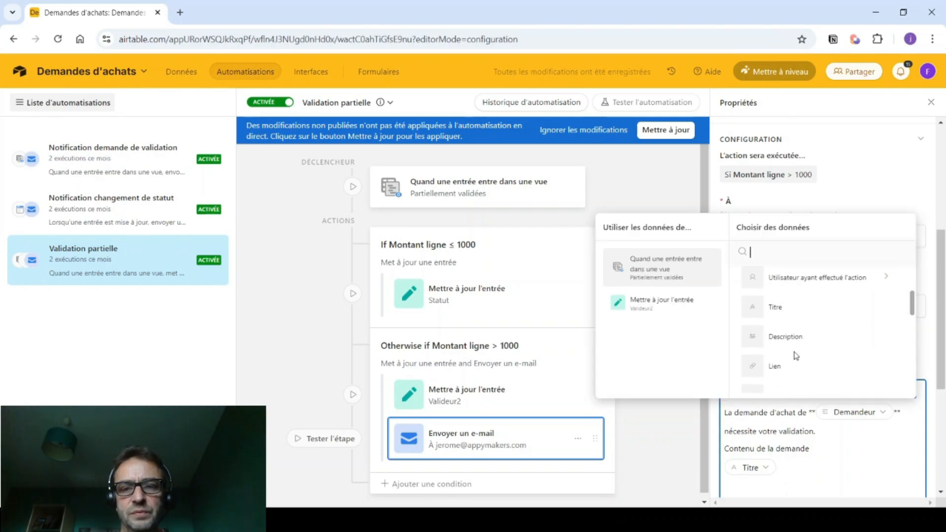
scroll(795, 355, down, 3)
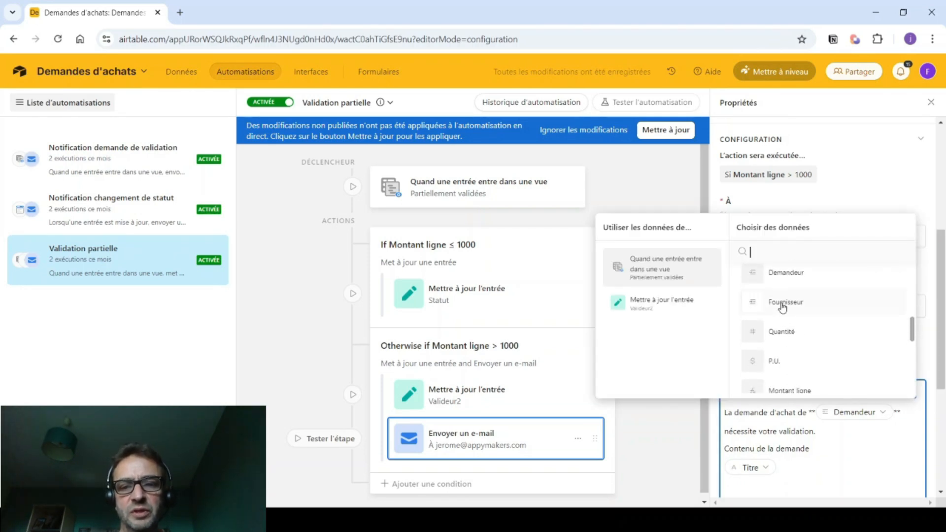
click(784, 303)
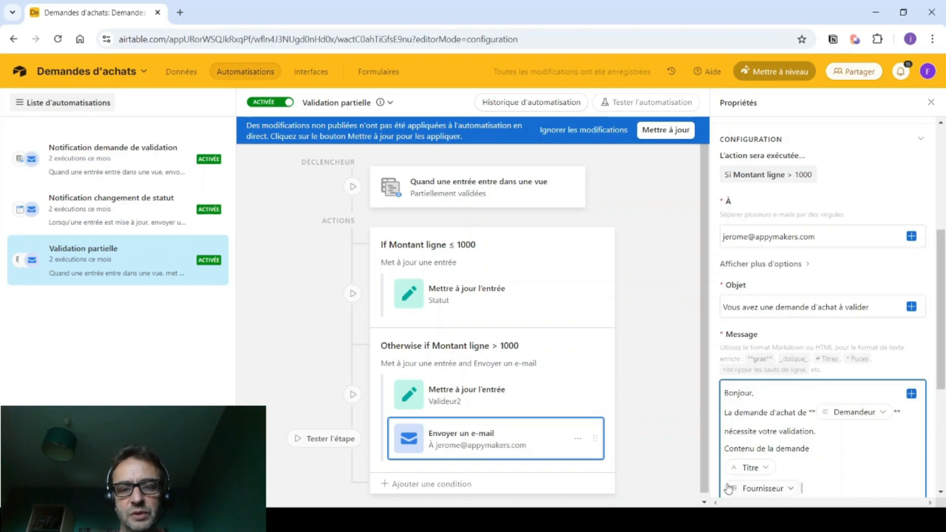
- On a new line, insert the Quantité and P.U. tokens around the multiplication sign
key(Return)
scroll(820, 451, down, 3)
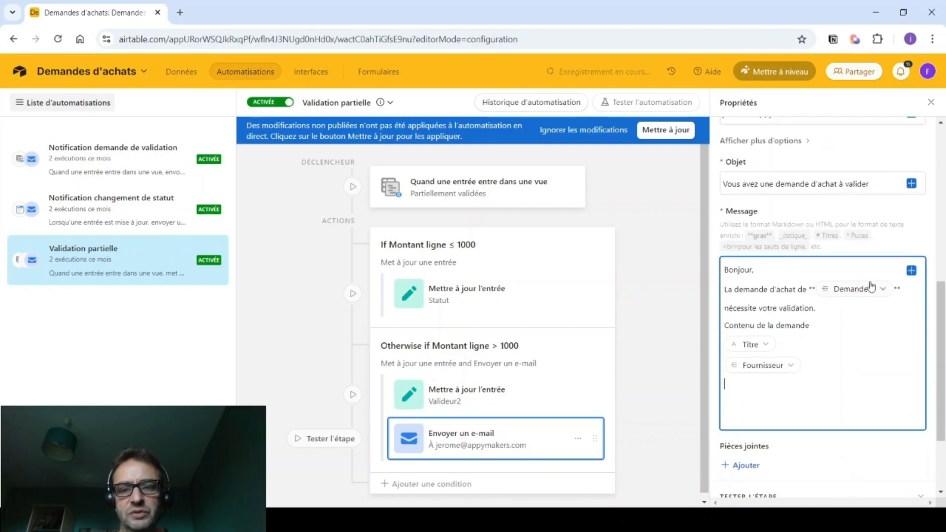
click(725, 365)
click(724, 364)
key(Down)
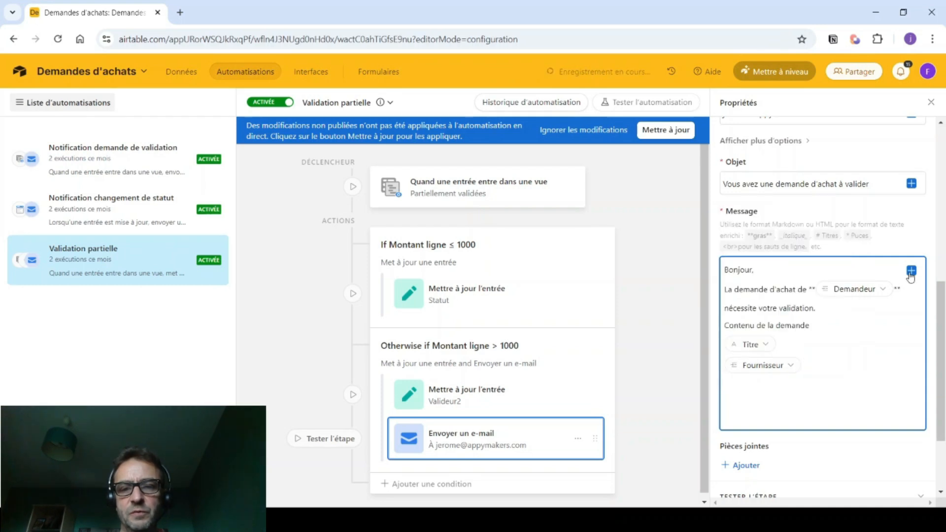
click(912, 271)
scroll(789, 355, down, 5)
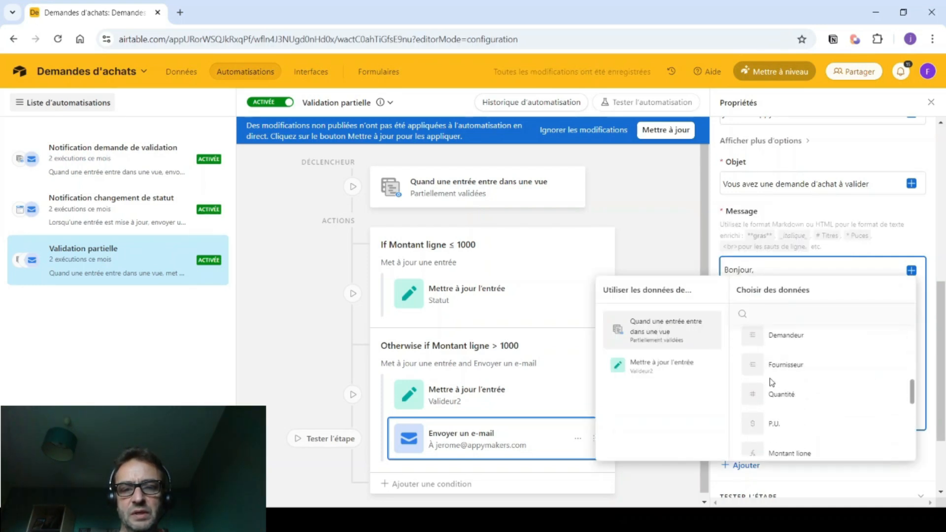
click(761, 339)
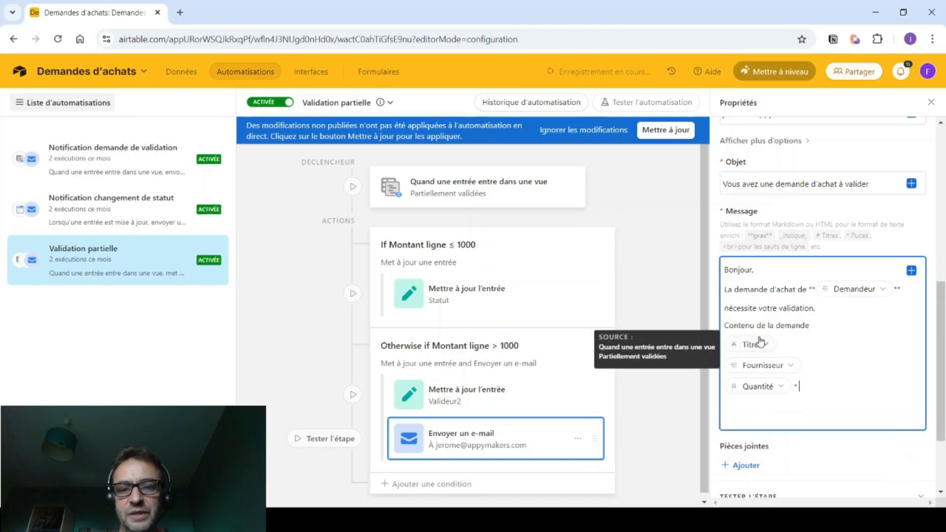
click(912, 270)
scroll(820, 345, down, 2)
scroll(819, 345, down, 4)
scroll(808, 338, up, 2)
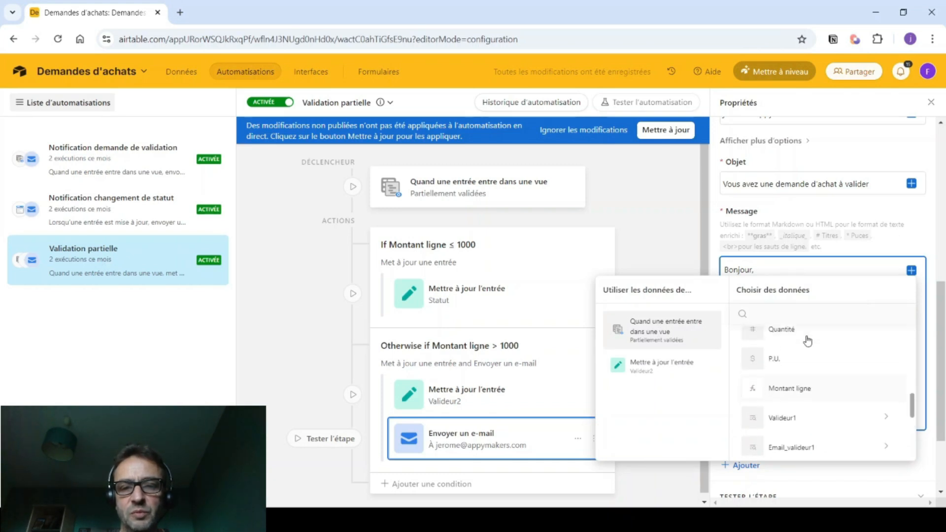
click(774, 363)
- Add 'soit' with the Montant ligne token and '€', then apply changes with Mettre à jour
text(soit)
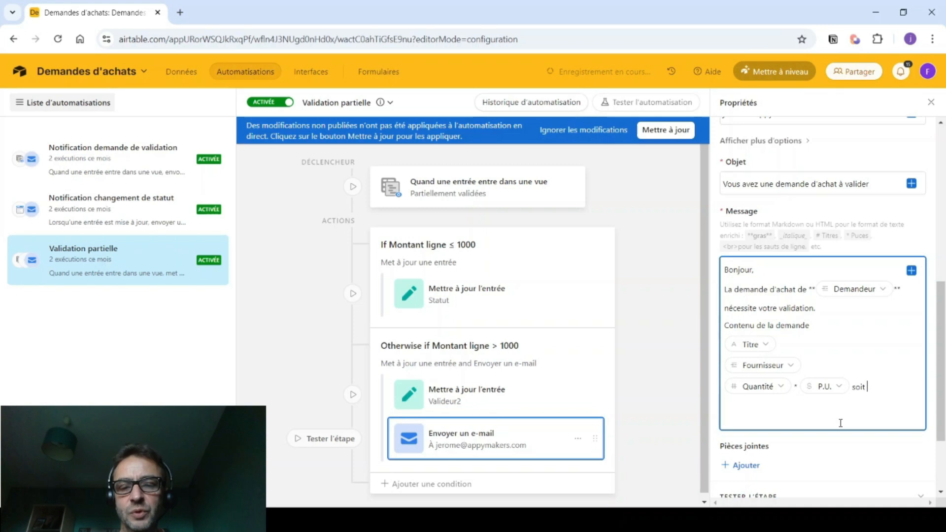
click(911, 271)
scroll(776, 381, down, 3)
scroll(776, 381, down, 3)
click(765, 394)
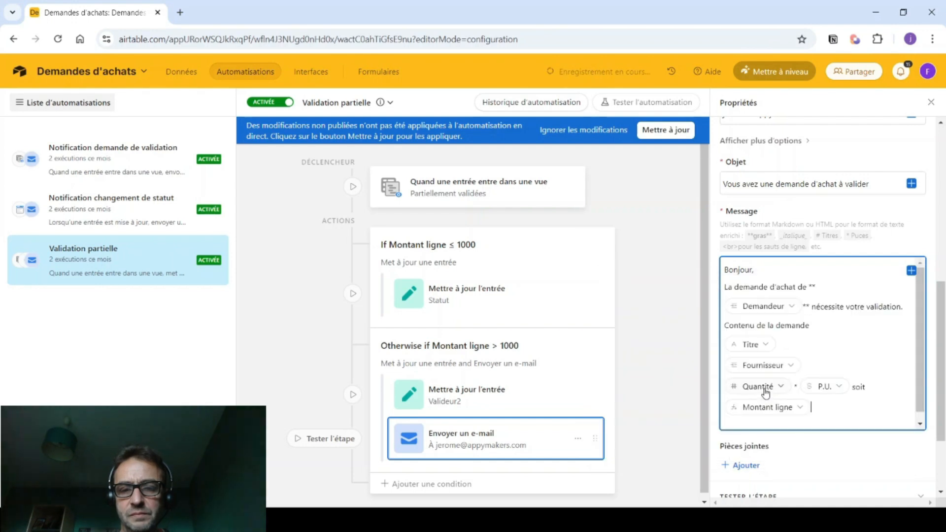
text(€)
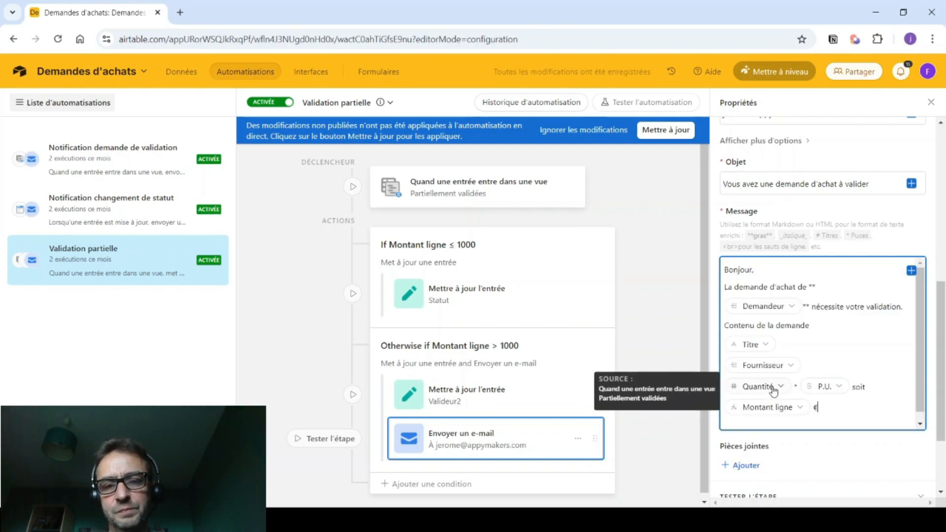
click(652, 133)
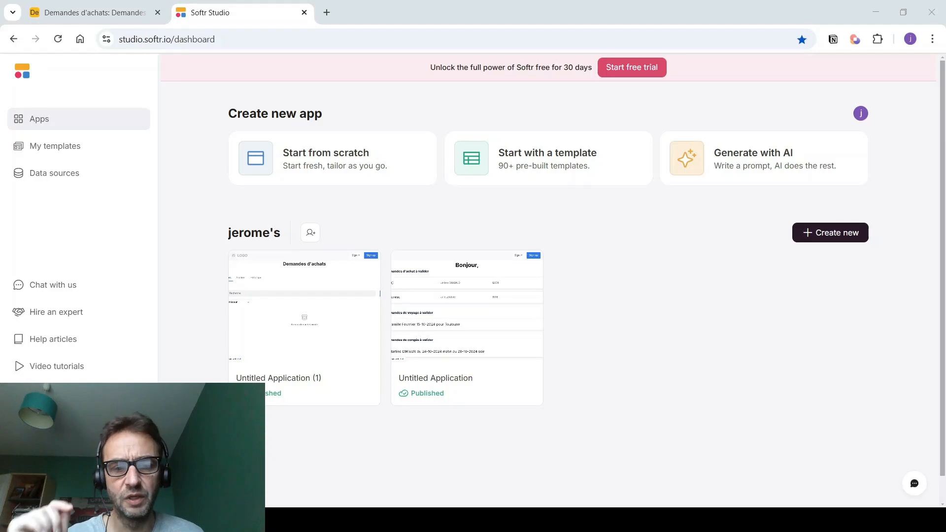
- Create a from-scratch Softr app on the other Airtable account's Demandes d'achats base, skipping page generation
click(828, 234)
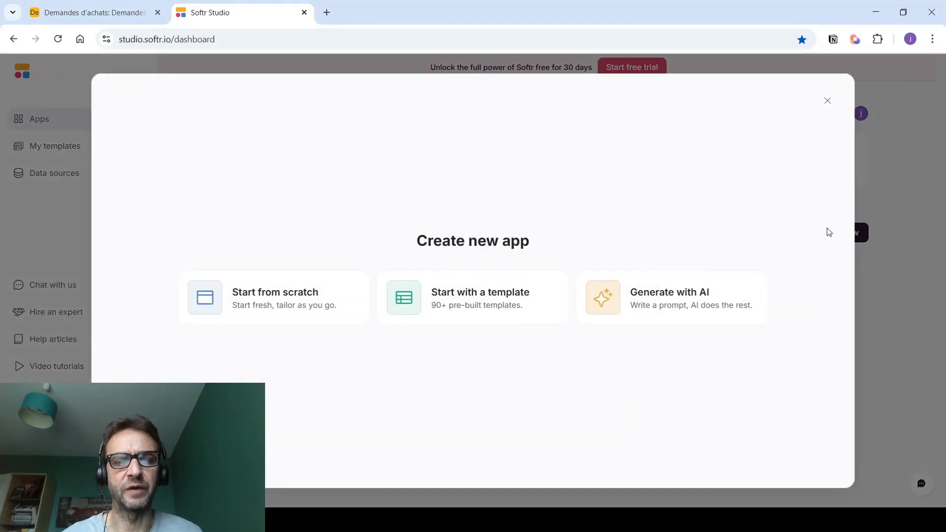
click(258, 300)
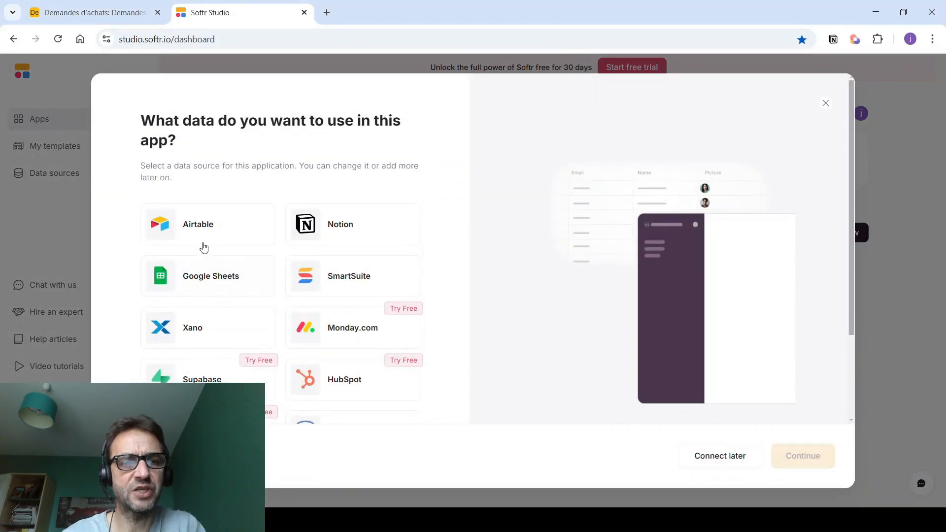
click(198, 225)
click(805, 456)
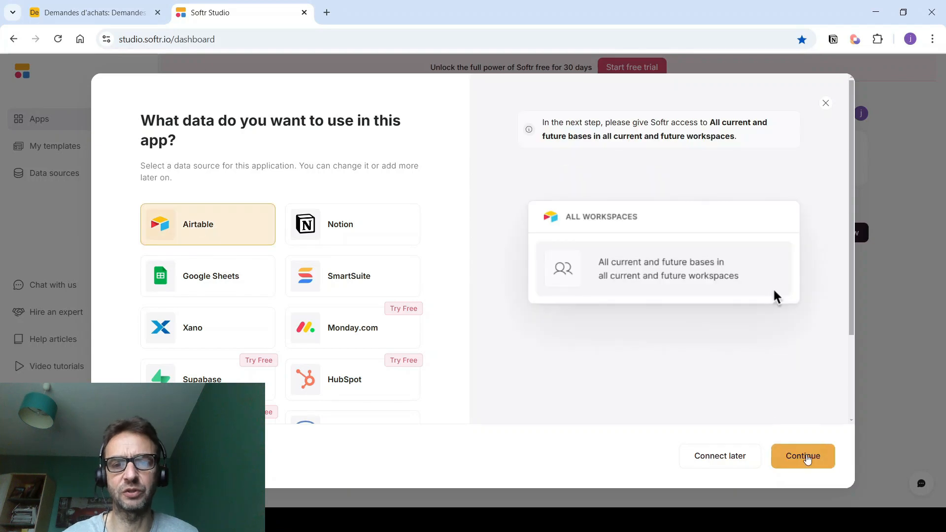
click(411, 231)
scroll(295, 295, down, 3)
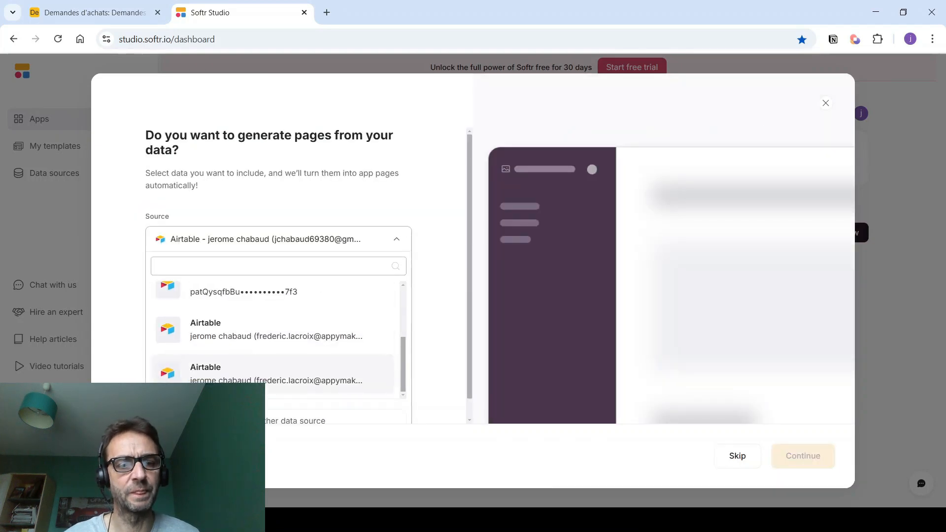
click(205, 363)
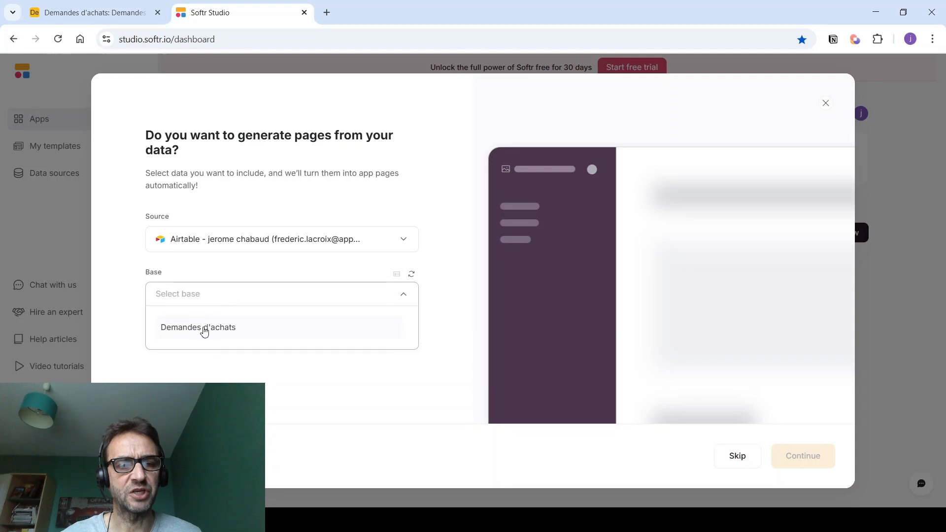
click(203, 328)
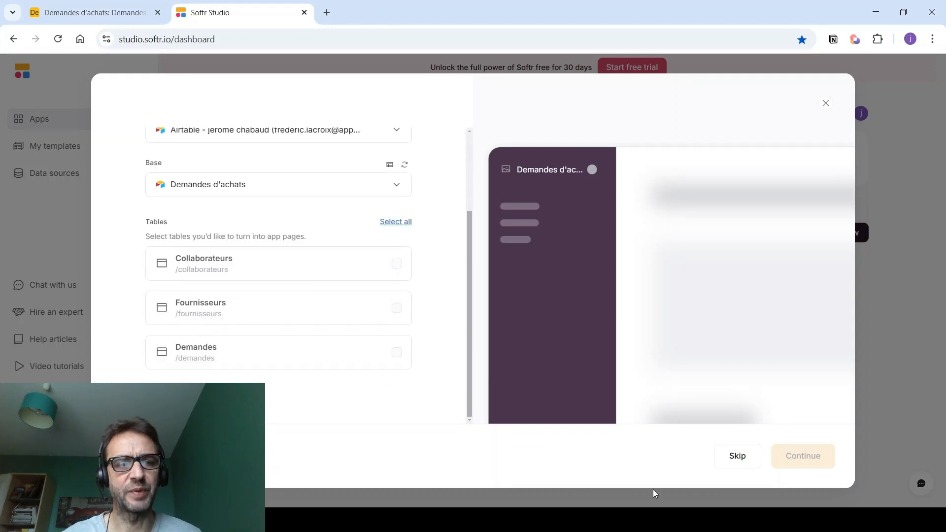
click(738, 456)
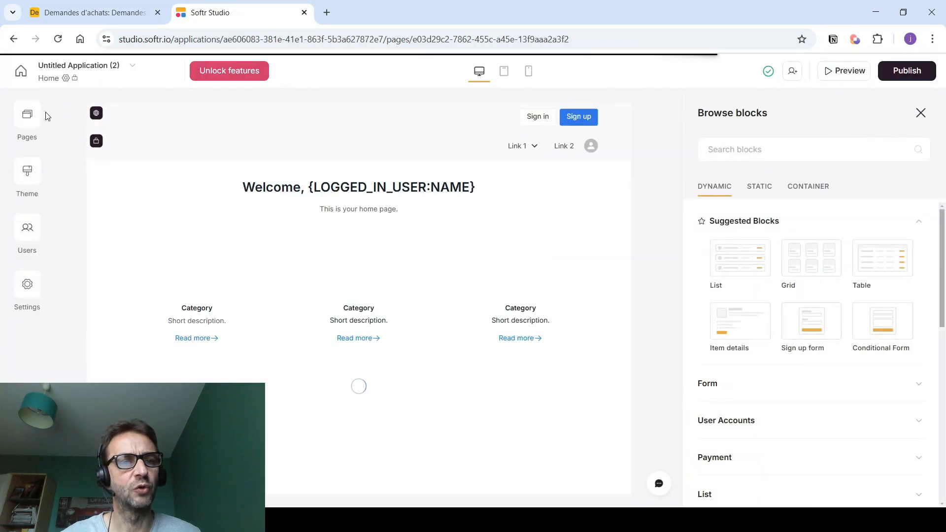
- Delete the top header, welcome/category and sample list blocks from the Home page
click(28, 116)
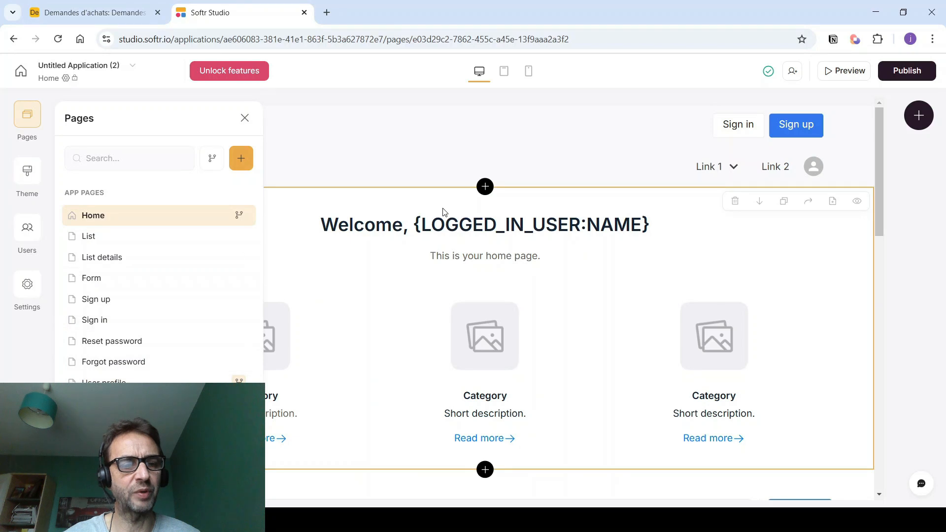
click(649, 141)
click(648, 141)
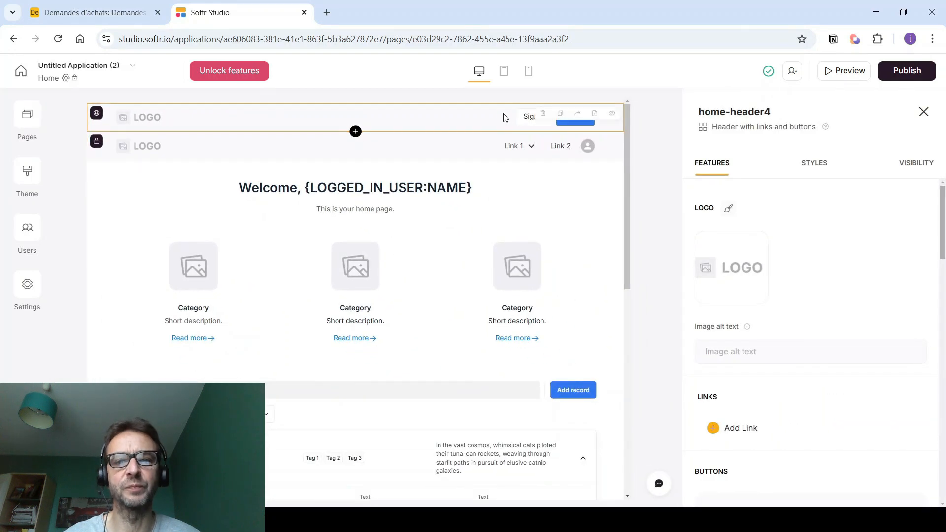
click(539, 118)
click(567, 315)
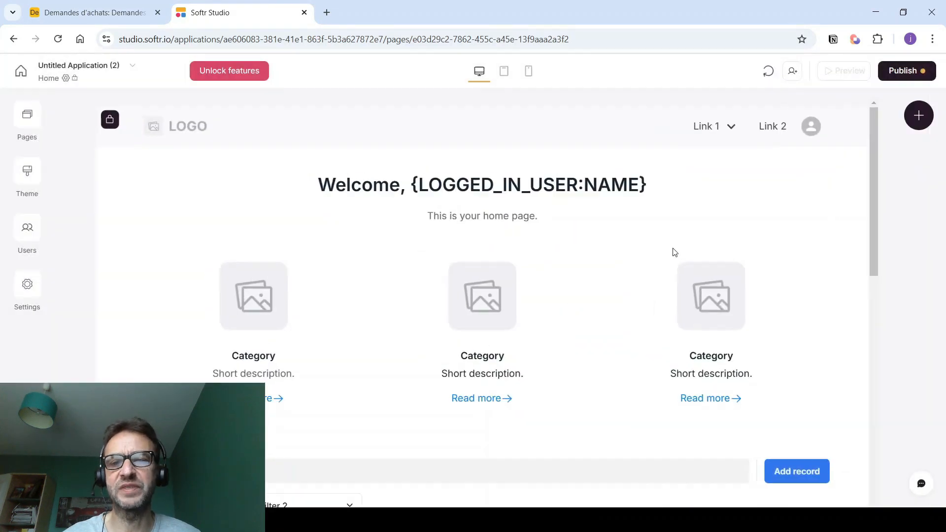
click(735, 161)
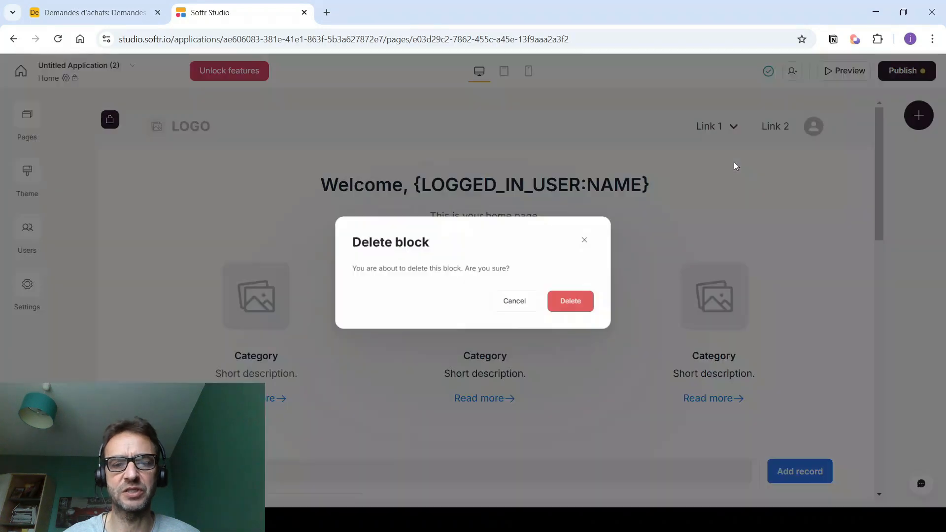
click(589, 315)
click(735, 162)
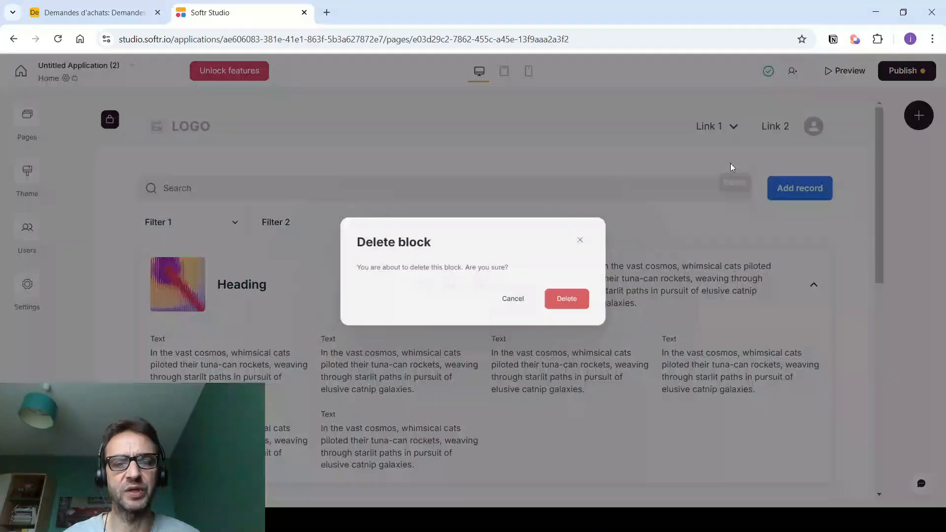
click(587, 315)
- Remove the remaining header's logo, Link 1 and Link 2, then go to Users
click(522, 133)
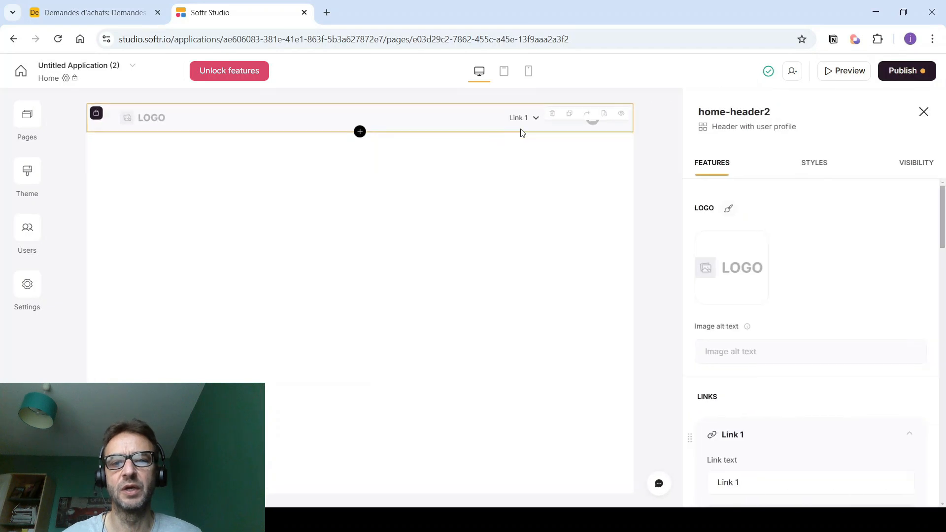
mouse_move(733, 261)
click(761, 238)
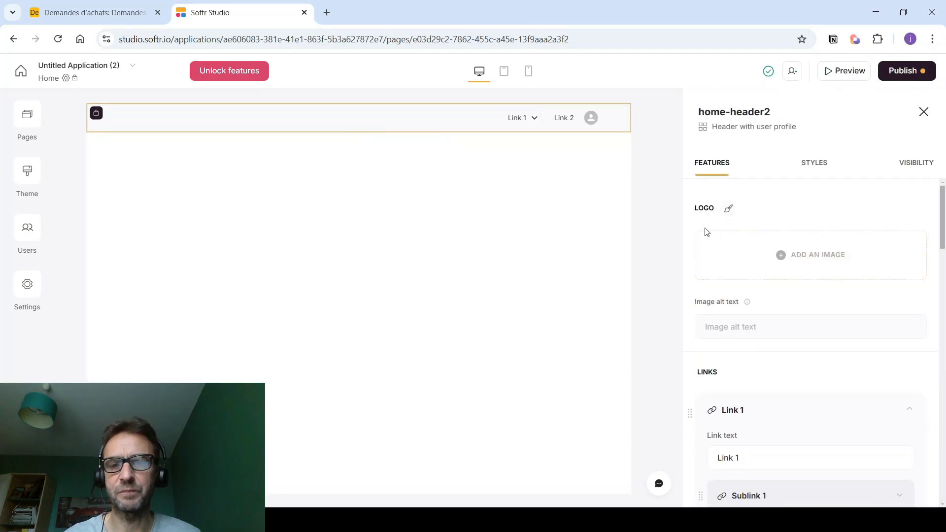
scroll(788, 301, down, 1)
click(887, 349)
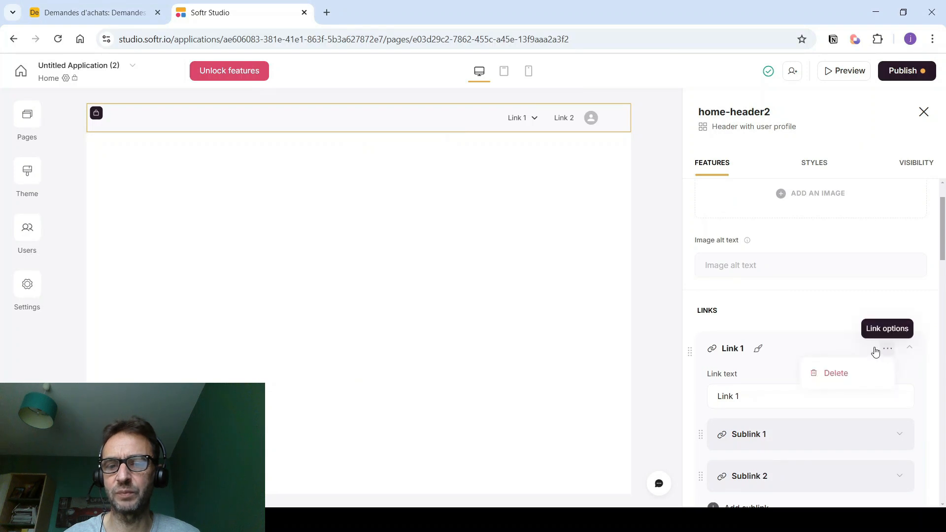
click(823, 373)
click(888, 350)
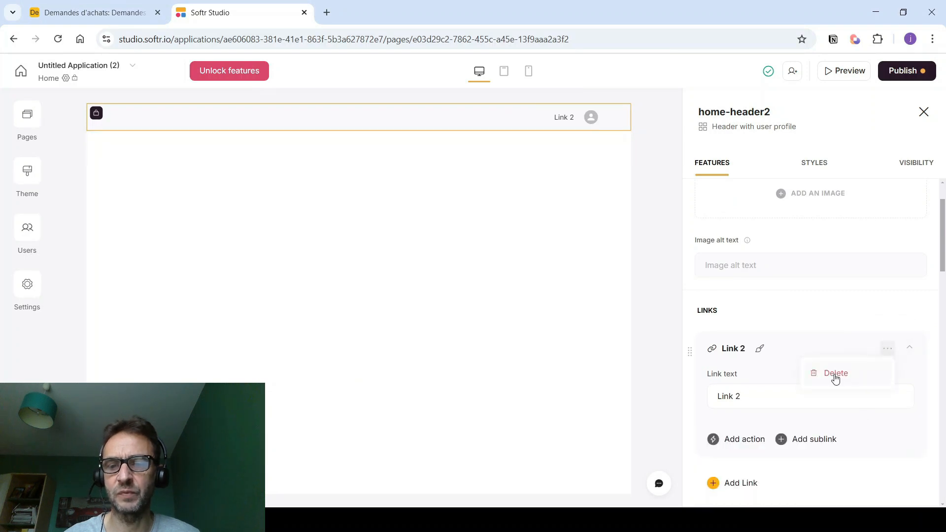
click(833, 375)
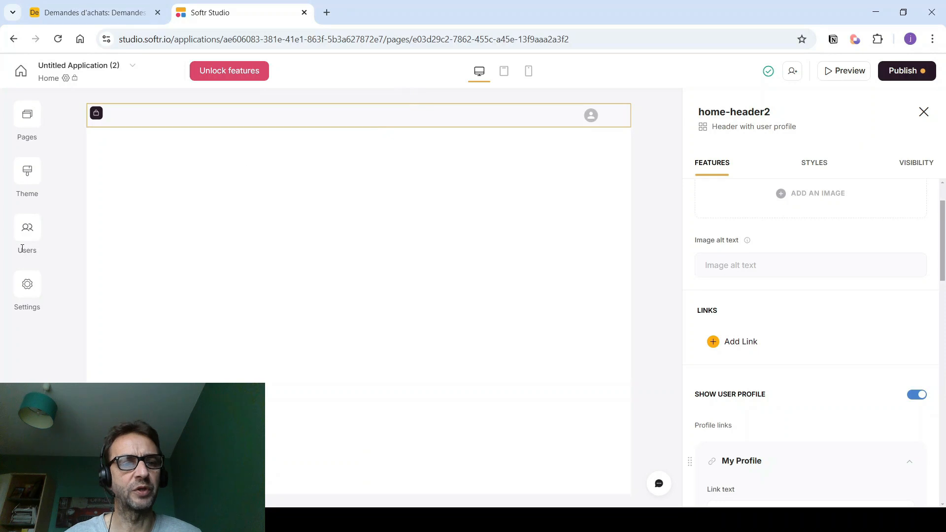
click(23, 236)
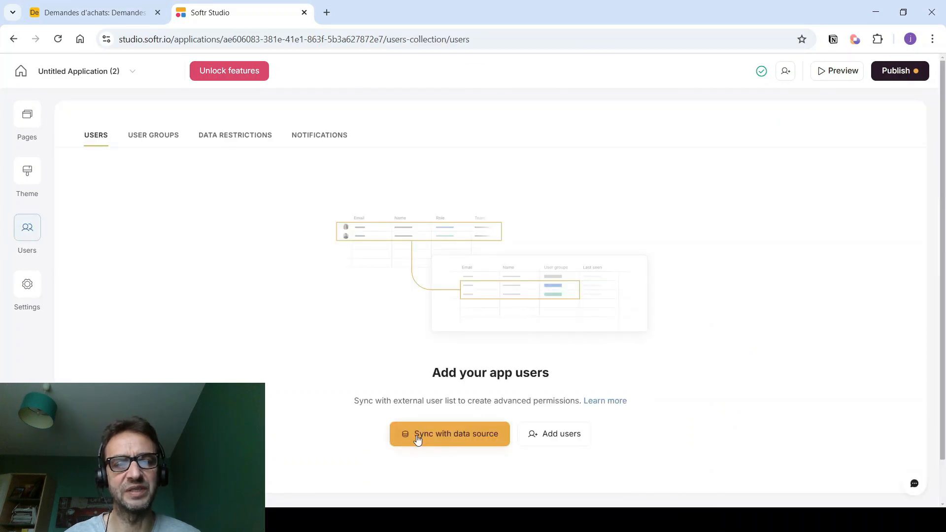
- Set up user sync from the Airtable base Demandes d'achats, table Collaborateurs
click(418, 439)
click(110, 212)
scroll(138, 311, down, 1)
click(146, 334)
click(129, 262)
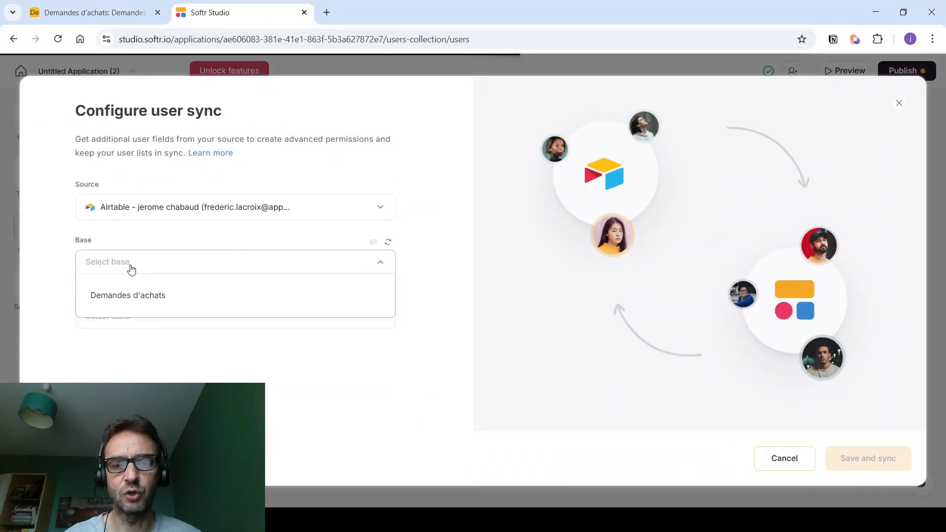
click(133, 306)
click(131, 316)
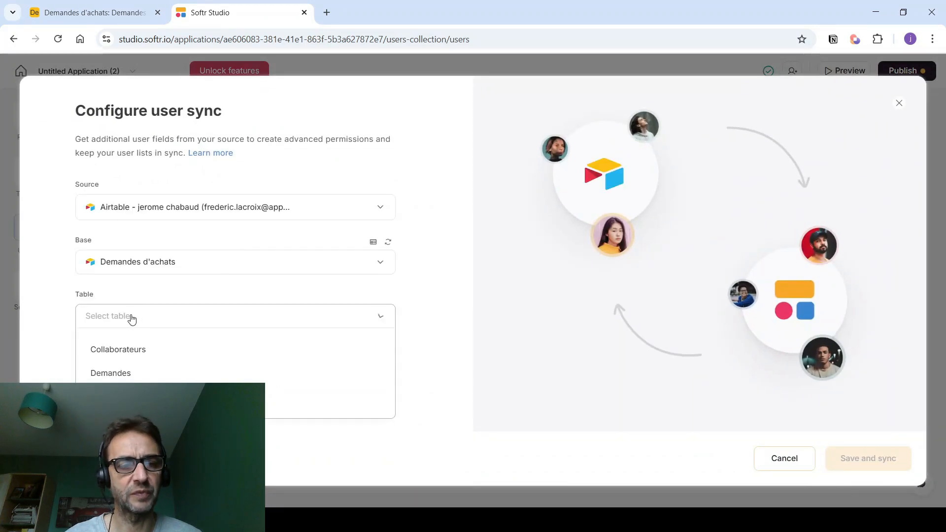
click(129, 351)
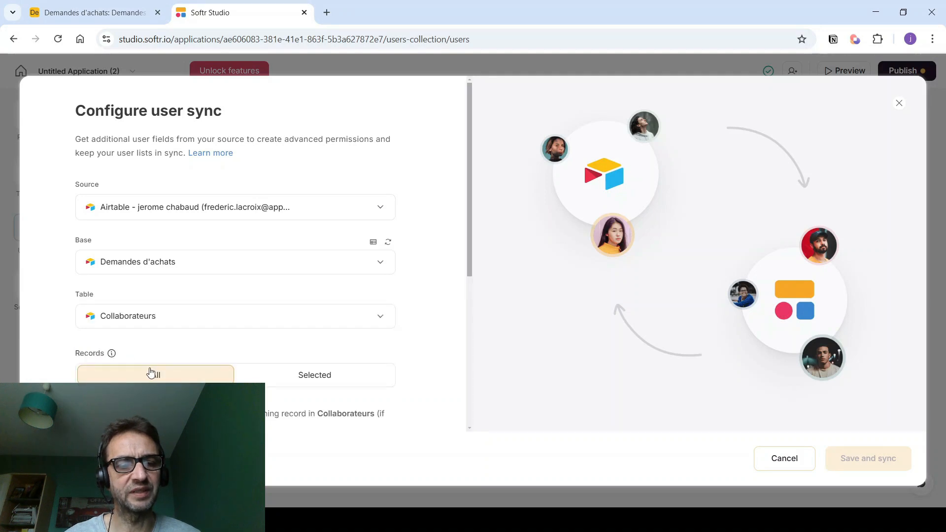
- Map email to Email and name to Nom_complet, use the non-temporary-password sign-in, and save and sync
scroll(197, 345, down, 3)
click(235, 340)
scroll(194, 361, down, 1)
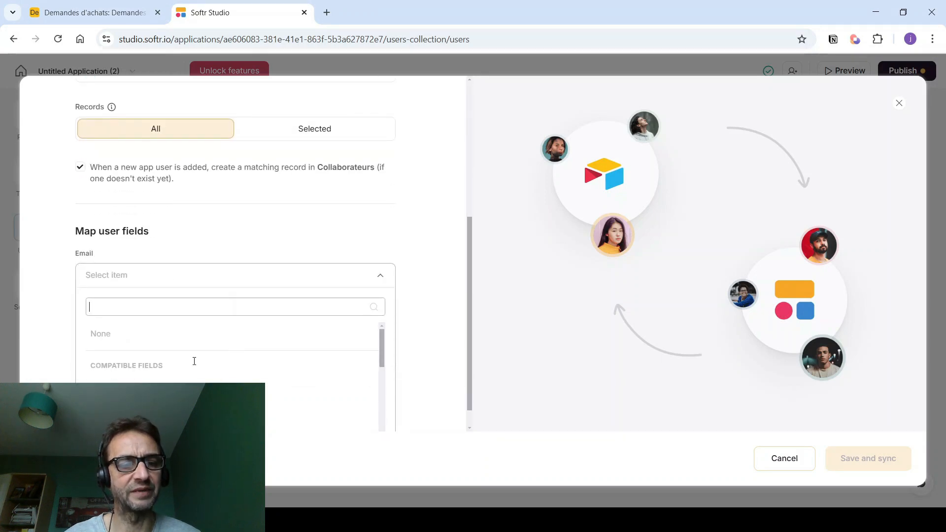
click(123, 379)
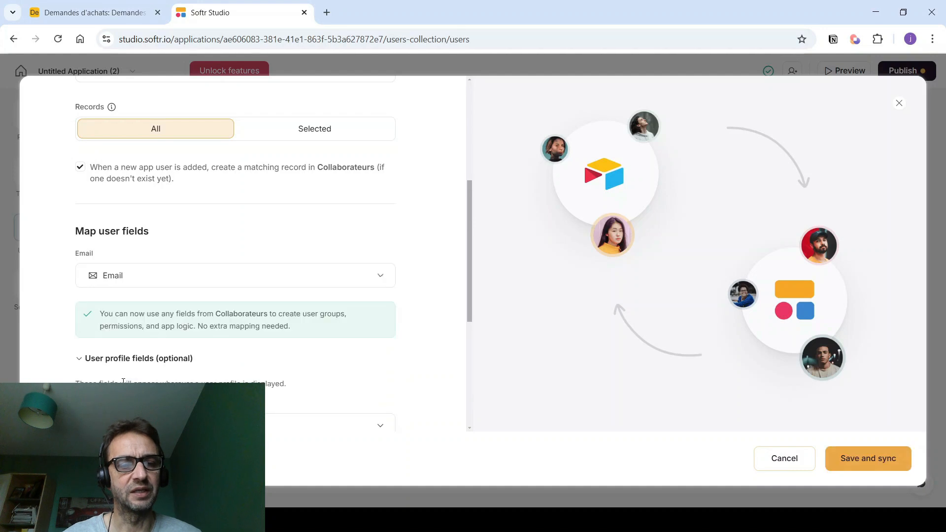
scroll(183, 311, down, 2)
click(181, 310)
click(197, 415)
scroll(186, 312, down, 1)
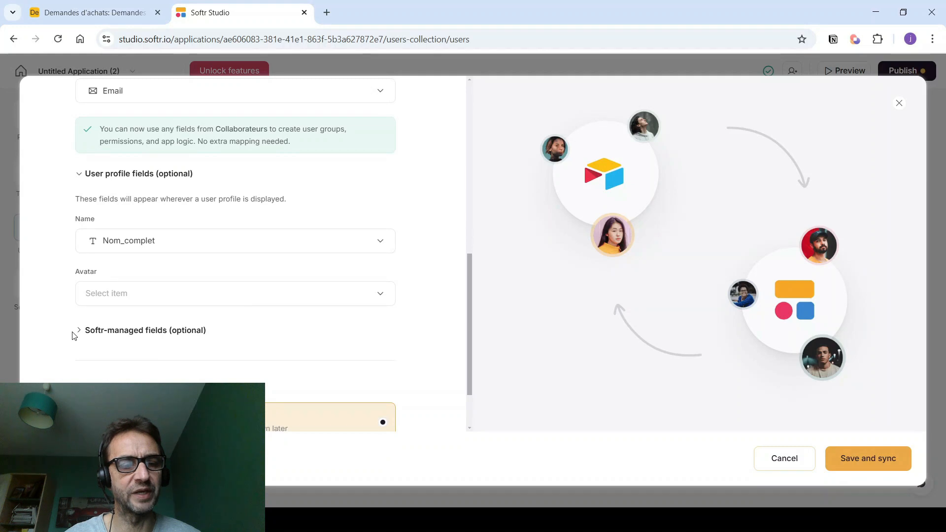
scroll(75, 335, down, 1)
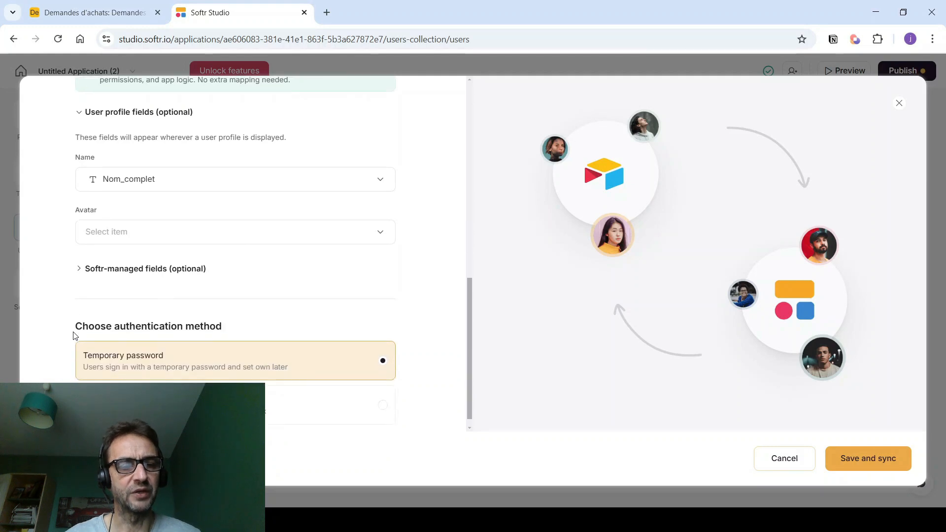
click(381, 394)
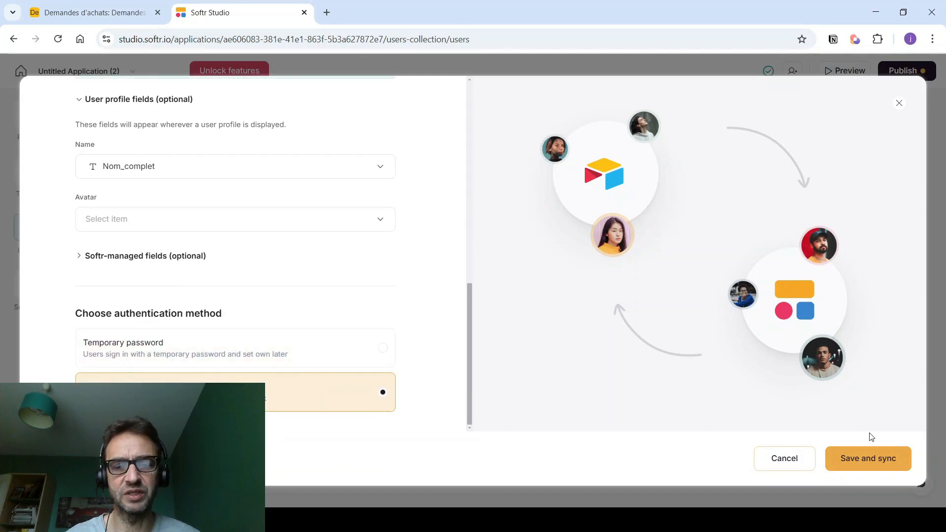
click(865, 461)
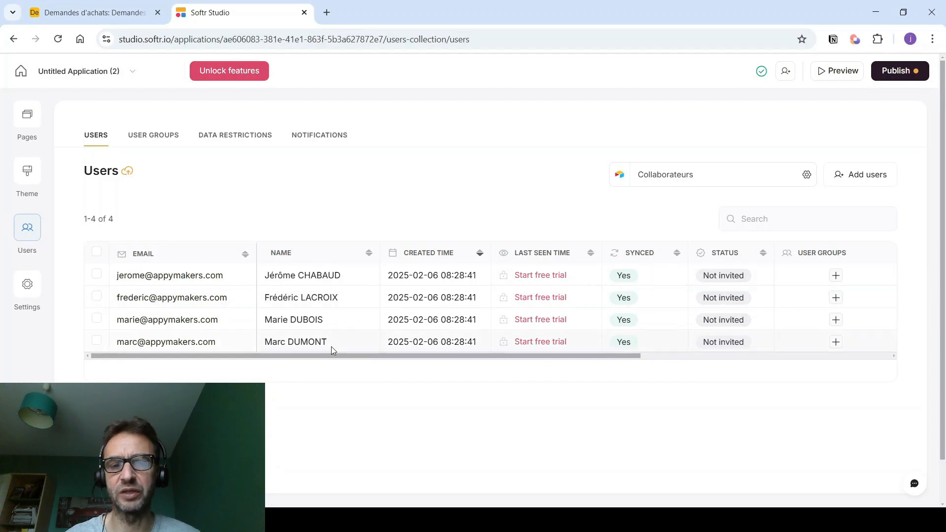
drag(355, 357, 646, 364)
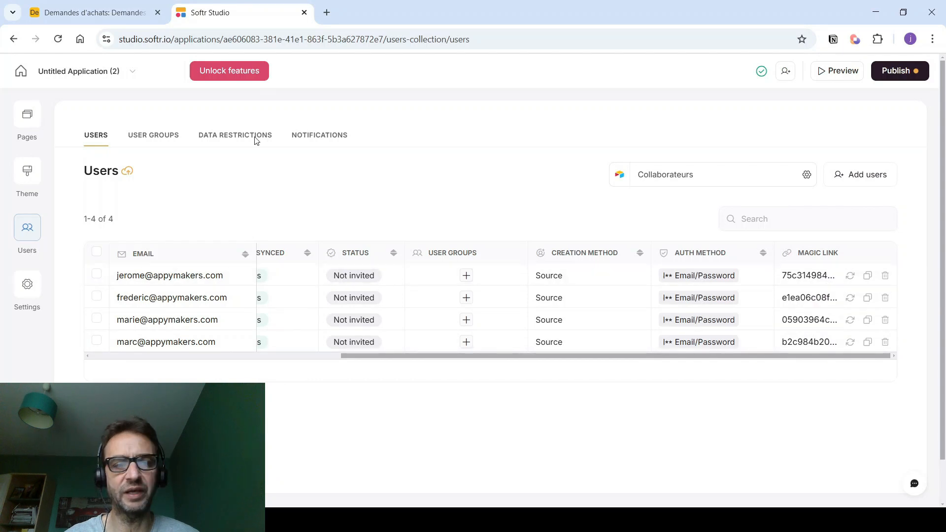
click(27, 116)
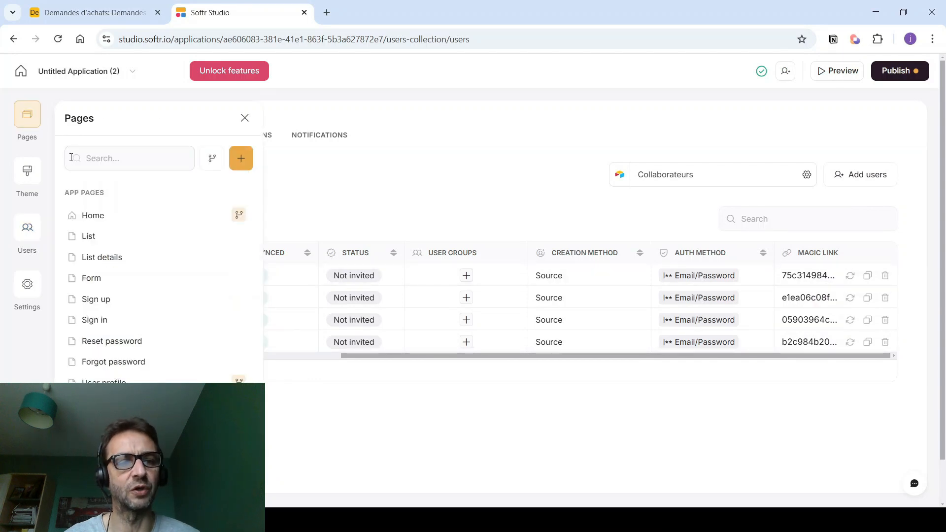
- Add a Simple text block to Home and replace its text with 'Demandes d'achat'
click(91, 215)
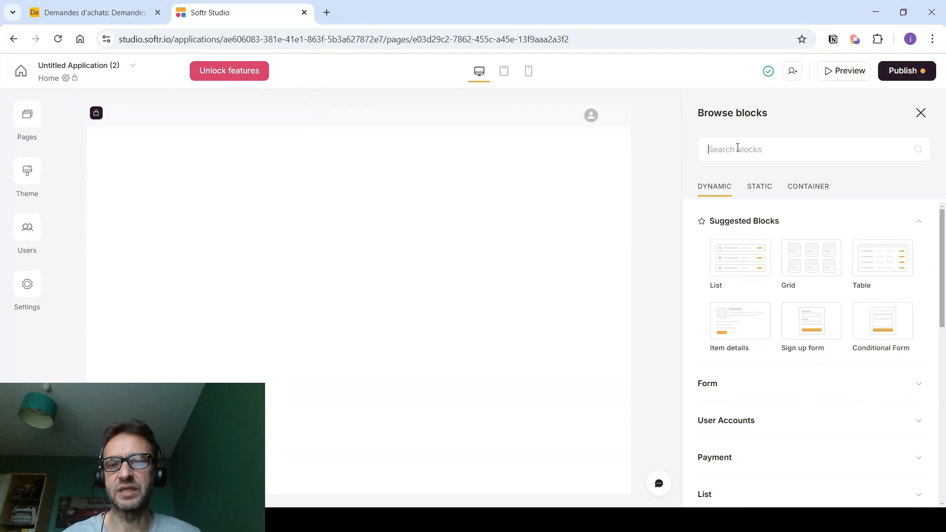
text(text)
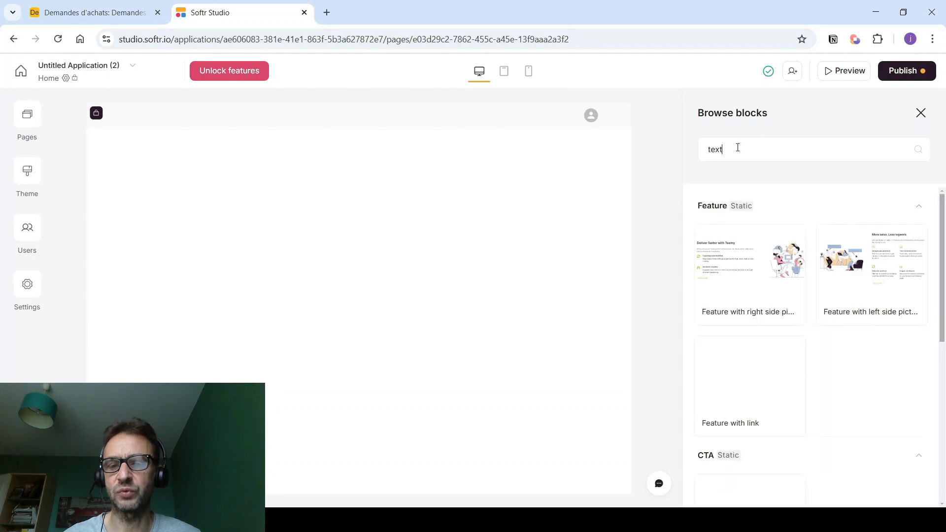
scroll(729, 399, down, 3)
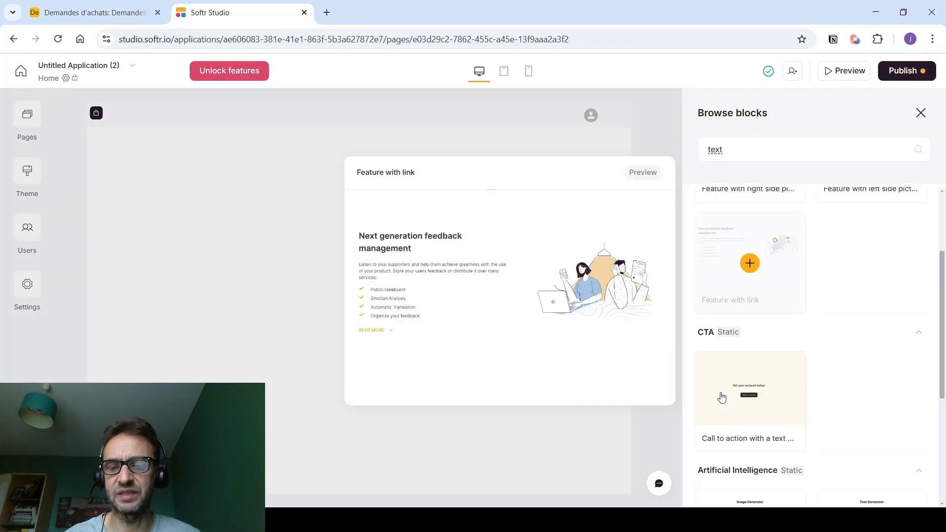
scroll(729, 395, down, 4)
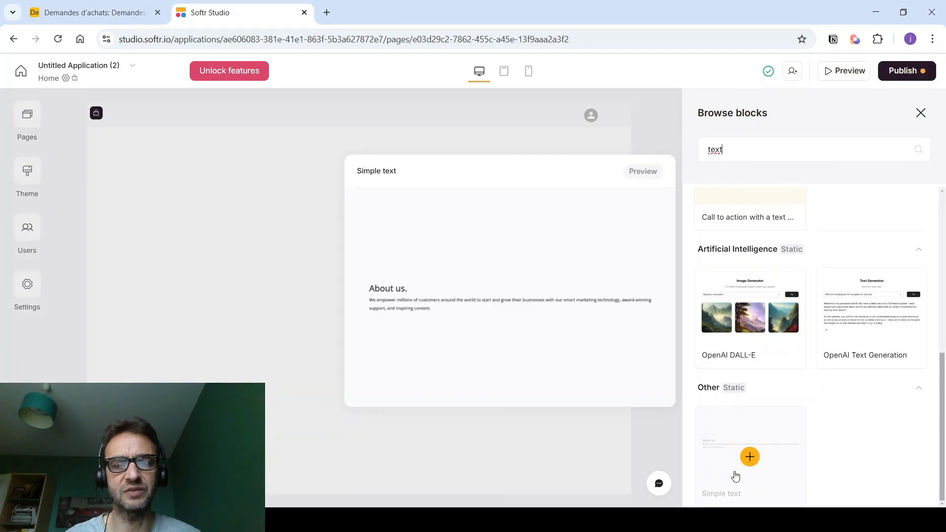
click(735, 476)
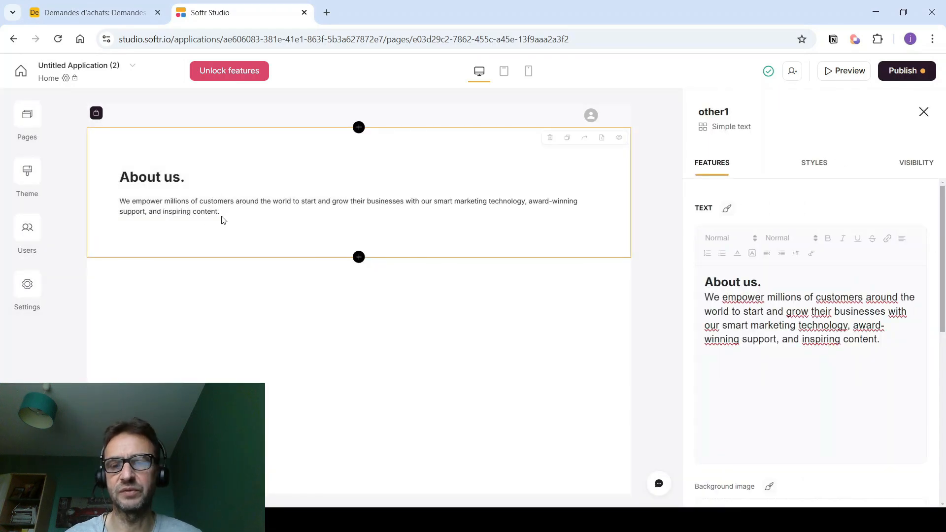
drag(845, 340, 703, 269)
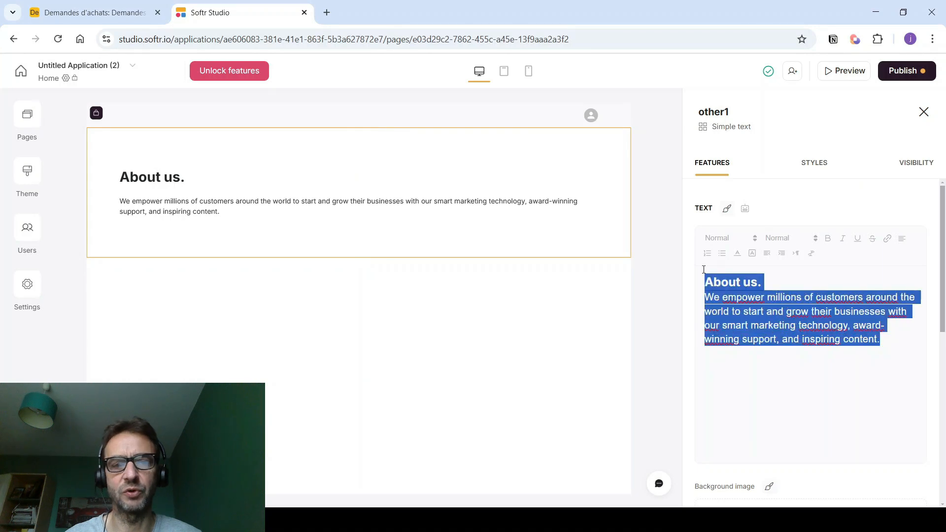
text(Dema)
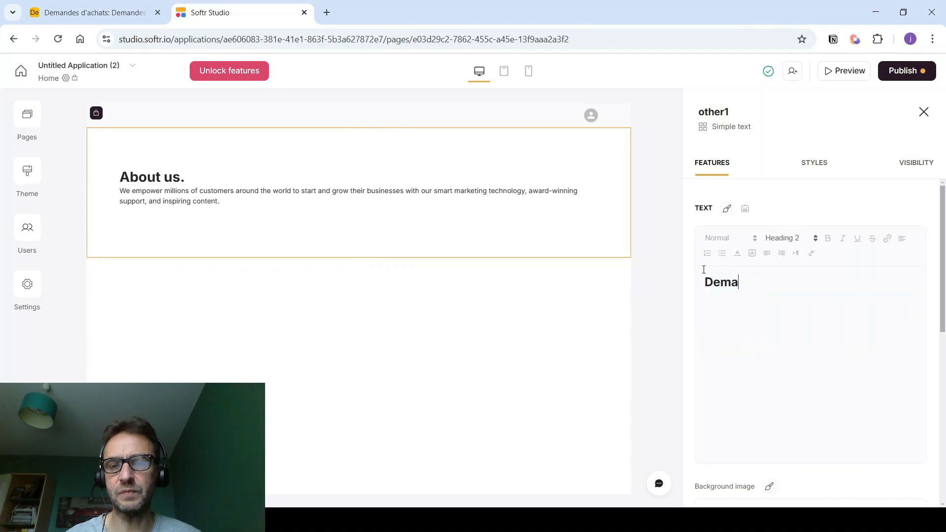
text(hat)
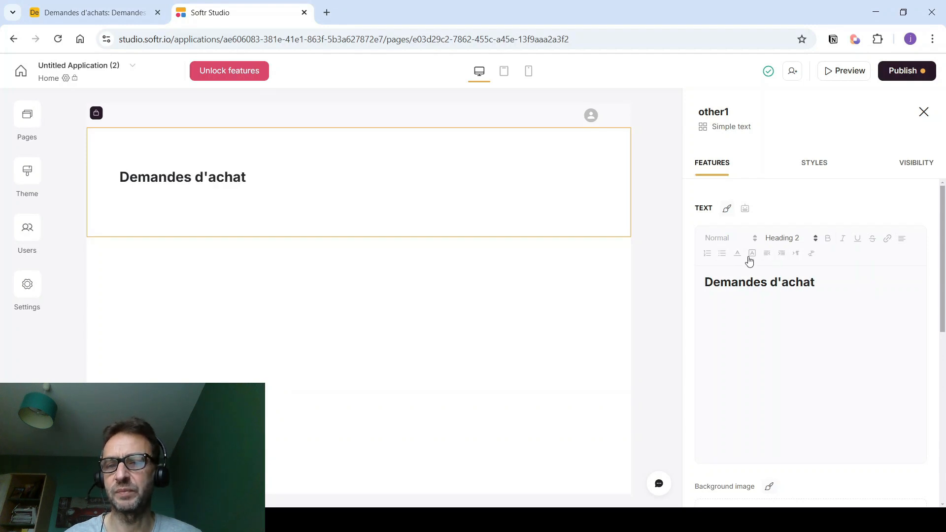
- Centre the heading and shrink its top and bottom padding, the bottom to 4XS
click(902, 239)
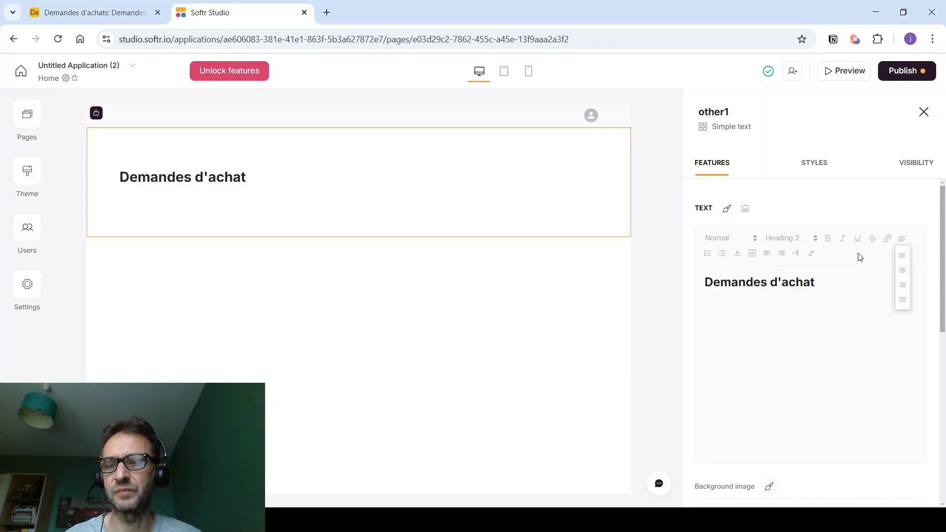
click(904, 271)
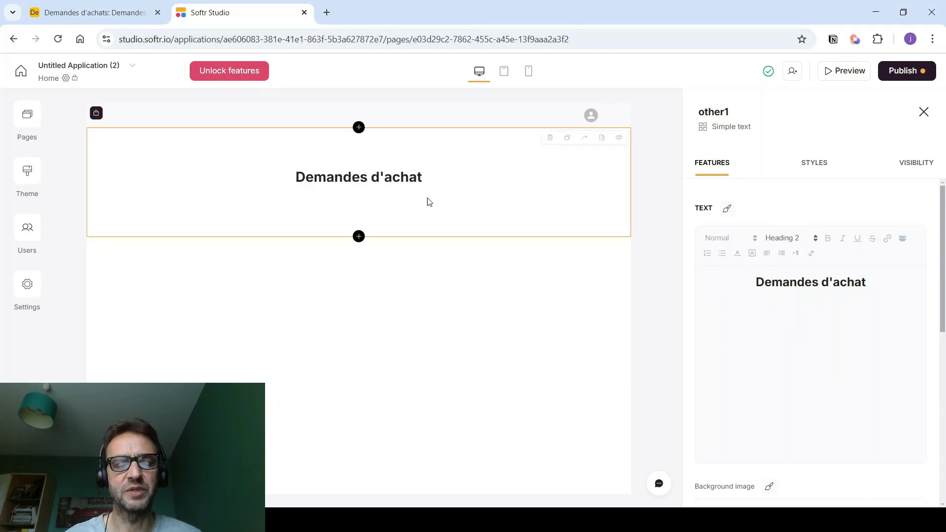
click(820, 168)
drag(855, 246, 737, 246)
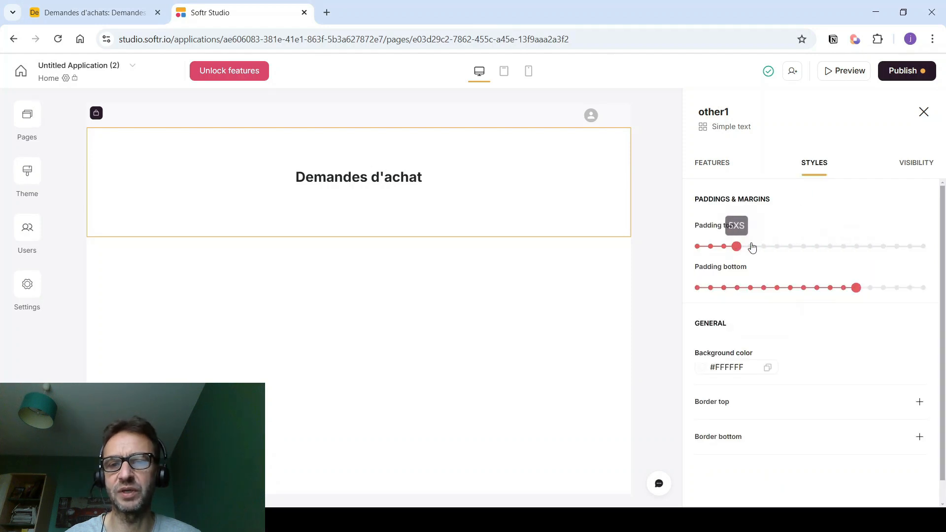
drag(856, 287, 746, 290)
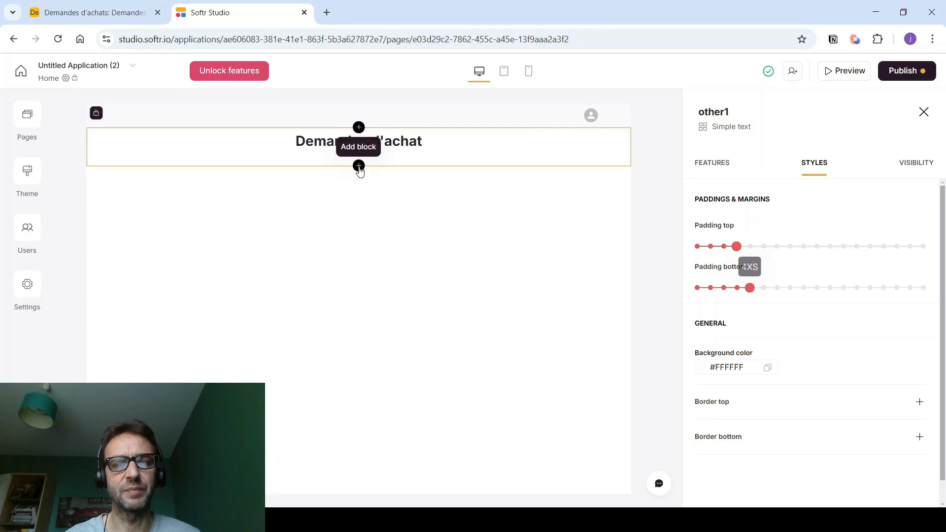
- Add the Sign in form block from the User Accounts category below the page heading
click(358, 167)
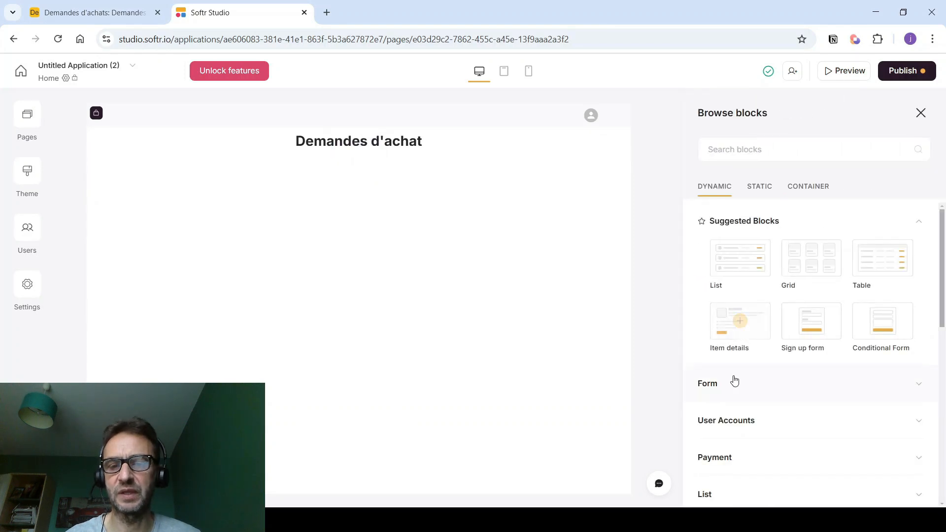
scroll(725, 355, down, 1)
click(718, 343)
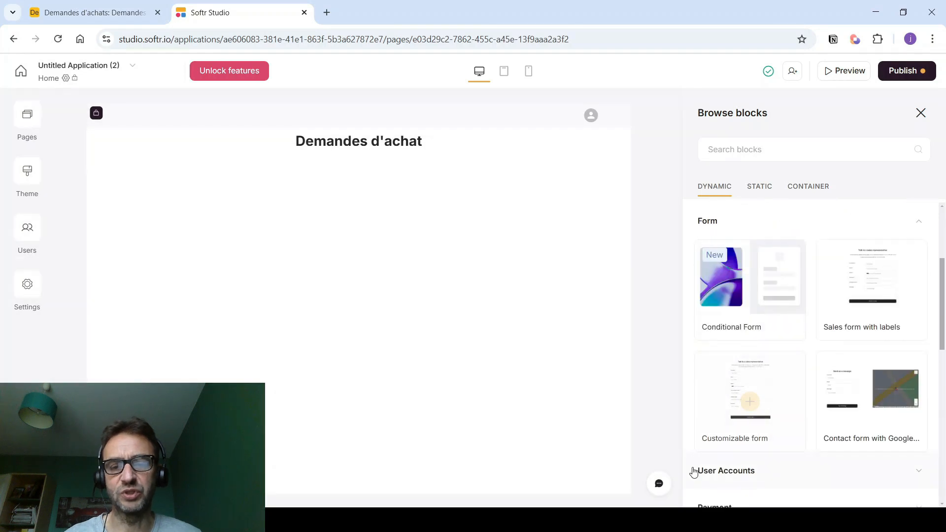
click(705, 469)
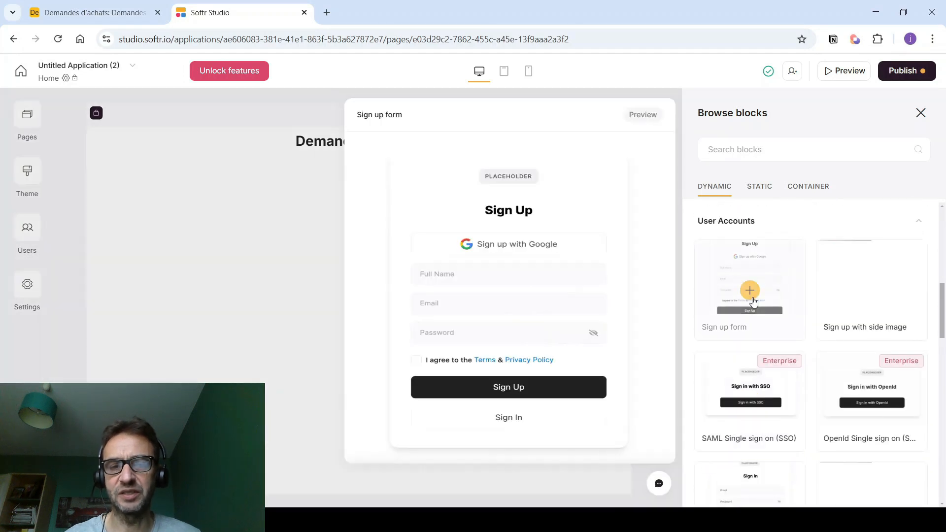
scroll(764, 285, down, 2)
scroll(767, 286, down, 2)
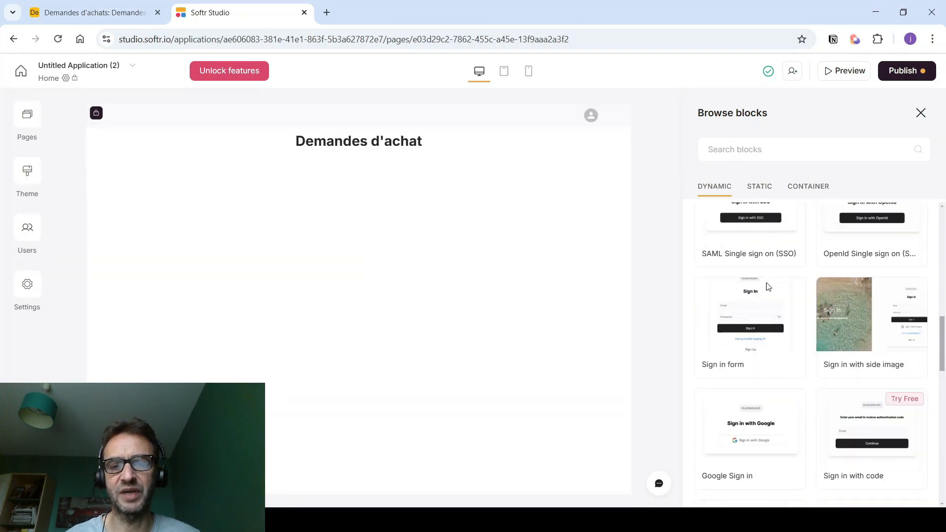
mouse_move(763, 310)
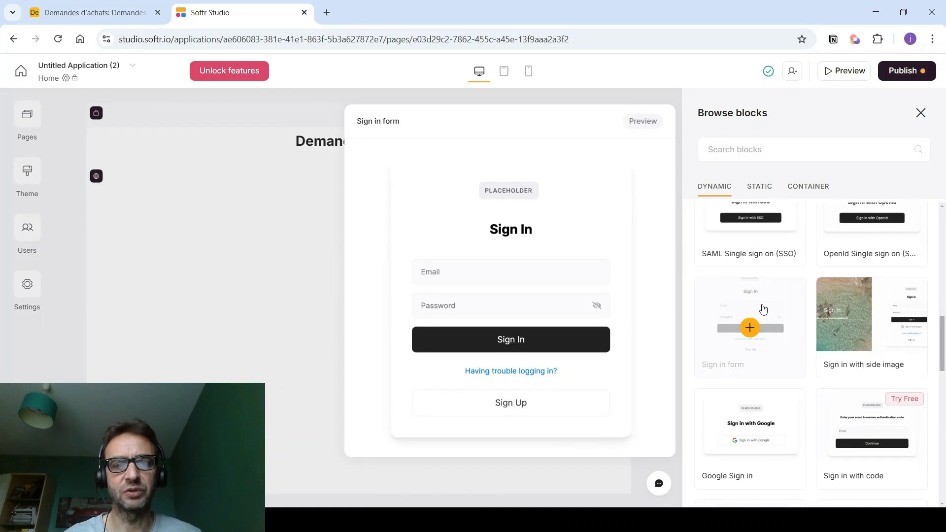
click(762, 309)
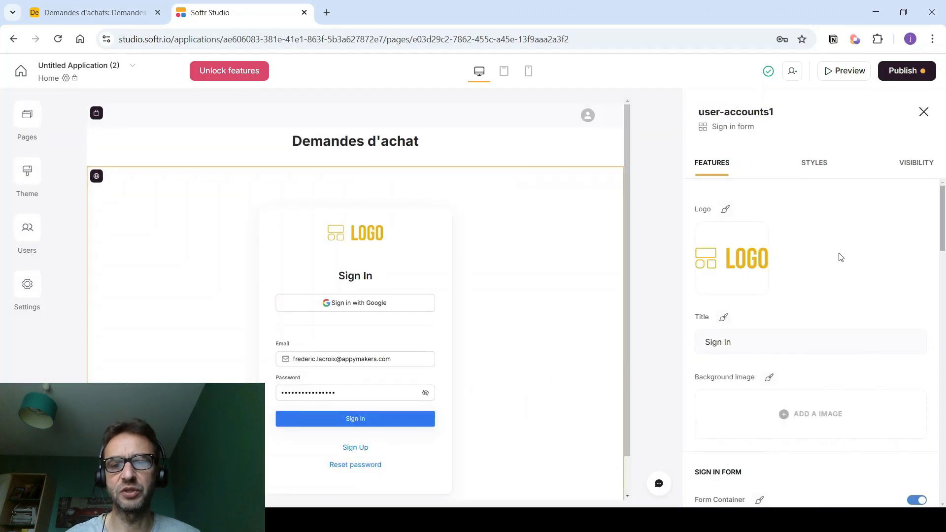
- Remove the sign-in form's logo and retitle it 'Connexion'
click(761, 230)
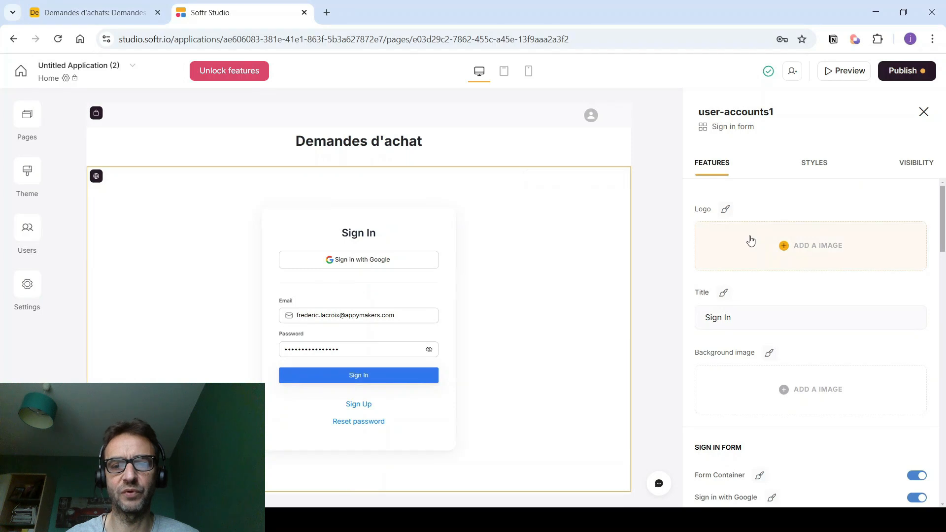
drag(745, 317, 689, 315)
text(Connerxion)
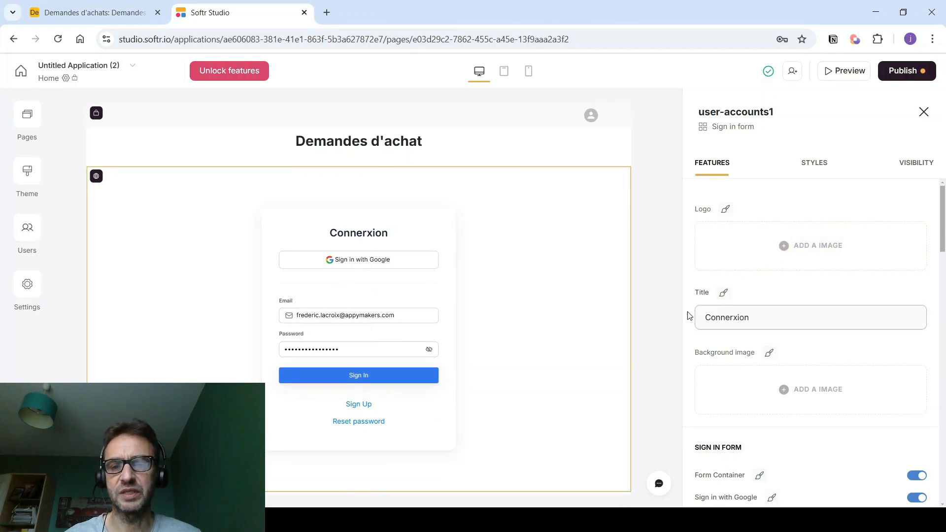
click(733, 317)
key(BackSpace)
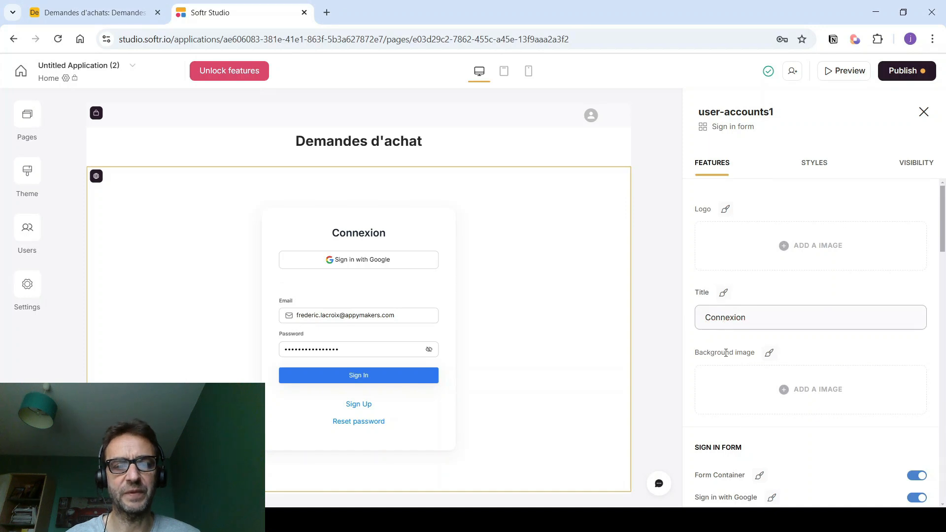
- Switch off Google sign-in and the form container frame
scroll(754, 384, down, 3)
click(916, 375)
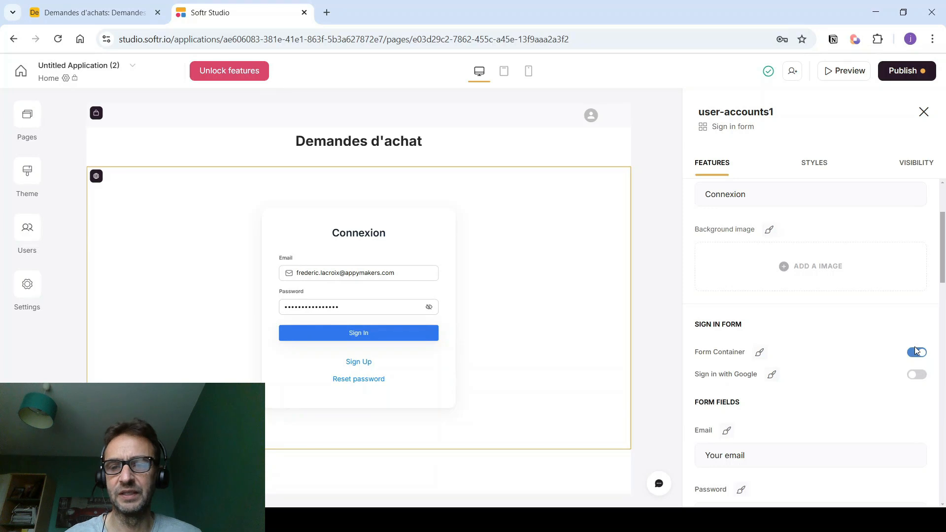
scroll(914, 347, down, 1)
click(915, 291)
scroll(878, 296, down, 1)
- Relabel the email field, the password field as 'Mot de passe', and the button as 'Se connecter'
drag(761, 330, 681, 335)
text(Em)
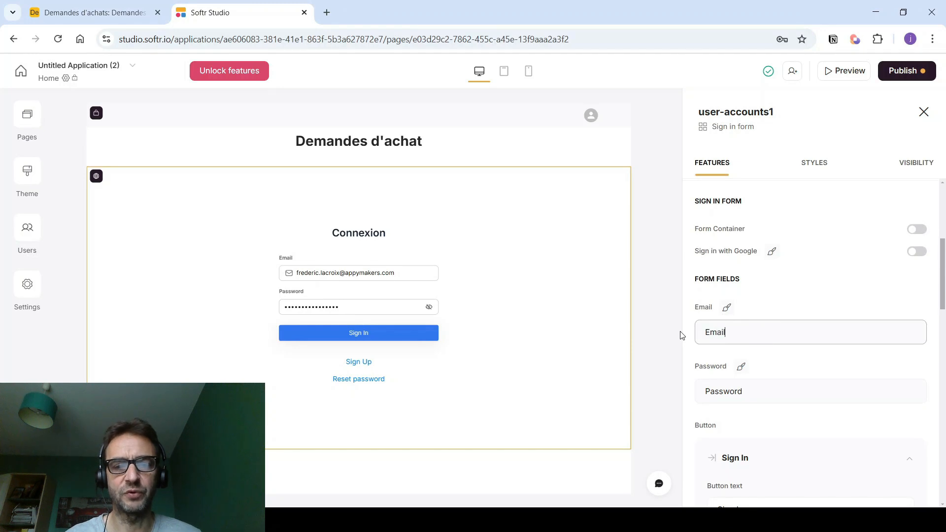
drag(758, 393, 689, 389)
text(Mo)
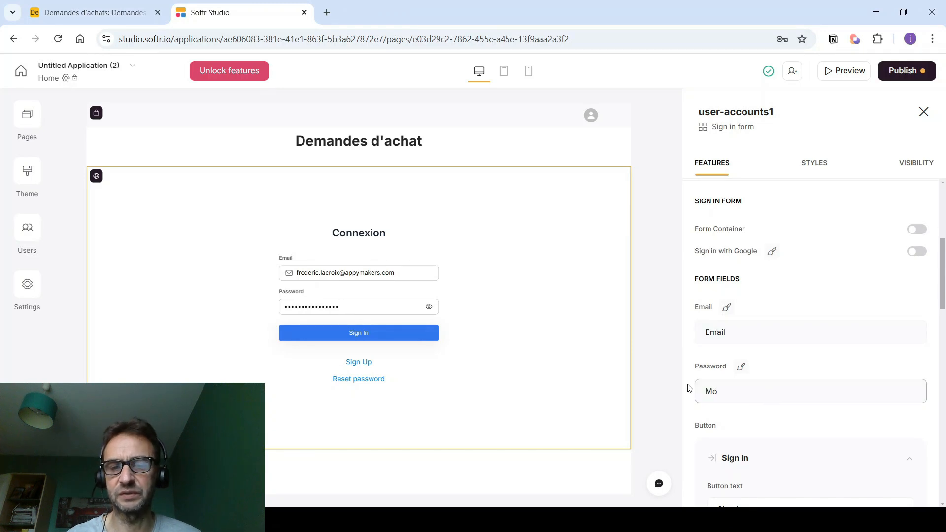
text(t de passe)
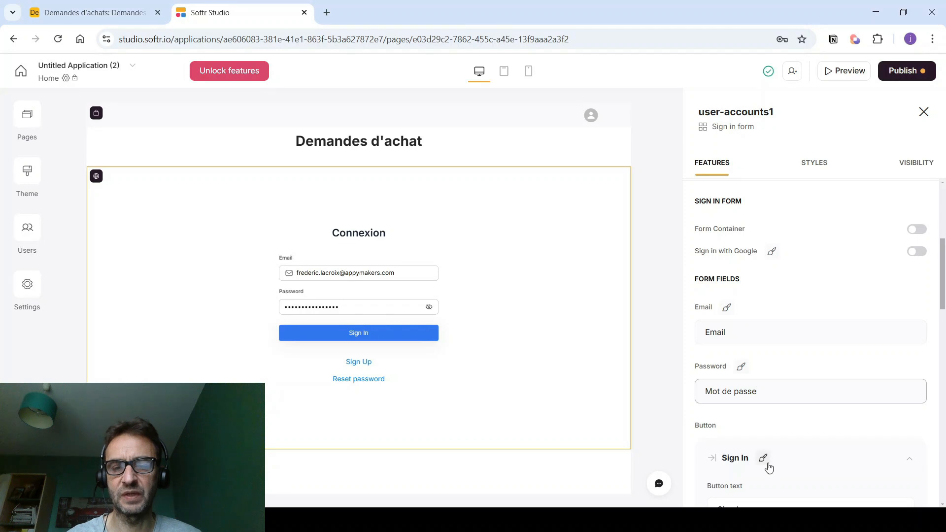
scroll(768, 464, down, 2)
drag(769, 388, 715, 389)
text(S)
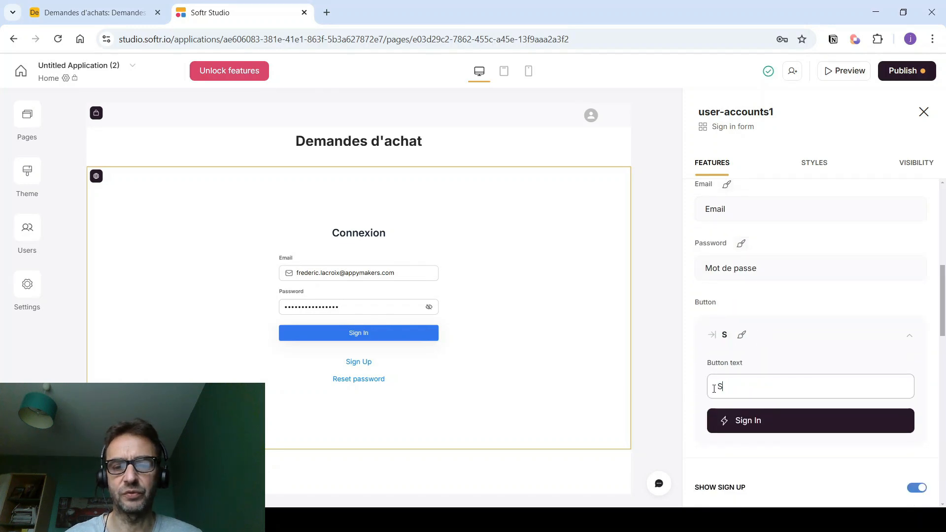
text(e connecxter)
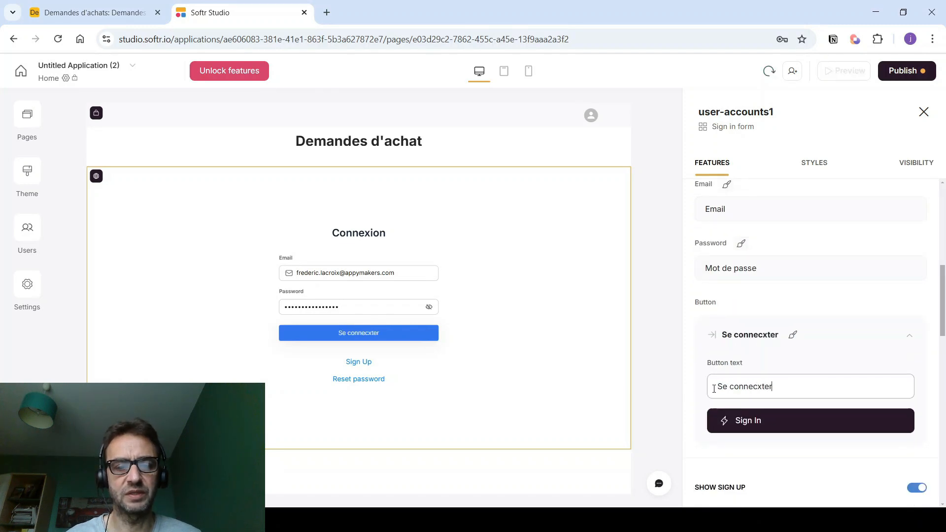
- Hide the sign-up link and rename the reset link to 'Mot de passe oublié'
scroll(736, 392, down, 1)
scroll(736, 393, down, 2)
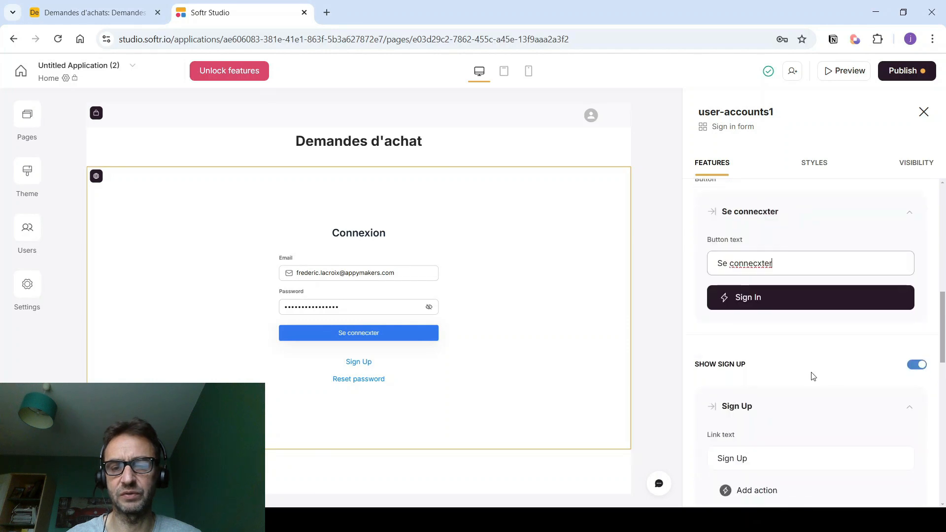
click(916, 365)
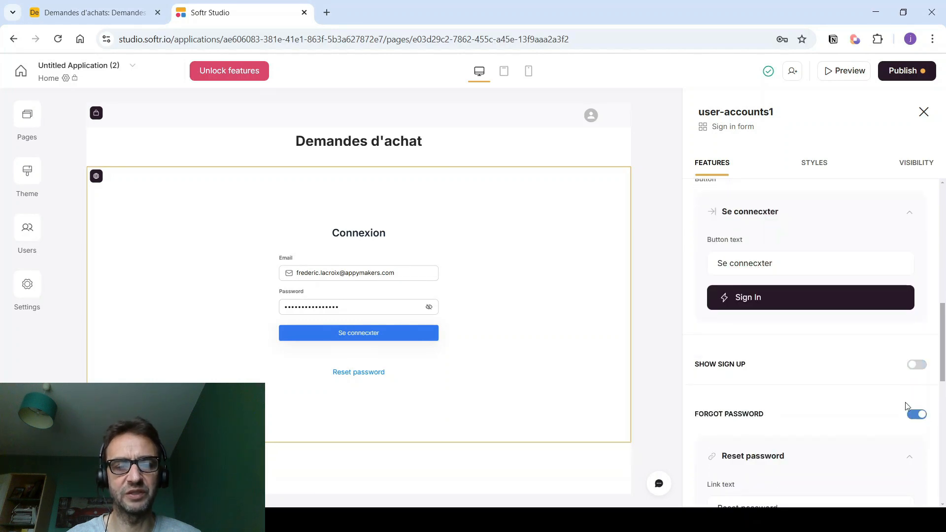
scroll(810, 422, down, 1)
drag(792, 445, 692, 449)
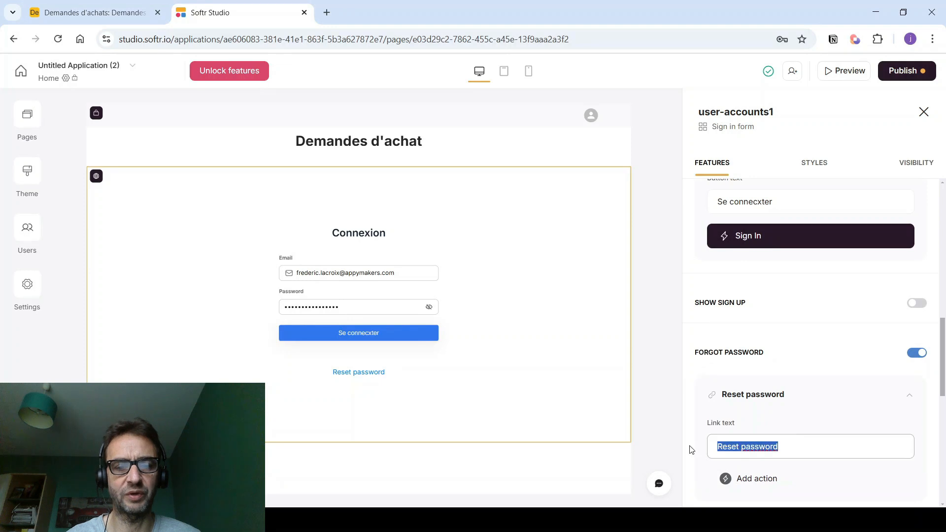
text(Mot de passe)
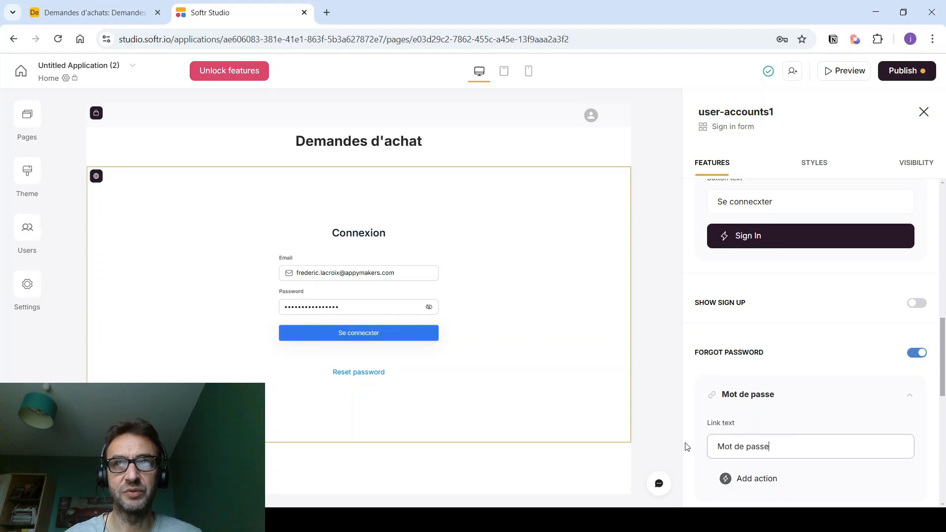
text( oublie)
text(é)
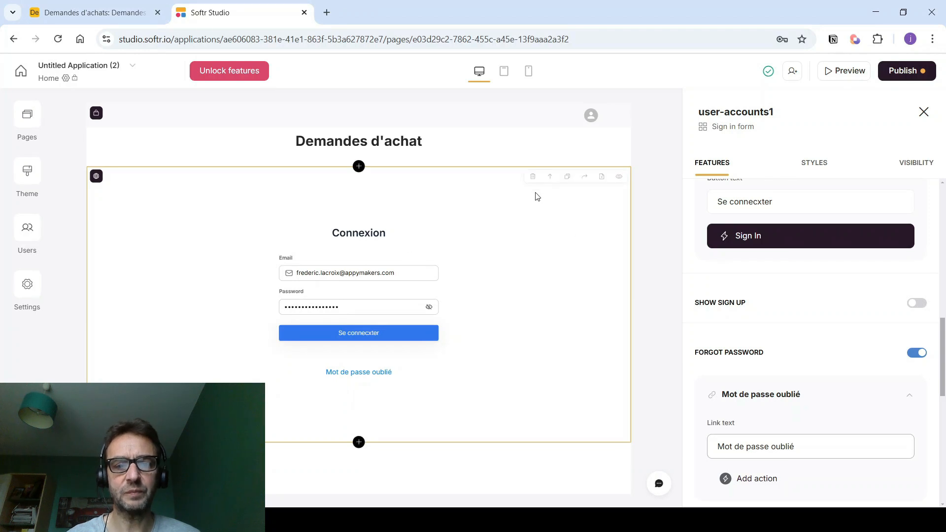
click(911, 165)
- Set the sign-in block's top and bottom padding to 3XS, check its visibility, and open Browse blocks
click(806, 167)
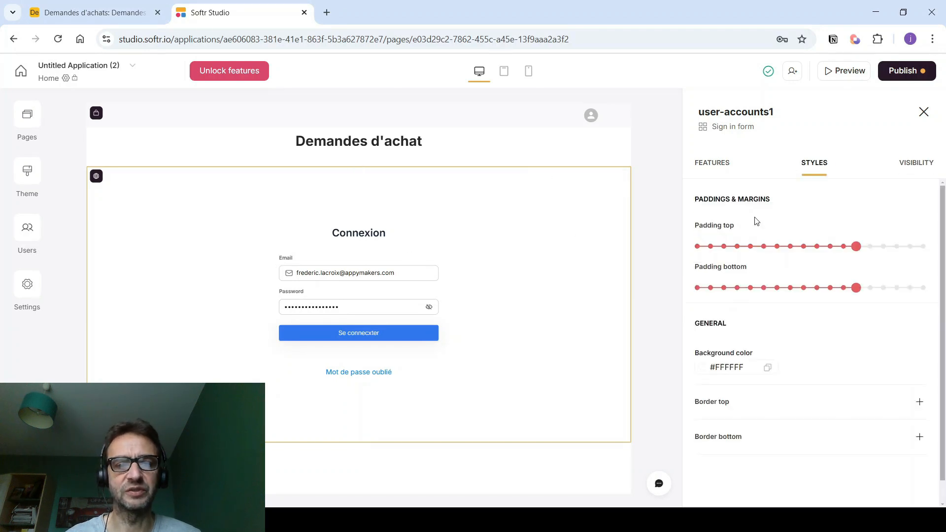
drag(856, 247, 763, 247)
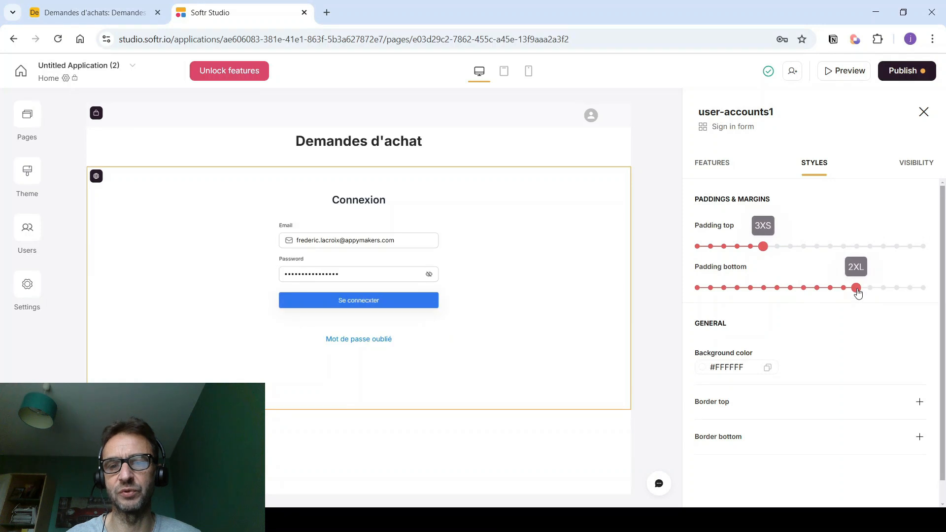
drag(858, 293, 769, 294)
mouse_move(619, 227)
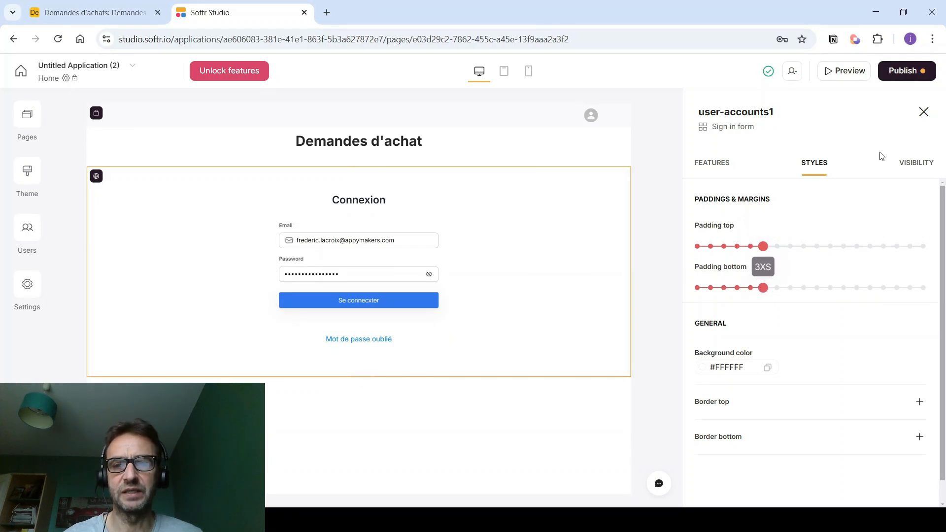
click(924, 168)
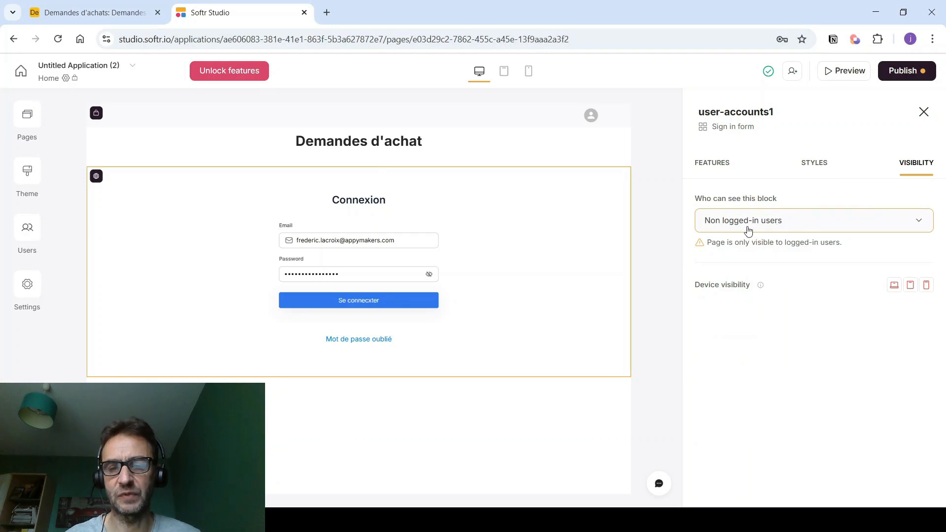
click(407, 397)
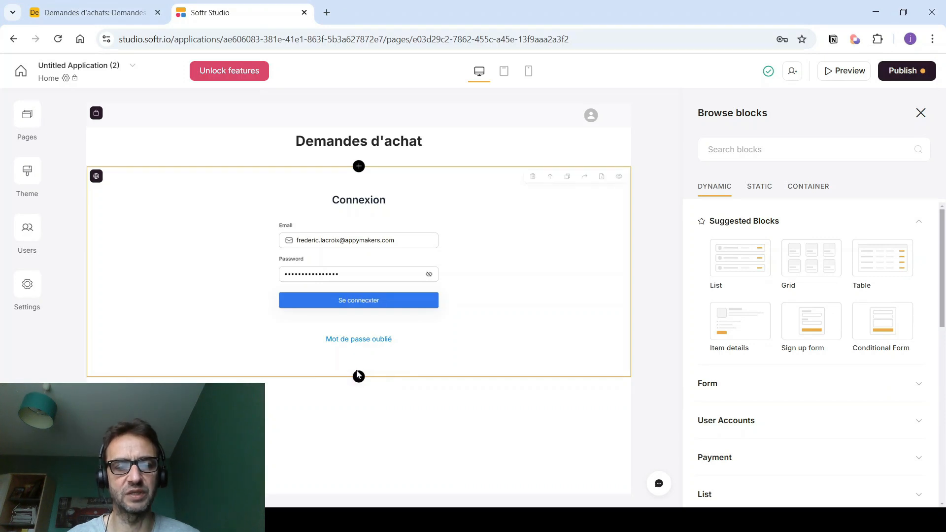
- Add a tab container block and rename its first tab to 'Créées'
click(808, 186)
click(750, 288)
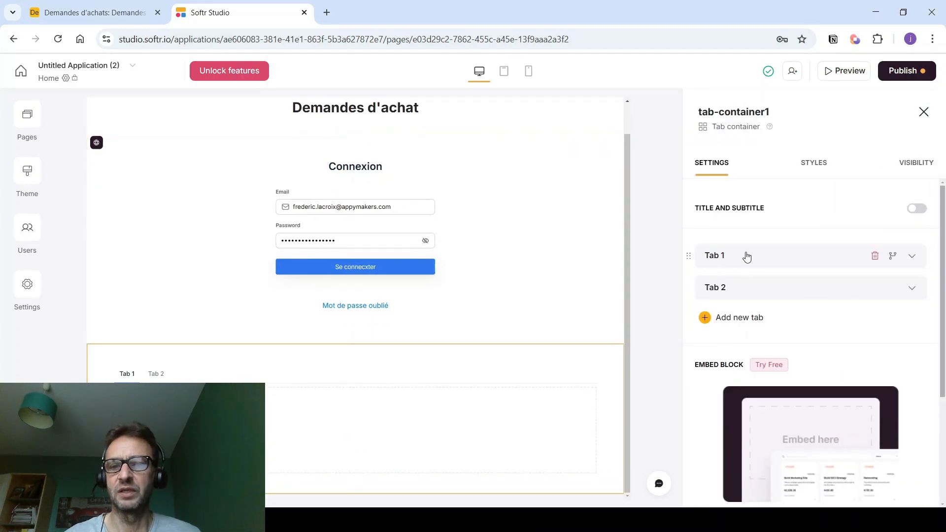
click(912, 256)
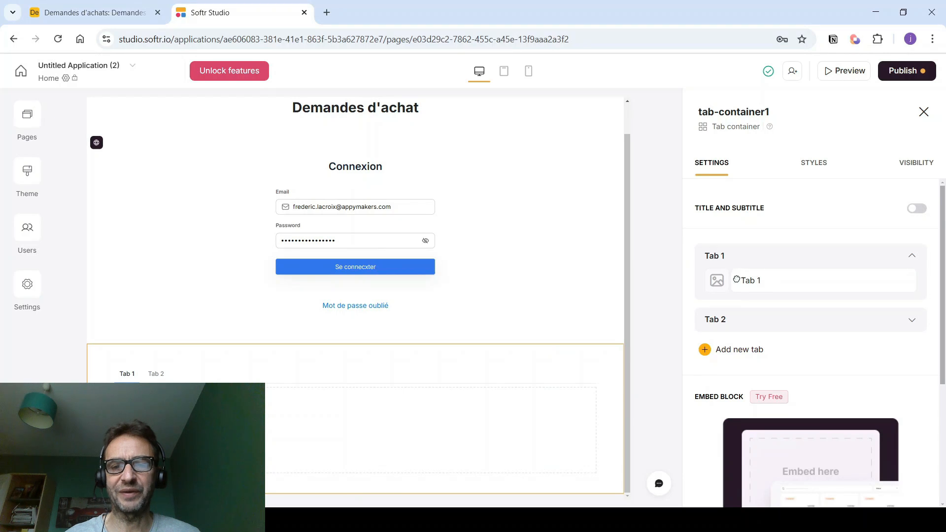
click(773, 279)
click(778, 281)
key(BackSpace)
key(BackSpace)
text(Crées)
key(BackSpace)
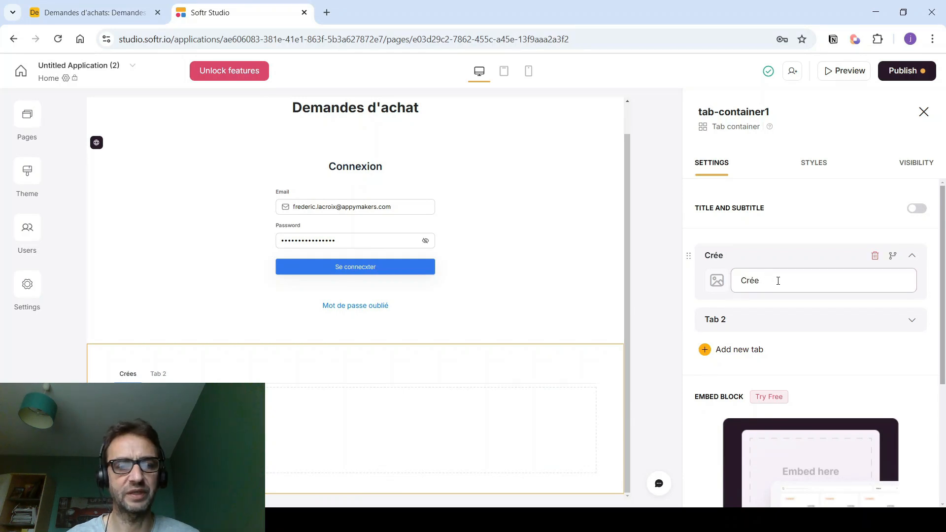
text(ées)
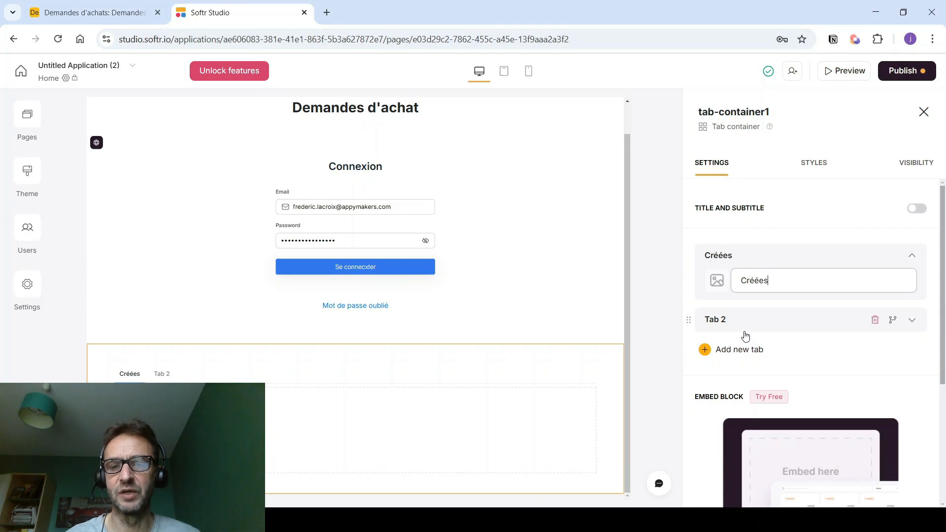
- Rename the second tab 'Partiellement validées' and add a third tab named 'Validées'
click(912, 320)
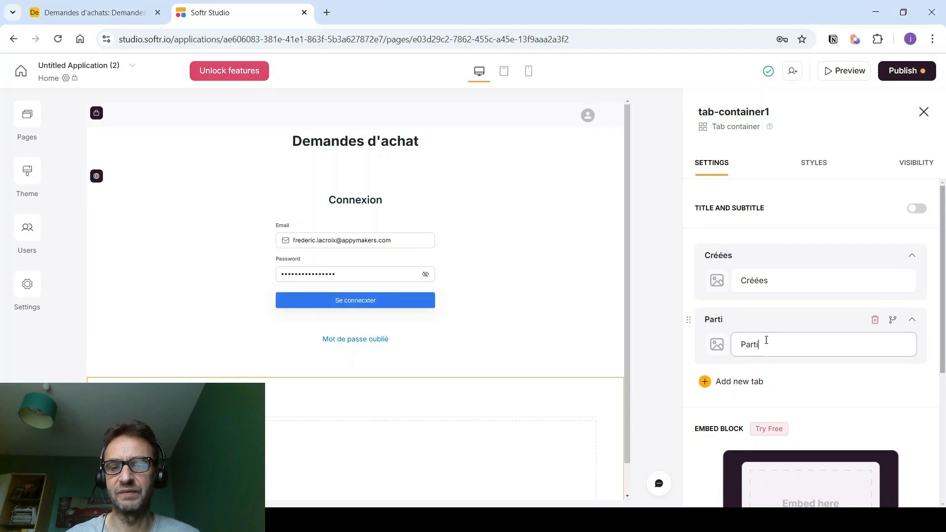
text(ment validées)
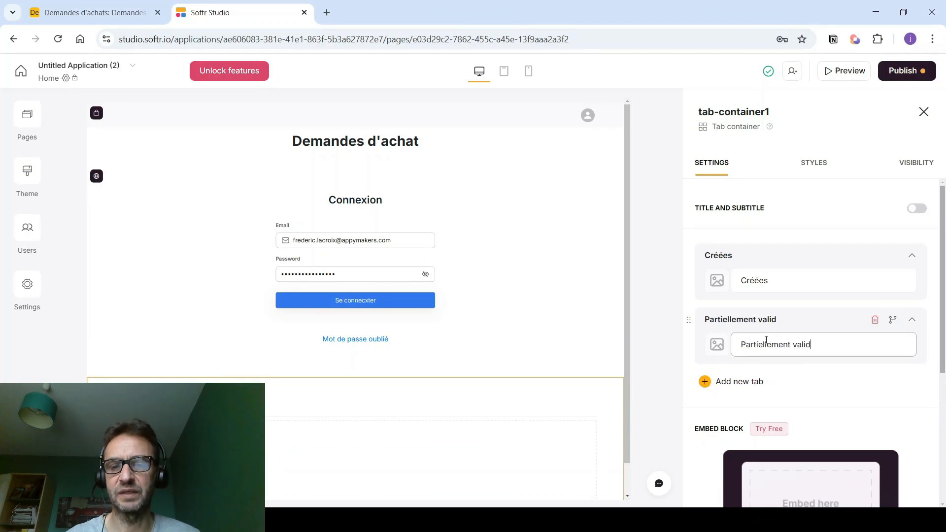
click(737, 383)
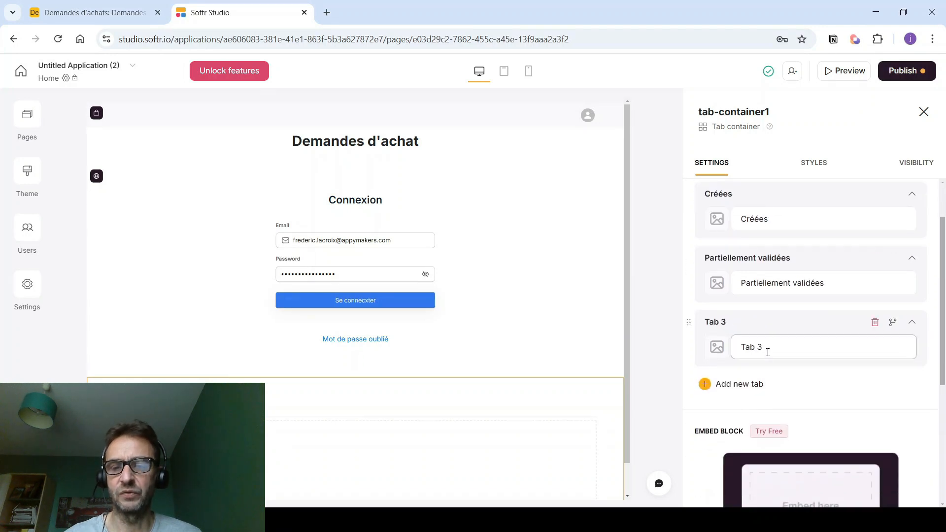
drag(772, 345, 741, 343)
click(784, 350)
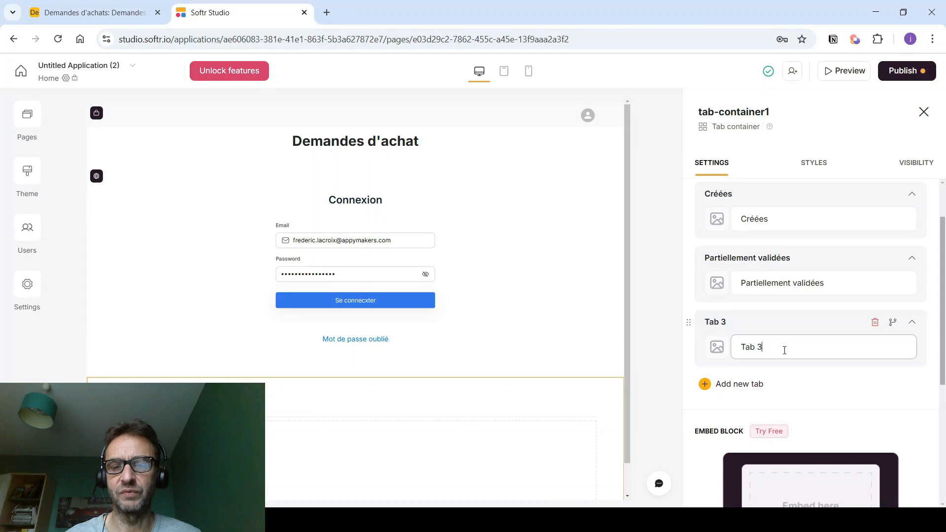
key(BackSpace)
key(BackSpace)
text(Validée)
- Add a fourth tab named 'Refusées' and switch to the Créées tab
click(738, 385)
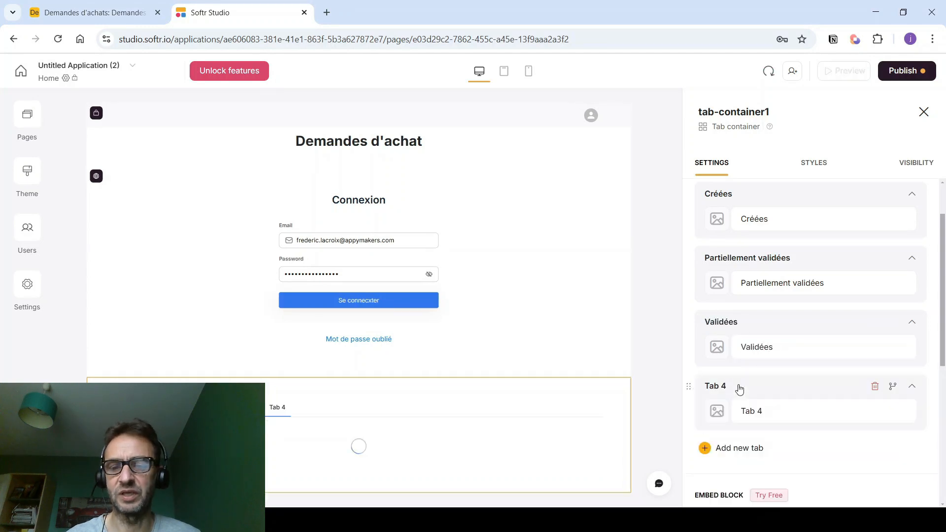
key(BackSpace)
key(BackSpace)
key(BackSpace)
text(Refusées)
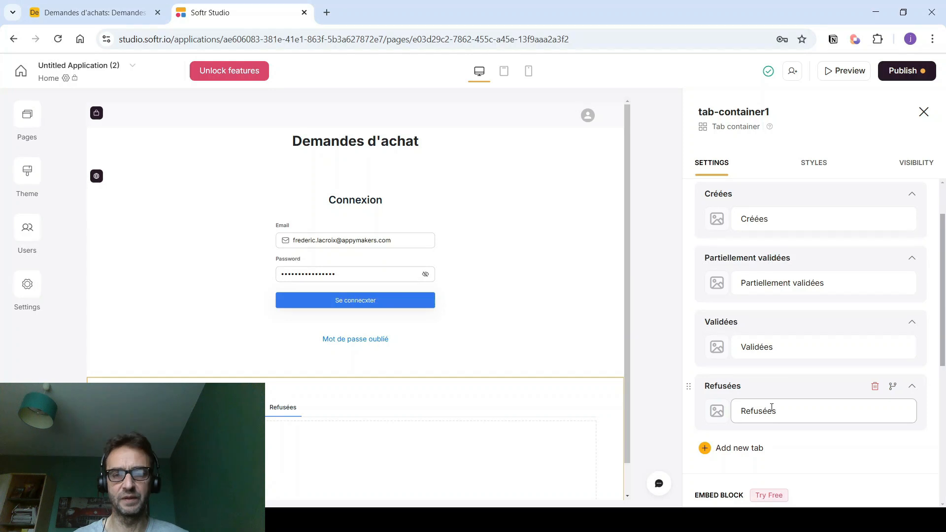
scroll(481, 435, down, 1)
click(134, 376)
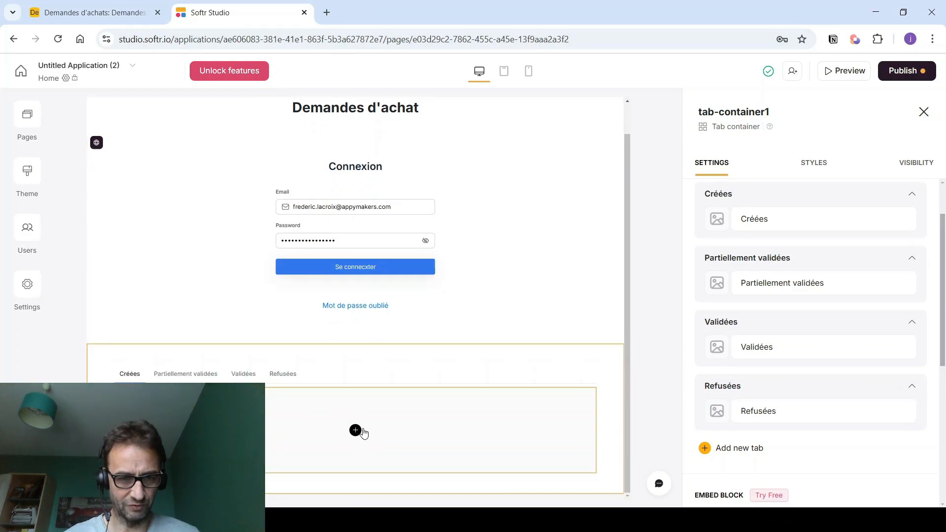
- Add a List block to the Créées tab showing the Demandes table's Créées view
click(354, 431)
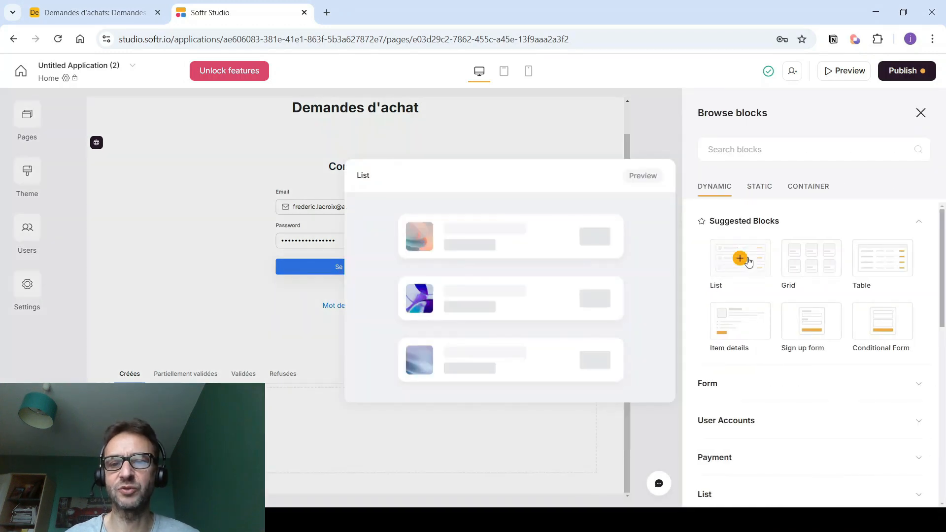
click(742, 259)
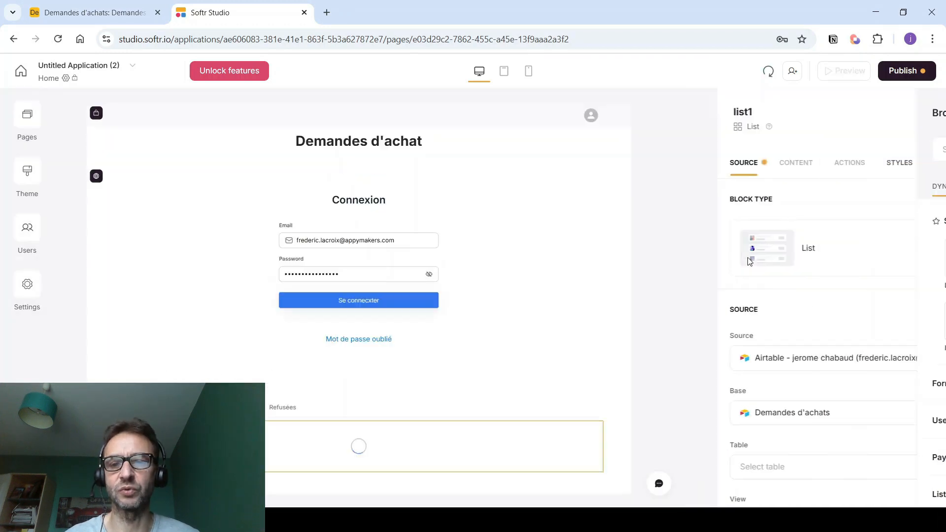
scroll(756, 261, down, 2)
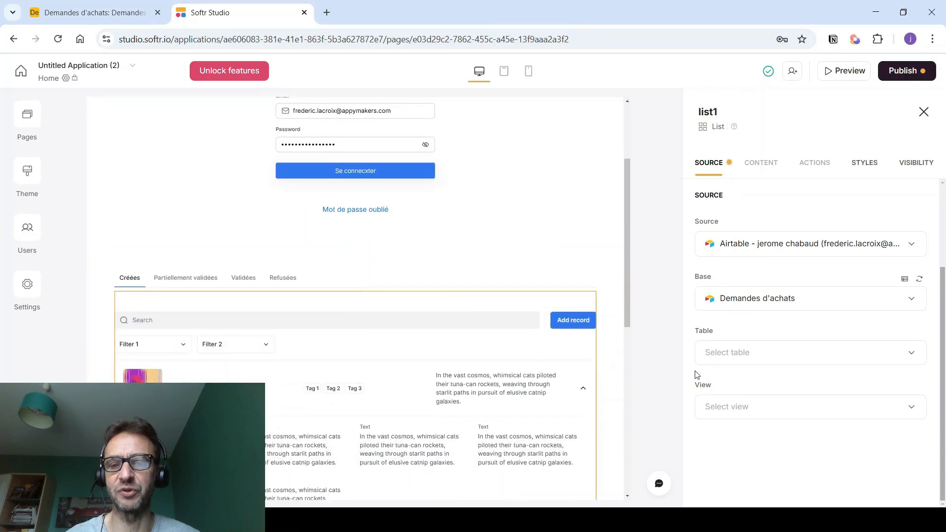
click(729, 353)
click(732, 413)
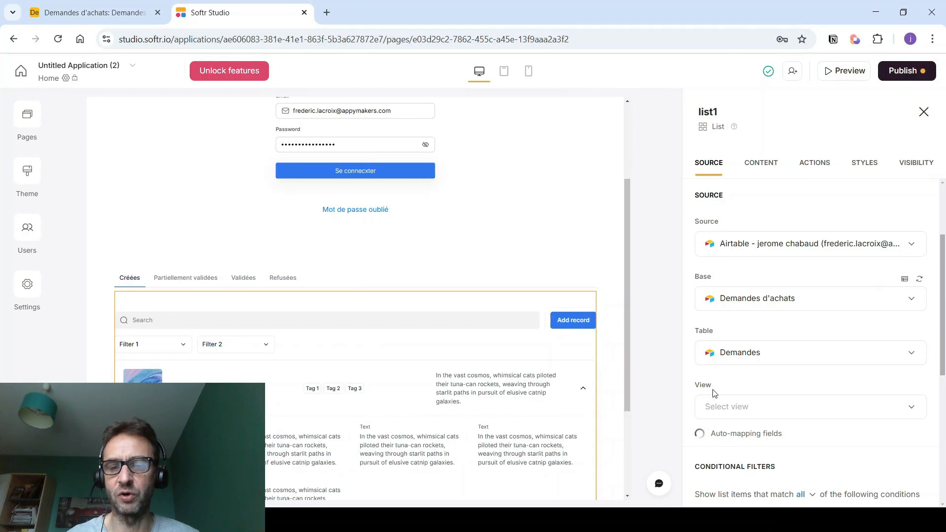
click(714, 405)
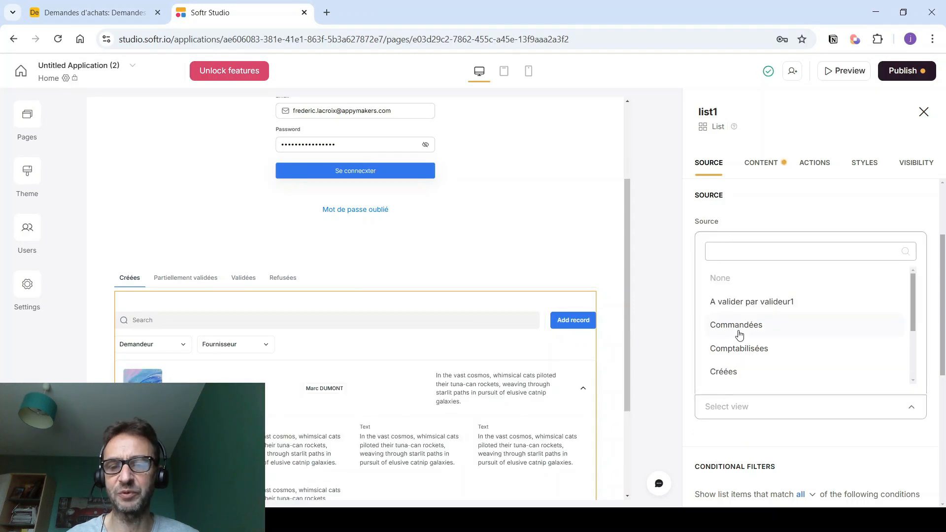
click(727, 372)
- Filter the list to records whose Email_demandeur includes the logged-in user's Email
scroll(760, 327, down, 4)
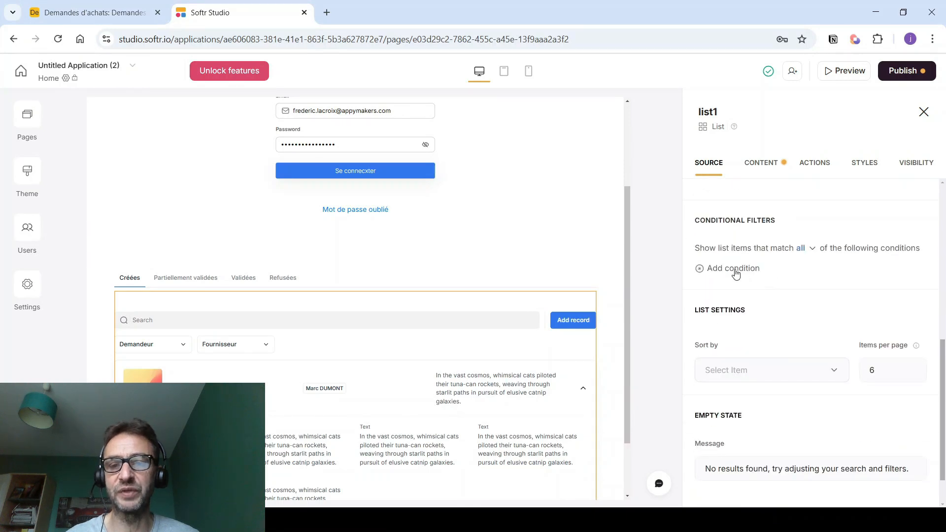
click(735, 269)
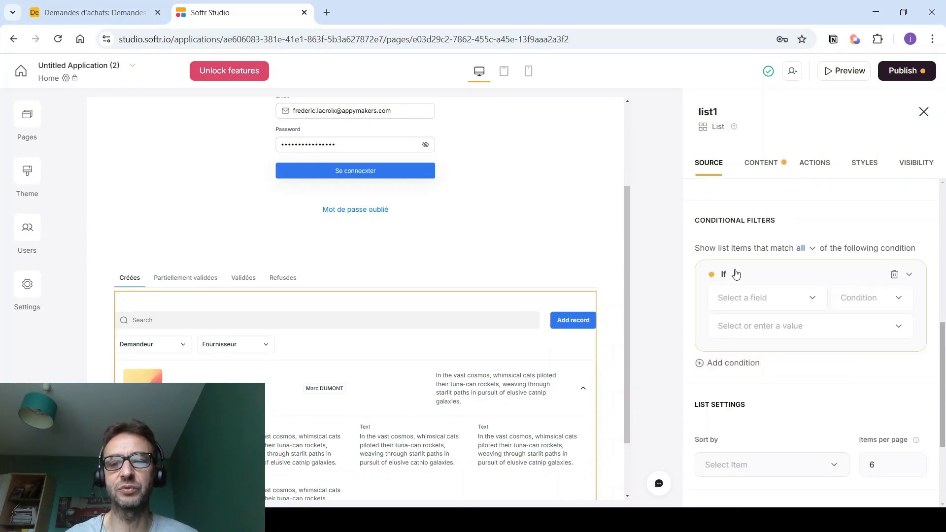
click(735, 299)
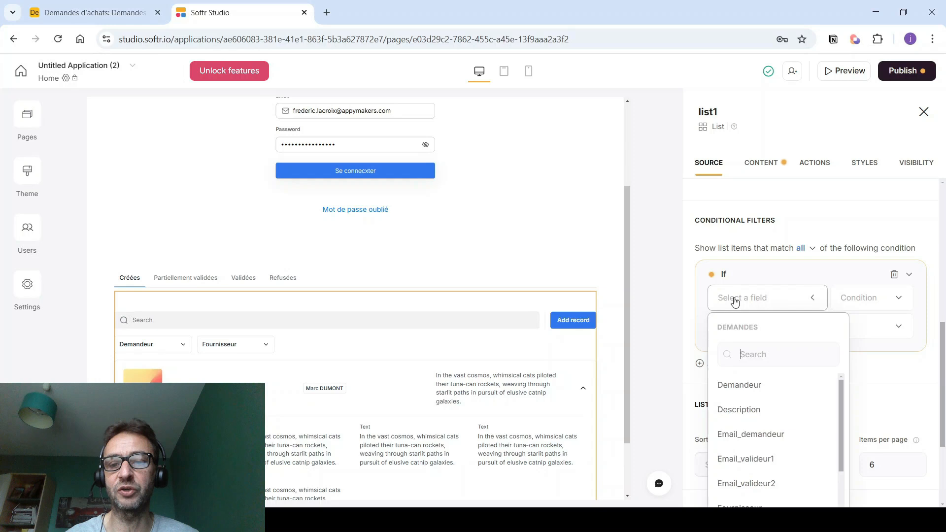
click(741, 434)
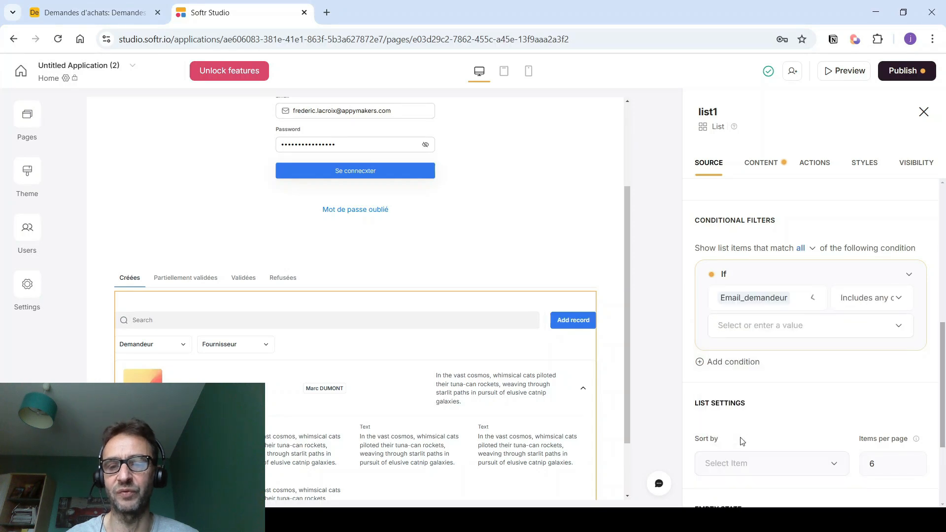
click(808, 335)
click(893, 352)
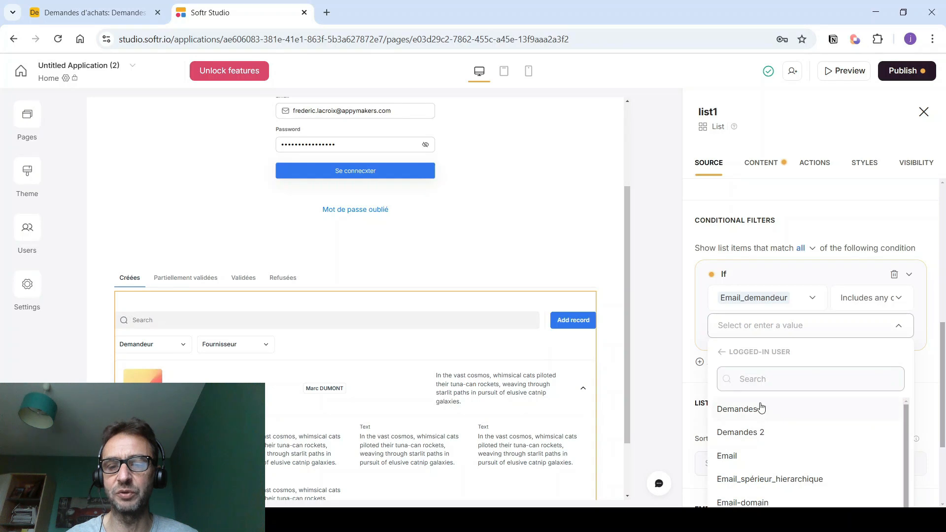
click(728, 457)
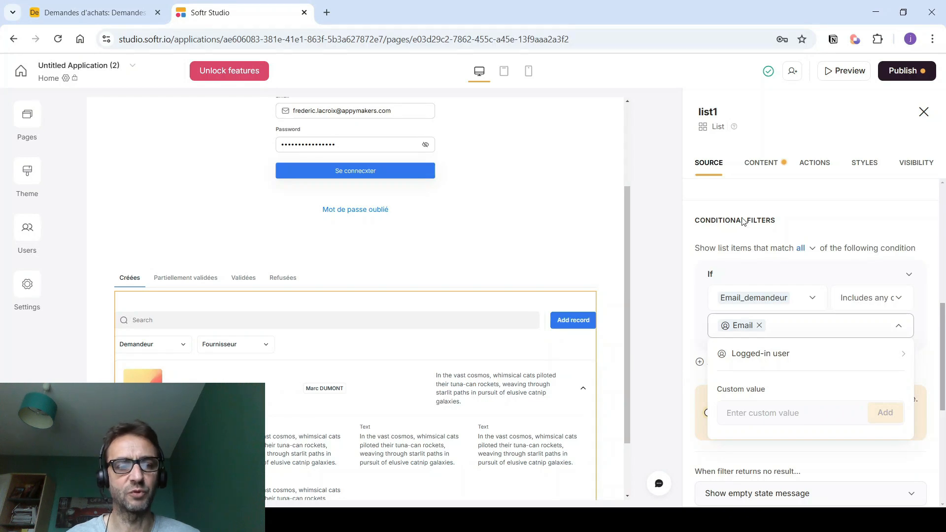
- Hide the cover image and remove the Demandeur and Text fields from list items
click(757, 165)
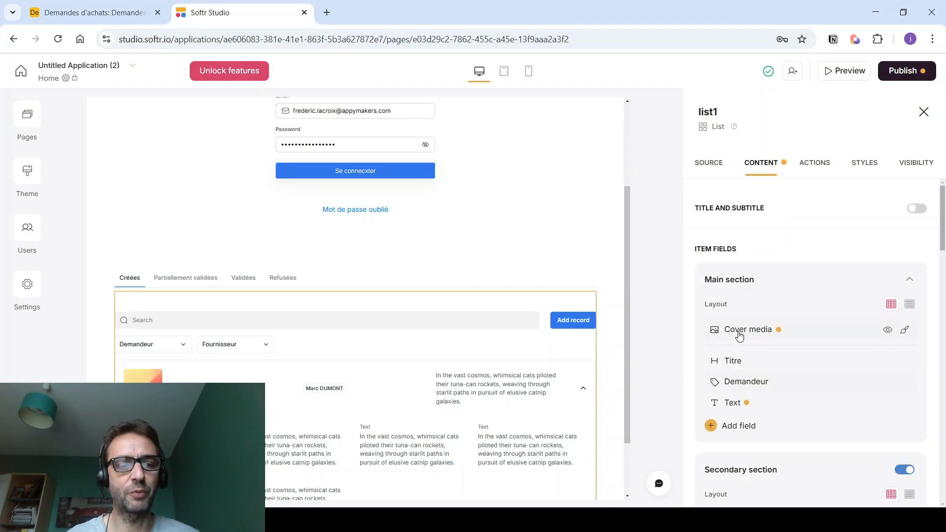
click(889, 335)
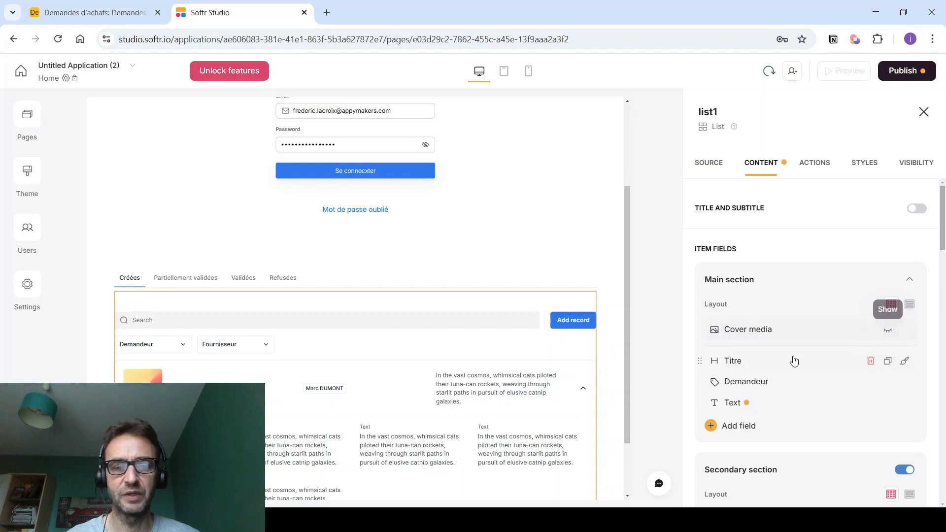
click(823, 364)
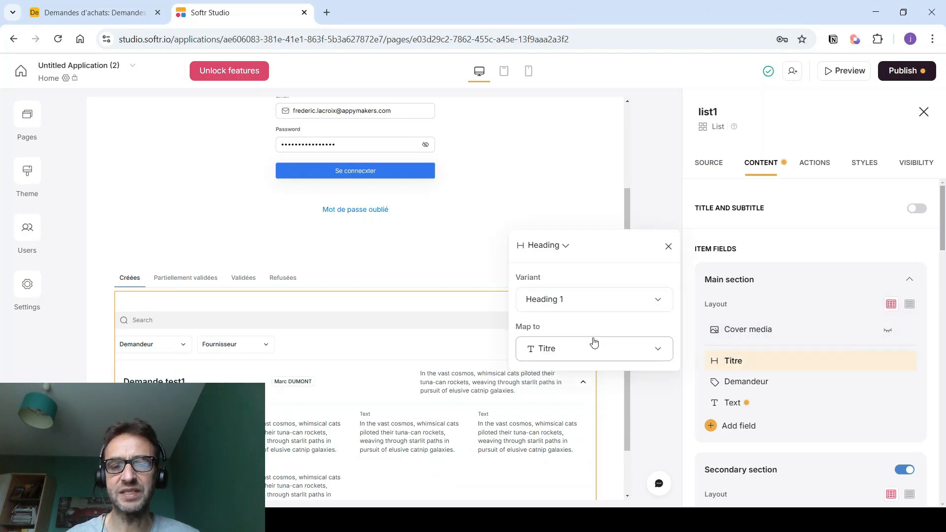
scroll(758, 345, down, 1)
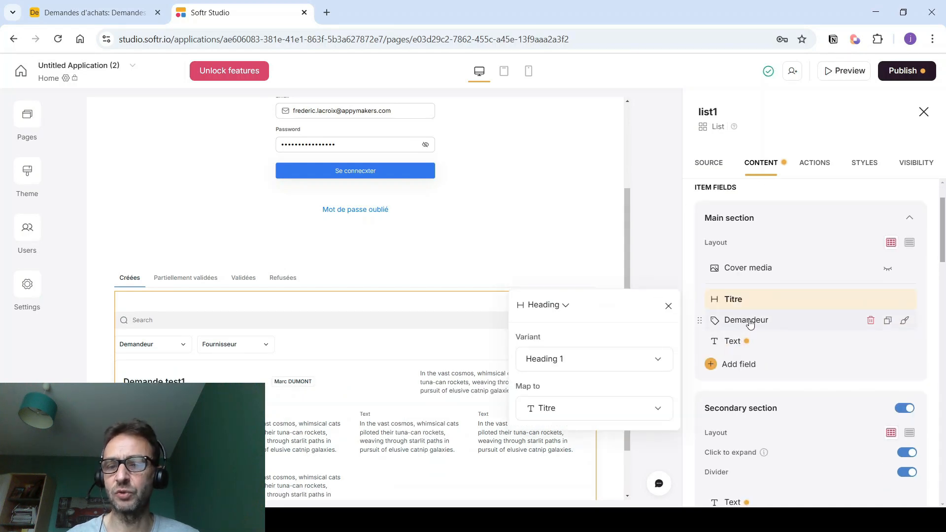
click(871, 321)
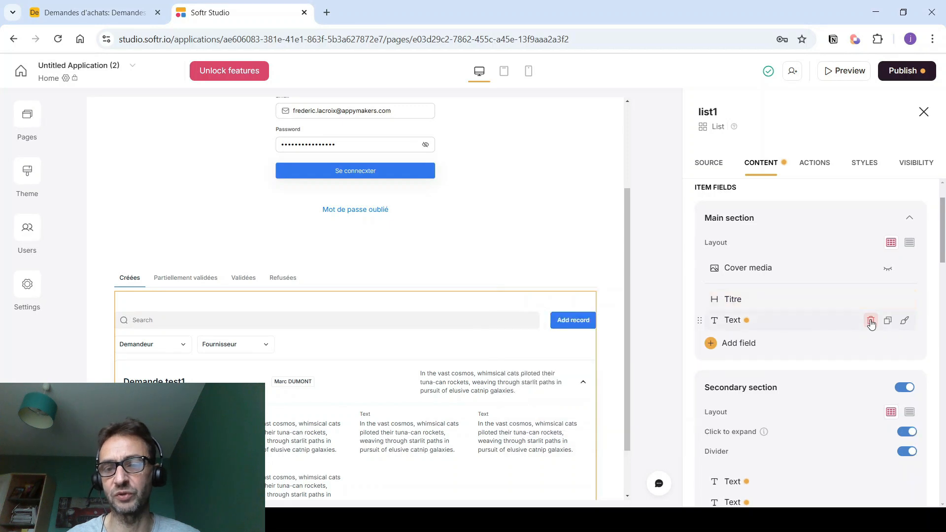
click(833, 329)
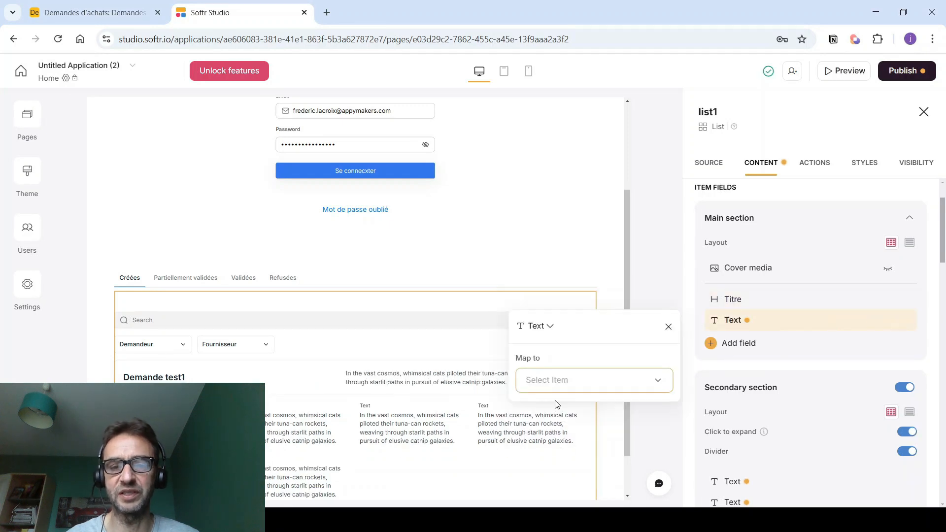
click(547, 387)
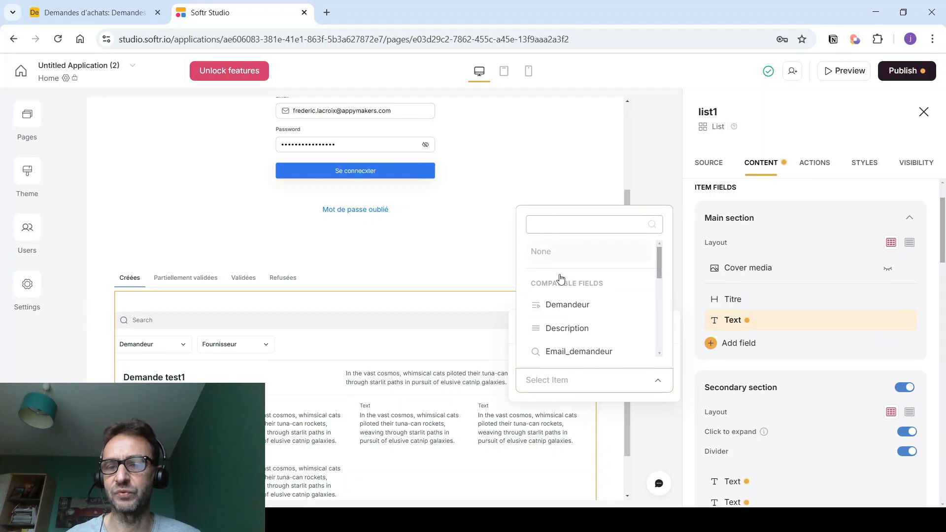
scroll(575, 340, down, 1)
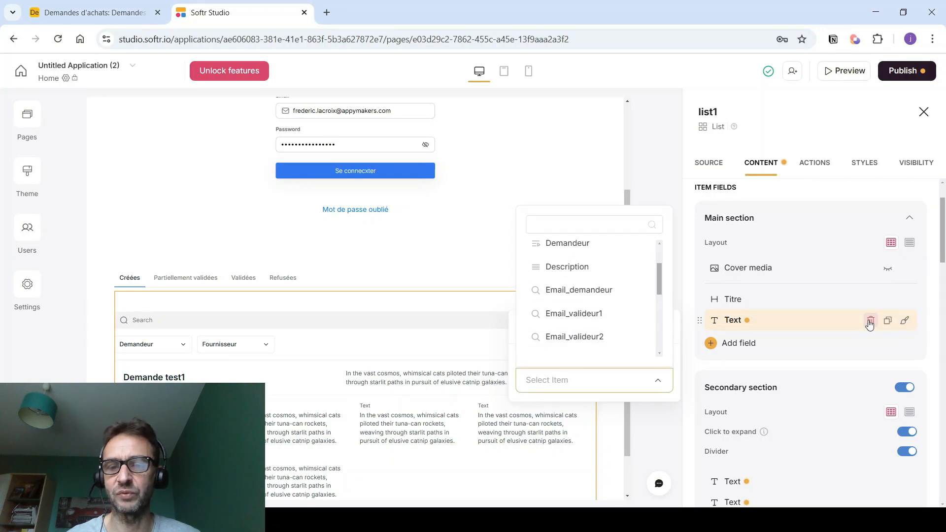
click(870, 321)
- Add Fournisseur and Montant ligne fields to list items and turn off the secondary section
click(731, 324)
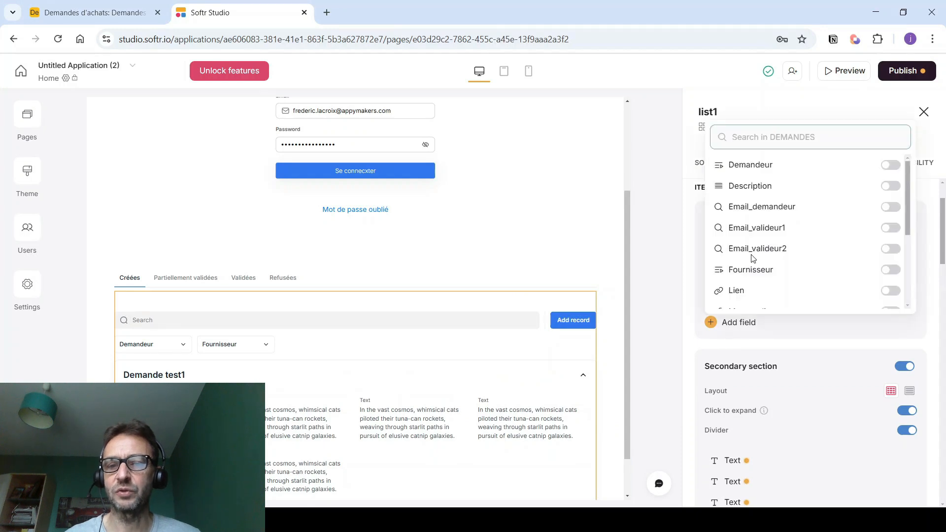
click(889, 270)
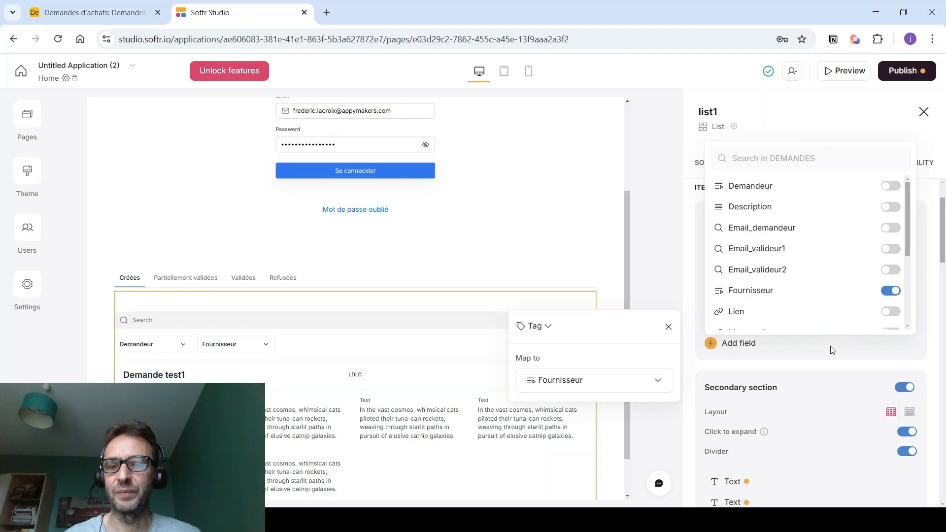
click(791, 356)
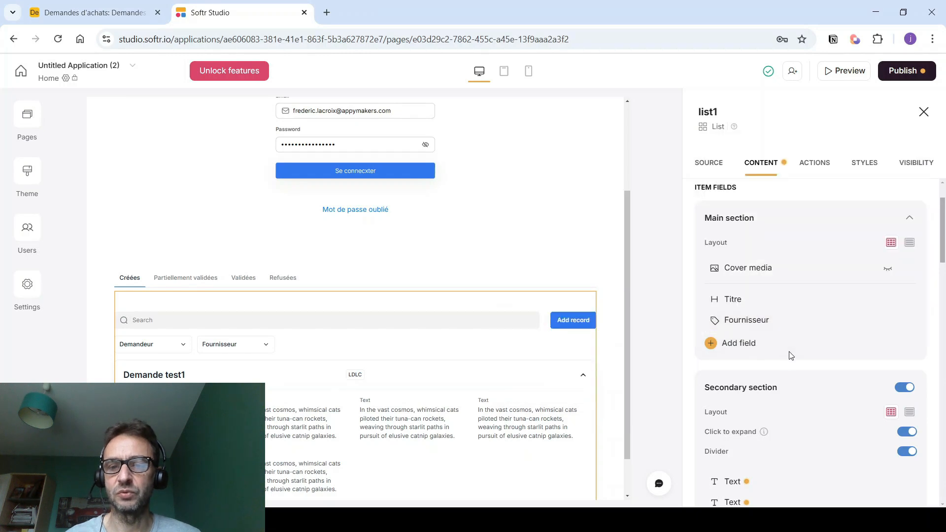
click(729, 345)
scroll(731, 241, down, 3)
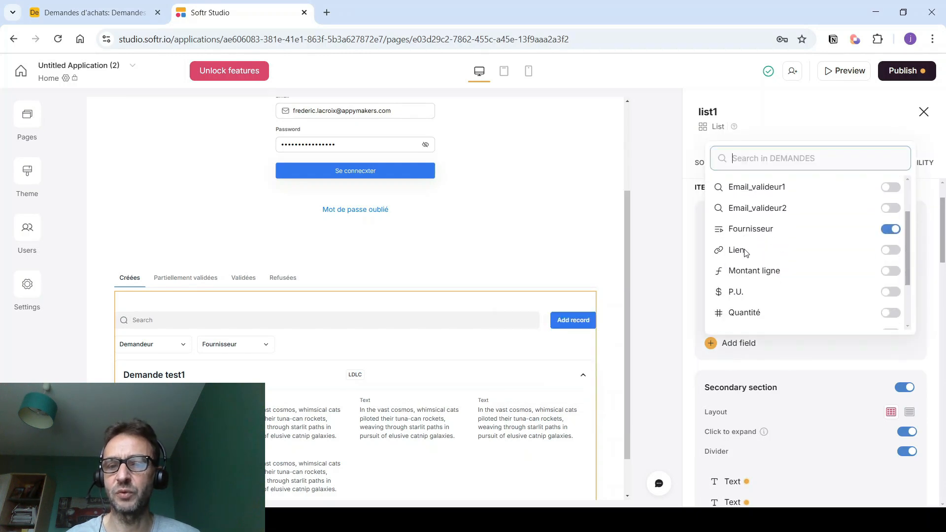
click(890, 210)
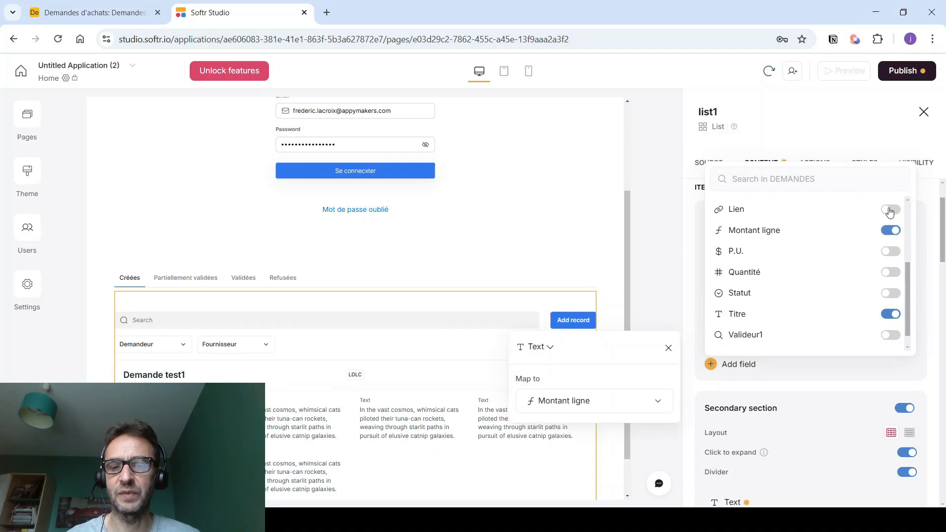
click(669, 349)
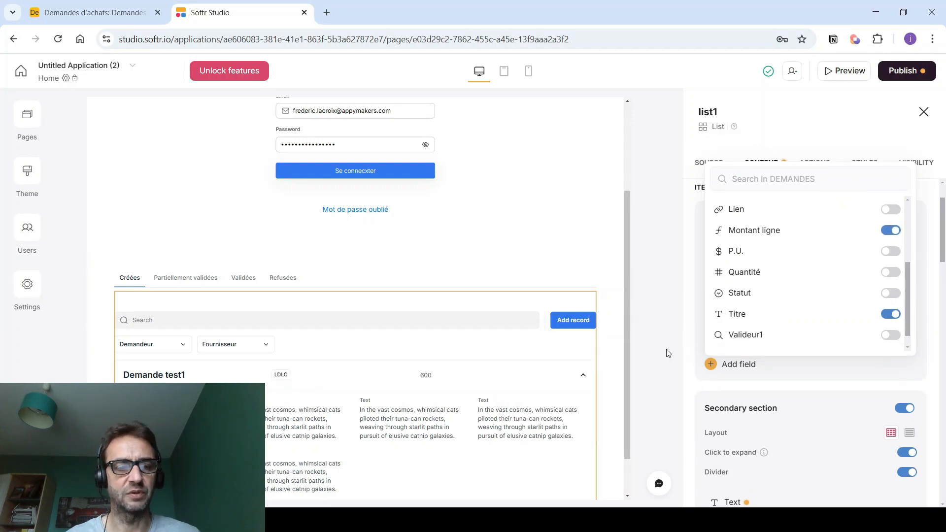
click(663, 338)
click(904, 408)
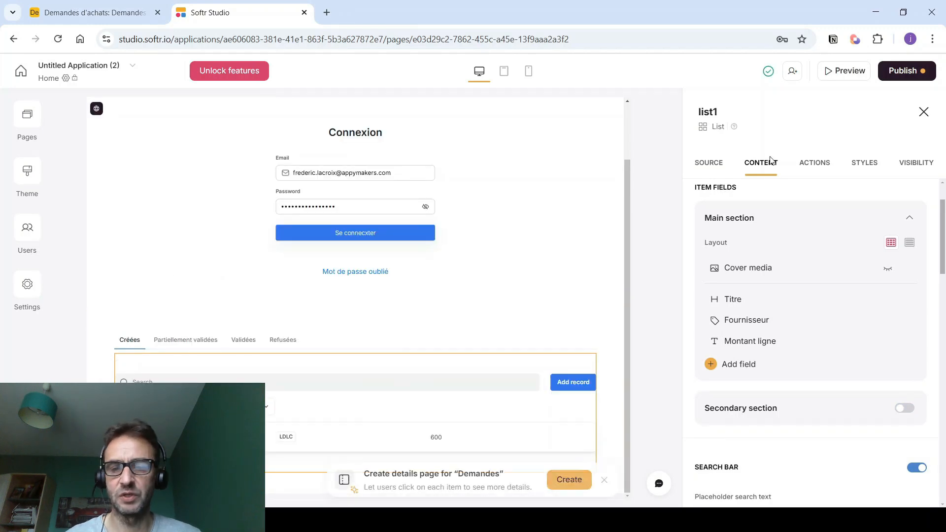
scroll(777, 232, down, 5)
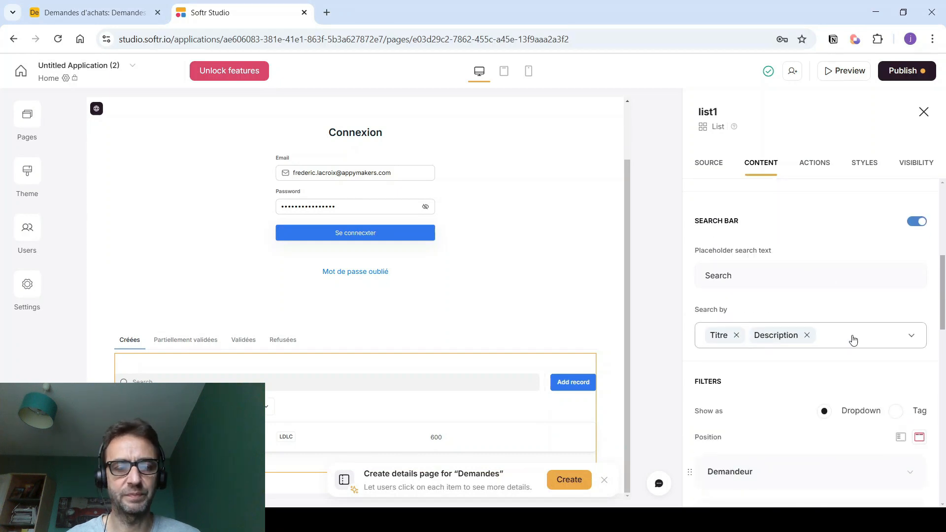
scroll(852, 338, down, 3)
click(892, 349)
click(848, 376)
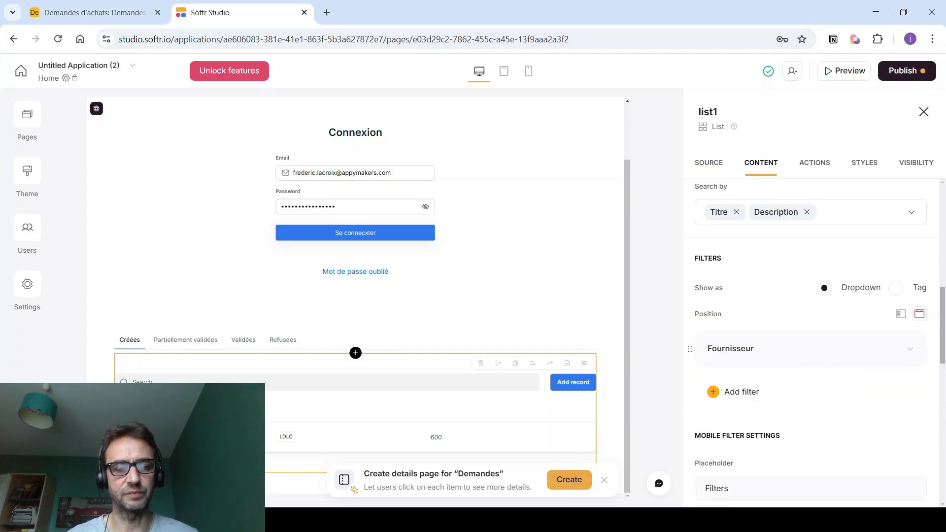
scroll(719, 388, down, 5)
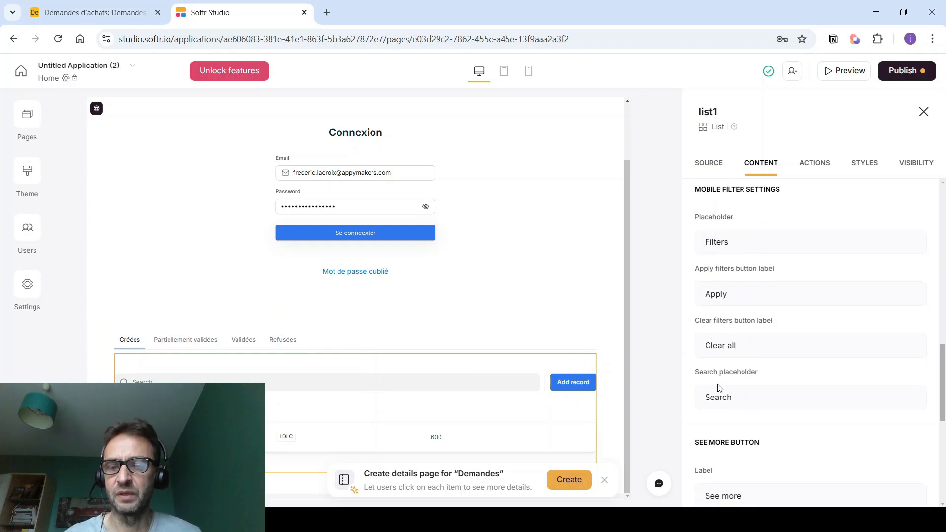
scroll(719, 388, down, 1)
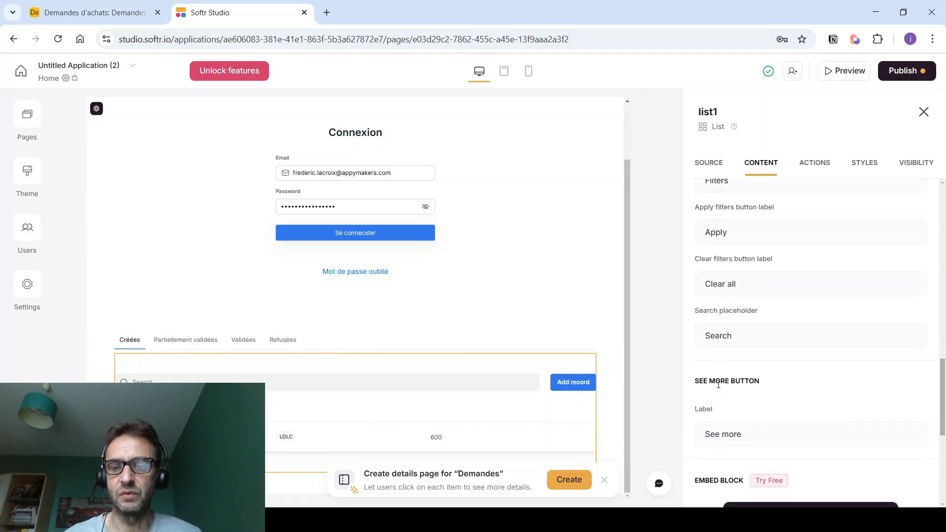
scroll(719, 385, up, 4)
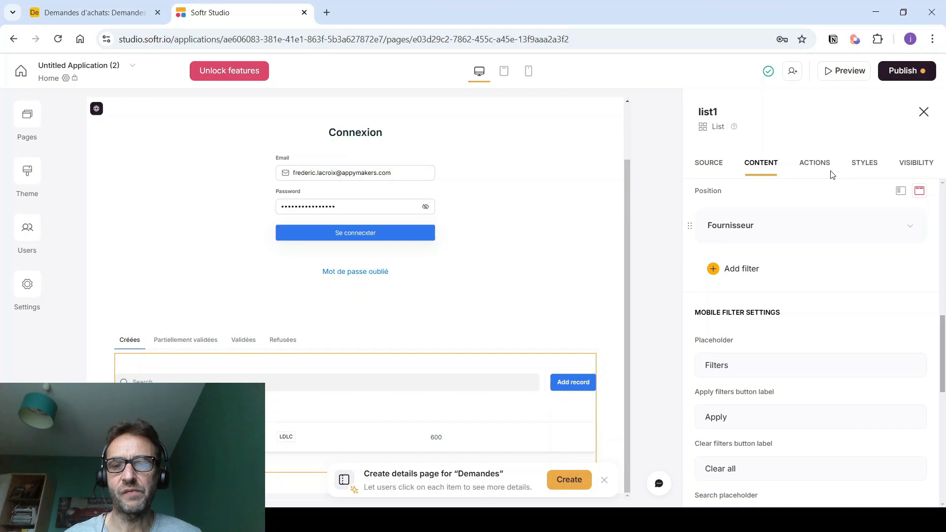
scroll(445, 338, up, 2)
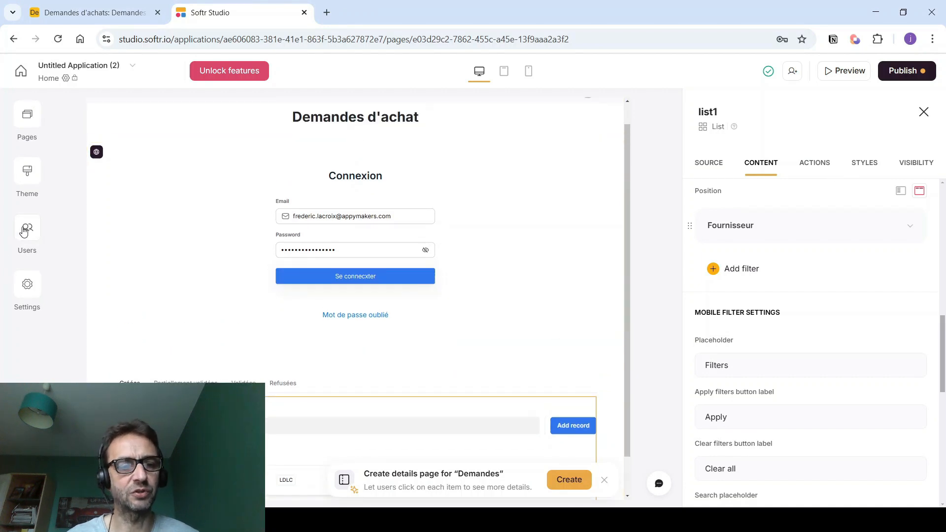
- Publish the app live and postpone inviting the four users
click(23, 231)
drag(193, 359, 542, 367)
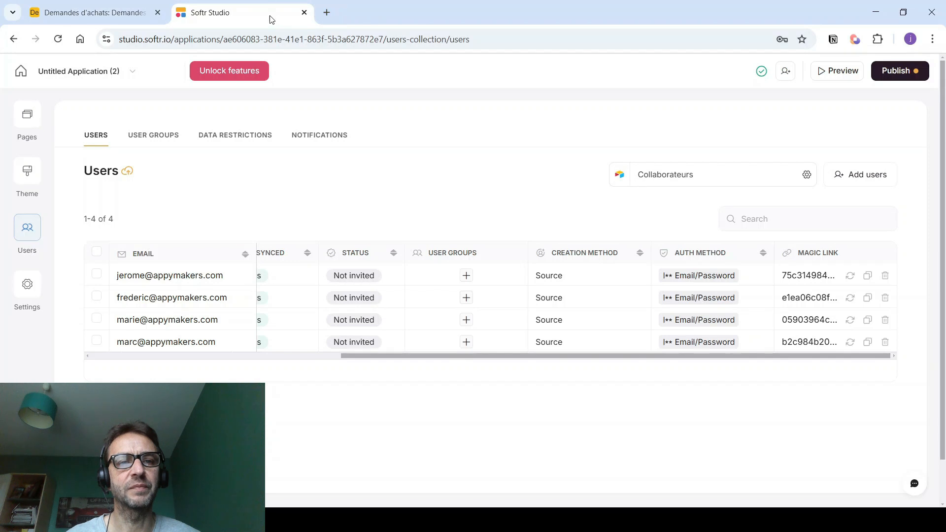
click(897, 71)
click(785, 252)
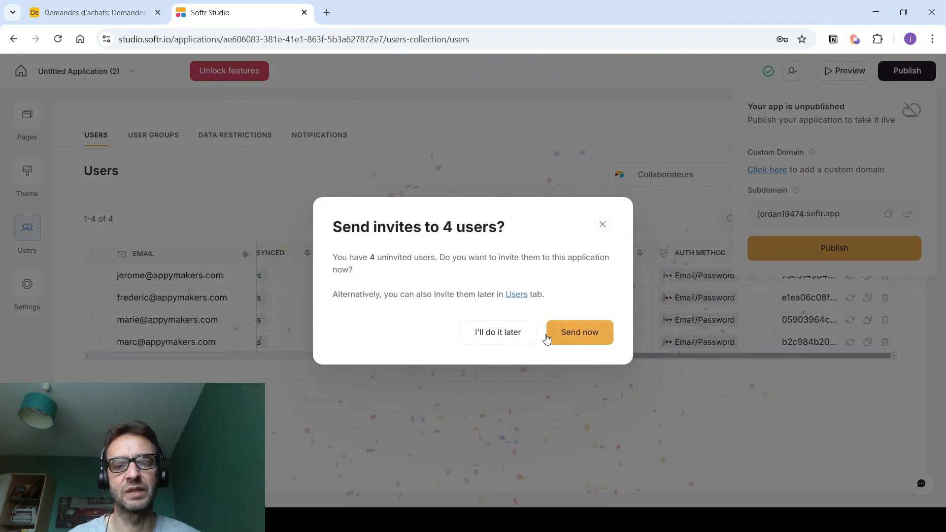
click(498, 333)
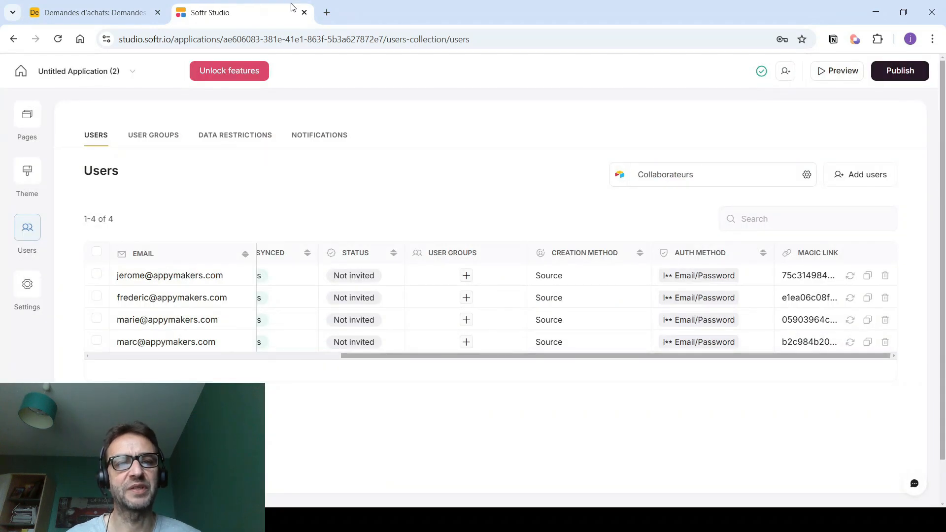
click(326, 12)
- Load the live app in a new tab via a user's magic link, then return to the studio's Pages list
click(280, 39)
key(ctrl+v)
key(Return)
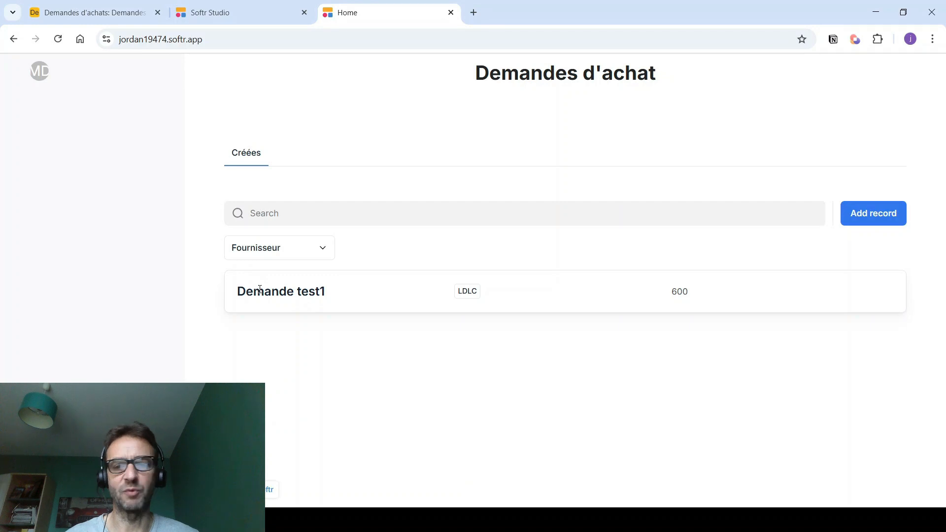
click(225, 12)
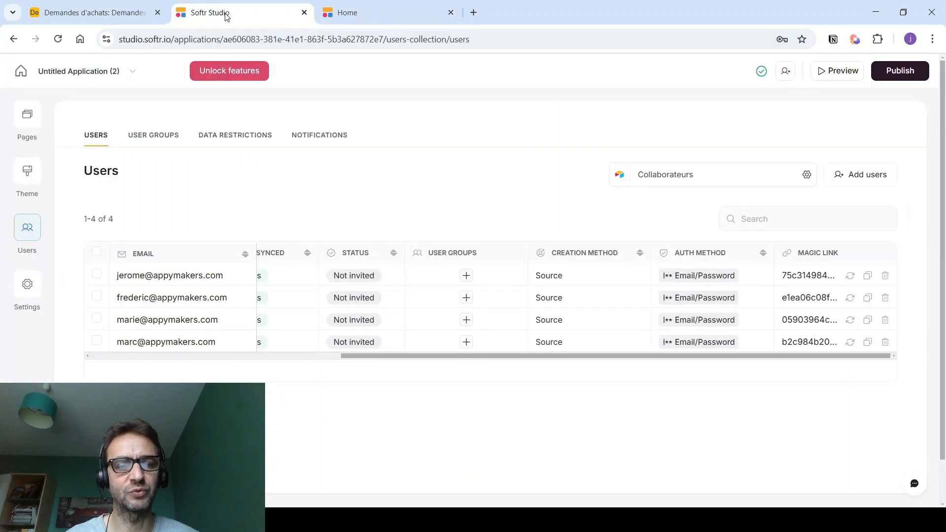
click(18, 108)
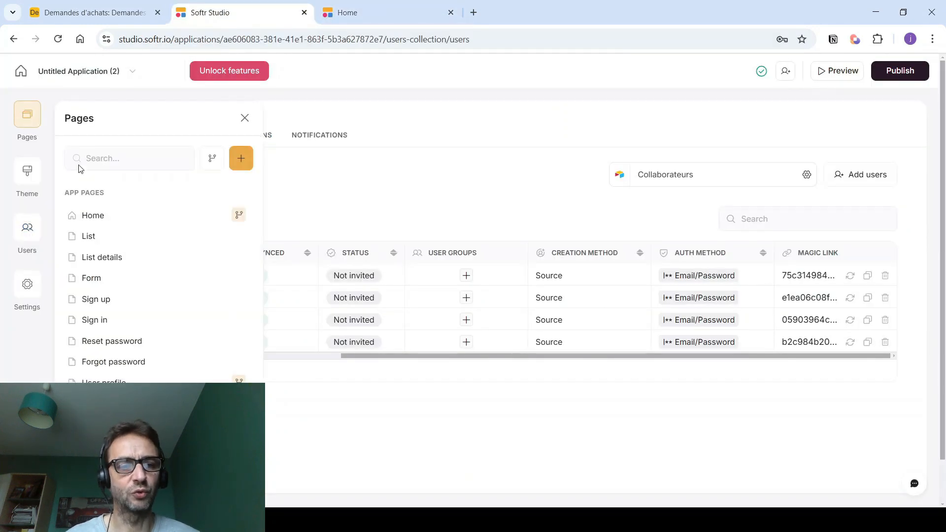
- On the Home page list, enable the secondary section and delete its five placeholder Text fields
click(93, 214)
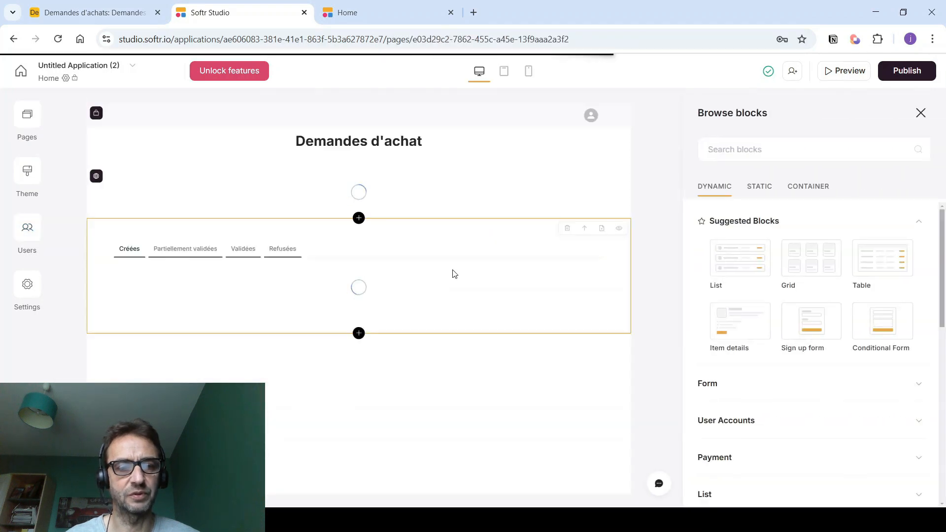
scroll(268, 398, down, 2)
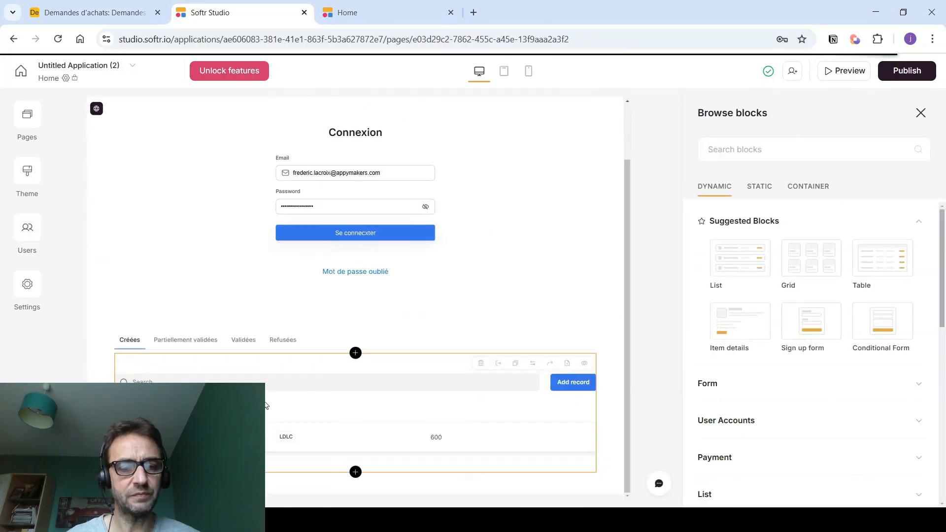
scroll(268, 401, up, 1)
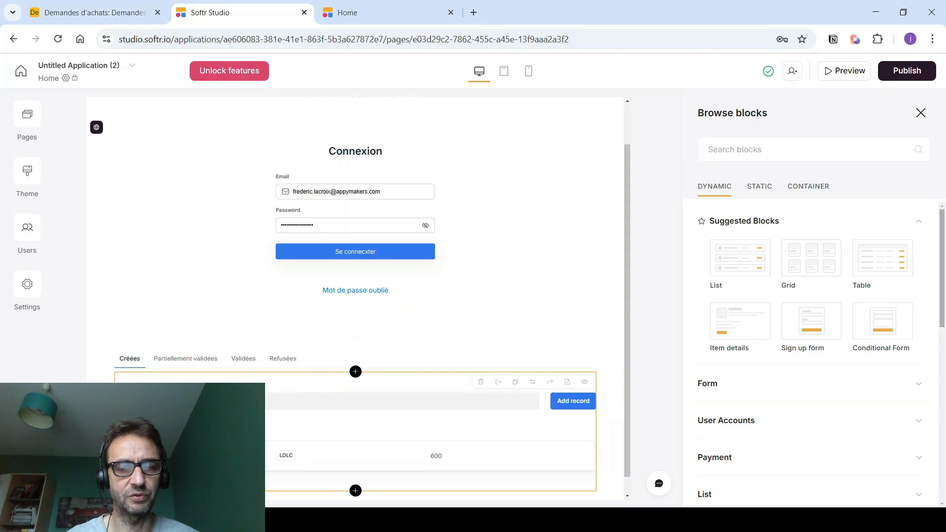
click(761, 163)
scroll(771, 247, down, 4)
click(906, 286)
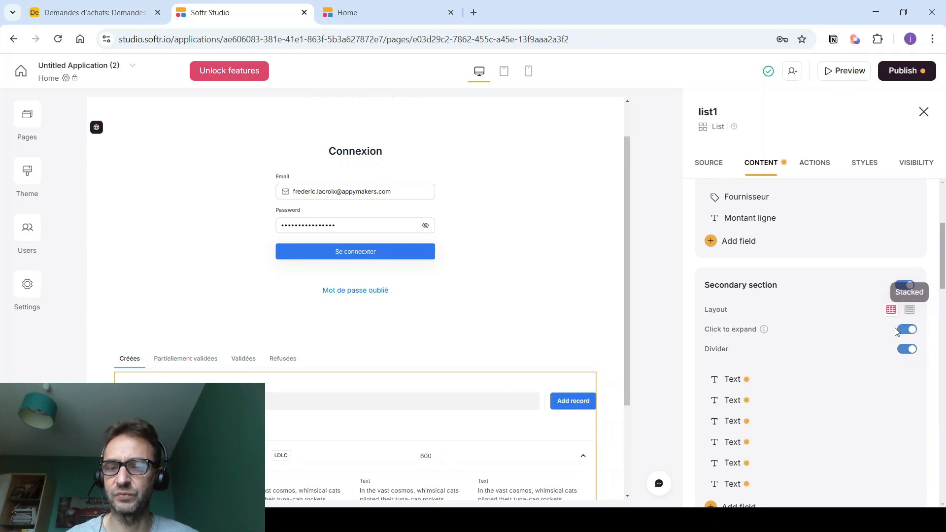
scroll(798, 276, down, 3)
click(871, 257)
click(871, 258)
click(870, 258)
click(871, 257)
click(871, 258)
click(871, 258)
- Add Description, Lien, P.U. and Quantité fields to the expandable item details
click(727, 255)
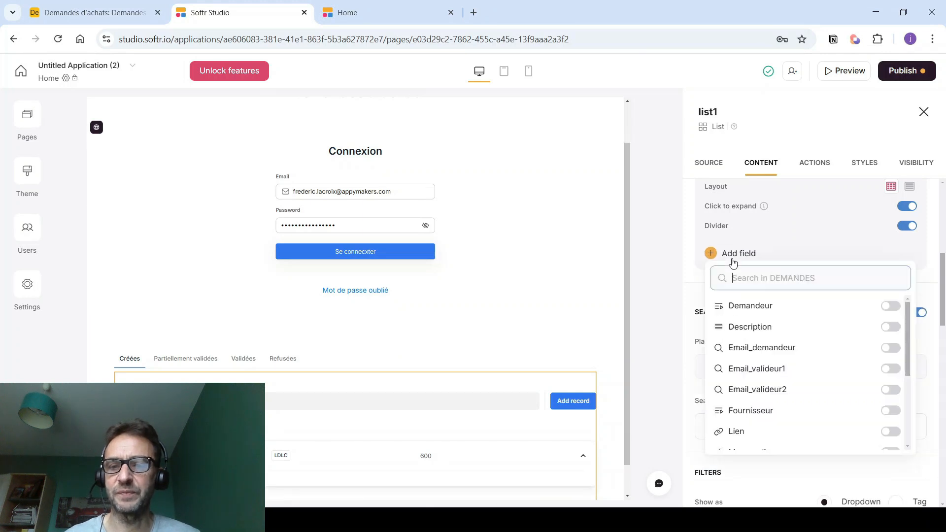
click(890, 327)
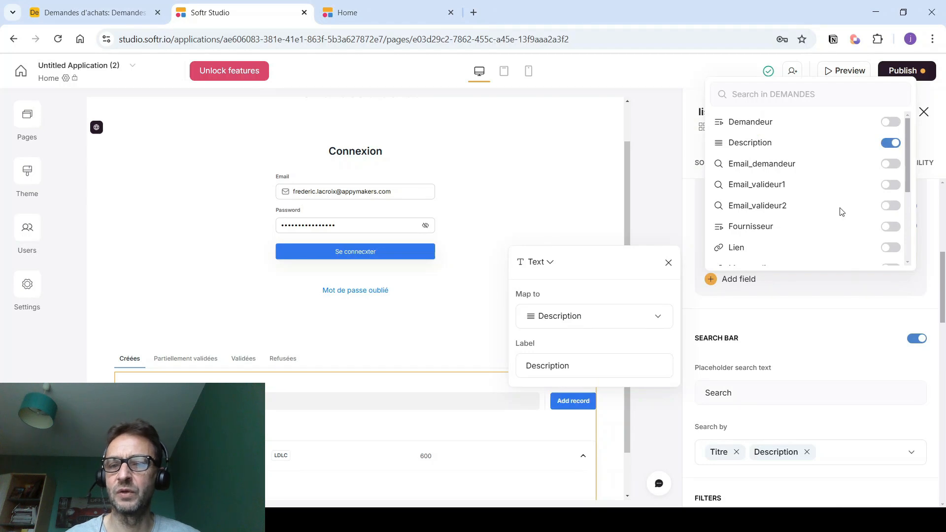
click(891, 247)
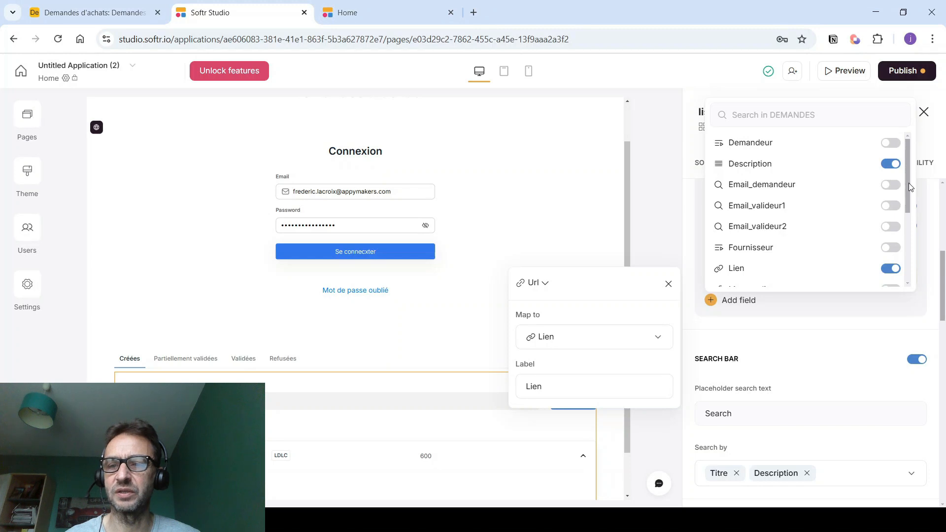
drag(909, 183, 901, 233)
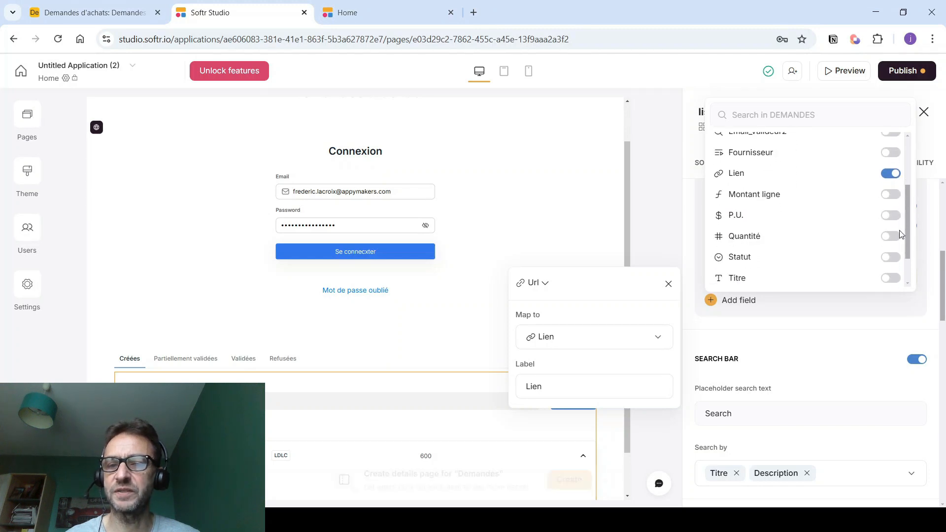
click(888, 215)
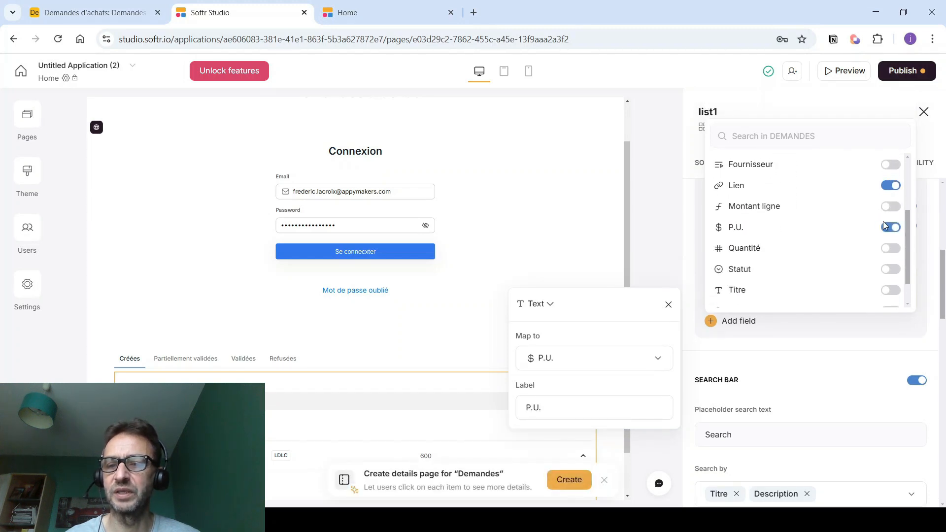
click(890, 250)
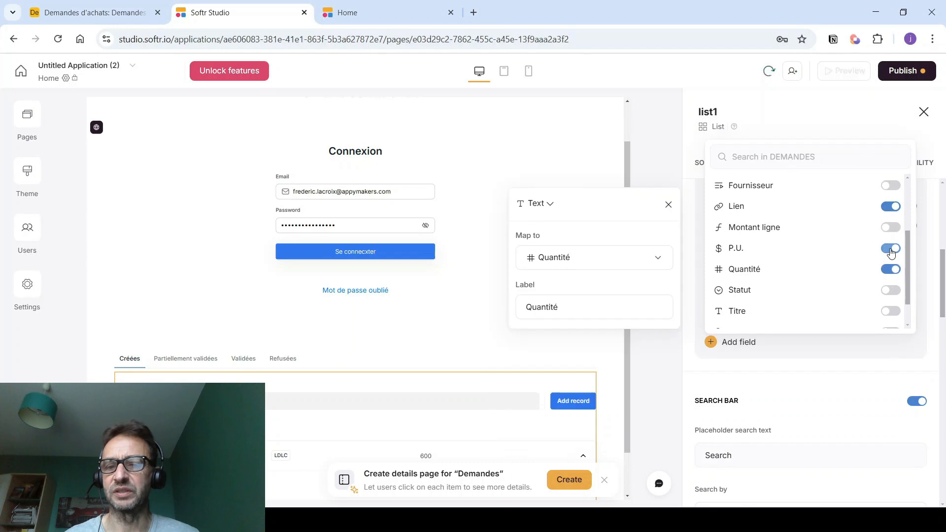
click(860, 407)
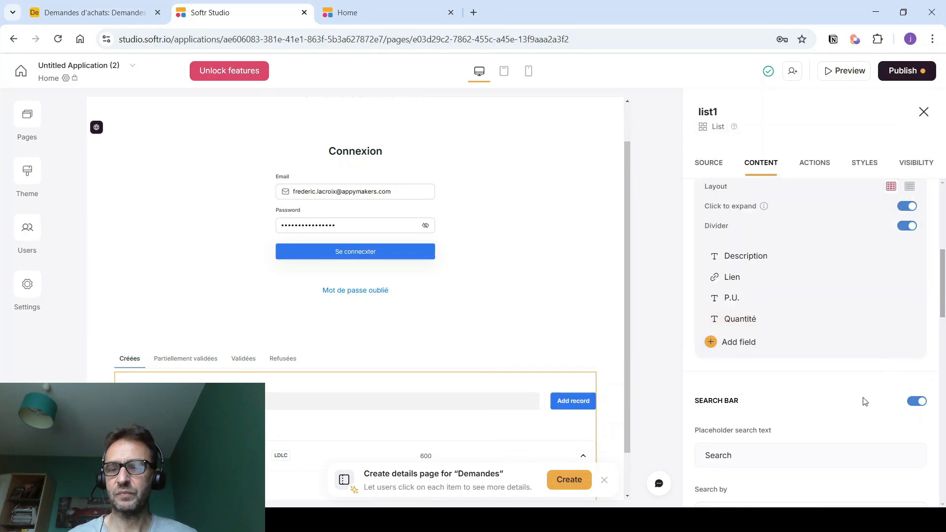
click(903, 71)
- Publish the updates and reload the live app
click(803, 249)
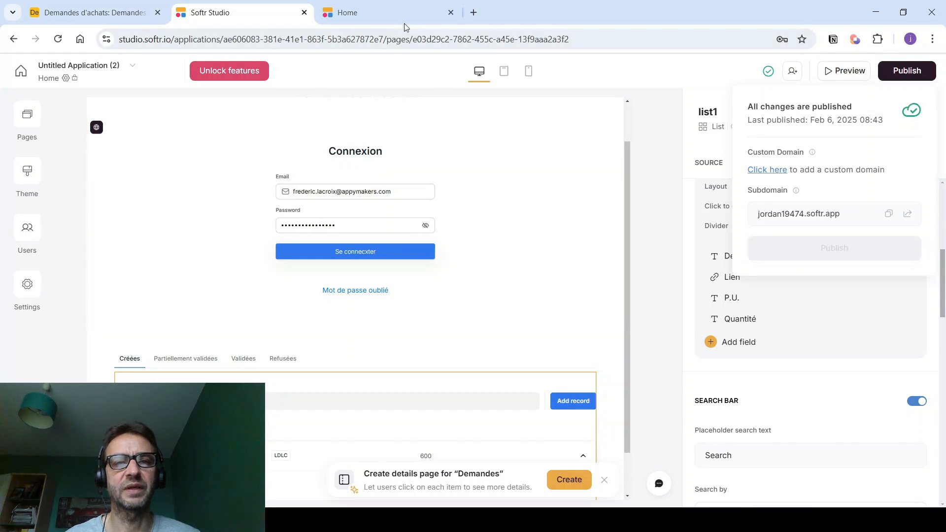
click(397, 19)
click(386, 40)
key(Return)
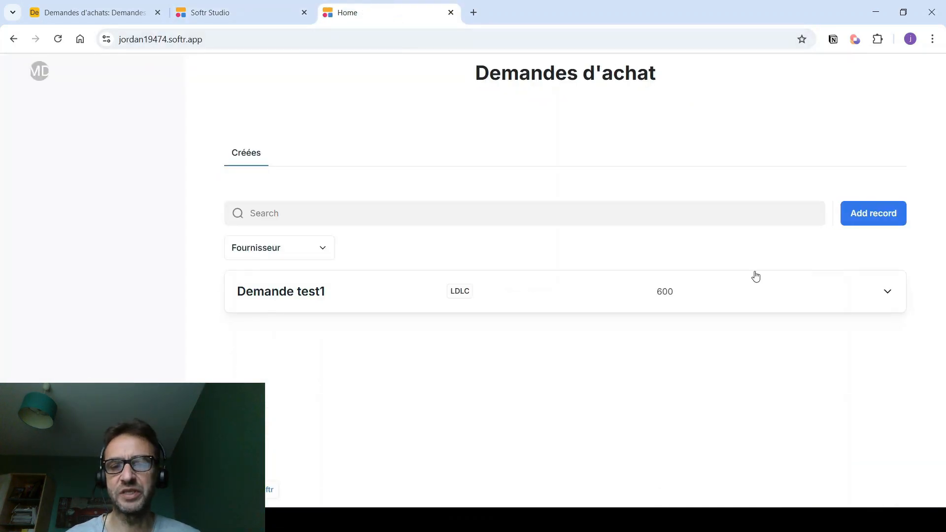
- Expand Demande test1 to verify P.U. €300.00 and Quantité 2,0, then return to the studio
click(776, 302)
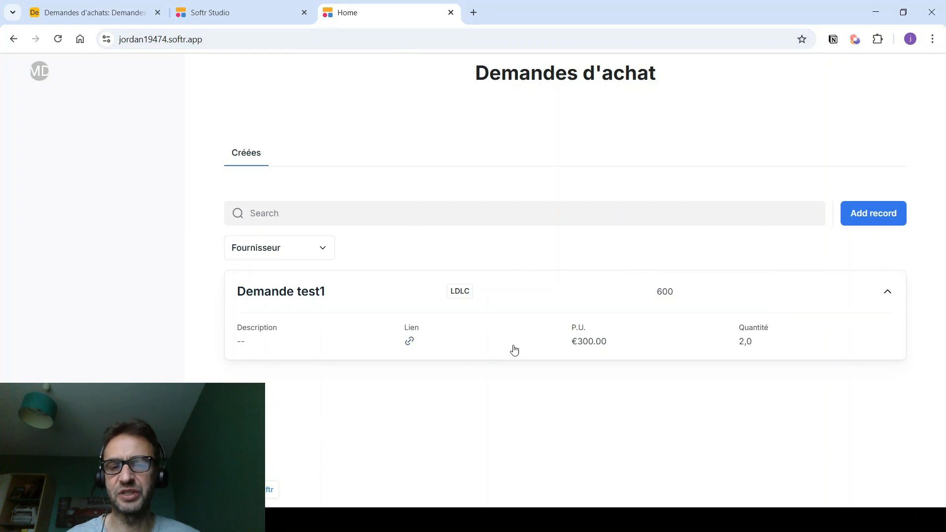
click(552, 299)
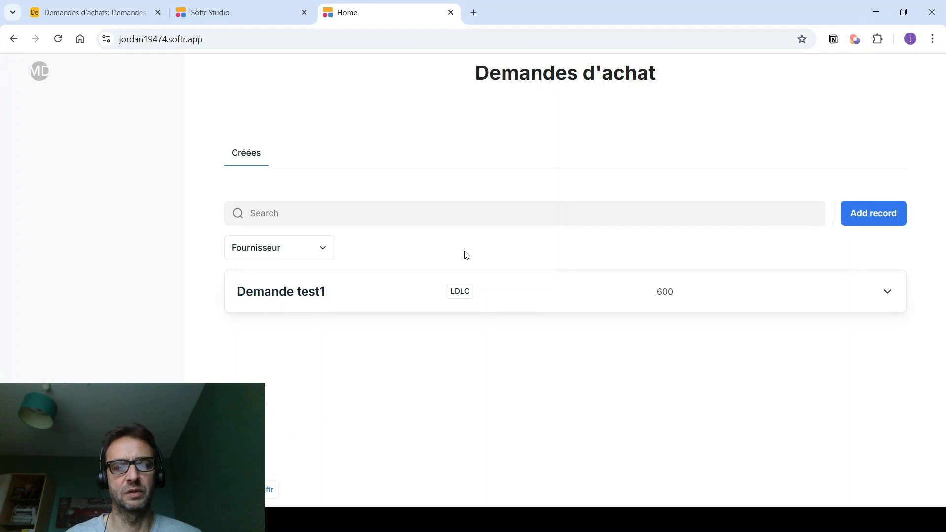
click(507, 296)
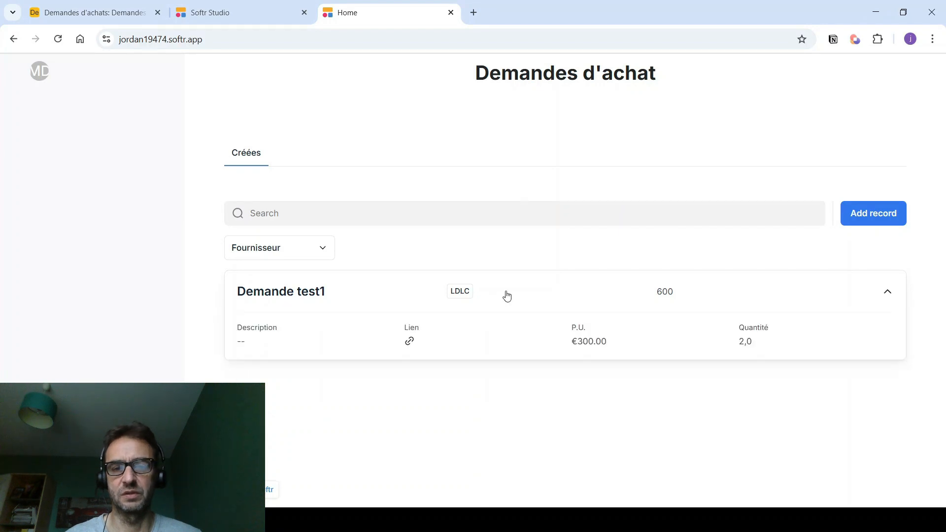
click(227, 15)
scroll(297, 264, down, 1)
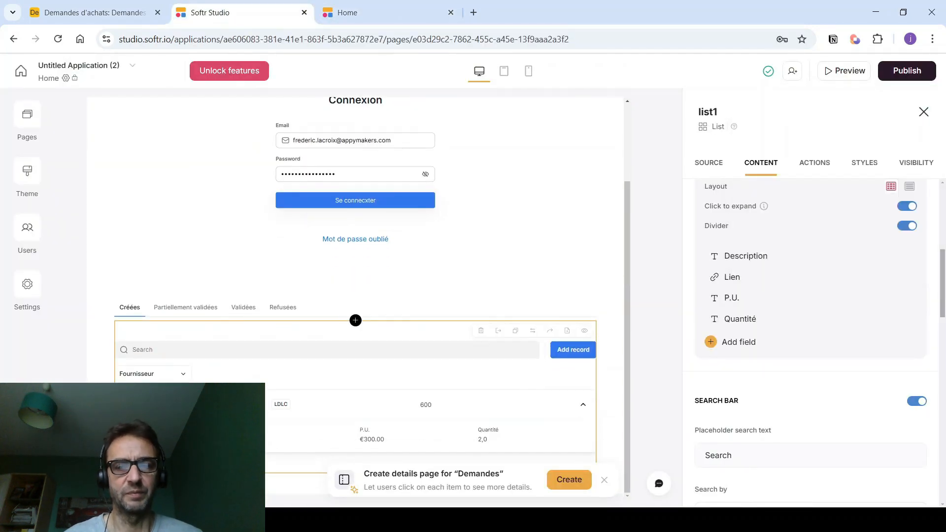
- Add an edit-record button to each request item, labelled 'Modifier'
click(812, 165)
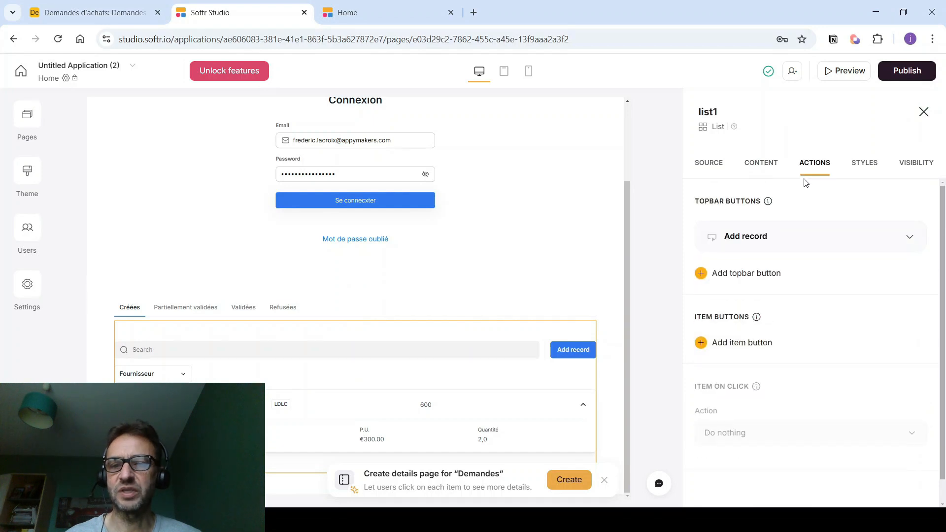
scroll(808, 207, down, 1)
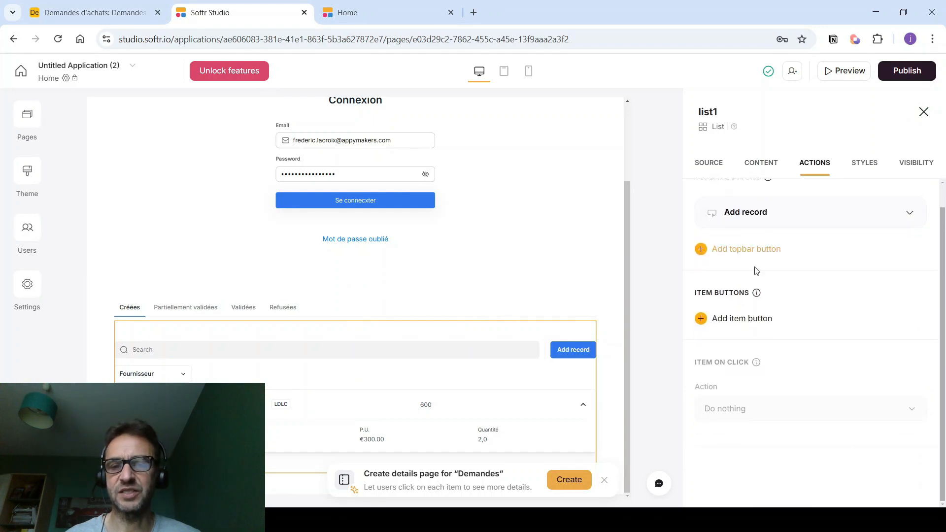
click(733, 320)
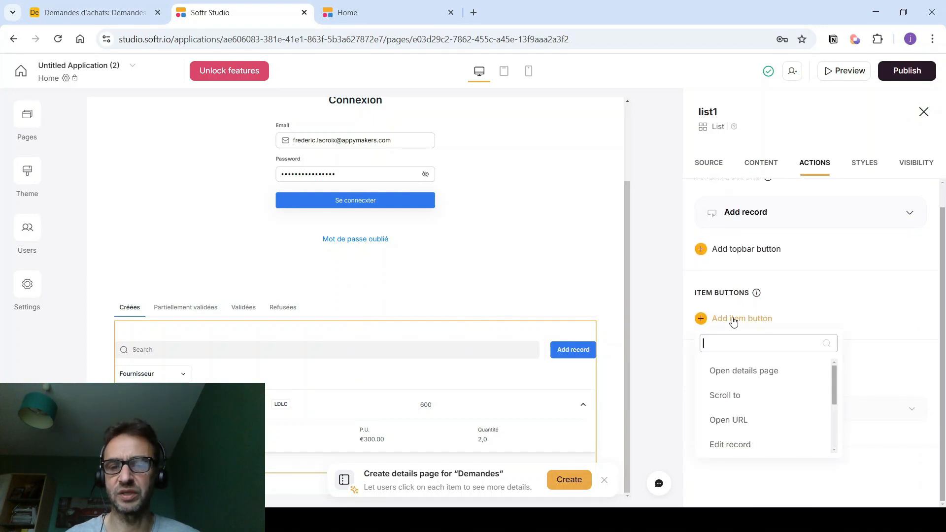
click(733, 445)
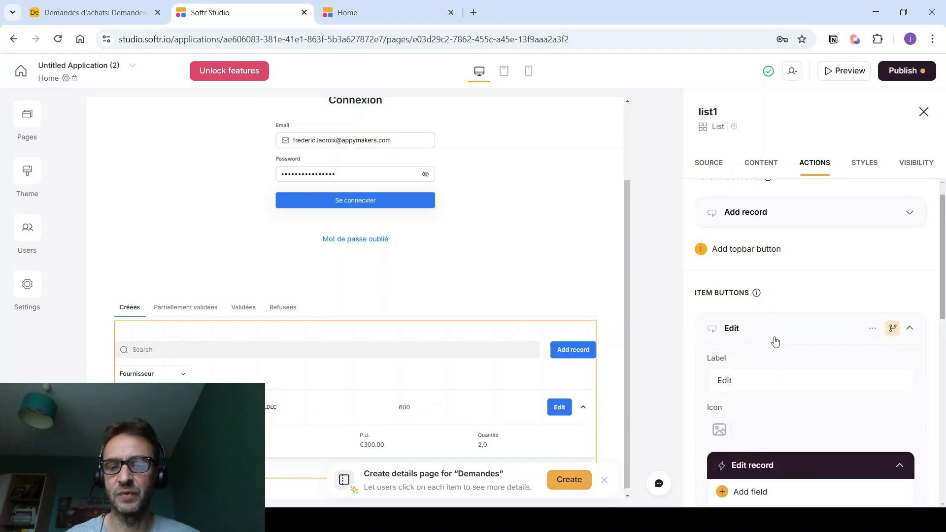
scroll(777, 328, down, 2)
drag(746, 315, 708, 309)
text(Mod)
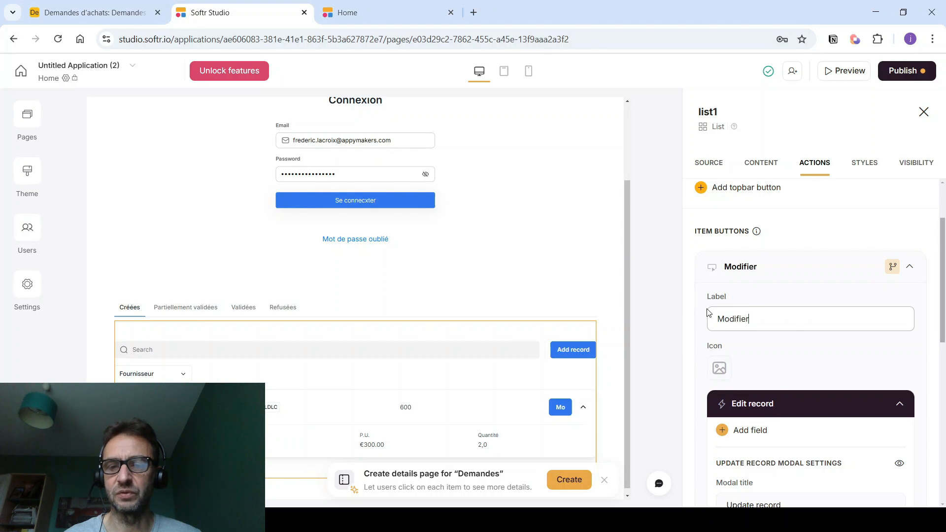
text(ifier)
- Give the Modifier button the pencil icon
click(722, 363)
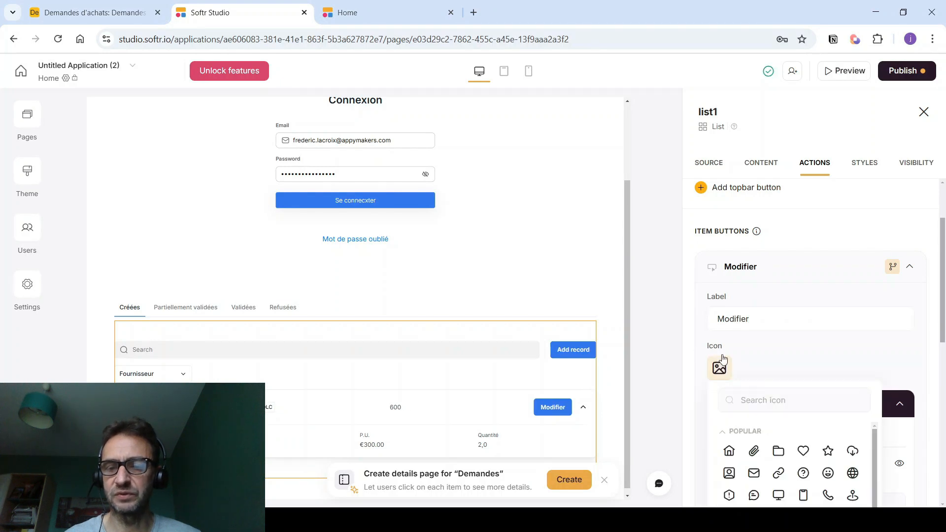
scroll(724, 374, down, 1)
click(747, 338)
text(pe)
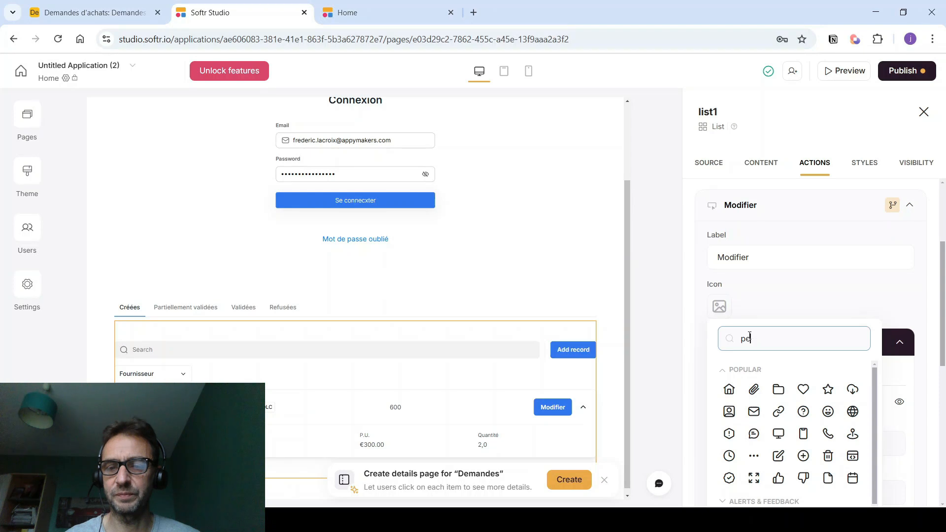
text(n)
click(724, 393)
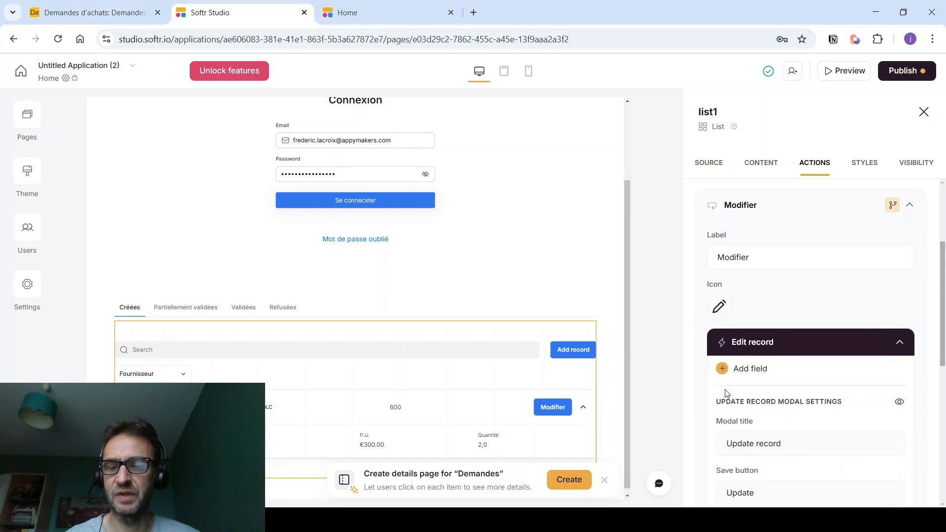
- Set the edit form title to 'Modification' with 'Enregistrer' and 'Annuler' buttons
scroll(742, 306, down, 2)
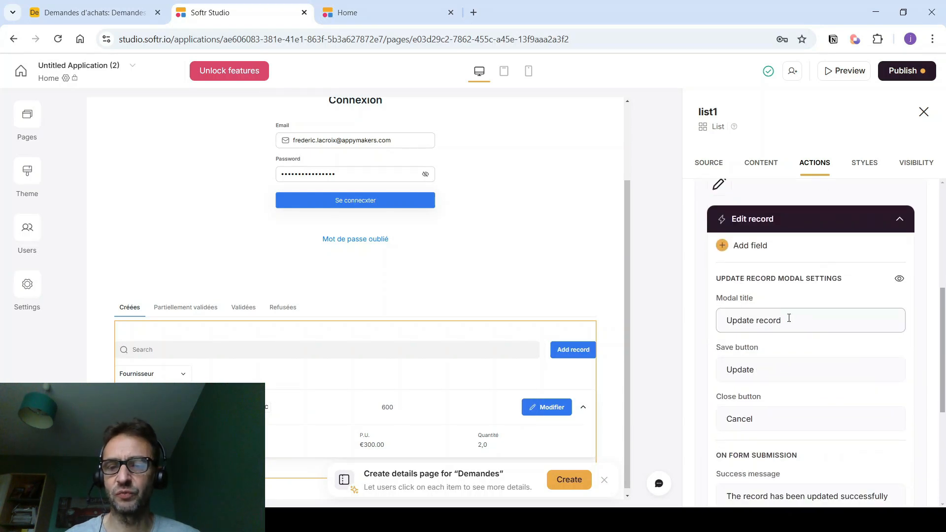
drag(788, 321, 707, 326)
text(Modification)
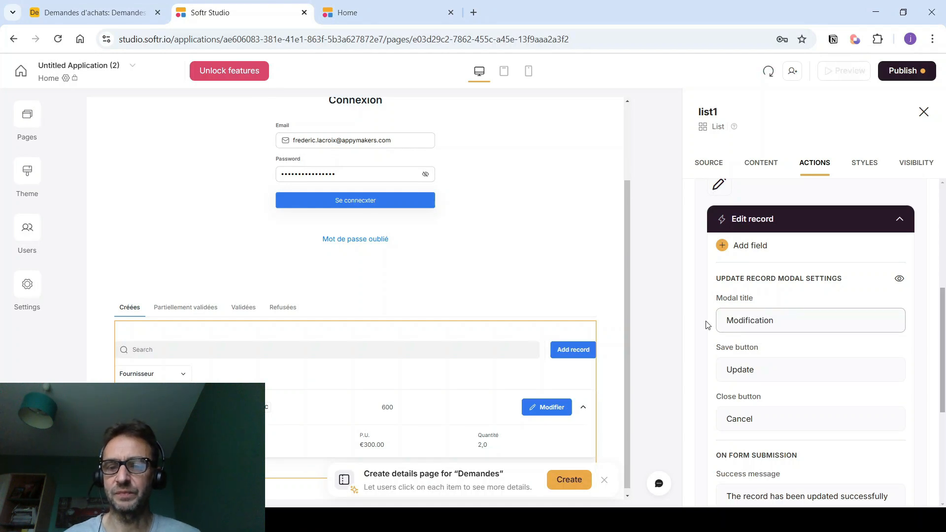
scroll(739, 321, down, 1)
drag(775, 311, 697, 311)
text(Enregistrer)
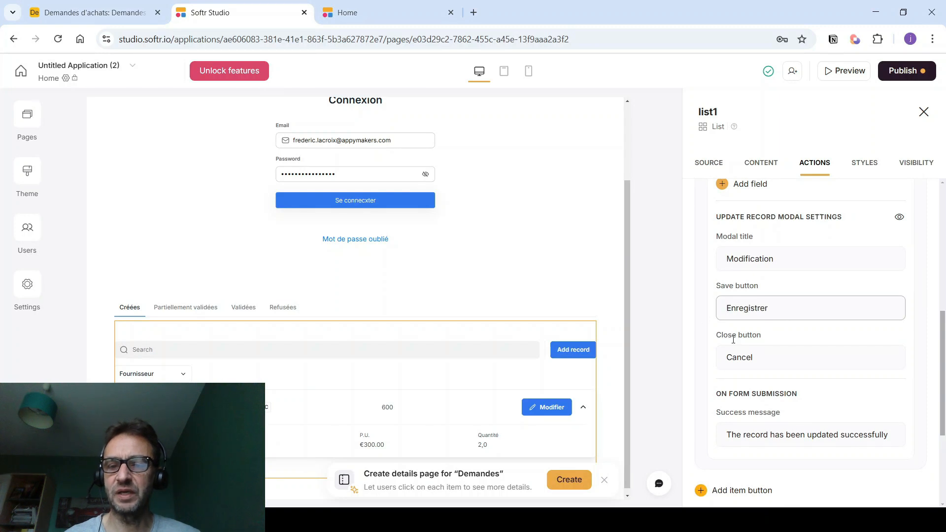
drag(755, 358, 698, 364)
text(Annuler)
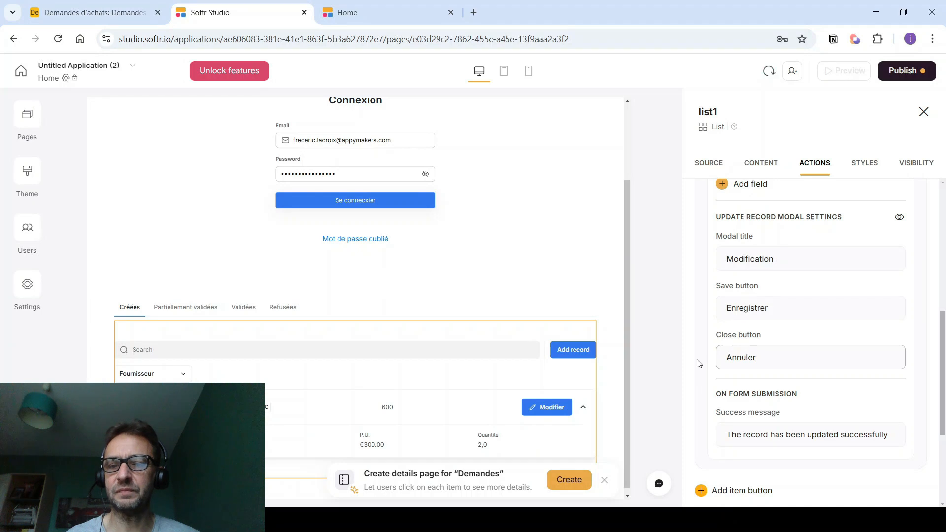
scroll(702, 368, down, 3)
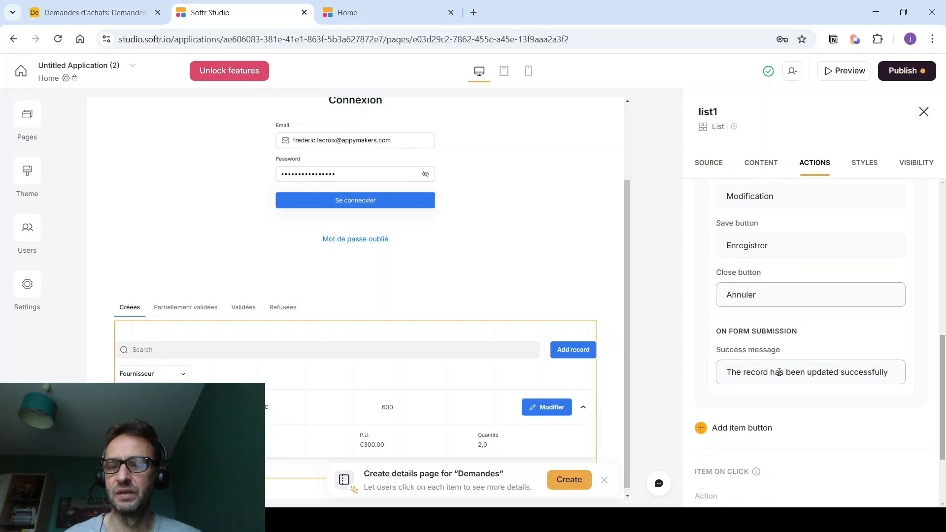
scroll(753, 349, up, 4)
- Add the Description field to the edit form and publish the updates
click(739, 248)
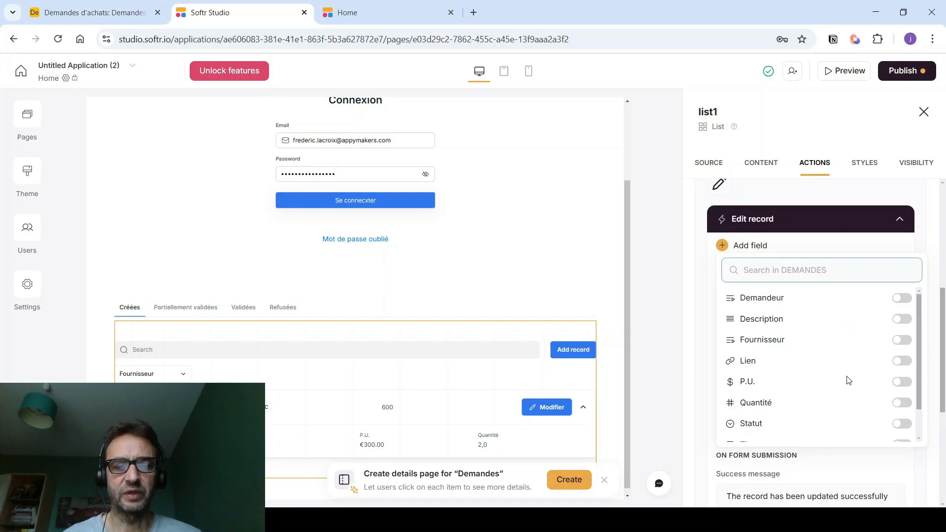
click(902, 320)
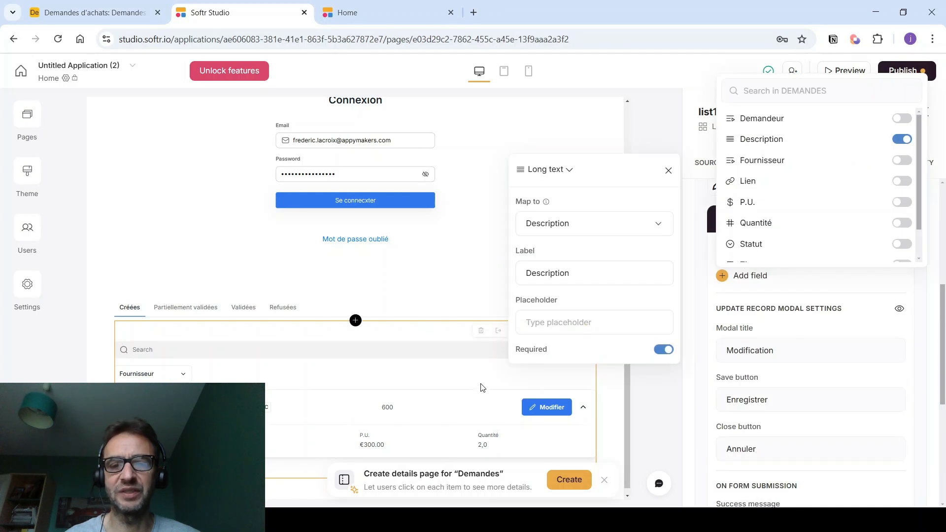
click(673, 391)
click(907, 70)
- Publish the updated app and reload the live app
click(813, 244)
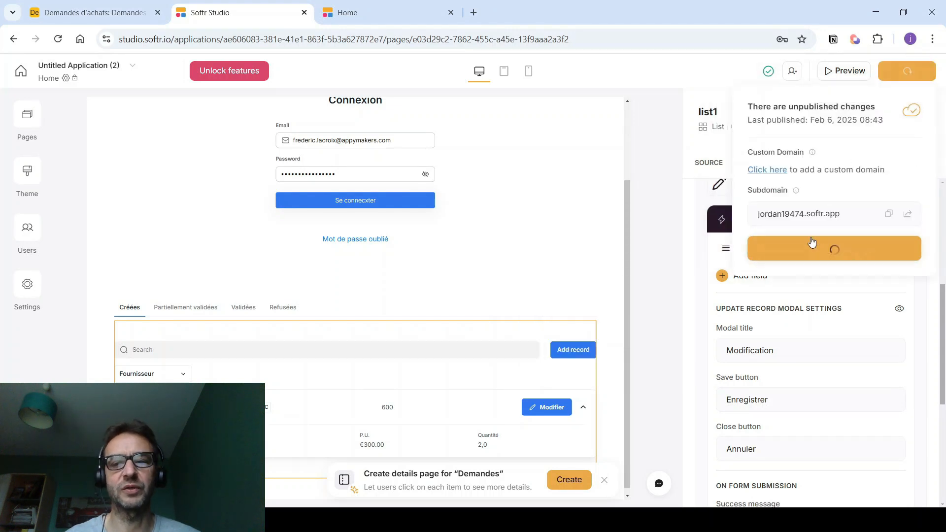
click(347, 12)
click(340, 36)
key(Return)
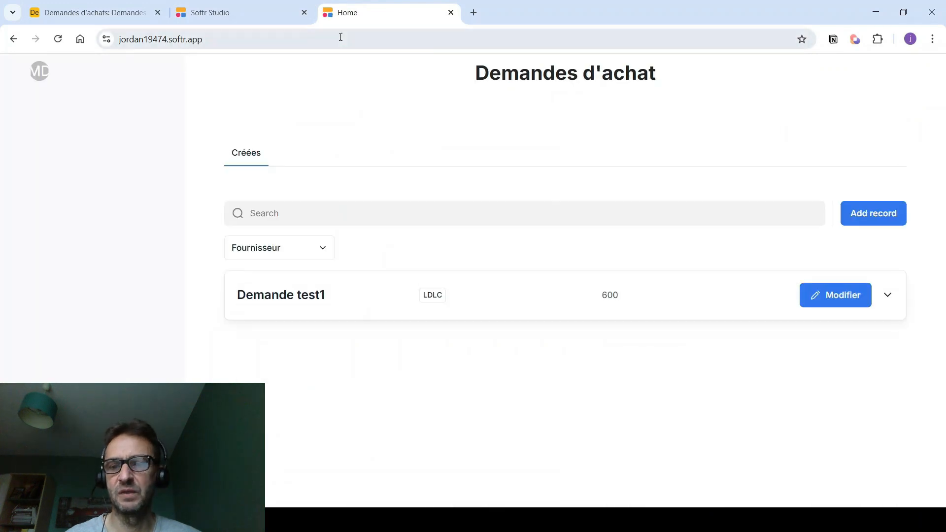
- Edit Demande test1's description to 'Test modification', save, and expand the card to verify
click(829, 294)
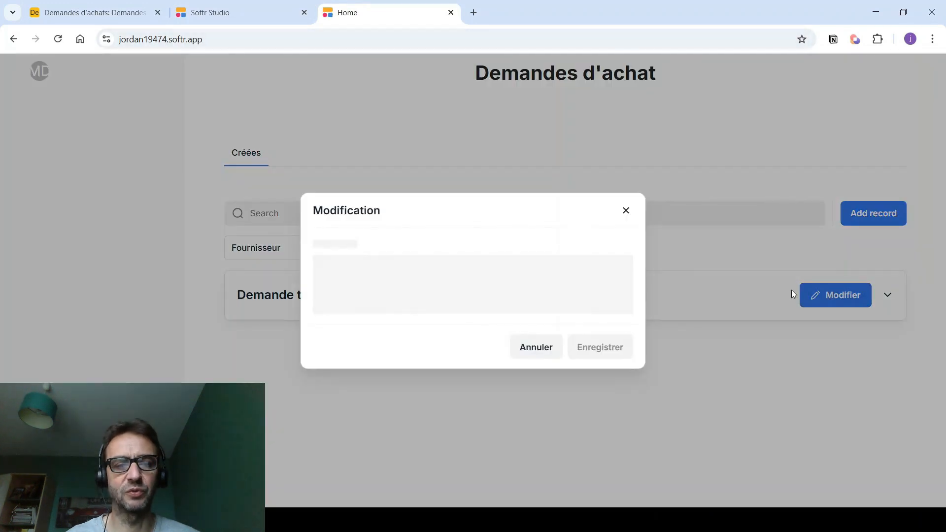
click(435, 276)
drag(372, 277, 306, 270)
text(Test modification)
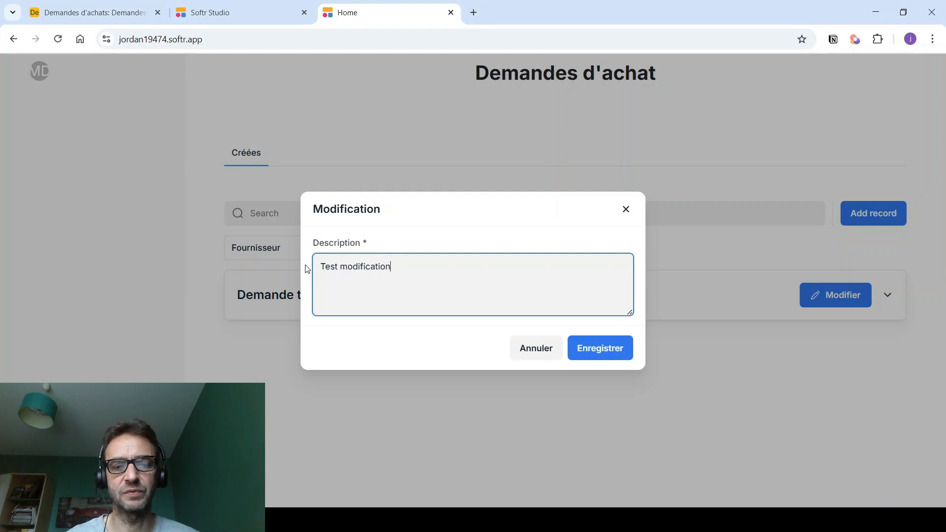
click(599, 346)
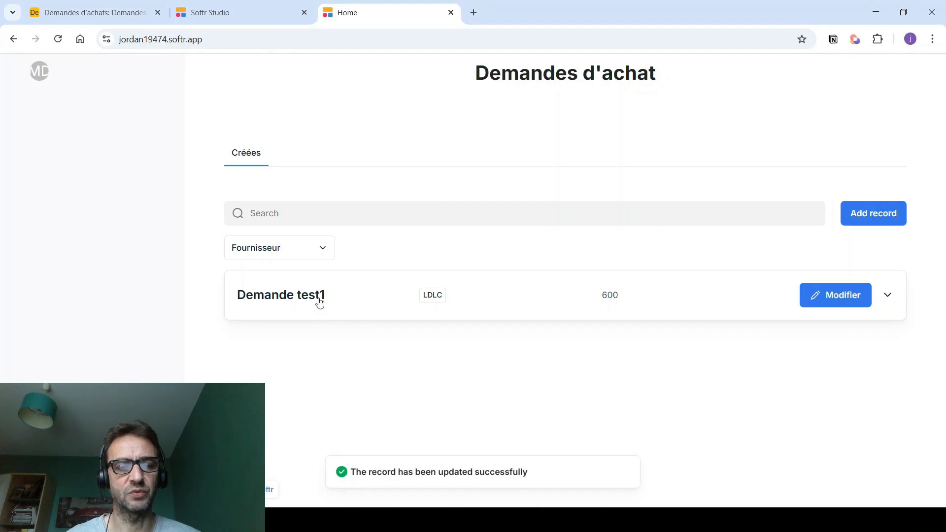
click(320, 301)
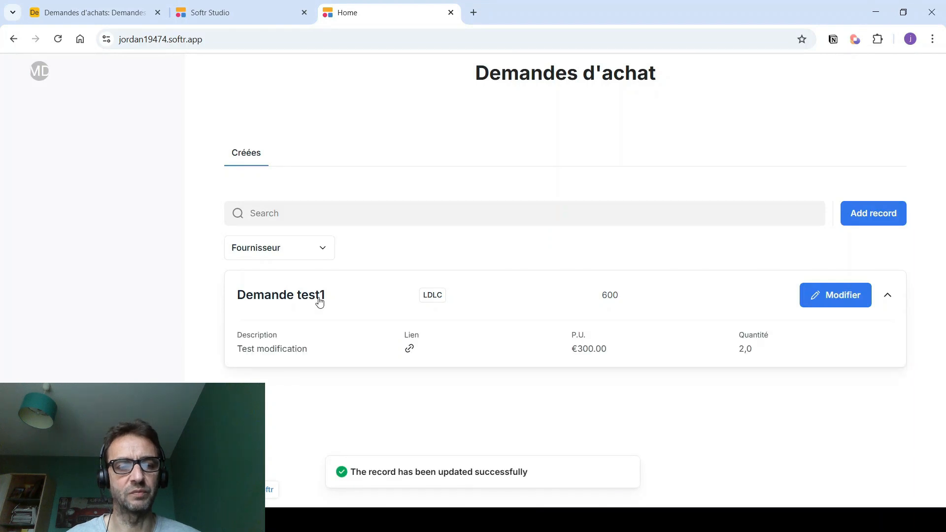
click(274, 11)
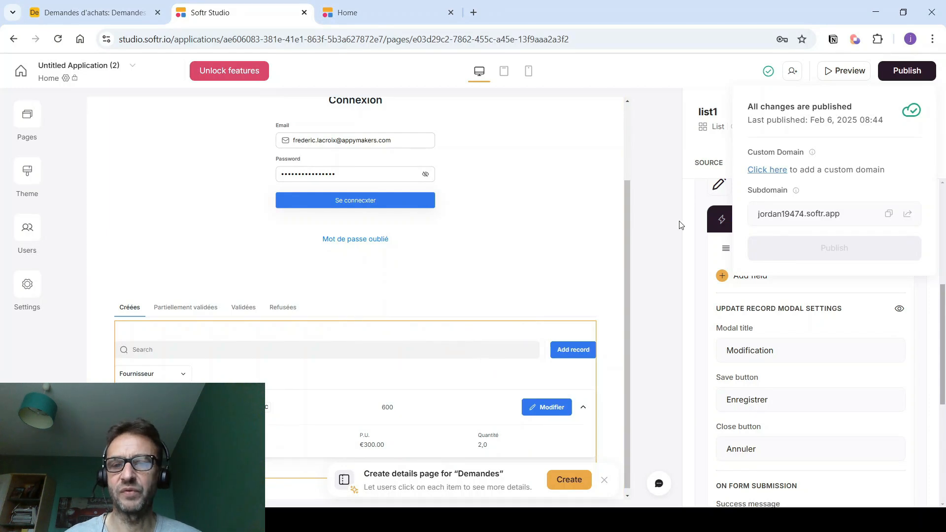
- Make the add-record button icon-only with the {+} icon and an empty label
click(450, 359)
scroll(778, 191, up, 5)
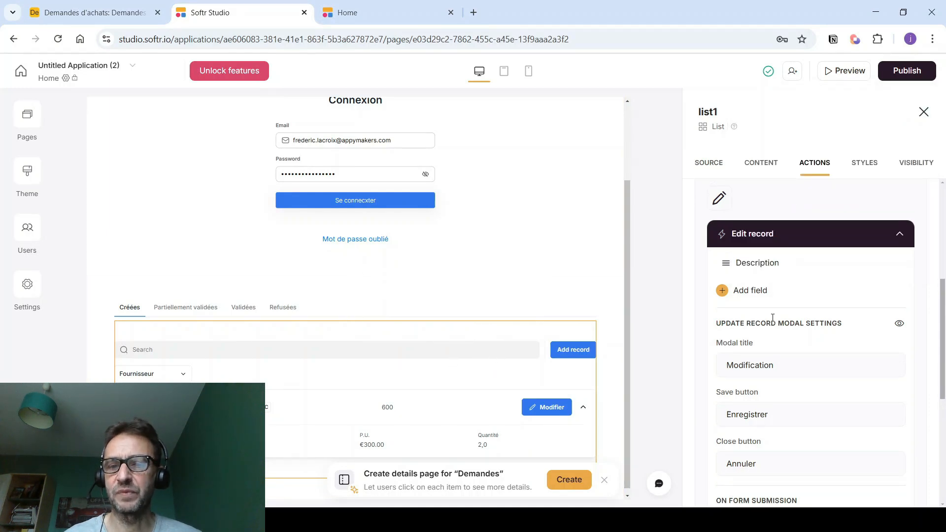
click(752, 225)
click(719, 338)
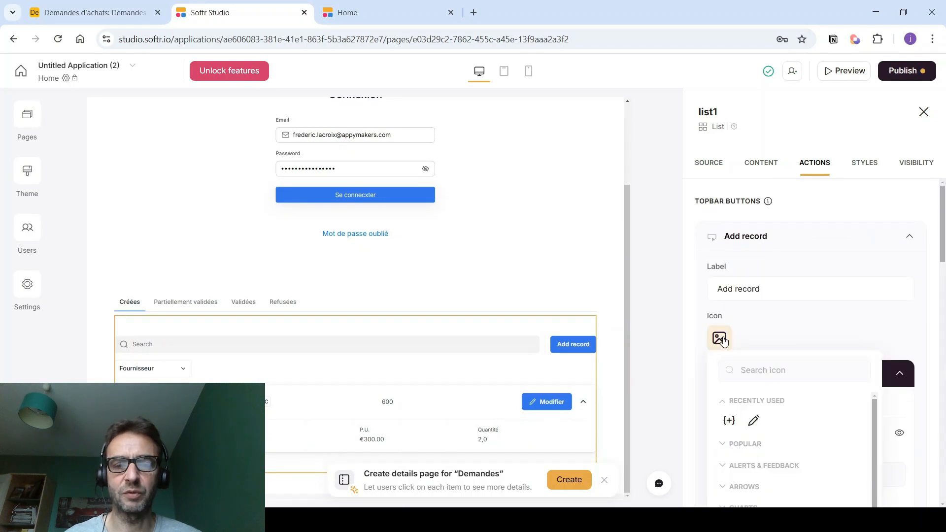
click(729, 422)
triple_click(769, 291)
key(BackSpace)
- Set the add form's title 'Nouvelle demande', buttons 'Enregistrer'/'Annuler', and success message 'Nouvelle enregistrée'
scroll(765, 266, down, 3)
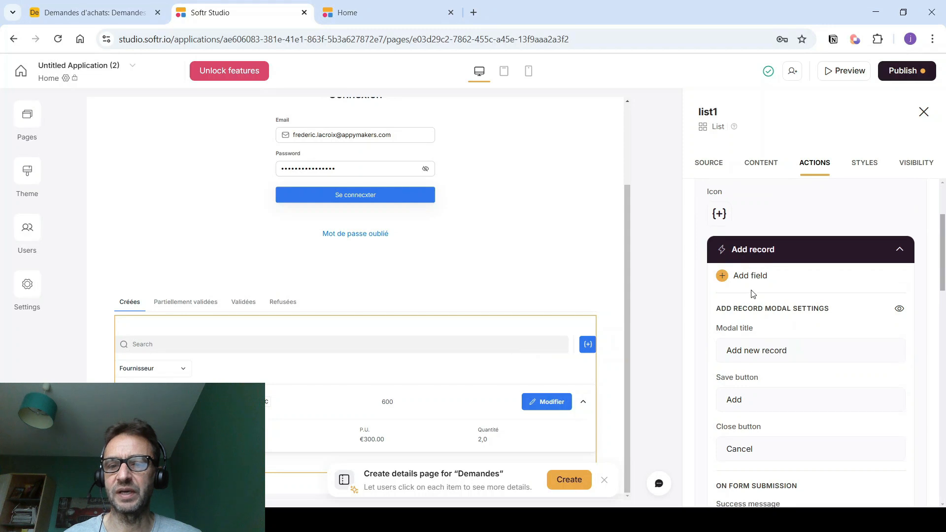
scroll(754, 276, down, 1)
drag(783, 294, 717, 296)
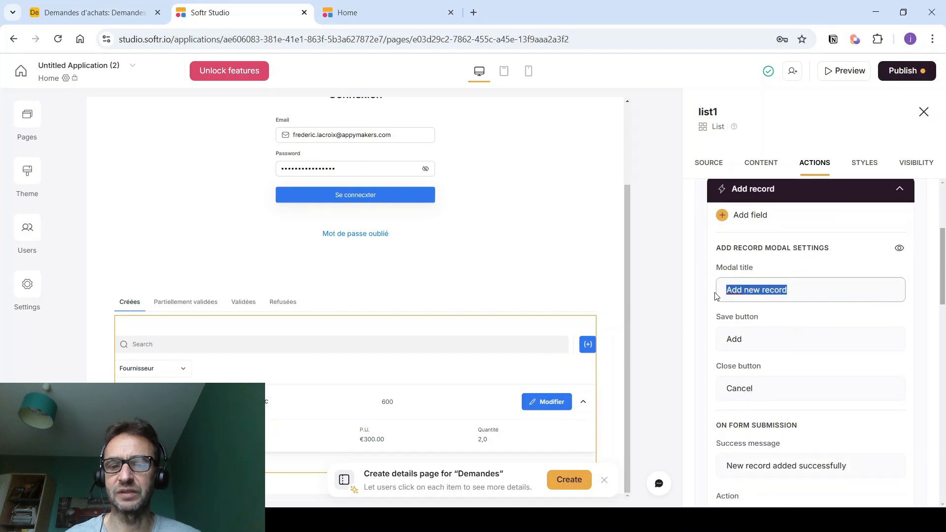
text(Nouvelle demande)
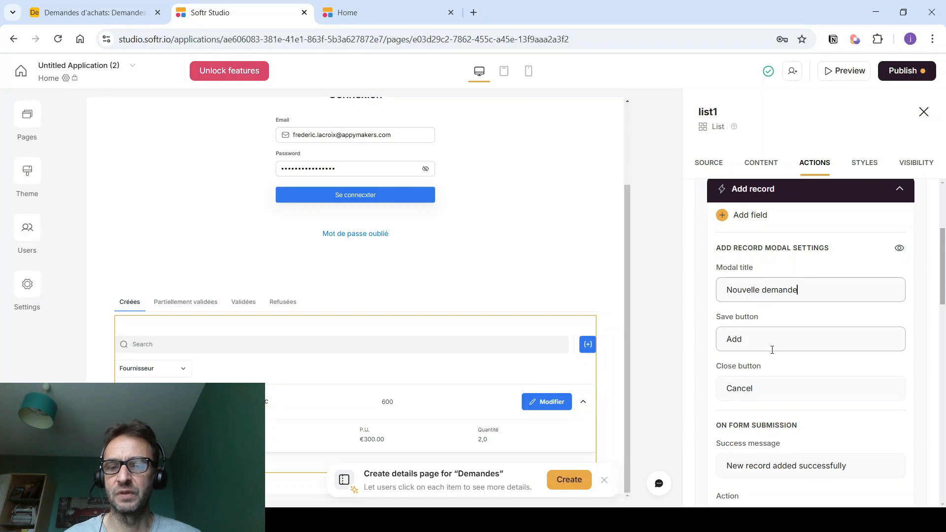
drag(770, 345, 709, 343)
text(Enregistrer)
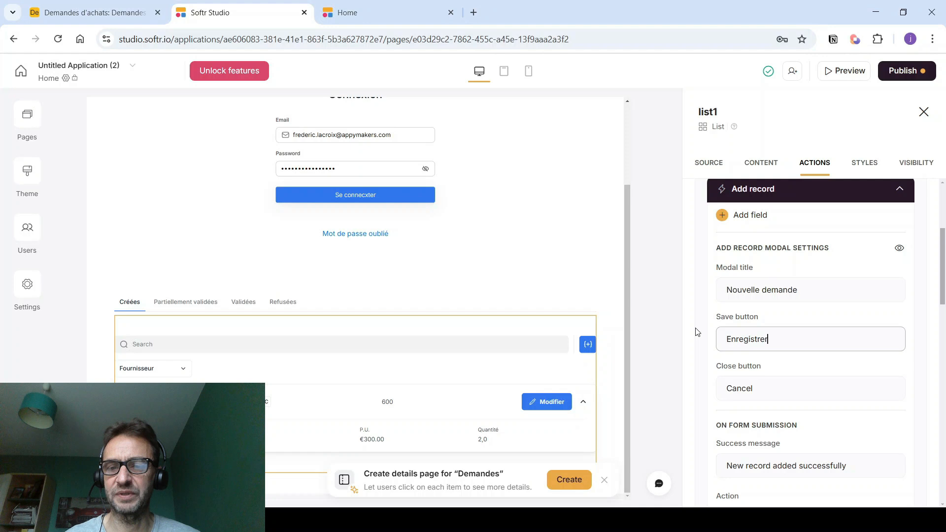
drag(757, 390, 724, 391)
text(Annuler)
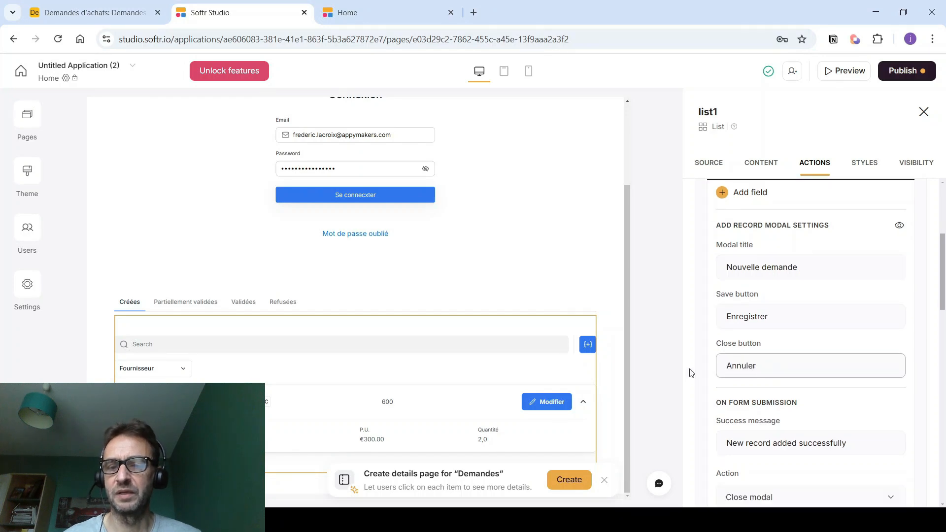
scroll(689, 372, down, 1)
drag(868, 404, 681, 407)
text(Nouvelle)
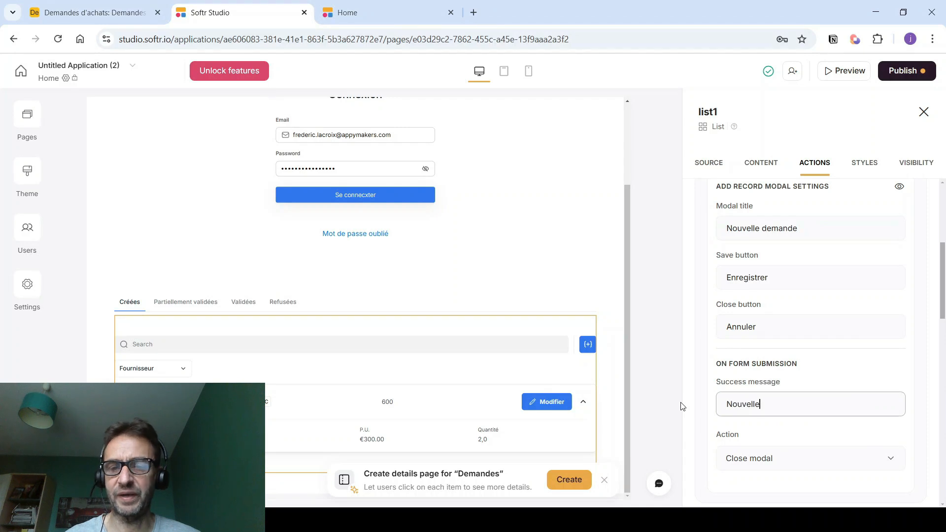
text( enregistrée)
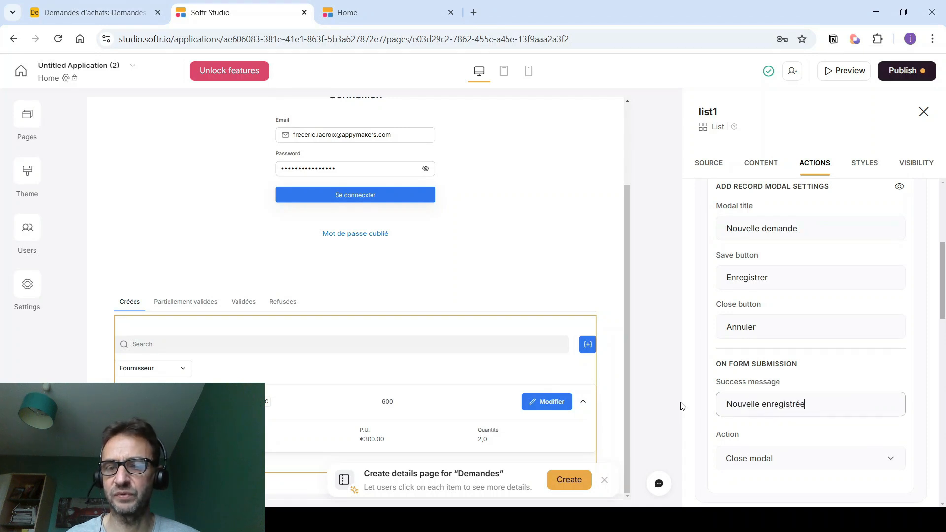
scroll(684, 397, down, 2)
scroll(702, 377, up, 4)
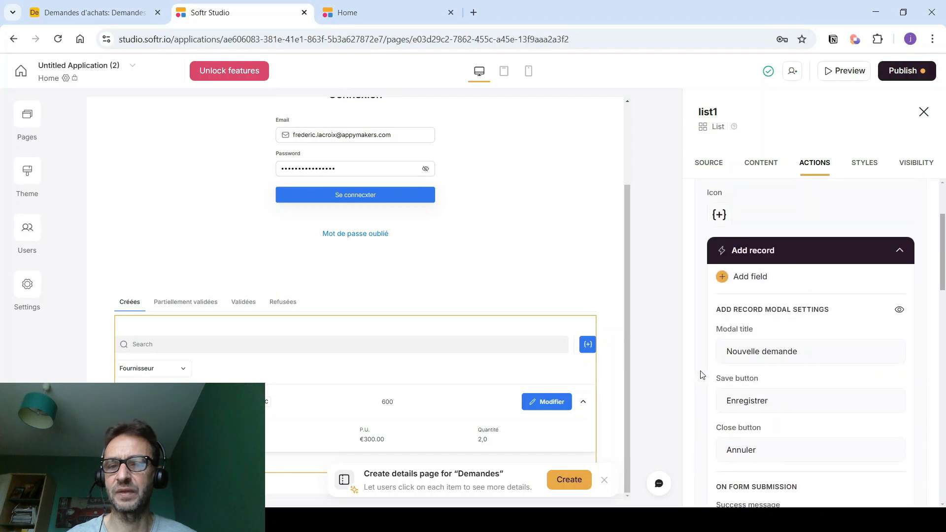
- Add Titre and Fournisseur to the new-request form, syncing Fournisseur's options from the source
click(744, 283)
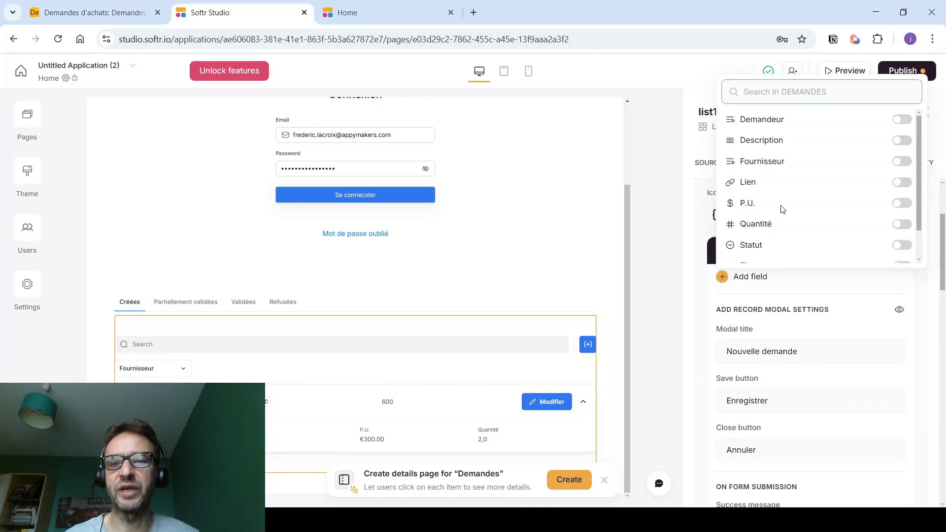
scroll(783, 208, down, 2)
click(781, 230)
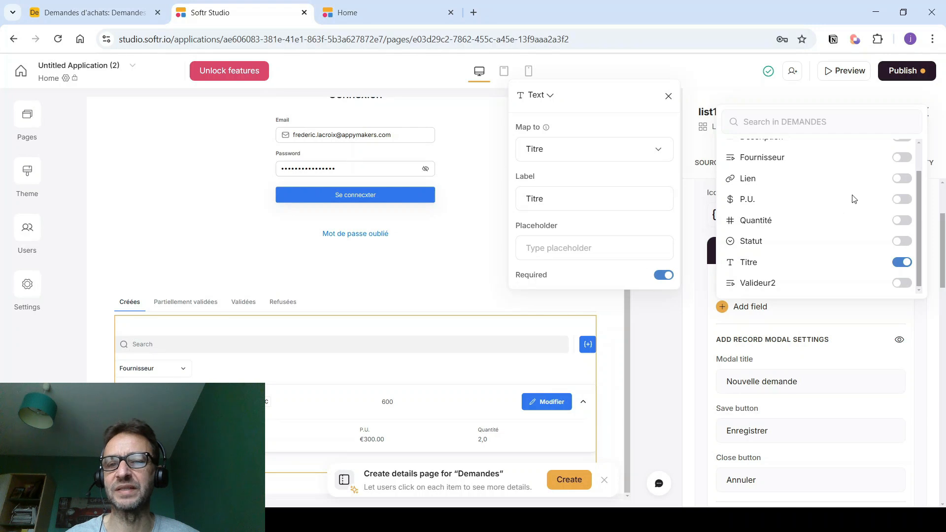
click(904, 158)
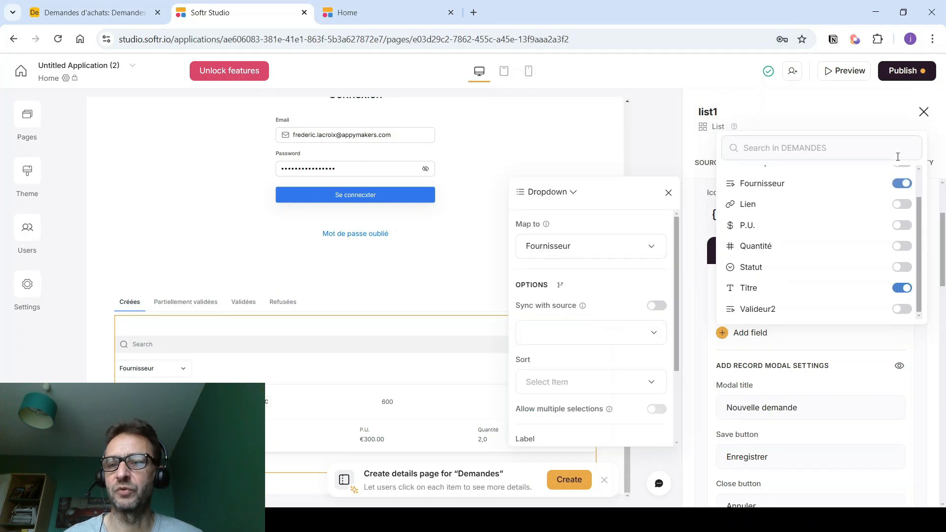
click(655, 306)
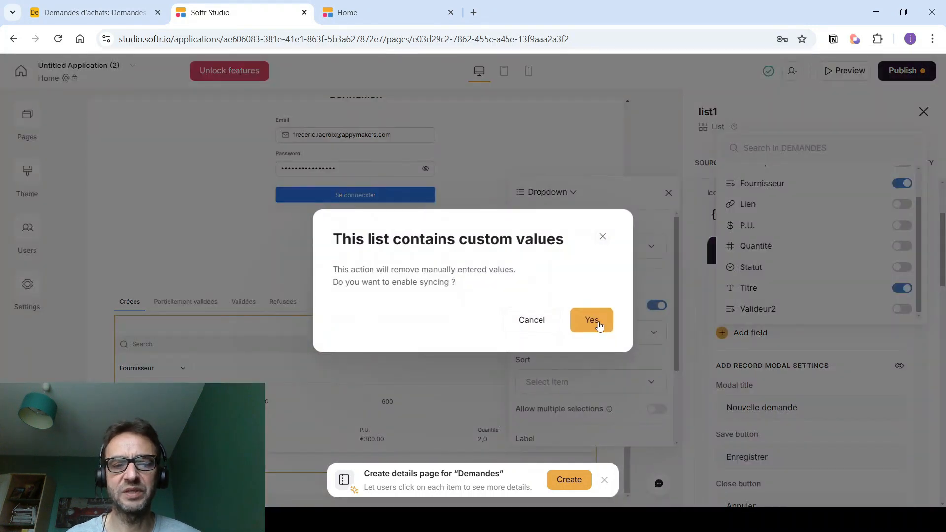
click(593, 320)
scroll(593, 321, down, 2)
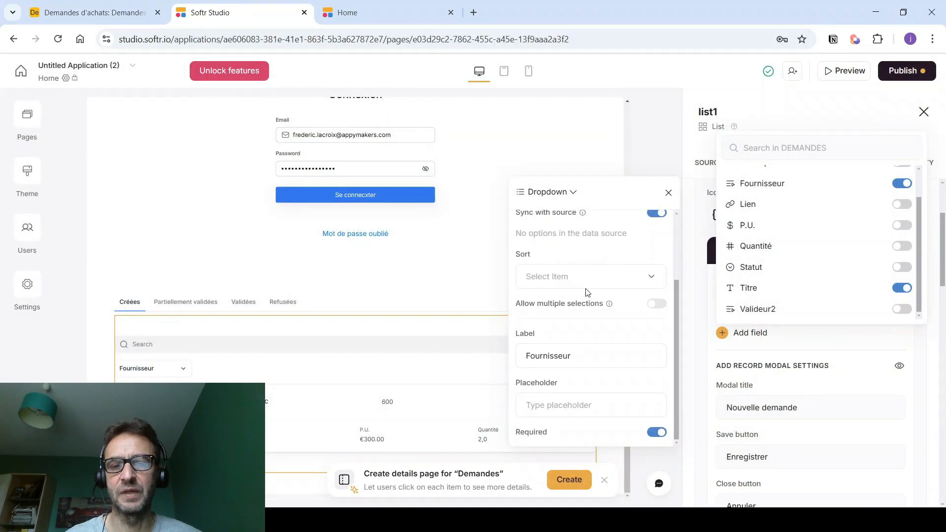
scroll(588, 293, up, 1)
scroll(606, 316, down, 1)
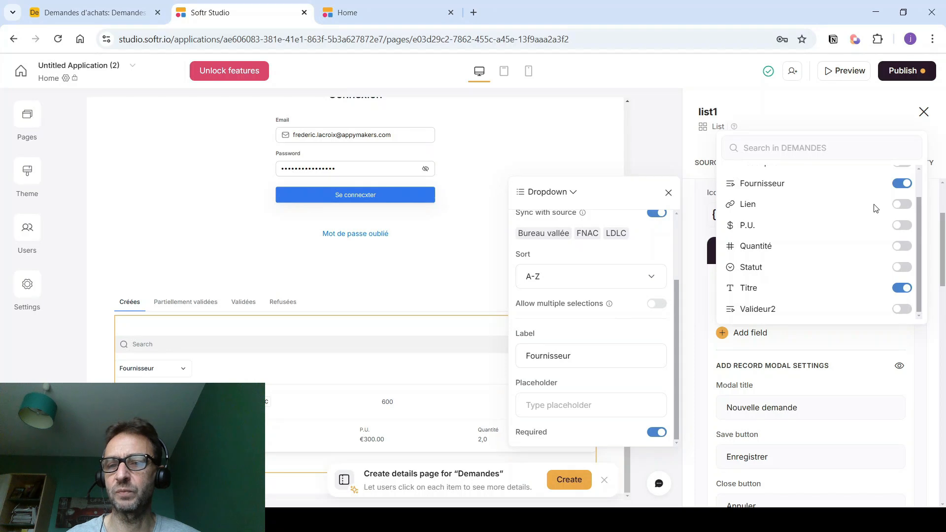
- Add the Quantité, P.U., Description, Lien and Demandeur fields to the form
click(901, 246)
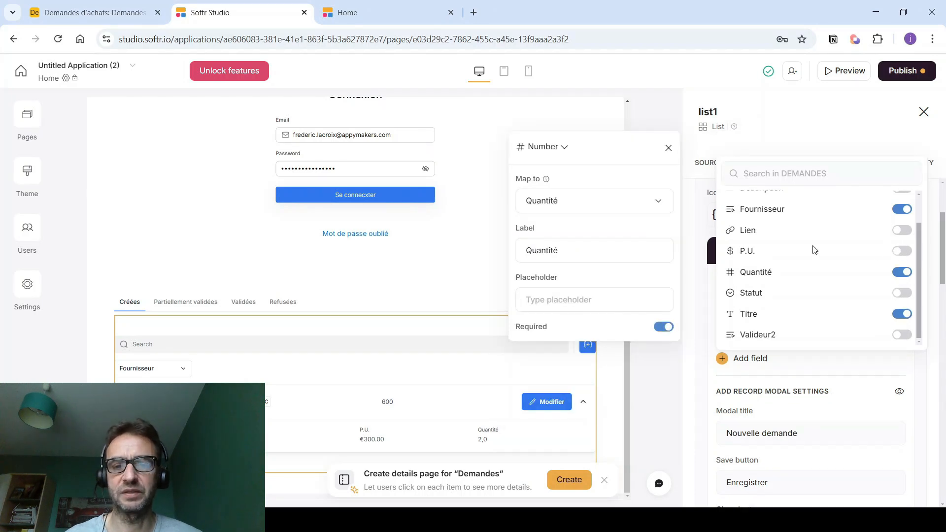
click(897, 252)
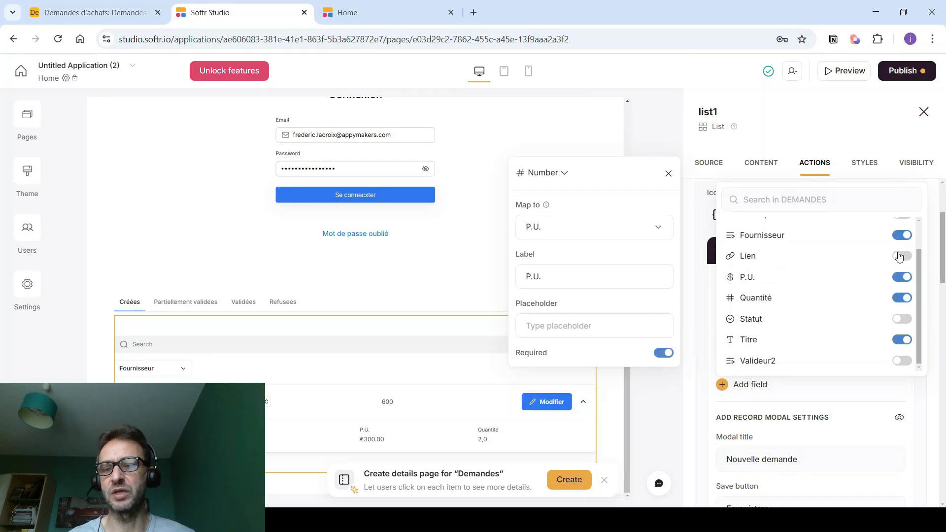
scroll(899, 256, up, 2)
click(901, 248)
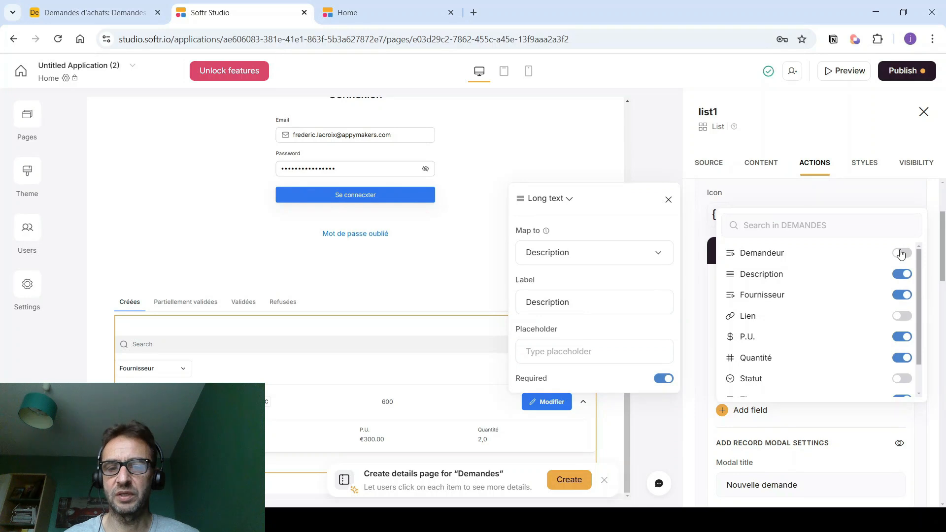
click(899, 317)
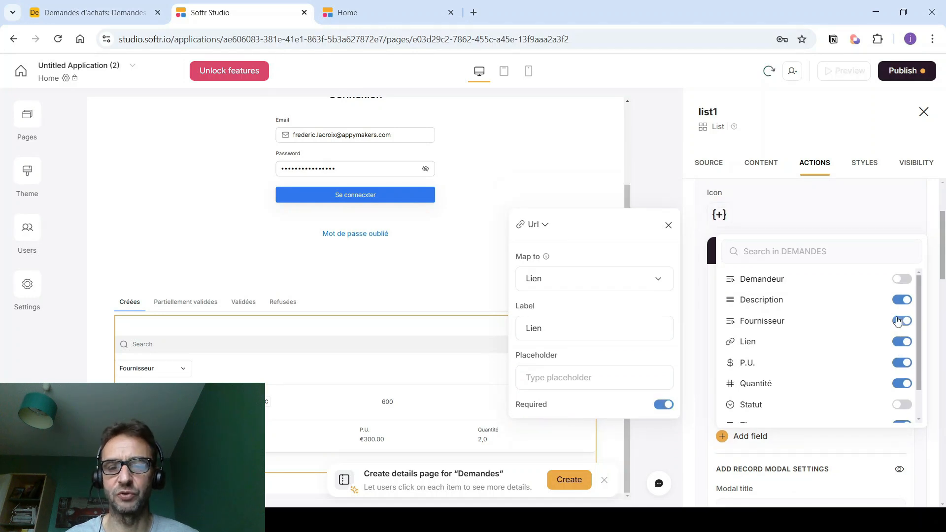
click(899, 282)
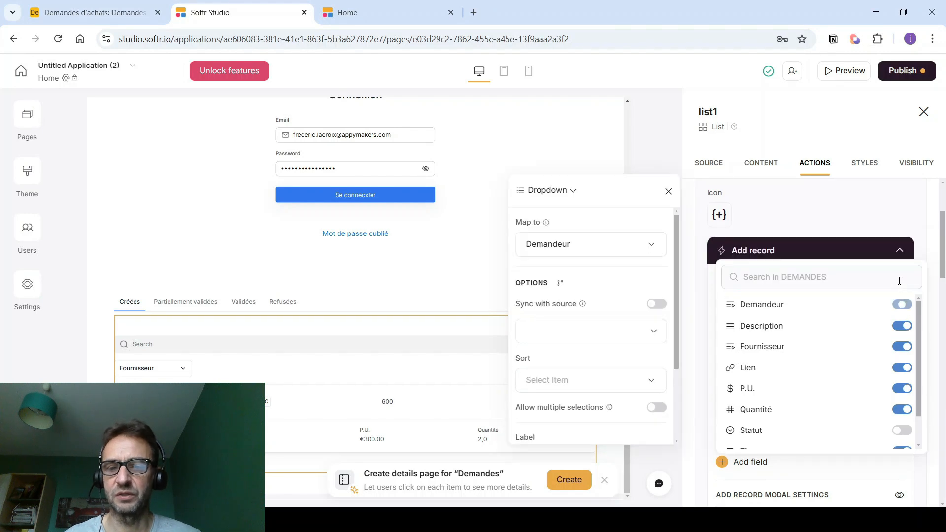
- Change Demandeur from Dropdown to Hidden, with its value set to Logged-in user > Record ID
click(572, 192)
scroll(566, 262, down, 4)
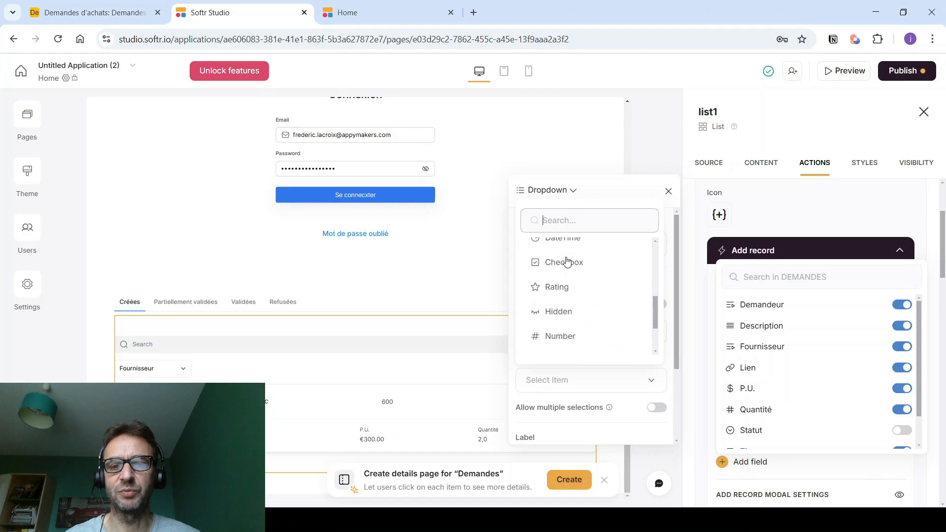
click(547, 312)
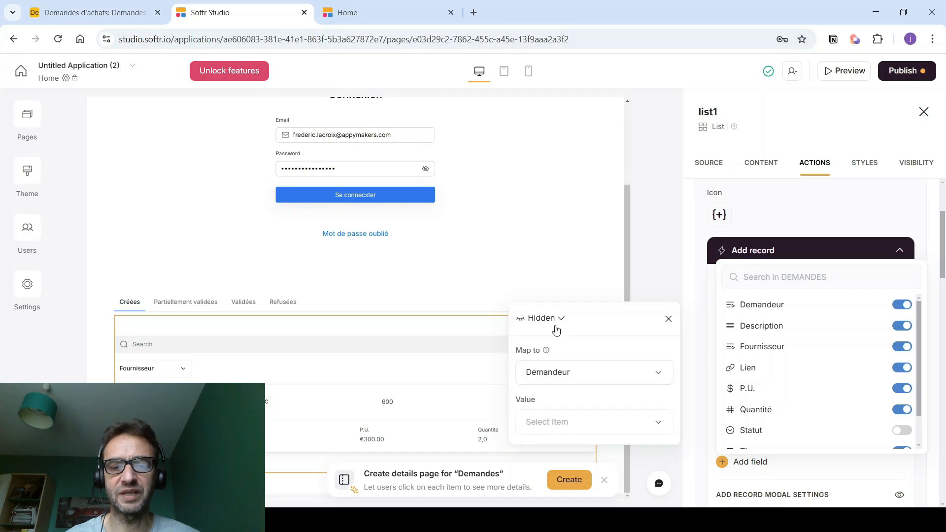
click(658, 428)
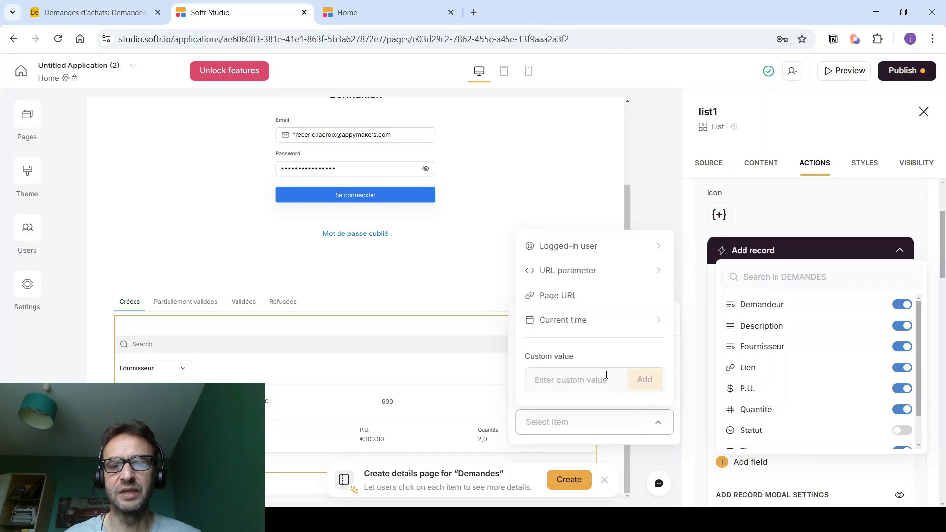
click(652, 252)
click(576, 279)
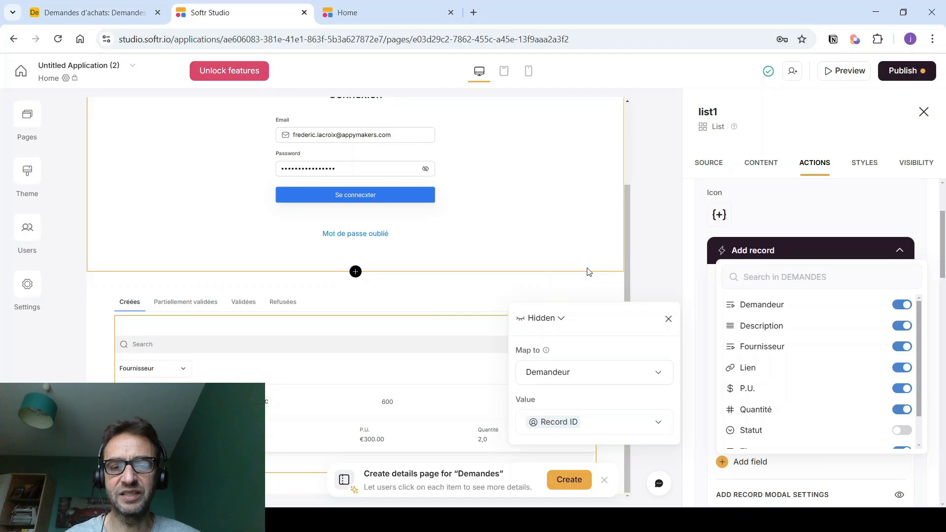
click(659, 245)
- Move Description right under Titre, make Lien optional, and publish the updates
scroll(767, 304, down, 1)
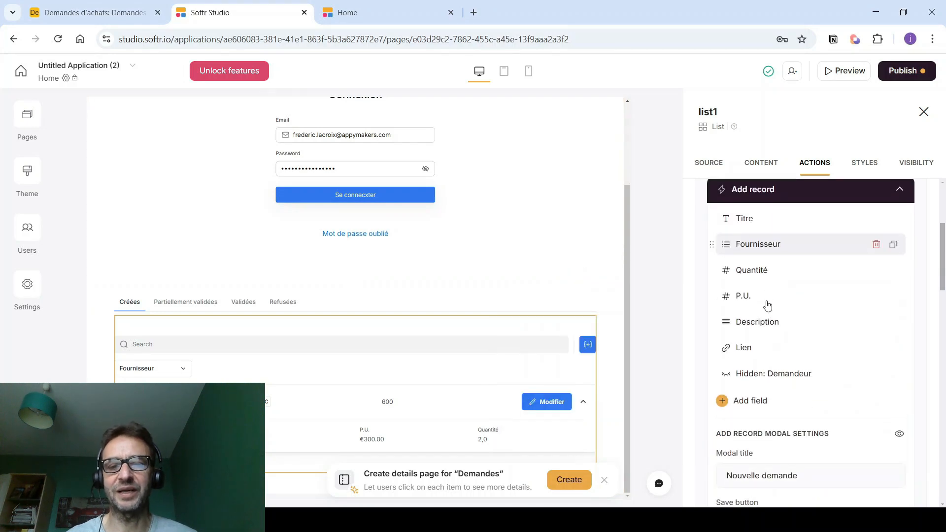
drag(712, 321, 712, 237)
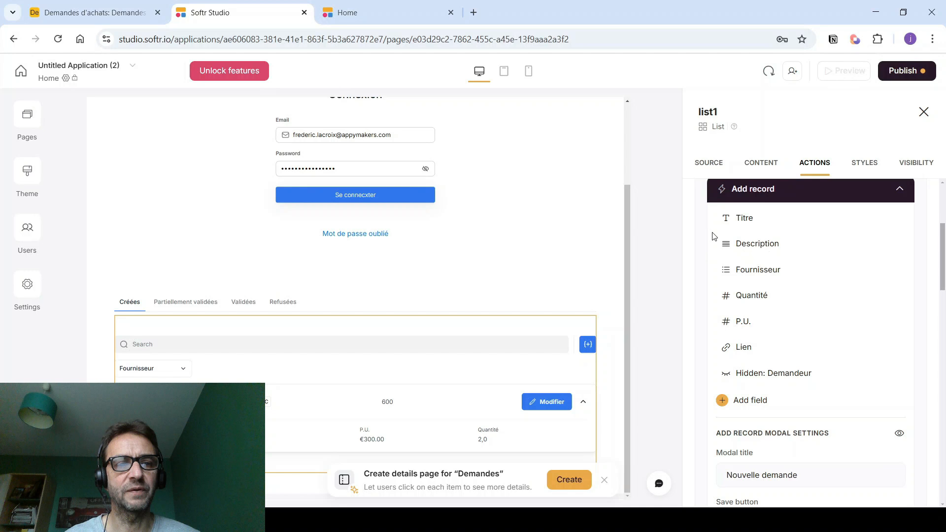
click(741, 352)
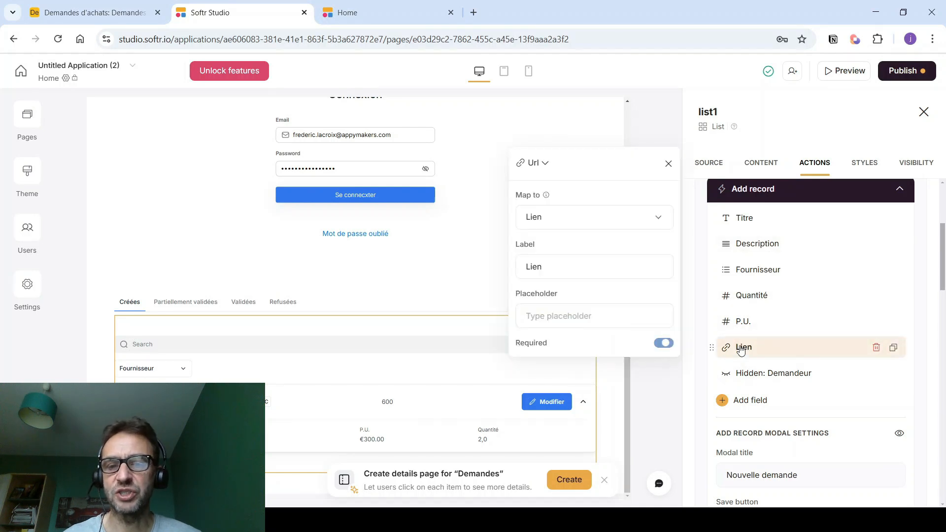
click(660, 345)
click(657, 388)
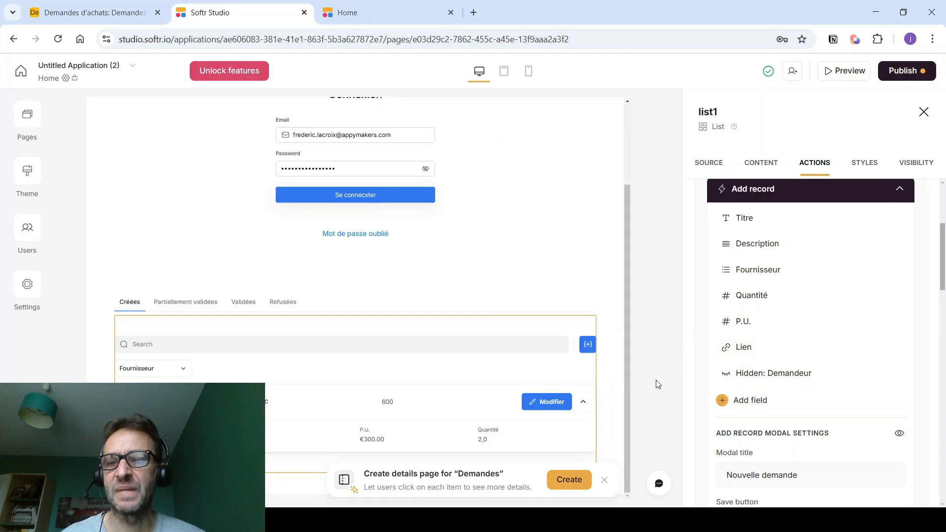
click(899, 71)
click(812, 250)
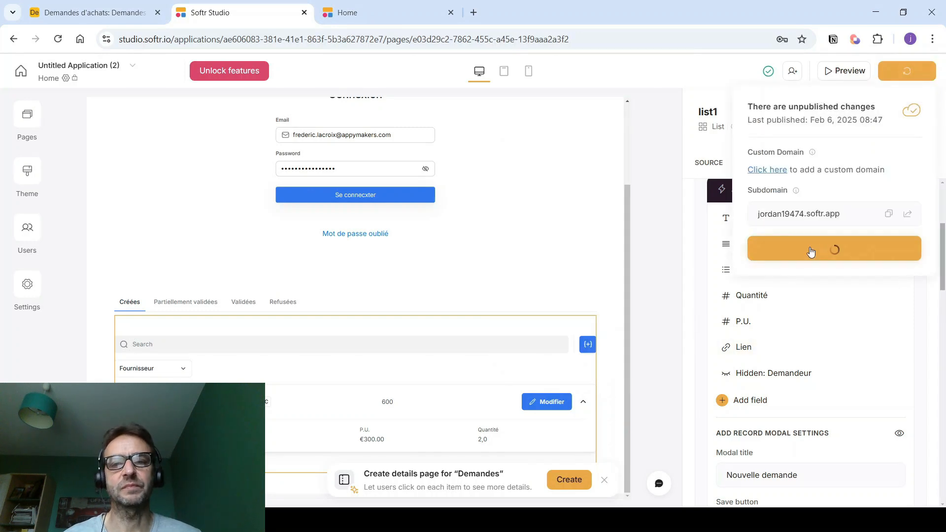
- Reload the published app to pick up the latest changes
click(406, 17)
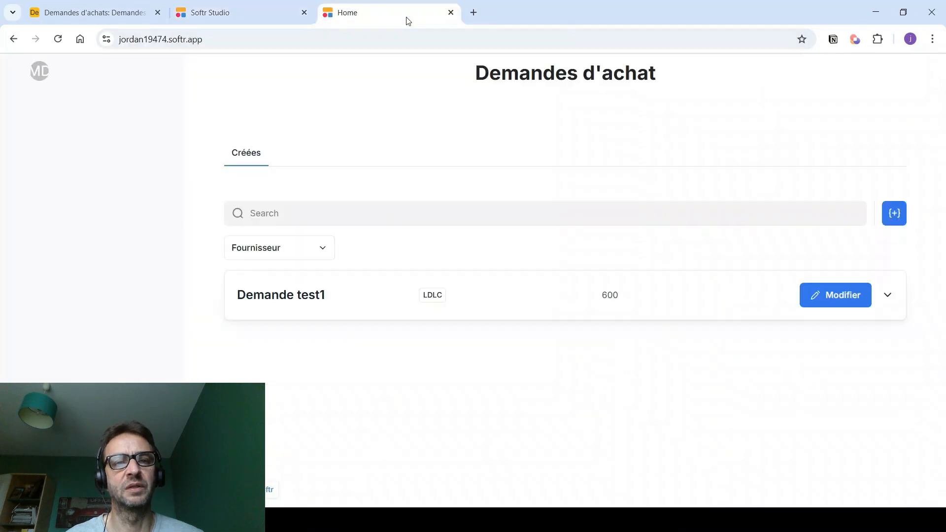
click(214, 39)
key(Return)
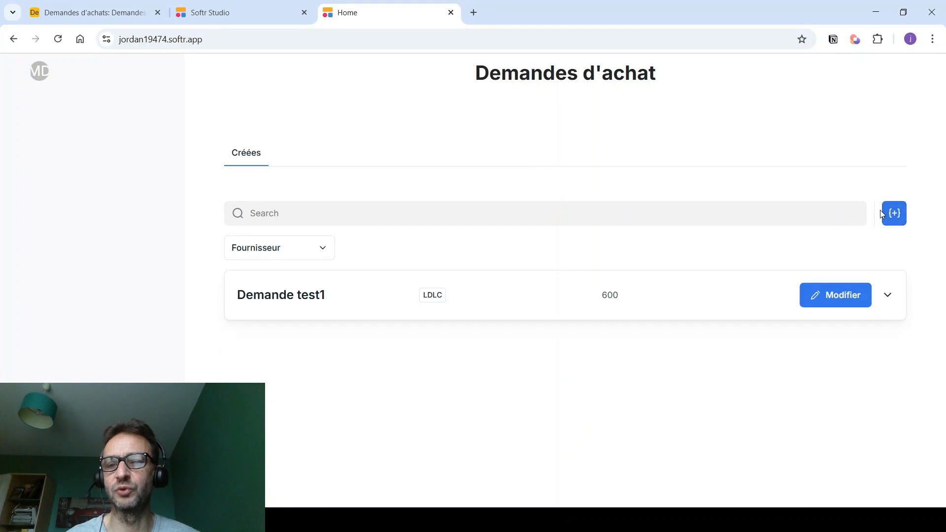
- Submit a Nouvelle demande for a Chaise from Bureau vallée, Quantité 1, P.U. 245
click(895, 215)
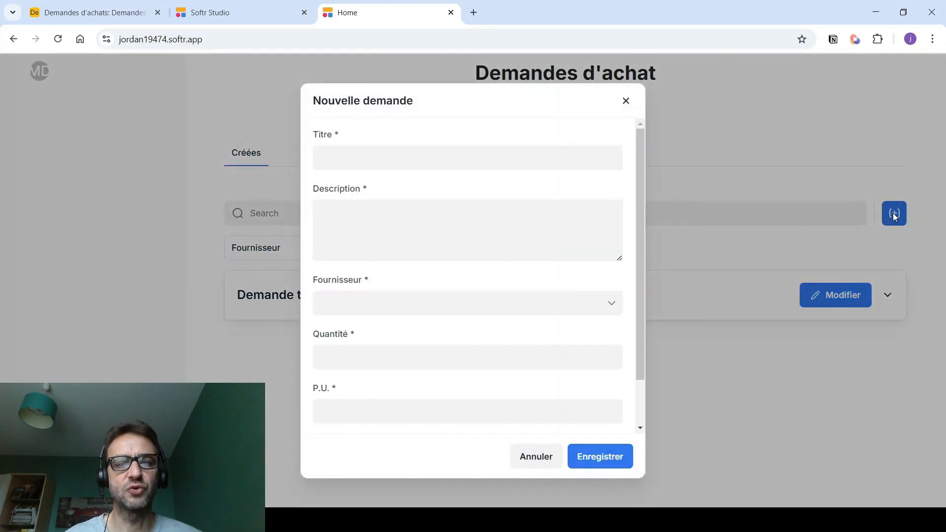
click(358, 150)
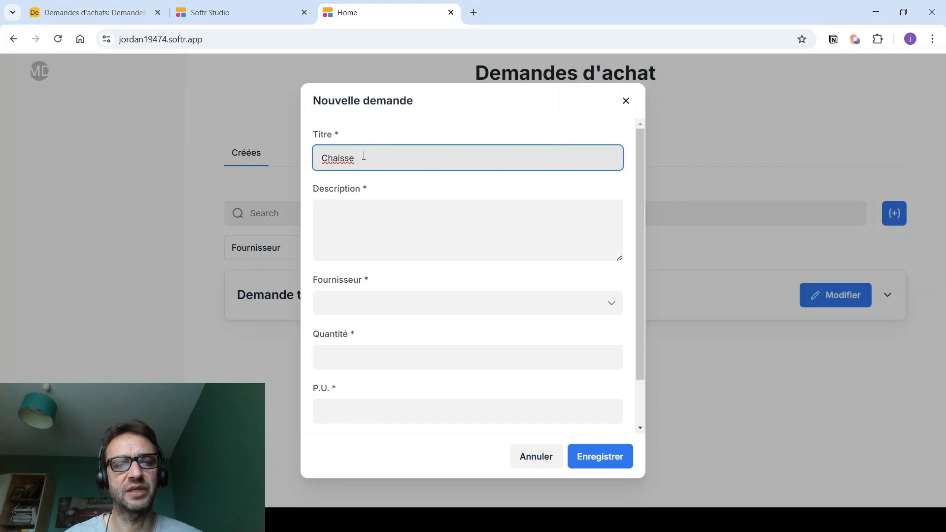
click(345, 205)
text(dsfsdfsdf)
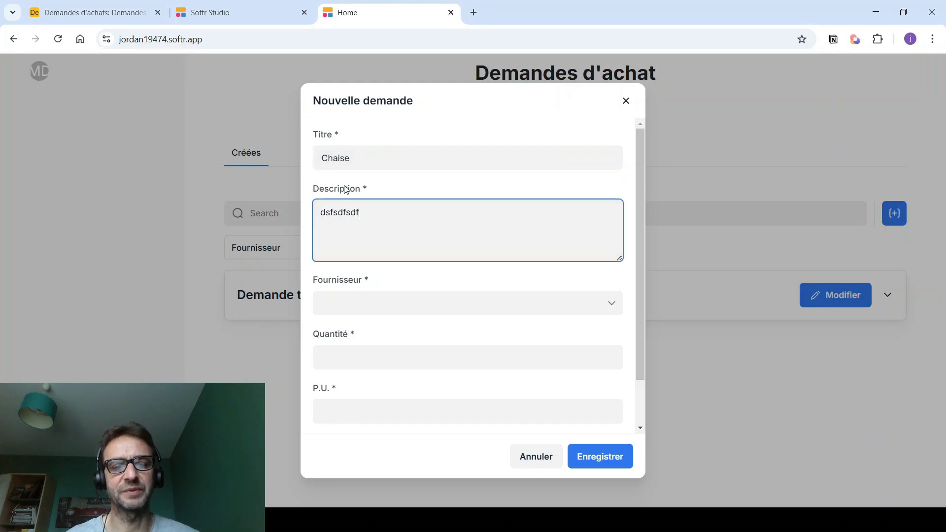
click(324, 303)
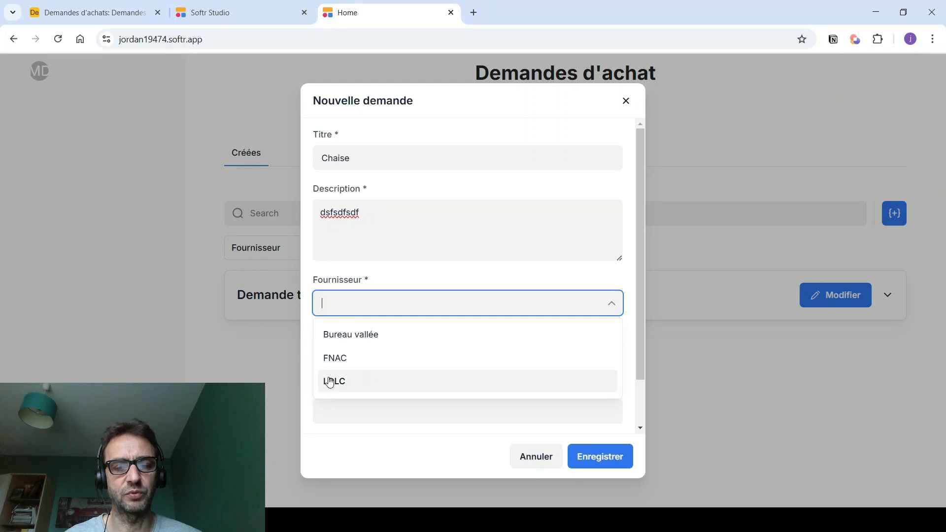
click(339, 344)
click(341, 365)
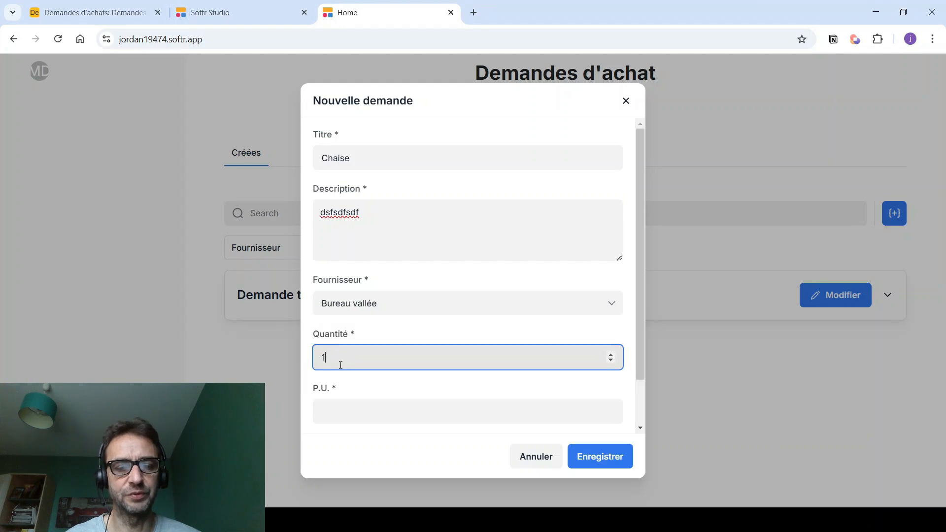
click(329, 413)
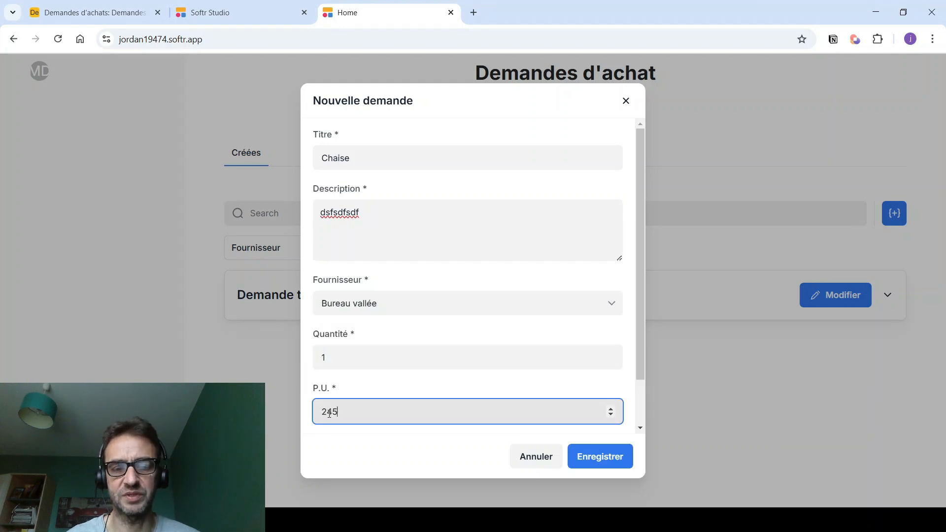
scroll(380, 387, down, 2)
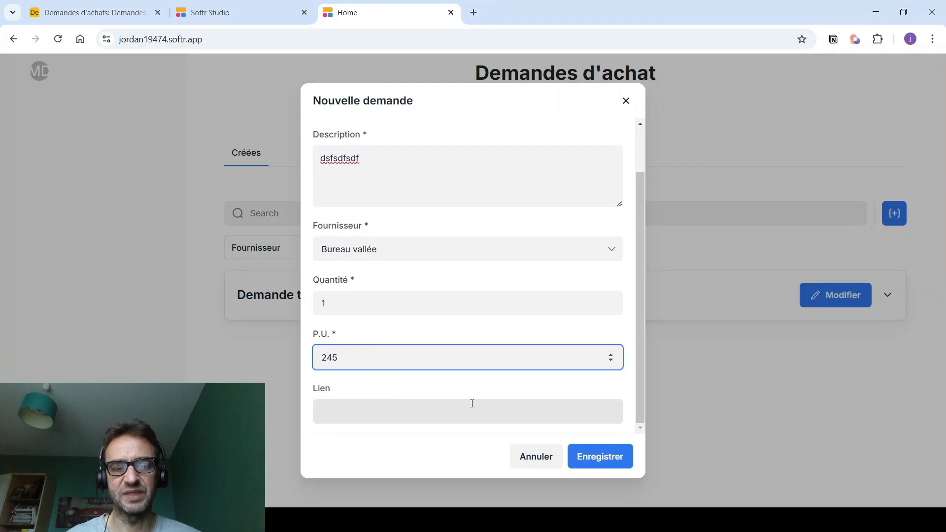
click(593, 454)
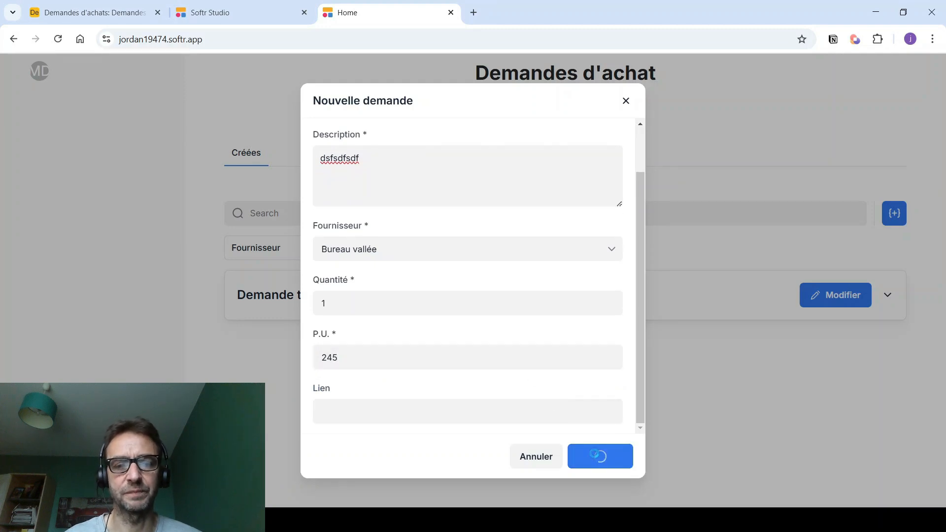
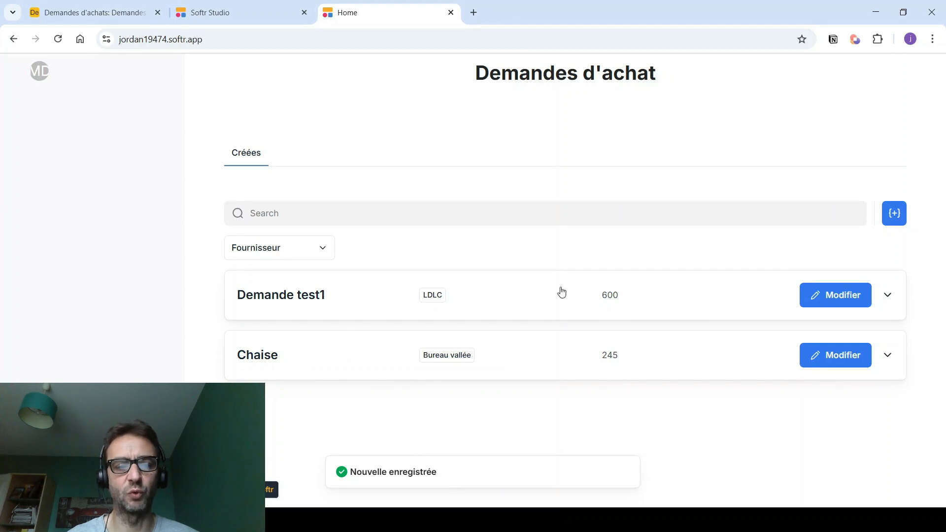
- Expand the Chaise request in the app, then bring up the Demandes d'achats base in Airtable
click(358, 364)
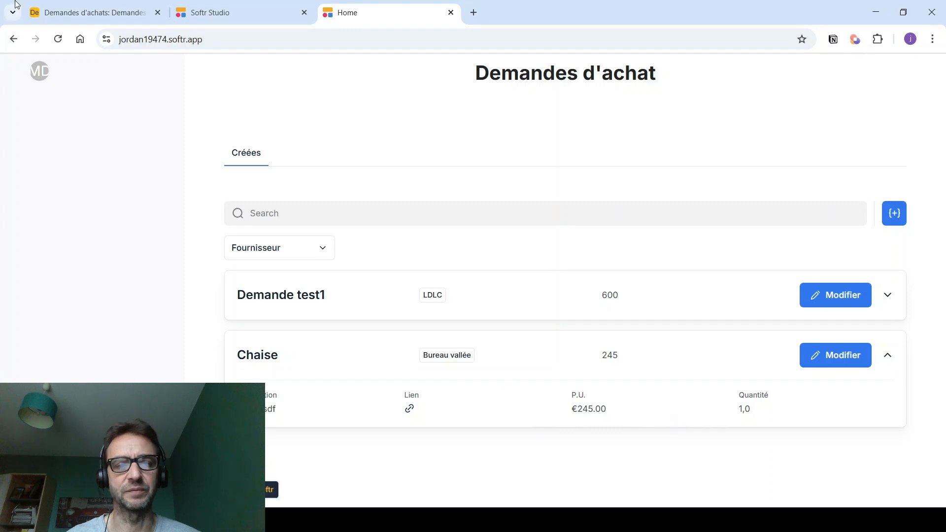
click(75, 12)
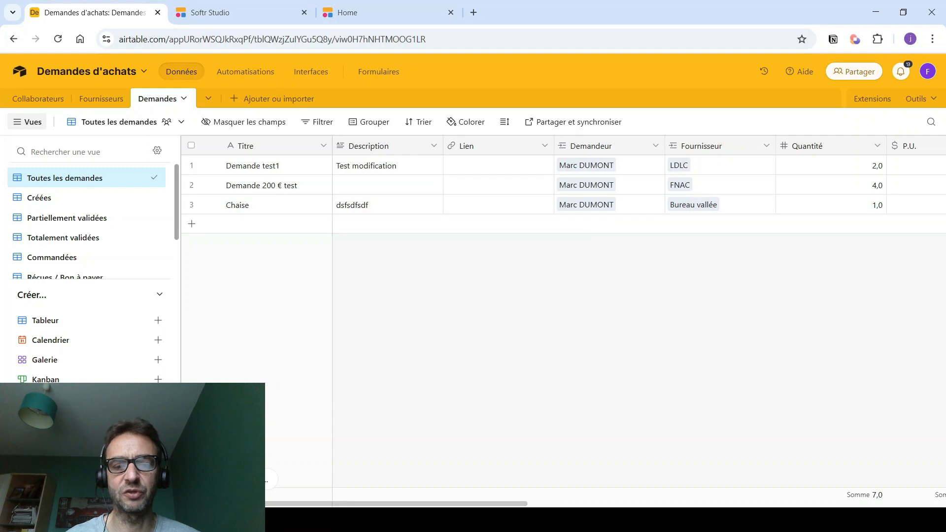
- Scroll the Demandes grid to the Statut and Validateur columns, then return to Softr Studio
drag(523, 505, 944, 485)
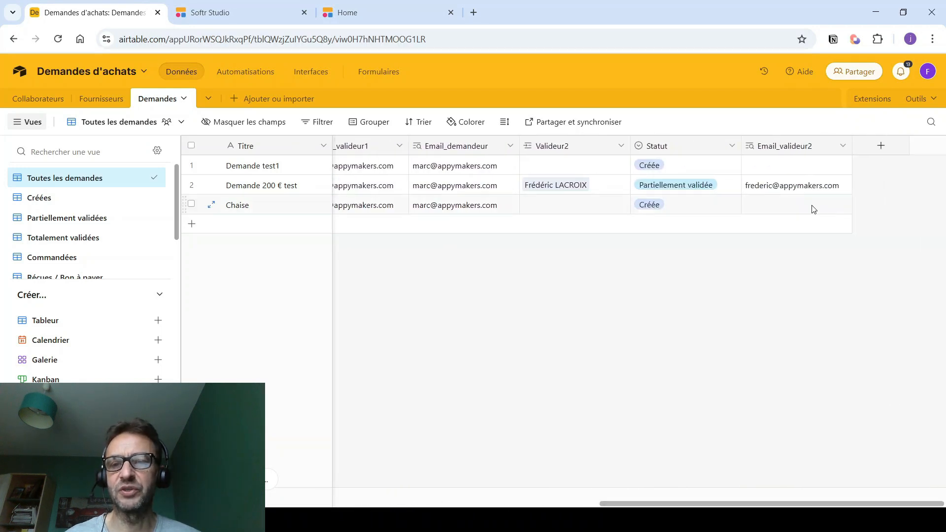
click(436, 520)
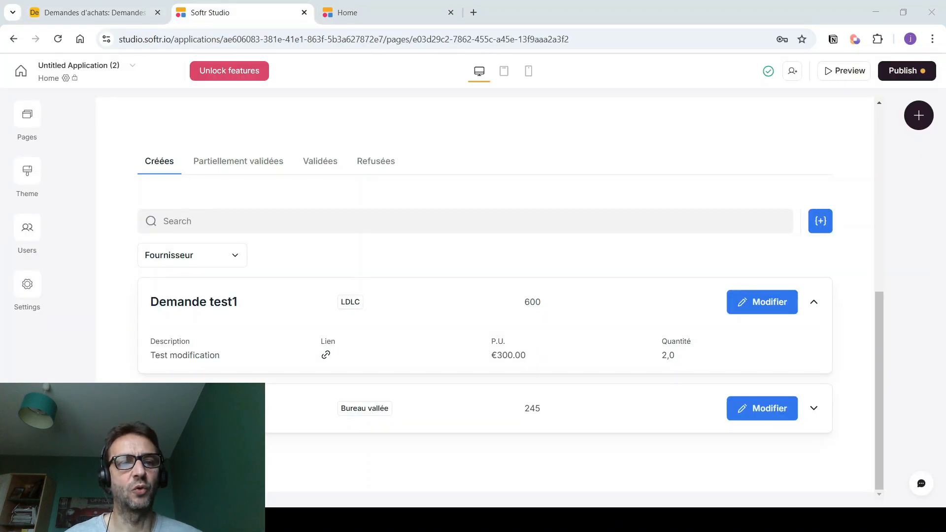
click(433, 520)
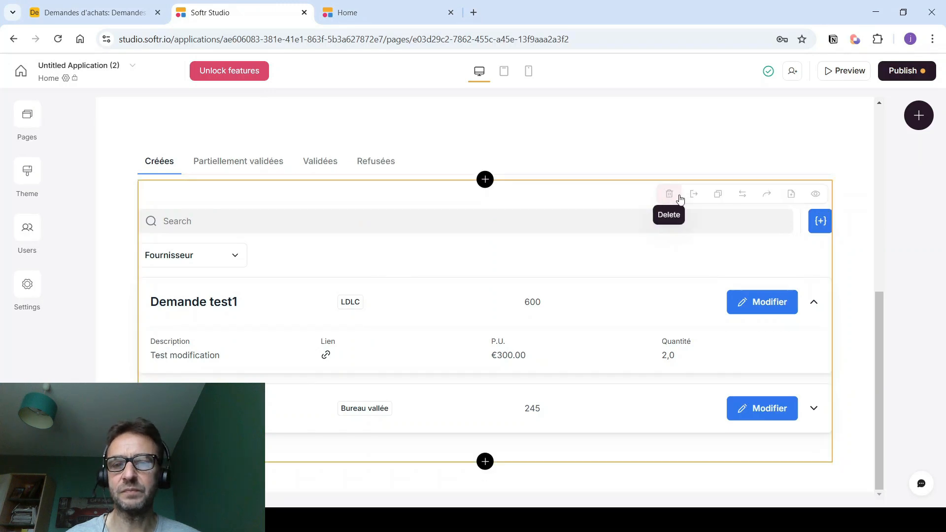
- Copy the requests list into the Partiellement validées tab, using the Partiellement validées view
click(717, 197)
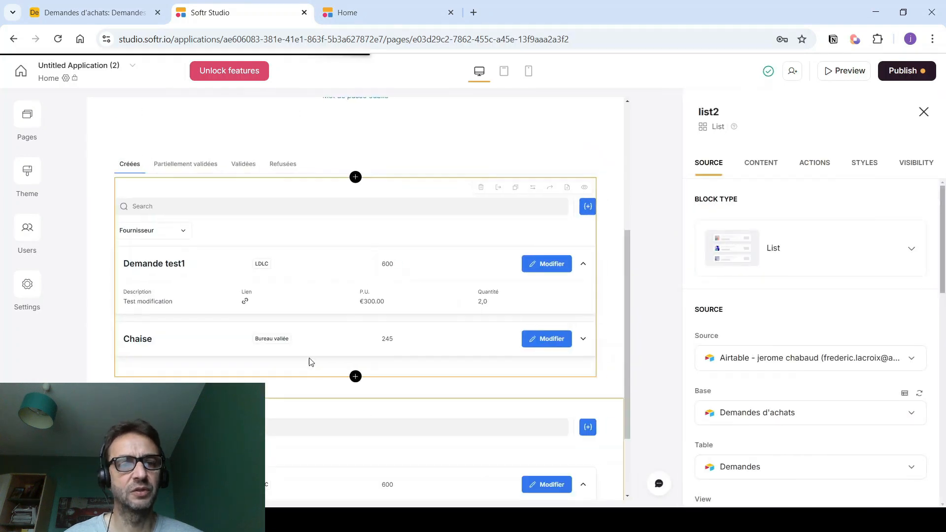
scroll(311, 362, down, 1)
click(527, 365)
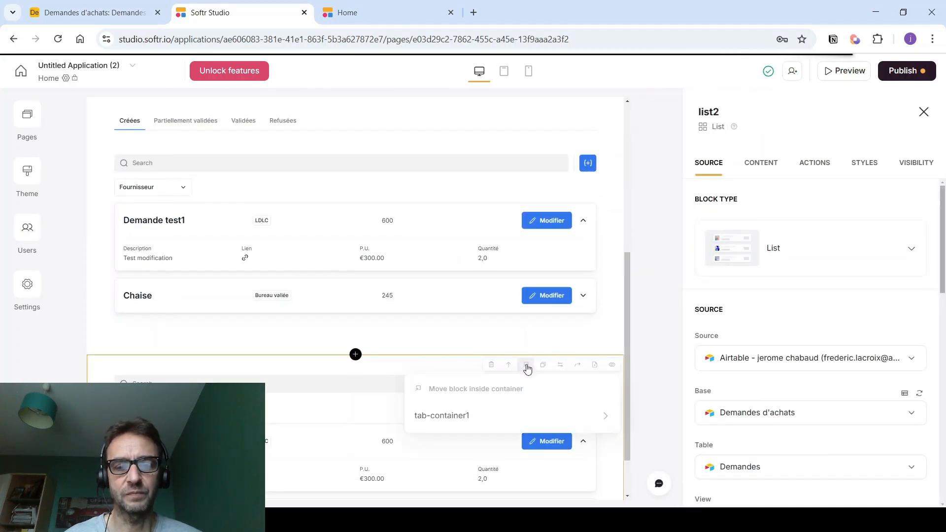
click(499, 416)
click(460, 451)
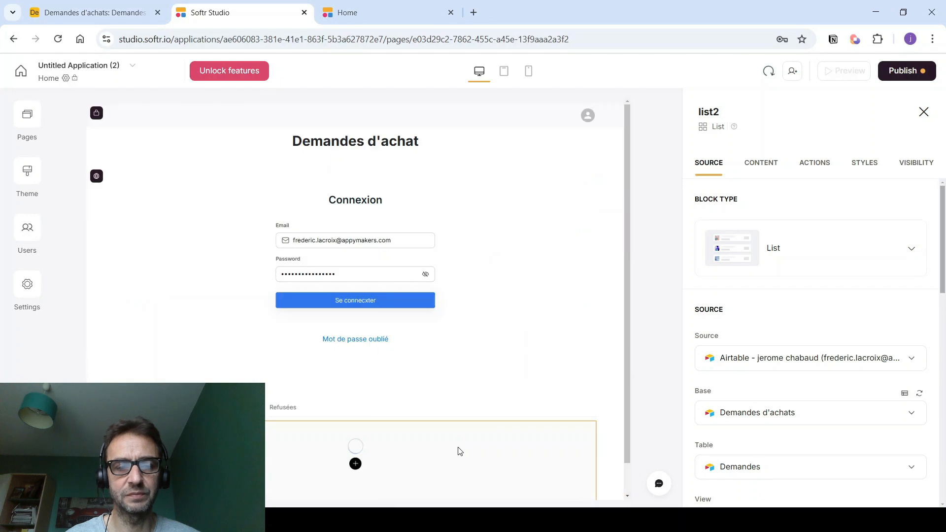
scroll(353, 320, down, 3)
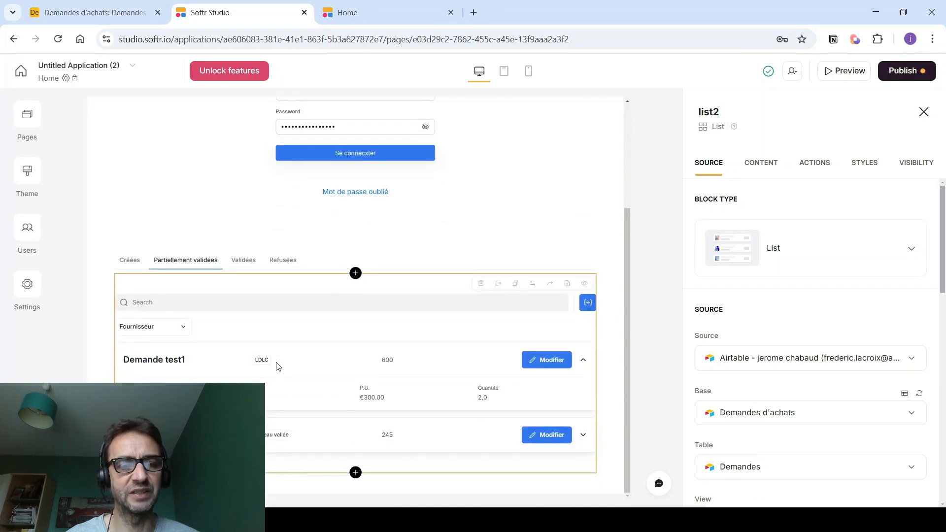
scroll(724, 338, down, 3)
click(728, 397)
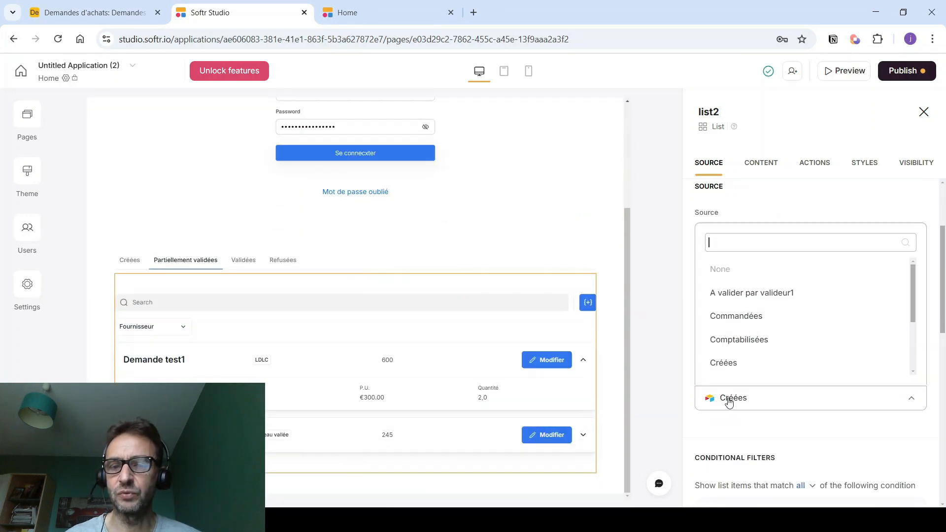
scroll(749, 330, down, 3)
click(747, 328)
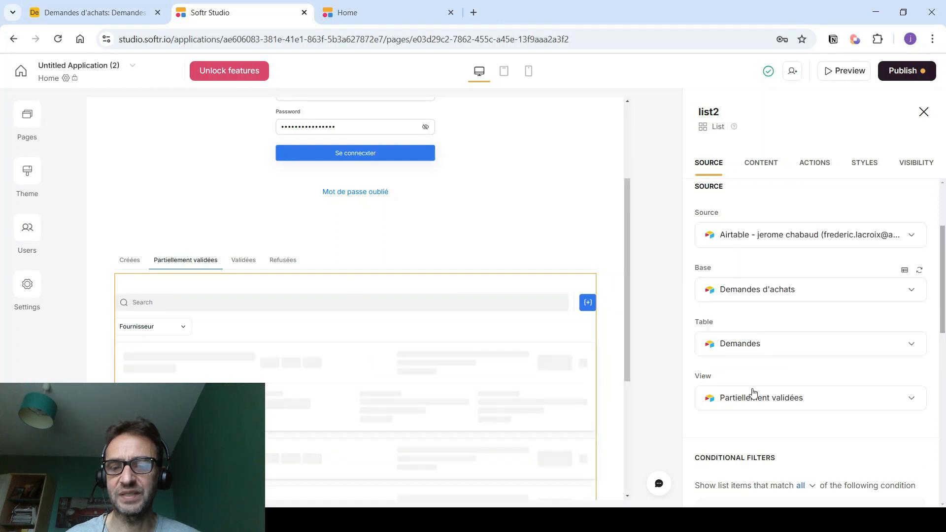
scroll(747, 400, down, 3)
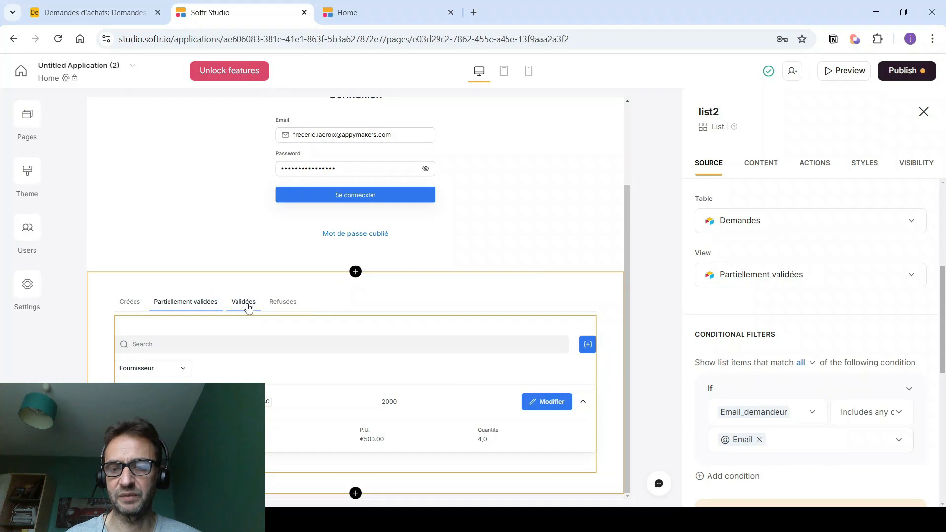
- Remove the Add record and Modifier buttons from this list, then duplicate it
click(814, 170)
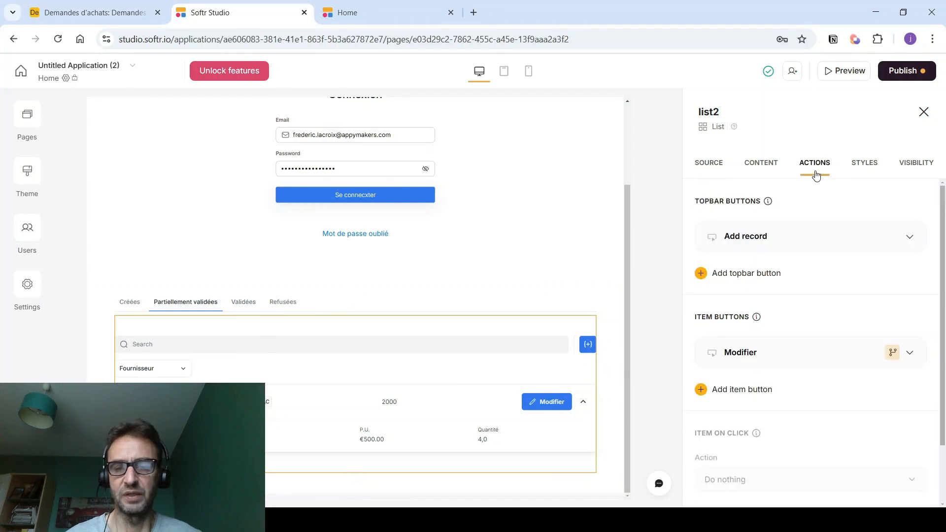
click(873, 237)
click(815, 285)
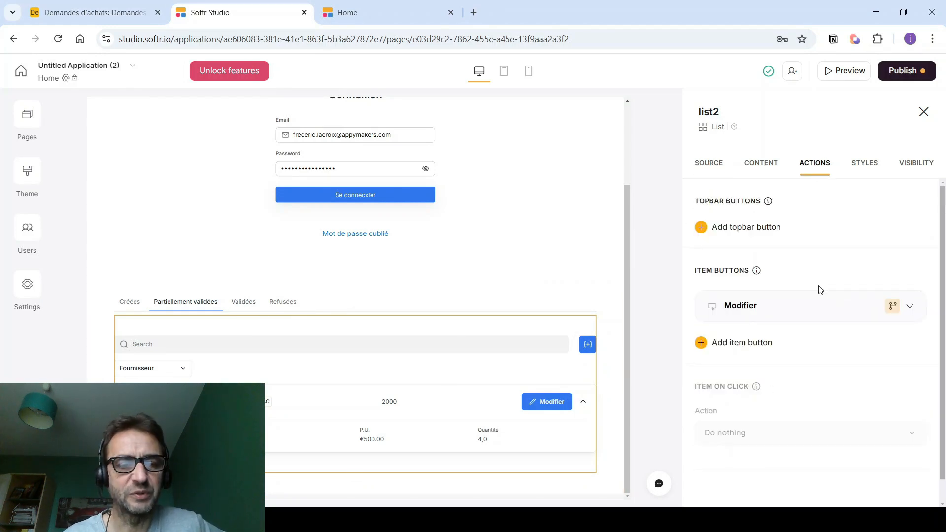
click(875, 309)
click(827, 354)
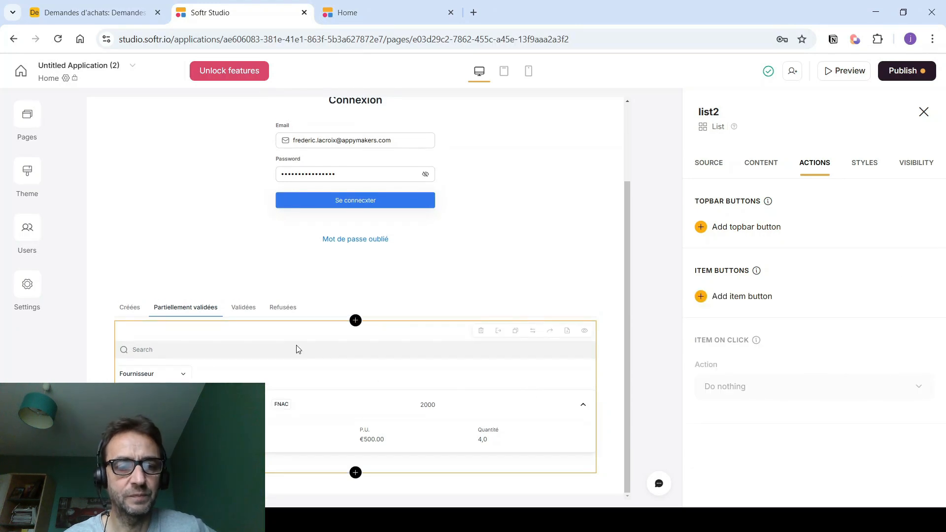
click(516, 334)
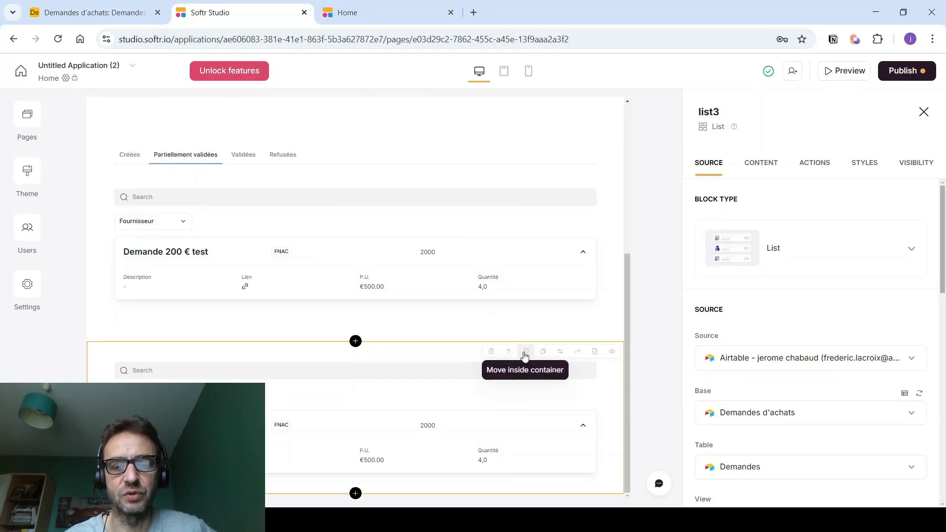
- Move the copied list into the Validées tab and set its view to Totalement validées
click(525, 355)
click(467, 401)
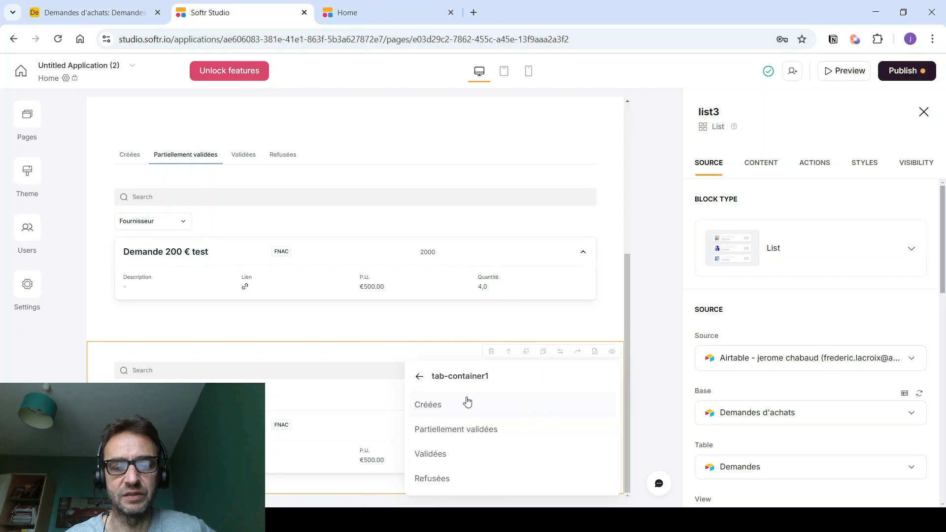
click(449, 457)
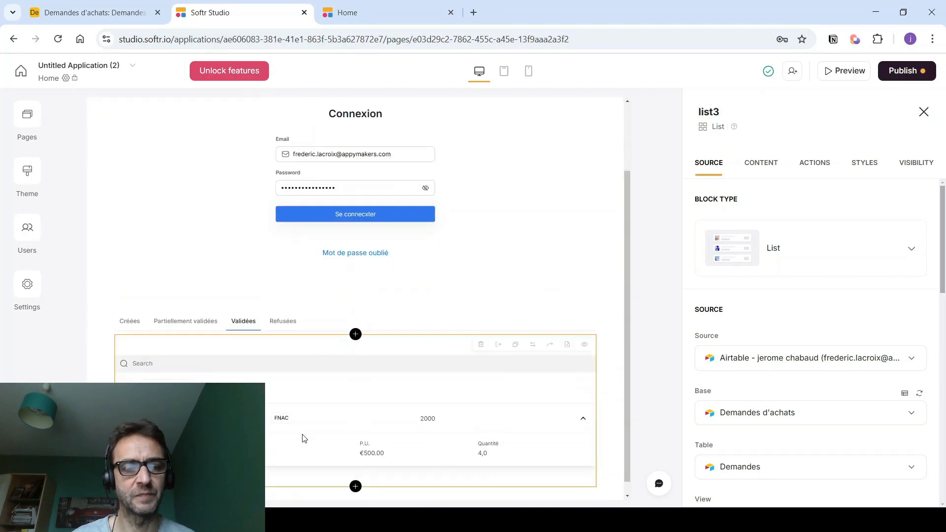
scroll(673, 381, down, 3)
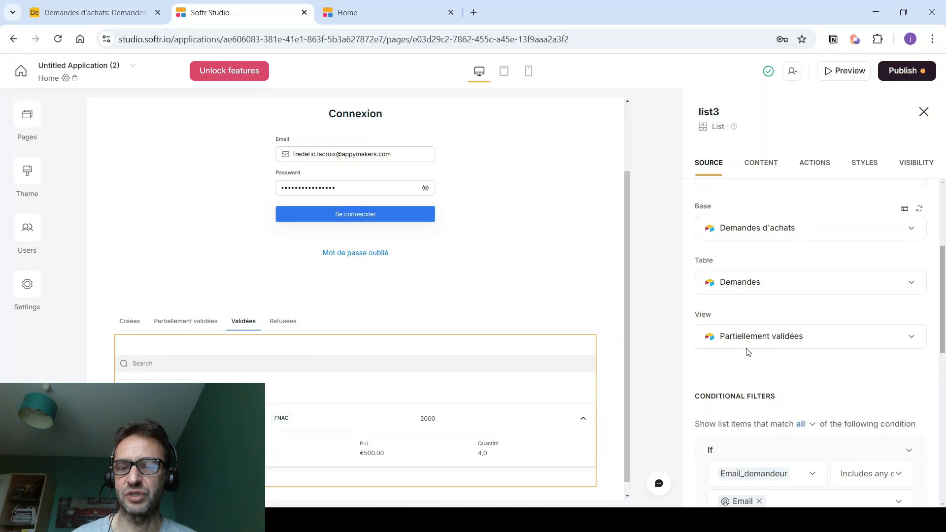
click(747, 340)
scroll(755, 418, down, 2)
scroll(754, 451, down, 1)
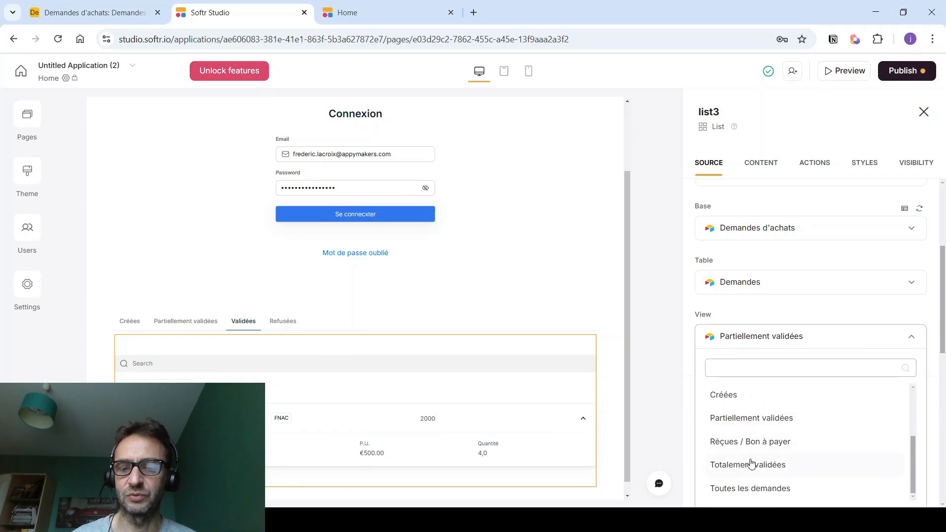
click(750, 463)
scroll(791, 447, down, 3)
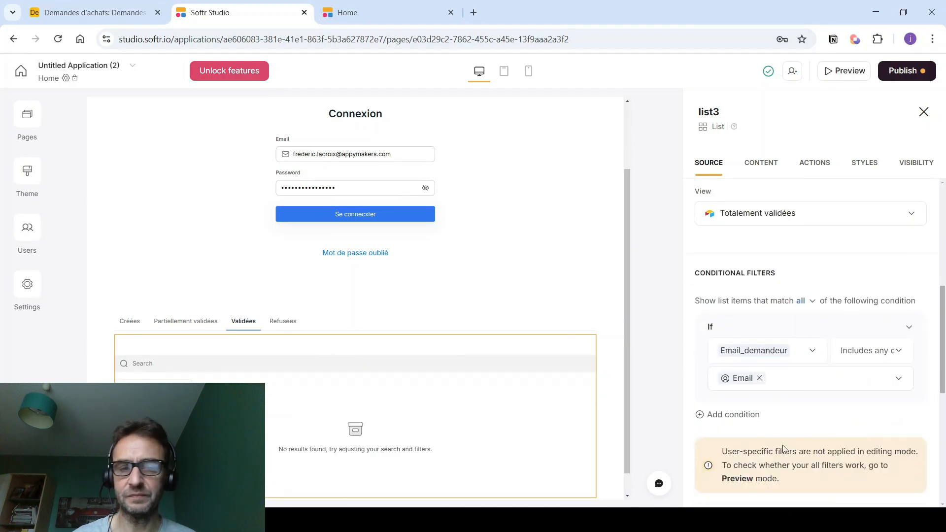
scroll(281, 365, down, 1)
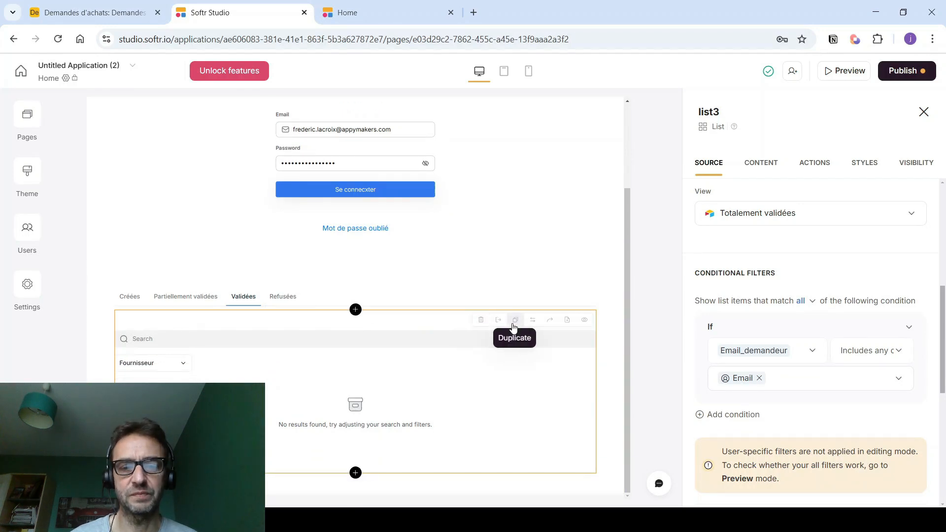
- Duplicate the Validées list into the Refusées tab, leaving the Totalement validées view
click(514, 327)
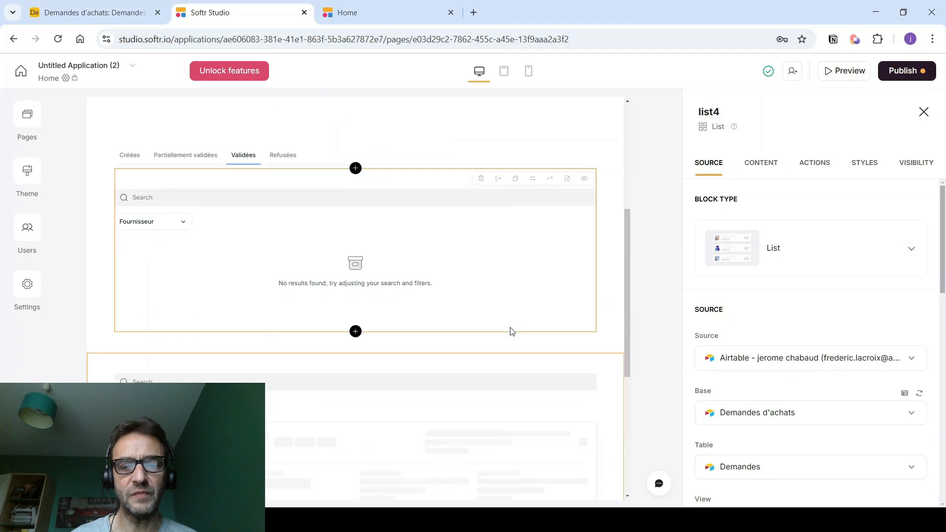
click(525, 341)
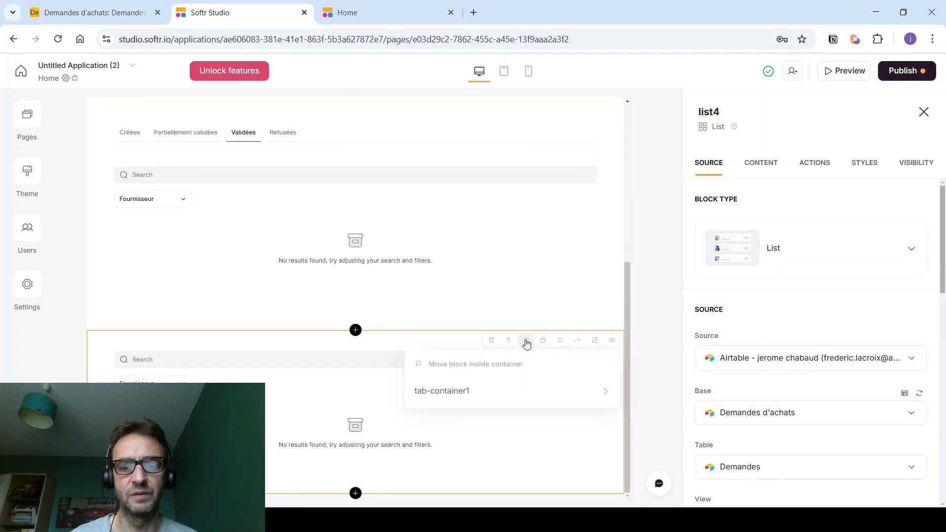
click(515, 399)
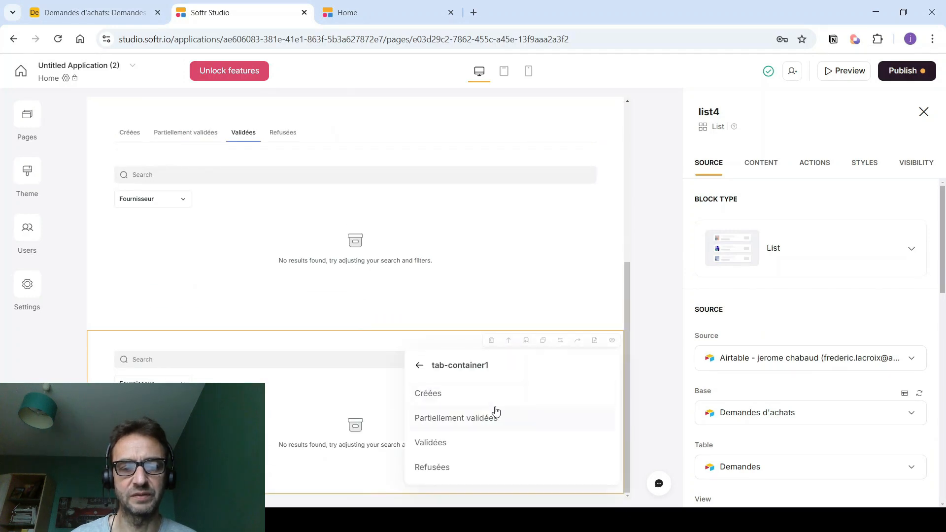
click(436, 467)
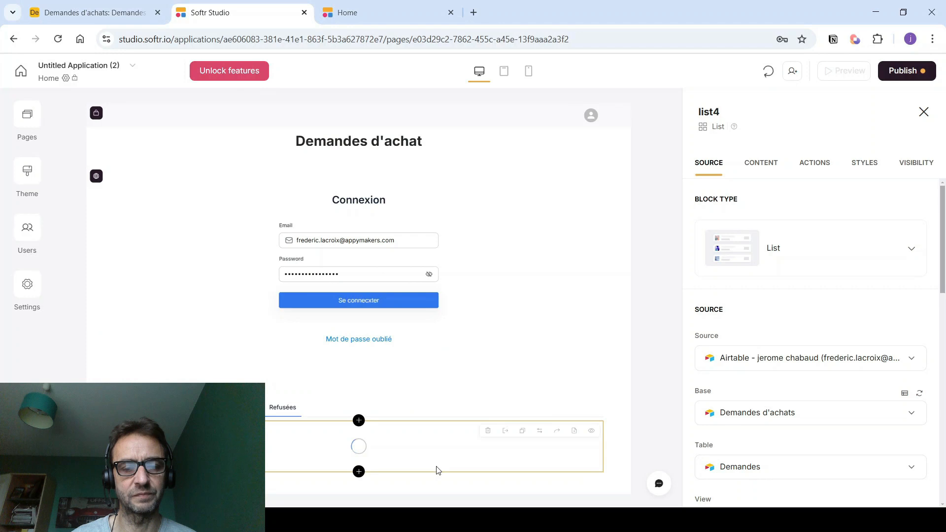
scroll(738, 353, down, 4)
click(737, 334)
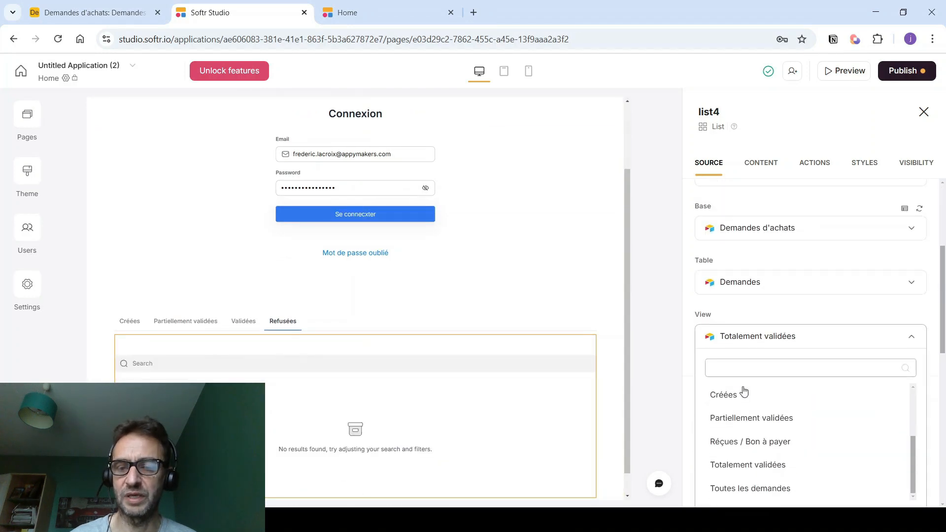
click(667, 355)
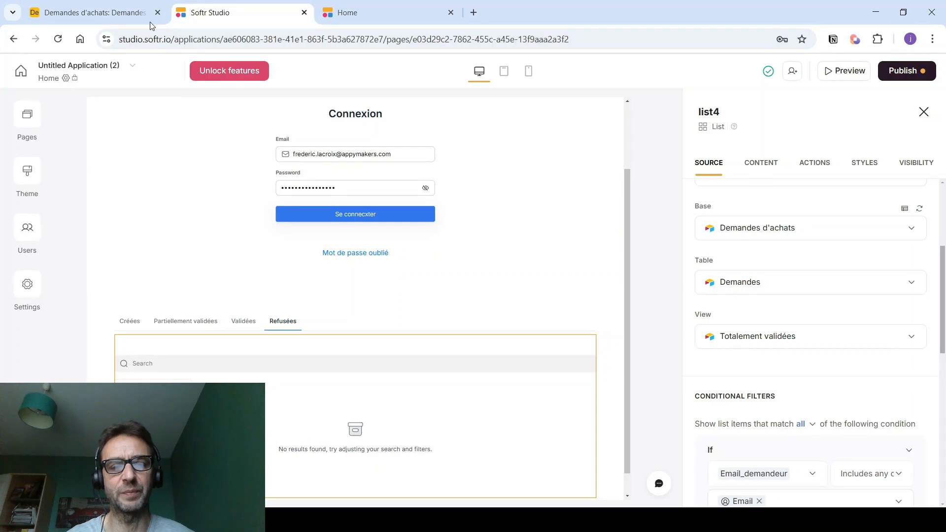
- Add a 'Refusée' option to the Statut field in Airtable
click(119, 15)
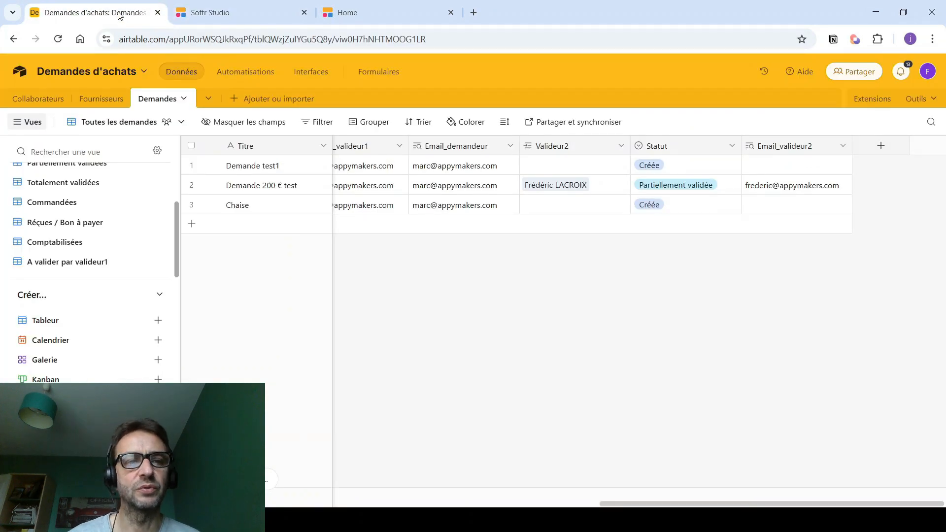
right_click(701, 148)
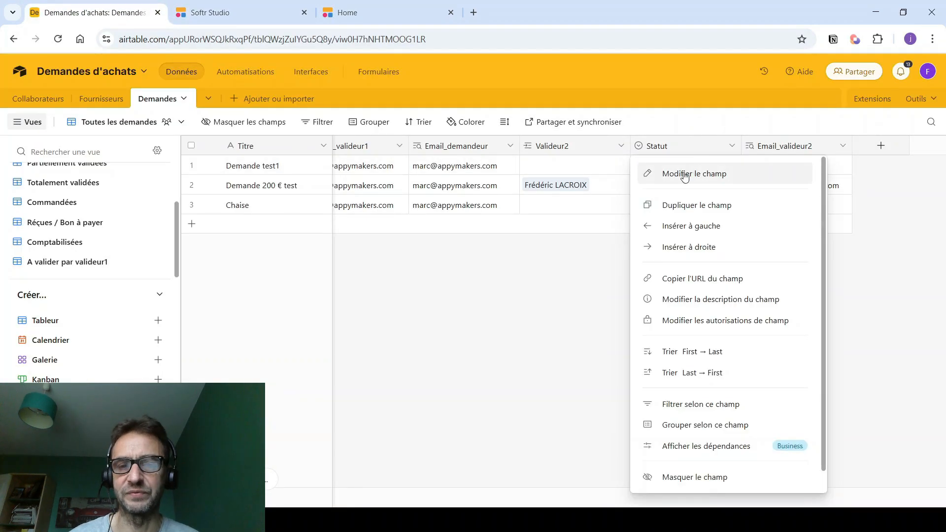
click(684, 176)
scroll(507, 364, down, 1)
click(455, 351)
text(Refusée)
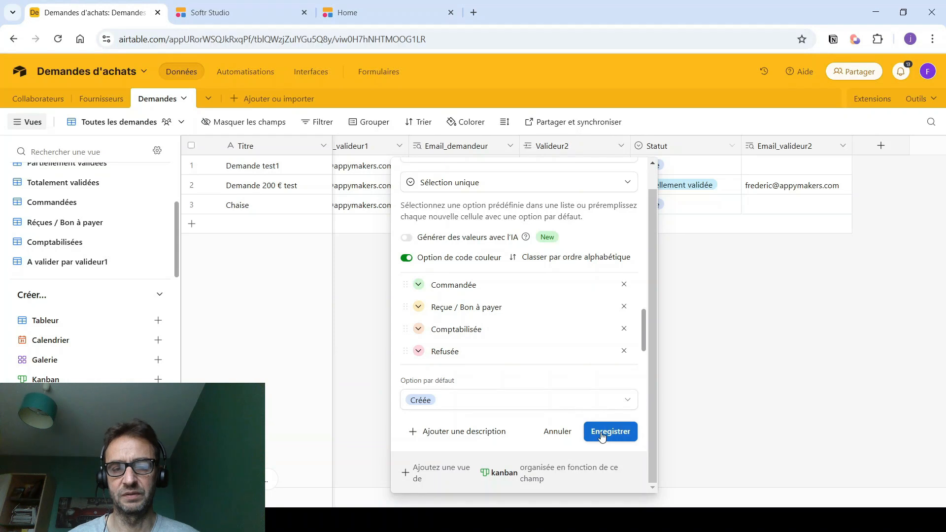
click(602, 437)
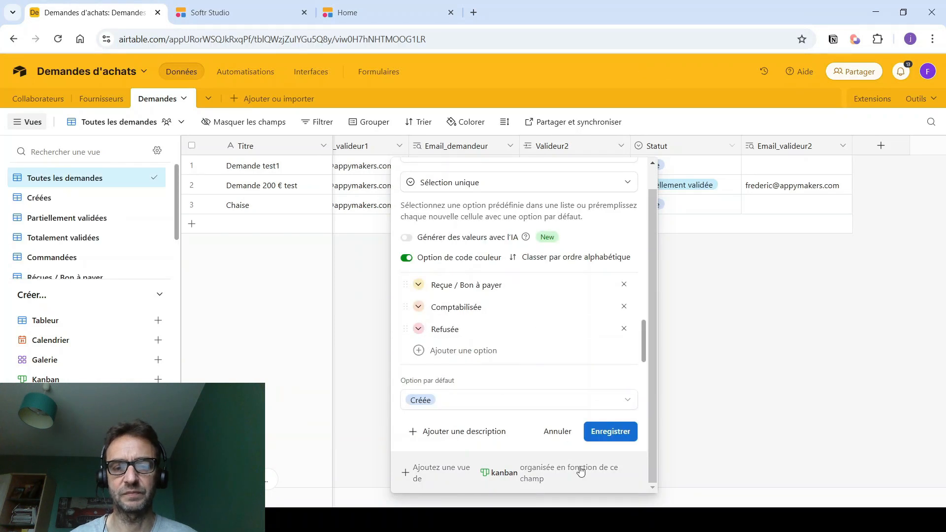
click(769, 378)
- Create a long-text field named 'Motif de refus' in the Demandes table
scroll(159, 211, down, 3)
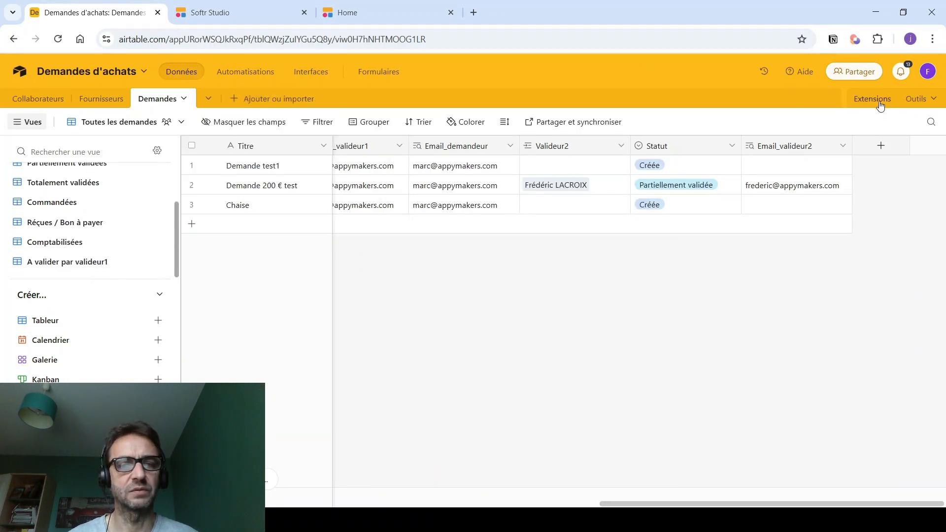
click(881, 146)
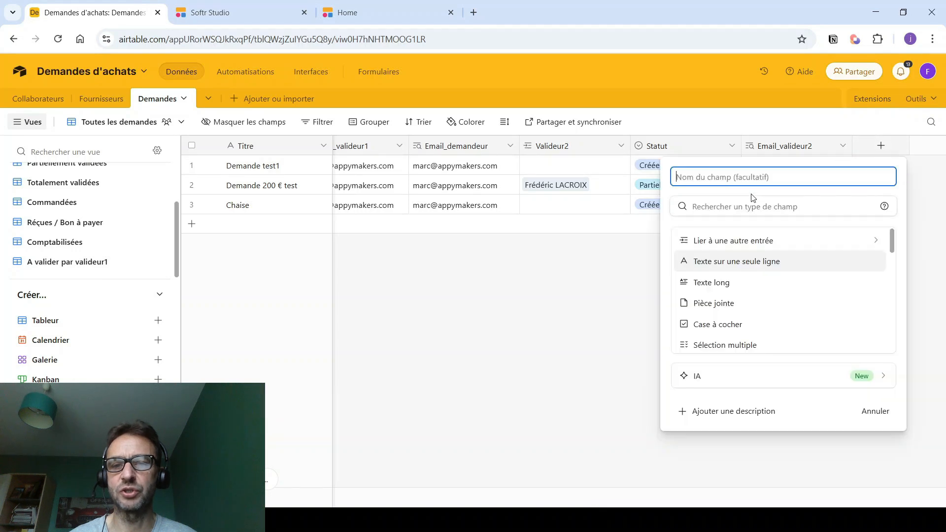
text(Motif de refus)
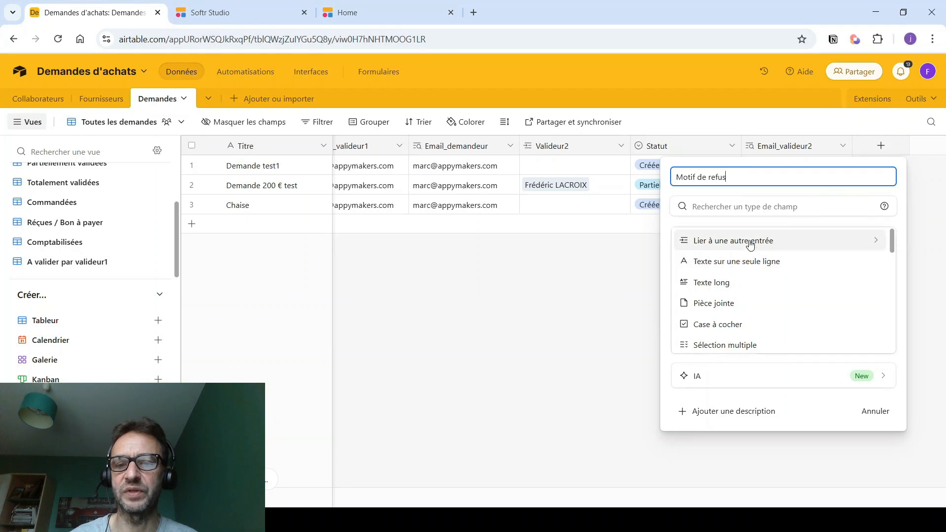
click(739, 285)
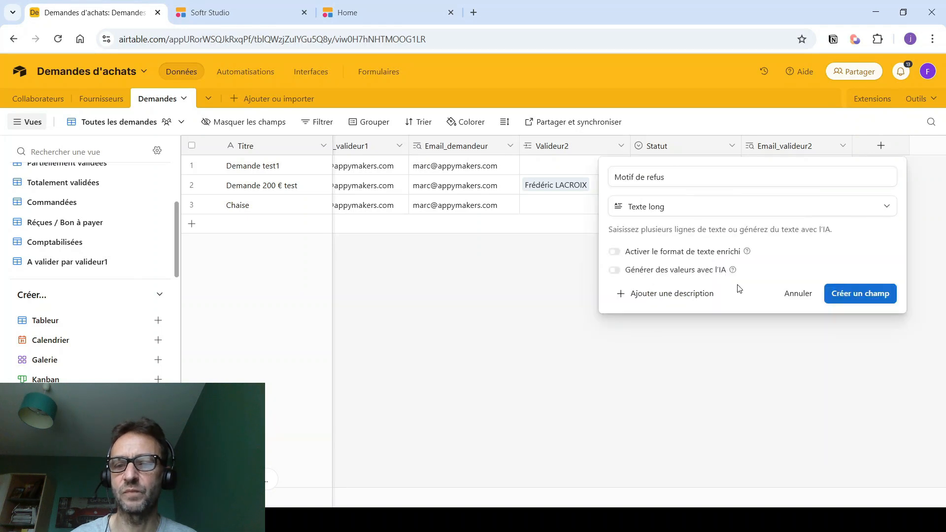
click(868, 296)
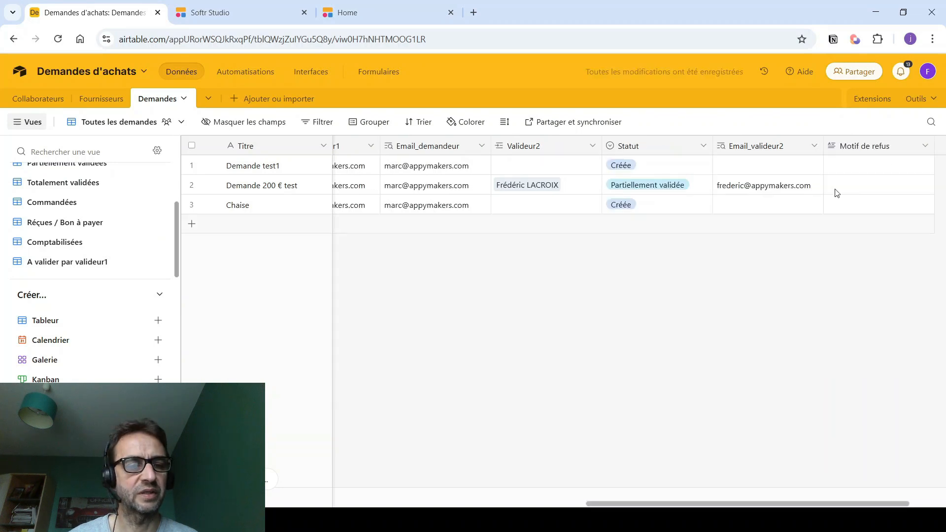
- Create a new grid view named 'Refusées' for the Demandes table
click(69, 325)
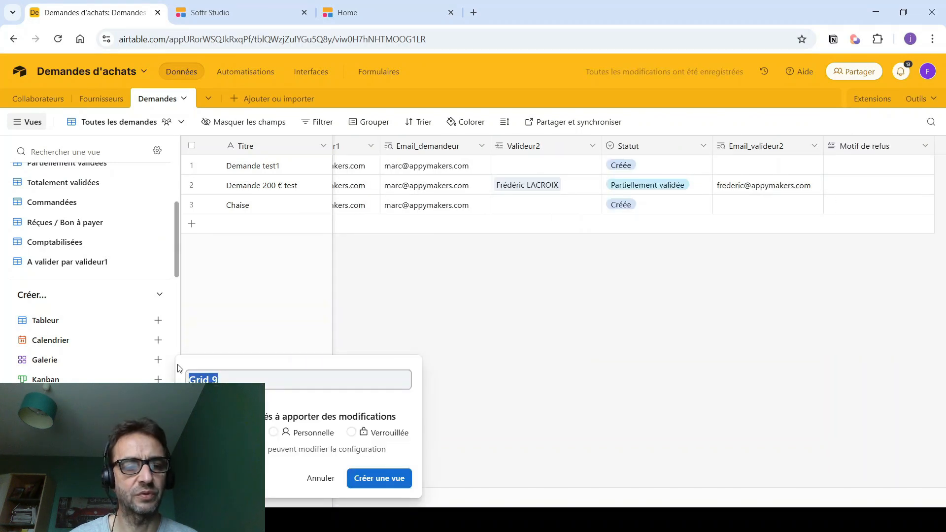
text(Refusées)
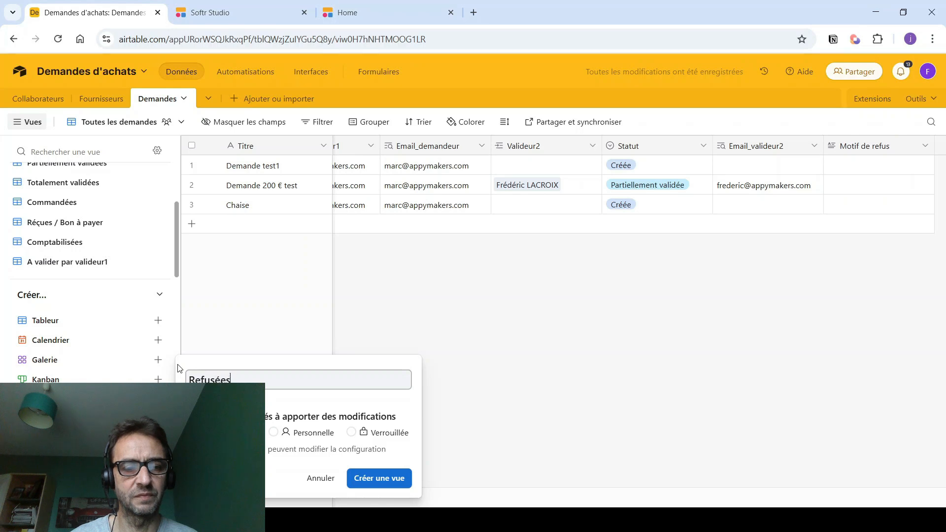
click(367, 482)
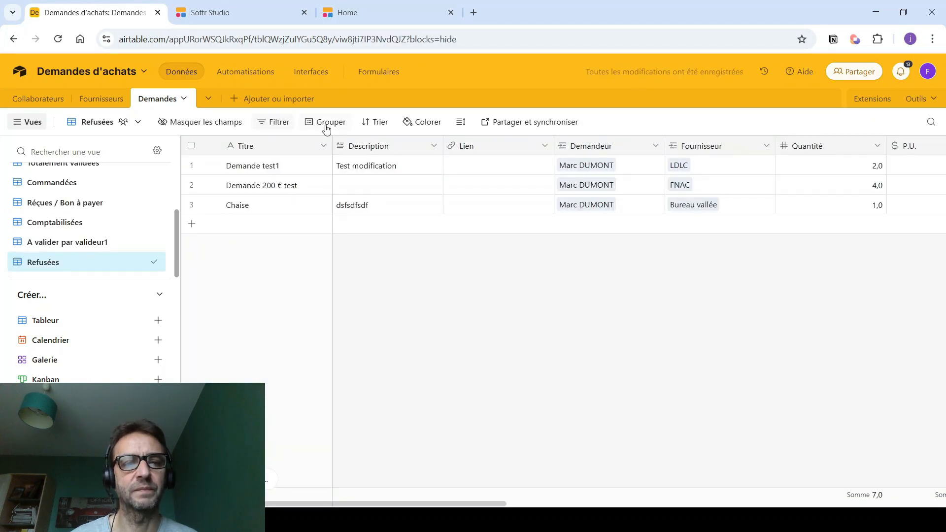
- Filter the Refusées view to requests where Statut is Refusée
click(275, 123)
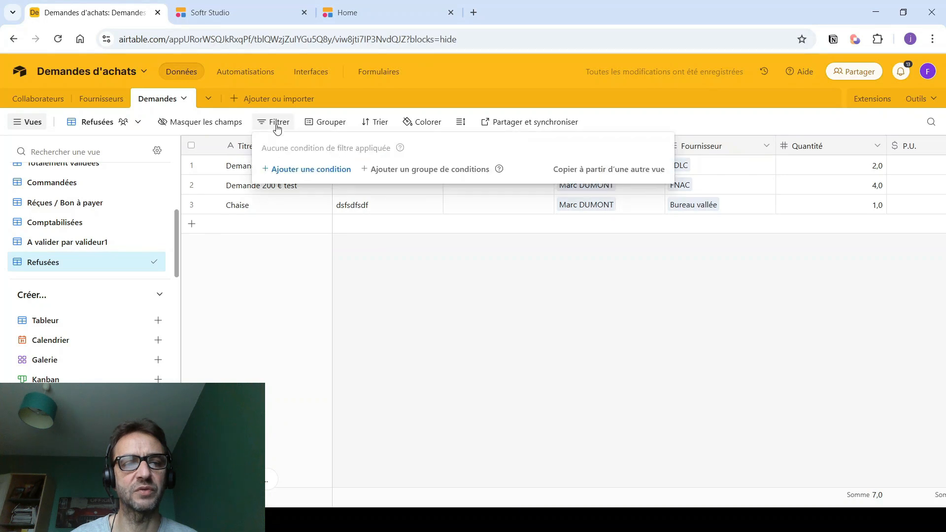
click(295, 175)
click(323, 169)
scroll(353, 247, down, 5)
scroll(345, 261, down, 2)
click(333, 290)
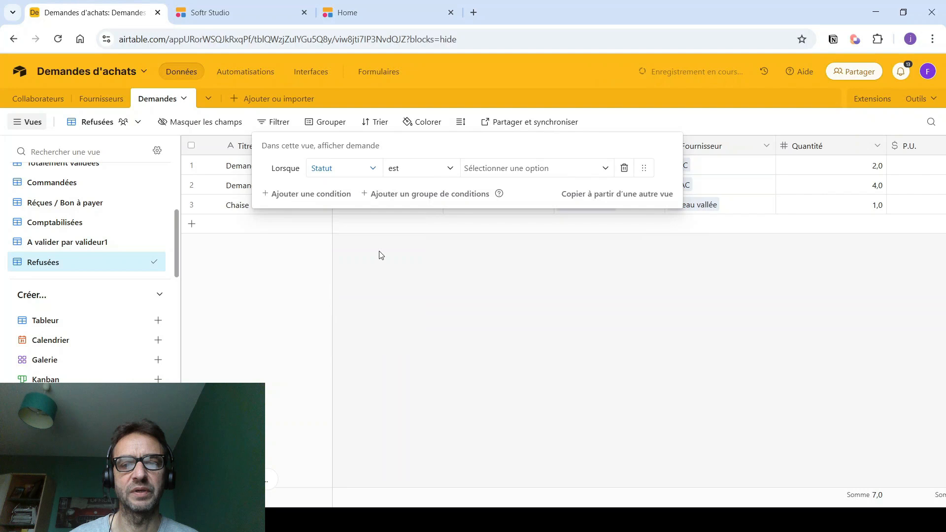
click(486, 167)
scroll(494, 305, down, 2)
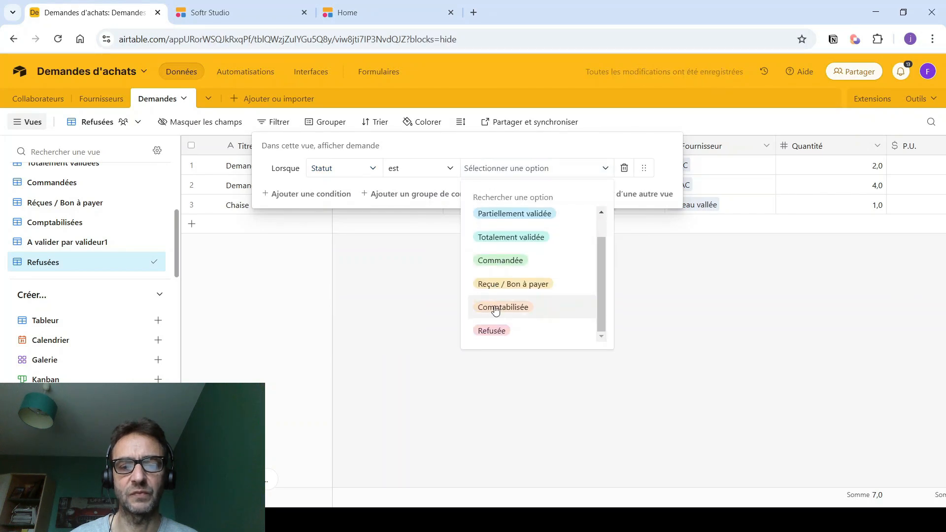
click(492, 331)
click(458, 353)
click(255, 10)
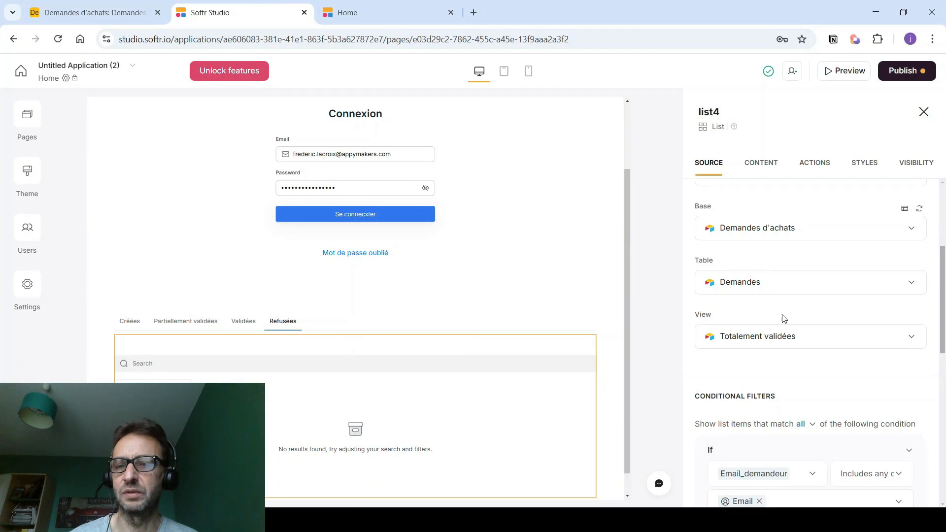
- Refresh the Airtable data source and set the Refusées tab's list view to Refusées
click(920, 209)
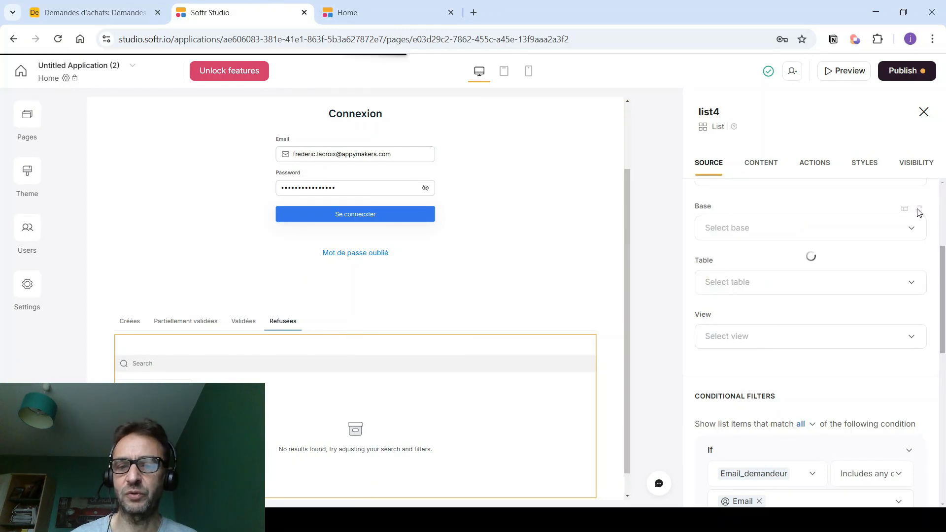
scroll(723, 294, down, 2)
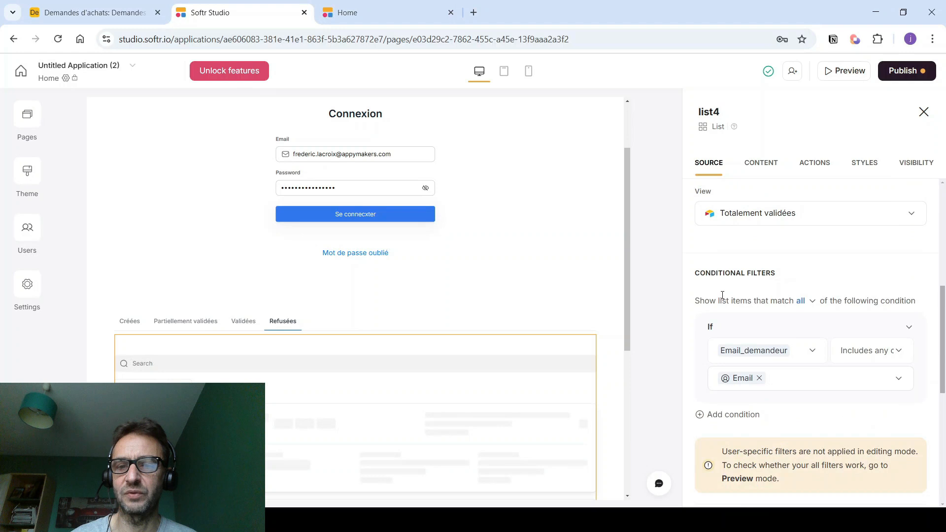
click(725, 215)
scroll(736, 316, down, 3)
click(724, 319)
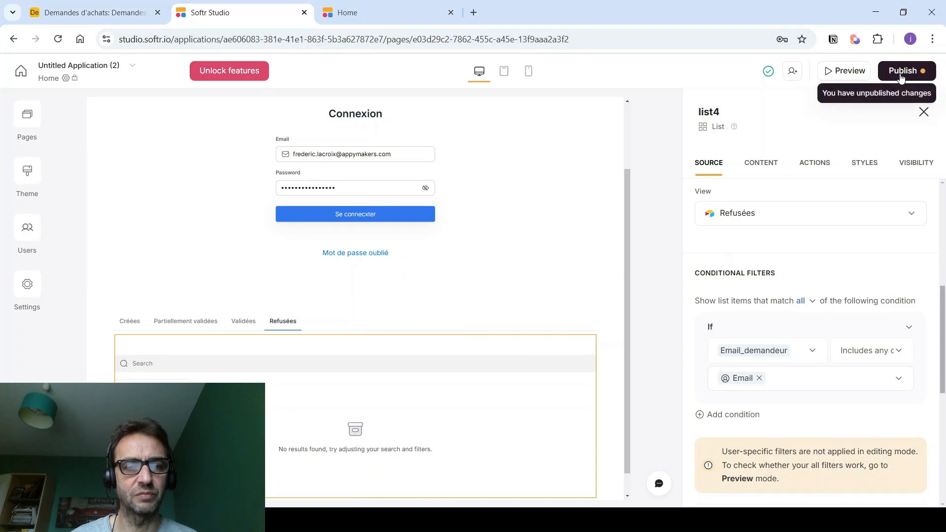
- Publish the updates and reload the live app
click(922, 70)
click(797, 254)
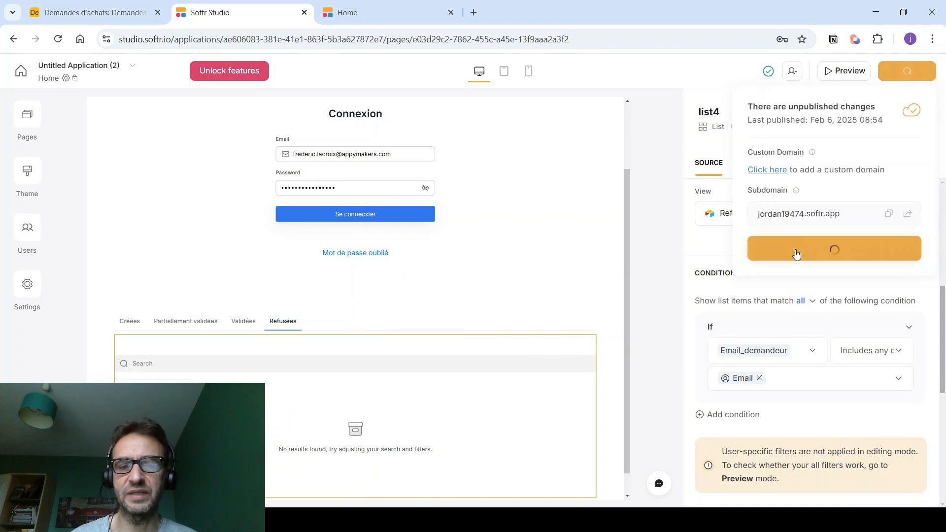
click(377, 12)
click(379, 39)
key(Return)
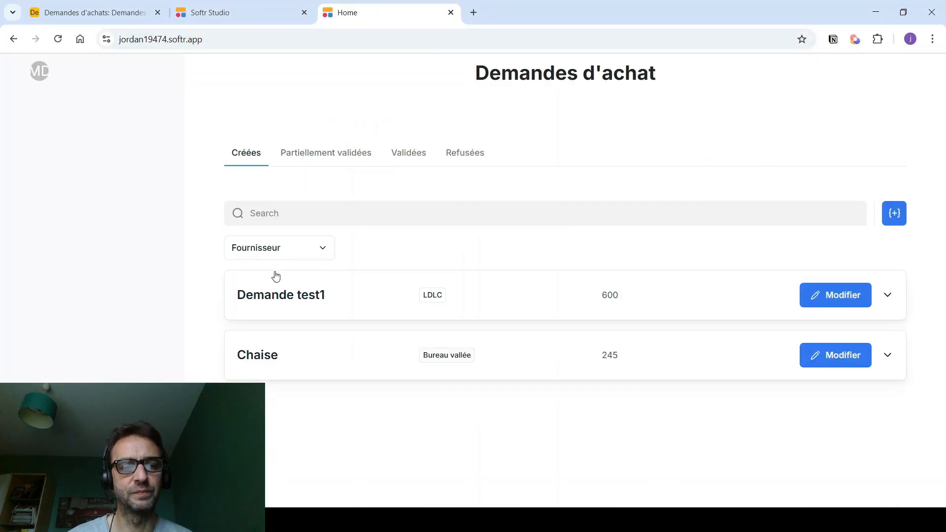
- Filter the live app's requests by supplier LDLC, then clear the filter
click(274, 255)
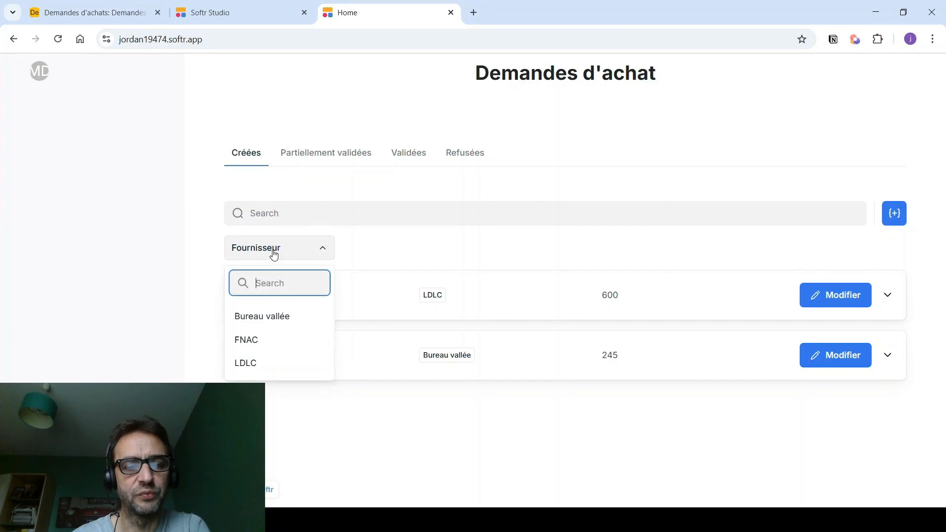
click(245, 363)
click(320, 248)
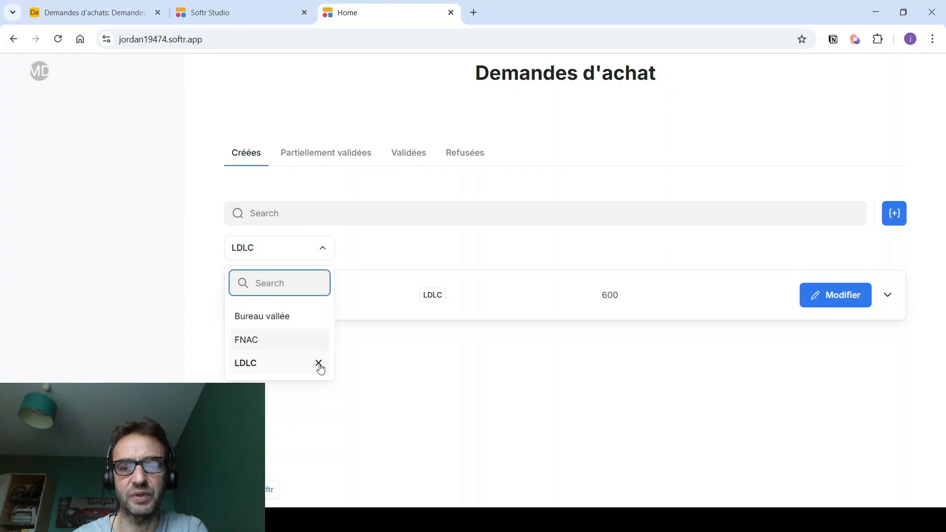
click(319, 362)
- Browse the Partiellement validées, Validées and Refusées tabs, expanding the Demande 200 € test request
click(296, 156)
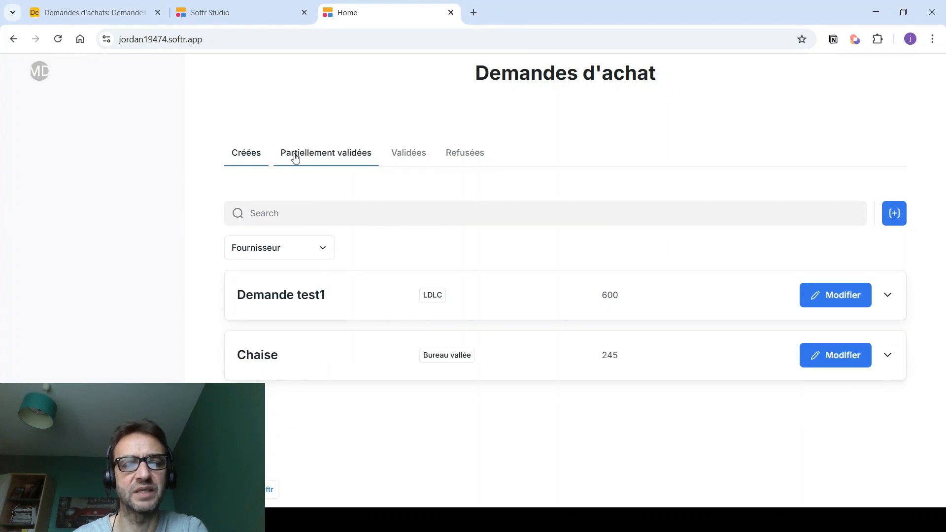
click(328, 290)
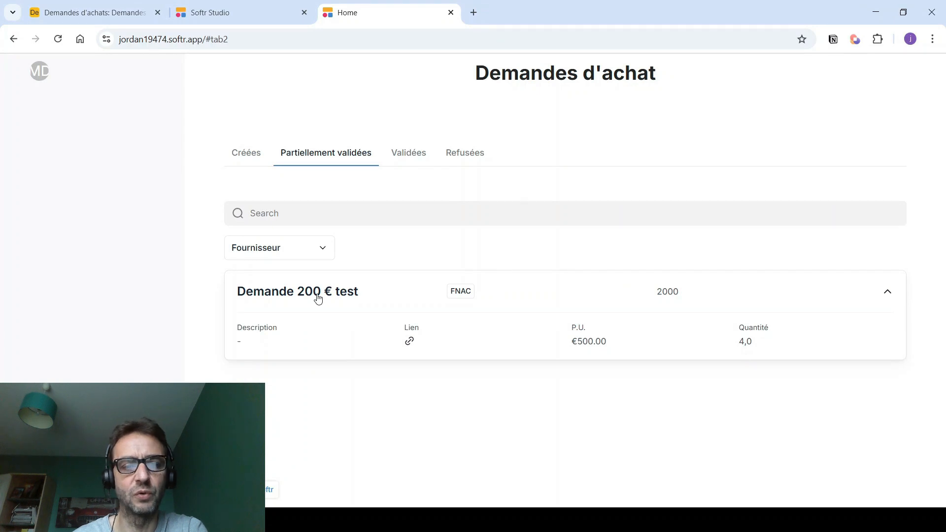
click(318, 296)
click(407, 156)
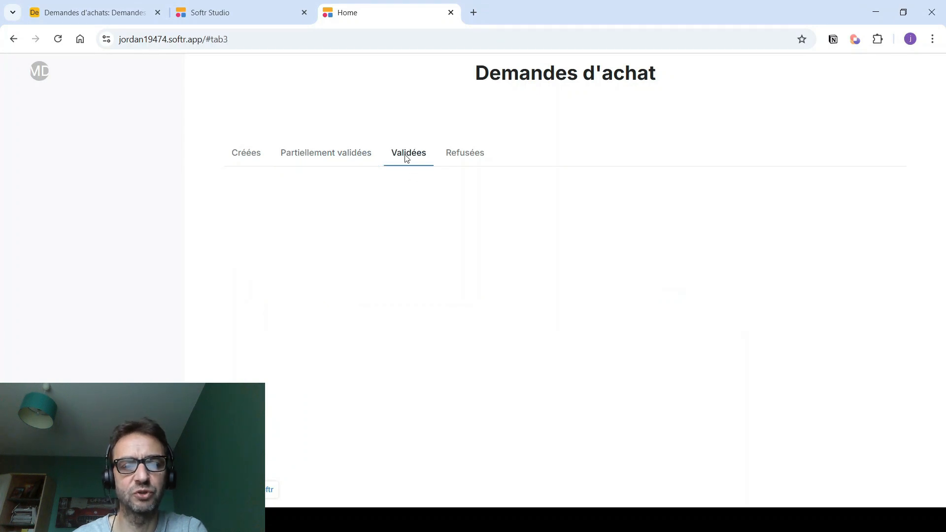
click(464, 155)
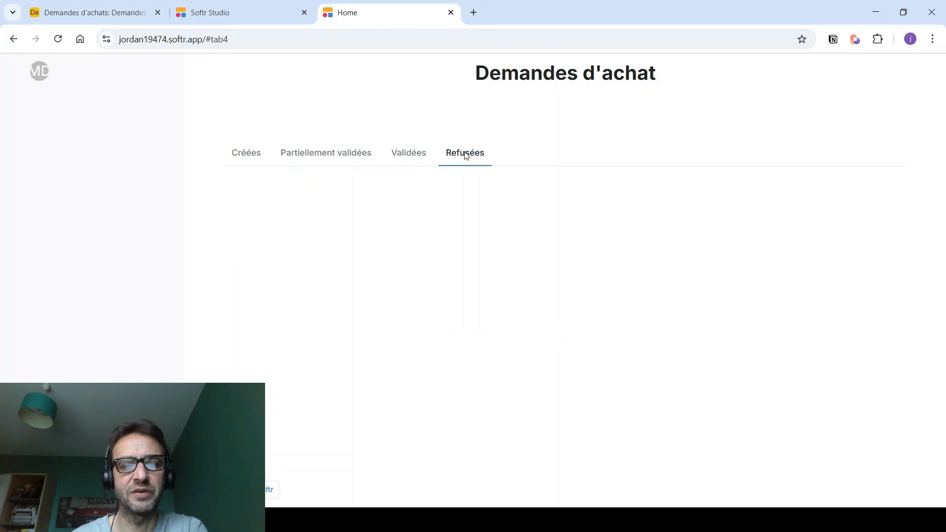
click(409, 154)
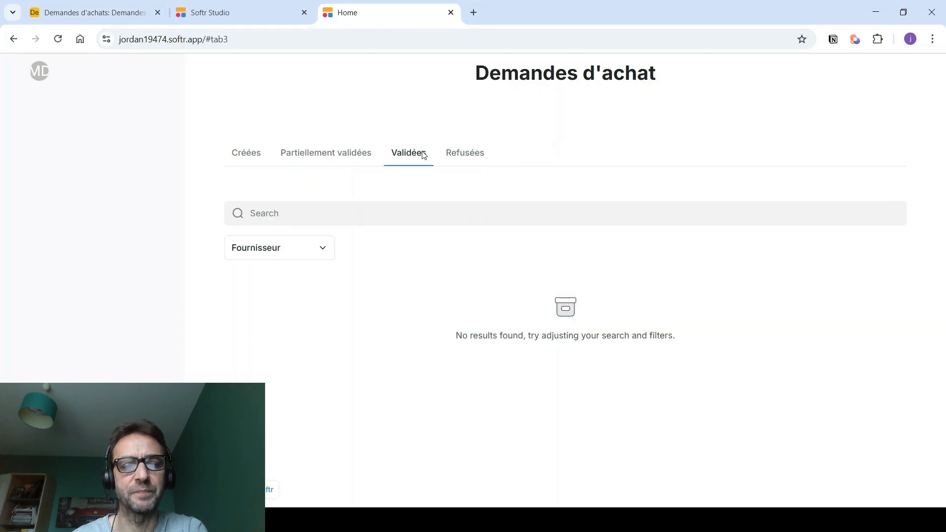
- Set the current list's empty-state message to 'Aucune demande' and copy it
click(237, 14)
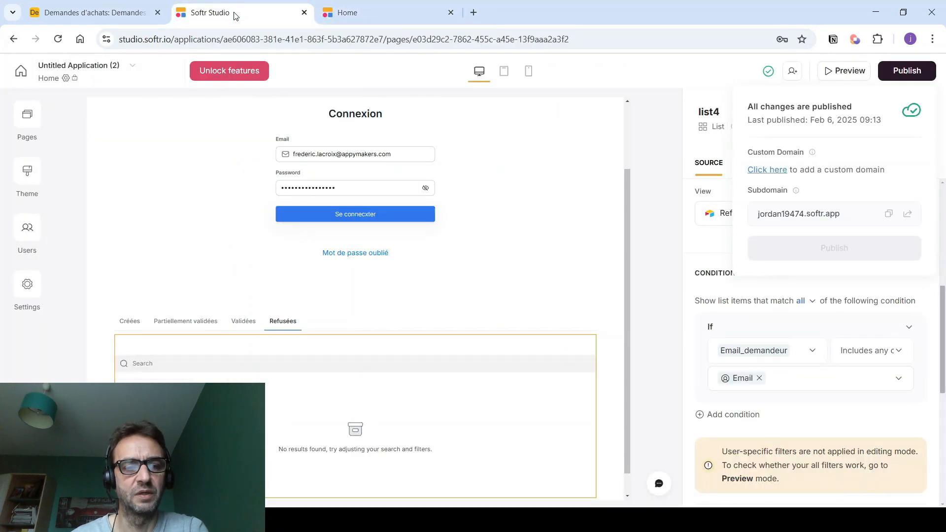
click(128, 321)
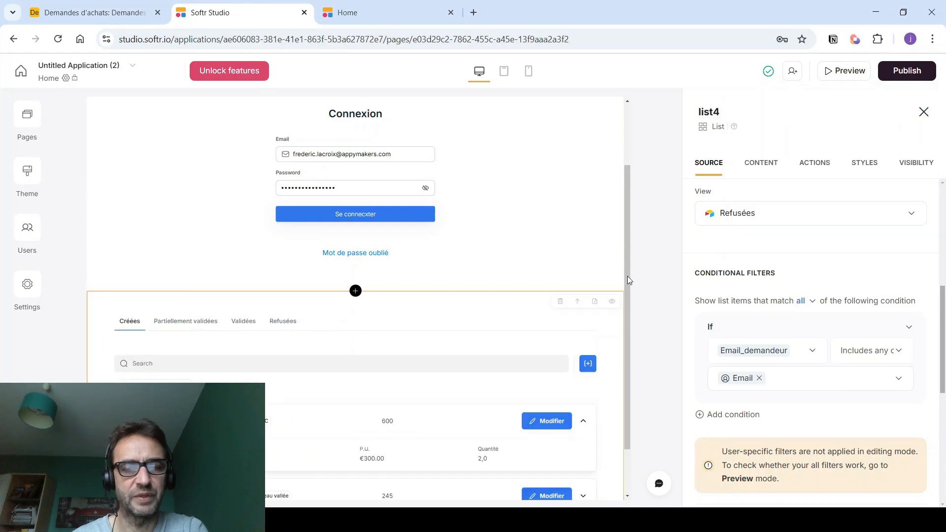
scroll(806, 261, down, 5)
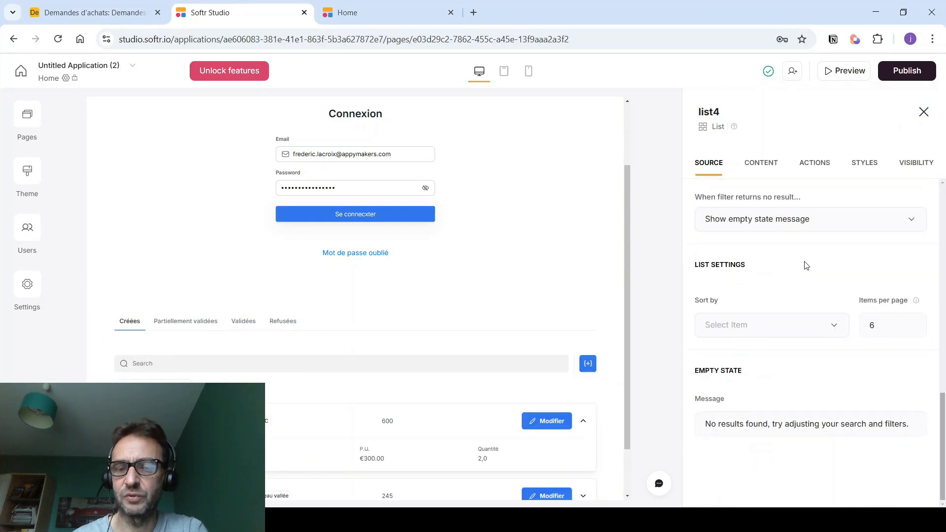
click(824, 224)
click(824, 224)
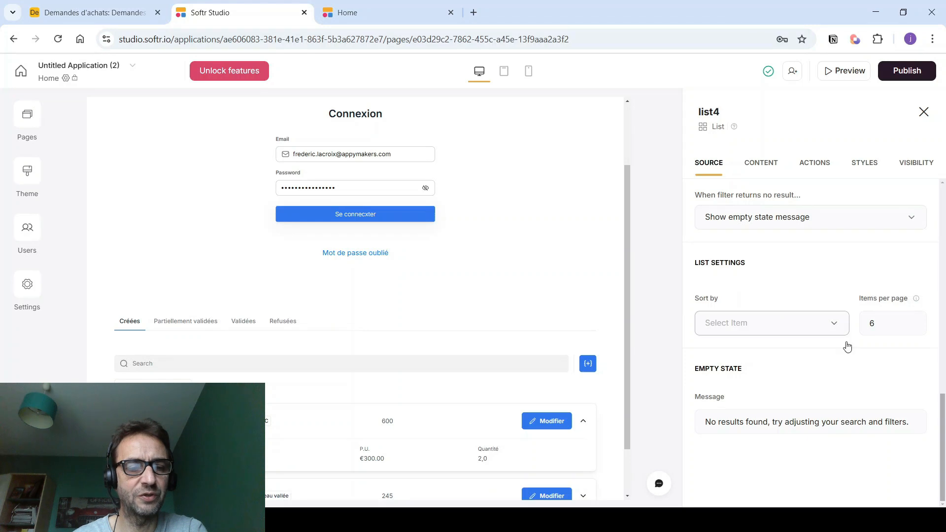
drag(912, 422, 722, 419)
text(Au)
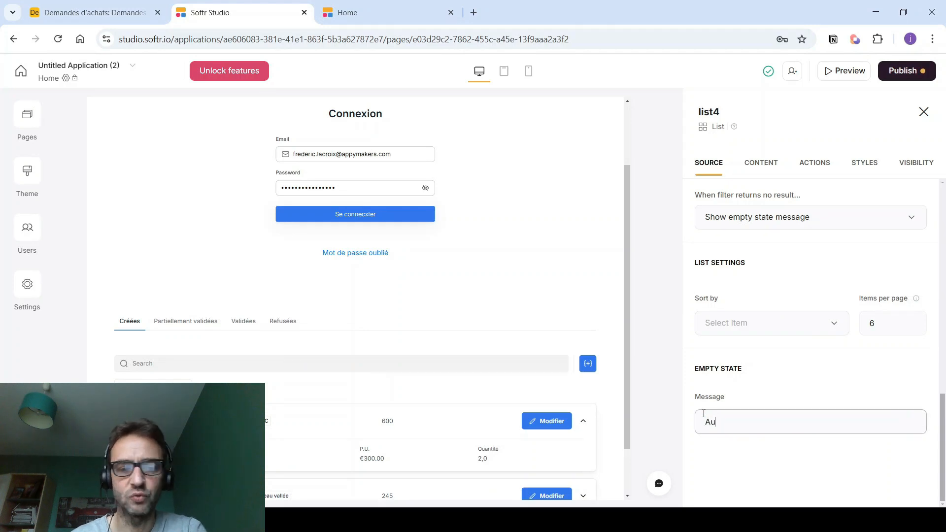
text(Aucune)
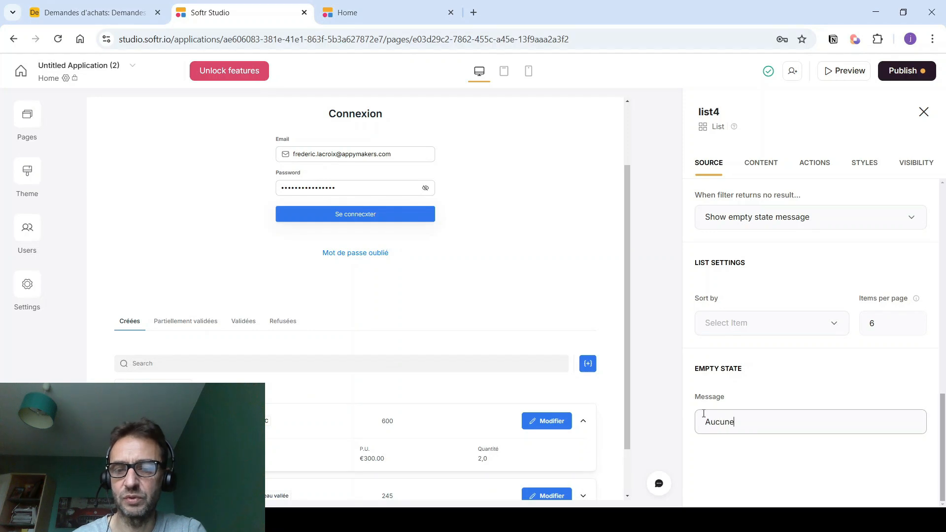
text(s demande)
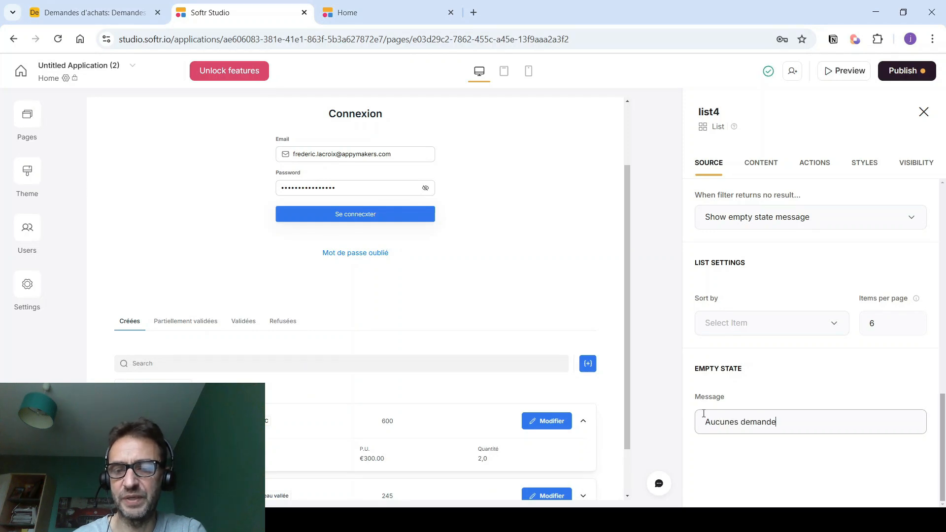
click(739, 422)
key(BackSpace)
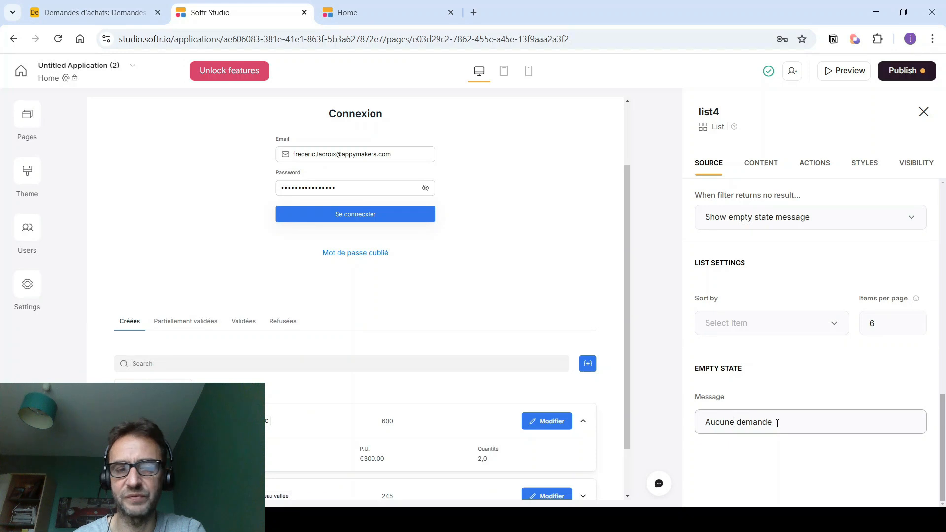
drag(778, 422, 696, 416)
key(ctrl+c)
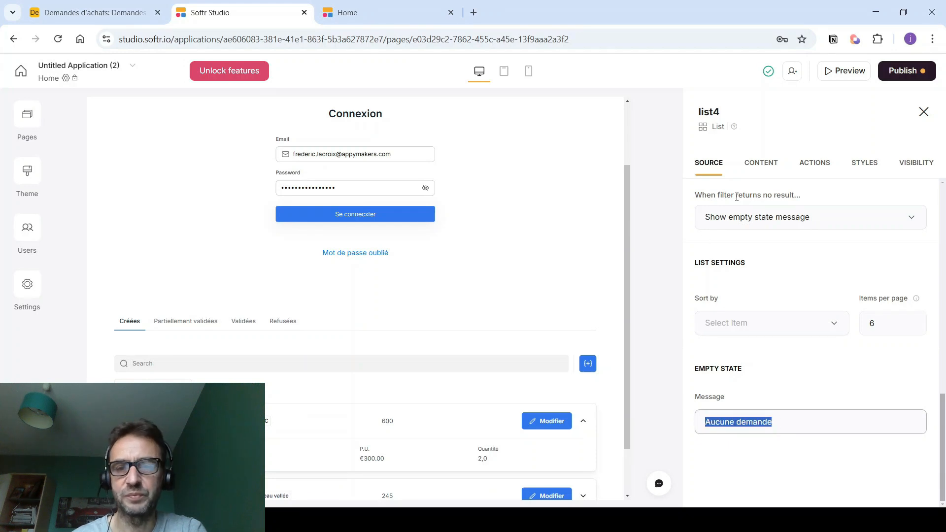
- Paste 'Aucune demande' as the Partiellement validées list's empty-state message
click(182, 328)
scroll(717, 394, down, 7)
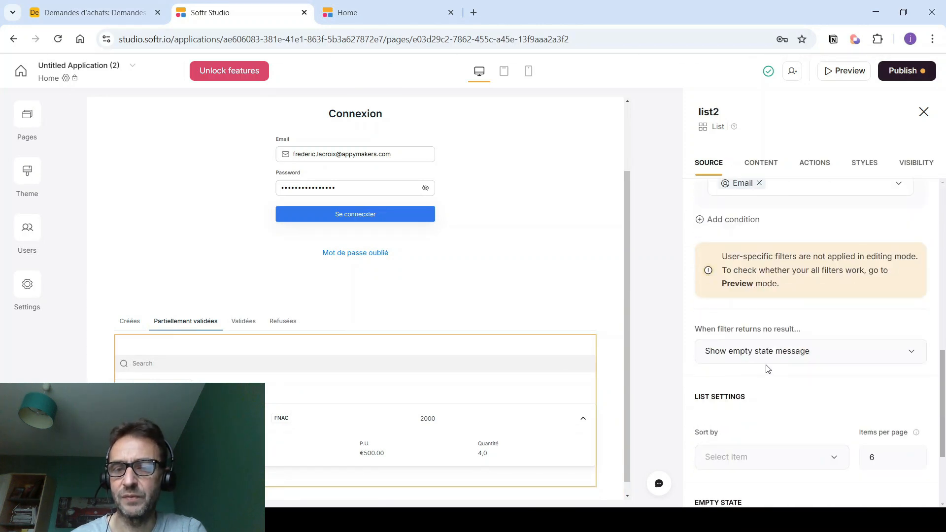
scroll(767, 368, down, 3)
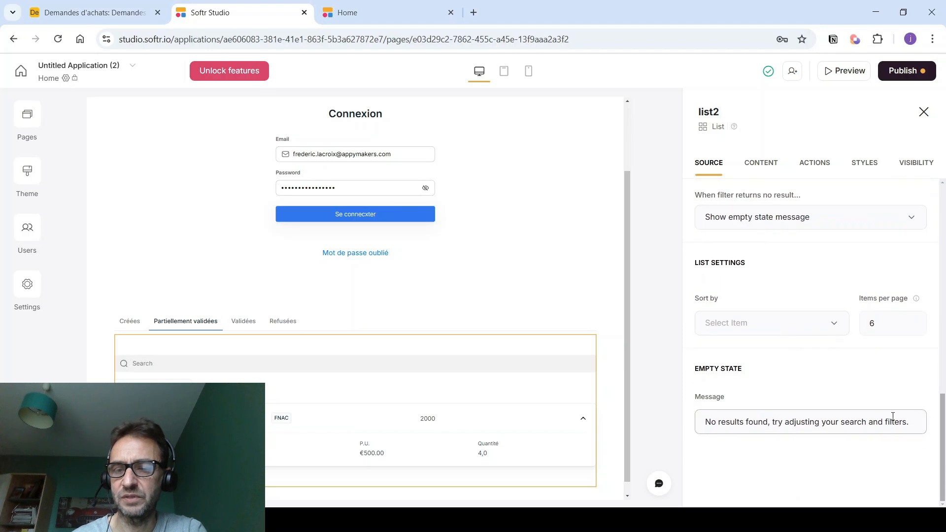
drag(903, 422, 645, 410)
key(ctrl+v)
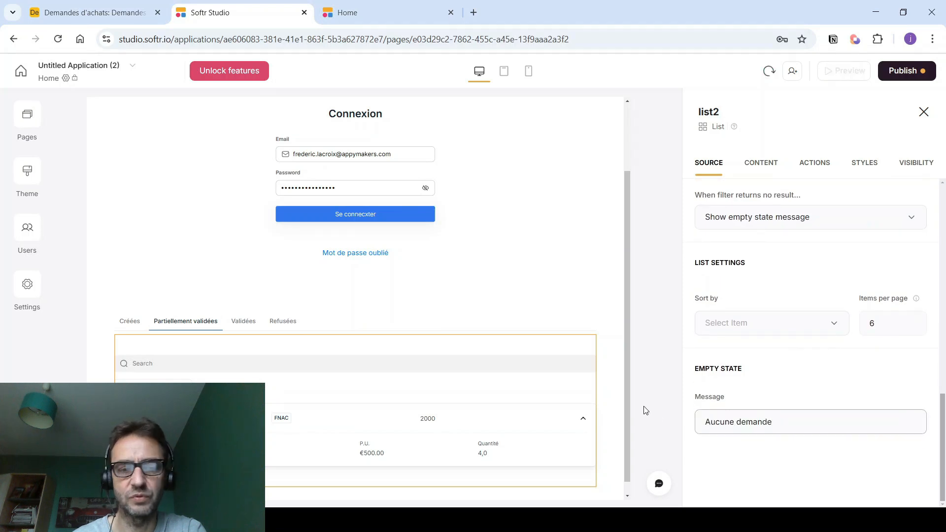
- Paste 'Aucune demande' as the Validées list's empty-state message
click(251, 321)
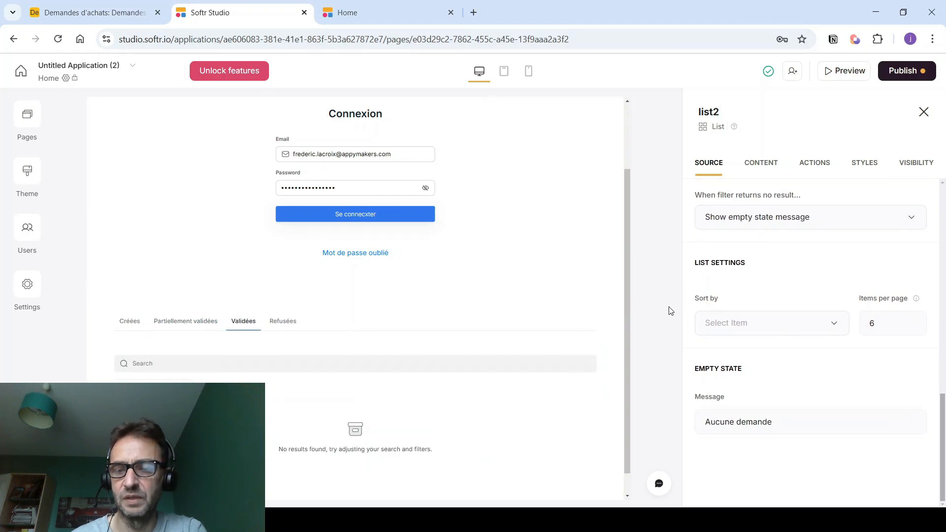
click(365, 391)
scroll(714, 355, down, 8)
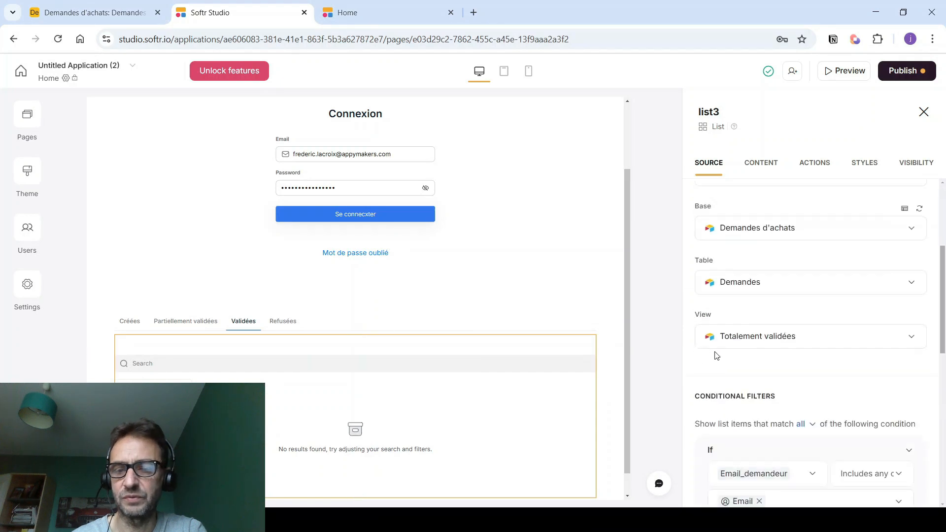
scroll(723, 354, down, 5)
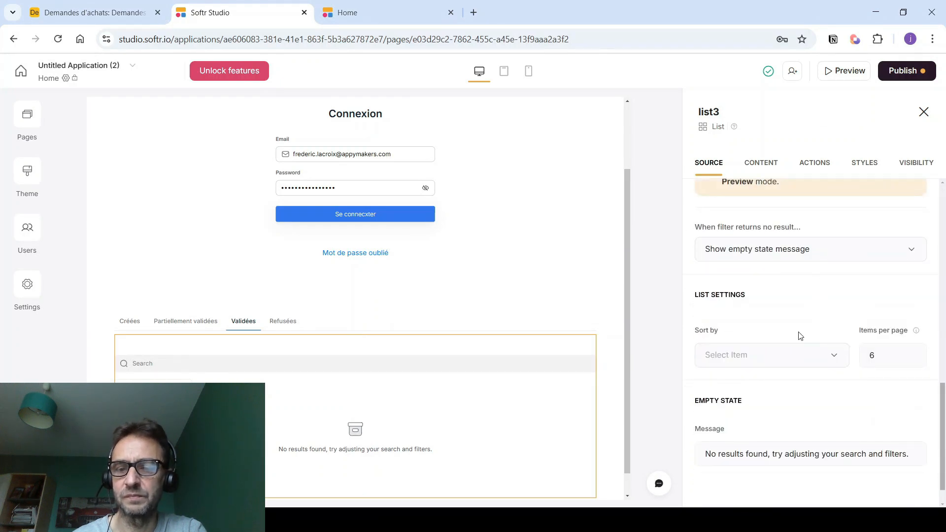
drag(920, 459, 670, 454)
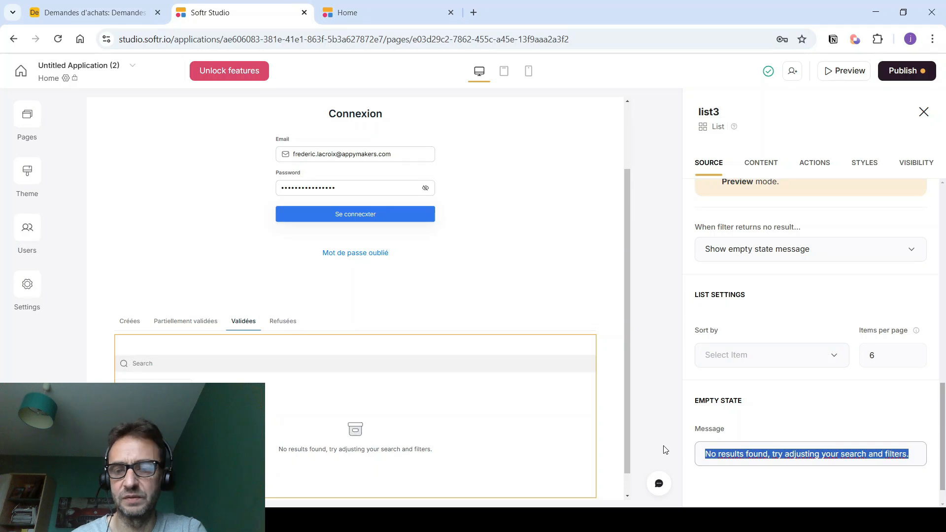
key(ctrl+v)
- Check the Refusées and Validées lists' empty messages, then publish the updates
click(283, 321)
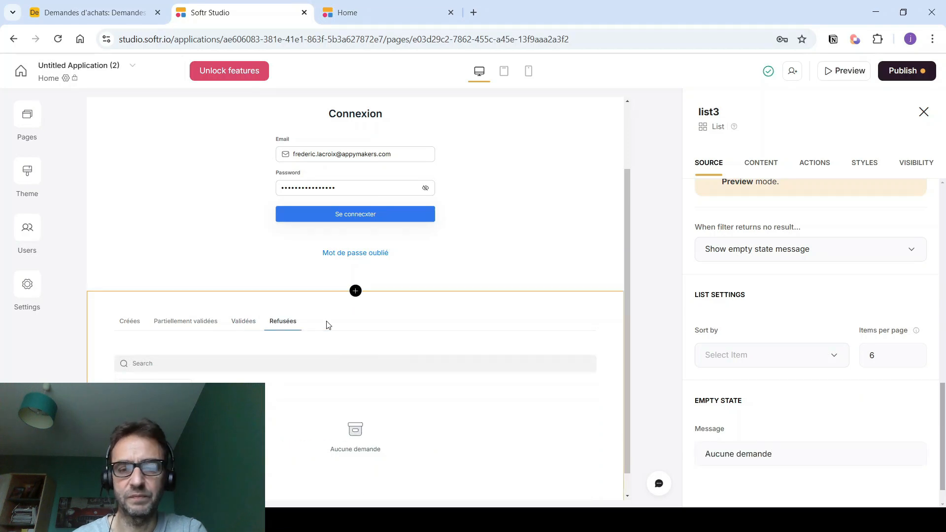
click(332, 391)
scroll(828, 355, down, 5)
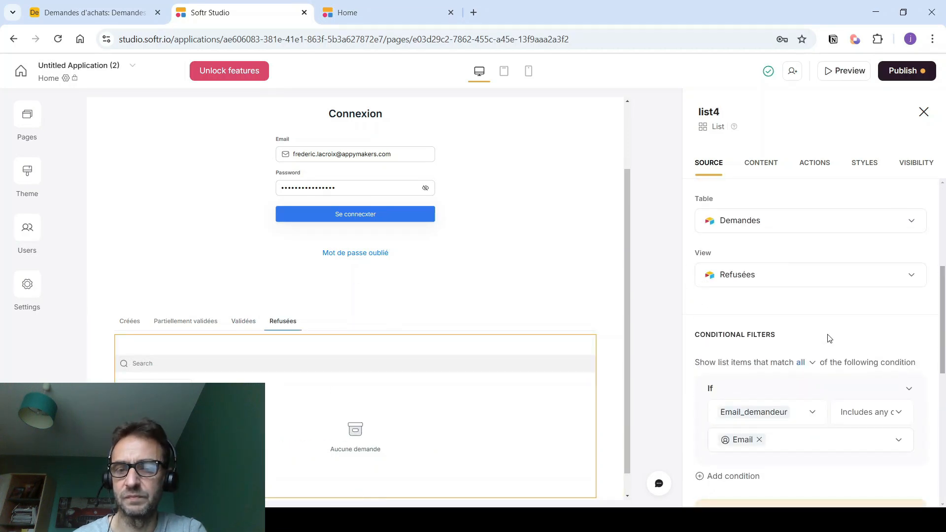
scroll(829, 338, down, 5)
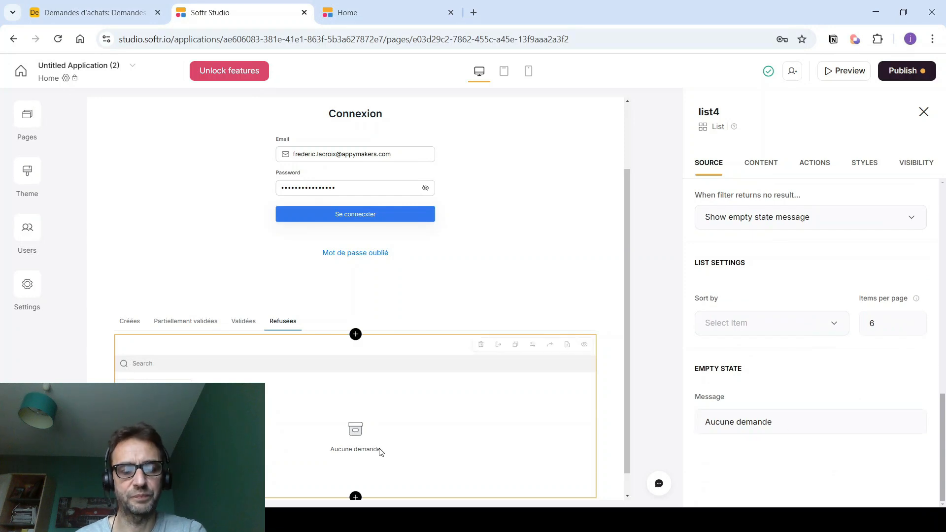
click(243, 322)
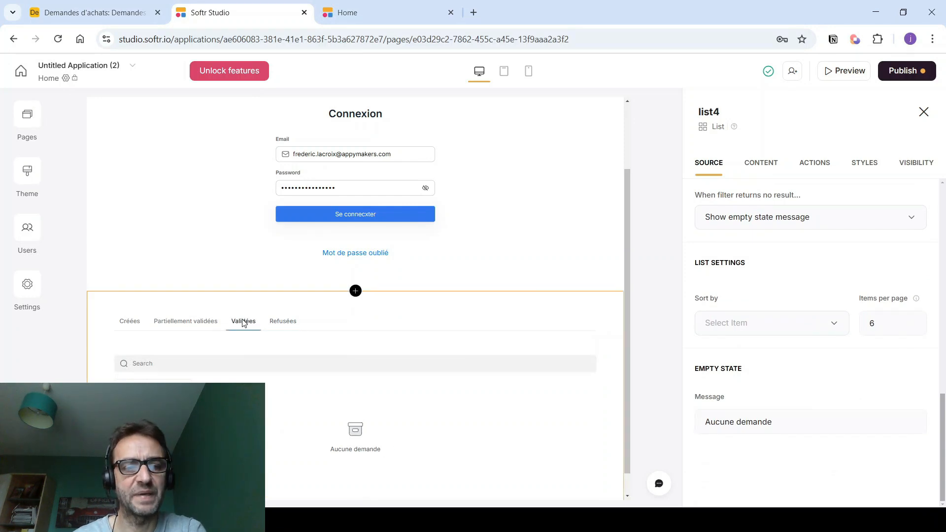
click(284, 323)
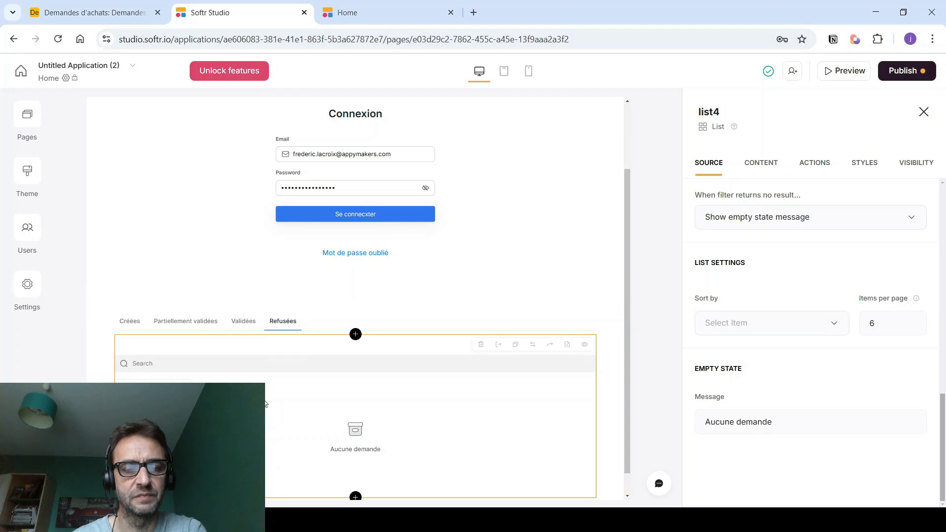
click(906, 71)
click(798, 251)
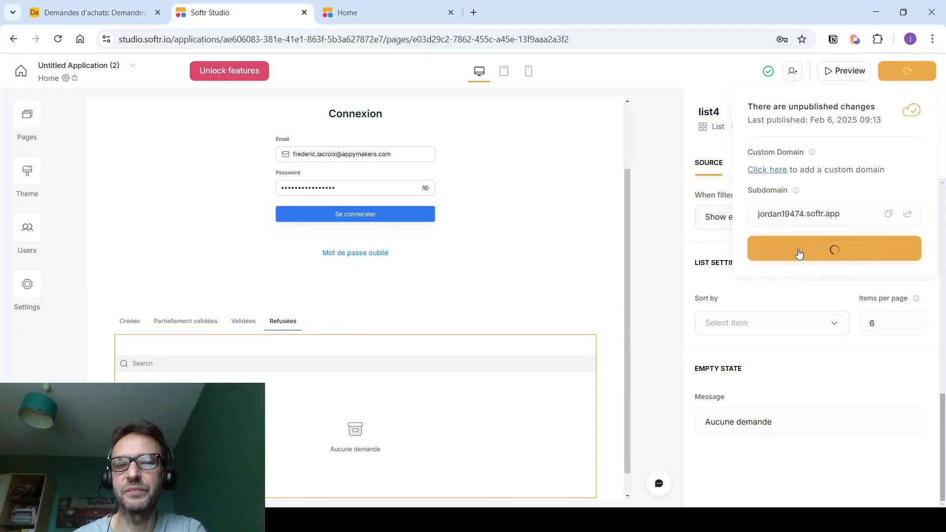
- Reload the live app and view Demande 200 € test under Partiellement validées, then return to the editor
click(403, 16)
key(F5)
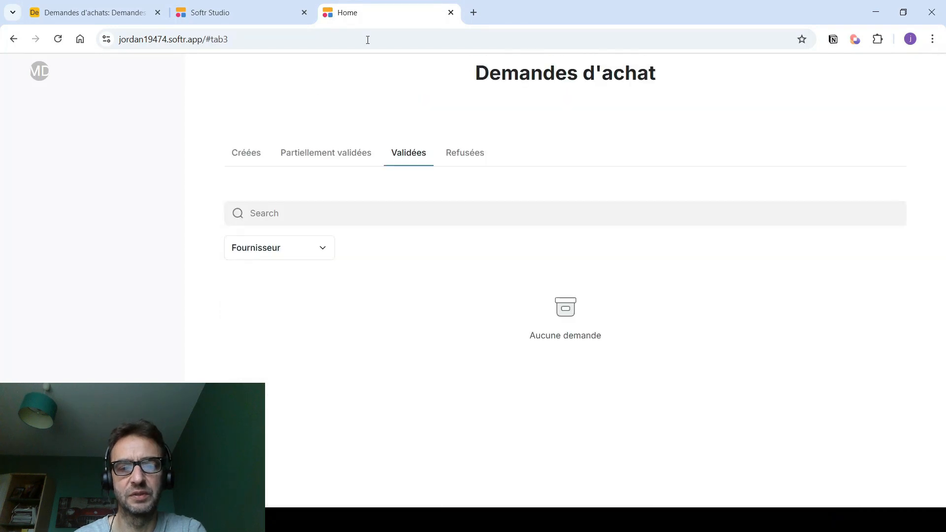
click(326, 154)
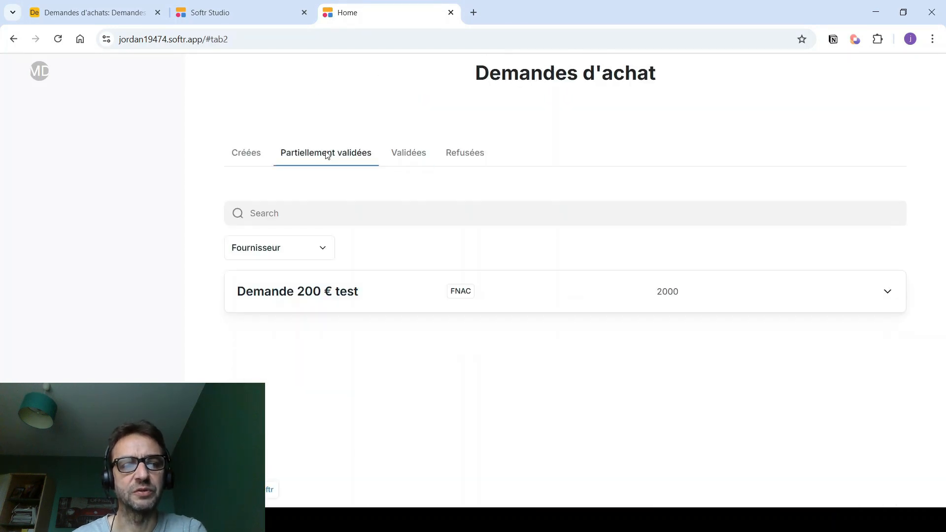
click(244, 153)
click(303, 153)
key(alt+Tab)
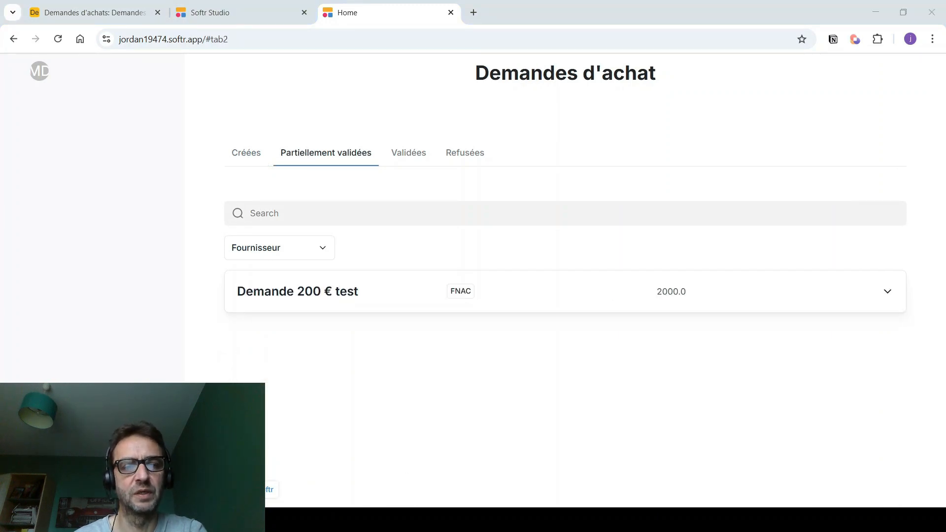
click(257, 4)
- Add a fifth tab to the requests tabs and name it 'A valider'
scroll(257, 183, down, 1)
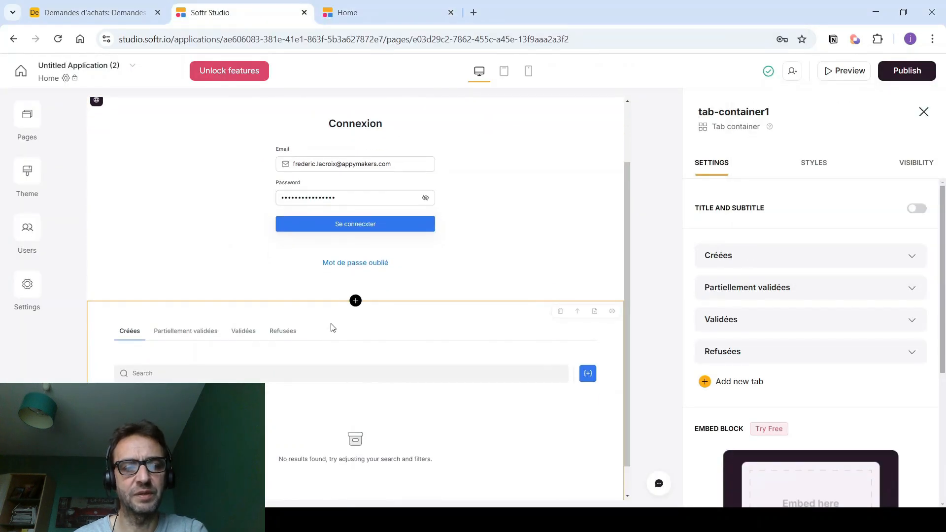
click(745, 381)
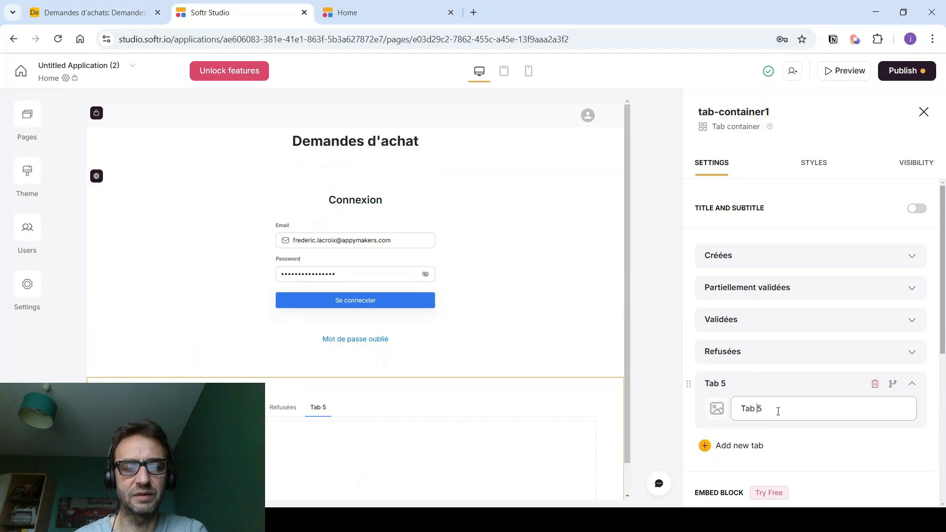
triple_click(769, 411)
click(769, 410)
key(BackSpace)
key(BackSpace)
key(BackSpace)
key(BackSpace)
key(BackSpace)
text(A valider)
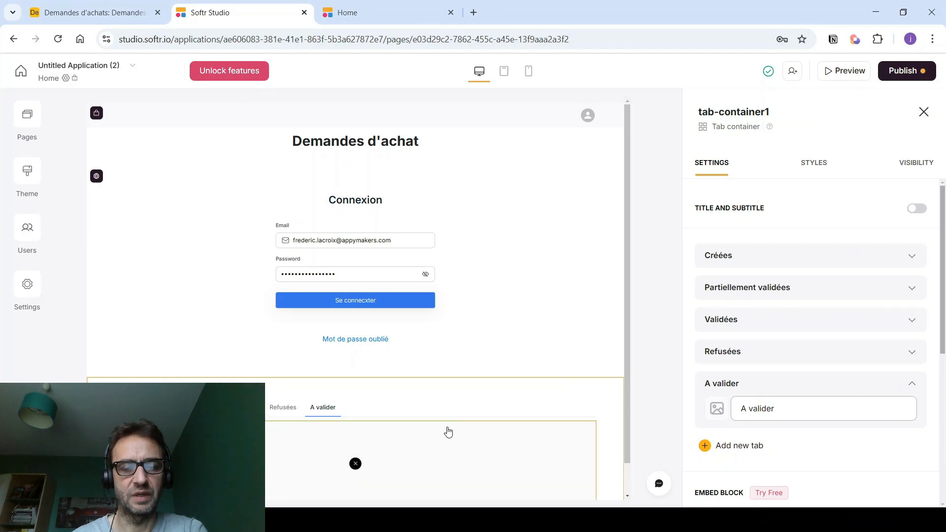
- Duplicate the list block in the Créées tab
click(130, 408)
scroll(182, 390, down, 1)
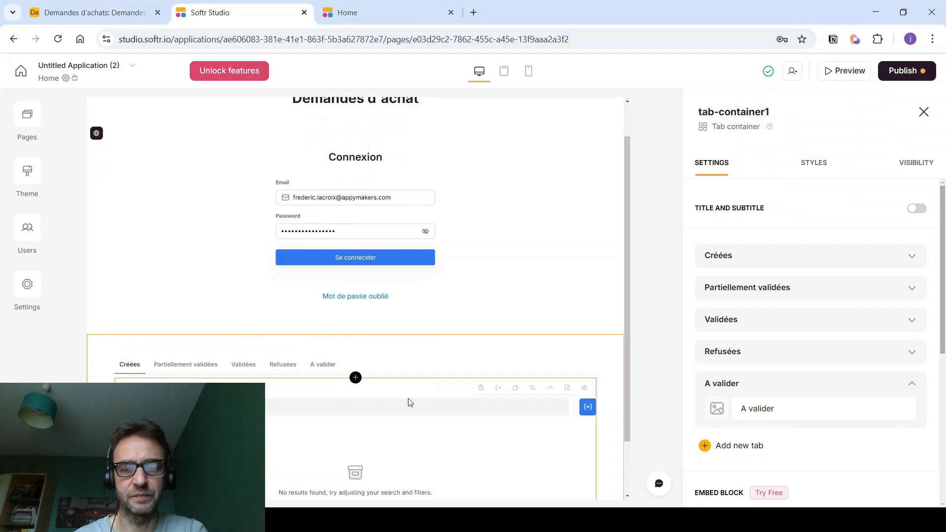
click(515, 388)
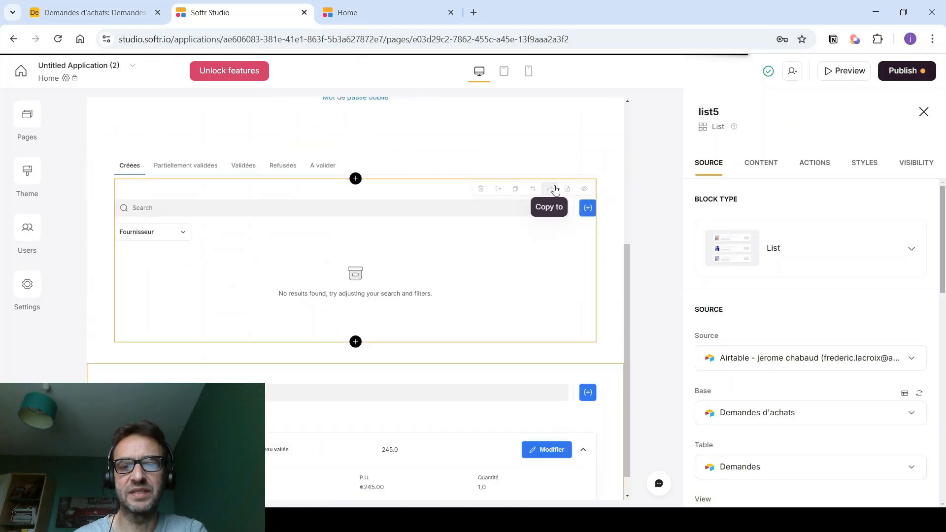
- Move the duplicated list into tab-container1 and show it under the A valider tab
click(526, 373)
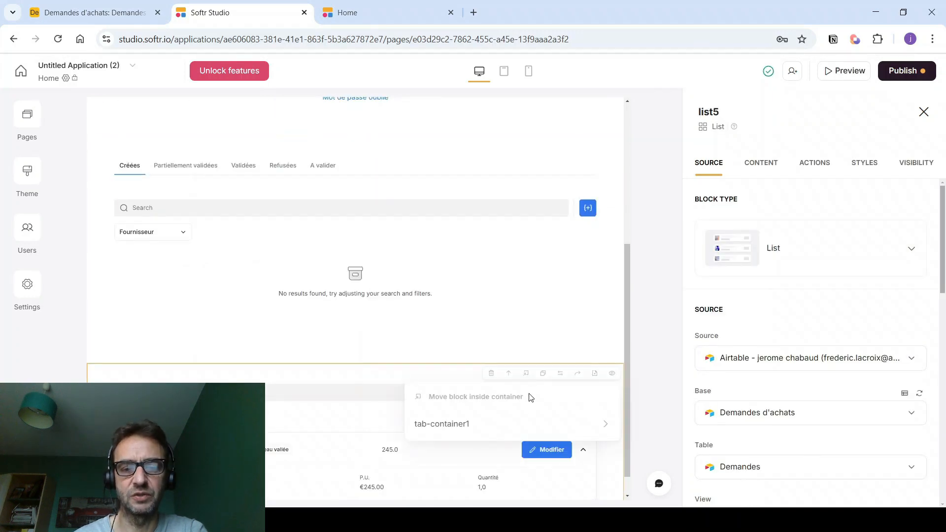
click(505, 425)
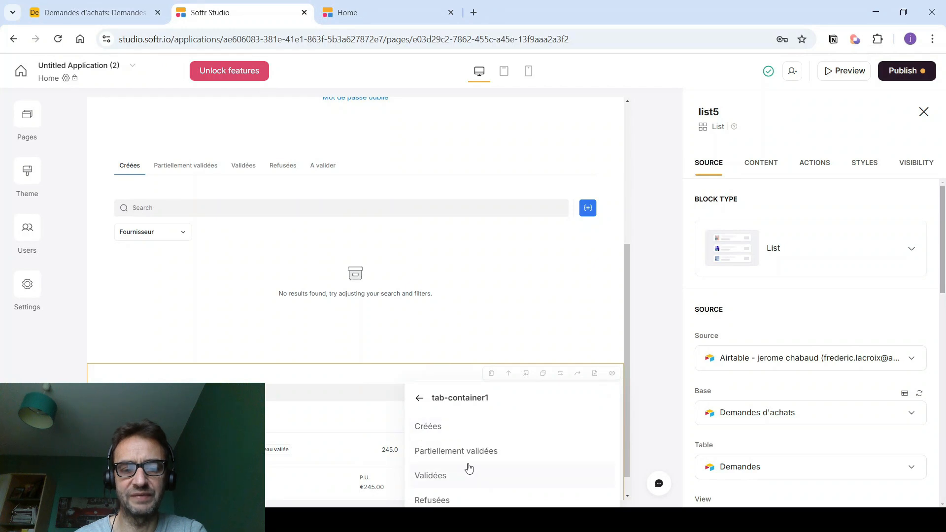
scroll(629, 440, down, 1)
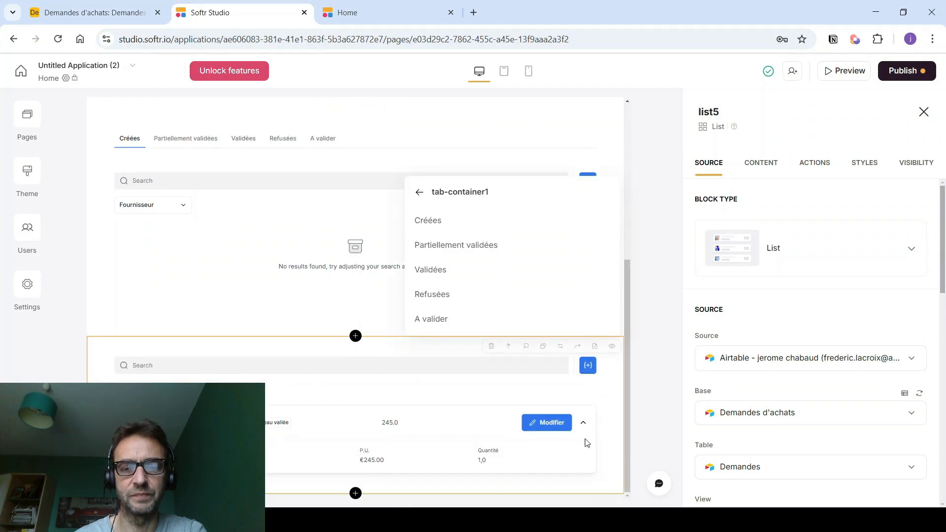
click(442, 319)
scroll(441, 319, down, 3)
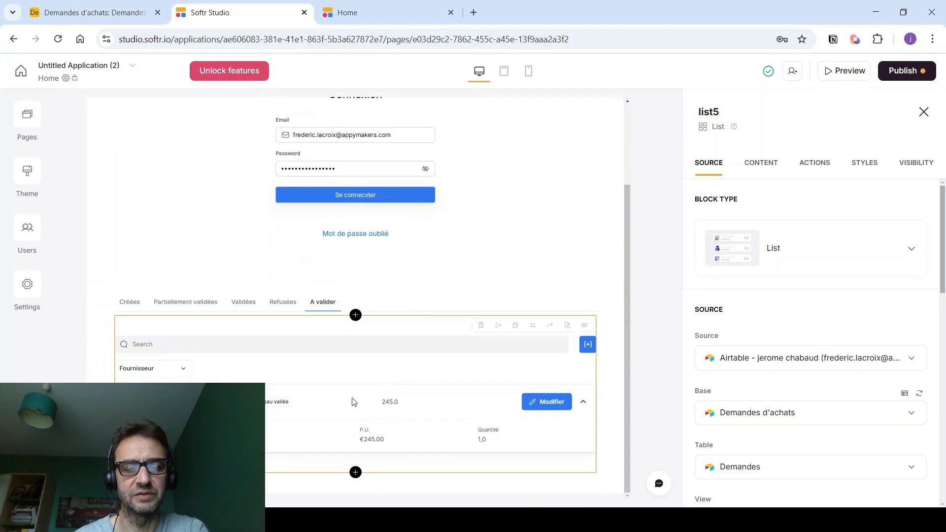
- Source the list from the 'A valider par valideur1' view, filtering on Email_valideur1 instead of Email_demandeur
scroll(710, 330, down, 3)
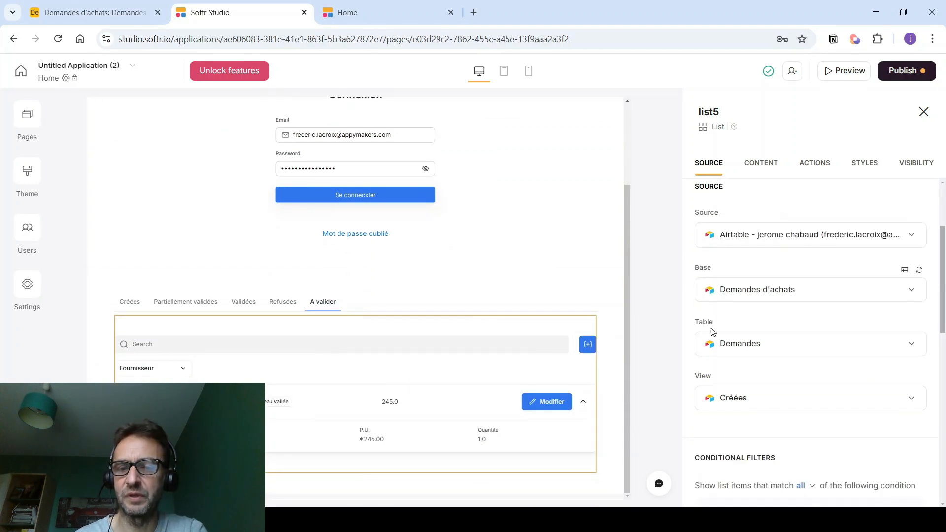
click(726, 404)
click(739, 294)
scroll(740, 298, down, 5)
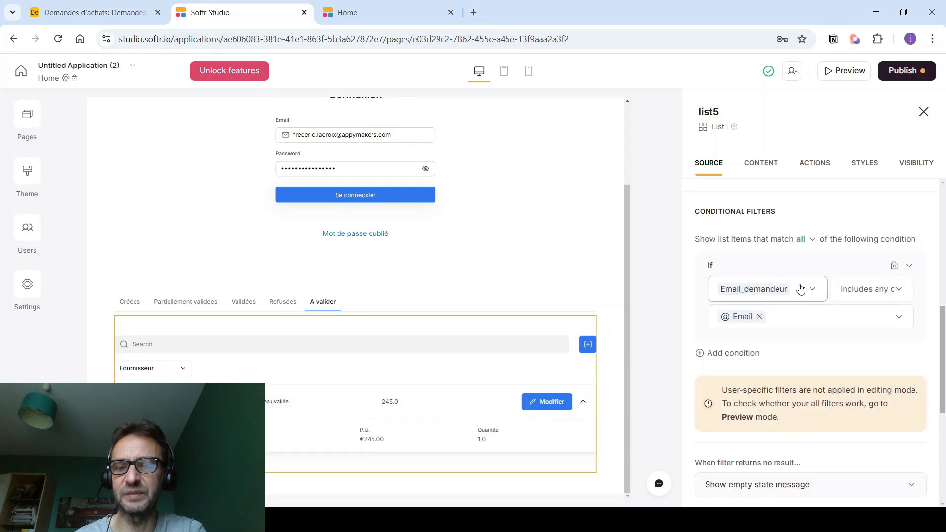
click(814, 290)
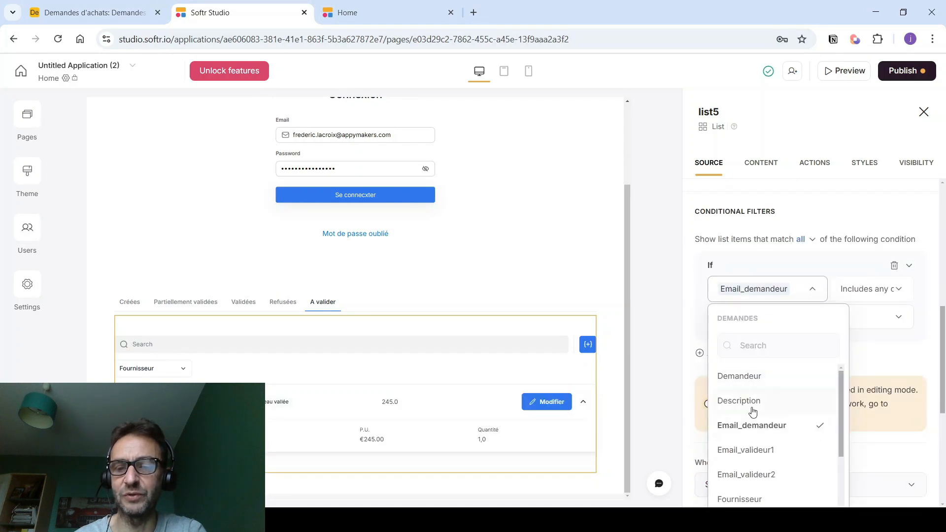
click(749, 452)
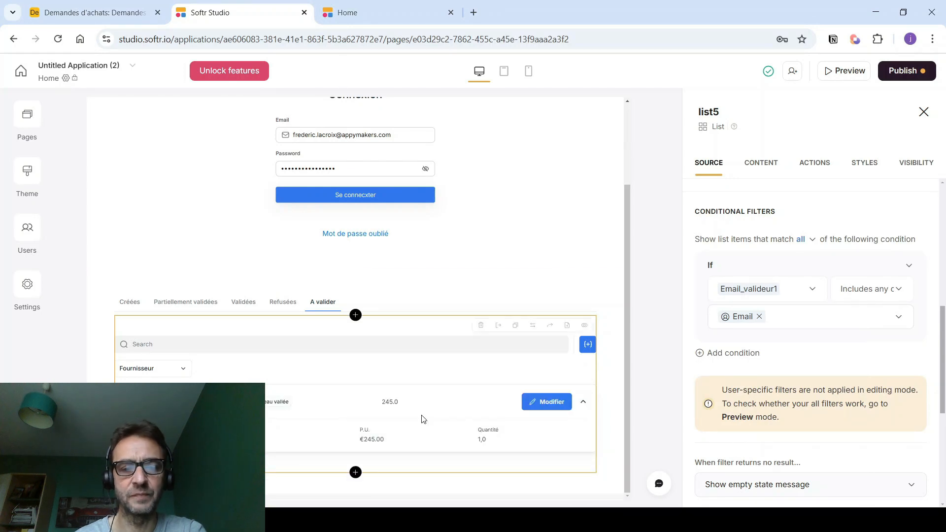
click(771, 168)
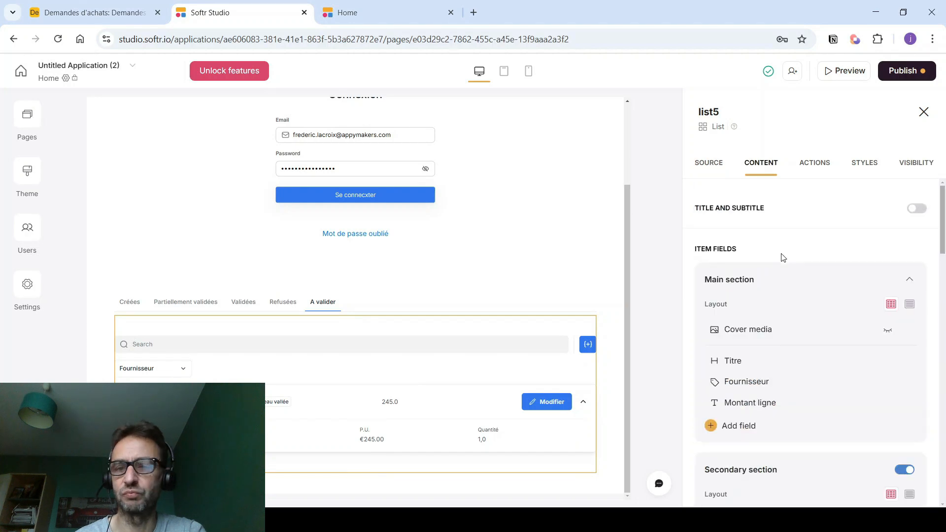
- Show the Demandeur field on each list item
click(734, 427)
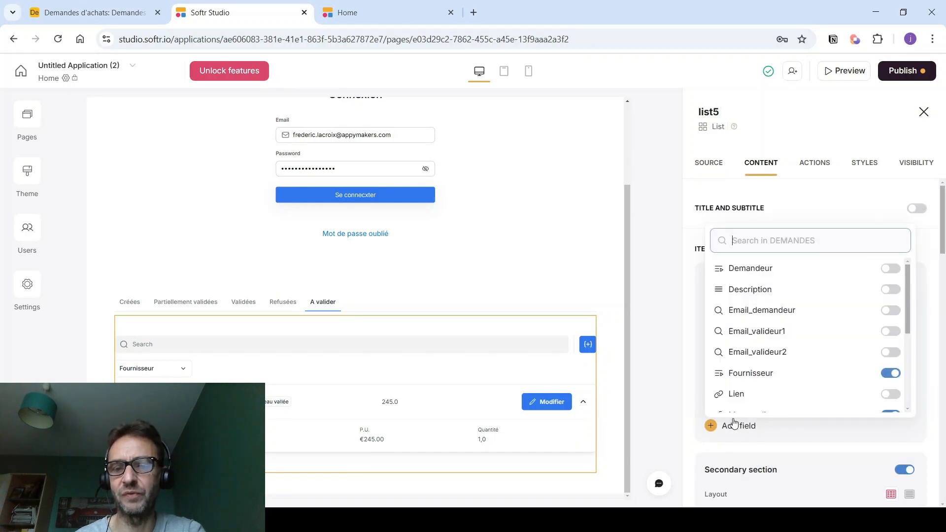
click(892, 268)
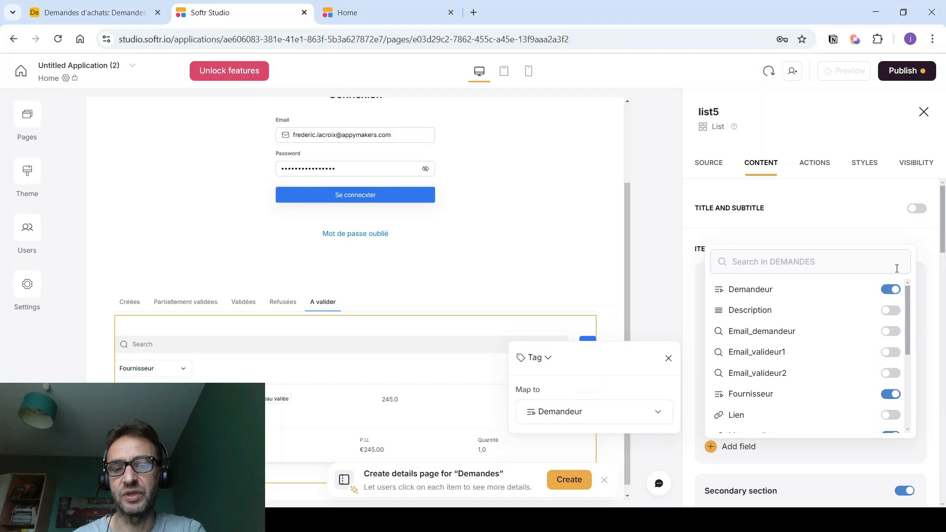
key(Escape)
scroll(788, 327, down, 8)
scroll(788, 328, down, 5)
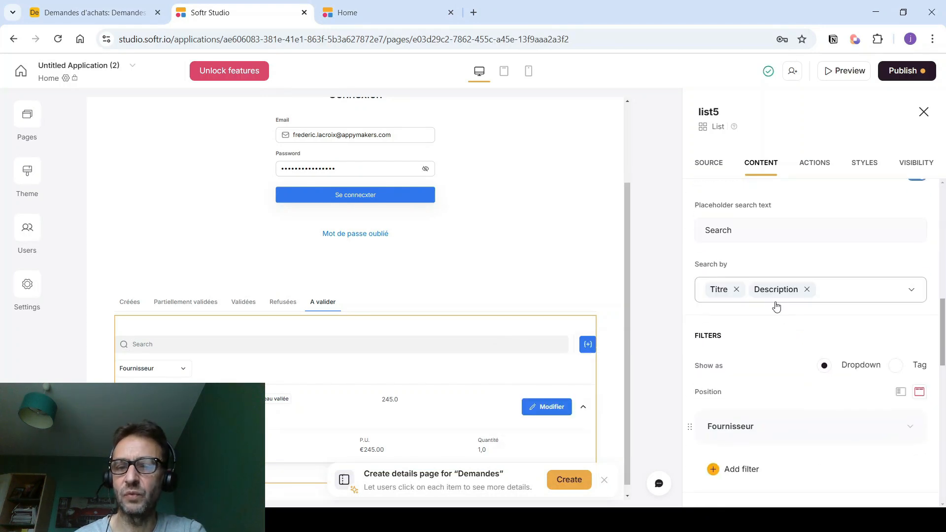
- Add a list filter labelled 'Demandeur' that filters by the Demandeur field
click(720, 406)
scroll(744, 423, down, 3)
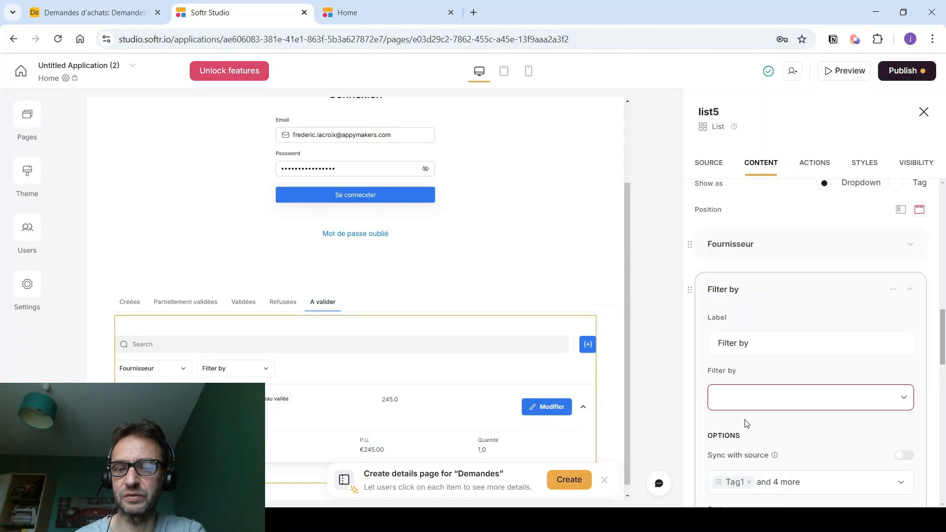
double_click(741, 341)
key(BackSpace)
key(BackSpace)
text(Dem)
text(anduer)
key(BackSpace)
key(BackSpace)
key(BackSpace)
text(eur)
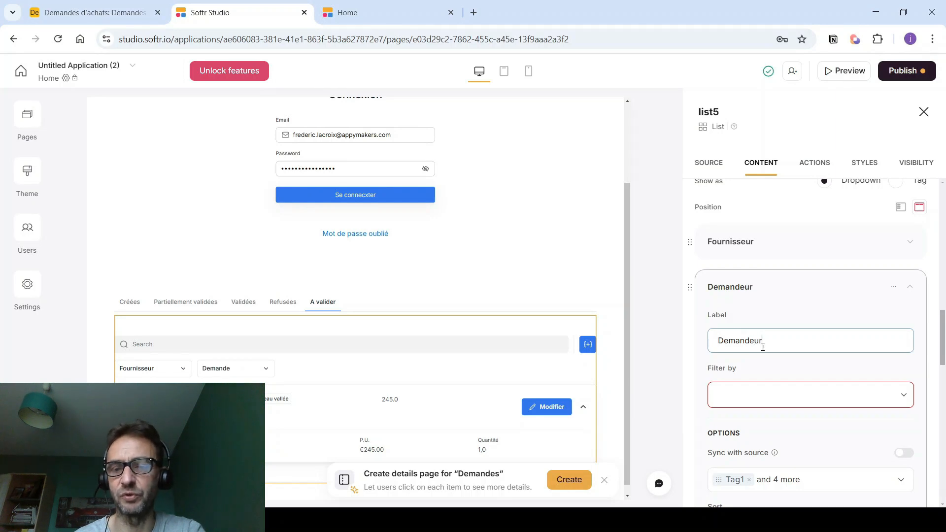
click(902, 396)
click(784, 454)
scroll(868, 399, down, 3)
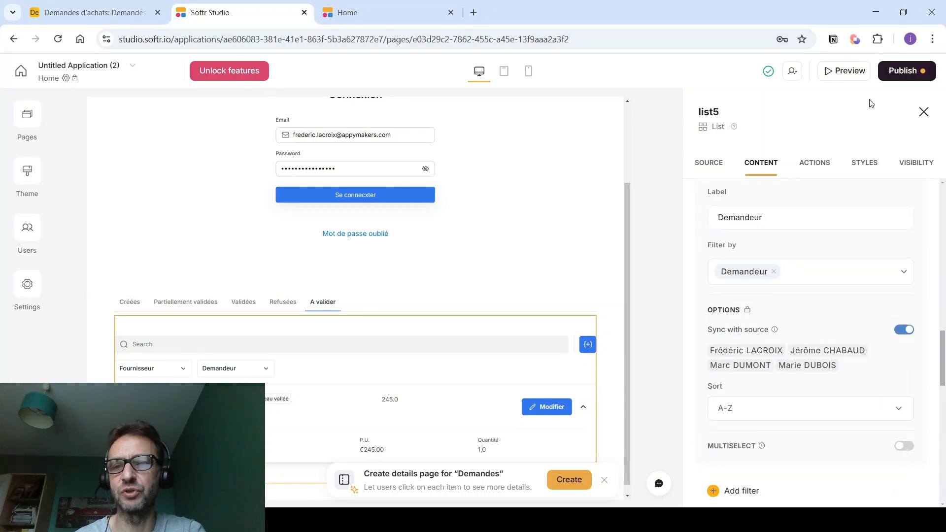
click(906, 70)
- Publish the updates and check the A valider tab in the reloaded live app
click(787, 250)
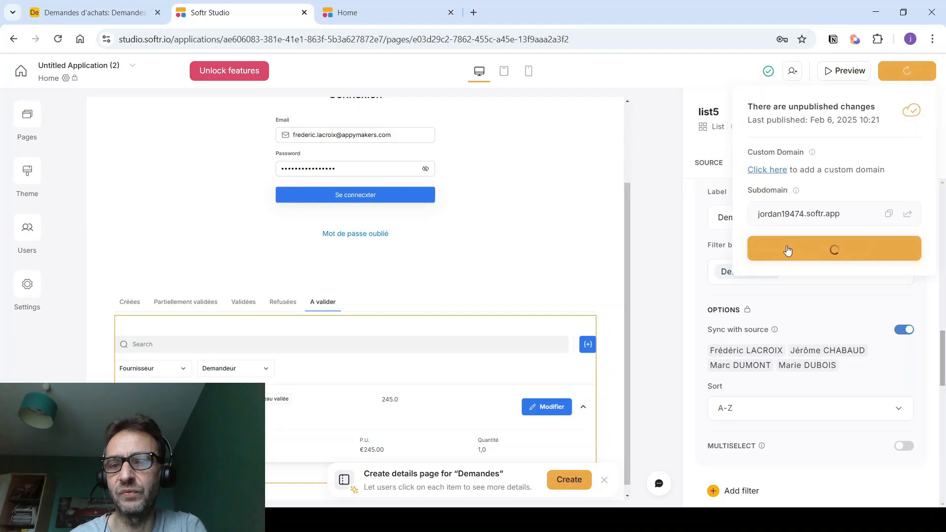
click(389, 7)
click(343, 44)
key(Return)
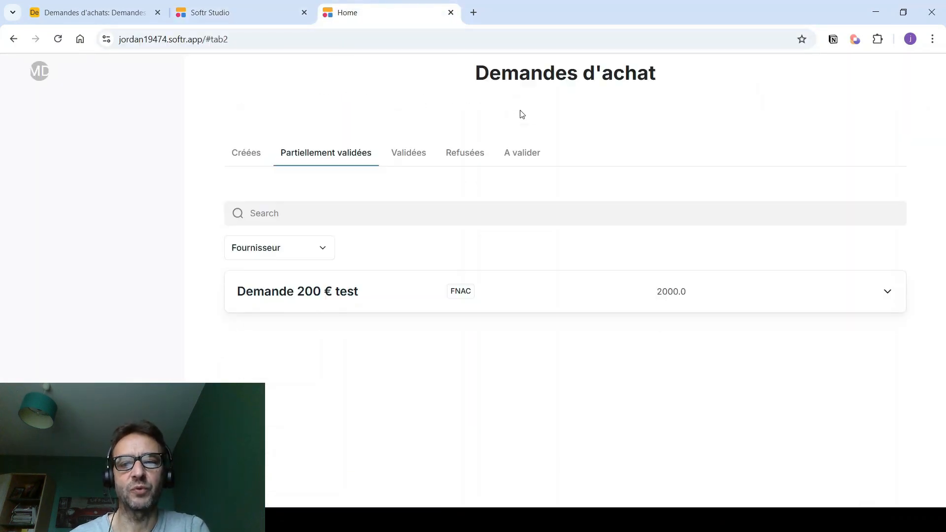
click(522, 156)
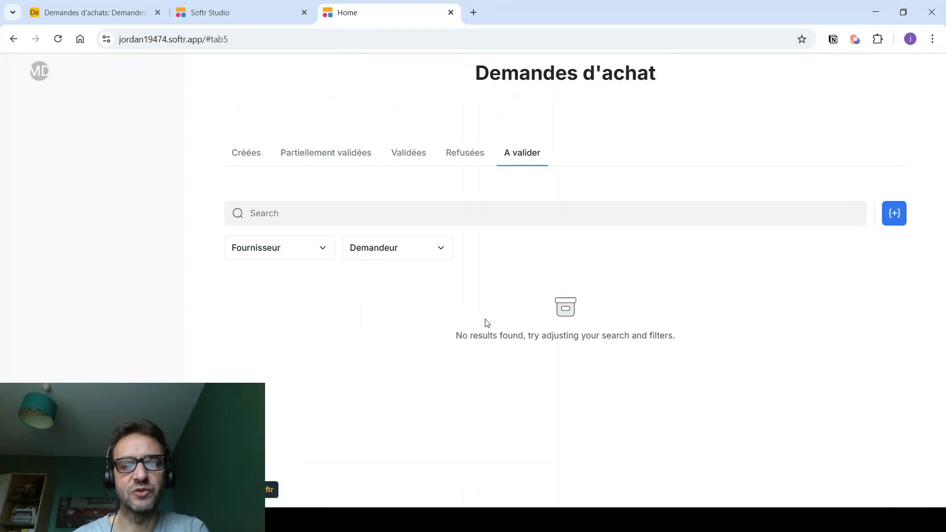
- Sign in as another user via their magic link and confirm A valider lists the Chaise request
click(229, 15)
click(27, 230)
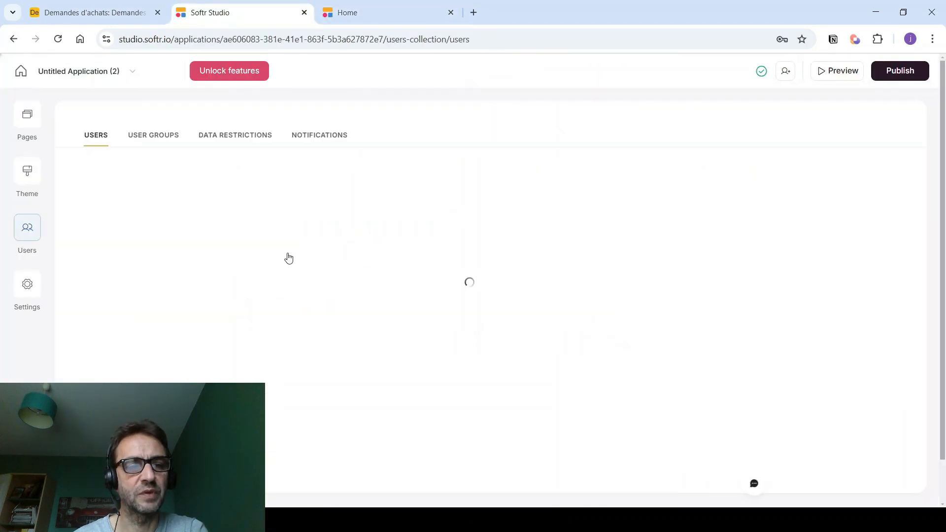
drag(378, 356, 694, 337)
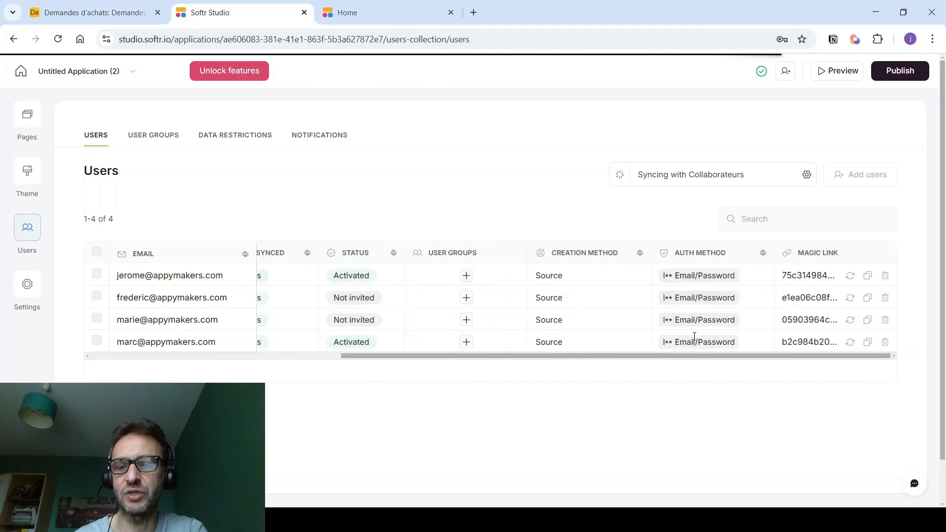
click(868, 276)
click(345, 13)
click(229, 40)
key(ctrl+a)
key(ctrl+v)
key(Return)
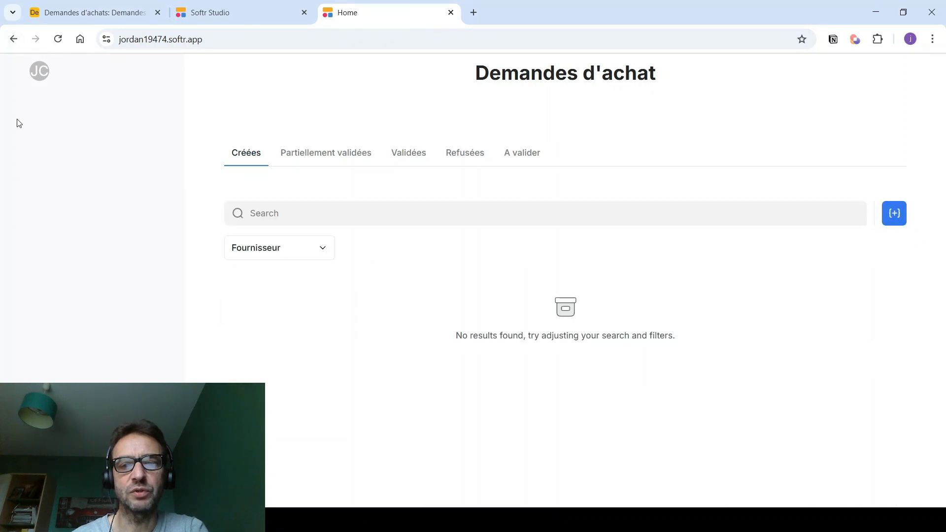
click(519, 153)
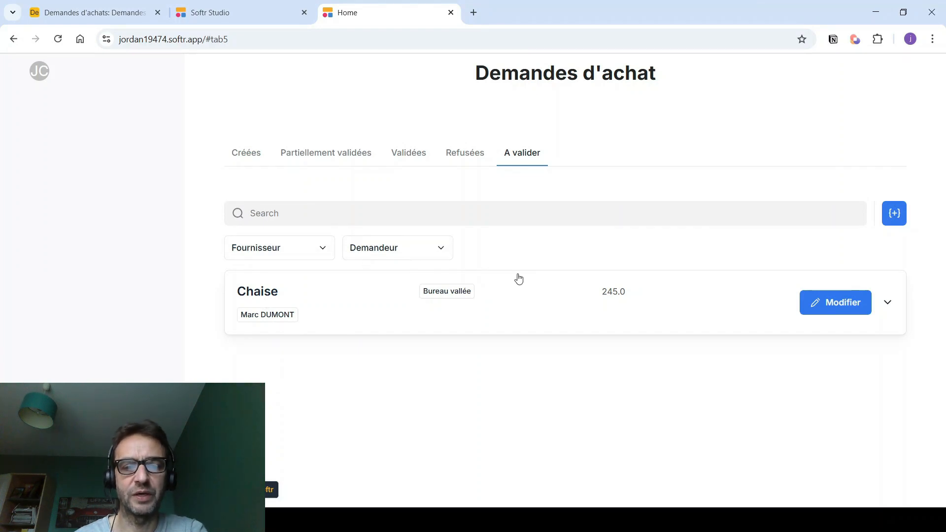
click(251, 7)
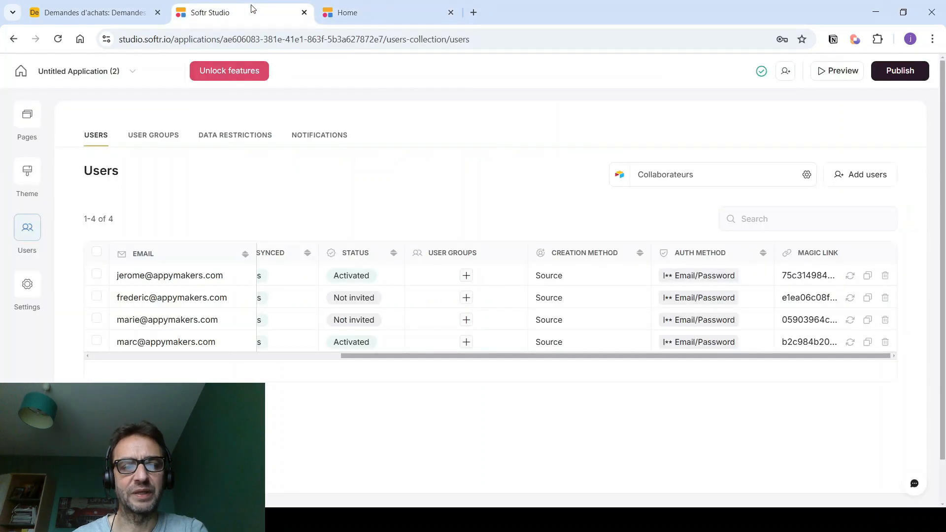
- On the Home page's tabbed list, delete the add-record and Modifier item buttons
click(29, 120)
click(94, 216)
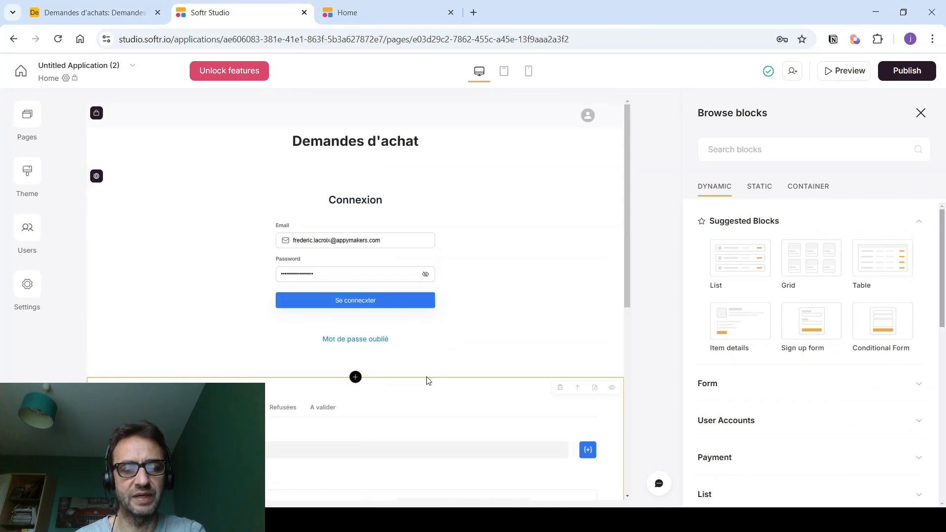
scroll(319, 409, down, 6)
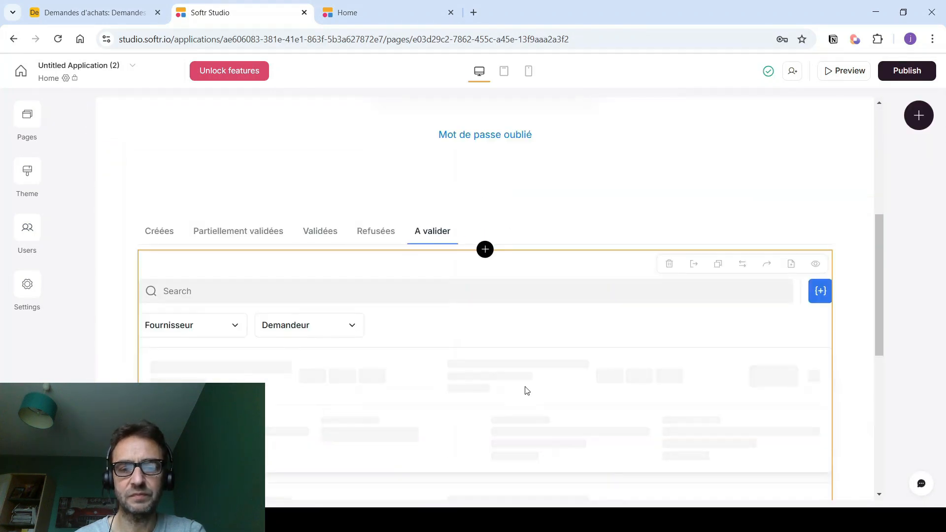
click(526, 391)
click(810, 163)
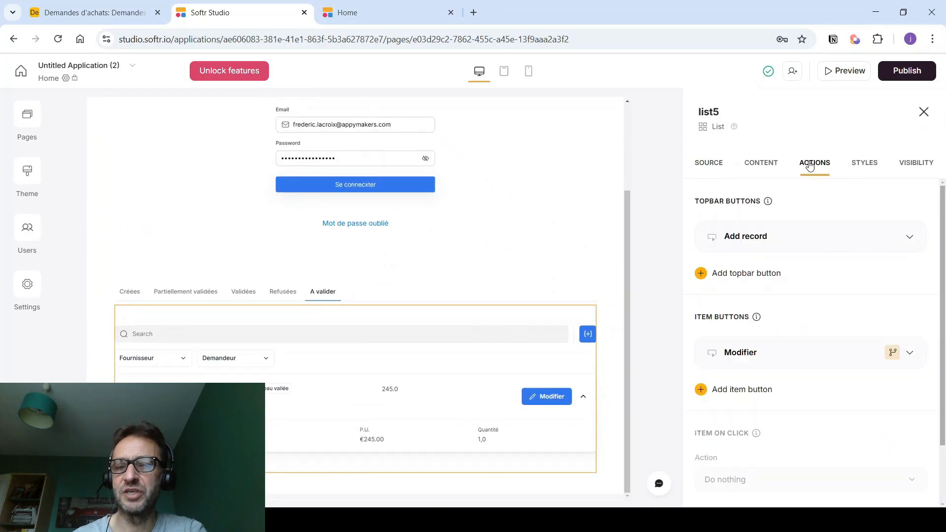
click(873, 236)
click(838, 285)
click(870, 308)
click(820, 353)
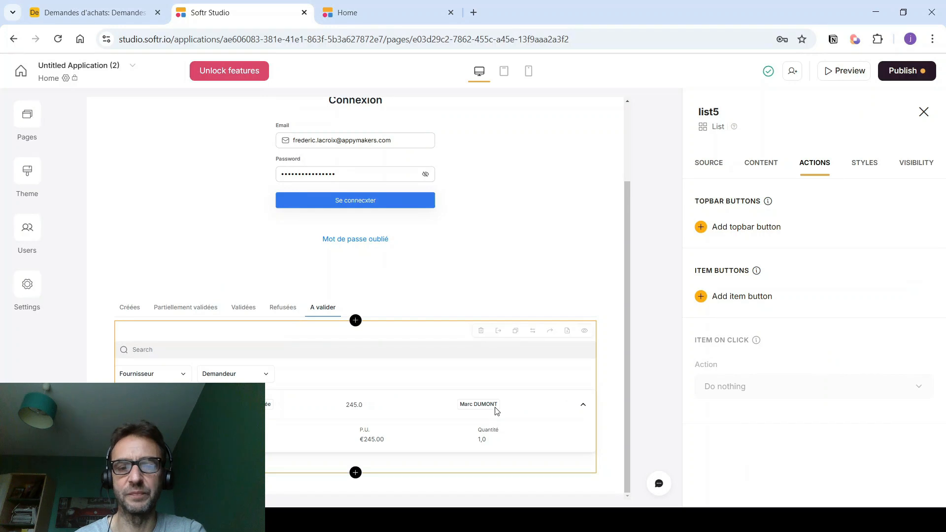
- Add a one-click update item button with a check-mark icon and no label
click(731, 302)
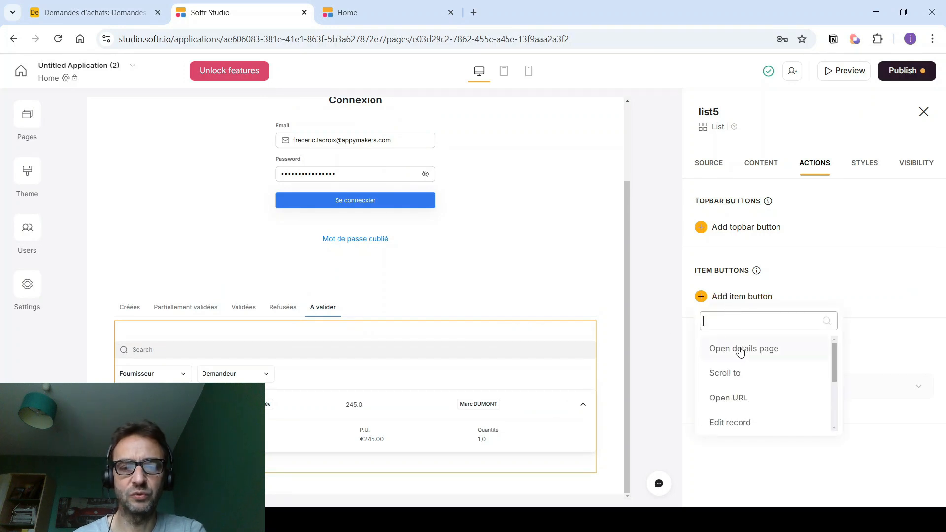
scroll(737, 352, down, 2)
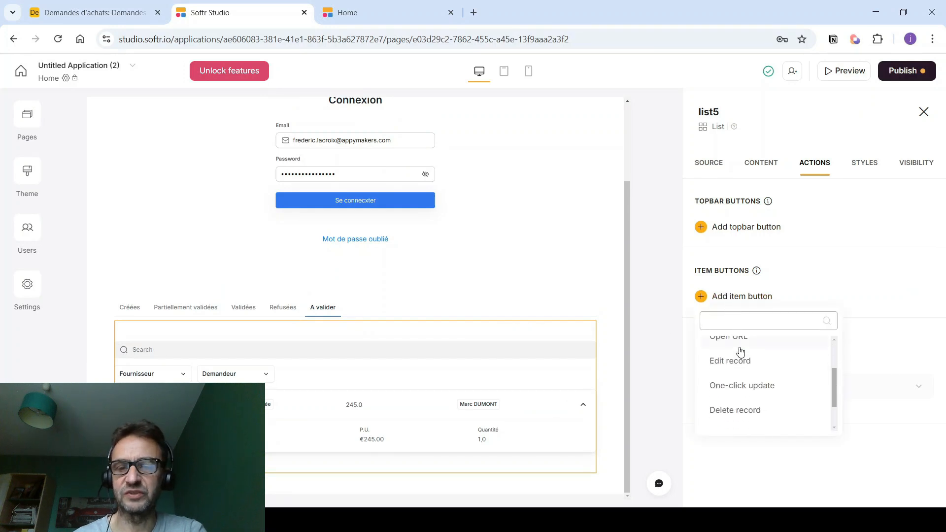
click(739, 387)
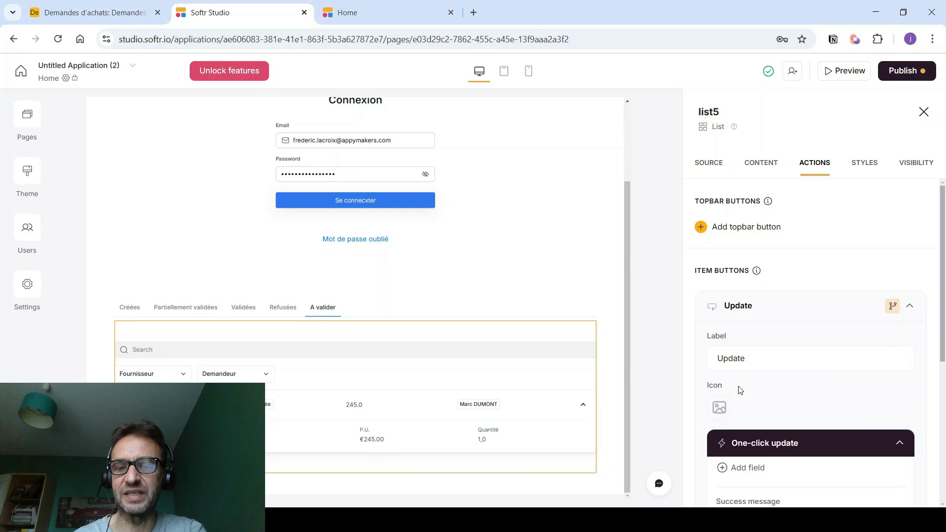
click(720, 408)
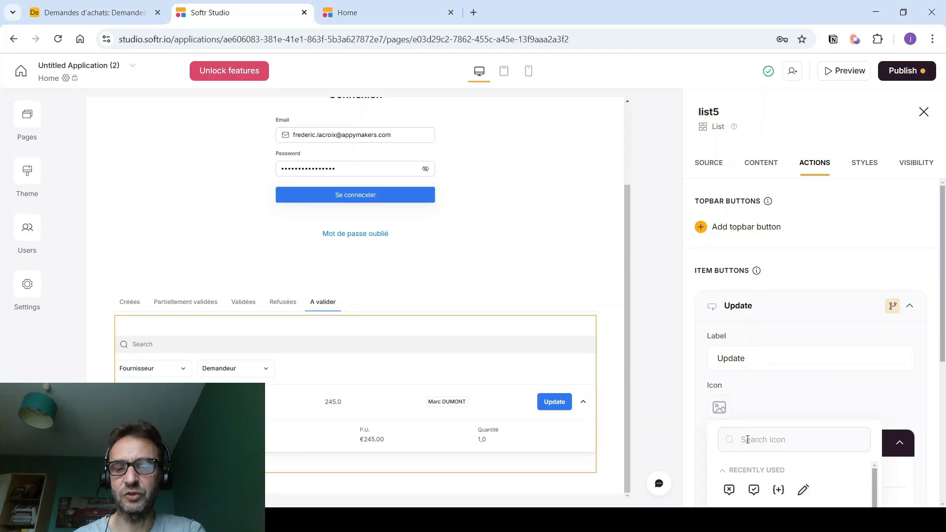
click(754, 489)
scroll(776, 353, down, 2)
click(750, 240)
key(BackSpace)
key(BackSpace)
- Make the one-click update replace the request's Statut value
scroll(752, 282, down, 2)
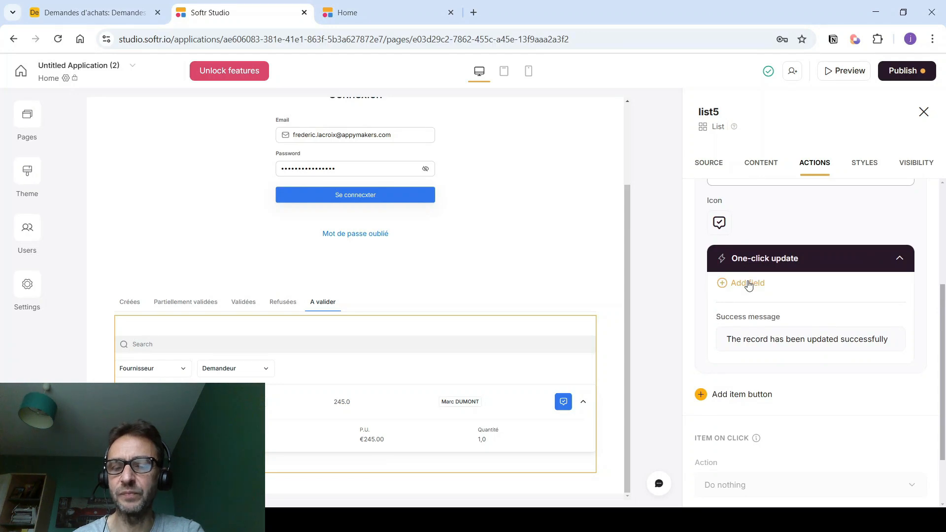
click(747, 284)
scroll(748, 379, down, 1)
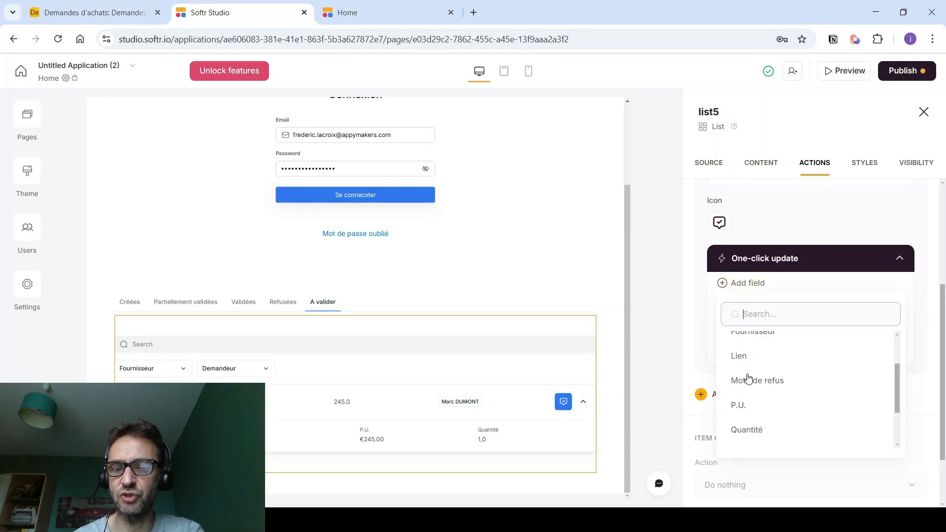
scroll(748, 379, down, 2)
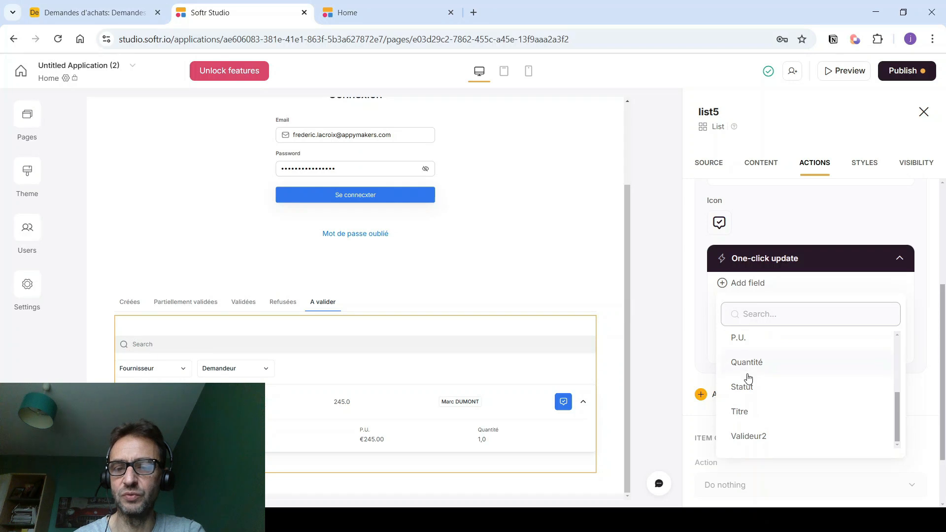
click(744, 389)
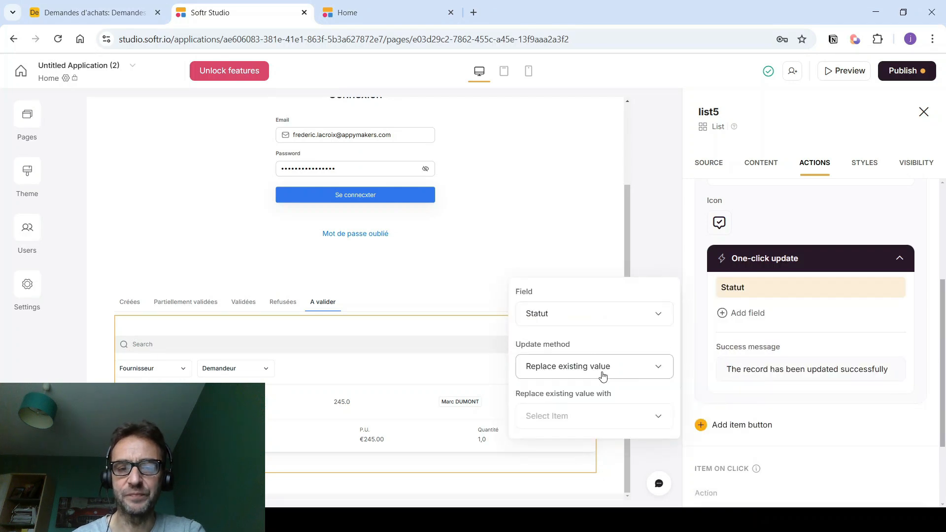
click(576, 423)
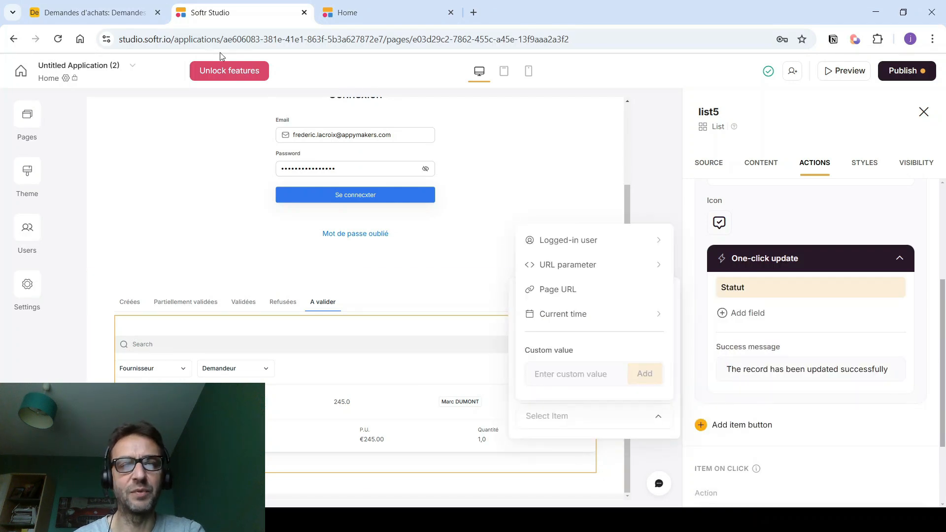
click(75, 10)
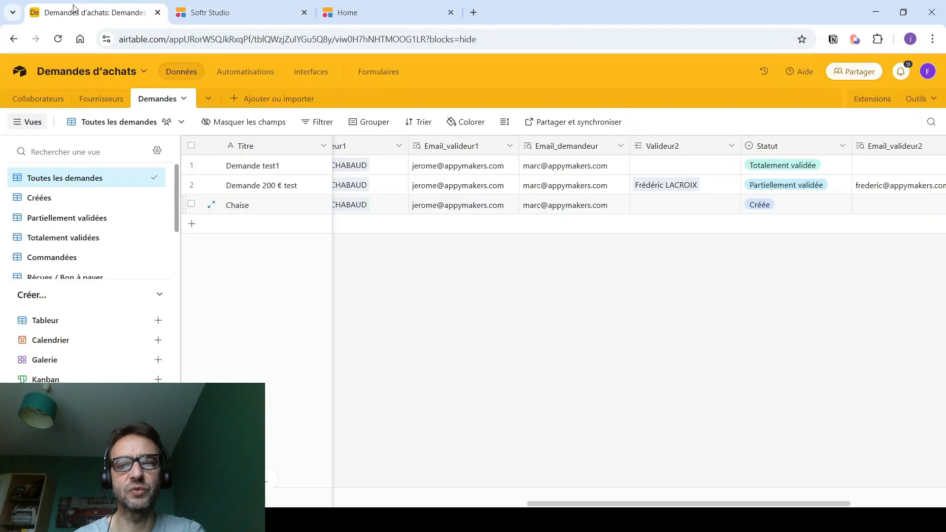
- Copy 'Partiellement validée' from Airtable's Statut field options and paste it as Softr's custom value
right_click(791, 150)
click(783, 173)
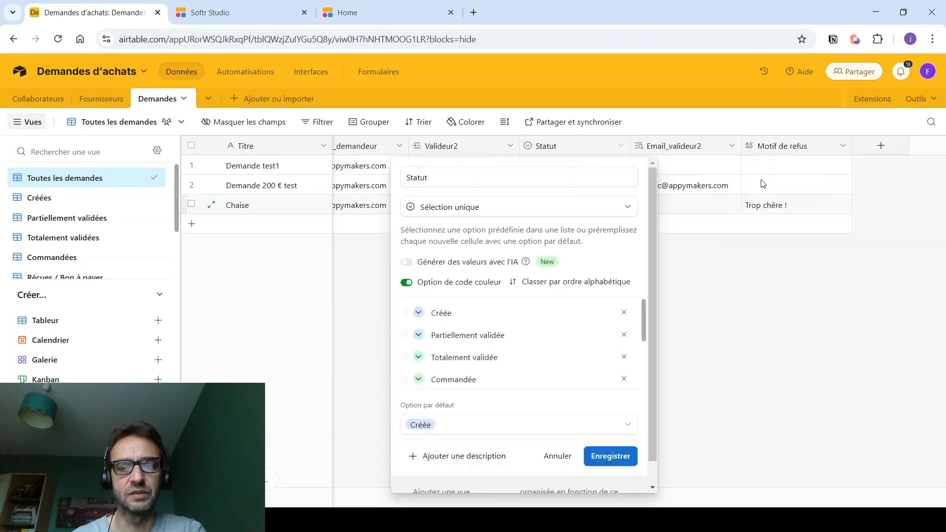
click(530, 335)
key(ctrl+c)
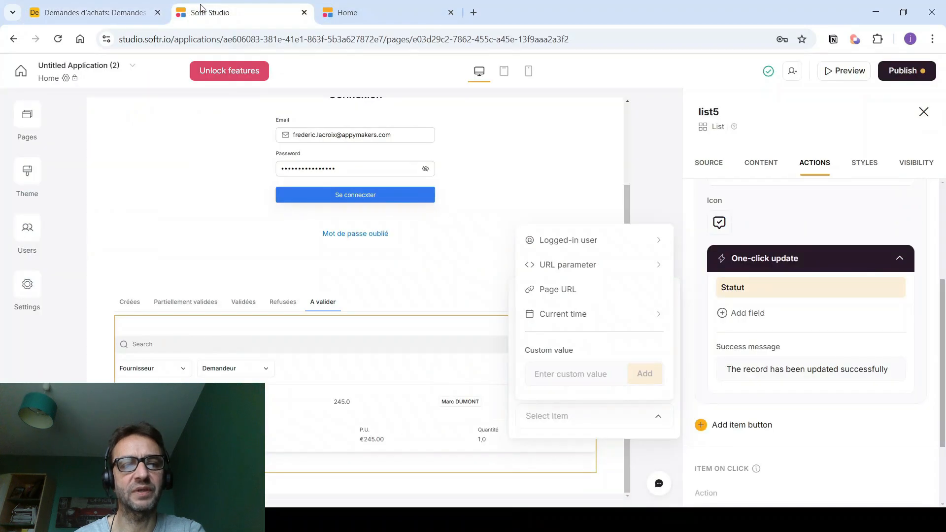
click(221, 12)
click(547, 375)
key(ctrl+v)
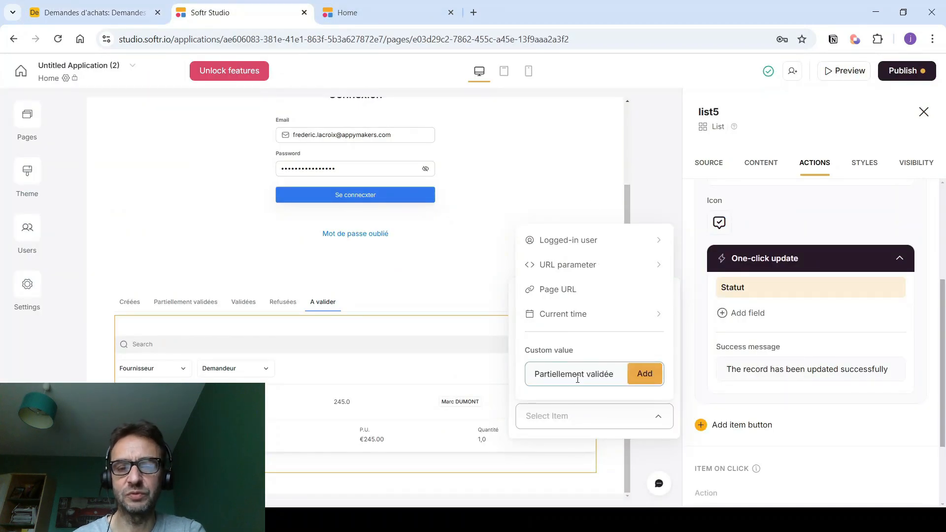
- Confirm 'Partiellement validée' as the Statut replacement value and start a second item button
click(639, 373)
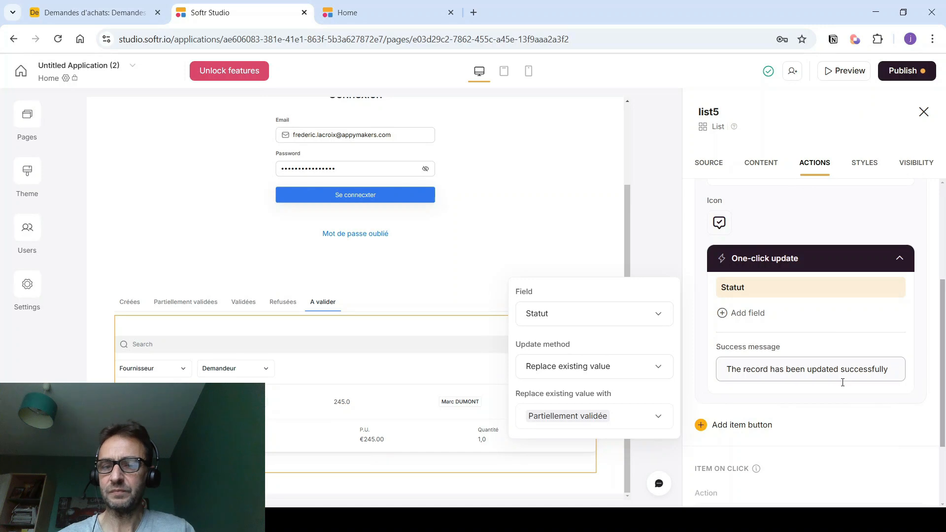
click(767, 427)
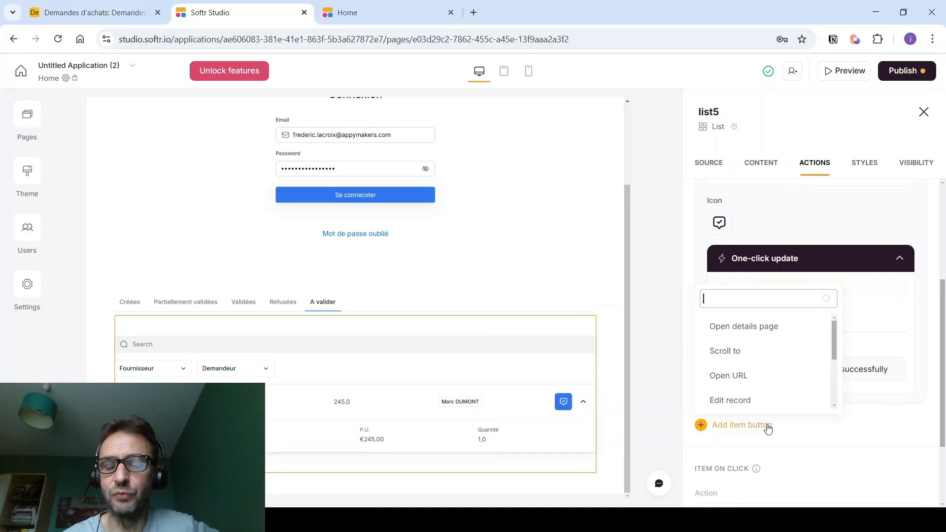
- Make the new button an edit-record action with a cross icon and no label
scroll(746, 363, down, 1)
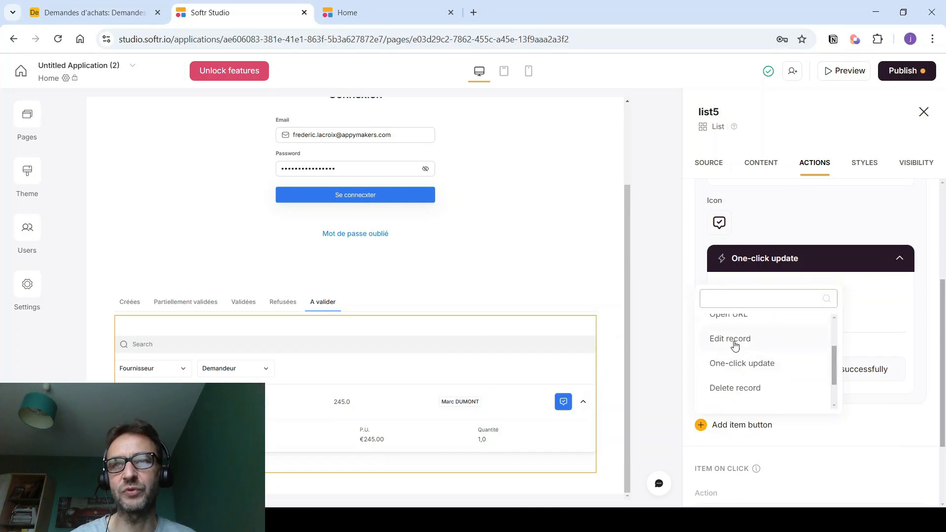
click(731, 340)
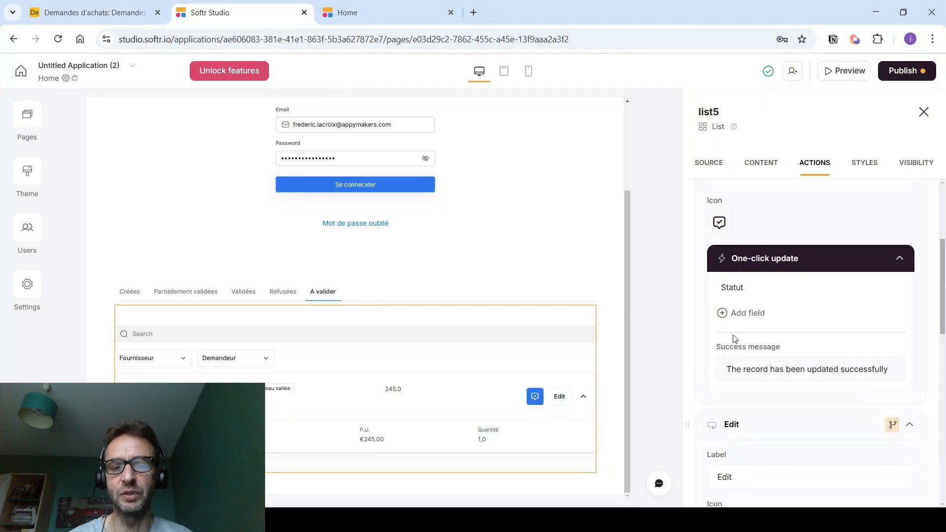
scroll(735, 339, down, 2)
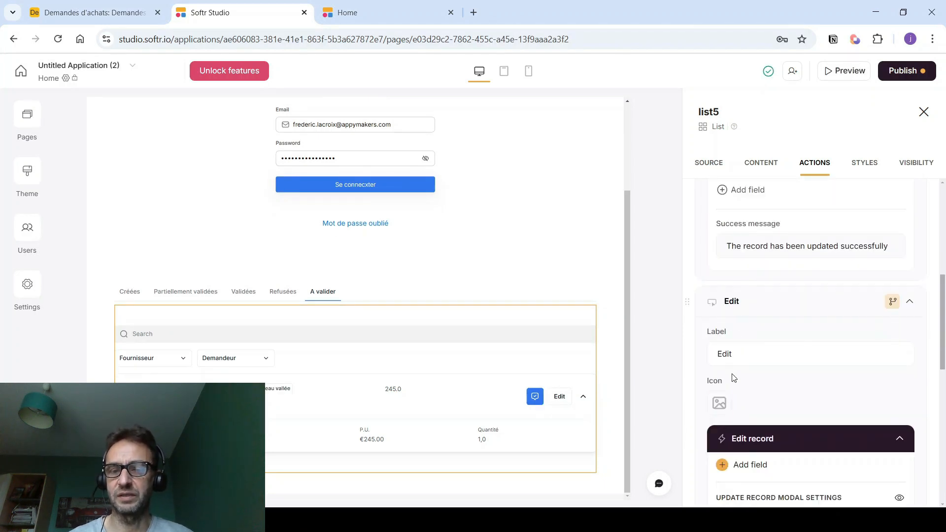
click(719, 402)
click(754, 486)
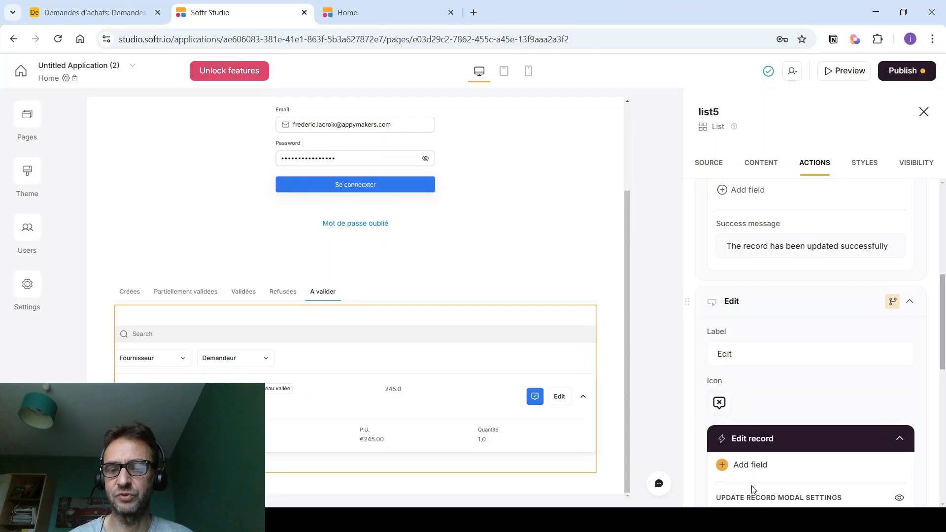
scroll(754, 352, down, 1)
click(741, 291)
key(BackSpace)
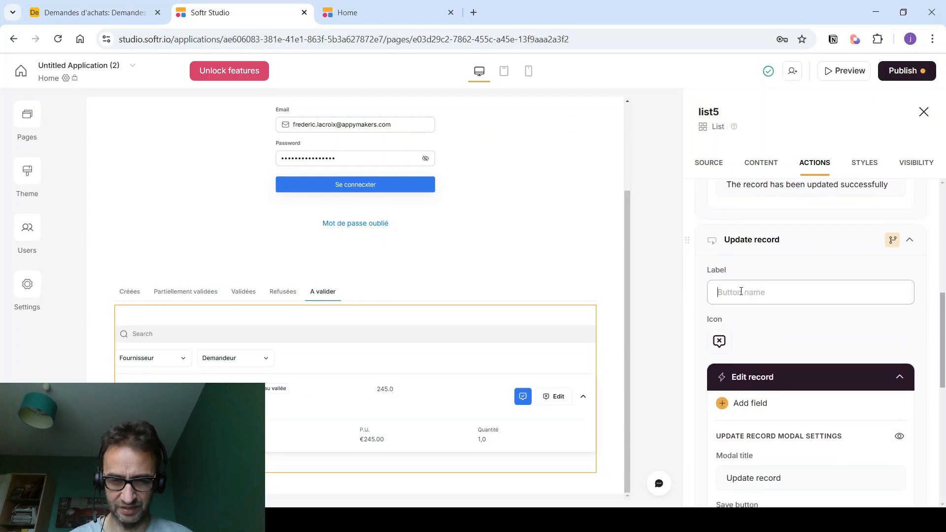
- Title the edit form 'Refus demande' with 'Enregistrer' and 'Annuler' buttons
scroll(741, 292, down, 2)
click(793, 357)
drag(793, 357, 717, 351)
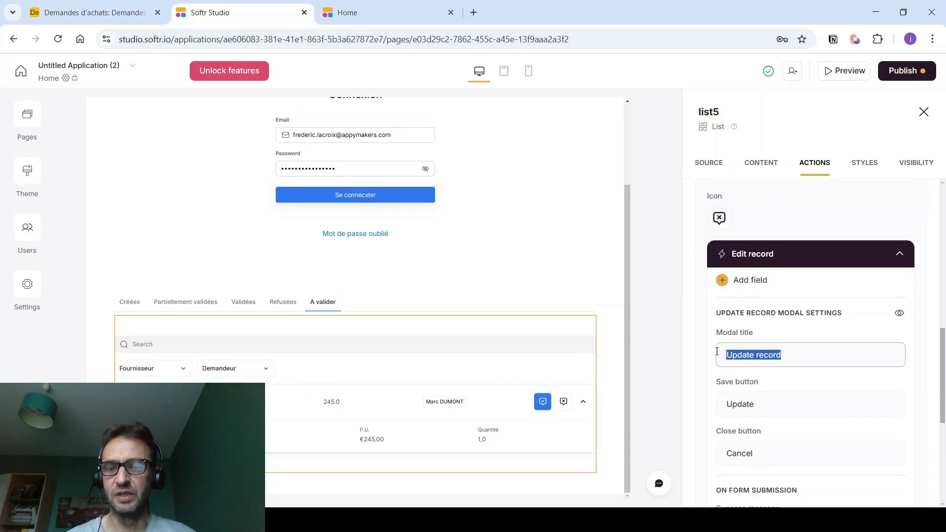
text(Refus demande)
drag(764, 403, 710, 408)
text(Enregistrer)
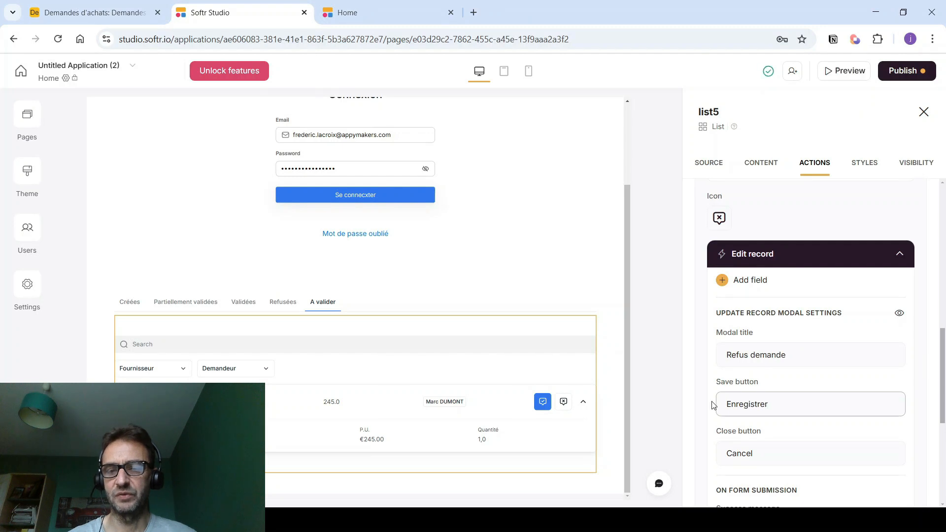
scroll(714, 404, down, 3)
drag(774, 335, 718, 320)
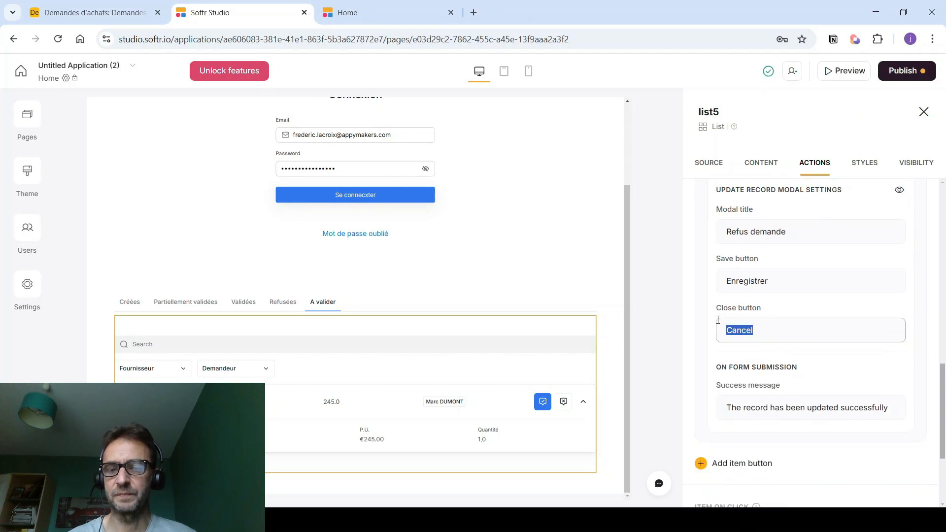
text(Annuler)
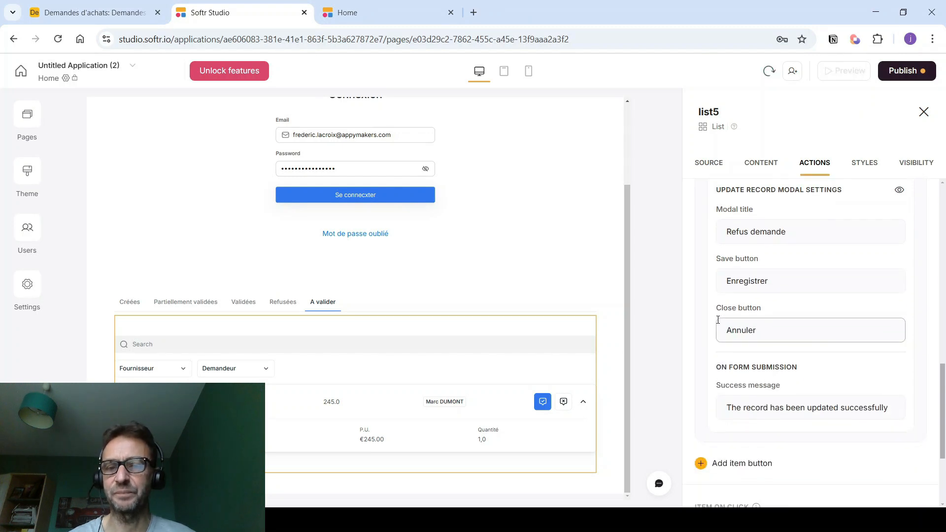
scroll(718, 315, up, 1)
- Add the Statut field to the Refus demande form, checking its options in Airtable
click(751, 219)
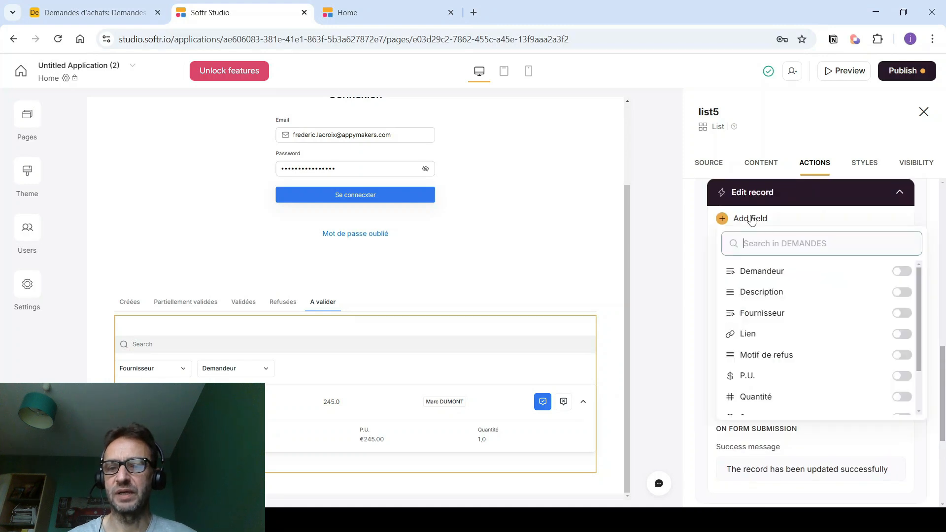
scroll(781, 304, down, 2)
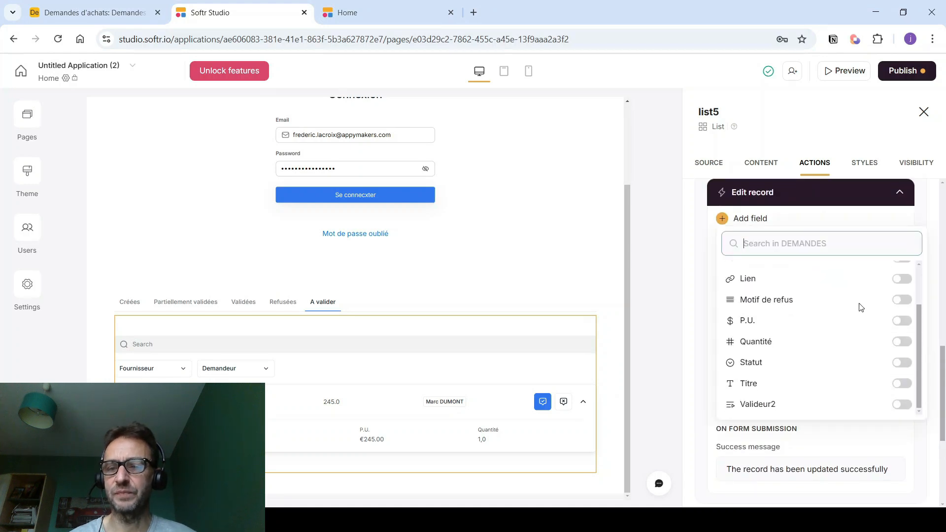
click(901, 363)
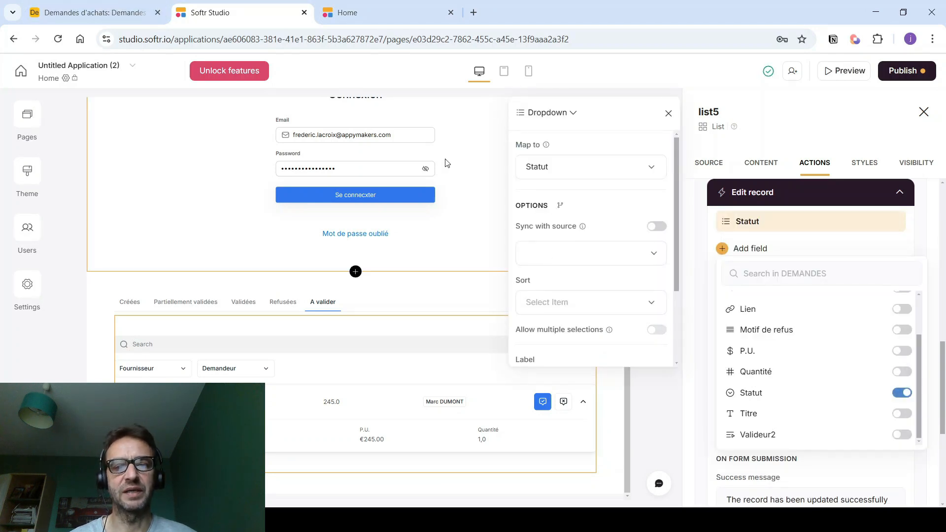
click(94, 12)
scroll(487, 371, down, 2)
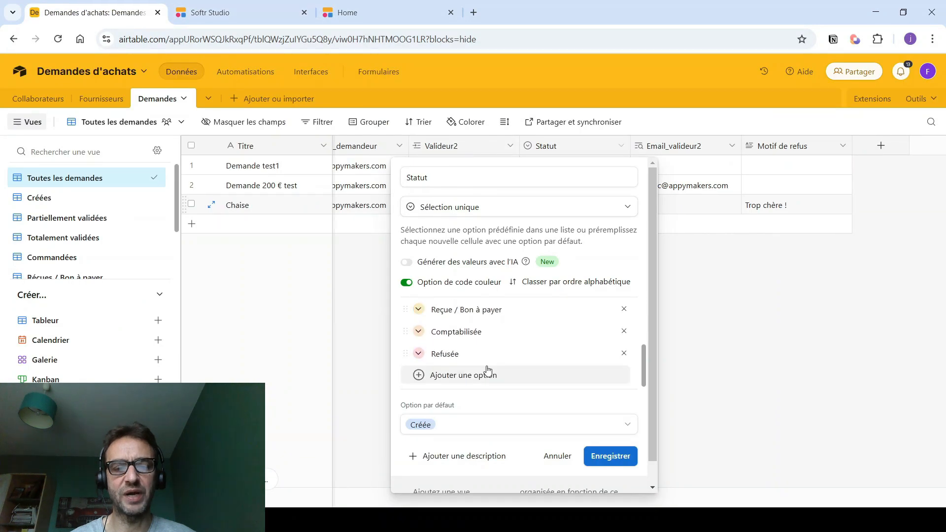
drag(459, 354, 447, 353)
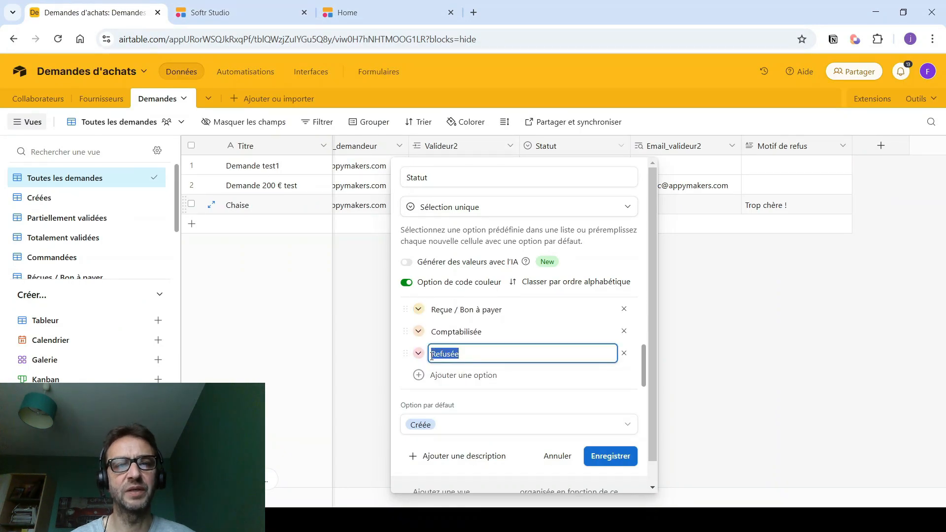
click(234, 11)
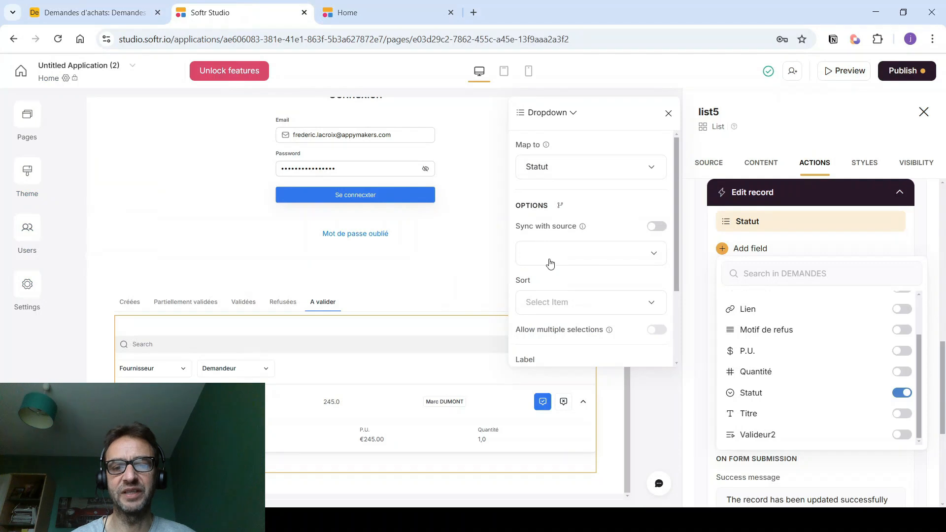
scroll(549, 305, down, 3)
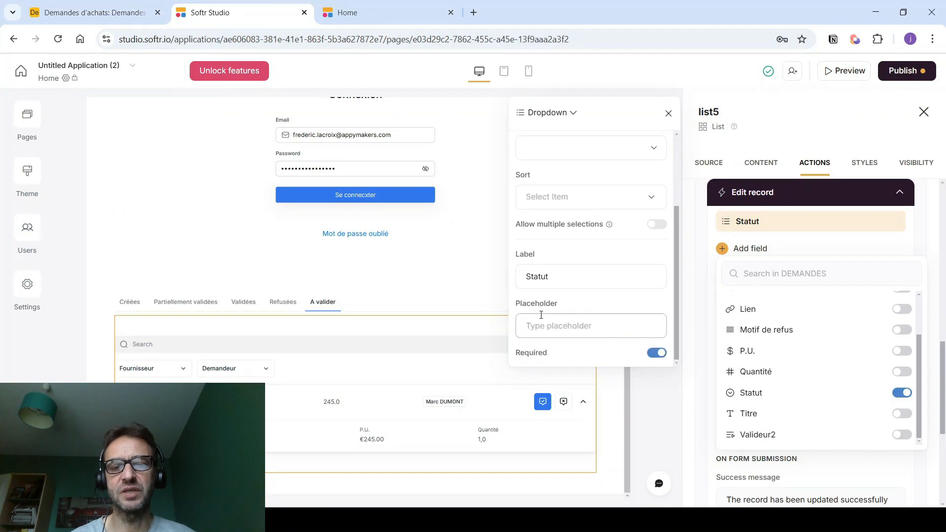
scroll(541, 315, up, 2)
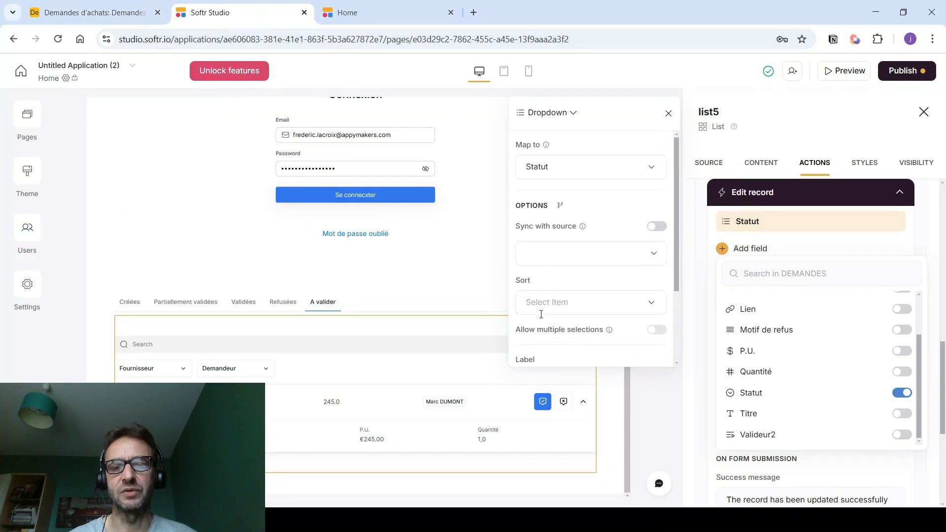
- Give the Statut dropdown only the Refusée option and add the Motif de refus field
click(540, 261)
click(551, 286)
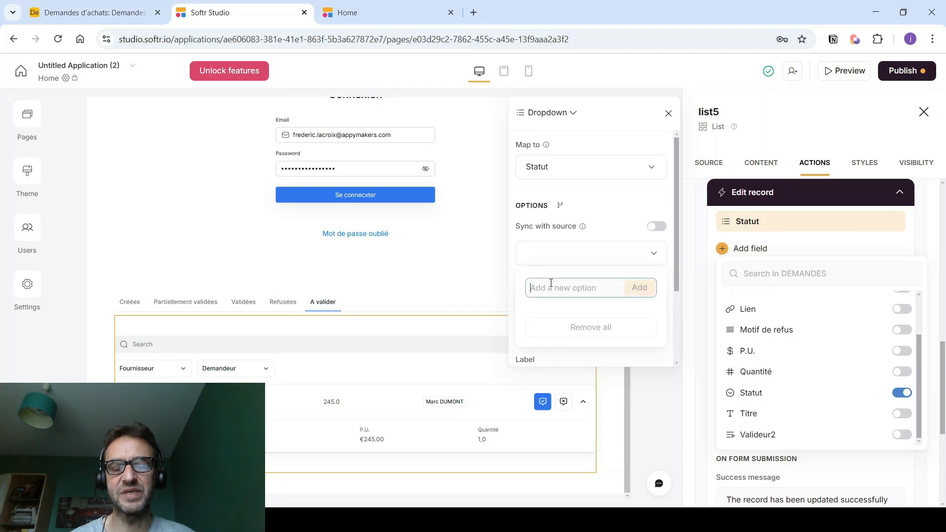
text(Refusée)
click(638, 288)
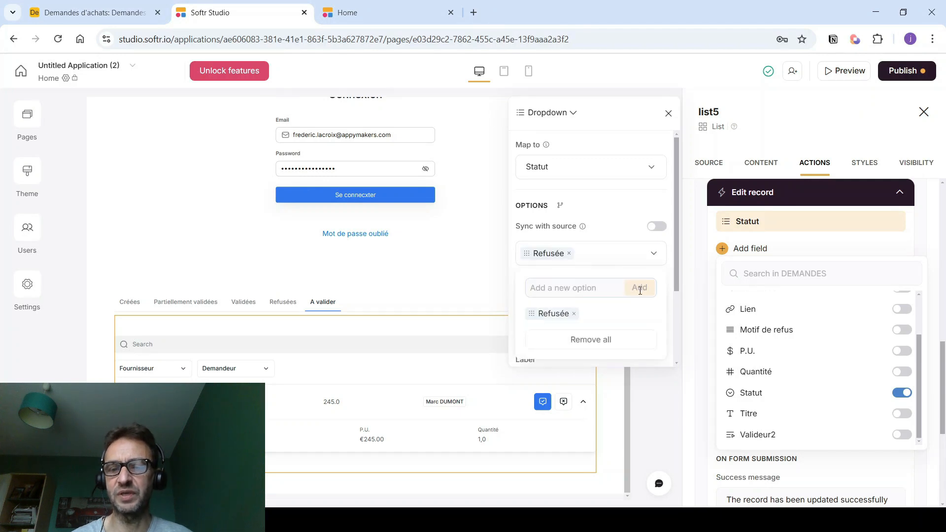
click(669, 115)
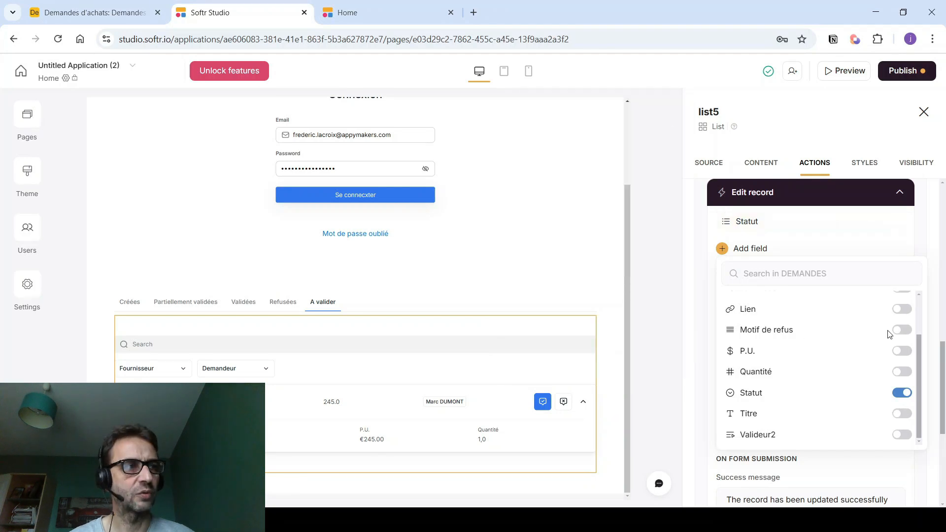
click(903, 330)
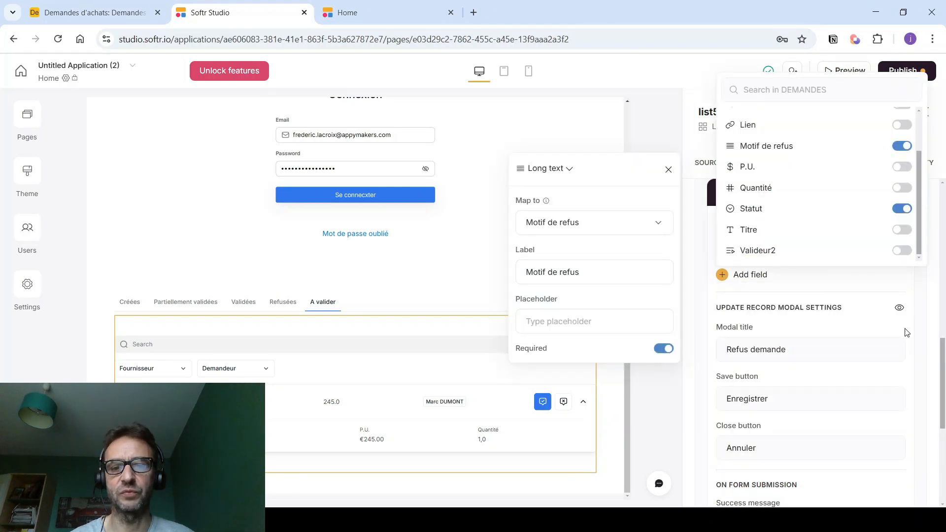
click(648, 421)
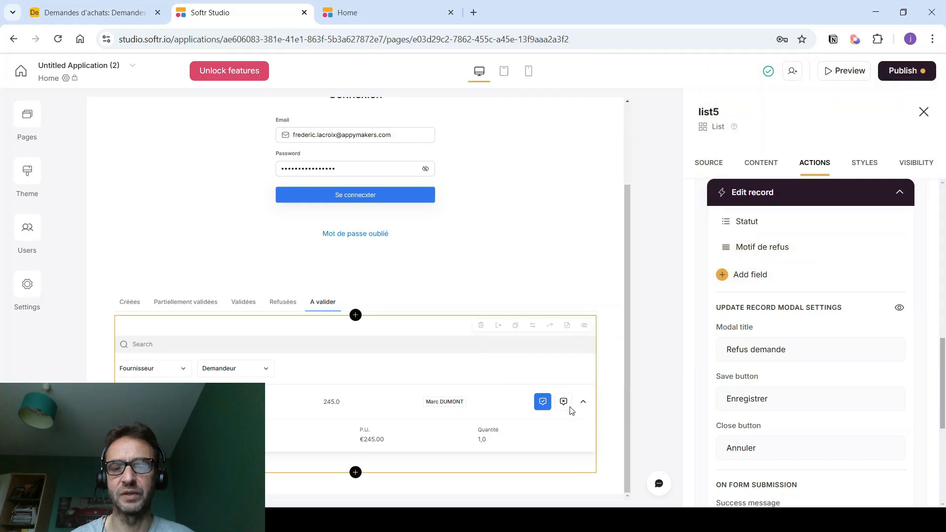
- Give the list's primary button a green #3EBF3C background
click(869, 167)
scroll(813, 317, down, 3)
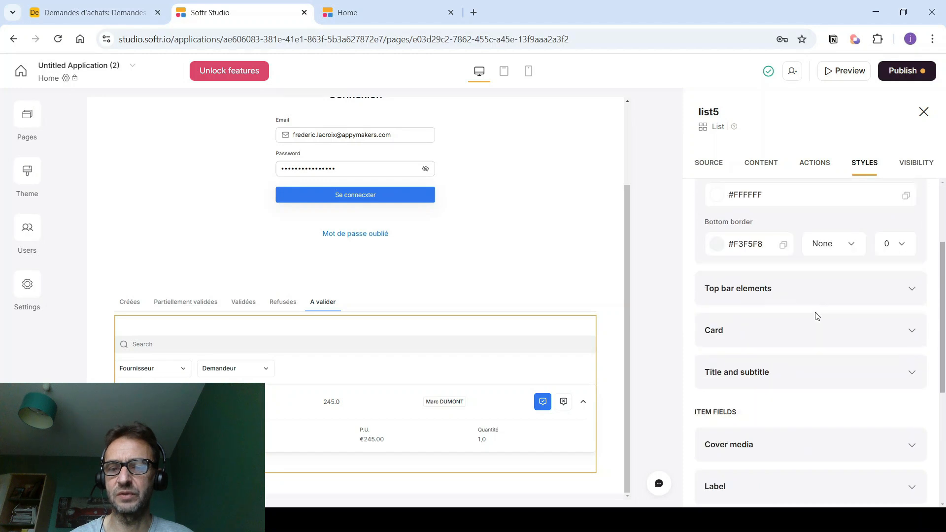
click(909, 333)
scroll(907, 333, down, 6)
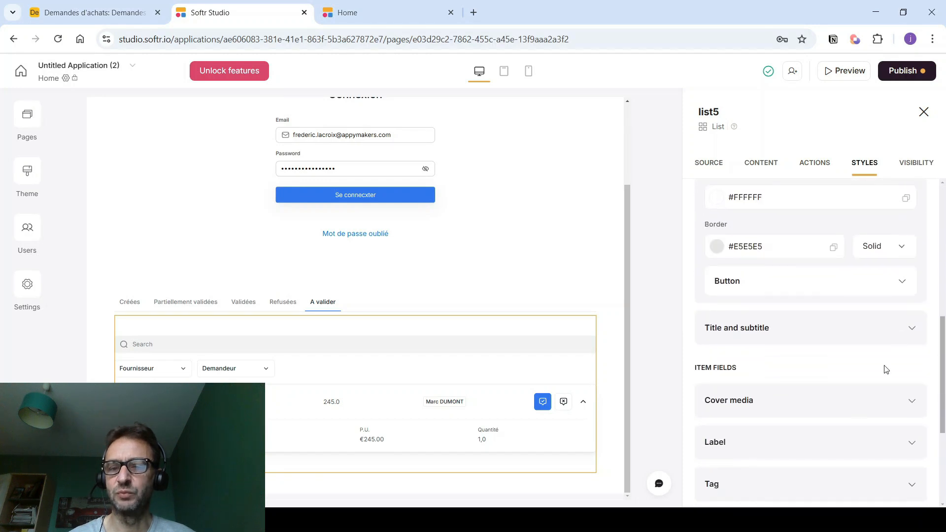
click(901, 220)
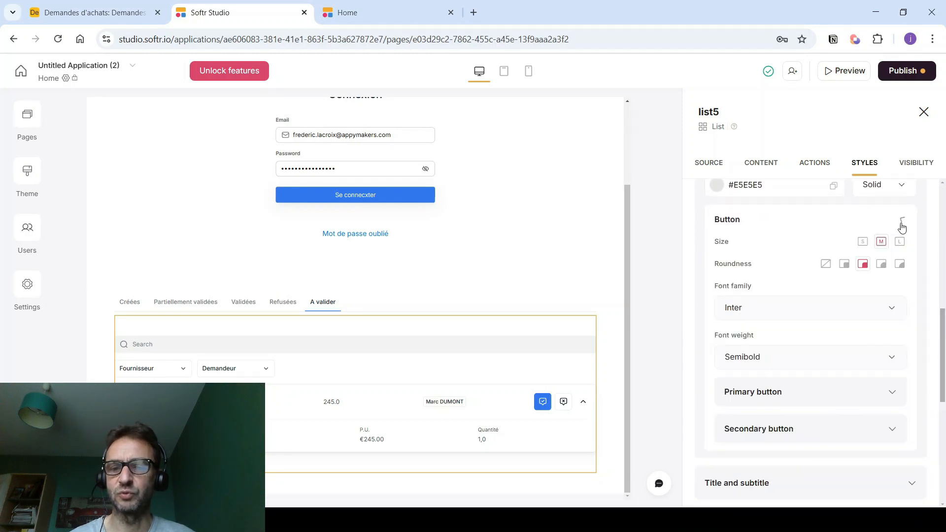
scroll(853, 295, down, 2)
click(893, 331)
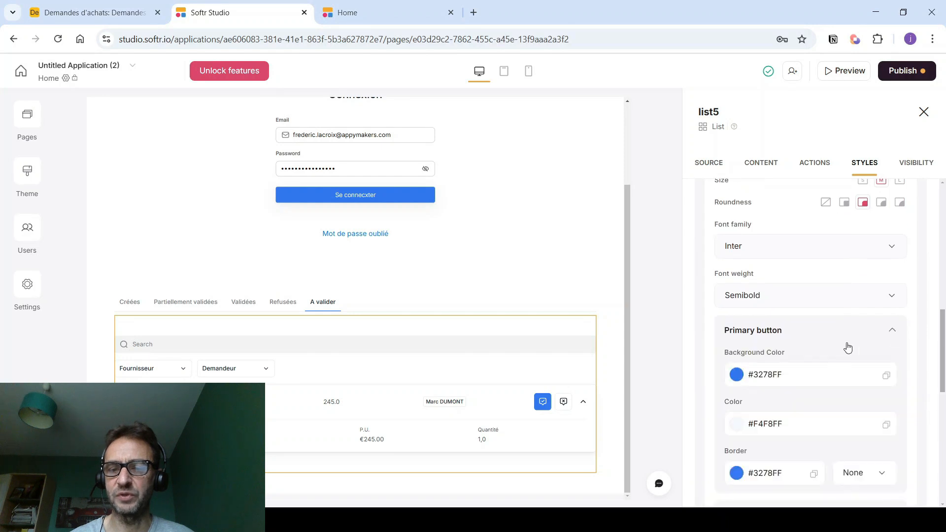
click(736, 376)
click(781, 313)
click(846, 265)
drag(852, 261, 831, 244)
click(907, 271)
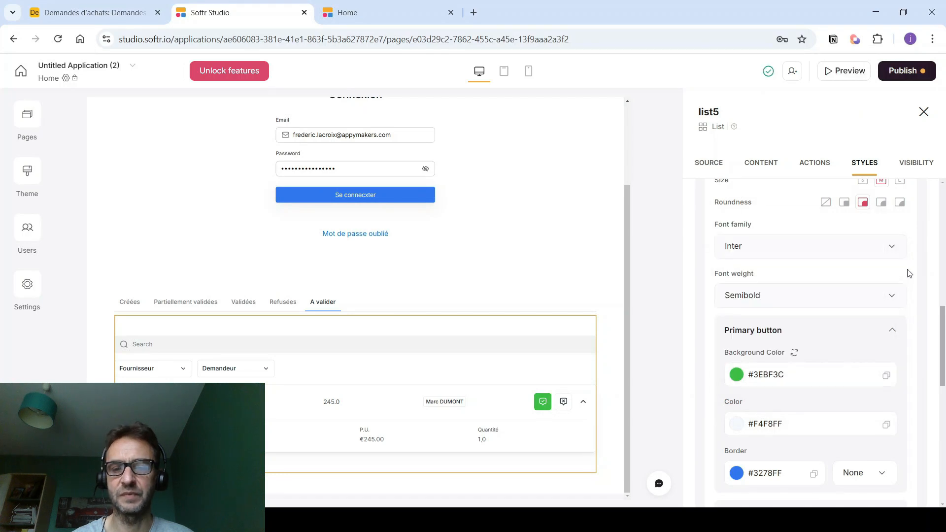
- Give the secondary button a pale grey #D6C8C8 background
scroll(864, 289, down, 1)
scroll(771, 382, down, 3)
click(782, 332)
scroll(781, 338, down, 3)
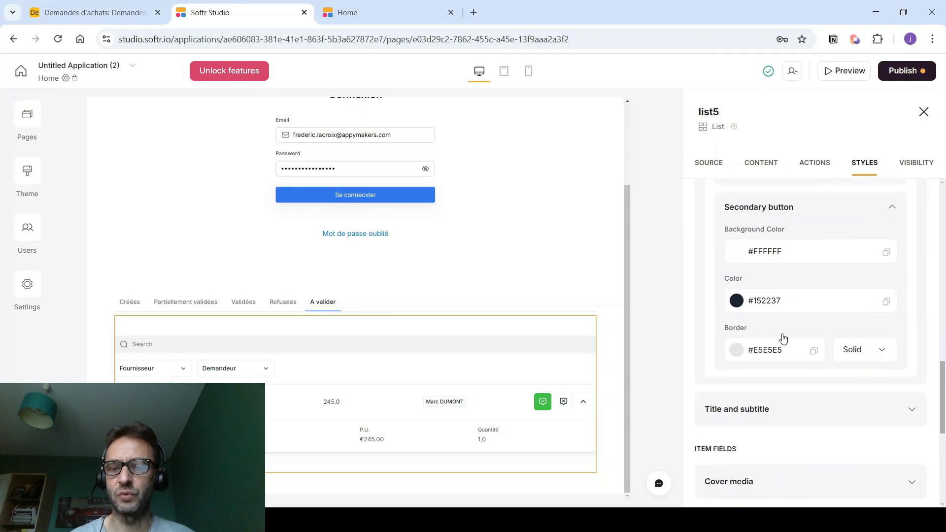
click(735, 253)
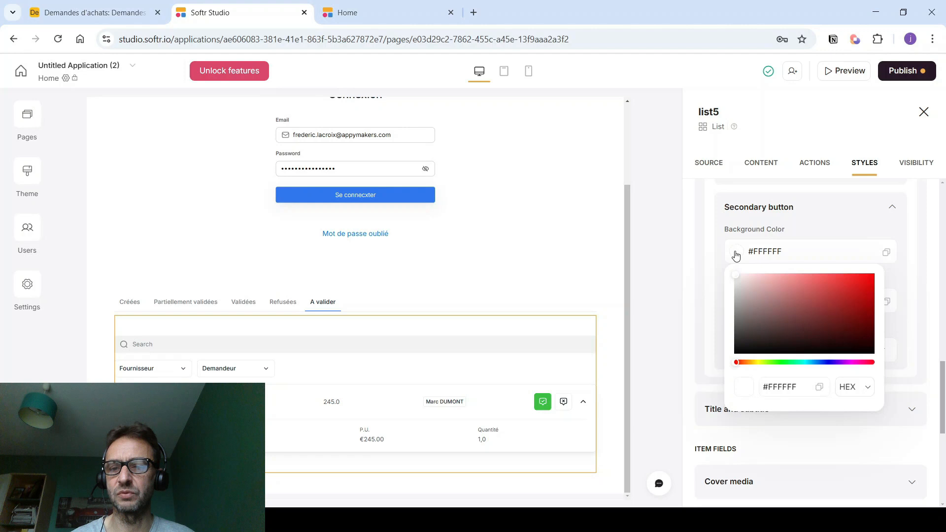
click(851, 295)
click(857, 291)
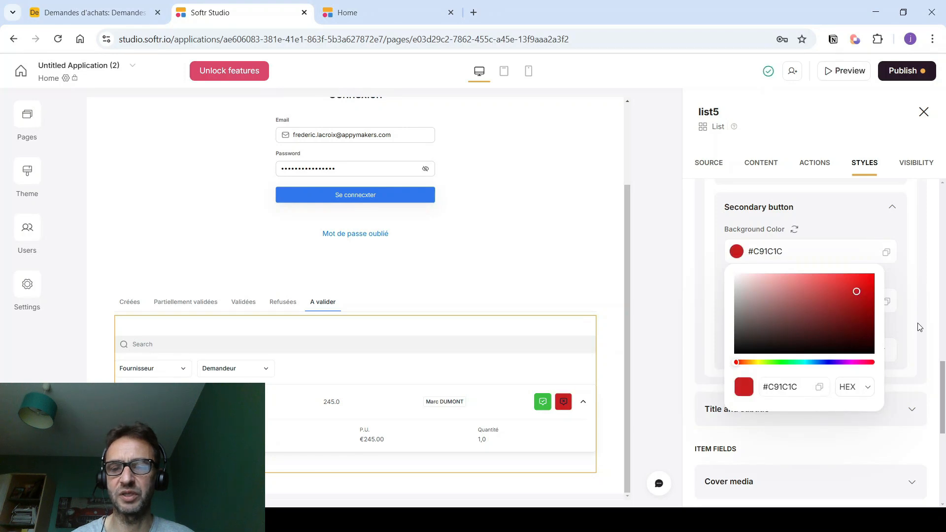
drag(812, 327, 744, 286)
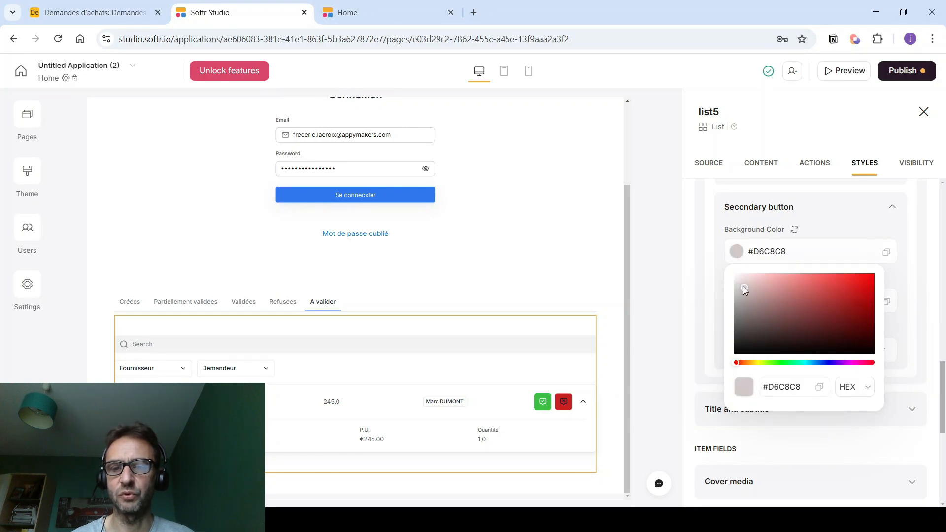
click(920, 296)
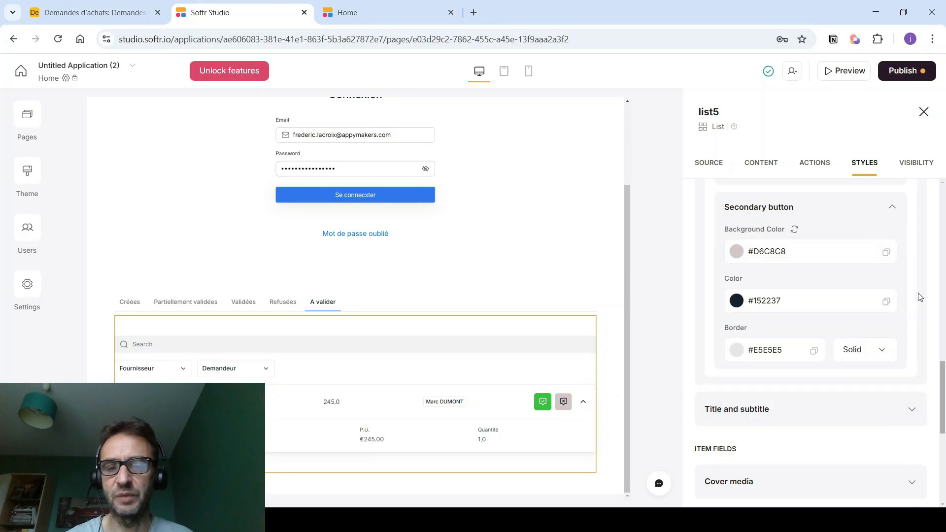
- Publish the updates, reload the live app and approve the Chaise request
click(906, 71)
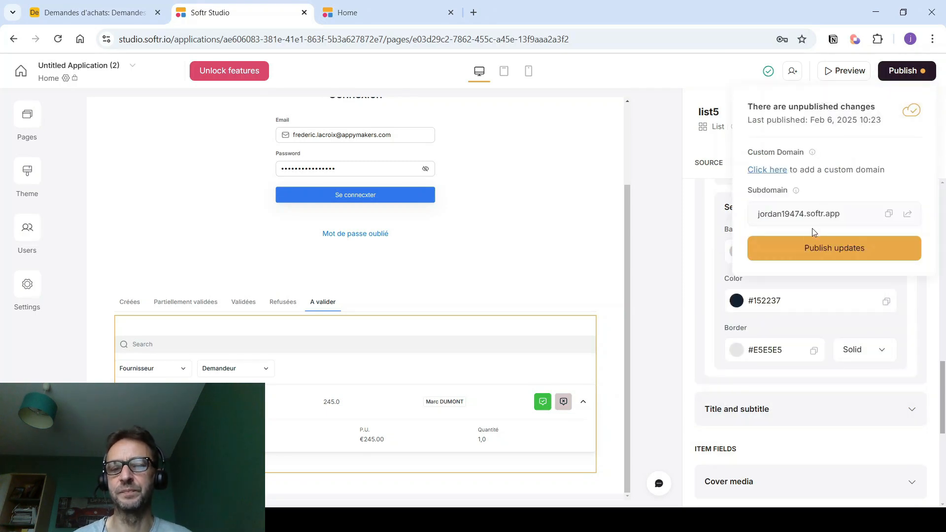
click(808, 244)
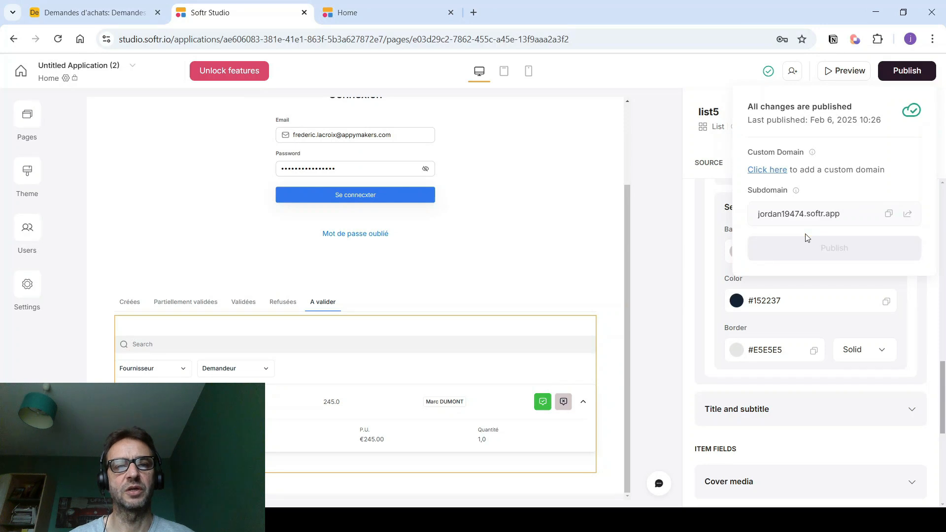
click(418, 14)
click(378, 39)
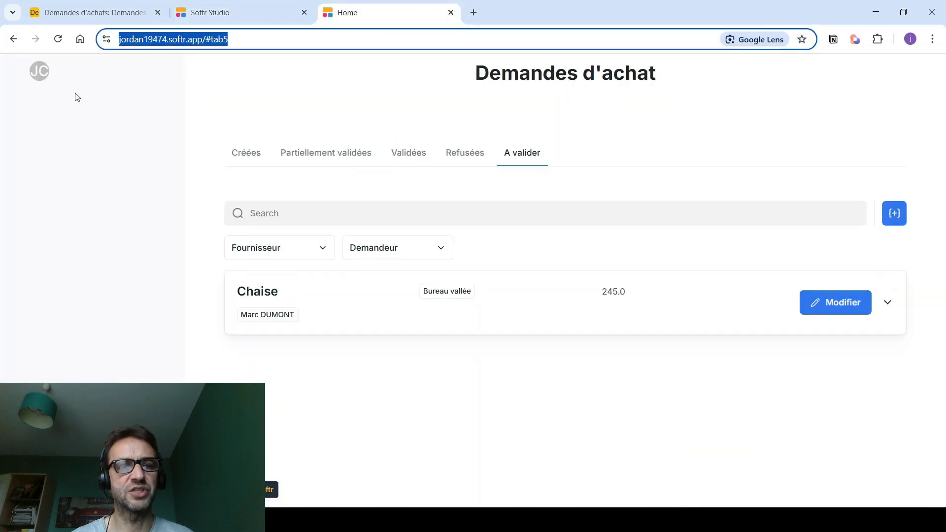
key(Return)
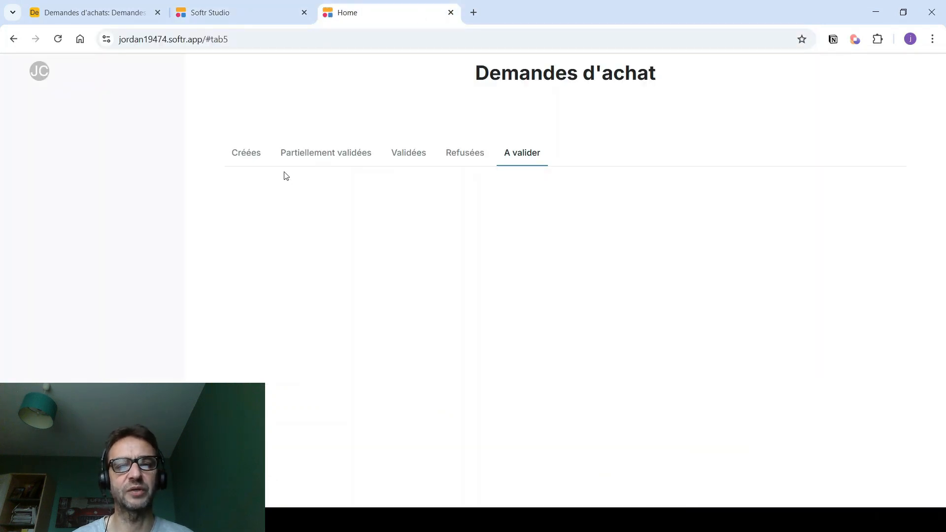
click(340, 307)
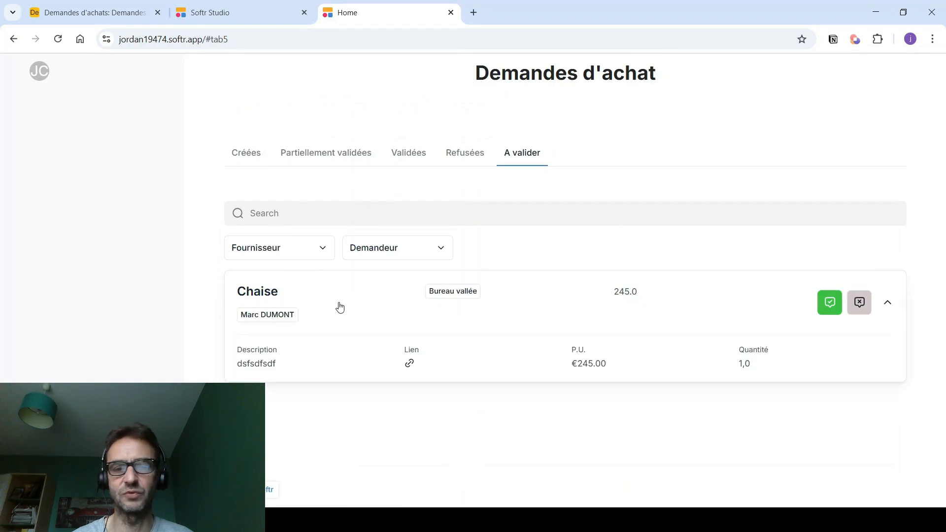
click(829, 305)
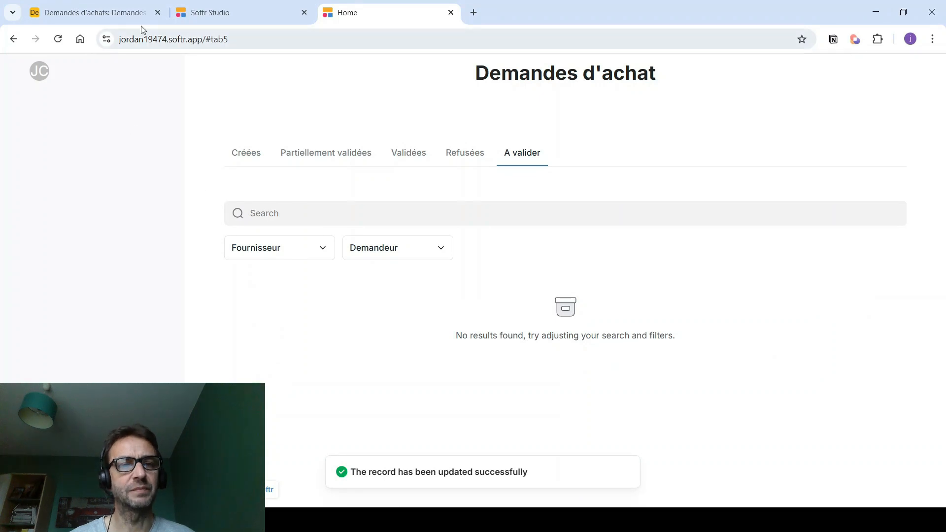
- Sign in to the live app as another user with their magic login link
click(218, 13)
click(27, 231)
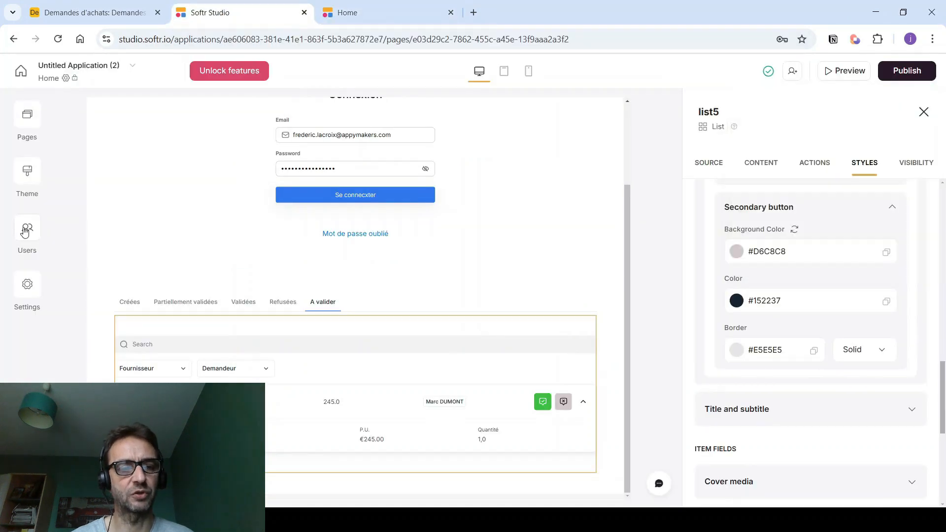
drag(337, 356, 657, 363)
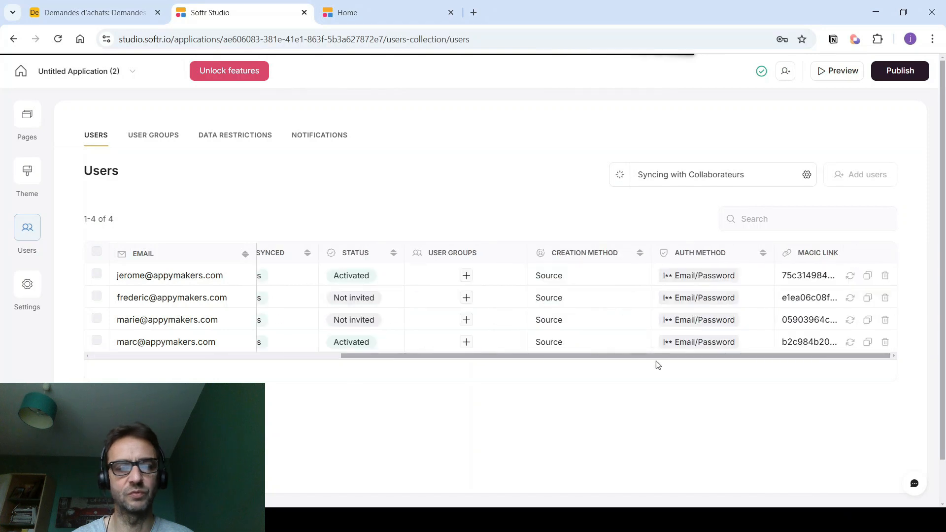
click(379, 15)
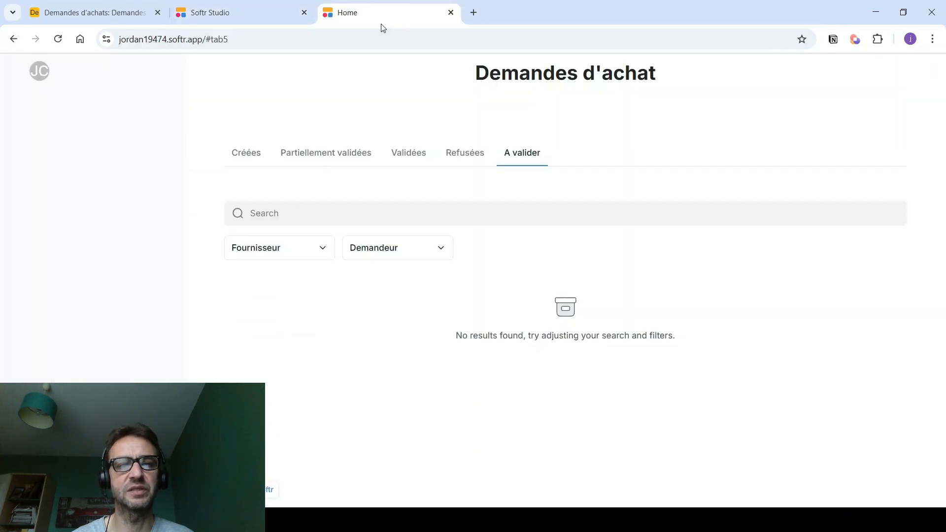
click(246, 39)
key(ctrl+v)
key(Return)
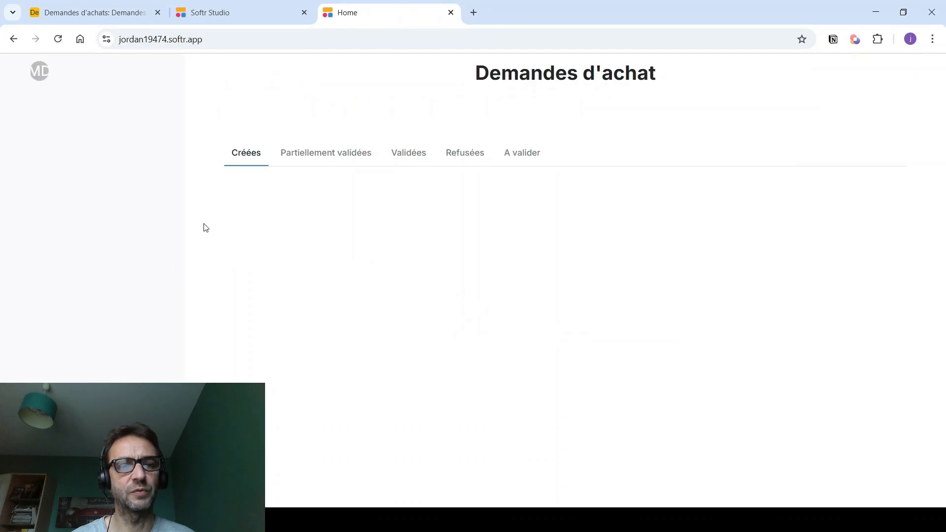
- Browse the Partially validated, Validées, A valider, Refusées and Créées request lists
click(293, 160)
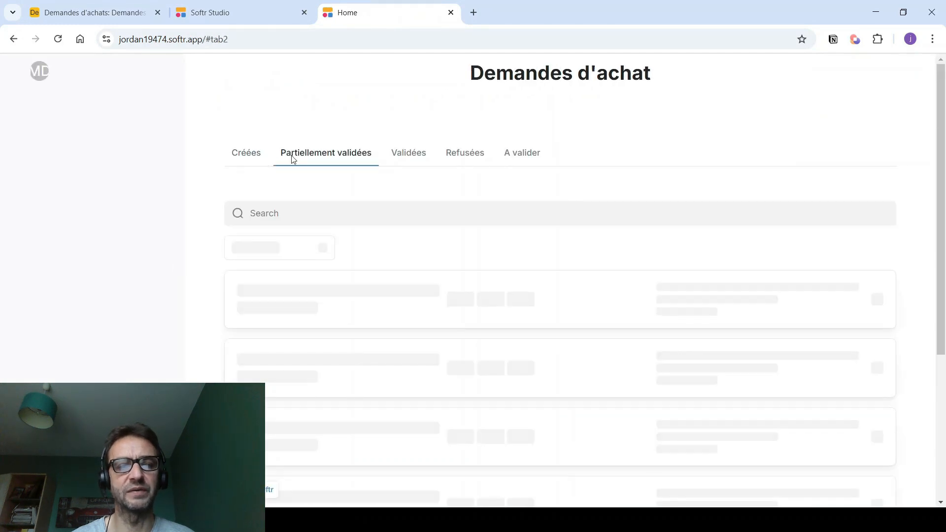
click(421, 156)
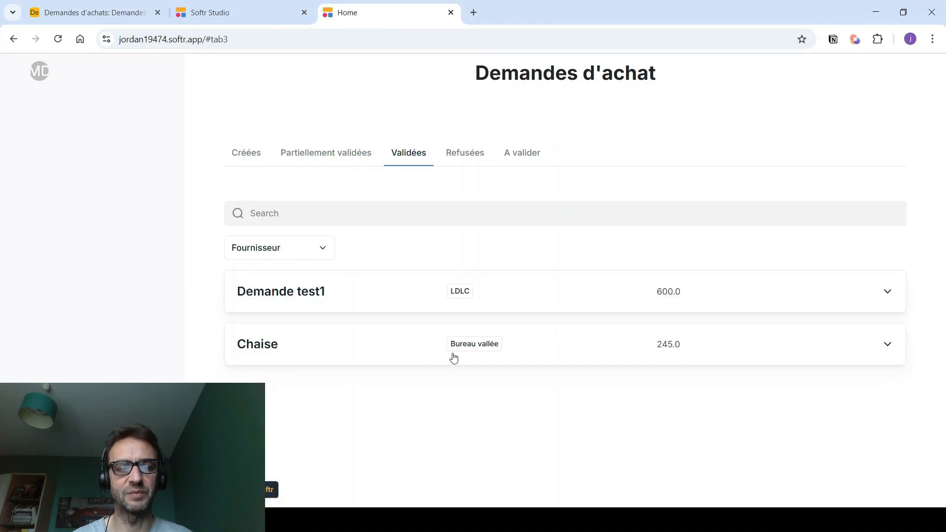
click(357, 353)
click(356, 354)
click(515, 156)
click(457, 156)
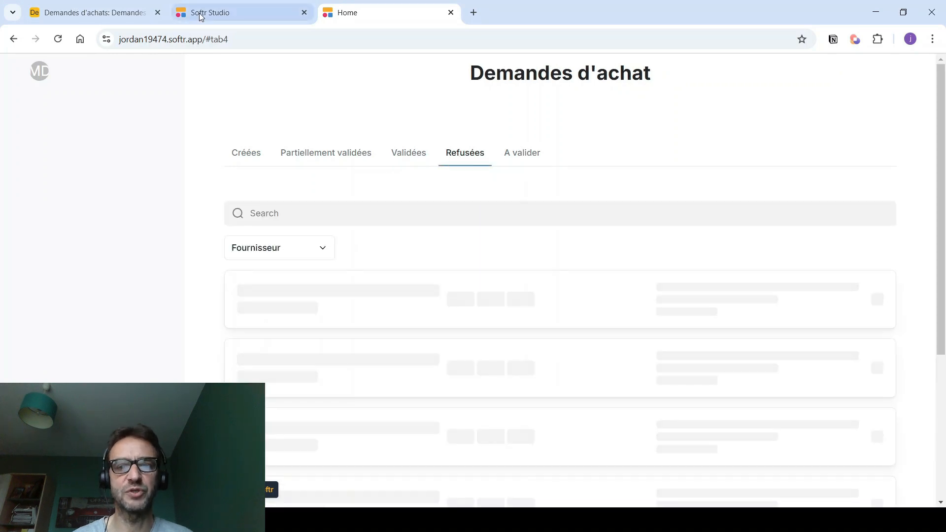
click(245, 153)
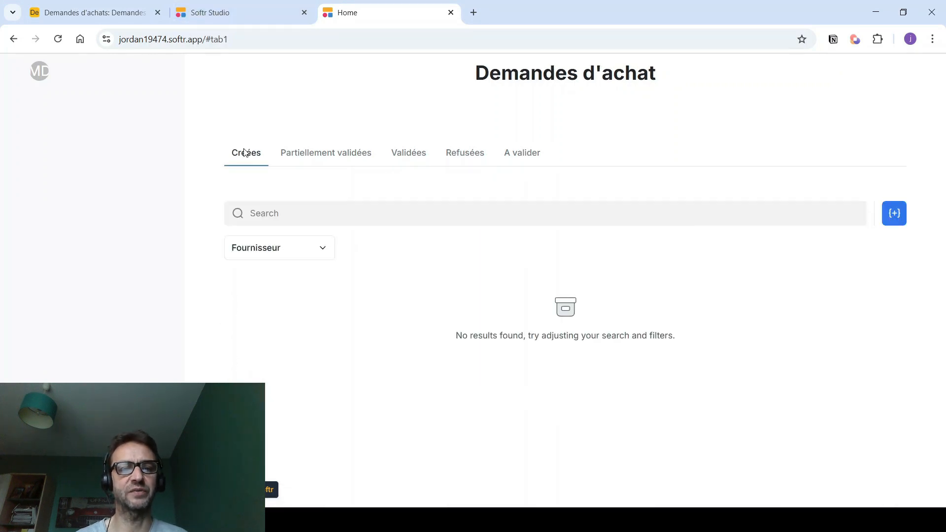
- Save a new request 'Test refus' with description 'lkjlkjlk', supplier FNAC, quantity 1, unit price 34
click(895, 213)
click(441, 162)
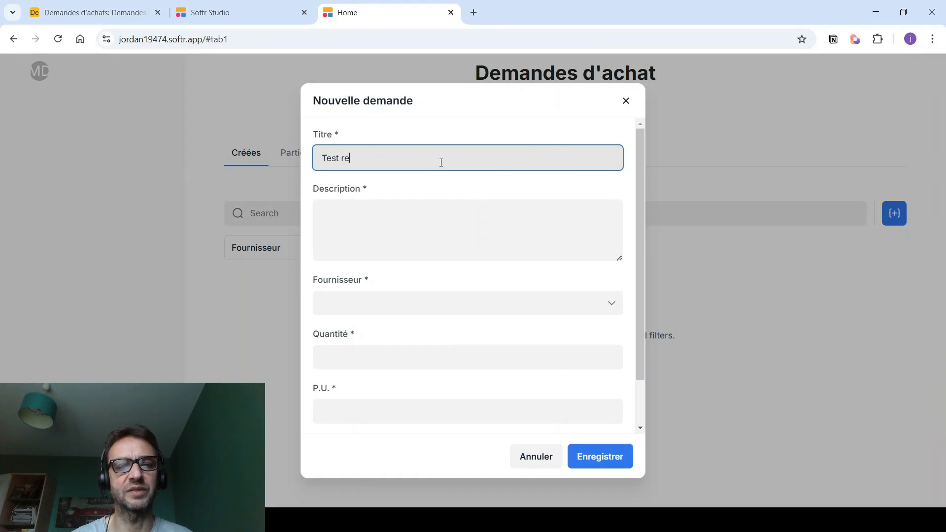
click(431, 213)
text(lkjlkjlk)
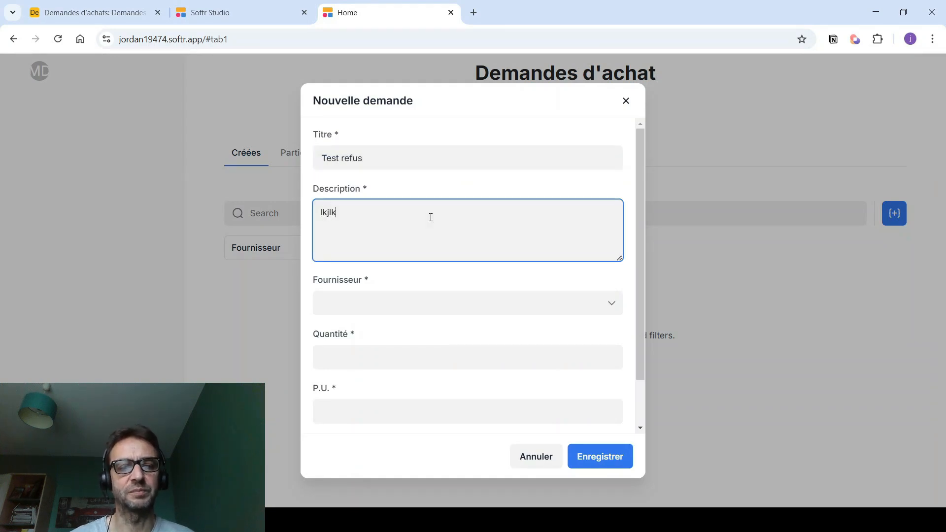
click(377, 306)
click(348, 359)
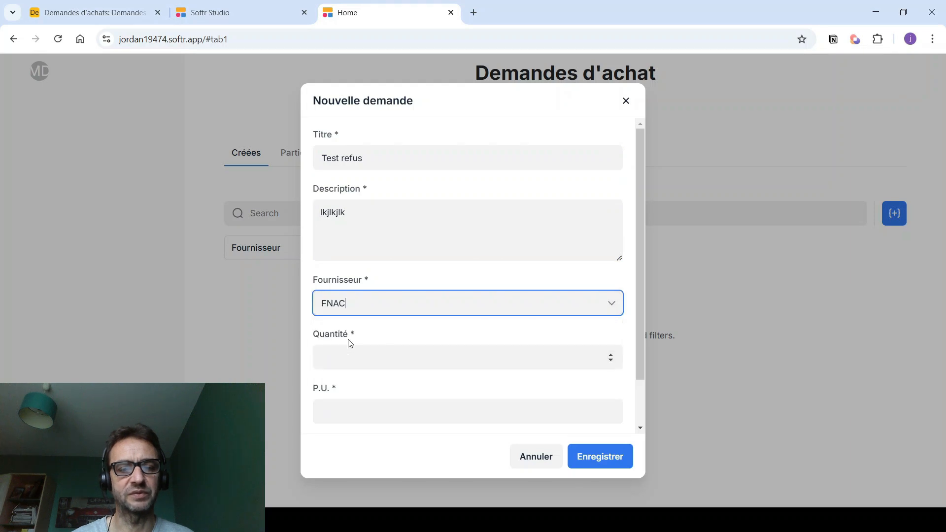
click(344, 350)
click(327, 415)
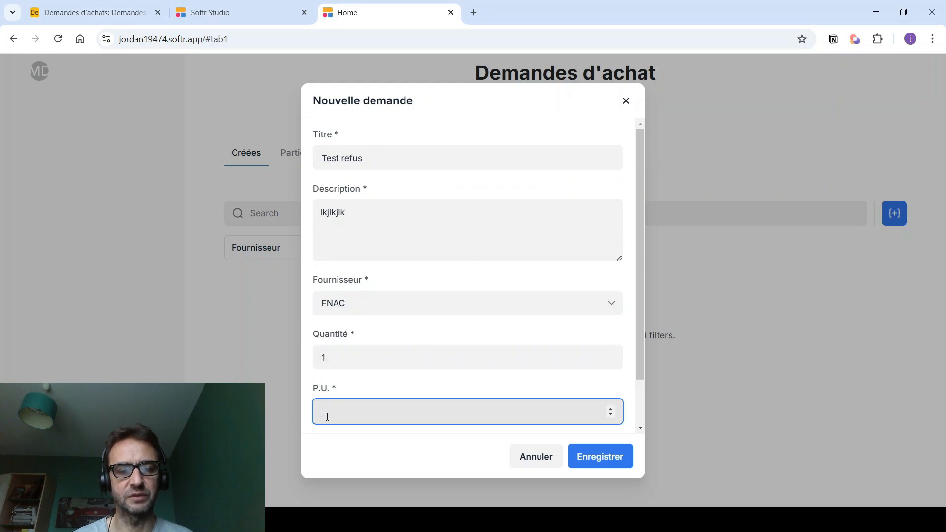
click(587, 457)
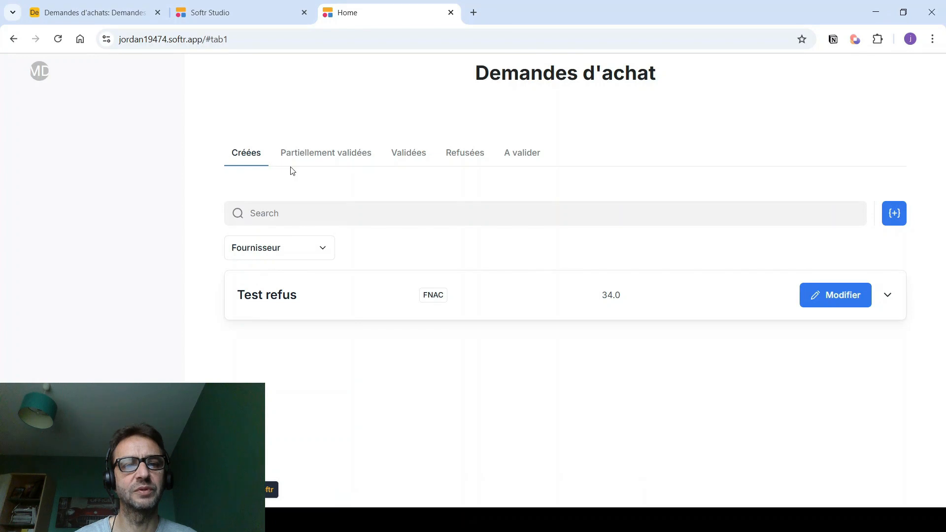
- Sign in to the live app as a validator using their copied magic login link
click(192, 15)
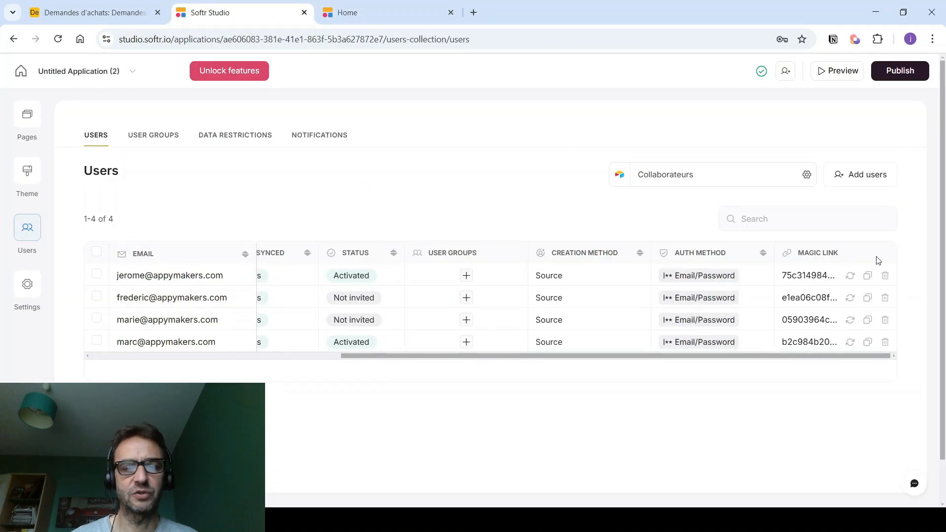
click(868, 277)
click(362, 11)
drag(283, 41, 13, 36)
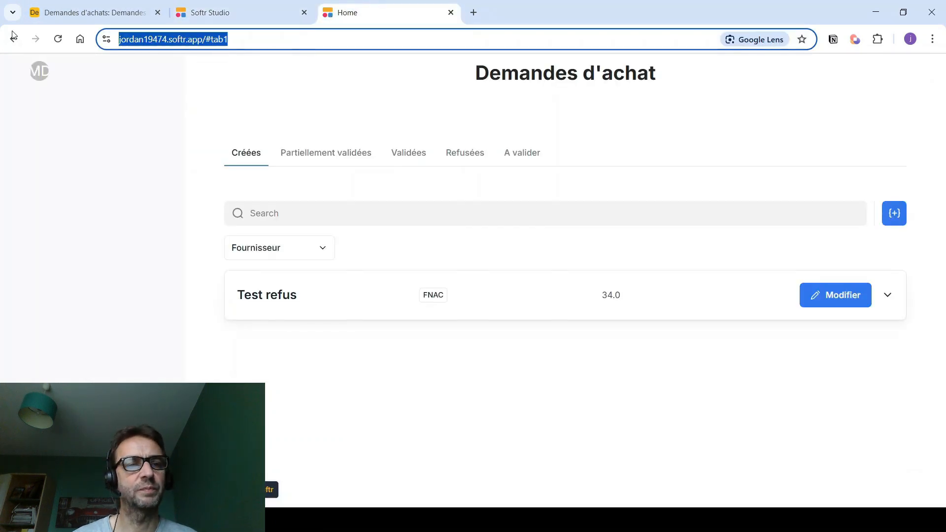
key(ctrl+v)
key(Return)
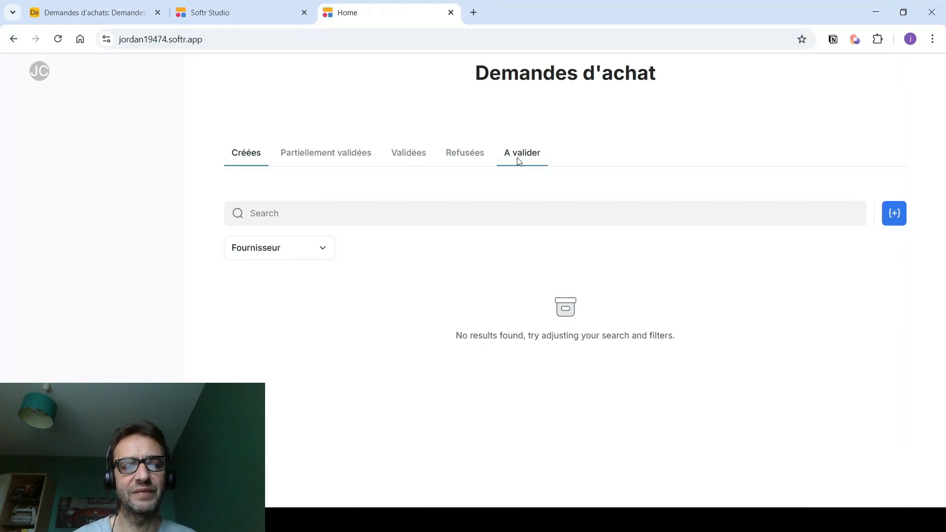
- Reject Test refus from A valider with status Refusée and reason 'Trop cher !!'
click(519, 161)
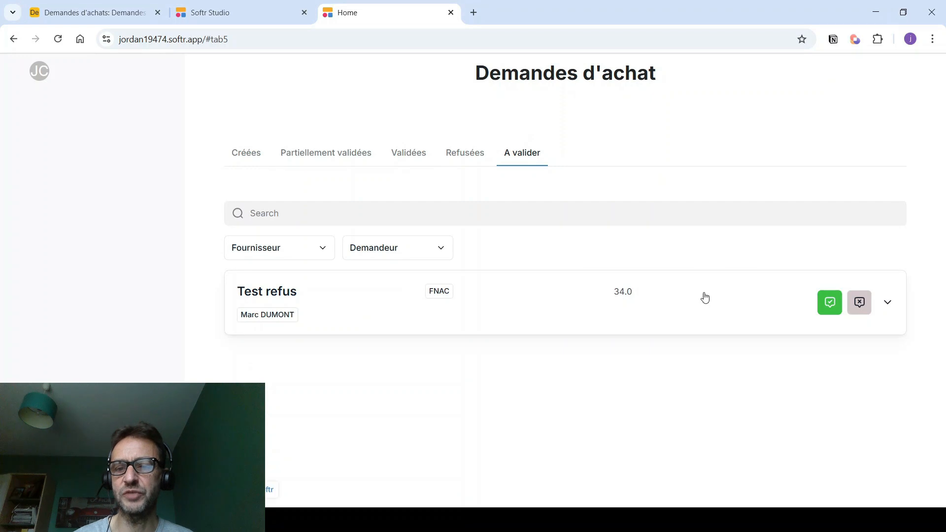
click(659, 319)
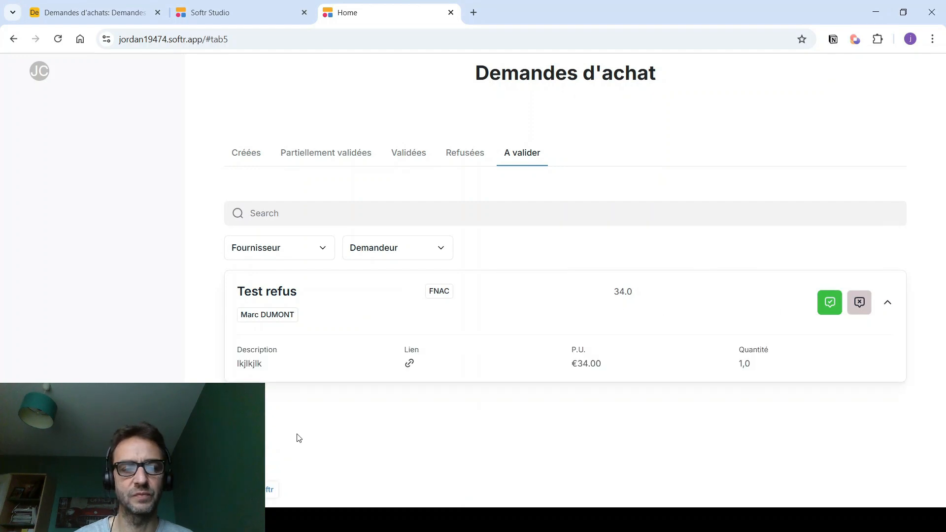
click(861, 304)
click(626, 244)
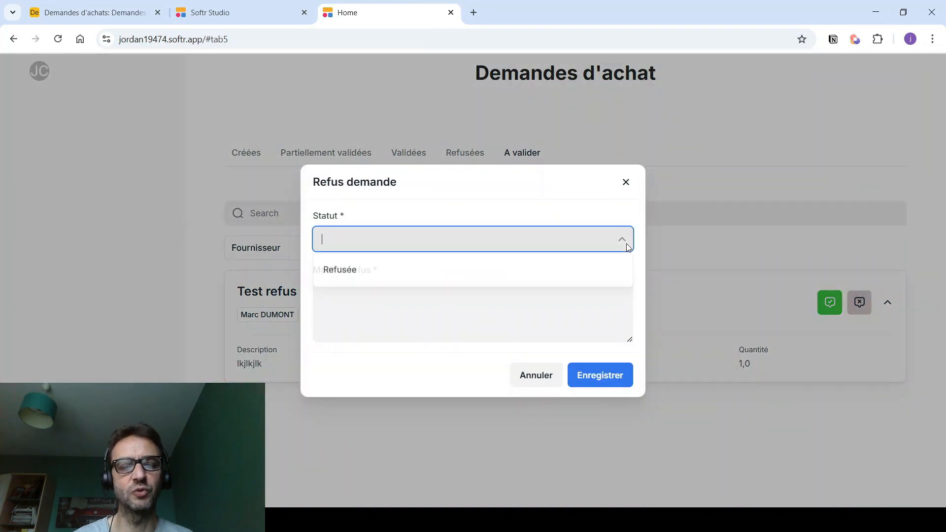
click(330, 271)
click(333, 296)
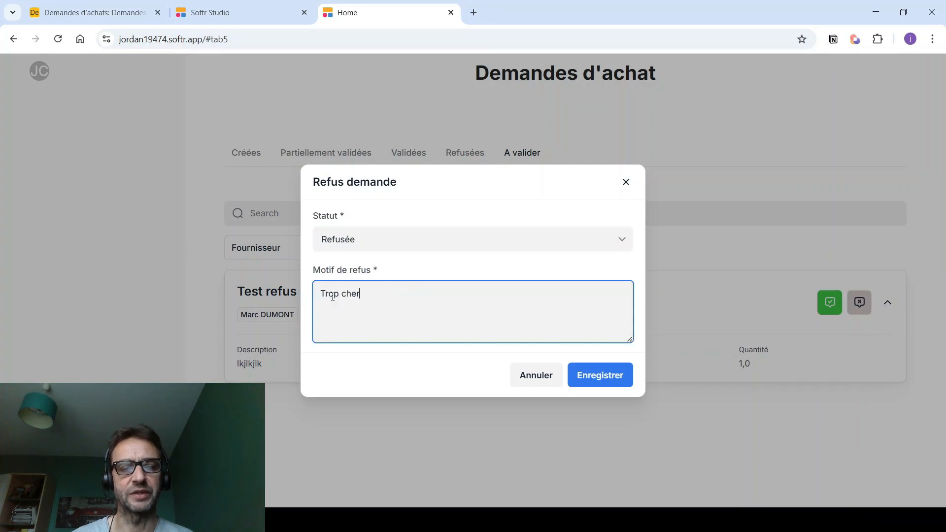
click(601, 375)
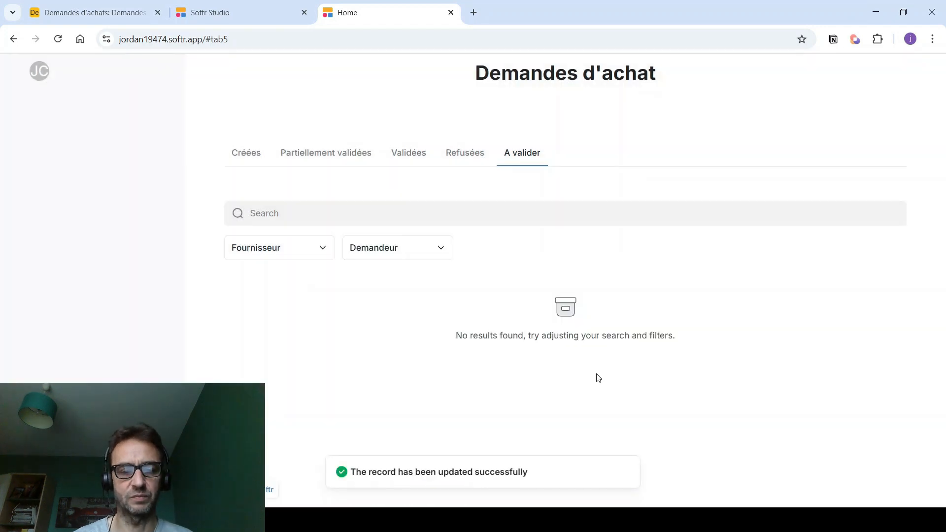
click(234, 11)
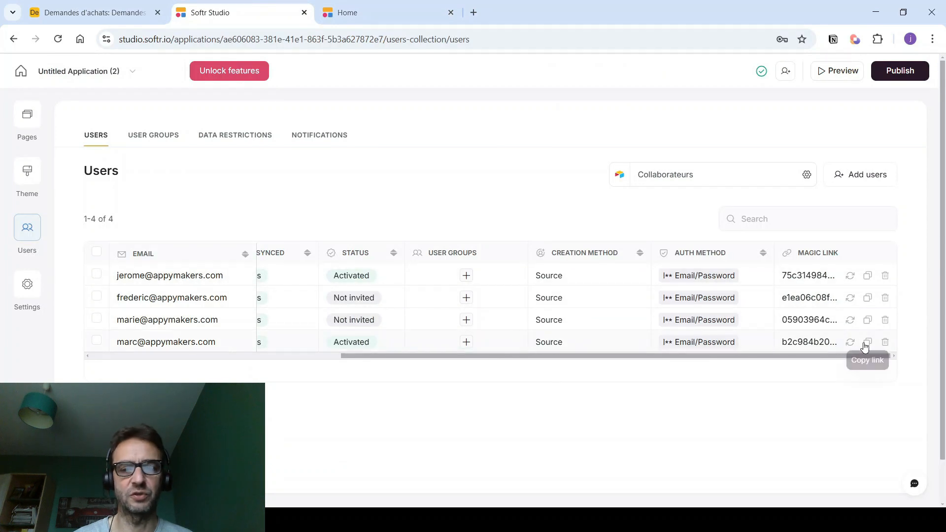
- Sign in as the requester and confirm Test refus appears under Refusées
click(374, 6)
key(ctrl+l)
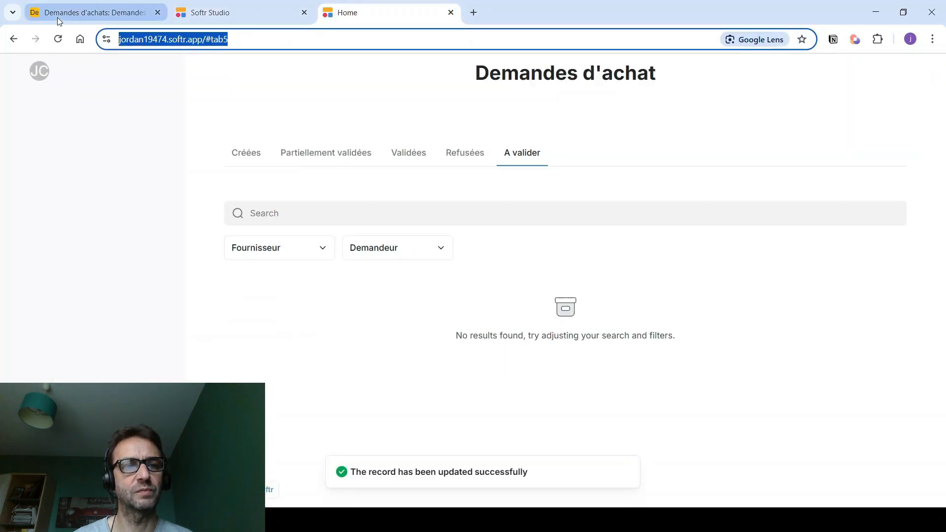
key(ctrl+v)
key(Return)
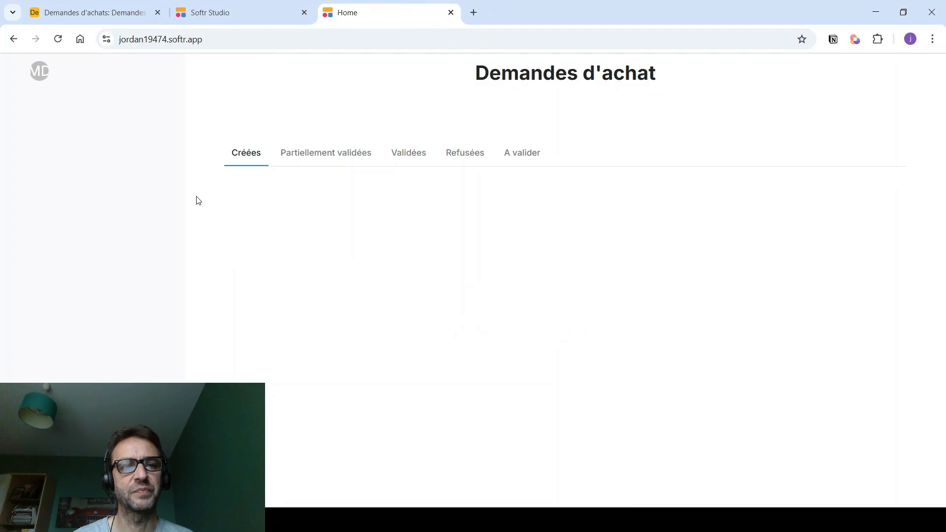
click(405, 154)
click(460, 155)
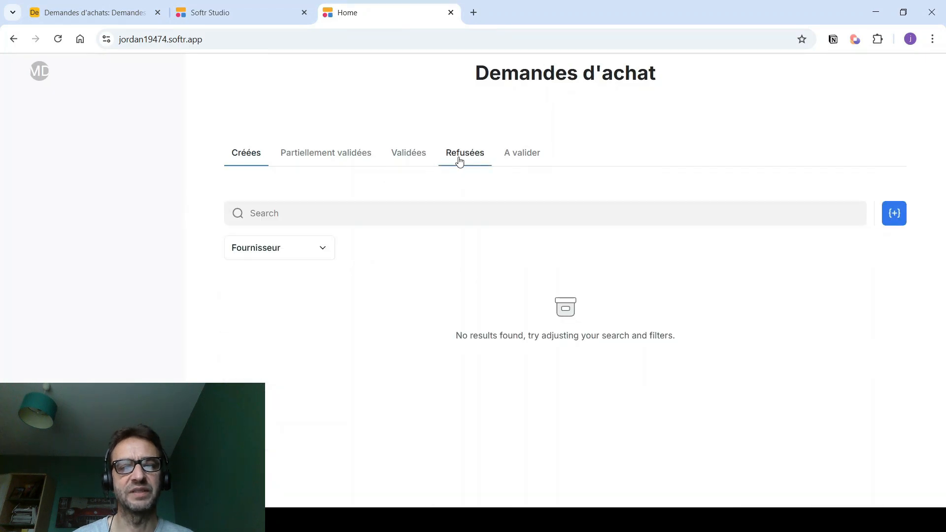
click(378, 291)
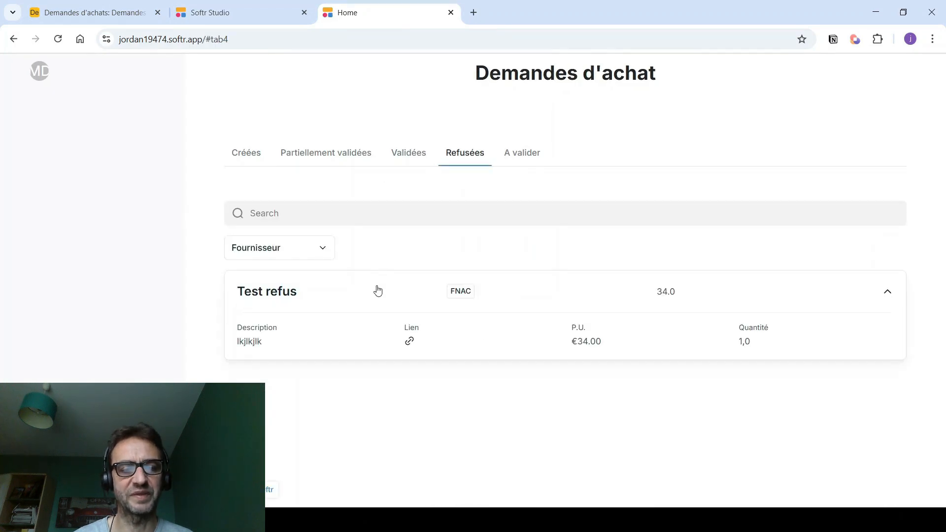
- Open the Home page for editing in Softr Studio
click(240, 5)
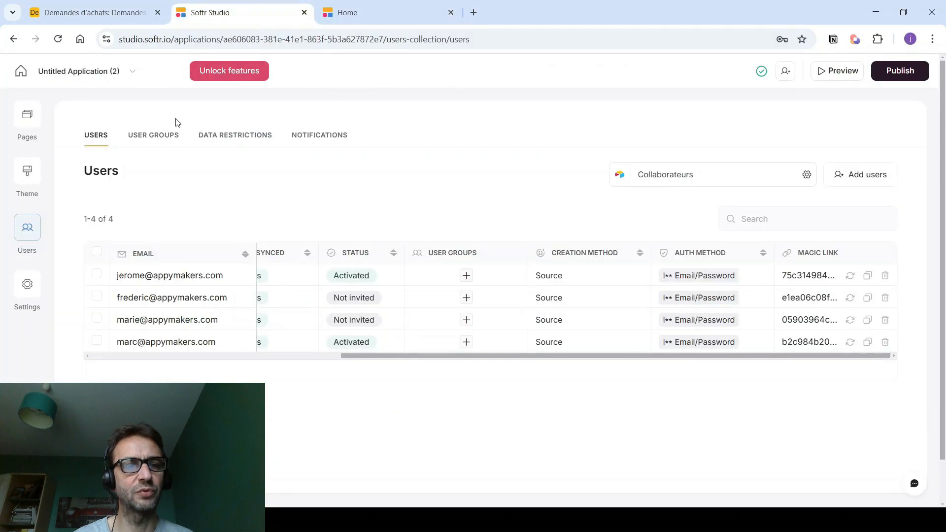
click(27, 117)
click(91, 217)
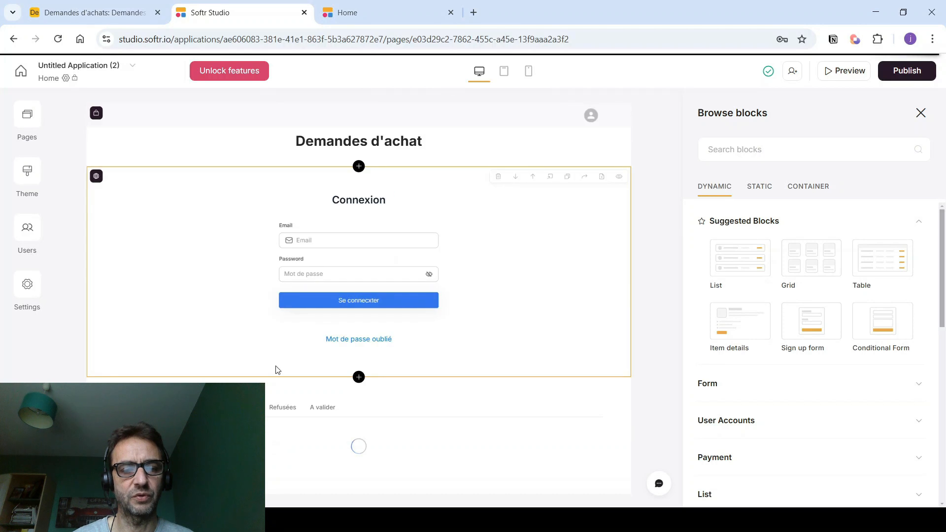
- Add the Motif de refus field to the Refusées list's expanded item details
scroll(283, 409, down, 5)
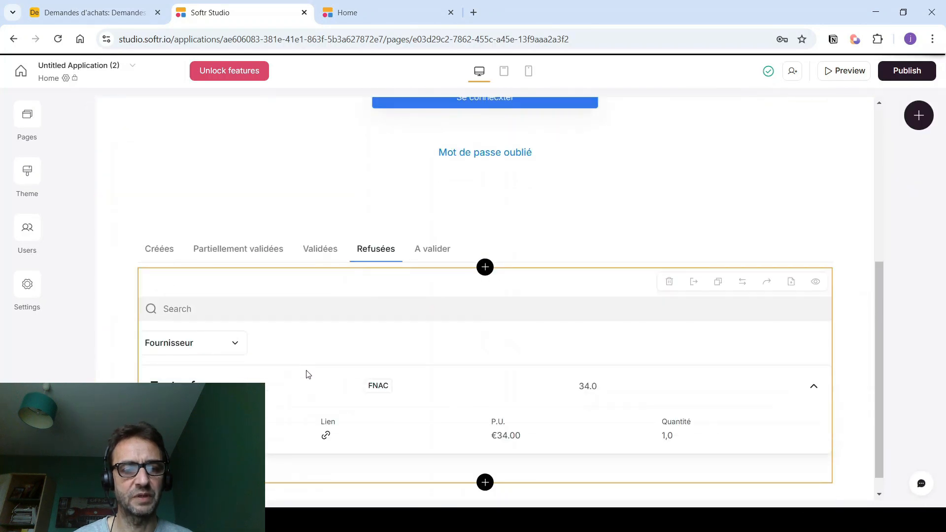
click(313, 362)
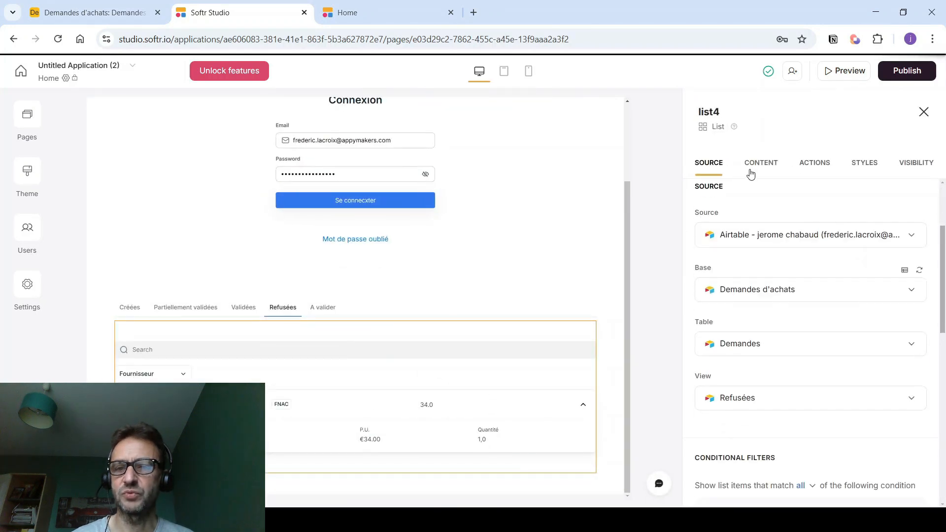
click(750, 172)
scroll(754, 335, down, 5)
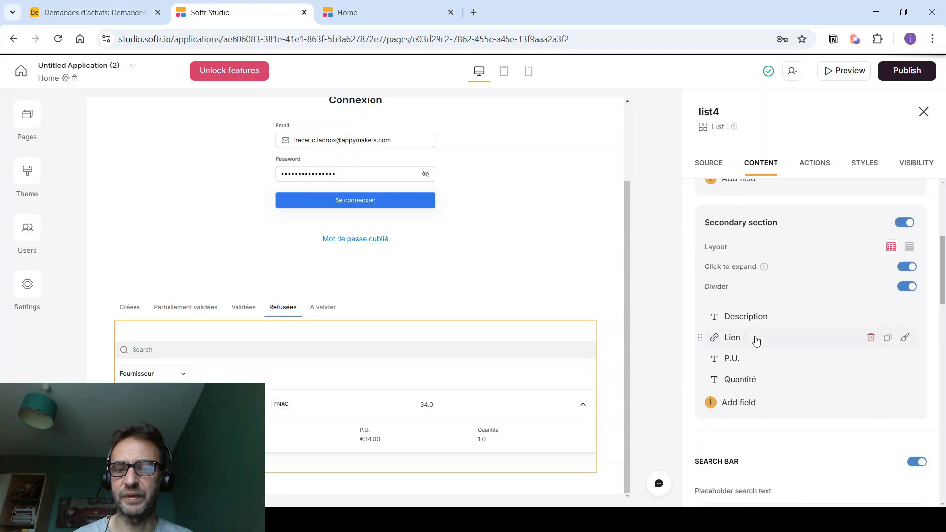
click(739, 343)
scroll(761, 276, down, 2)
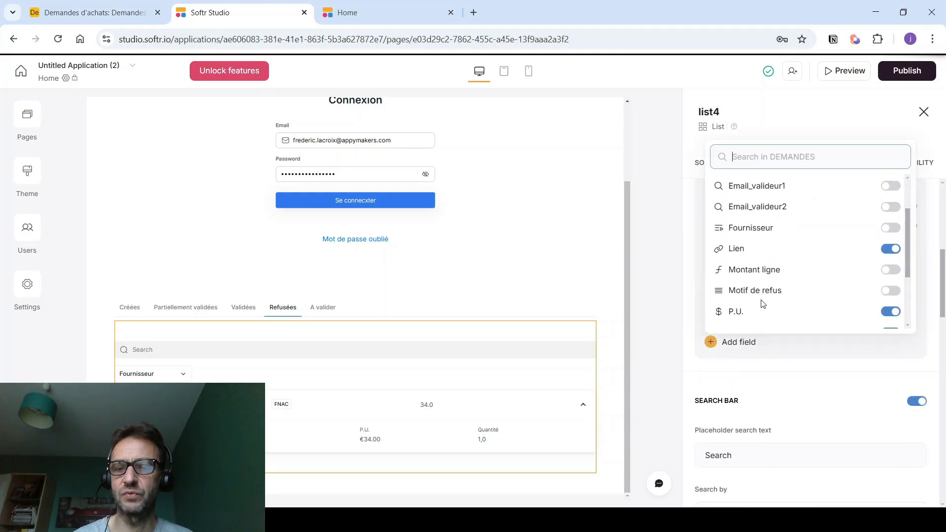
click(891, 291)
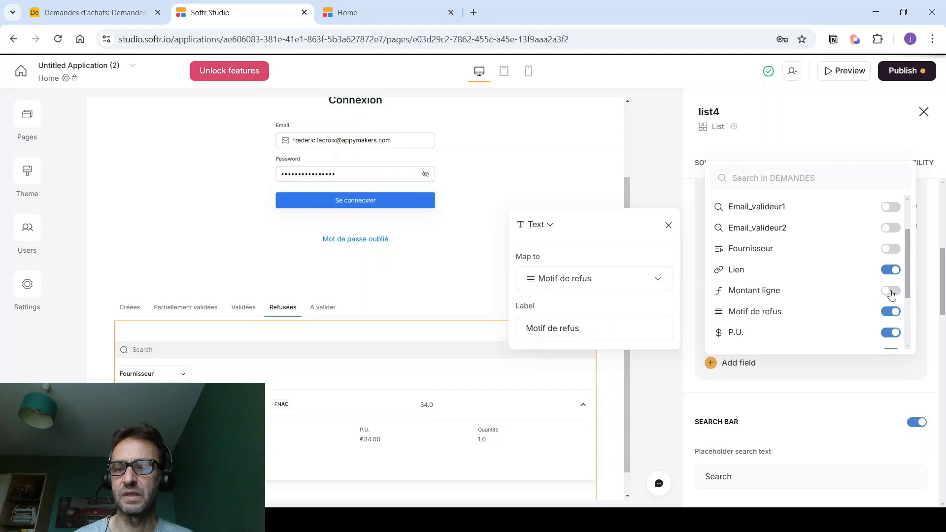
click(664, 395)
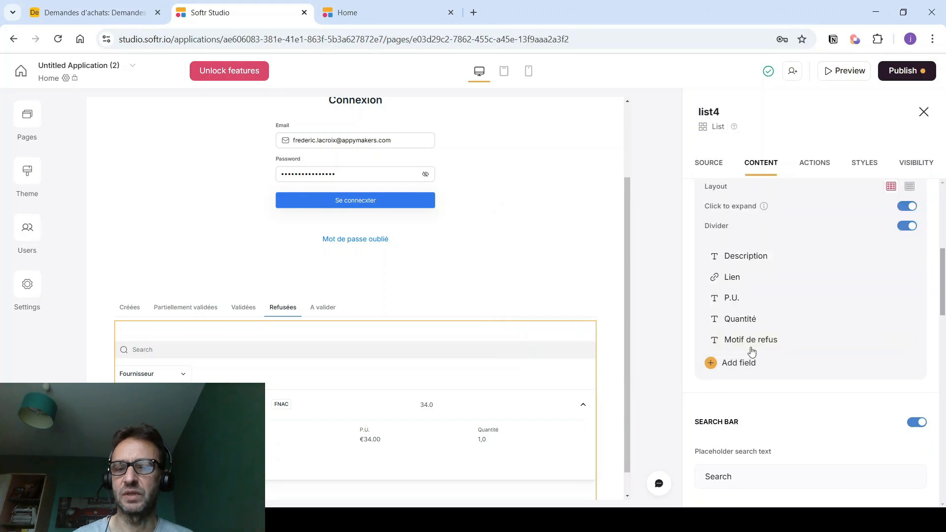
- Style the Motif de refus text Semibold in red #CD421E
click(902, 341)
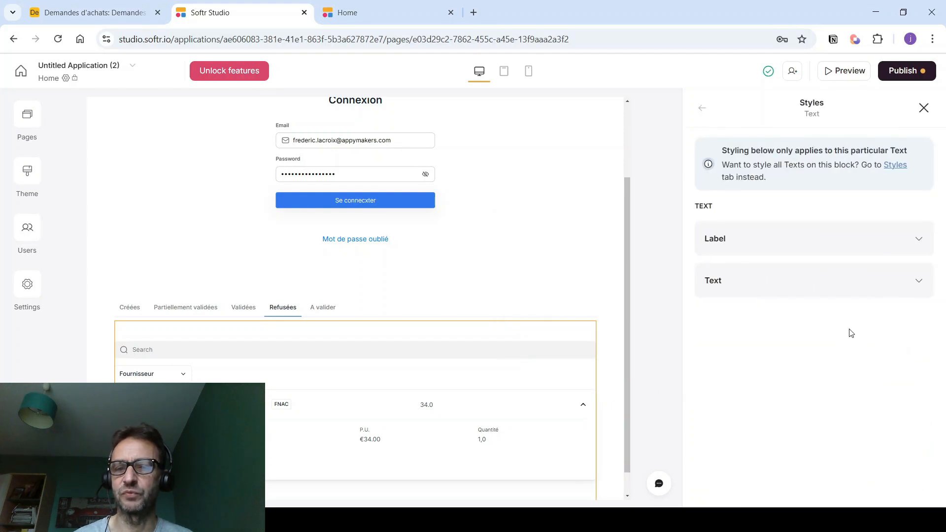
click(764, 292)
click(797, 403)
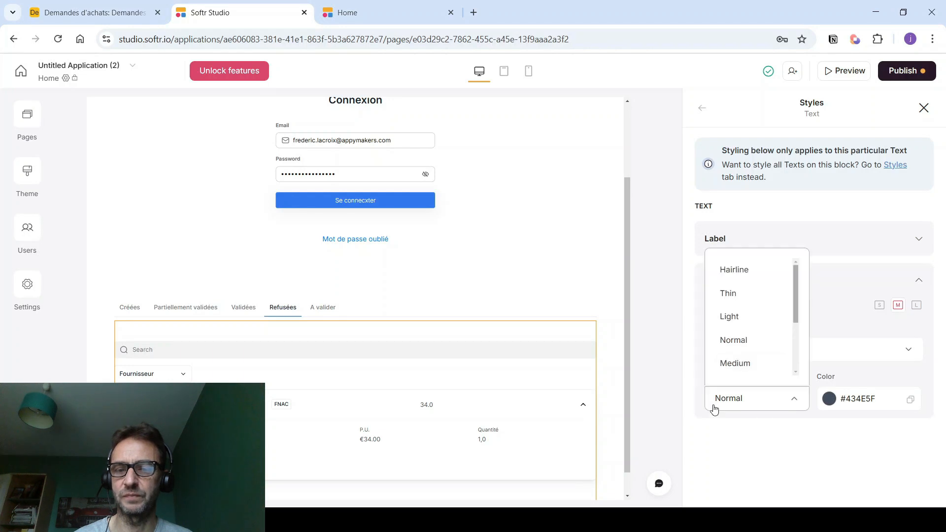
click(737, 325)
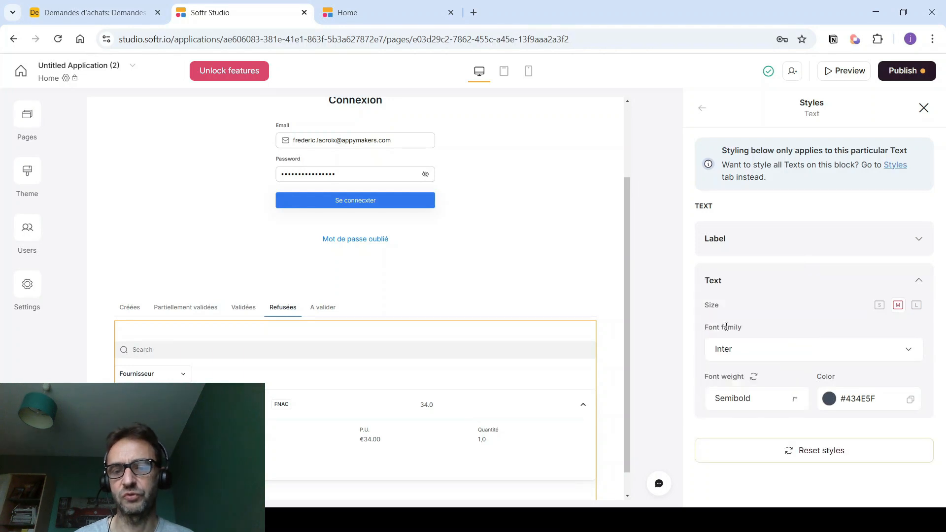
click(831, 402)
click(777, 337)
drag(887, 276, 893, 266)
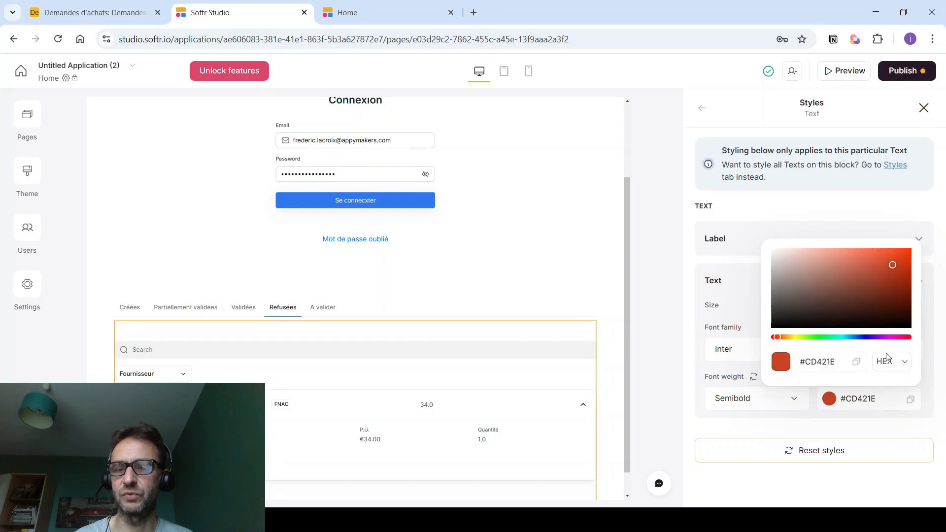
click(730, 483)
- Publish the updates and expand Test refus under Refusées to see its refusal reason
click(903, 71)
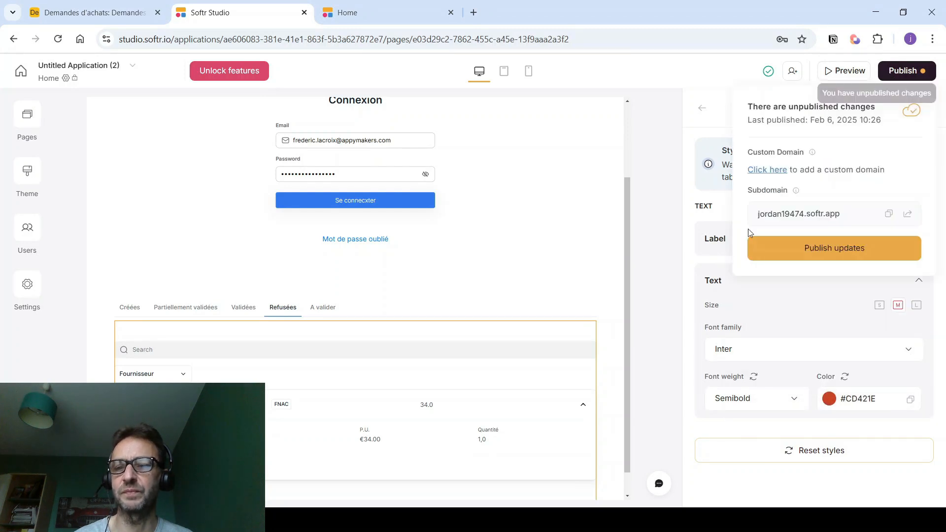
click(799, 251)
click(799, 251)
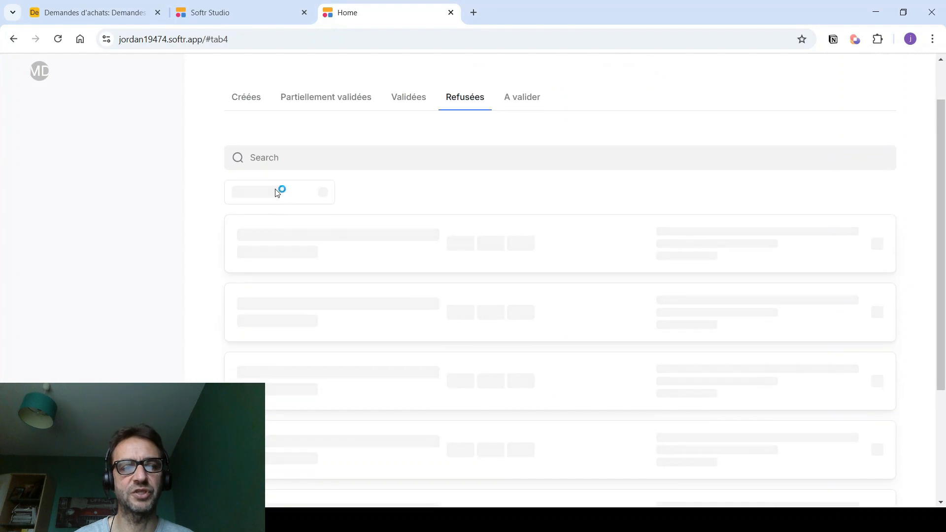
click(253, 291)
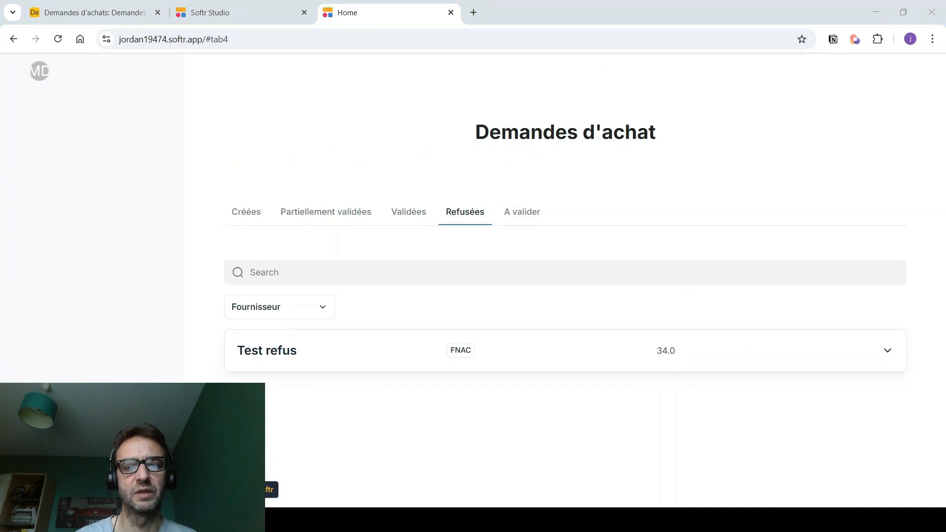
- Add a Tab container block from the Container blocks below the requests list
click(212, 12)
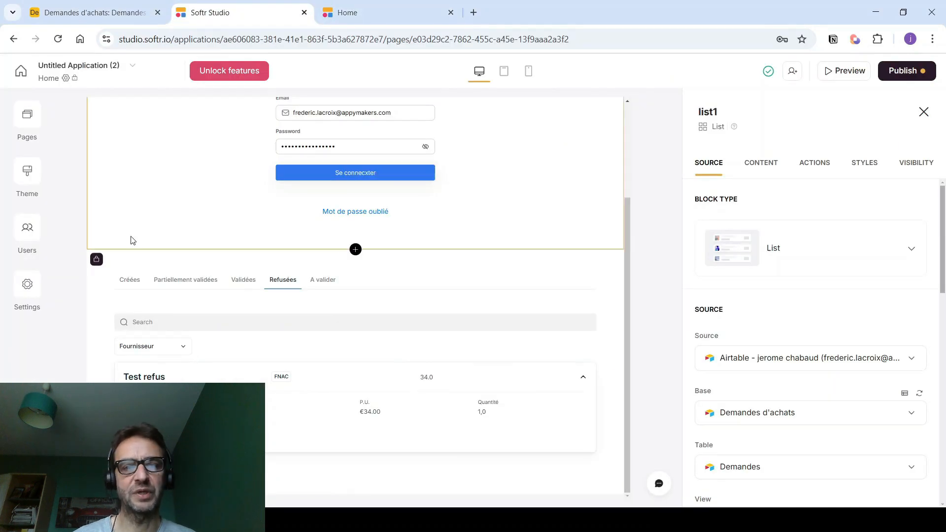
click(403, 269)
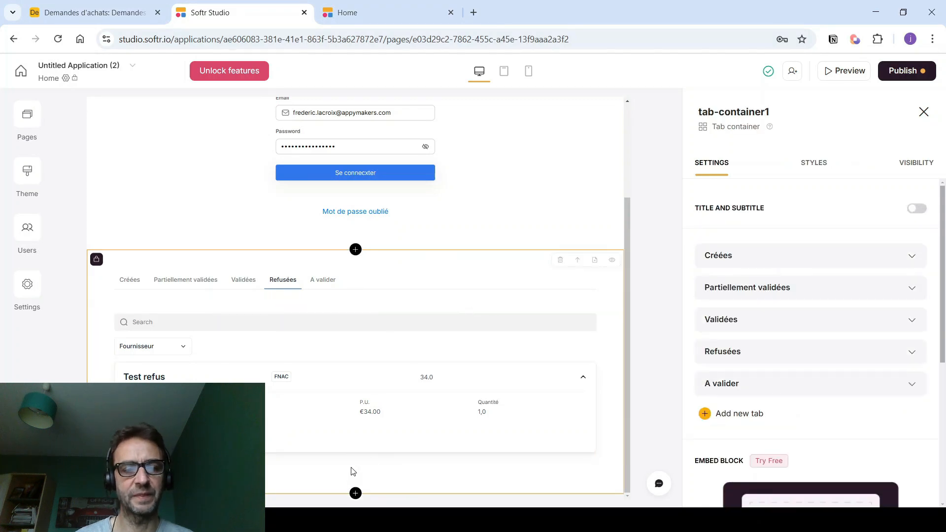
click(354, 493)
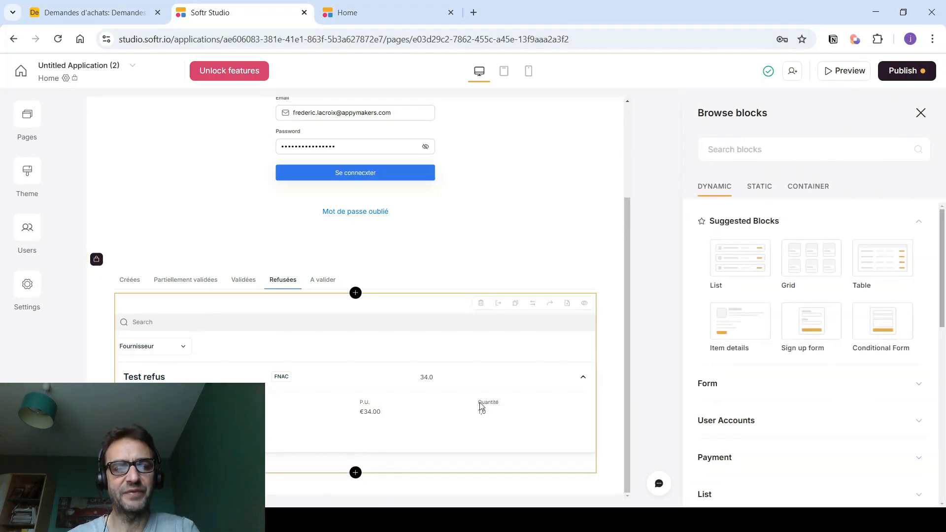
click(807, 190)
click(750, 288)
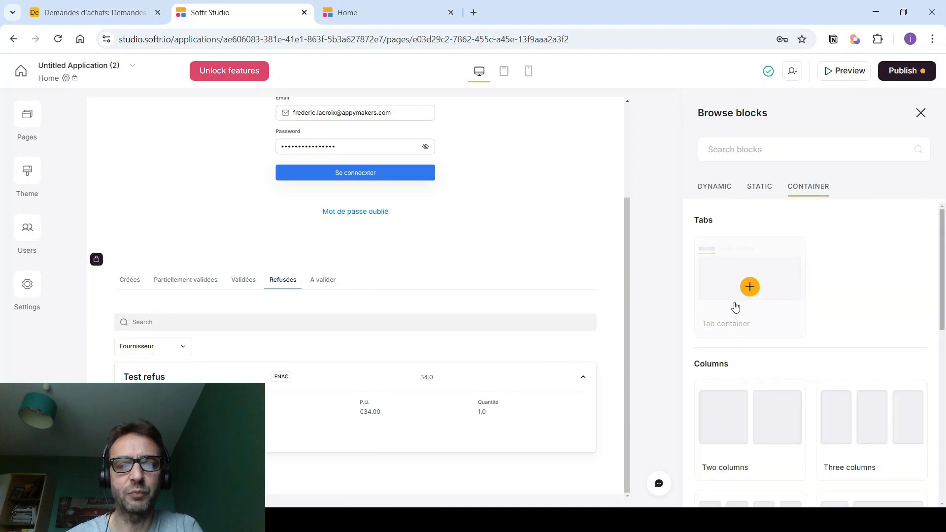
scroll(476, 303, down, 2)
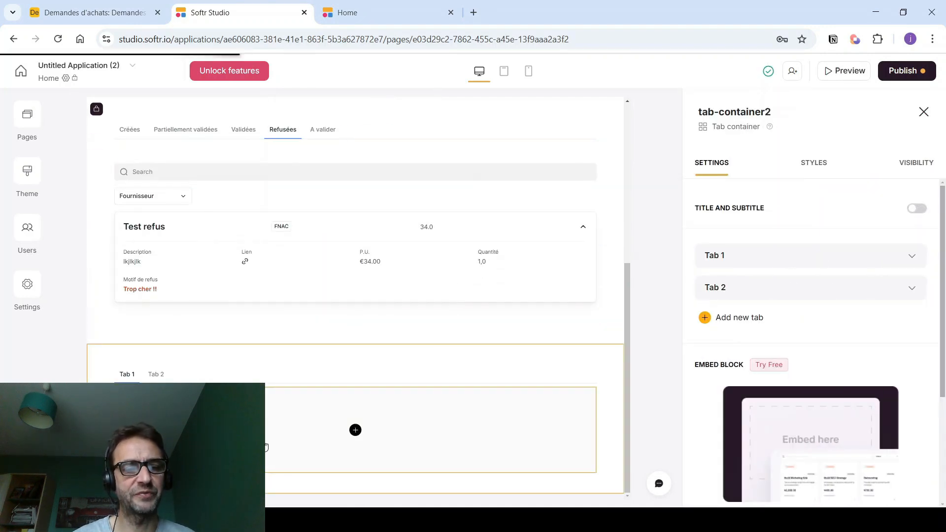
- Rename the first two tabs to Demandes d'achats and Demandes de congés
click(753, 257)
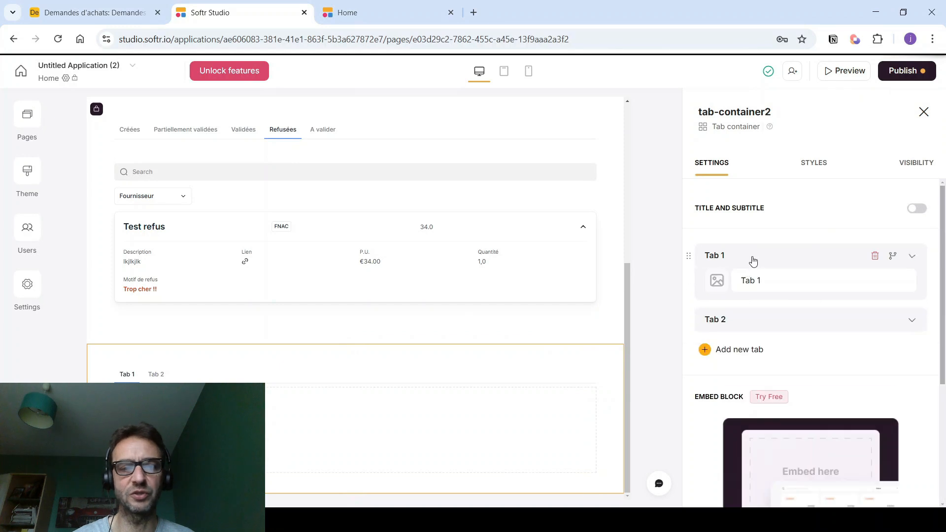
key(BackSpace)
key(BackSpace)
key(BackSpace)
key(BackSpace)
key(BackSpace)
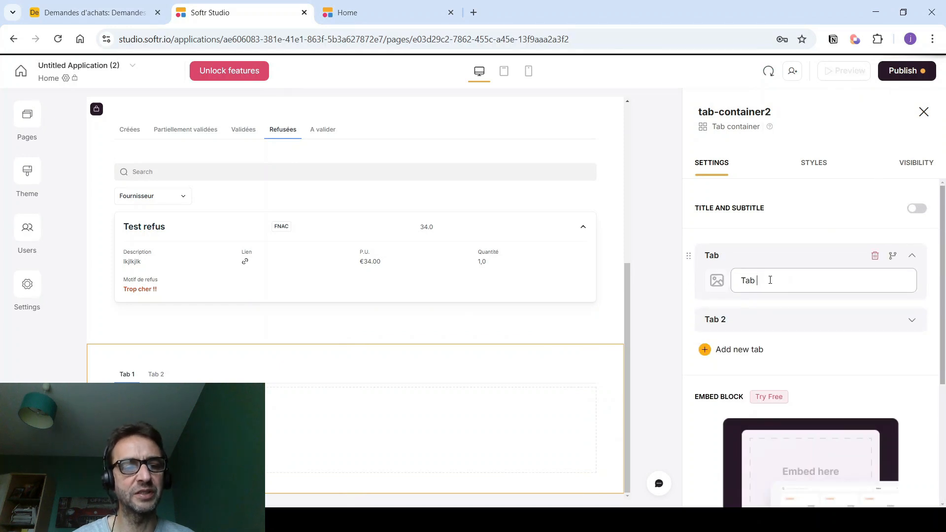
text(Demandes d'achats)
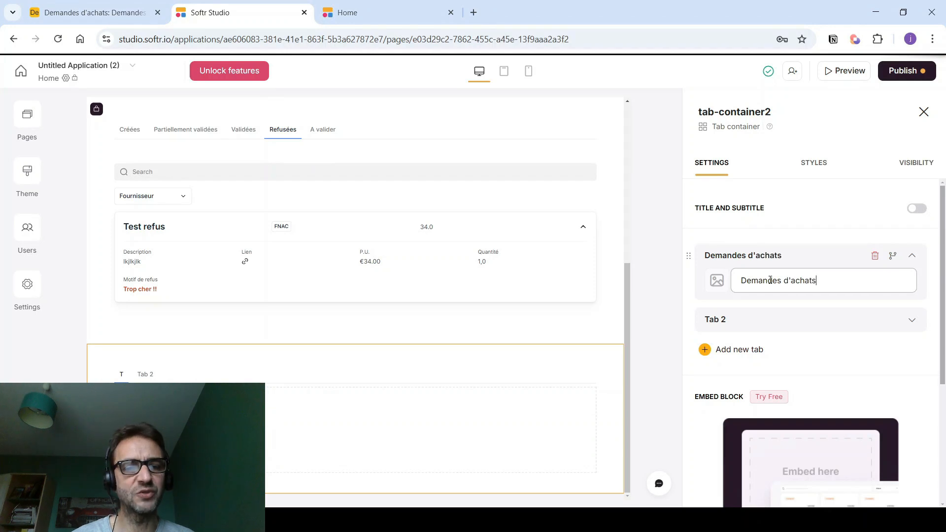
click(770, 320)
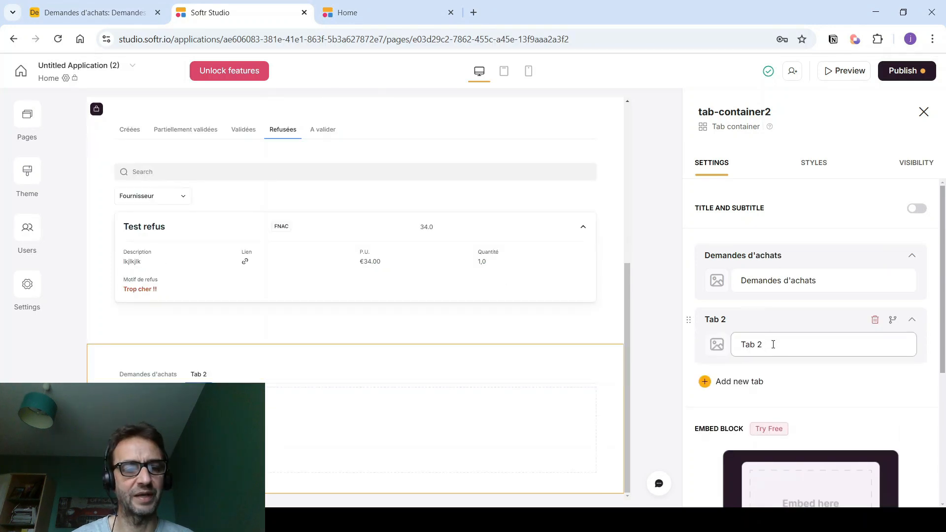
triple_click(775, 342)
text(Tab)
key(BackSpace)
text(Demandes de congés)
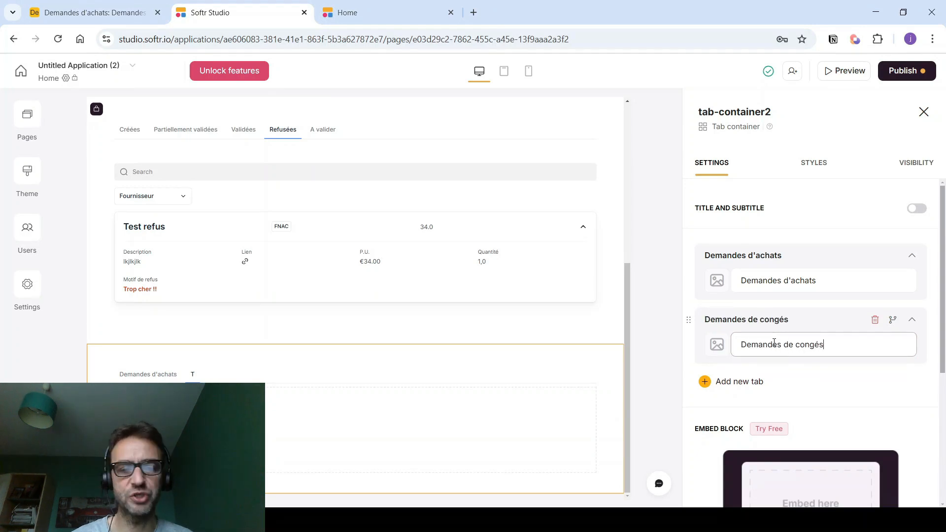
- Add a third tab named Demandes de voyages
click(758, 382)
click(765, 411)
key(BackSpace)
key(BackSpace)
text(Demandes de voyages)
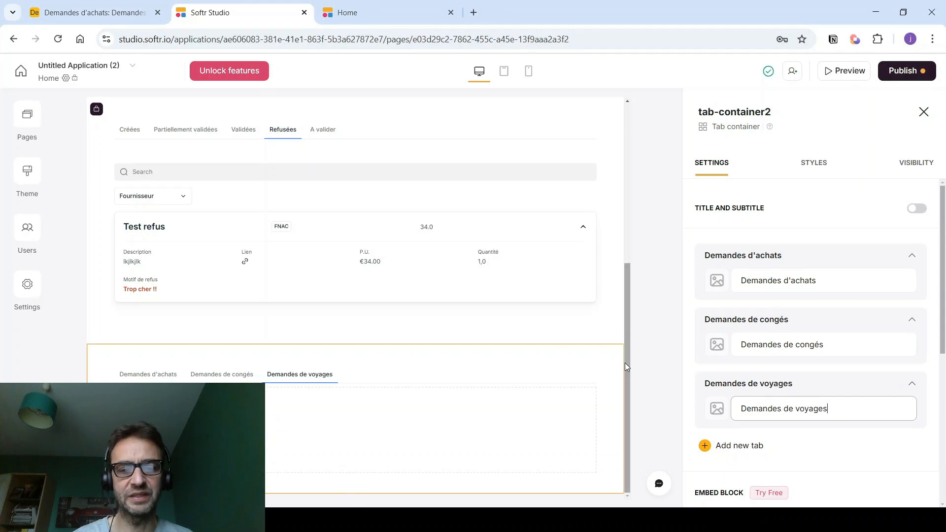
click(718, 409)
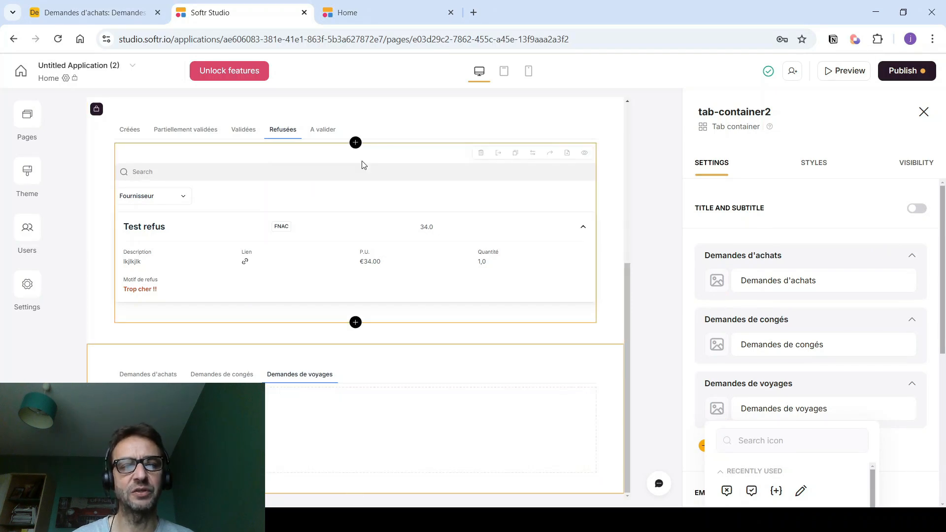
- Create a condition-based user group DG for users whose Fonction is D.G
click(28, 230)
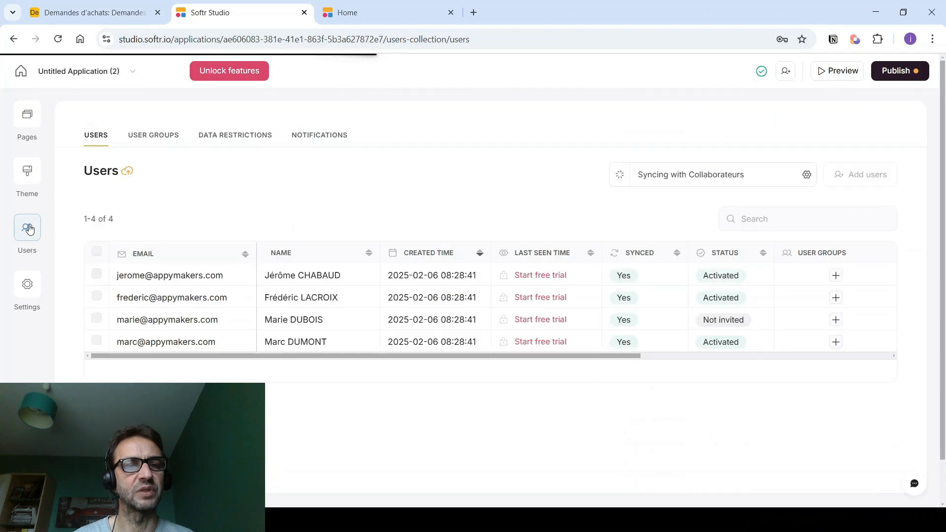
click(157, 138)
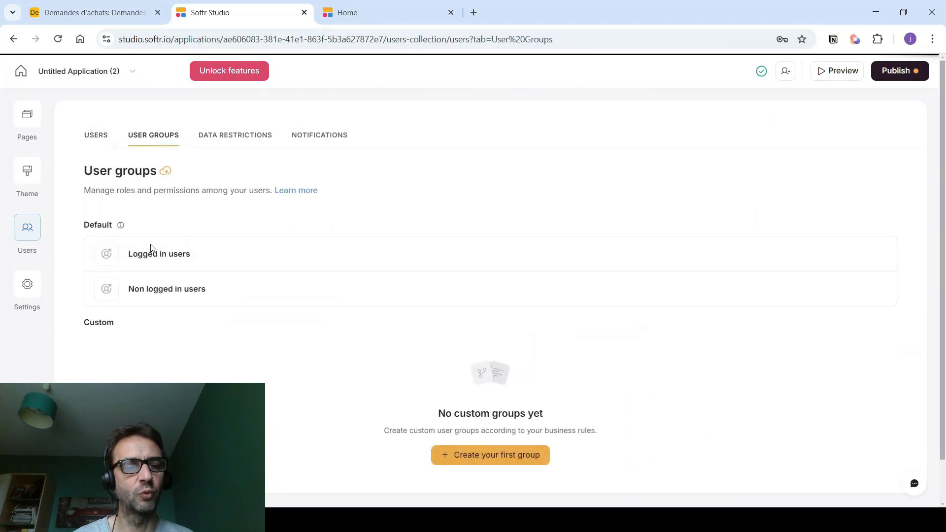
click(461, 463)
click(414, 271)
text(DG)
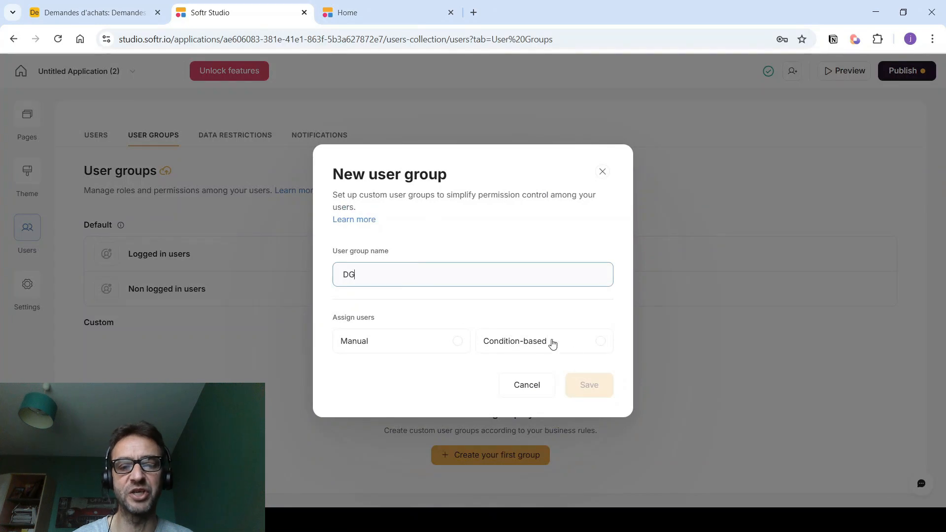
click(602, 346)
click(404, 351)
scroll(391, 441, down, 3)
click(371, 474)
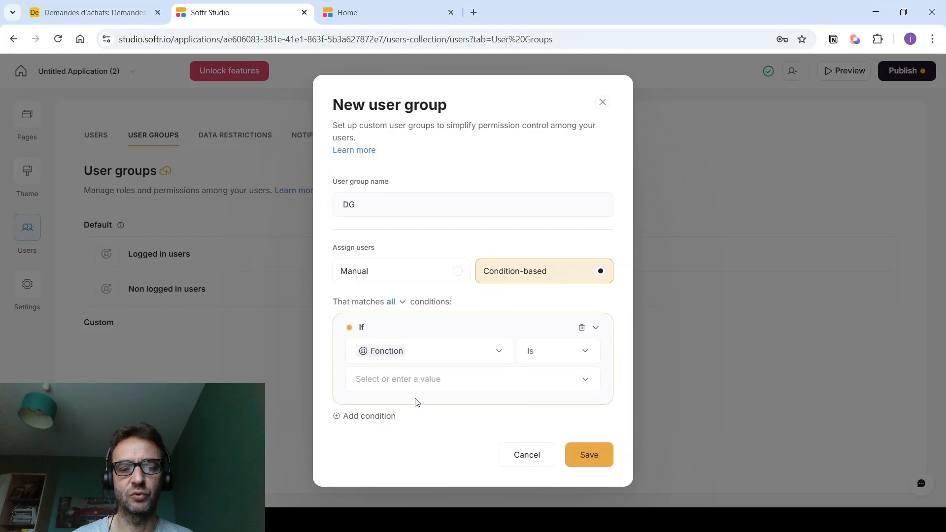
click(405, 383)
click(372, 445)
click(583, 455)
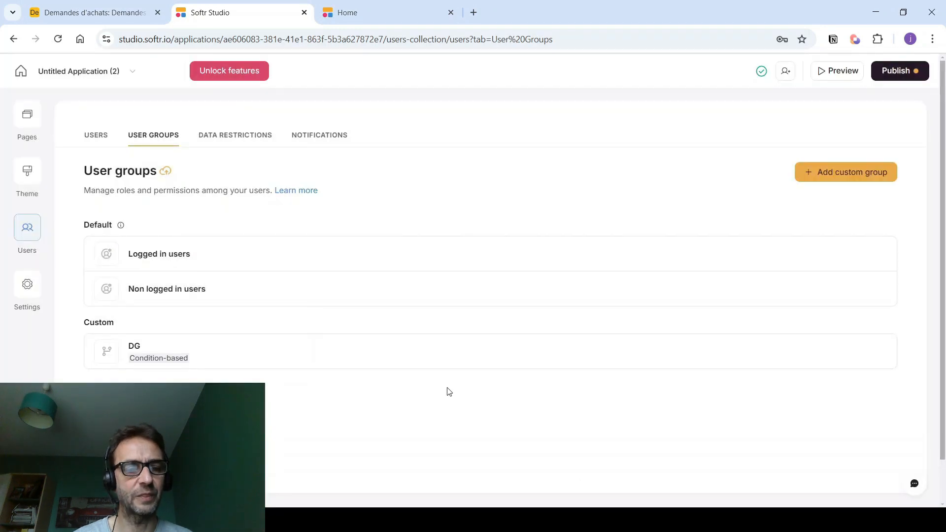
- Create a condition-based user group NON DG for users whose Fonction is not D.G
click(828, 175)
text(NON DG)
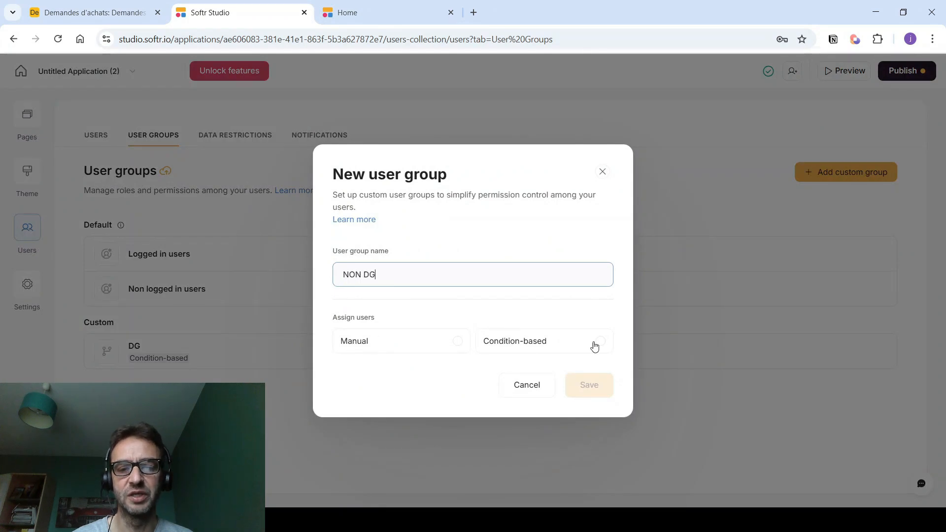
click(595, 346)
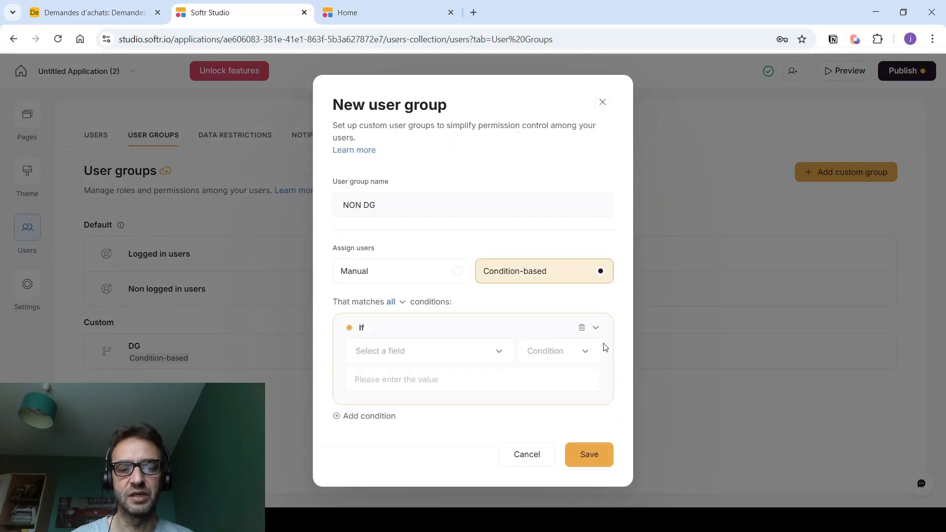
click(458, 352)
scroll(391, 439, down, 2)
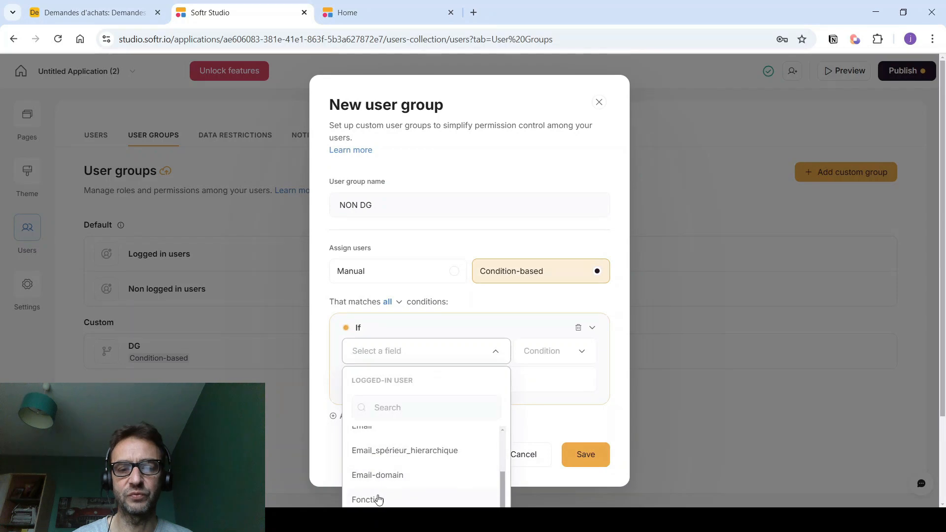
click(377, 499)
click(528, 357)
click(537, 407)
click(391, 381)
click(387, 441)
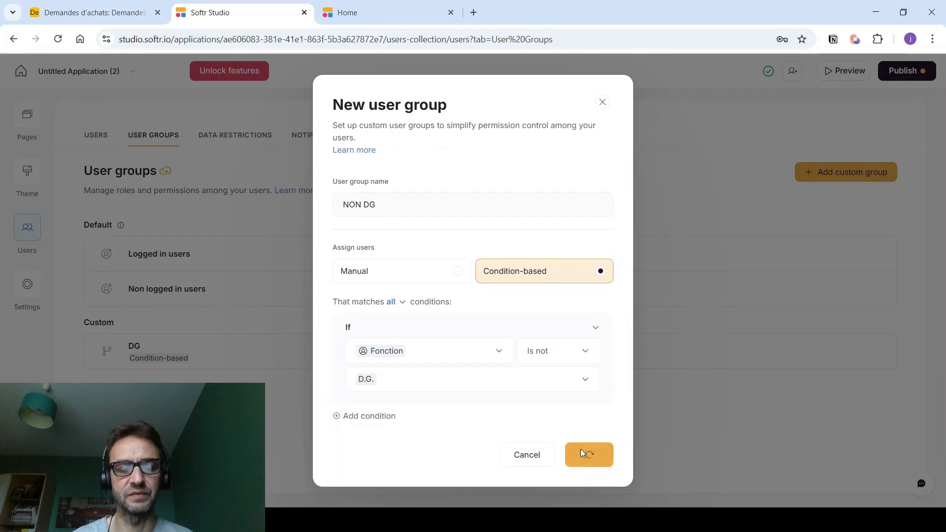
click(586, 454)
click(28, 117)
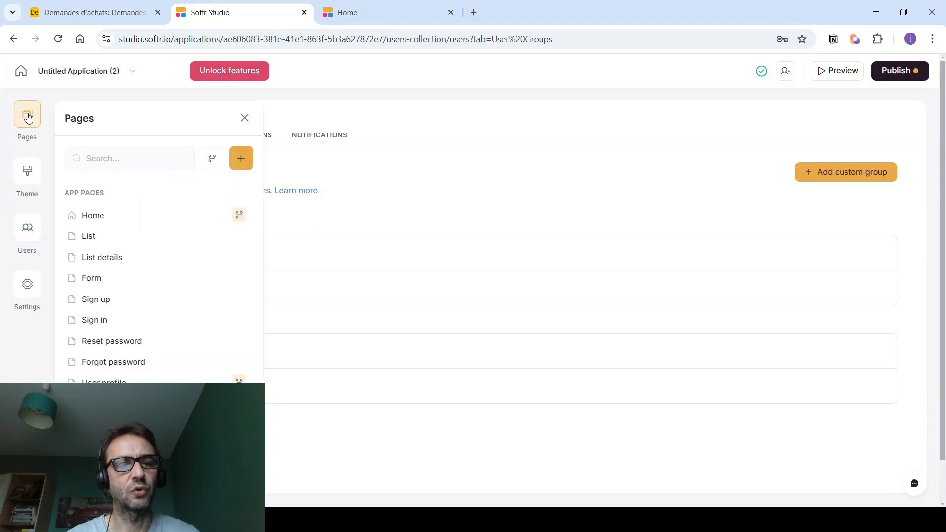
- Restrict the status tabs block (tab-container1) on Home to the NON DG user group
click(81, 216)
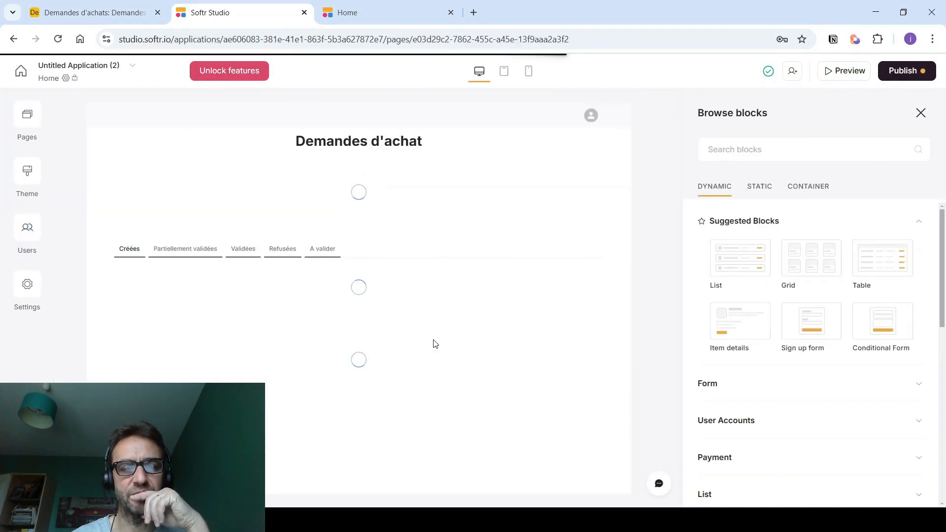
click(497, 396)
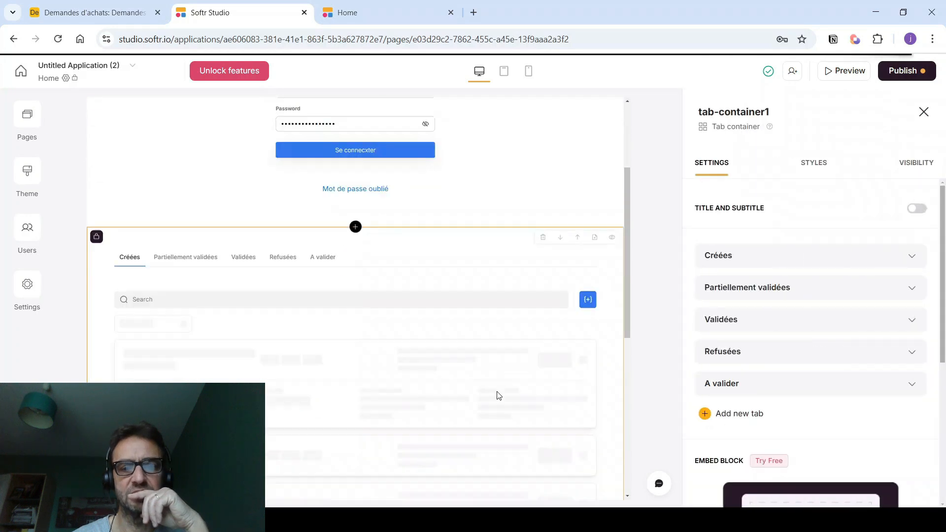
click(913, 166)
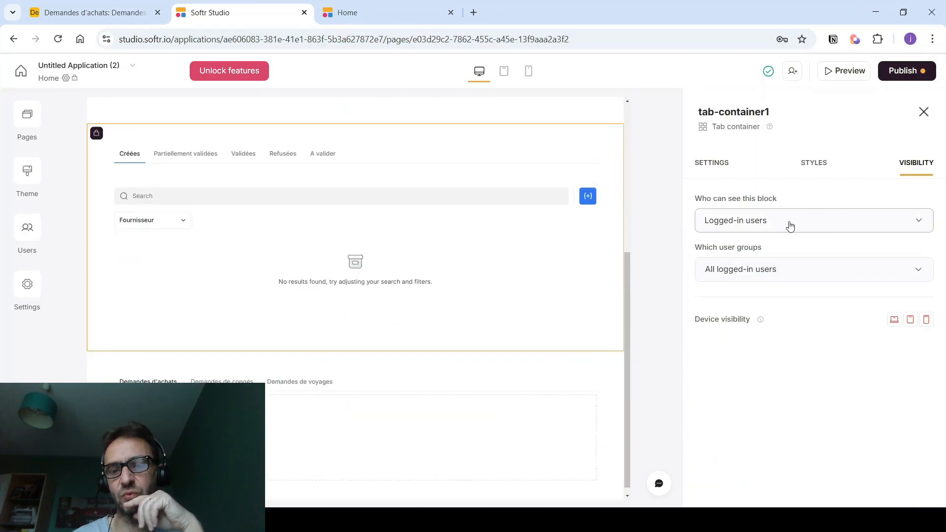
click(748, 273)
click(718, 345)
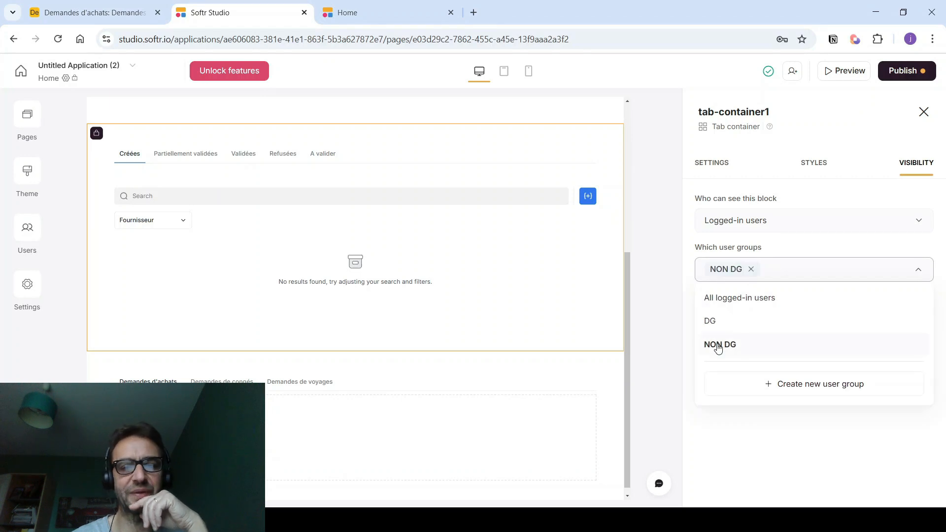
click(644, 332)
- Make the three-tab block (tab-container2) visible only to logged-in users in the DG group
click(487, 377)
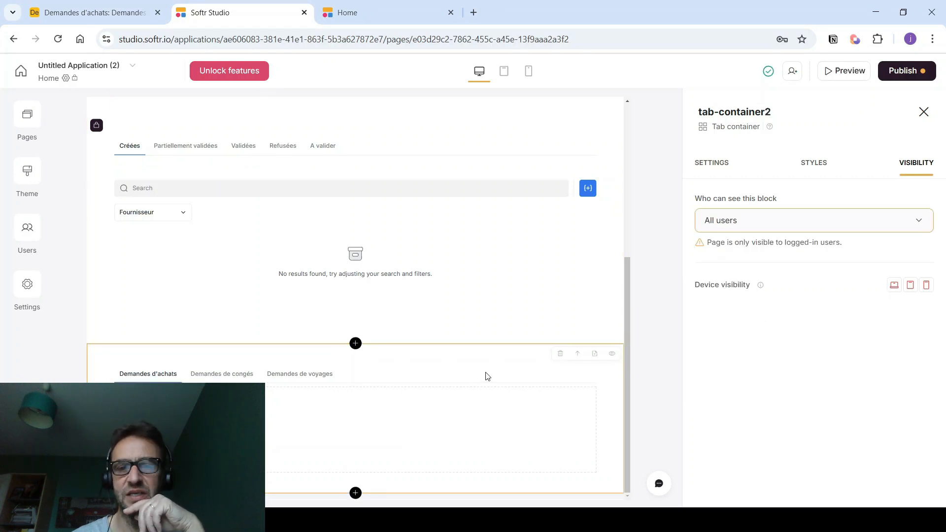
click(792, 231)
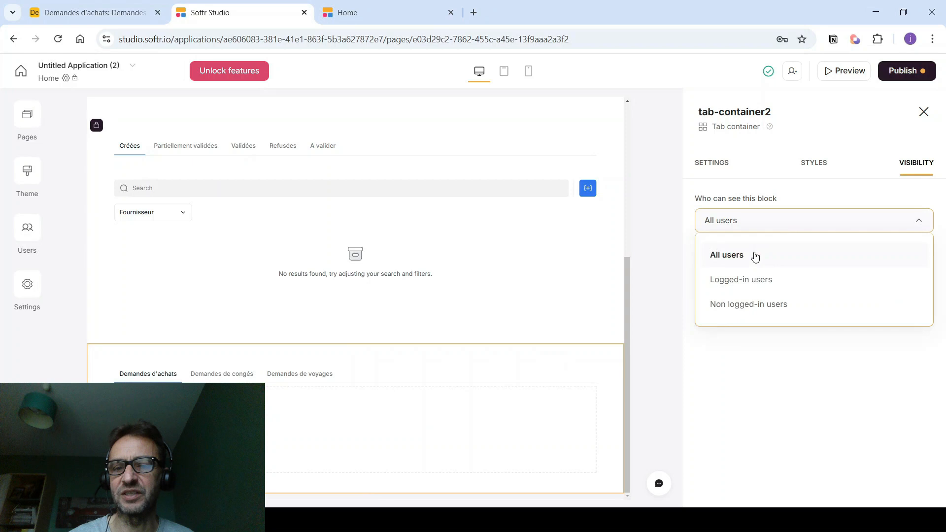
click(745, 284)
click(725, 275)
click(718, 319)
click(661, 324)
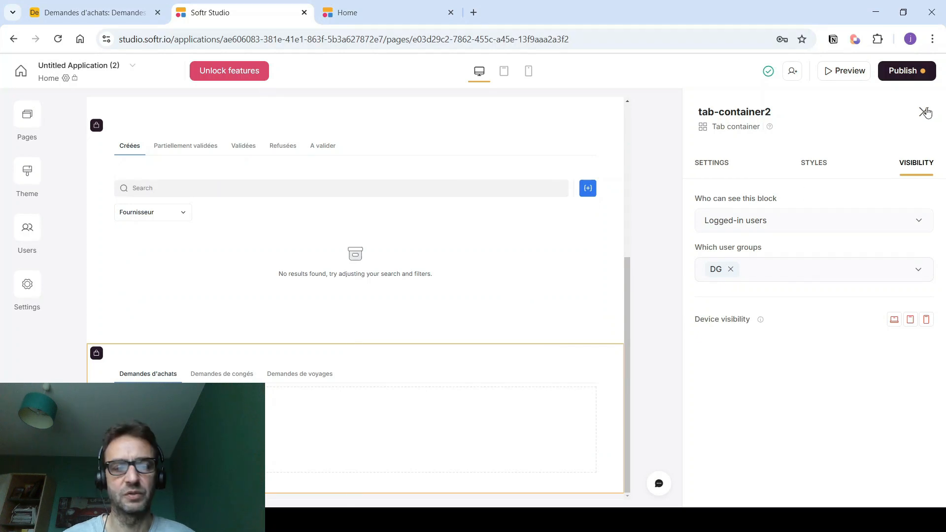
click(356, 429)
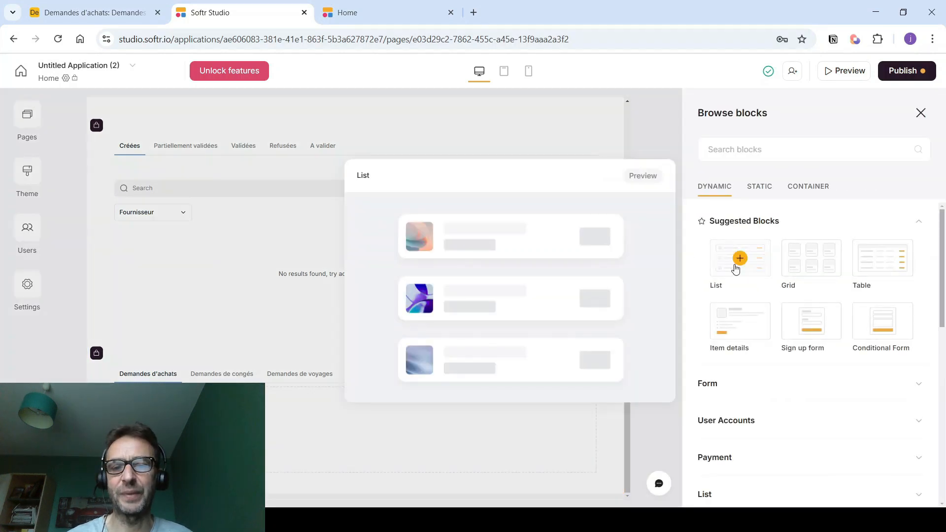
- Insert a list block sourced from the Demandes table's Partiellement validées view
click(736, 269)
click(741, 405)
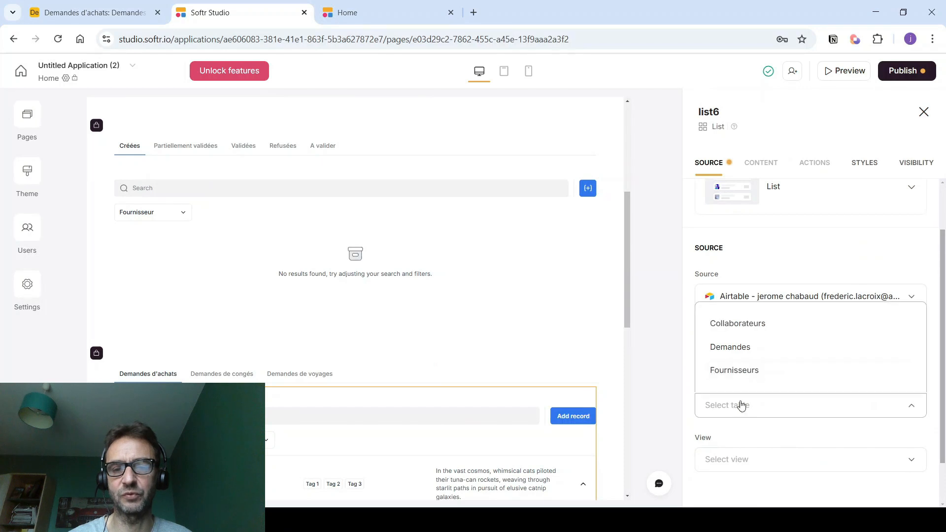
click(734, 348)
scroll(727, 355, down, 3)
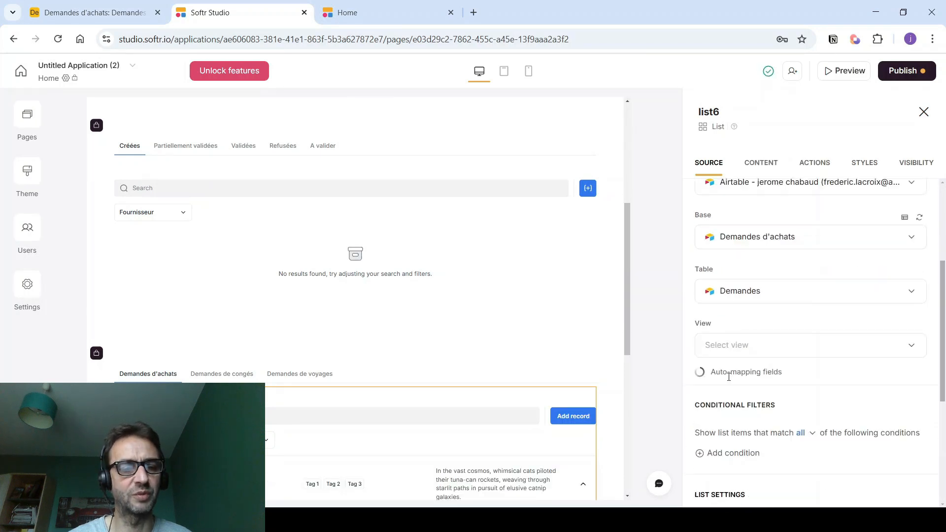
click(723, 347)
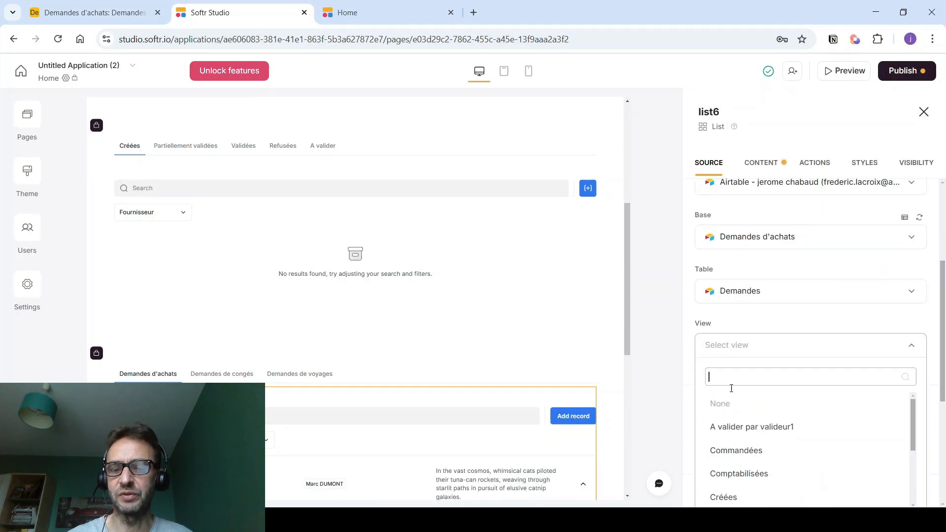
scroll(742, 451, down, 1)
click(742, 455)
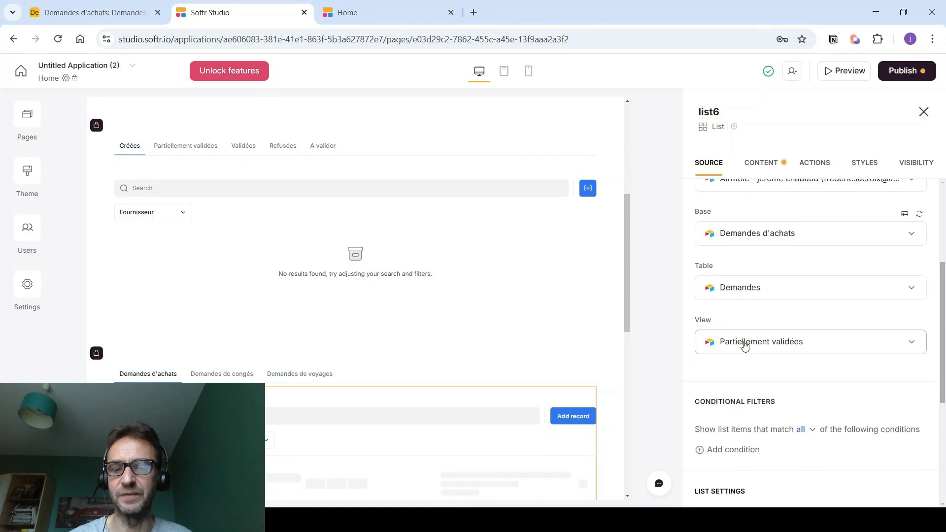
- Filter the list to records whose Email_valideur2 includes the logged-in user's Email
scroll(739, 340, down, 2)
click(729, 333)
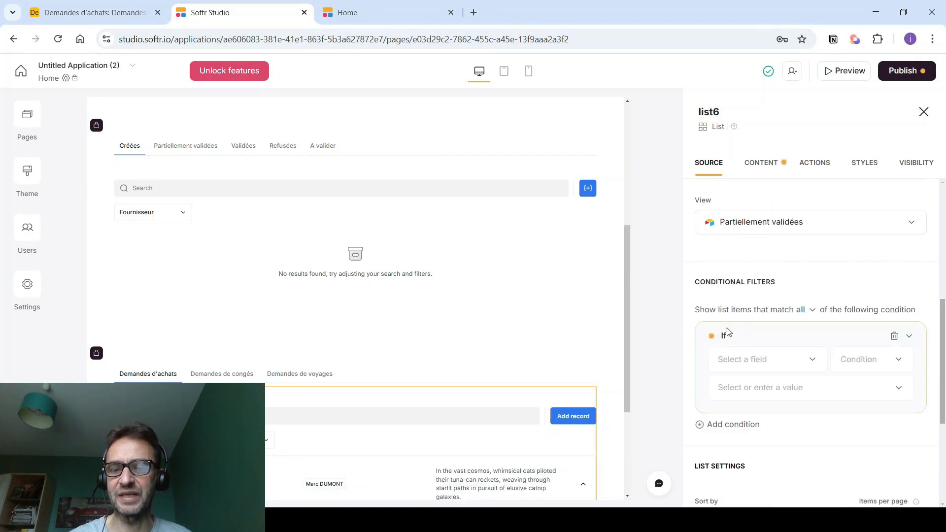
click(734, 369)
click(742, 420)
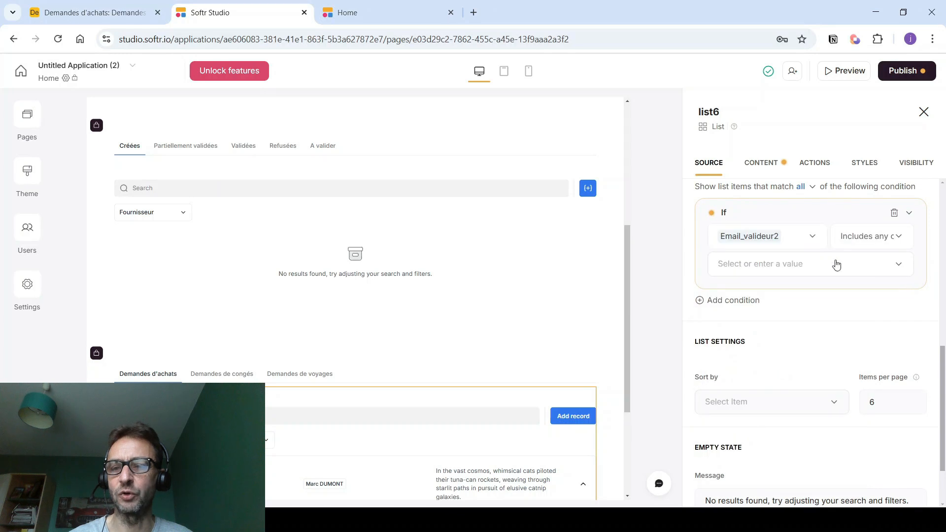
click(792, 265)
click(753, 294)
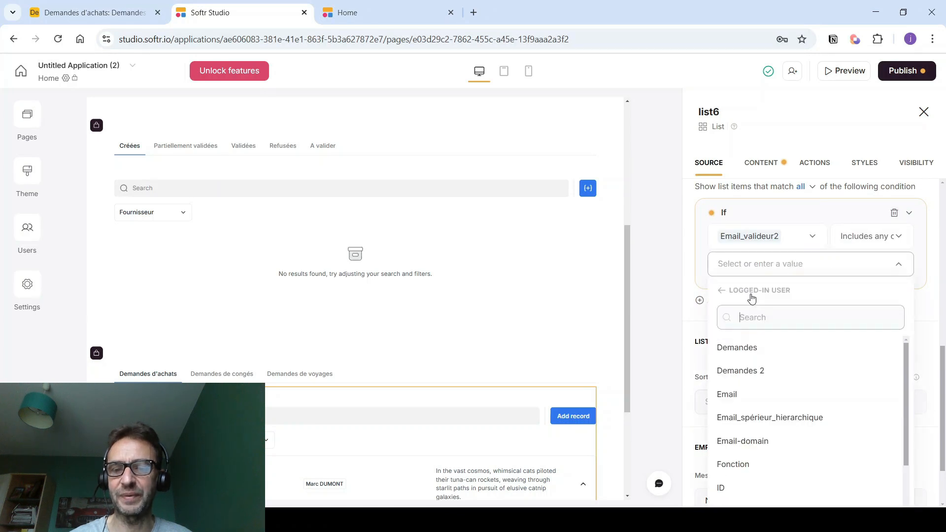
click(737, 394)
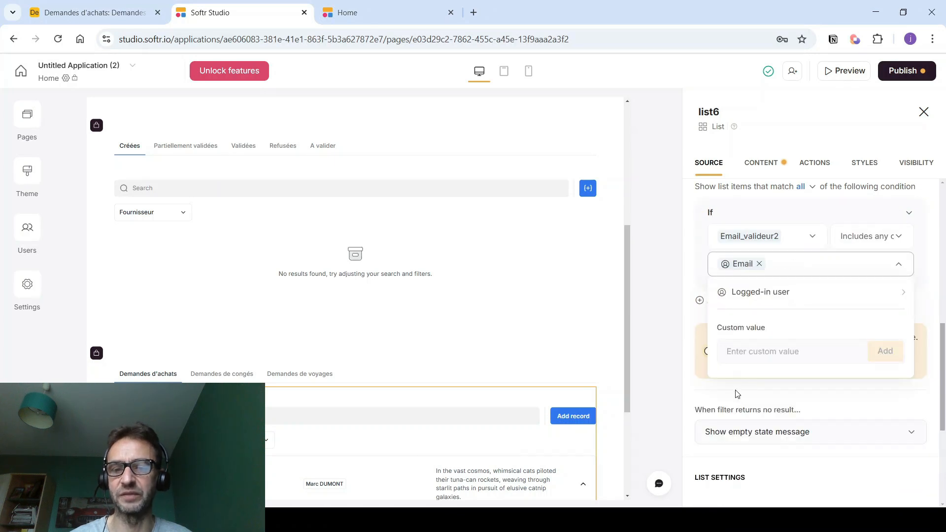
click(665, 407)
scroll(665, 406, down, 1)
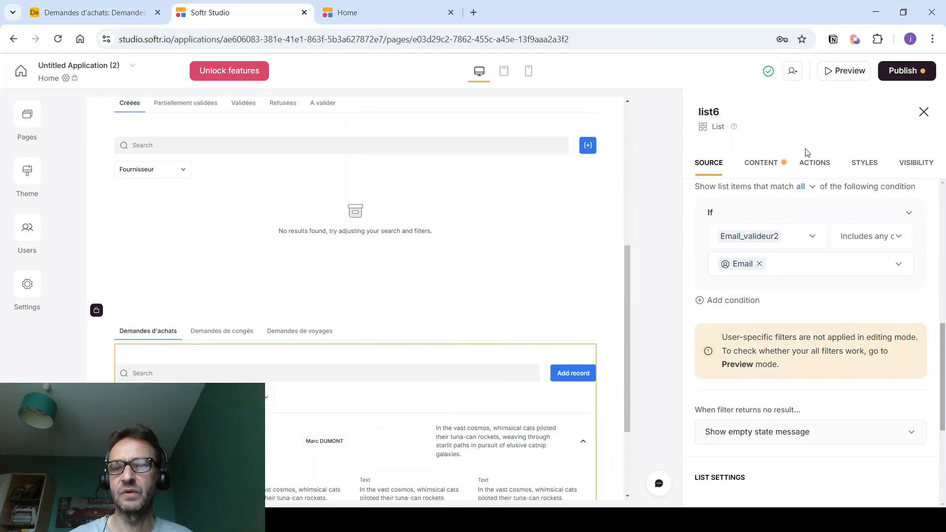
- Hide cover media, remove the Text field, and show Fournisseur and Montant ligne on items
click(753, 164)
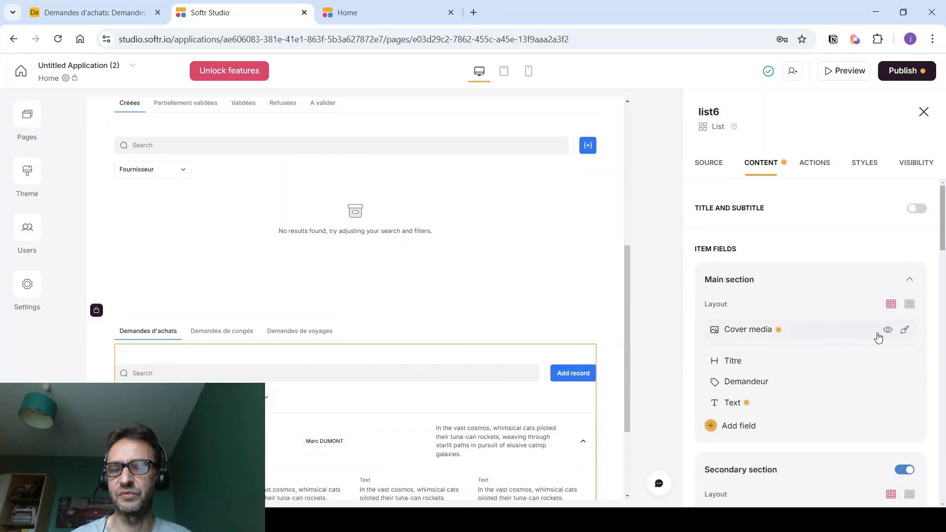
click(889, 331)
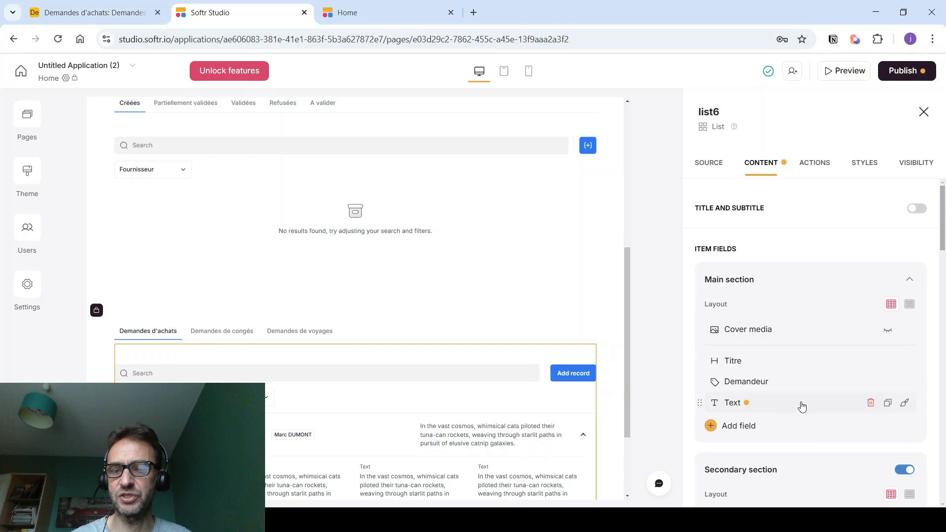
click(871, 403)
click(744, 410)
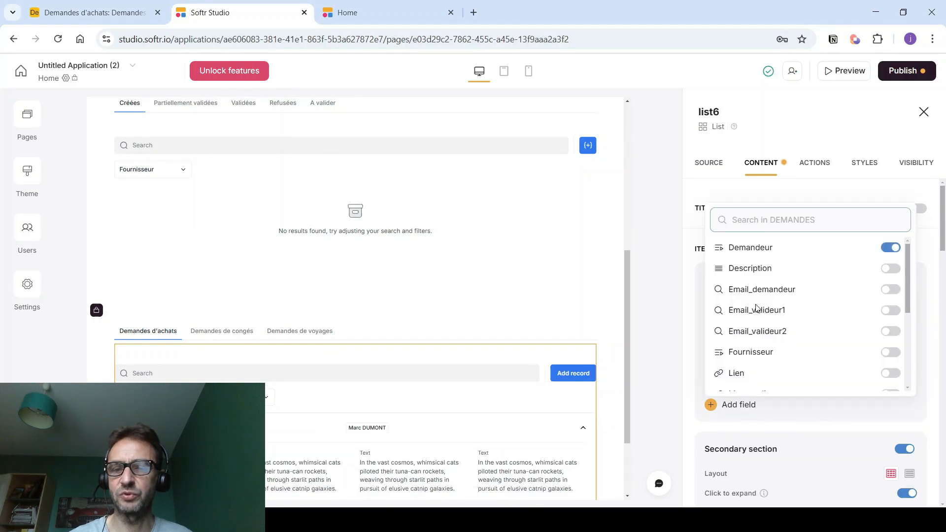
click(891, 353)
scroll(878, 350, down, 1)
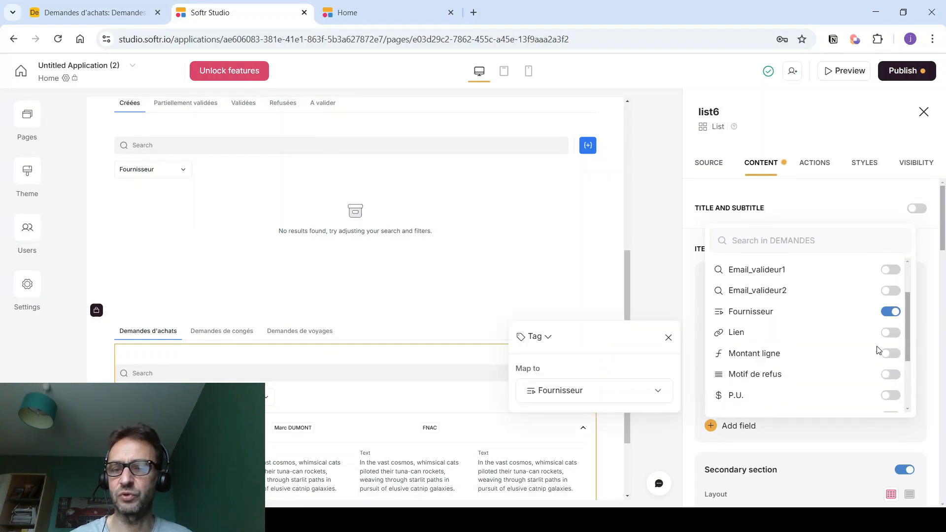
click(891, 395)
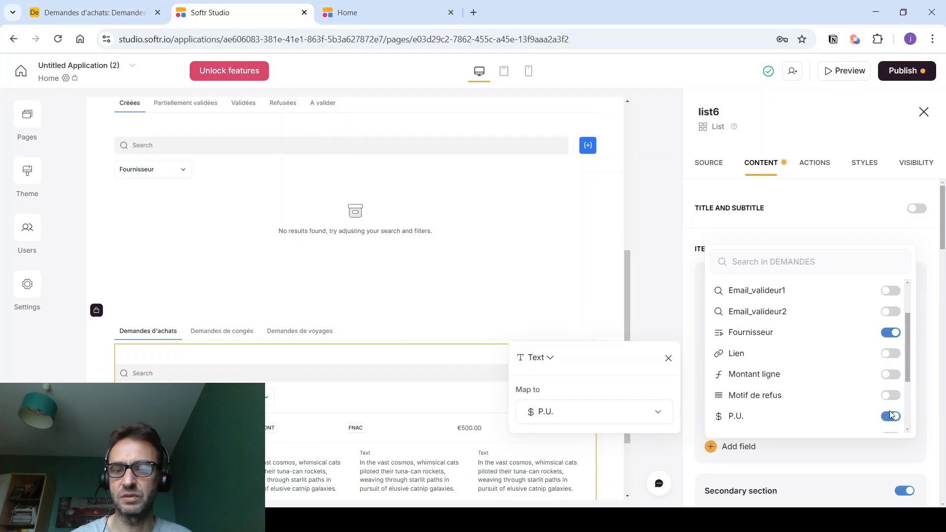
click(891, 415)
click(891, 374)
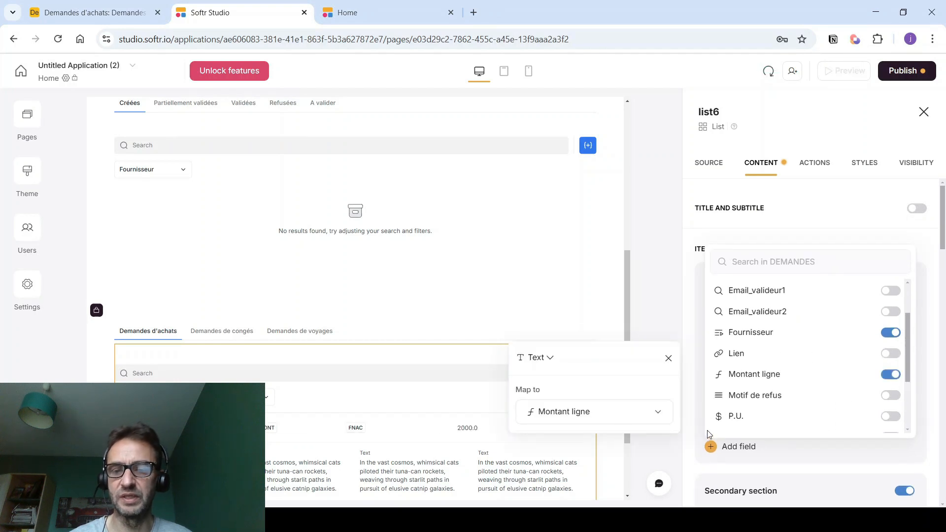
click(708, 436)
- Replace the placeholder detail fields with Description, P.U., Quantité and Lien
scroll(791, 389, down, 4)
click(869, 404)
click(870, 404)
click(870, 404)
click(870, 404)
click(870, 404)
click(870, 404)
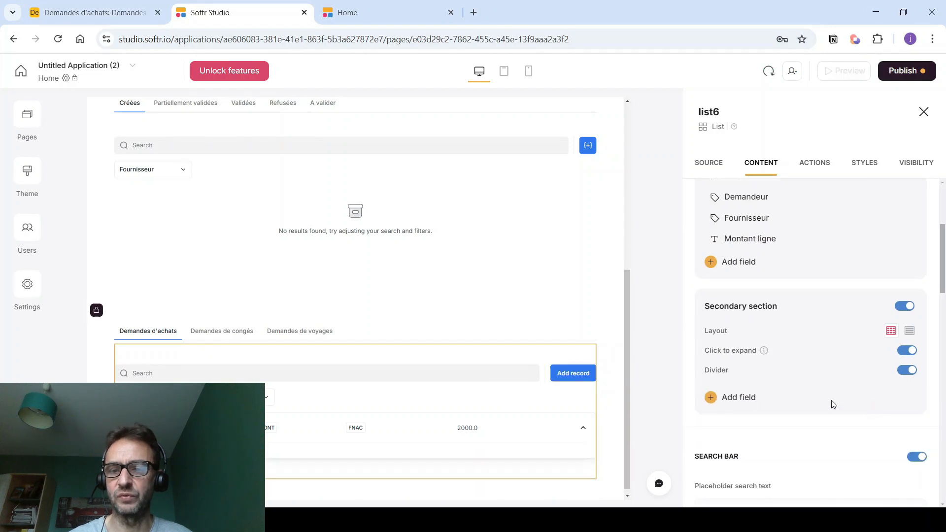
click(735, 400)
scroll(763, 345, down, 3)
scroll(784, 302, up, 3)
click(891, 261)
scroll(846, 340, down, 3)
click(892, 394)
scroll(860, 381, down, 2)
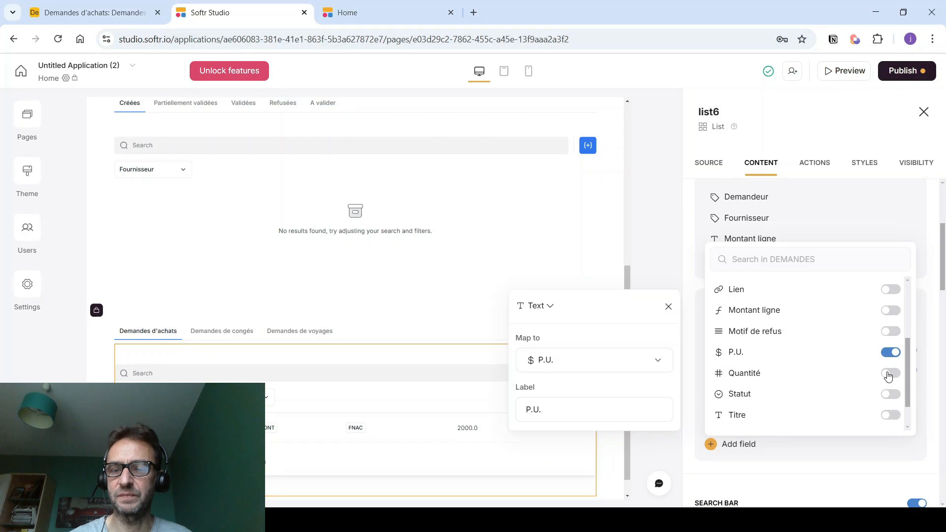
click(889, 377)
click(890, 310)
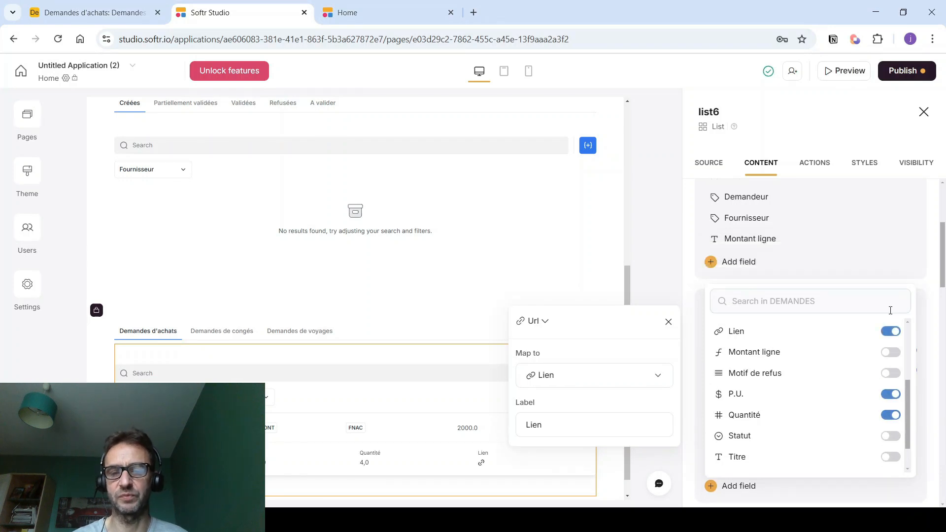
click(652, 261)
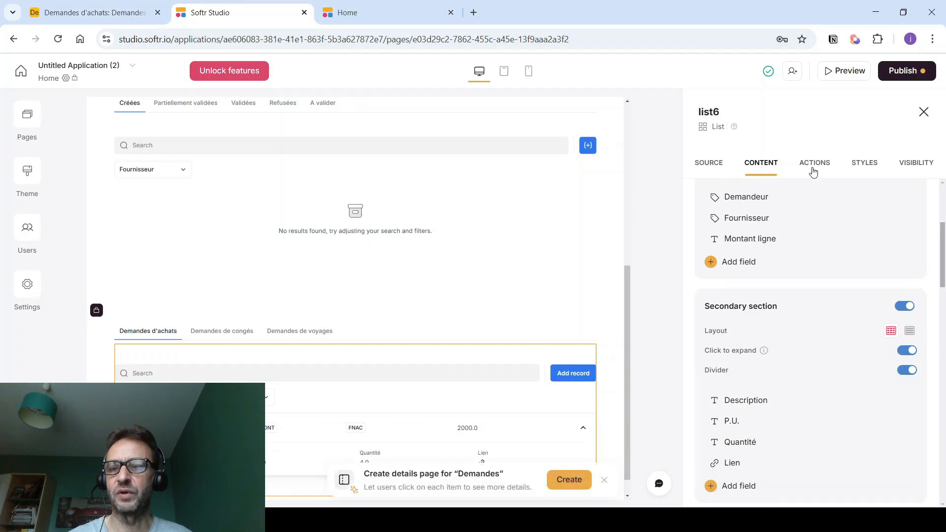
- Delete the list's Add record button
click(815, 164)
click(873, 238)
click(822, 284)
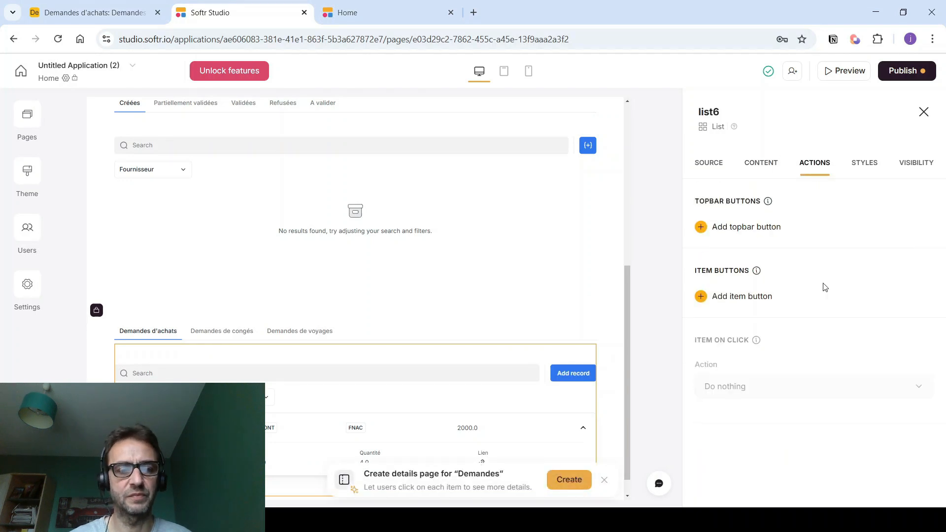
click(724, 302)
- Add a one-click update item button with a check icon that updates Statut
scroll(735, 370, down, 2)
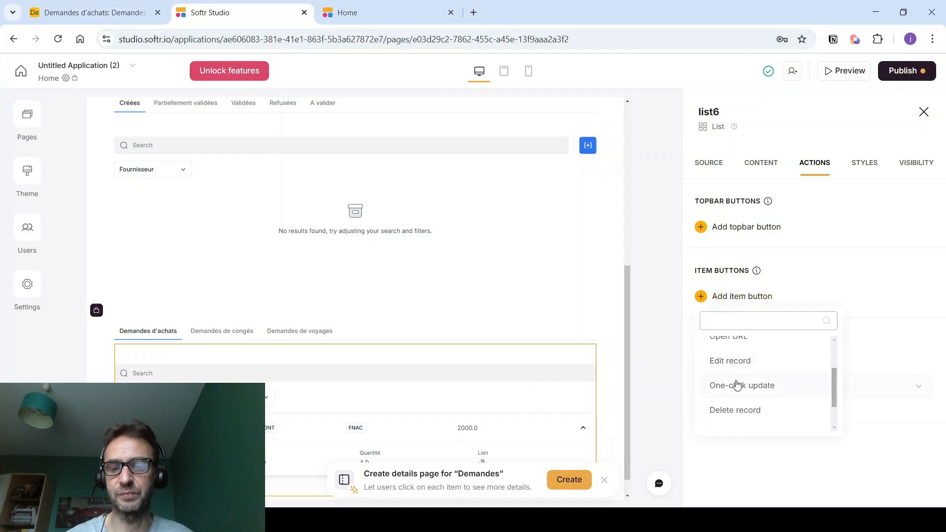
click(737, 385)
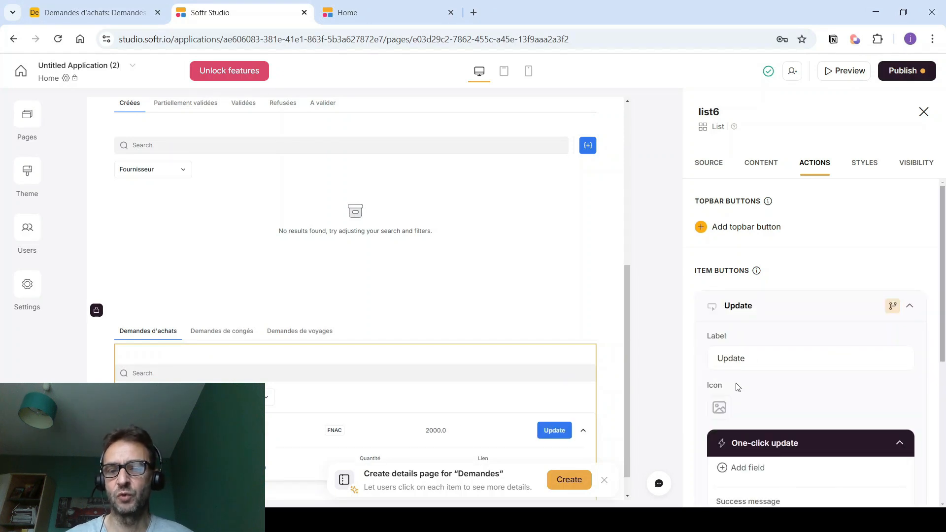
scroll(725, 375, down, 1)
click(719, 346)
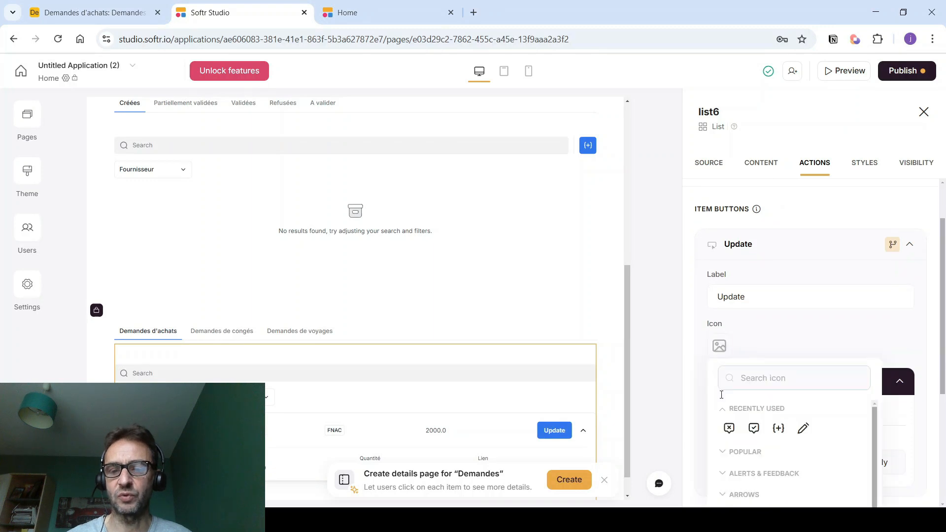
click(754, 429)
scroll(752, 349, down, 1)
click(752, 345)
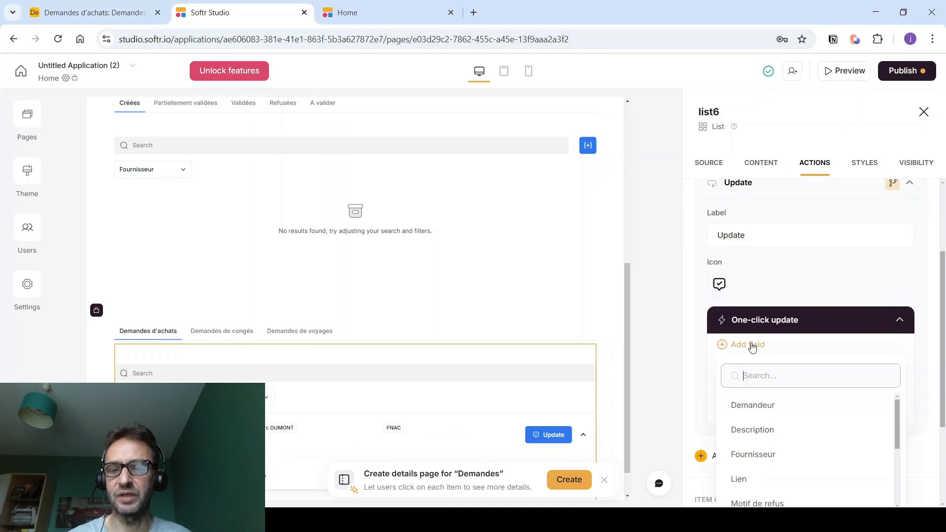
scroll(752, 347, down, 2)
scroll(747, 326, down, 1)
scroll(745, 328, down, 2)
click(744, 328)
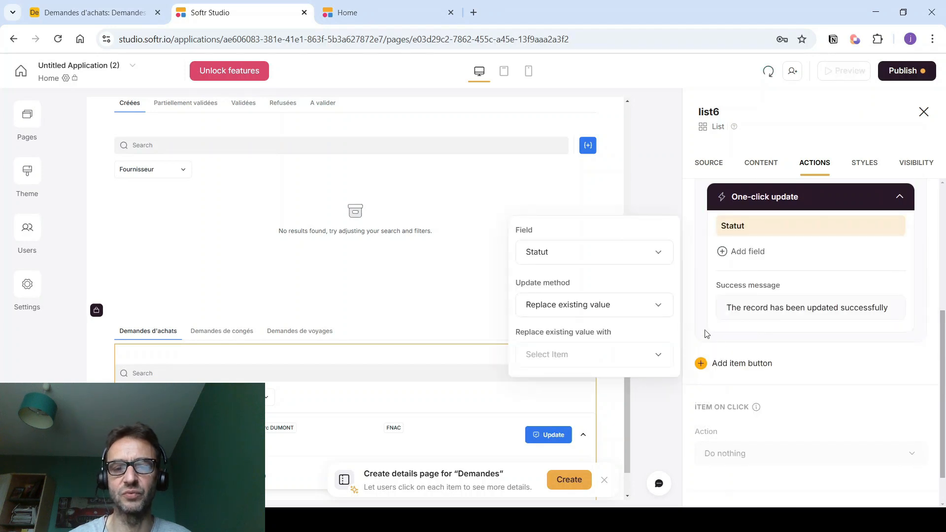
- Set the new Statut value to 'Totalement validée', copied from the Airtable field options
click(583, 356)
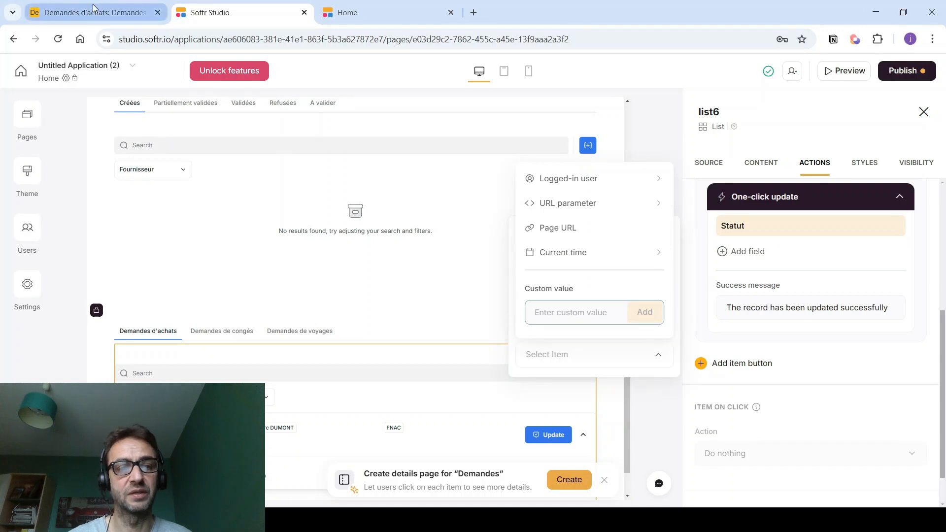
click(95, 8)
right_click(542, 153)
click(553, 173)
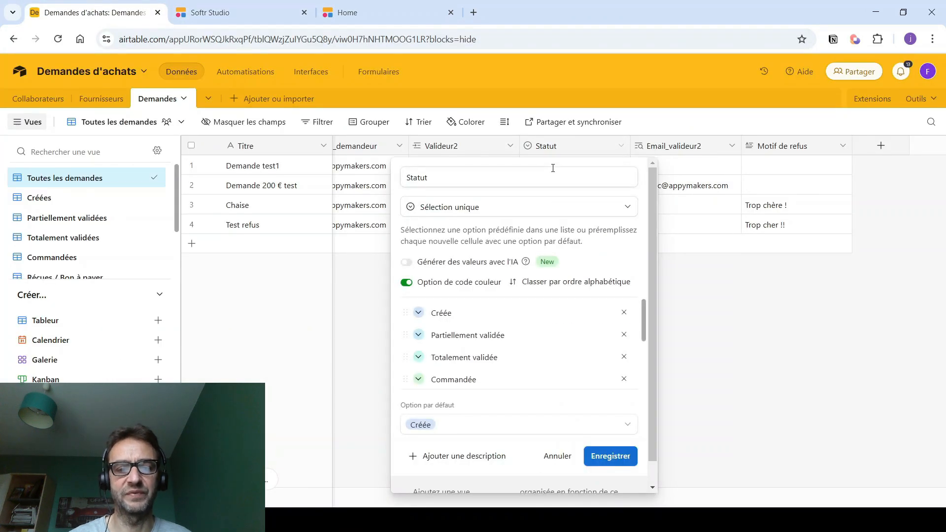
drag(513, 361, 430, 362)
key(ctrl+c)
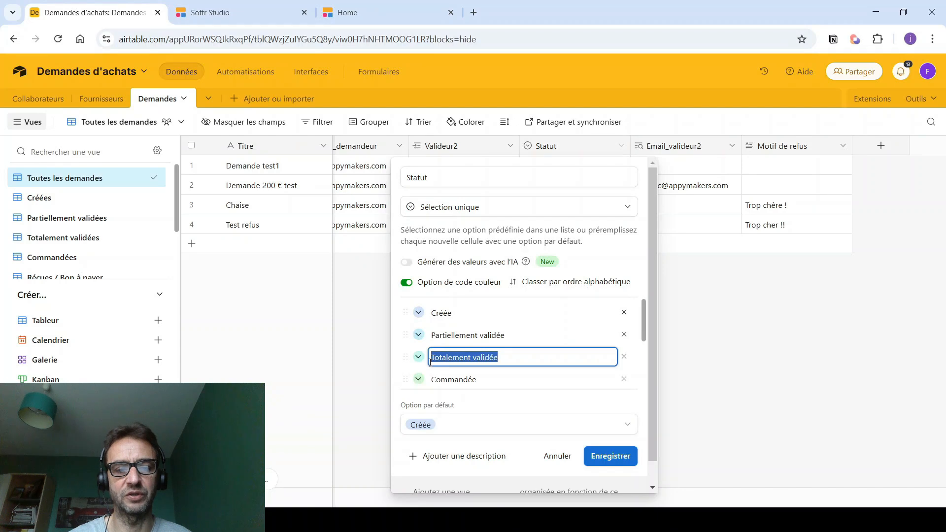
click(241, 10)
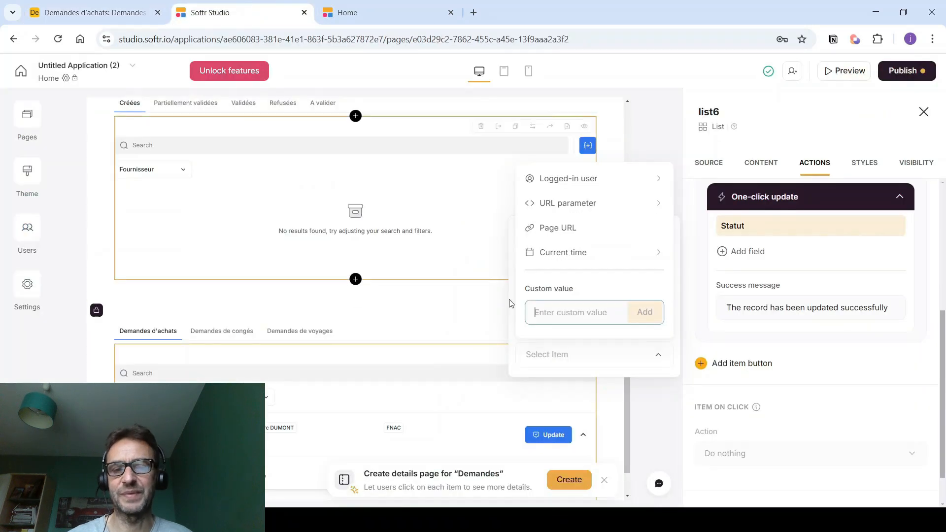
key(ctrl+v)
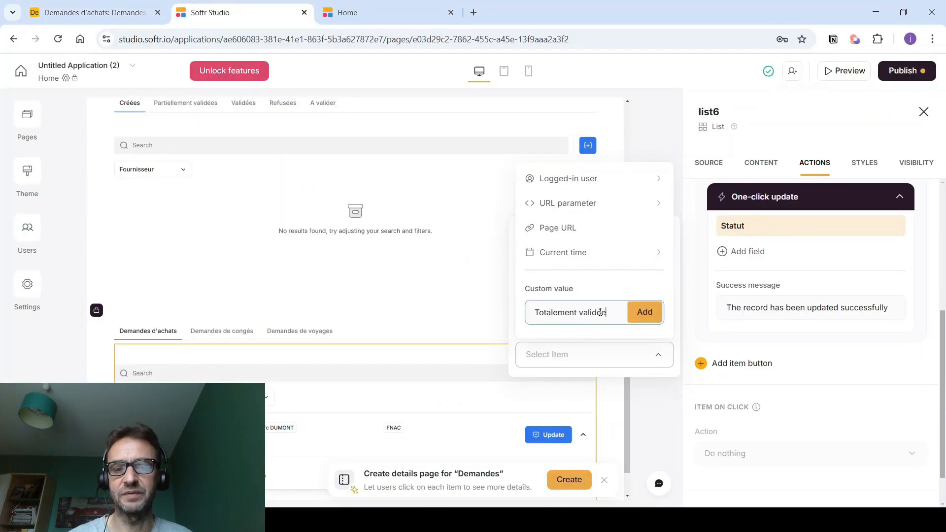
click(641, 312)
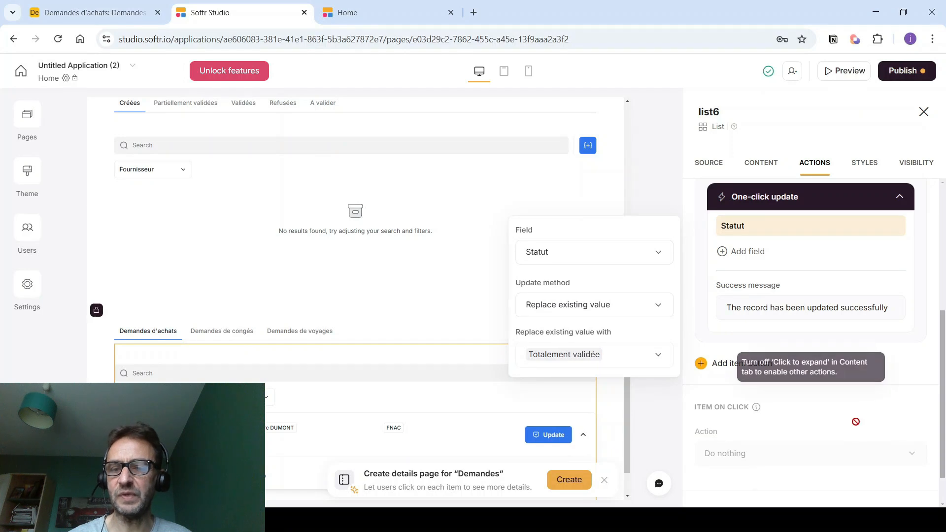
click(899, 363)
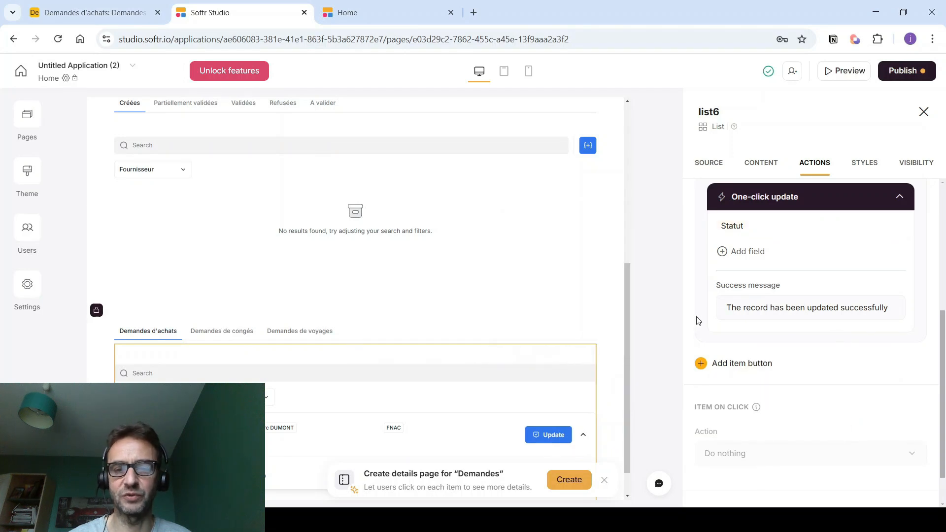
- Clear the approve button's label so it shows only the icon
scroll(700, 320, up, 3)
click(717, 236)
key(ctrl+a)
key(BackSpace)
- Add an unlabelled edit-record item button with the x-message reject icon
scroll(717, 246, down, 3)
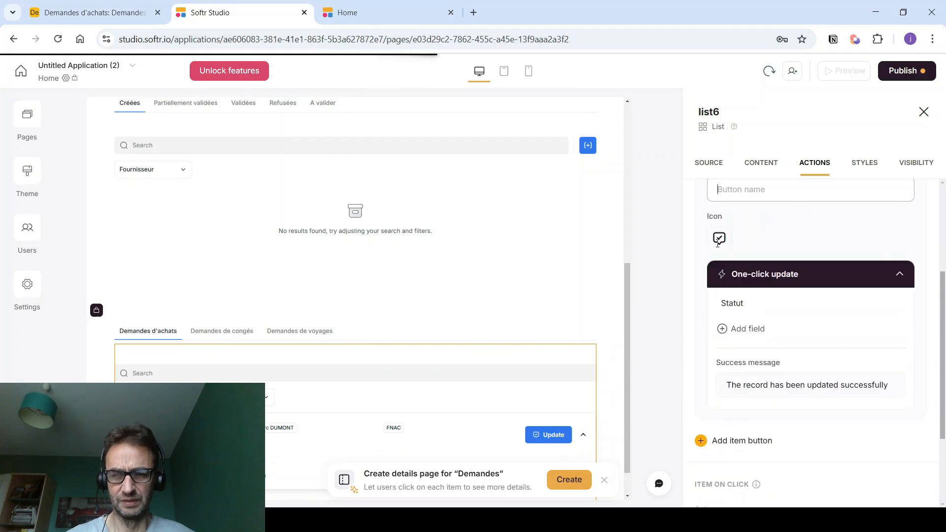
click(739, 363)
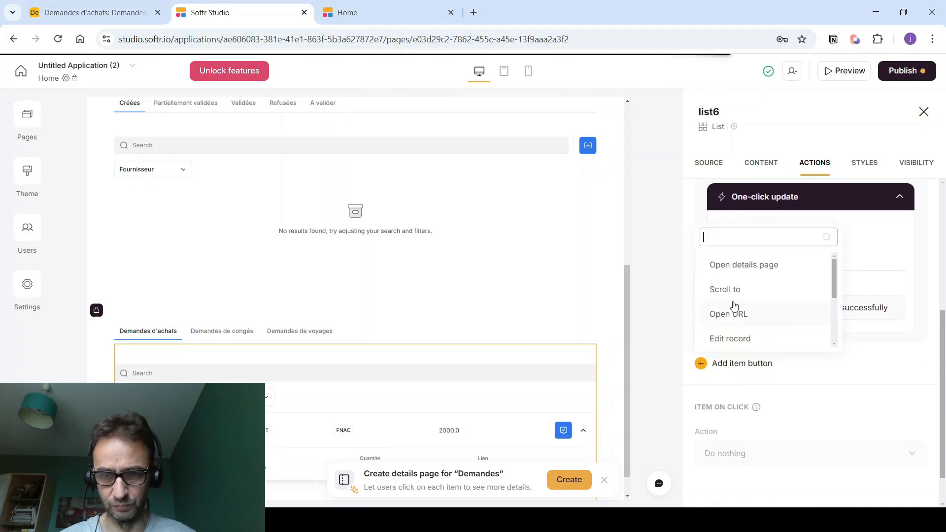
click(728, 339)
click(744, 354)
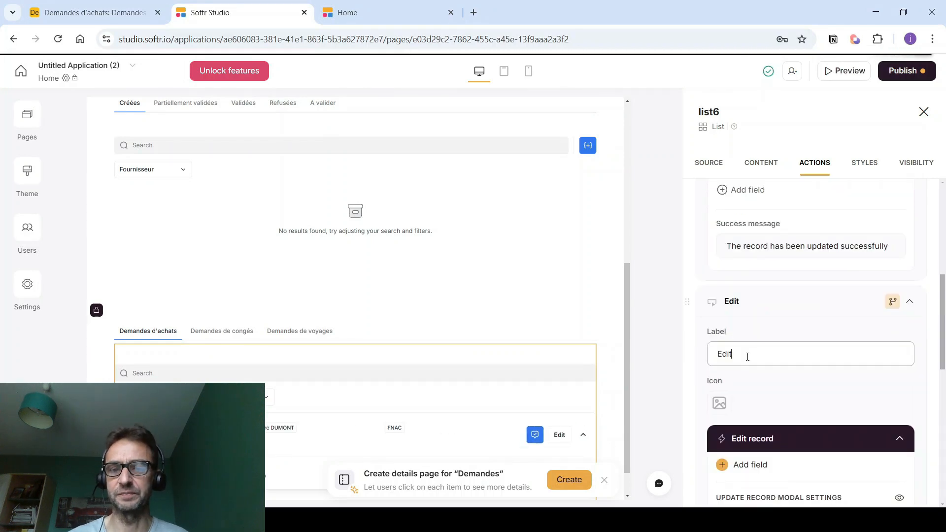
key(BackSpace)
key(BackSpace)
key(BackSpace)
key(BackSpace)
click(719, 403)
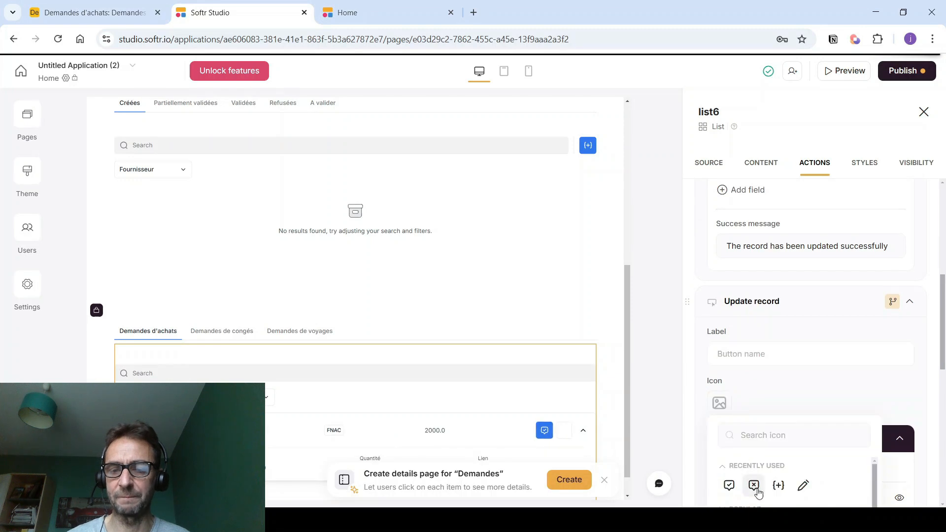
click(754, 486)
- Let the button edit Statut with option 'Réfusée' and require a Motif de refus
scroll(755, 345, down, 1)
click(743, 405)
scroll(744, 290, down, 2)
click(902, 339)
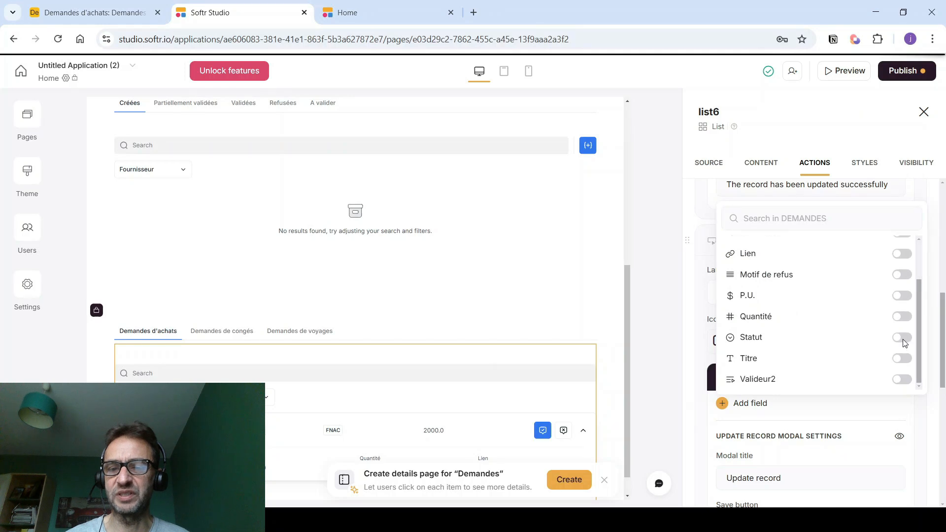
click(545, 315)
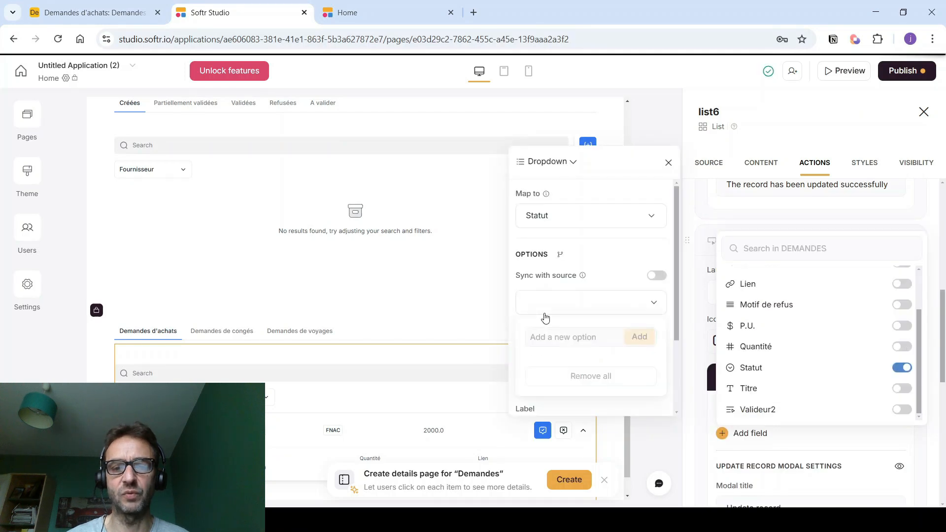
click(538, 340)
text(Ré)
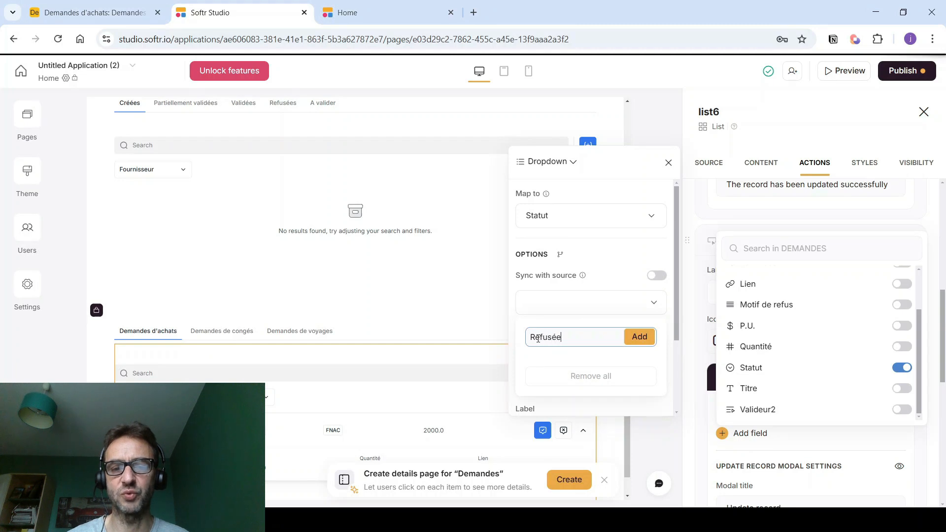
text(fusée)
click(639, 338)
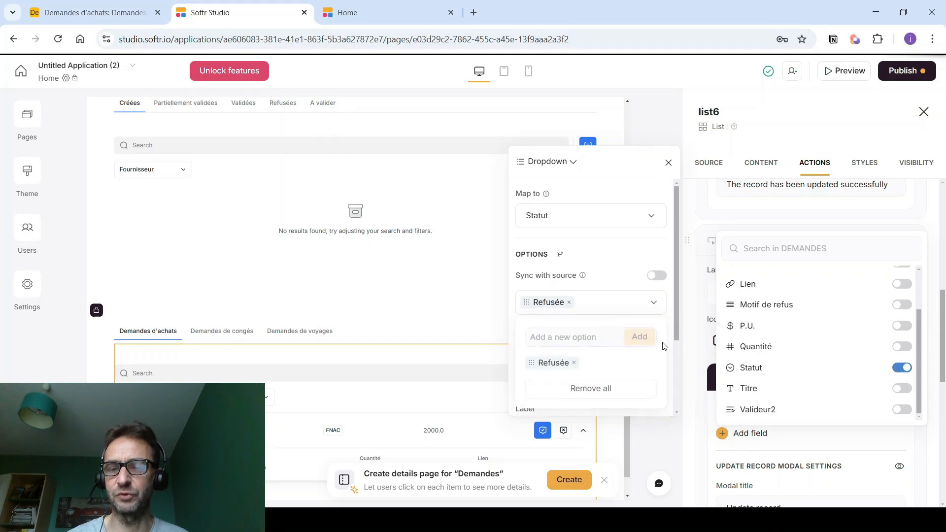
click(900, 307)
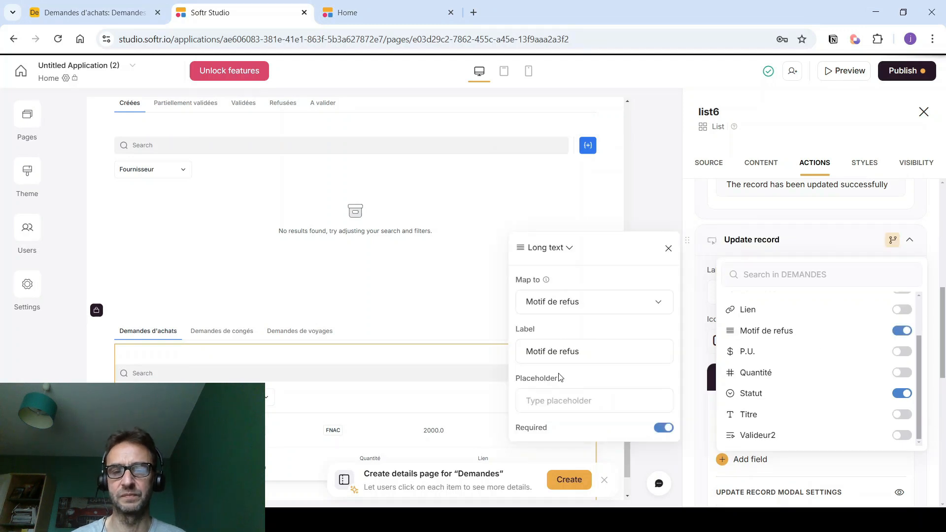
click(657, 466)
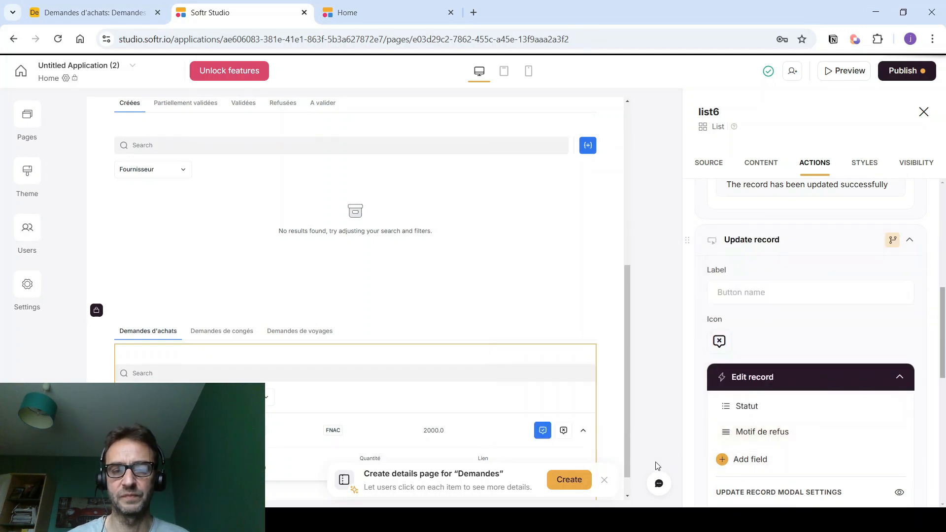
- Set the list's primary button background to green #30C91A
click(865, 166)
scroll(756, 291, down, 4)
click(738, 264)
scroll(738, 264, down, 4)
click(741, 279)
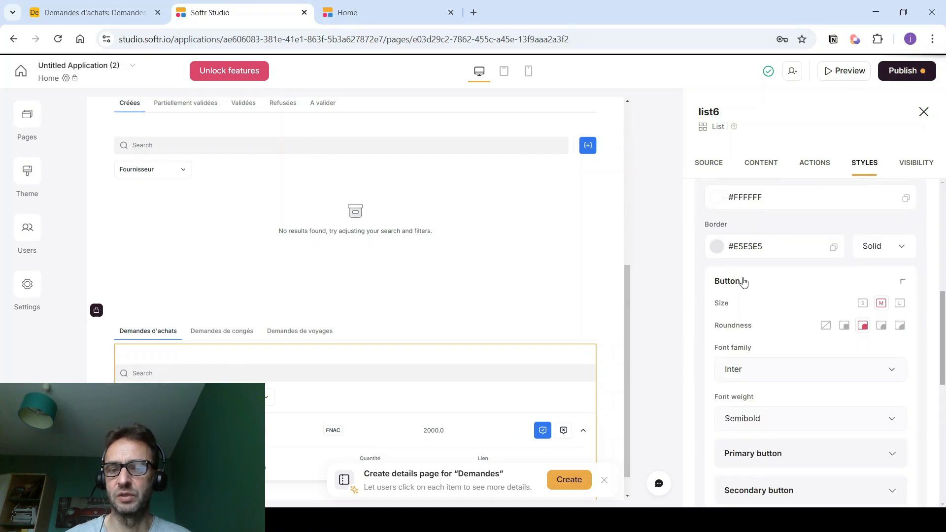
scroll(744, 281, down, 2)
click(744, 330)
scroll(744, 330, down, 1)
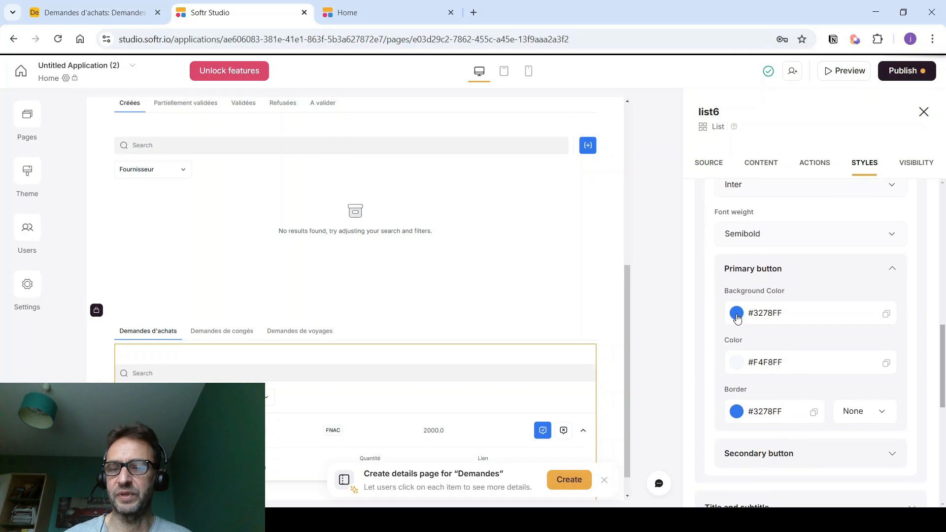
click(736, 315)
click(779, 424)
drag(848, 365, 857, 353)
click(912, 348)
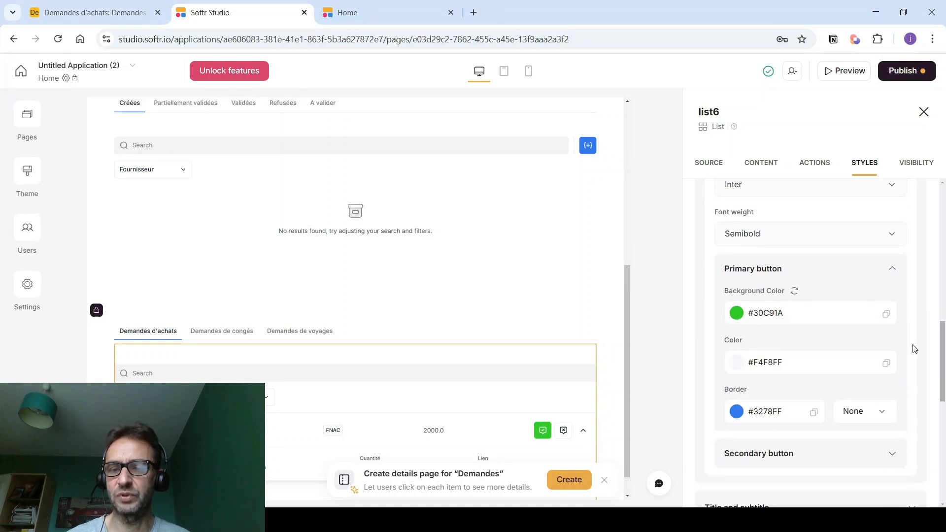
- Set the secondary button background to grey #BFBCBC and publish the updates
scroll(729, 394, down, 3)
click(736, 334)
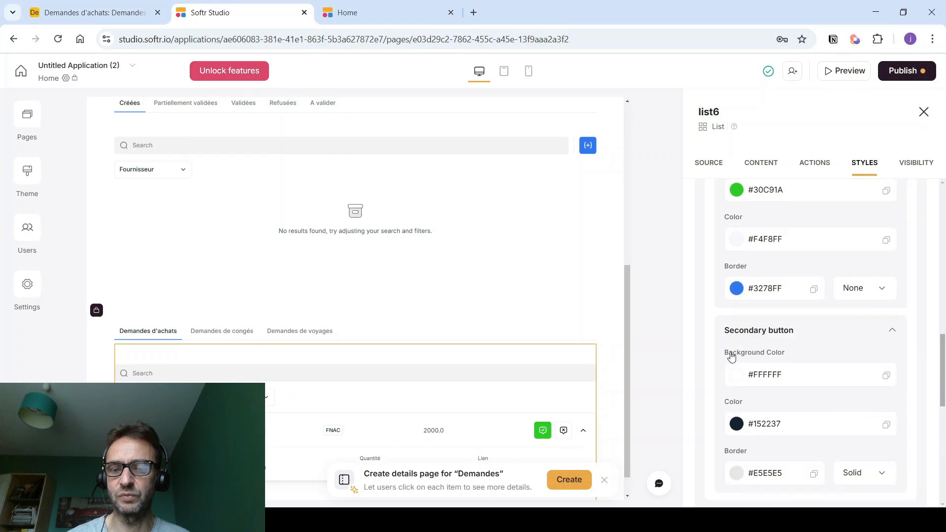
click(738, 381)
click(737, 244)
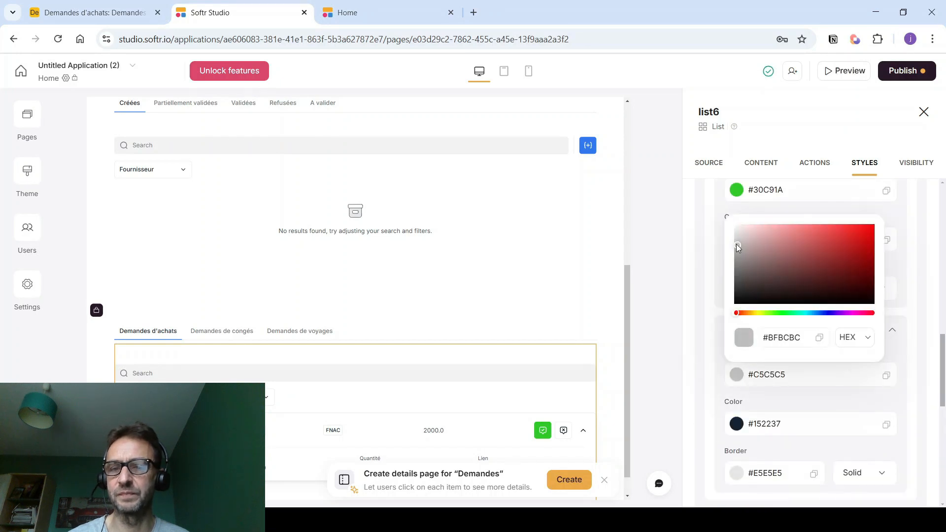
click(916, 314)
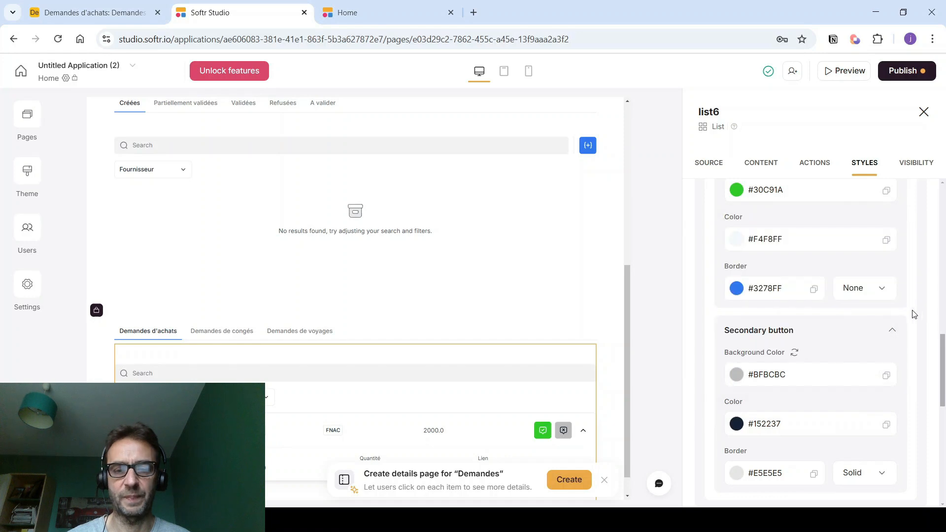
click(906, 70)
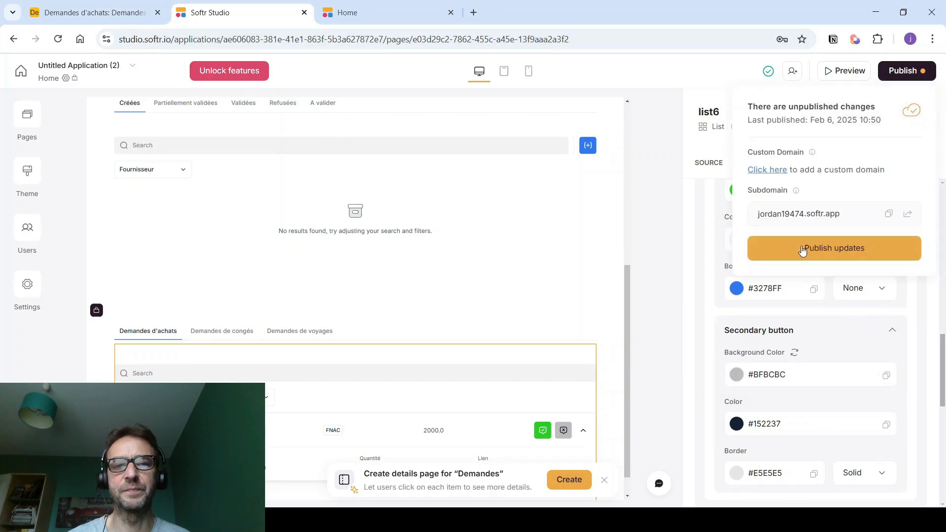
click(788, 248)
- Reload the live app, confirm Partiellement validées lists Demande 200 € test, then return to Studio
click(379, 14)
click(360, 35)
key(Return)
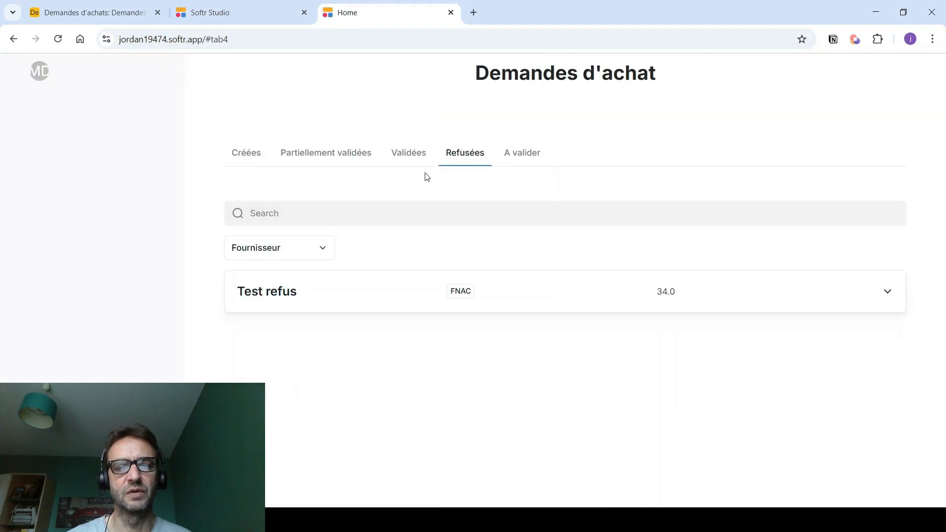
click(298, 155)
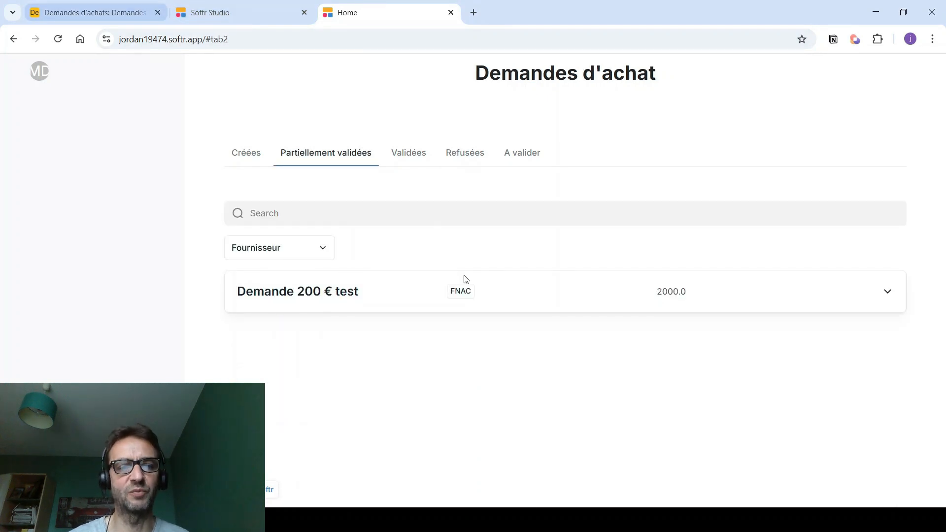
click(207, 11)
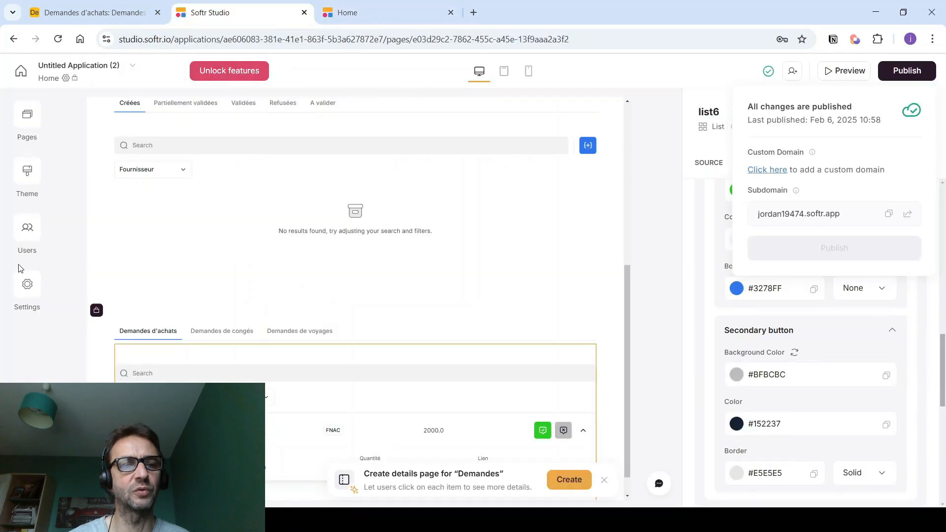
- Sign in to the live app as the DG user via magic link and approve Demande 200 € test
click(30, 235)
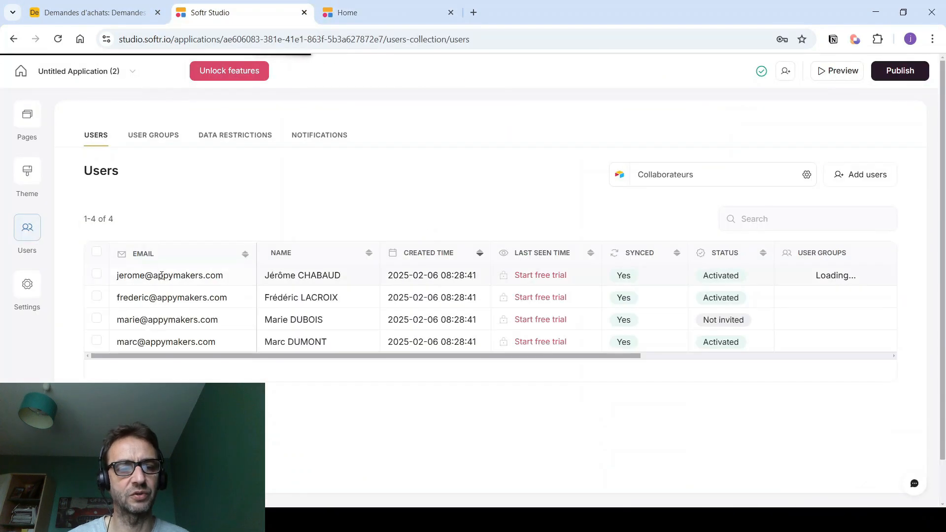
drag(206, 357, 524, 361)
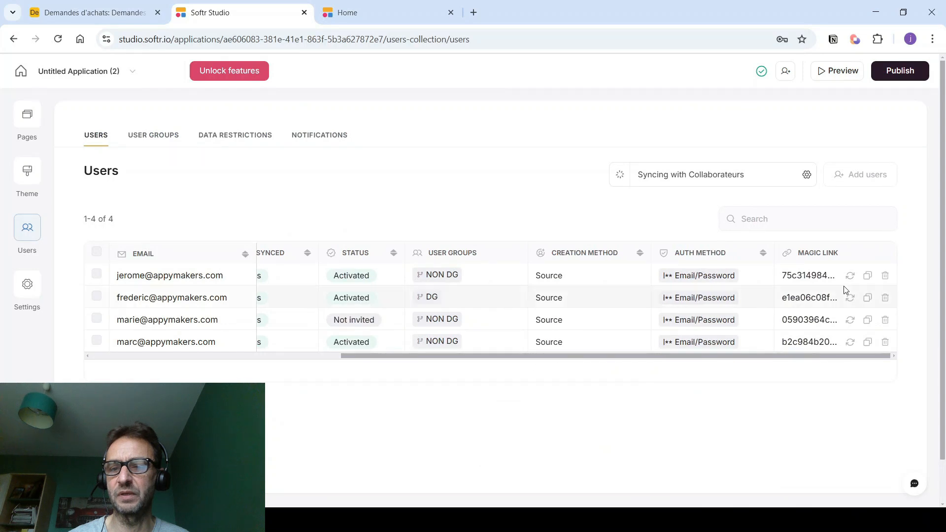
click(367, 16)
click(335, 39)
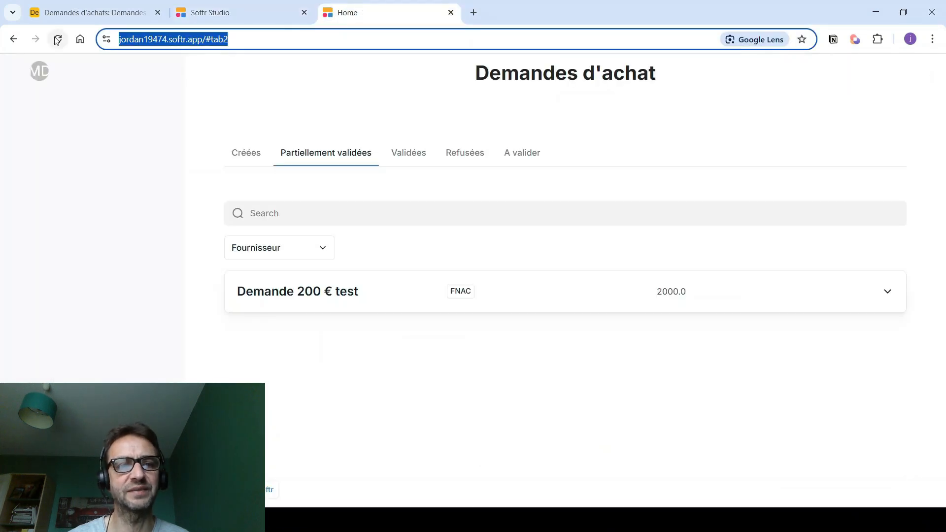
key(ctrl+v)
key(Return)
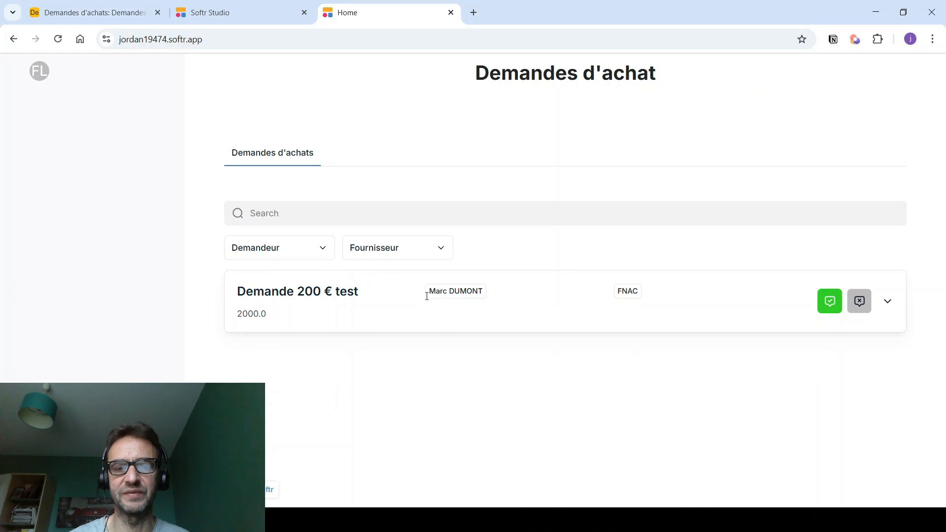
click(334, 304)
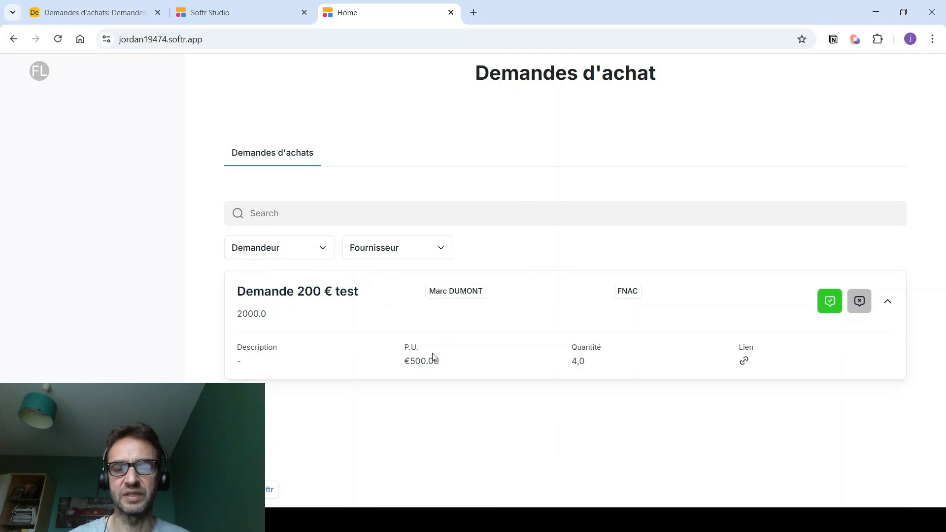
click(830, 304)
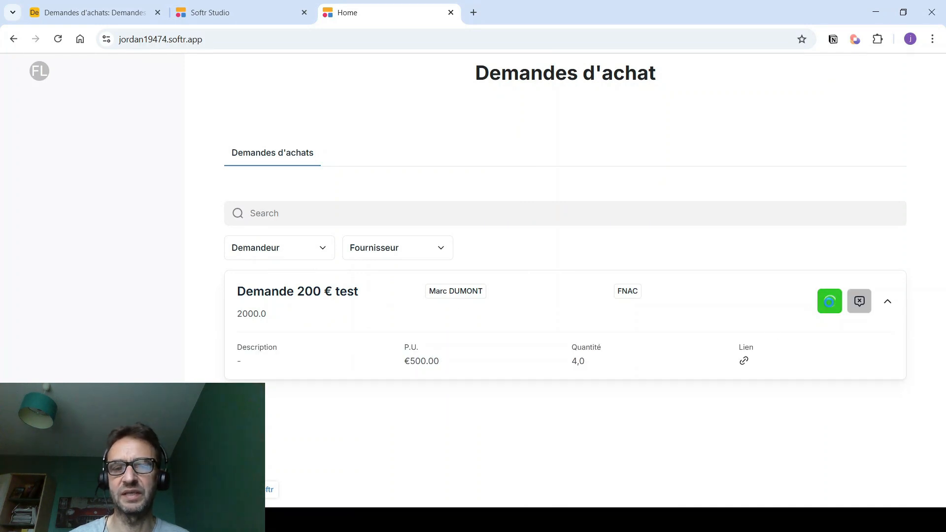
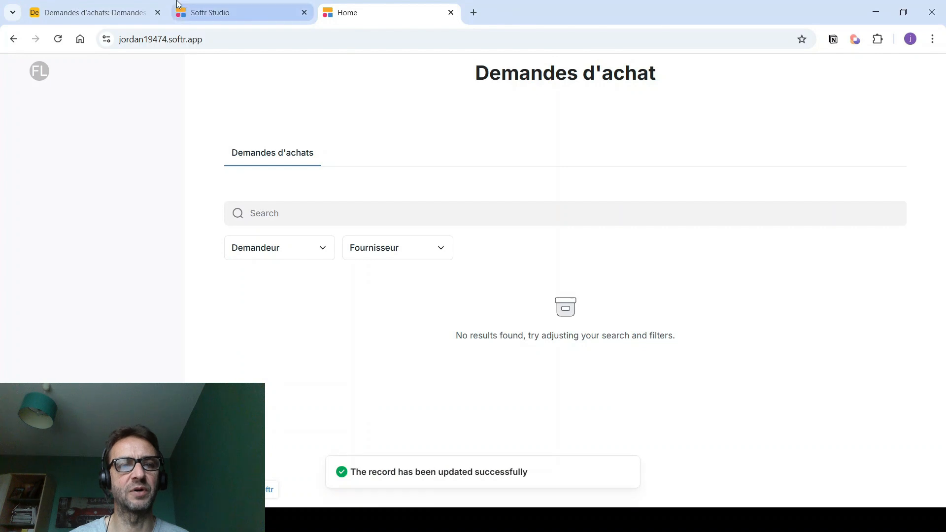
- Log in to the published app as a requester using their copied magic link
click(213, 8)
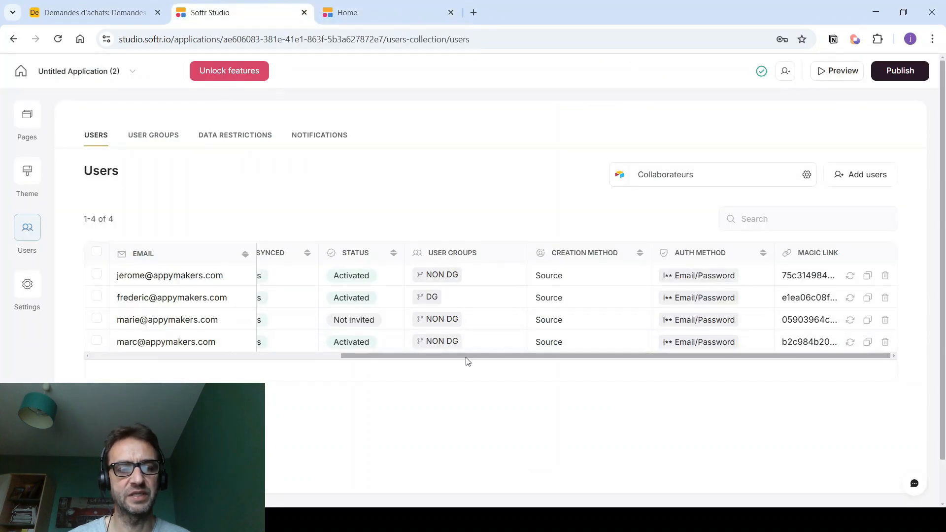
click(867, 342)
click(389, 13)
click(285, 39)
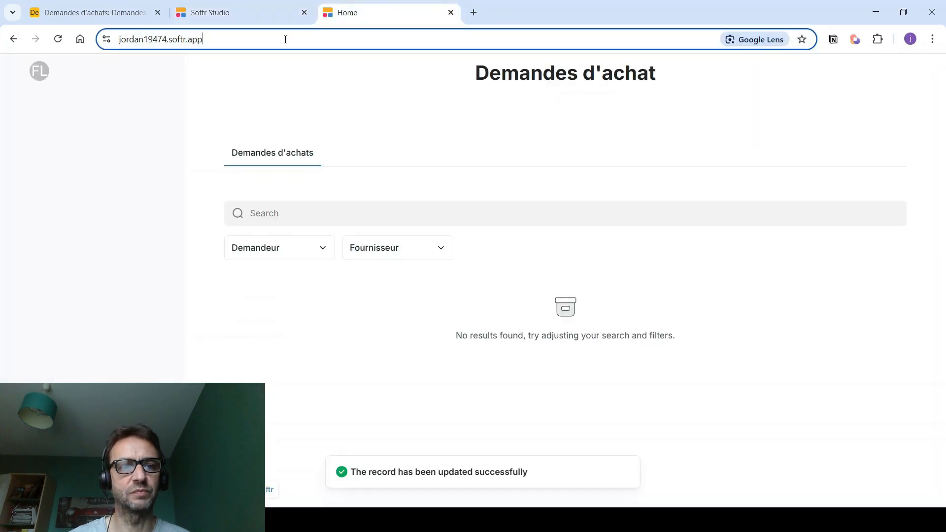
key(ctrl+v)
key(Return)
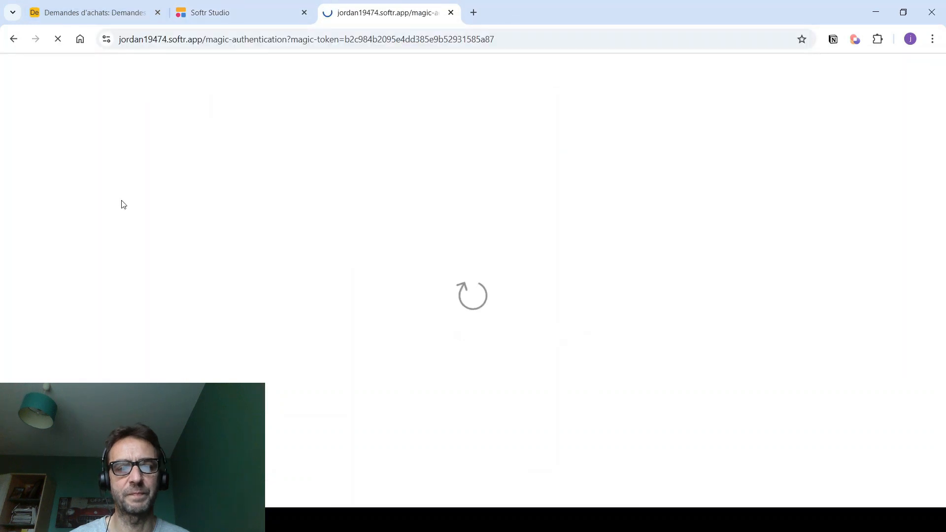
- Browse the Créées, Partiellement validées, Validées, Refusées and awaiting-validation request tabs, checking Demande 200 € test
click(310, 158)
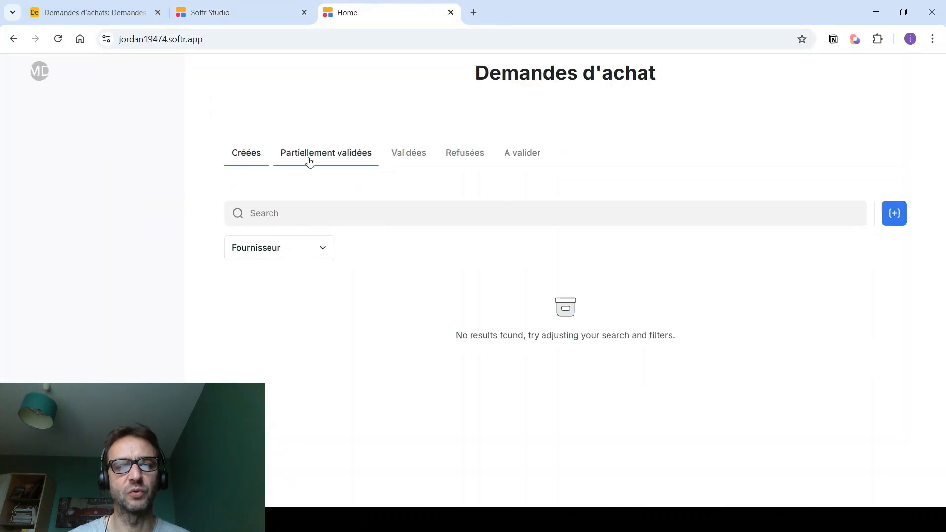
click(403, 159)
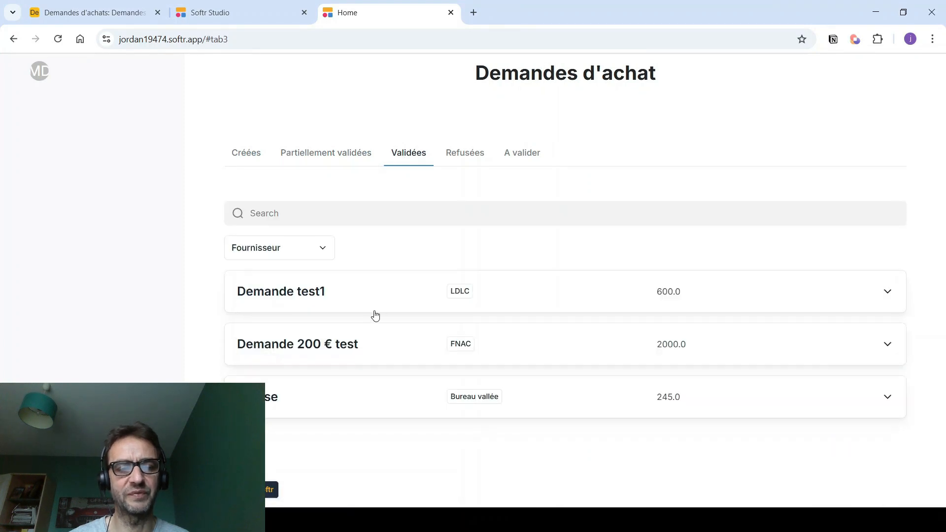
click(358, 342)
click(358, 342)
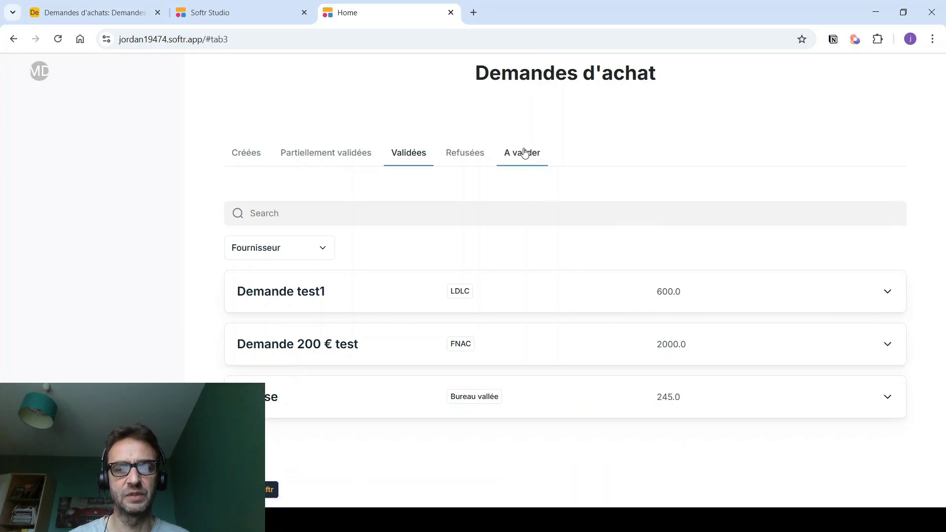
click(472, 152)
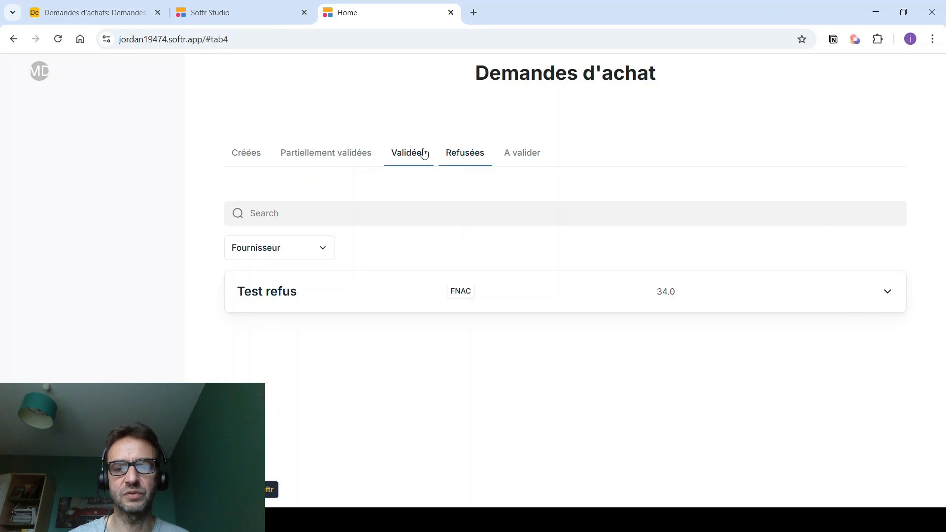
click(510, 153)
click(257, 157)
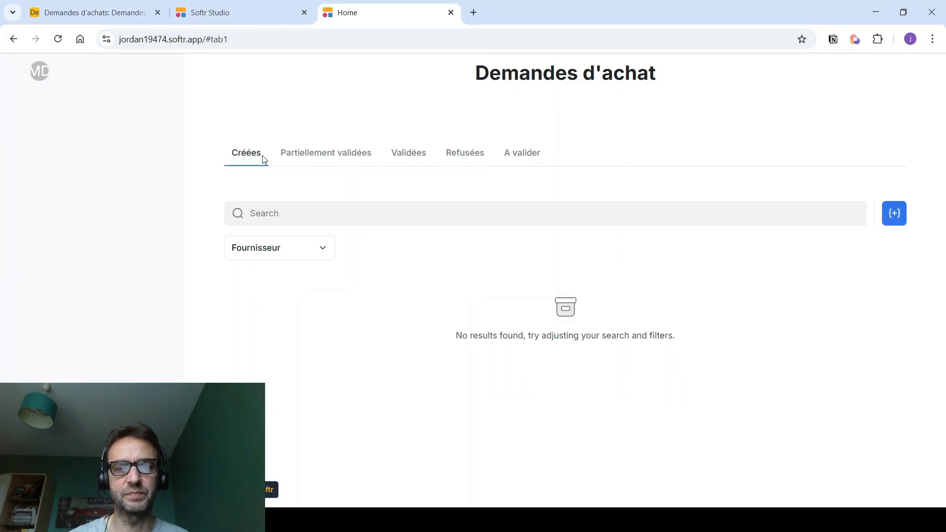
click(320, 153)
click(406, 154)
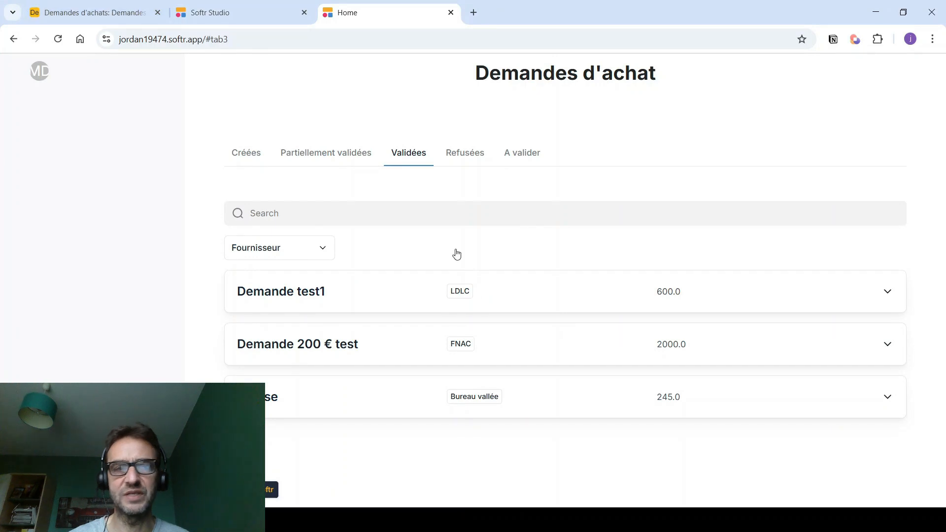
click(88, 12)
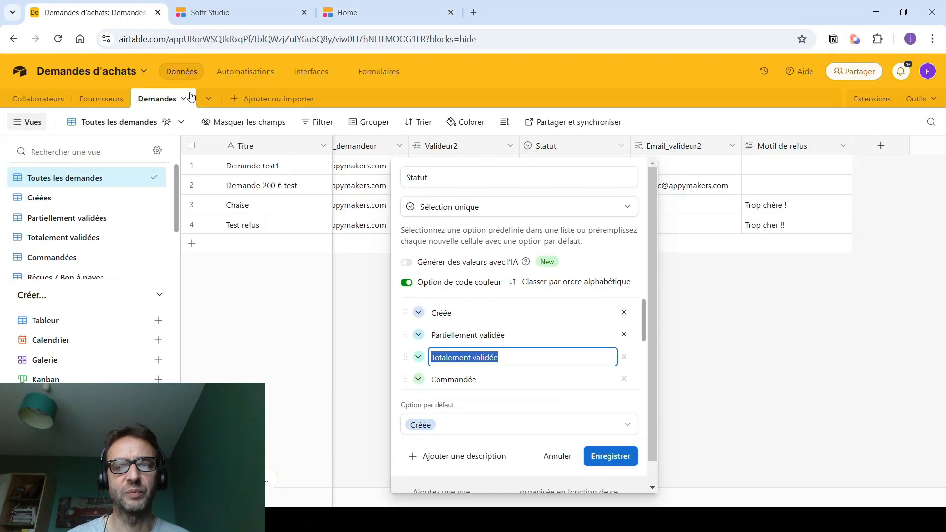
- Discard the Statut edit and format Montant ligne as currency with the € symbol
click(556, 457)
scroll(623, 498, left, 4)
scroll(623, 499, left, 3)
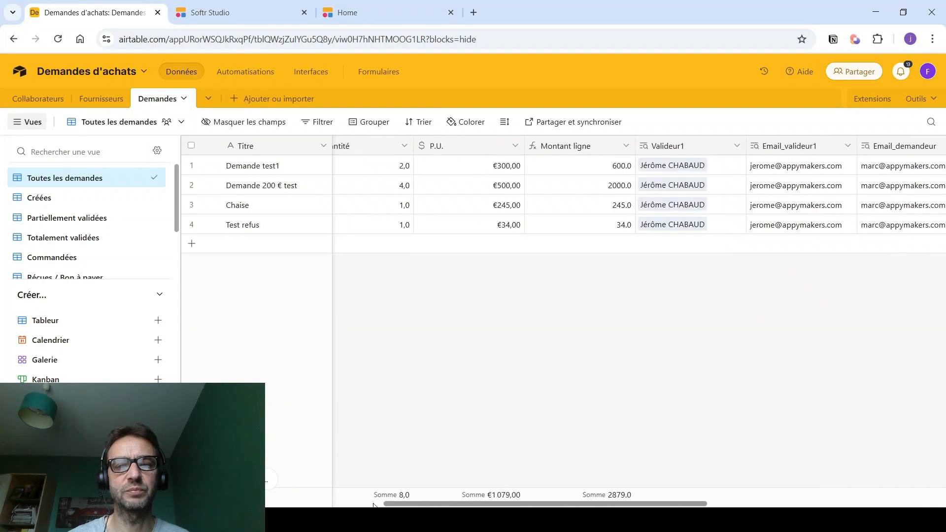
right_click(633, 147)
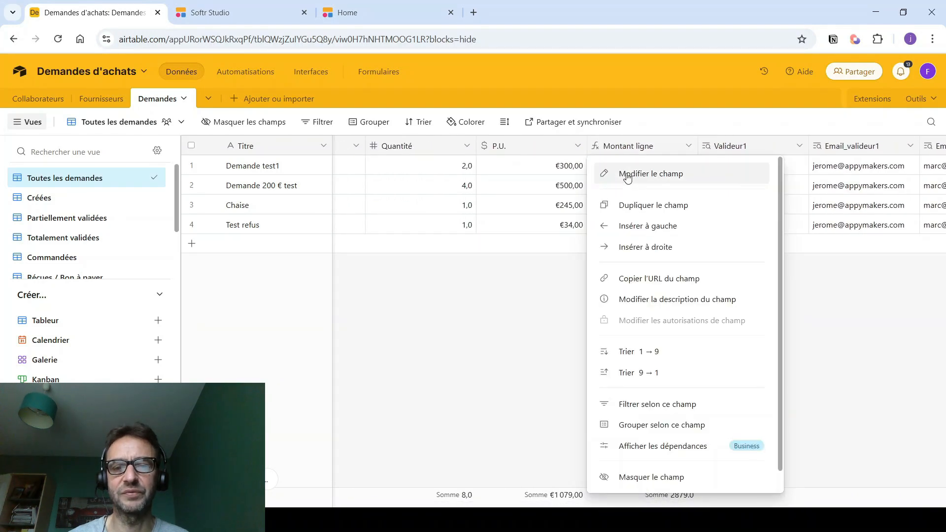
click(627, 175)
click(438, 254)
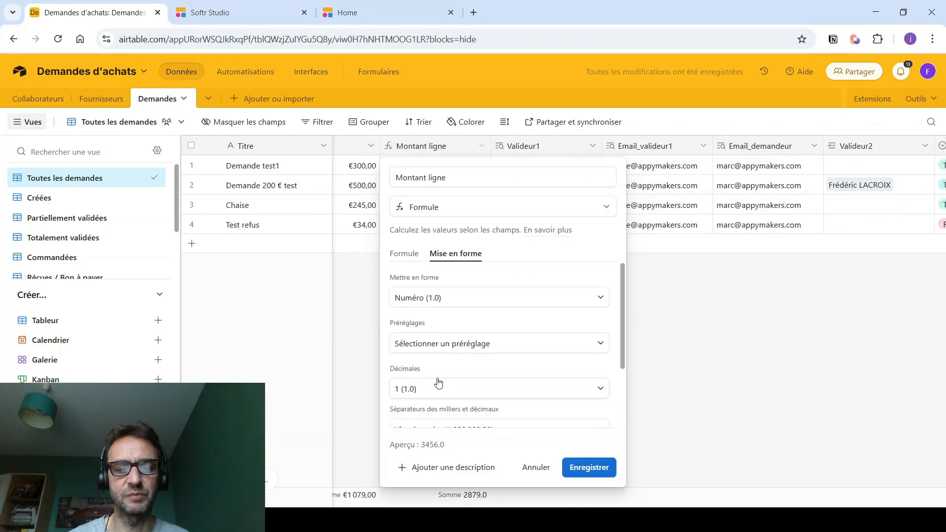
click(420, 302)
click(424, 363)
click(424, 389)
key(BackSpace)
text(€)
click(589, 467)
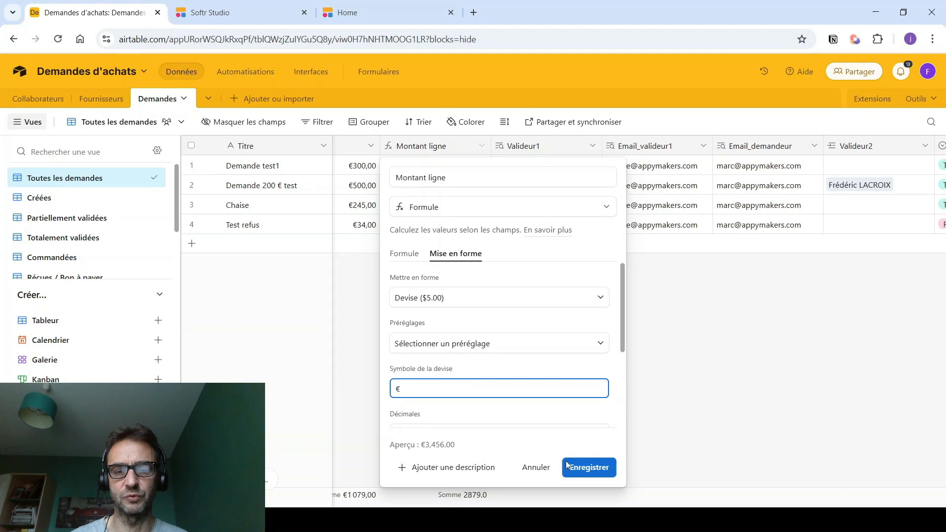
- Reload the published purchase-request app in Softr to pick up the currency change
click(236, 6)
click(458, 21)
key(F5)
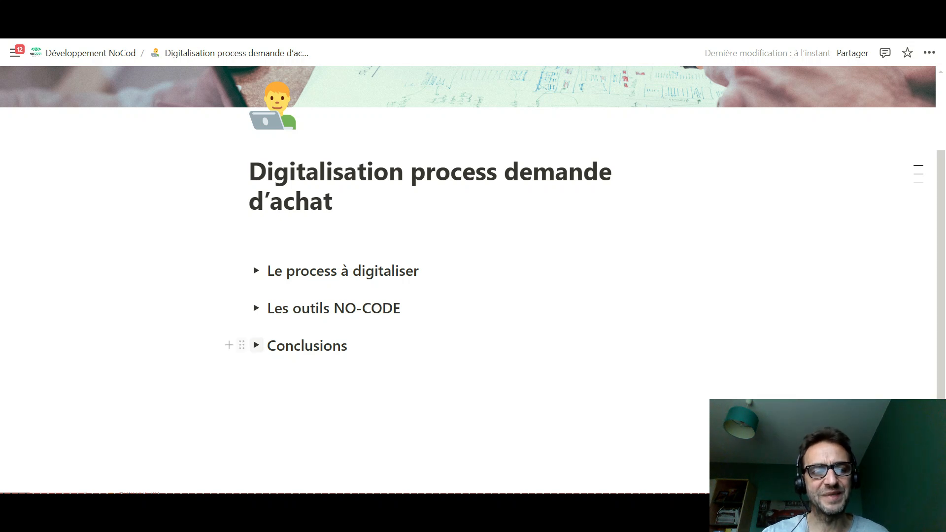
- Expand the Conclusions toggle to show 'Objectif atteint!!' and the platform-reuse notes
click(257, 345)
scroll(256, 345, down, 2)
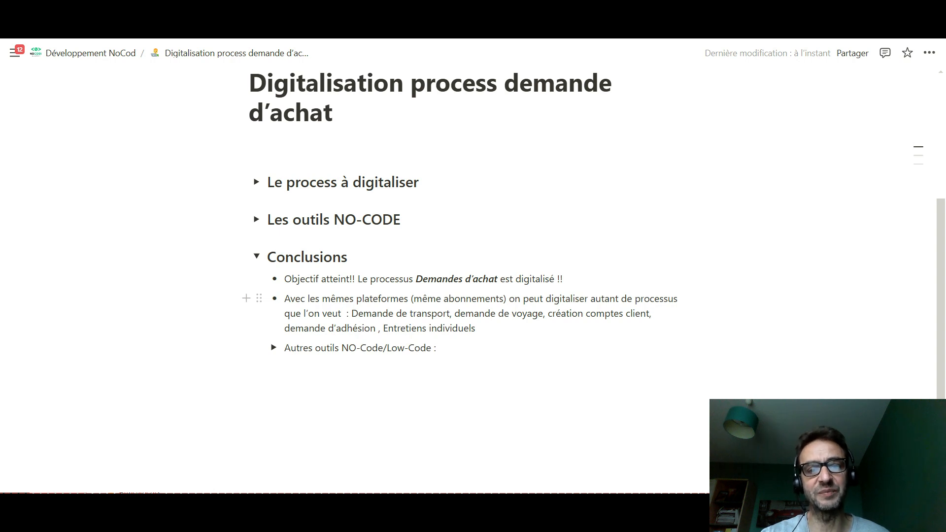
mouse_move(241, 256)
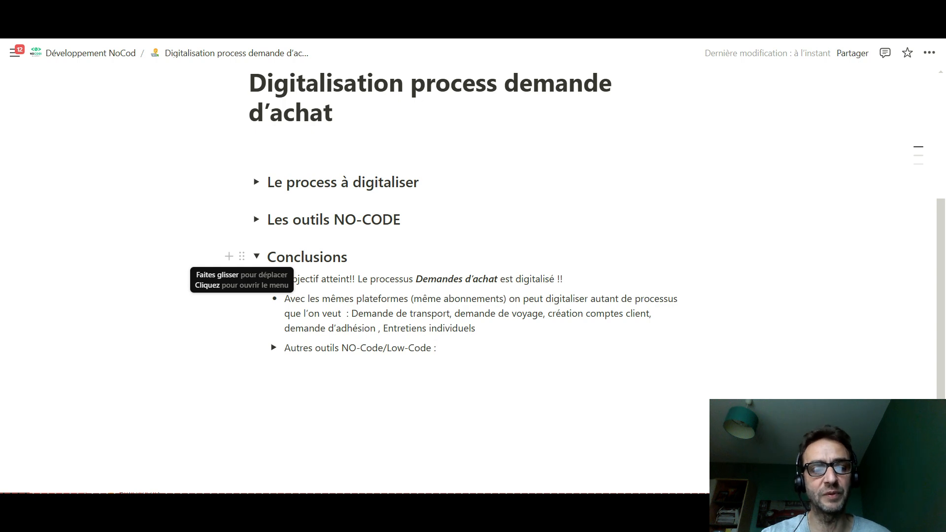
- Expand 'Autres outils NO-Code/Low-Code' and scroll through the Timetonic, Xano and WeWeb logos
click(273, 348)
scroll(273, 348, down, 2)
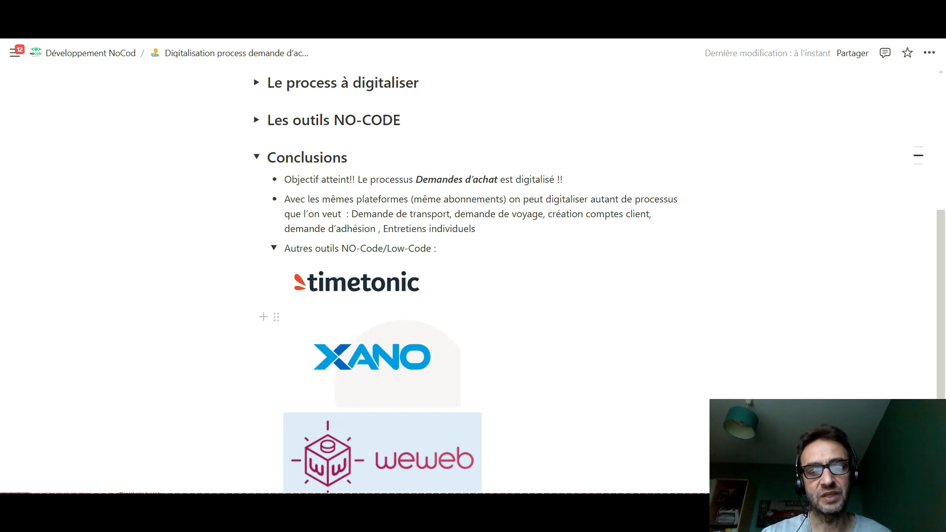
mouse_move(384, 364)
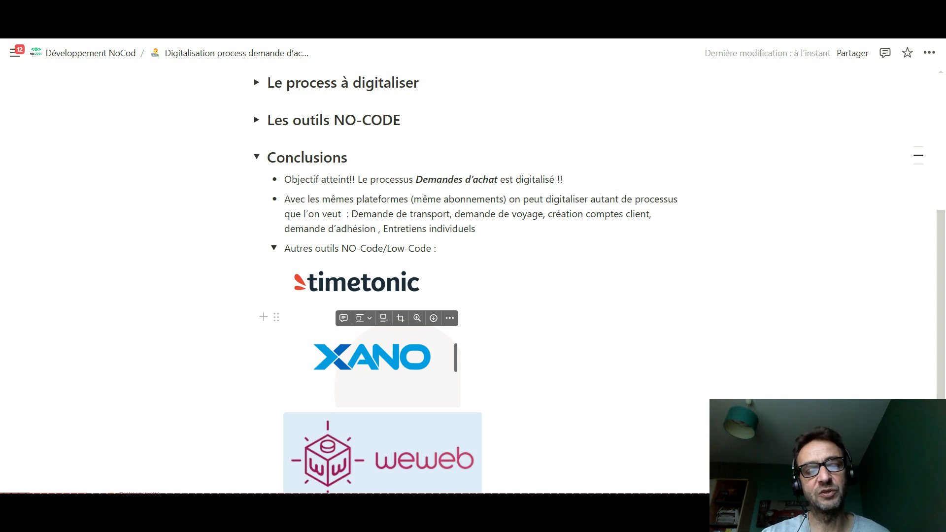
scroll(455, 357, down, 1)
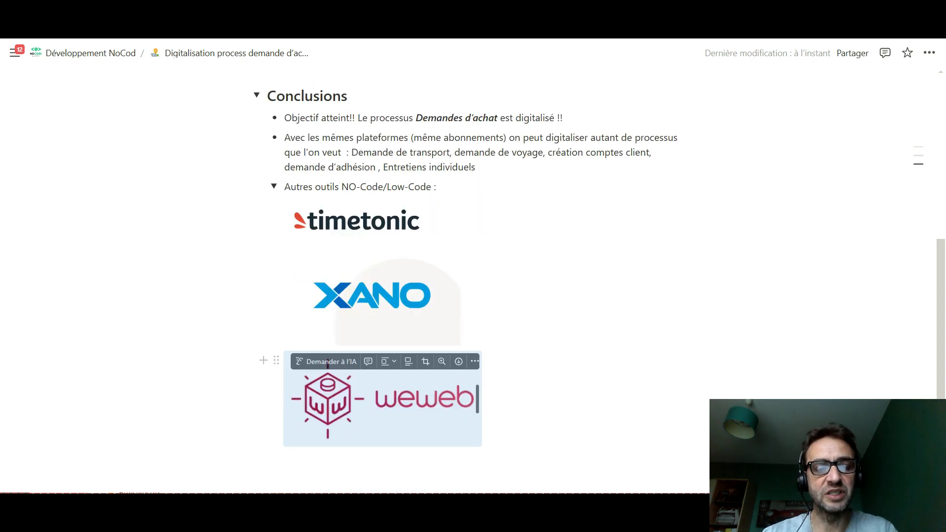